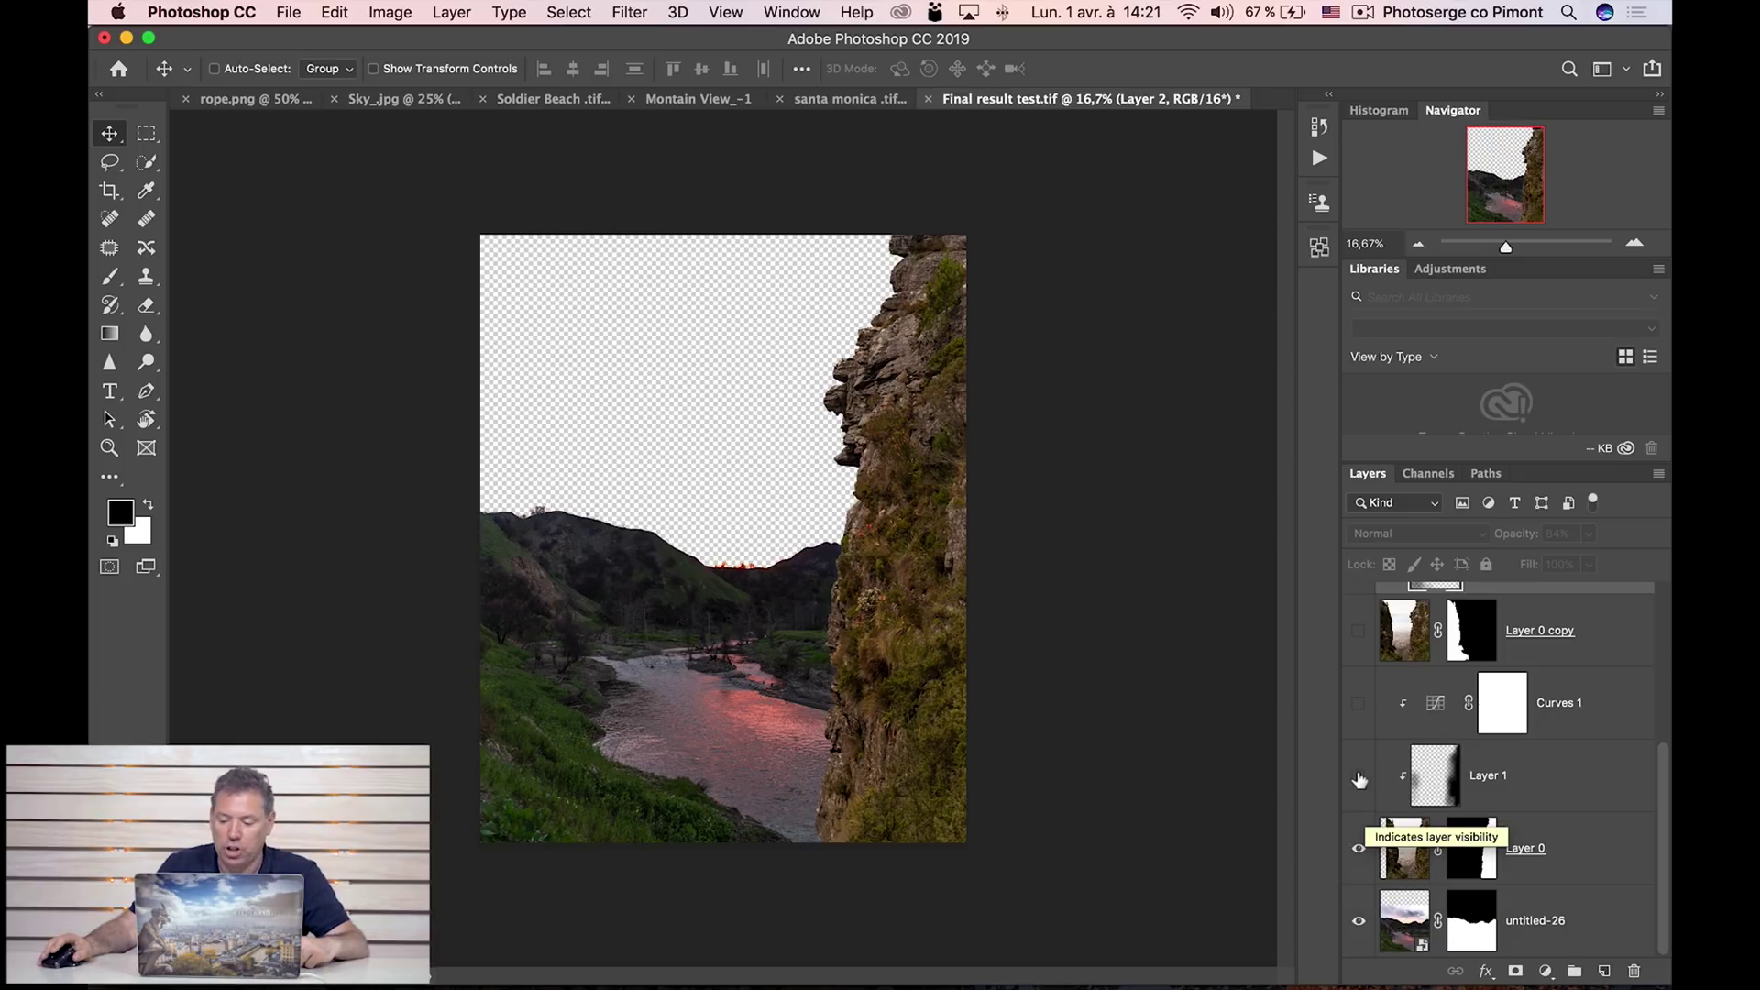
# Show Layer 1, Curves 1, Layer 0 copy and Layer 2 in the Final result test.tif composite.
pyautogui.click(1359, 776)
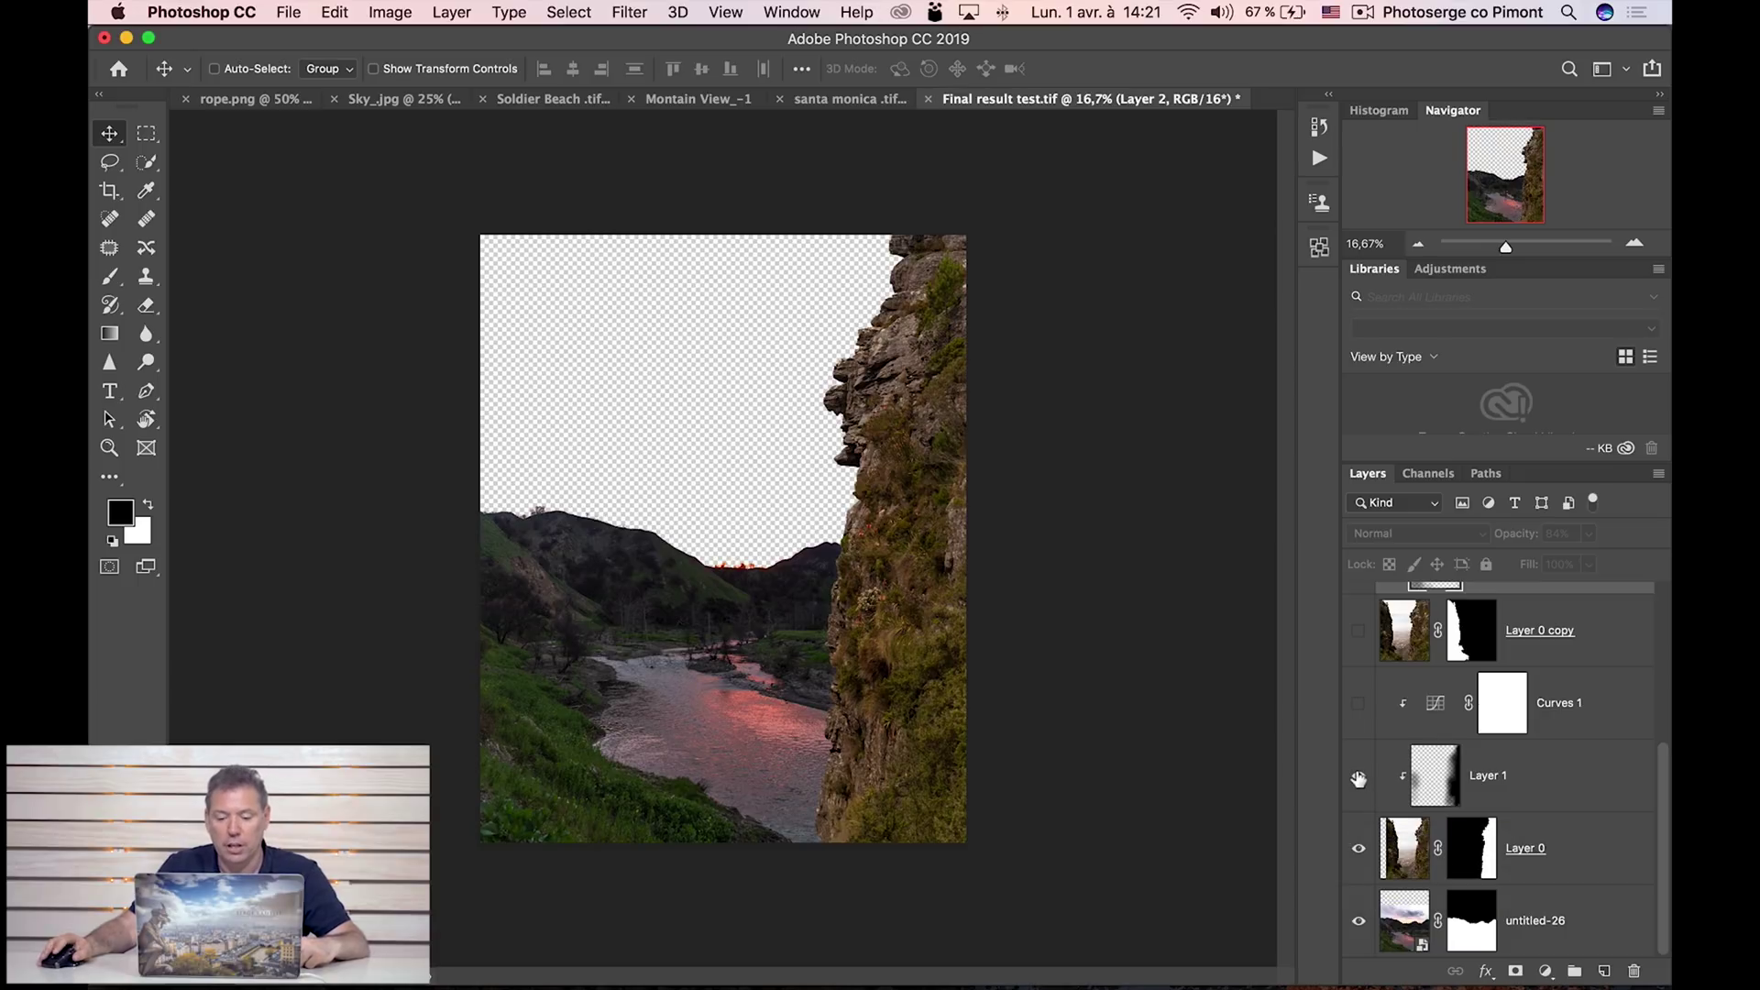
pyautogui.click(1357, 702)
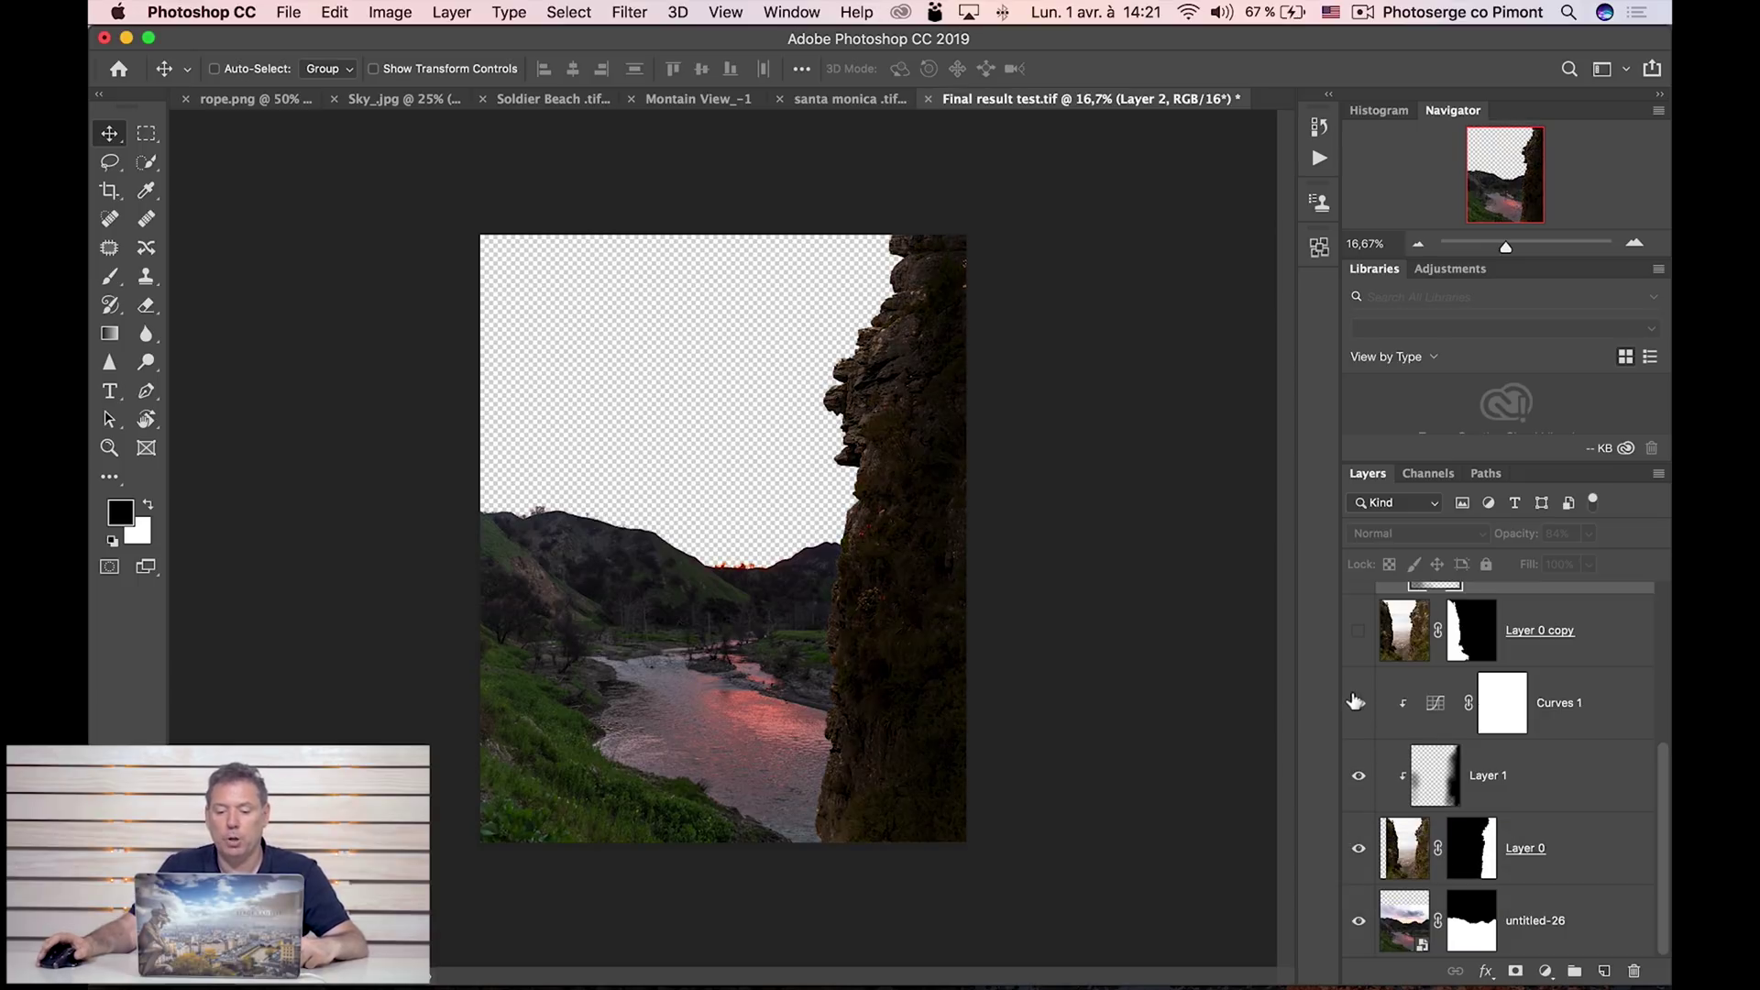
pyautogui.click(1356, 632)
pyautogui.scroll(2, 1365, 674)
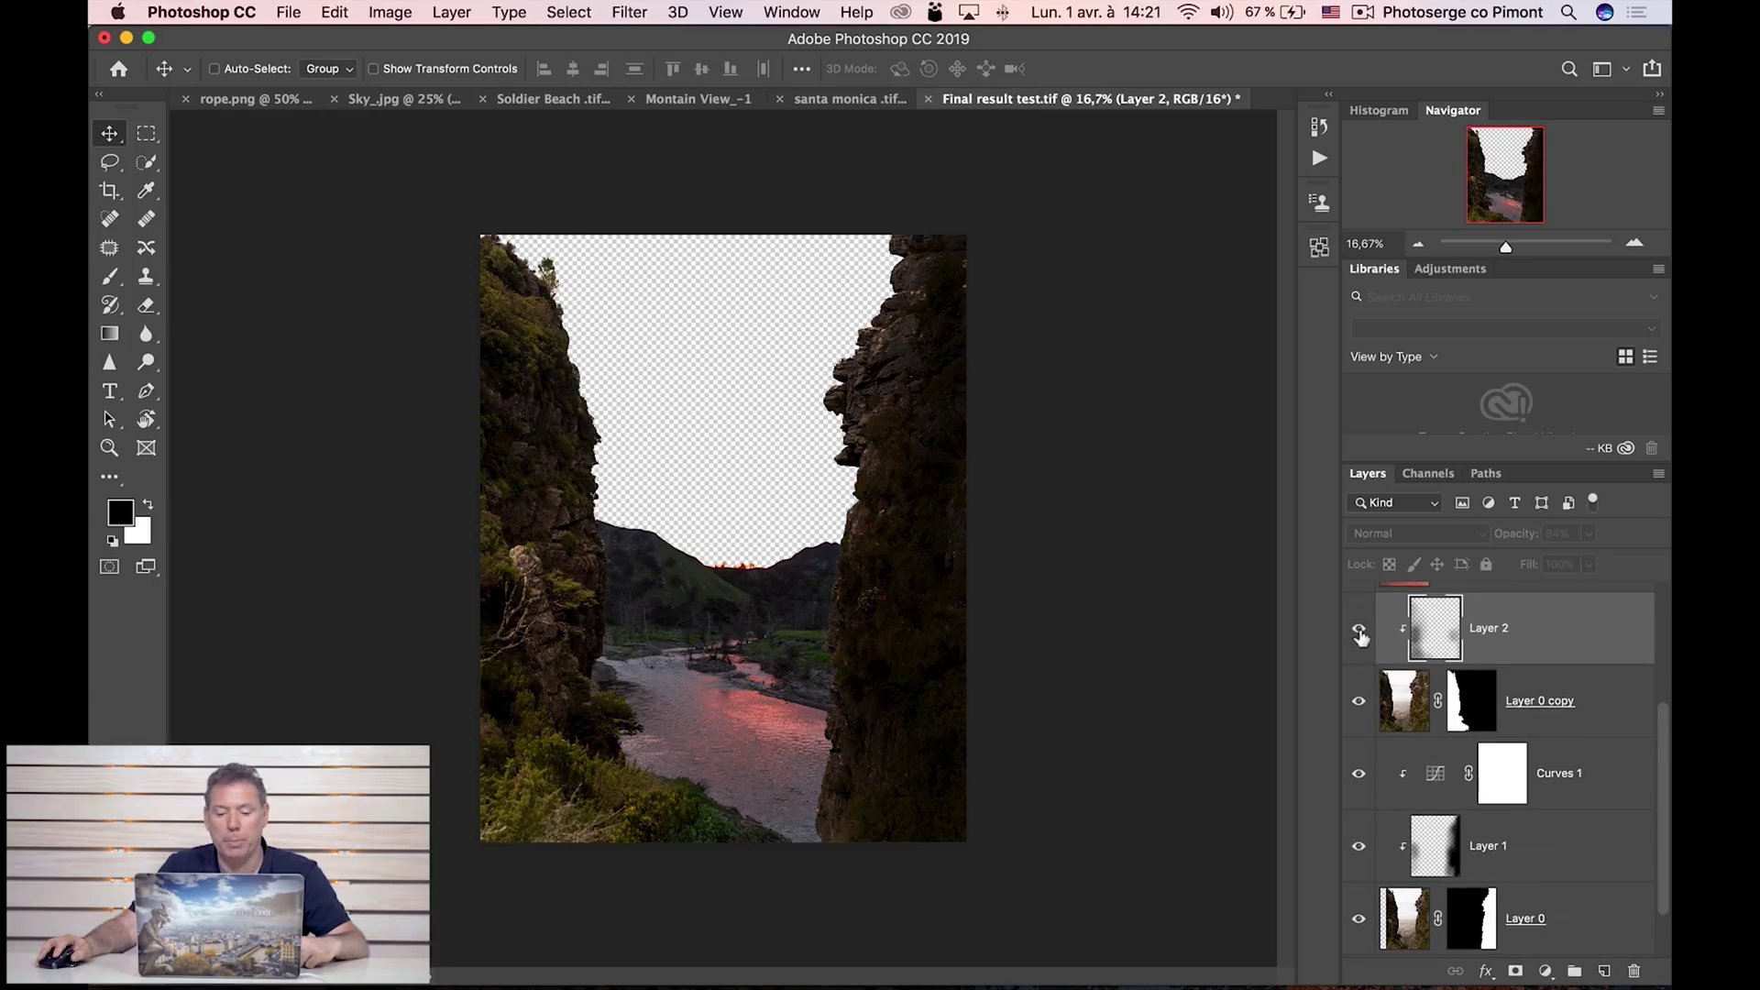
pyautogui.click(1359, 629)
# Show the Background copy sky, its Curves 3 adjustment and the rope bridge layer, and select the rope layer.
pyautogui.scroll(2, 1378, 674)
pyautogui.click(1358, 642)
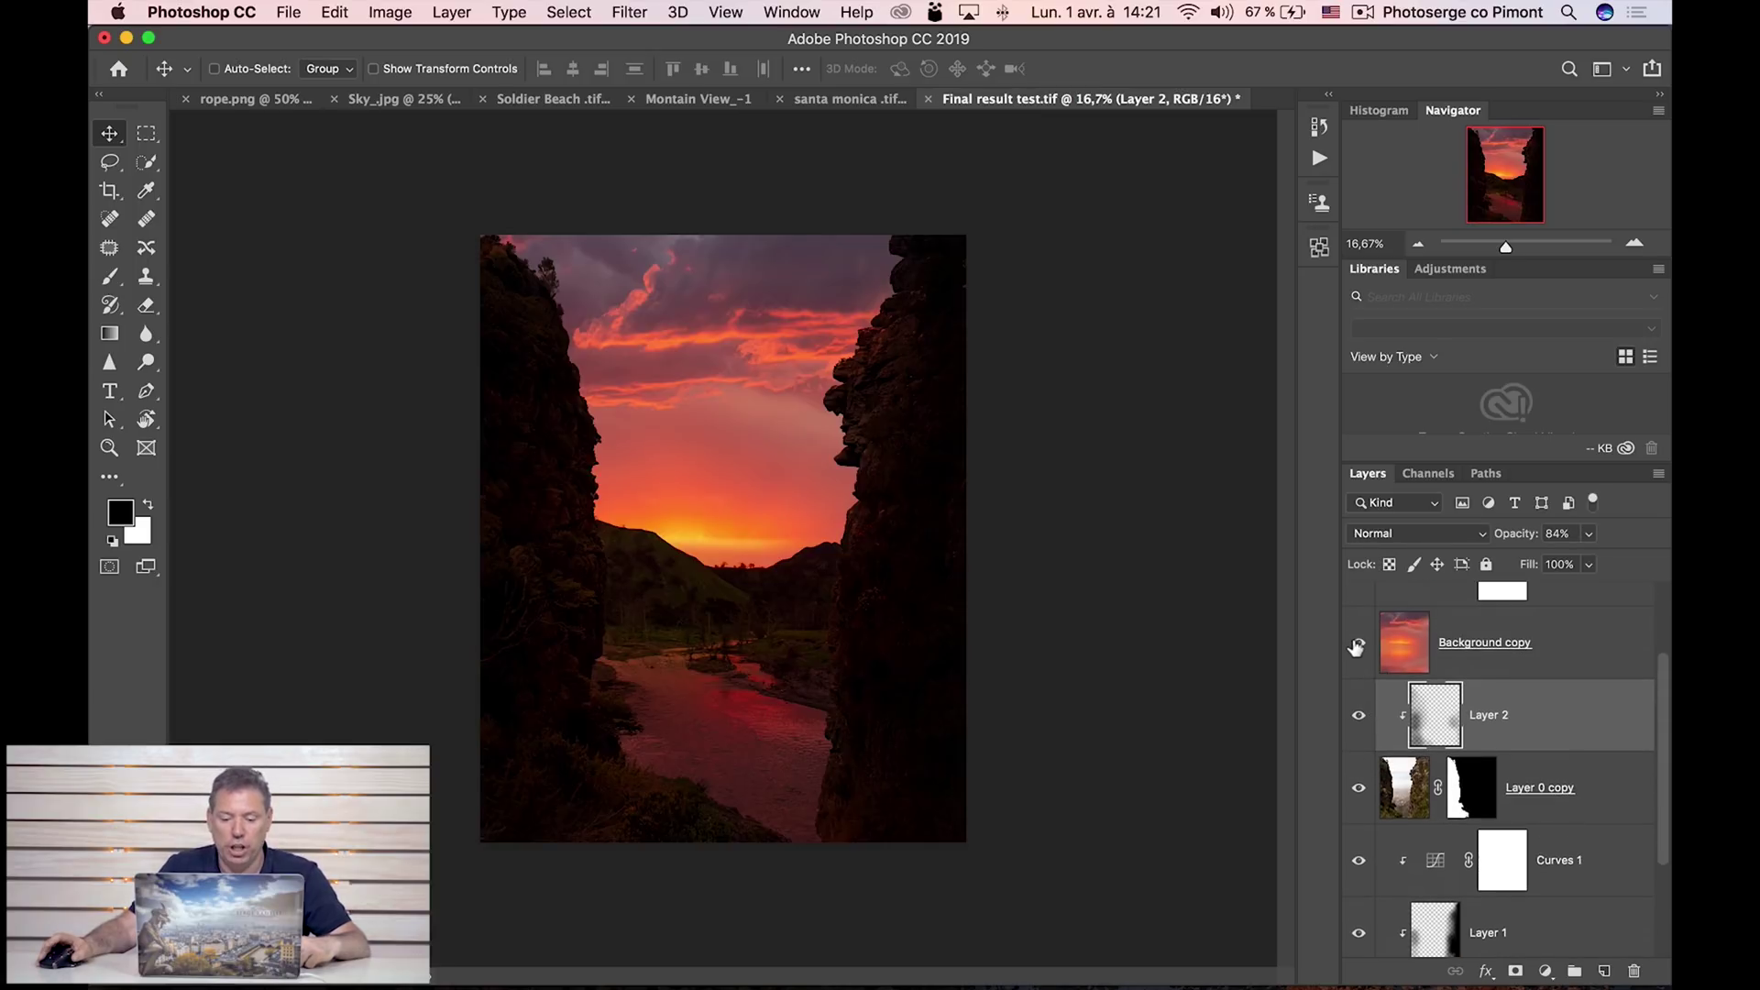
pyautogui.scroll(2, 1367, 676)
pyautogui.click(1361, 765)
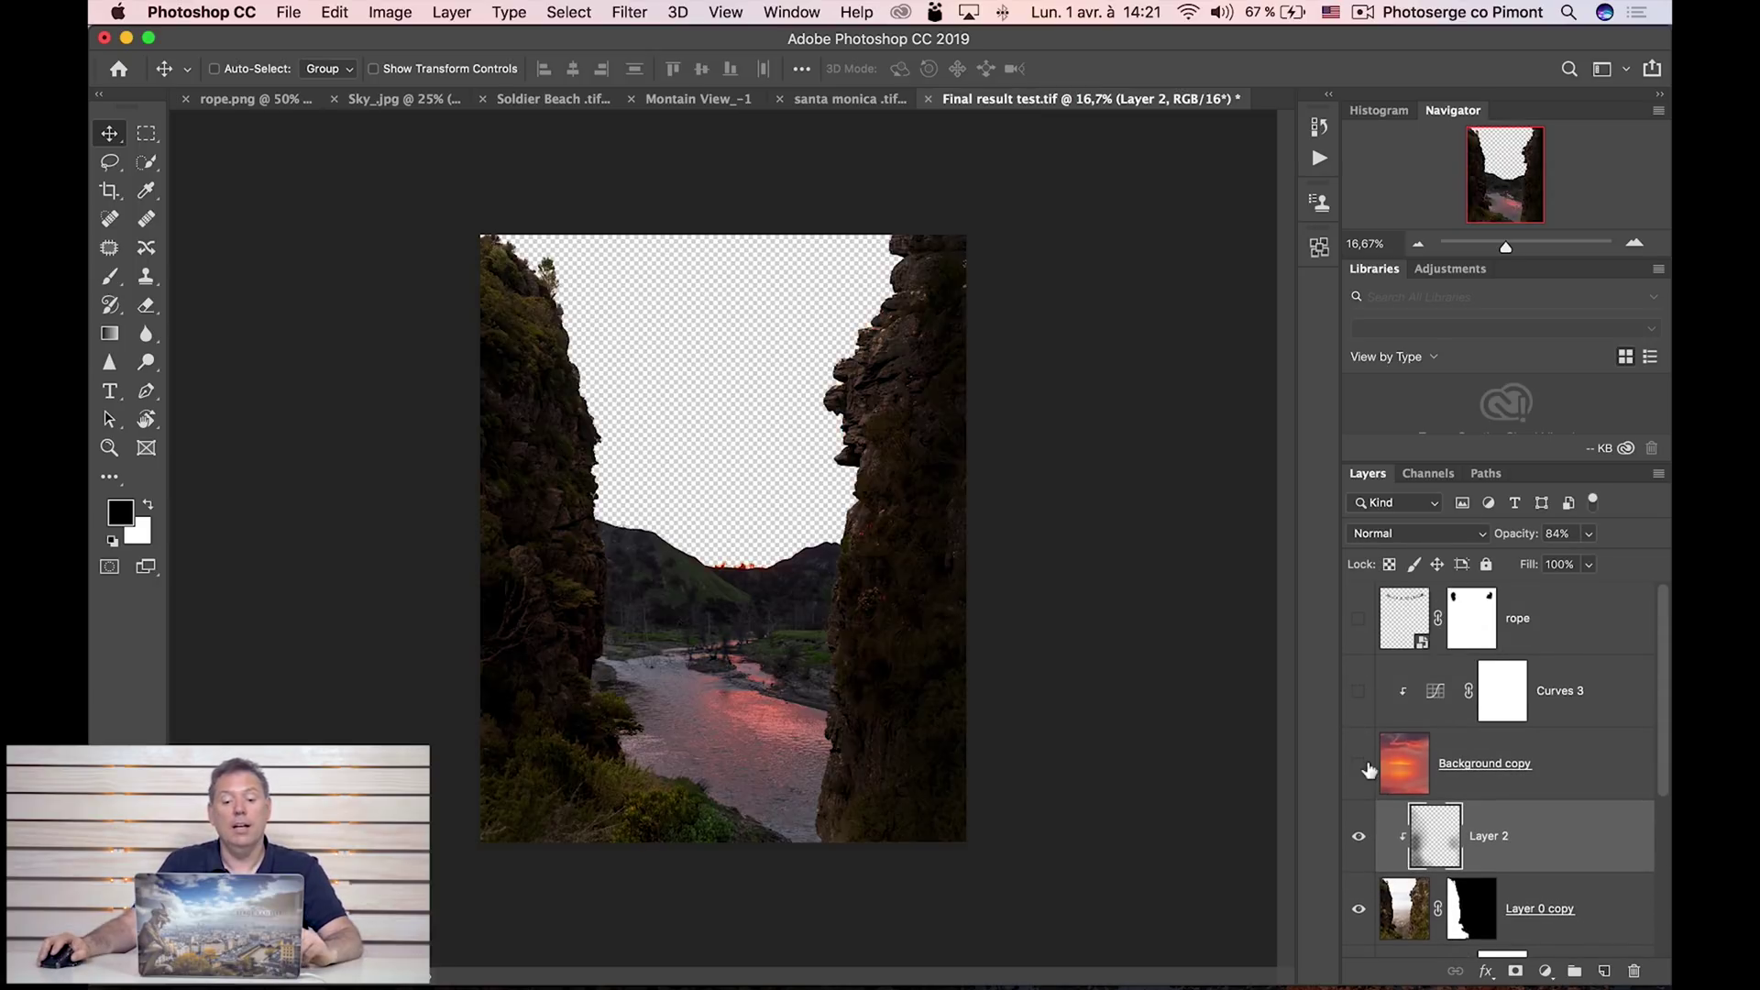
pyautogui.click(1360, 765)
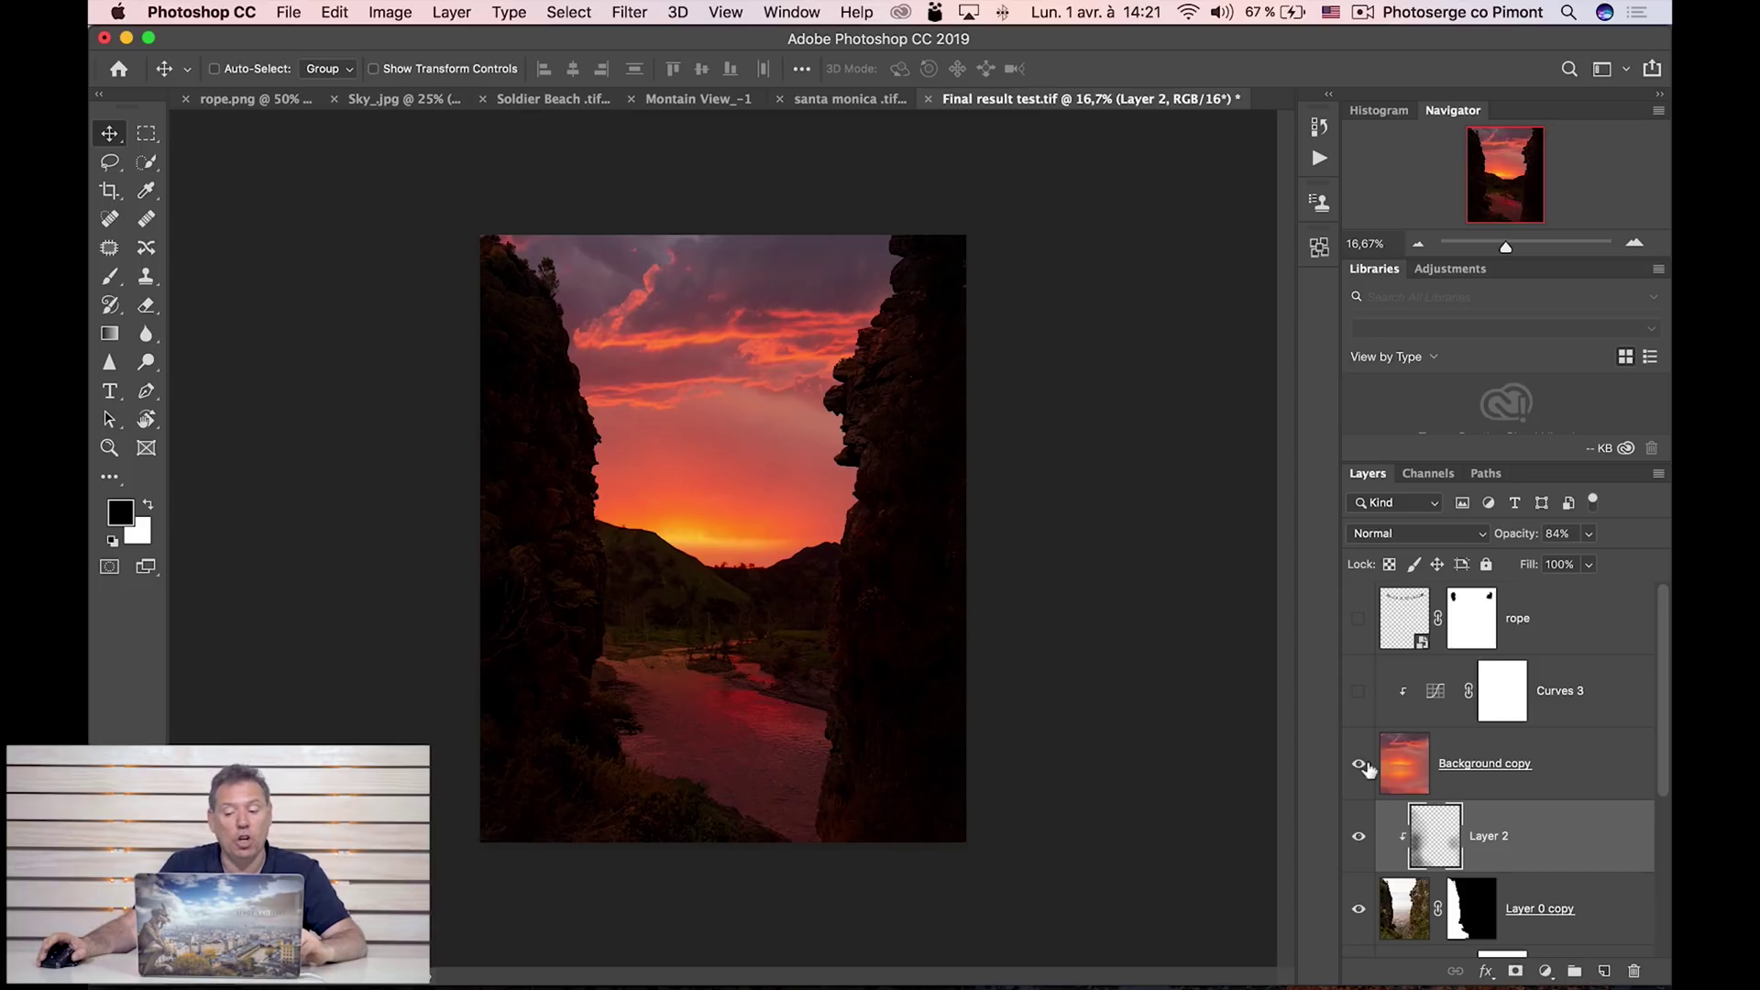
pyautogui.click(1360, 692)
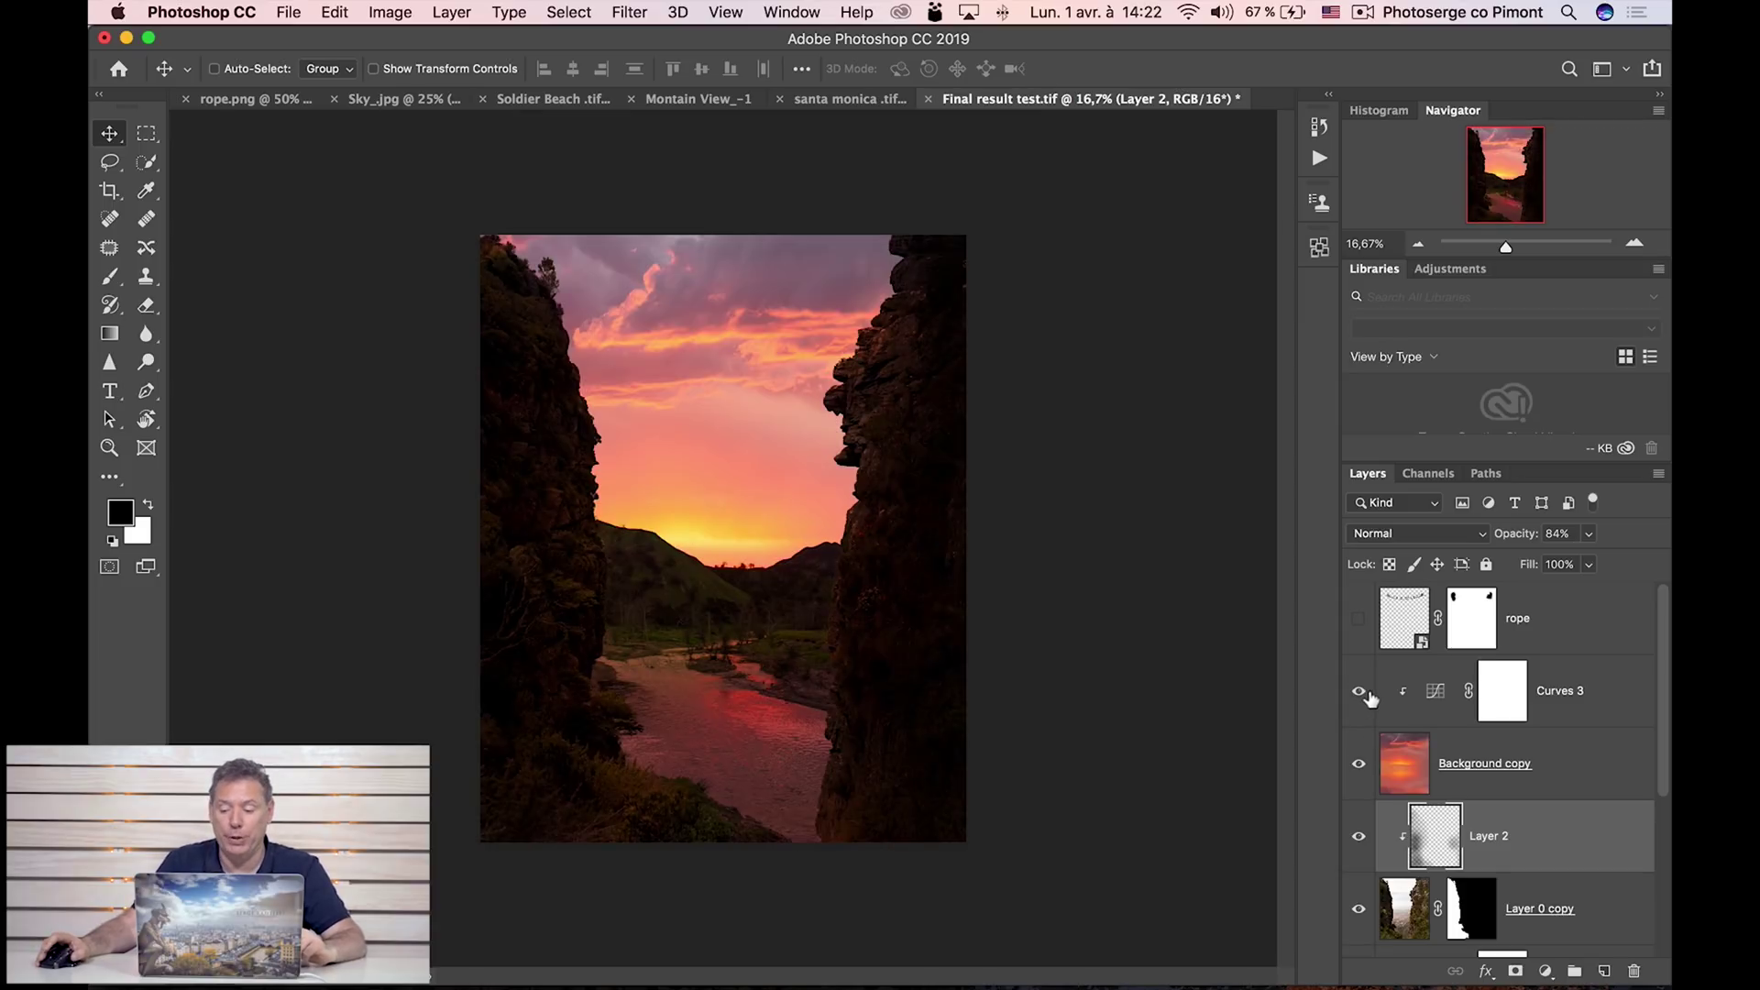
pyautogui.click(1361, 624)
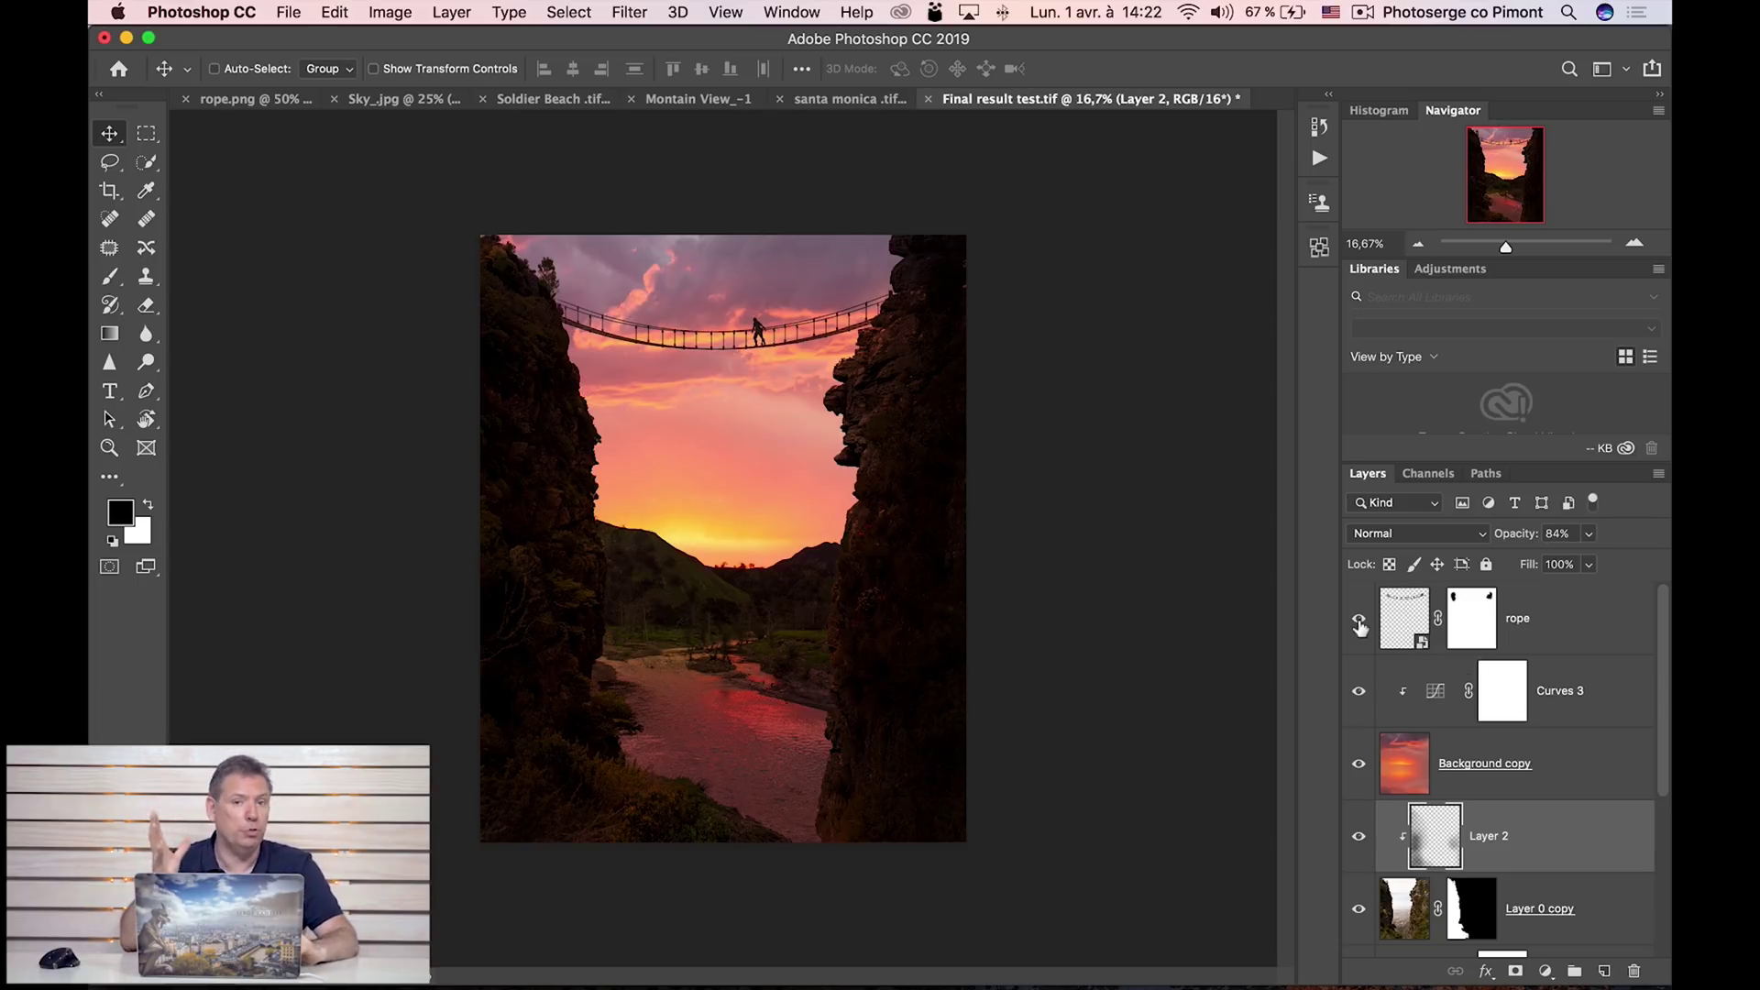
pyautogui.click(1402, 618)
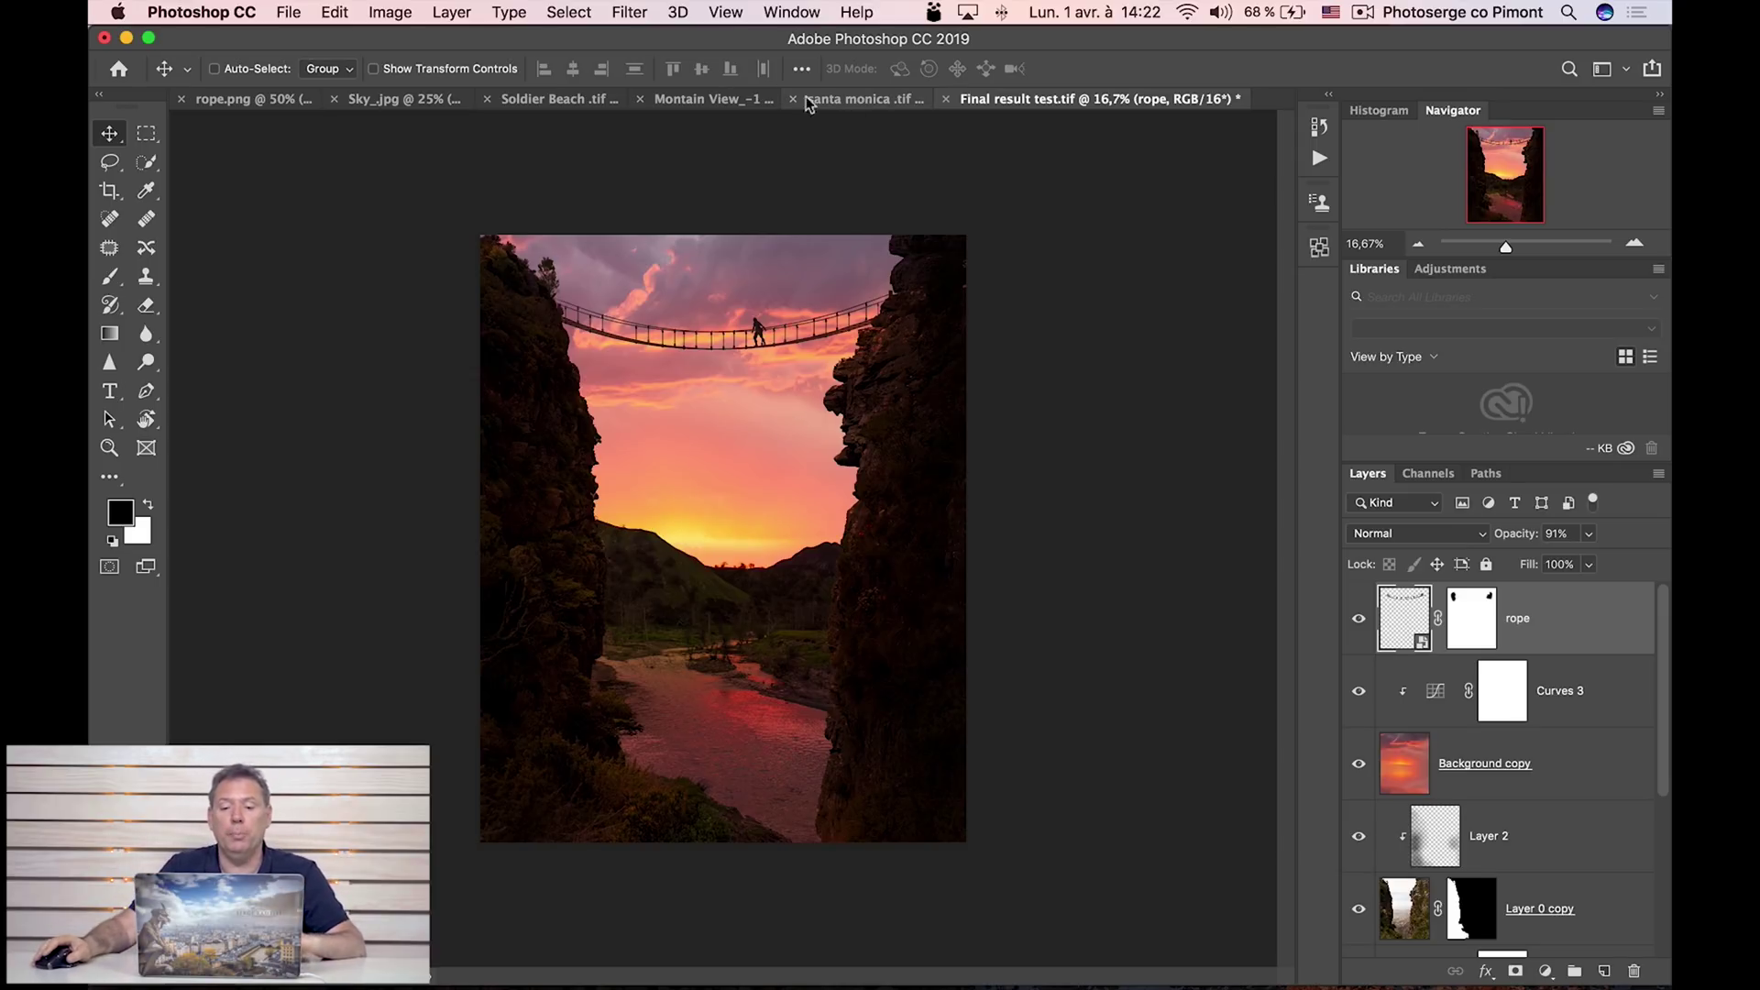
# In santa monica .tif, develop the untitled-26 smart object in Camera Raw with Shadows +57, Whites +42, Highlights +100 and Exposure +0.45.
pyautogui.click(872, 100)
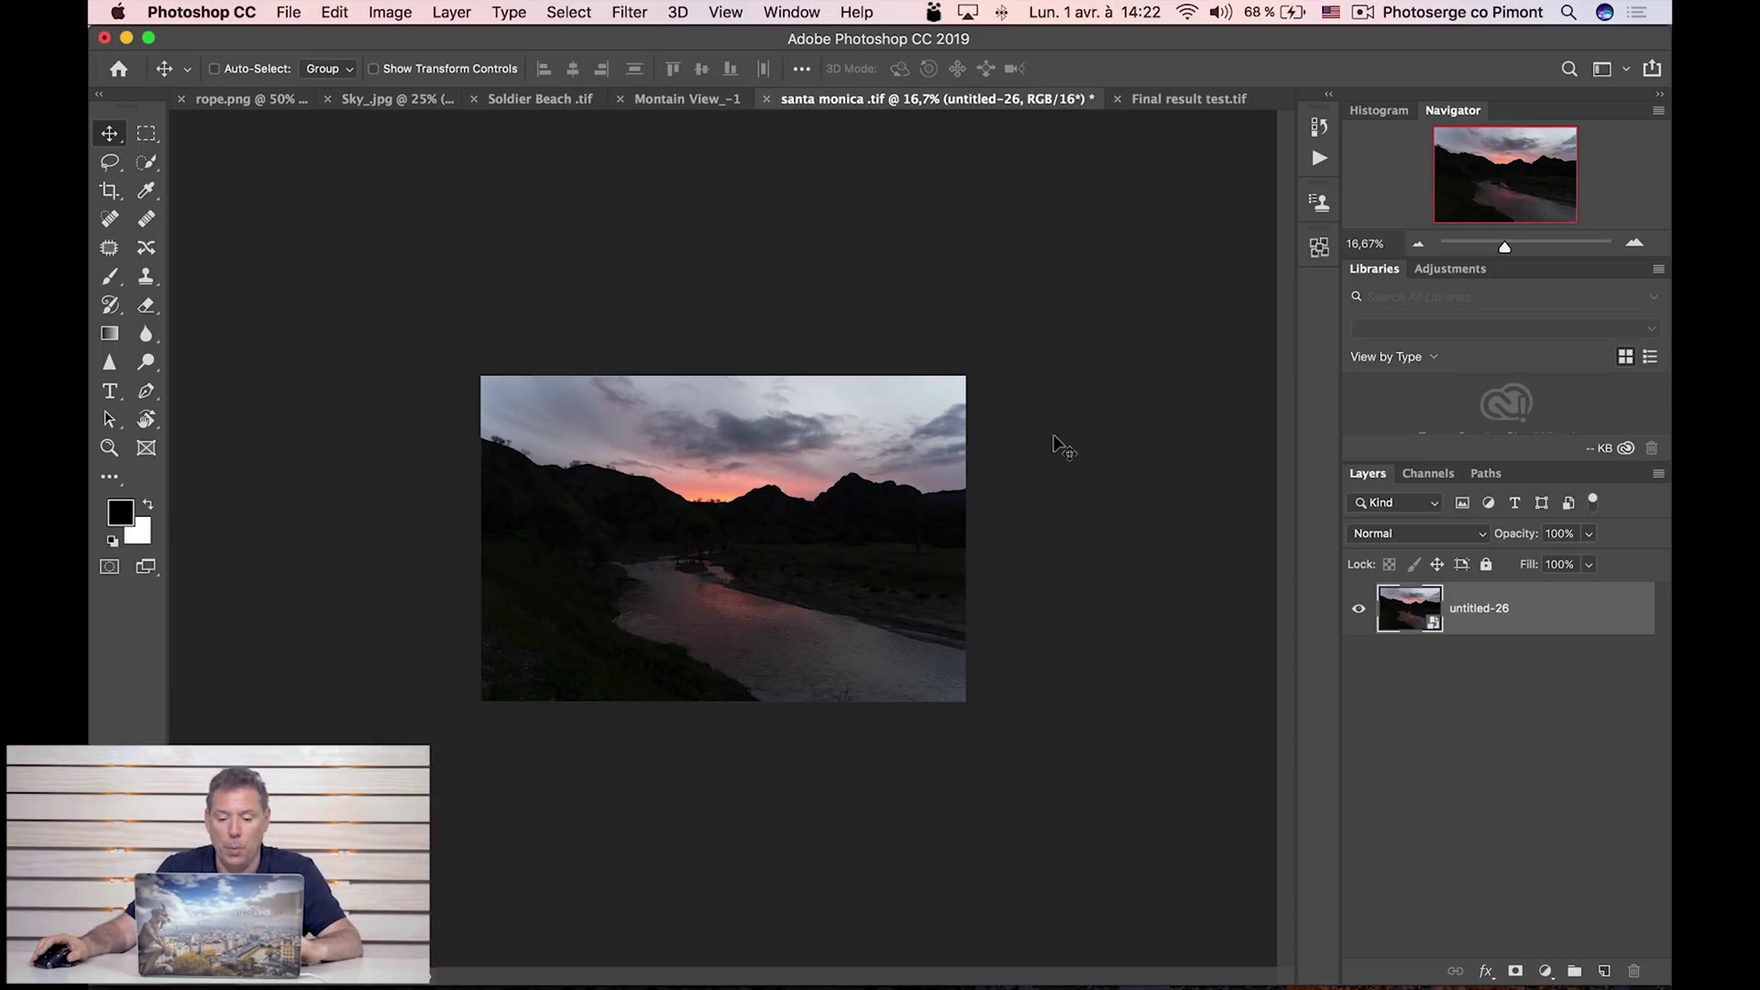
pyautogui.doubleClick(1415, 614)
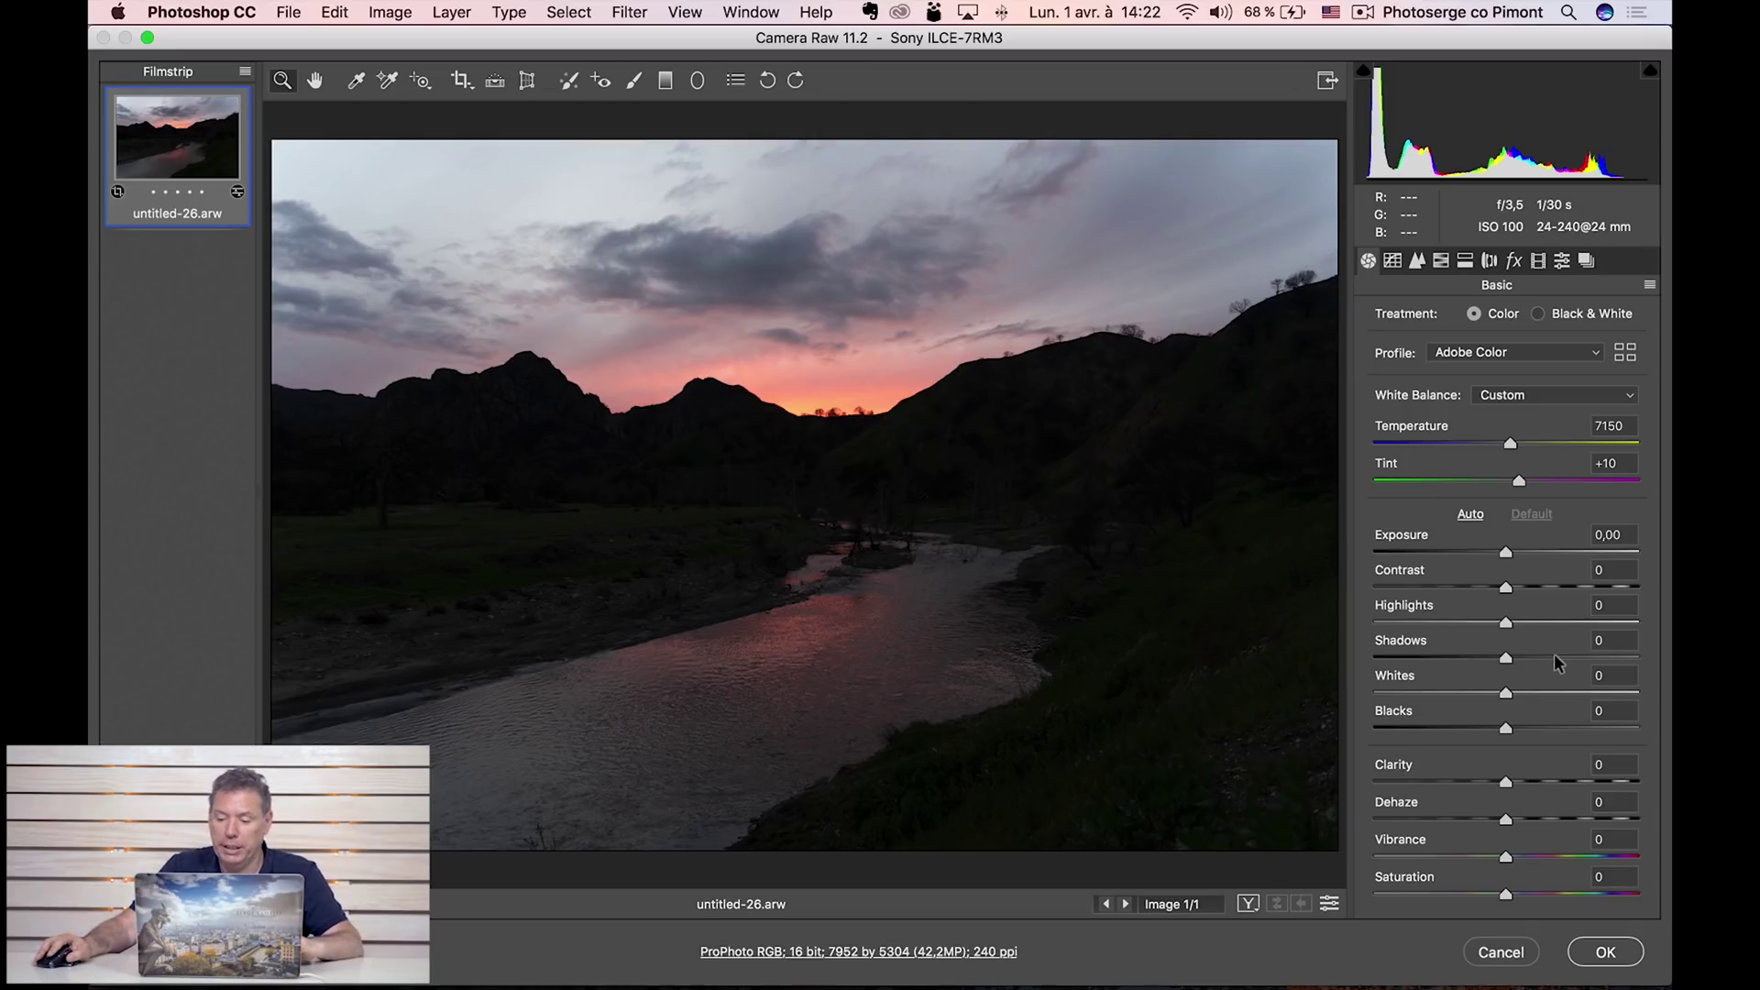
pyautogui.moveTo(1566, 658)
pyautogui.mouseDown()
pyautogui.moveTo(1609, 653)
pyautogui.moveTo(1581, 657)
pyautogui.moveTo(1566, 691)
pyautogui.mouseUp()
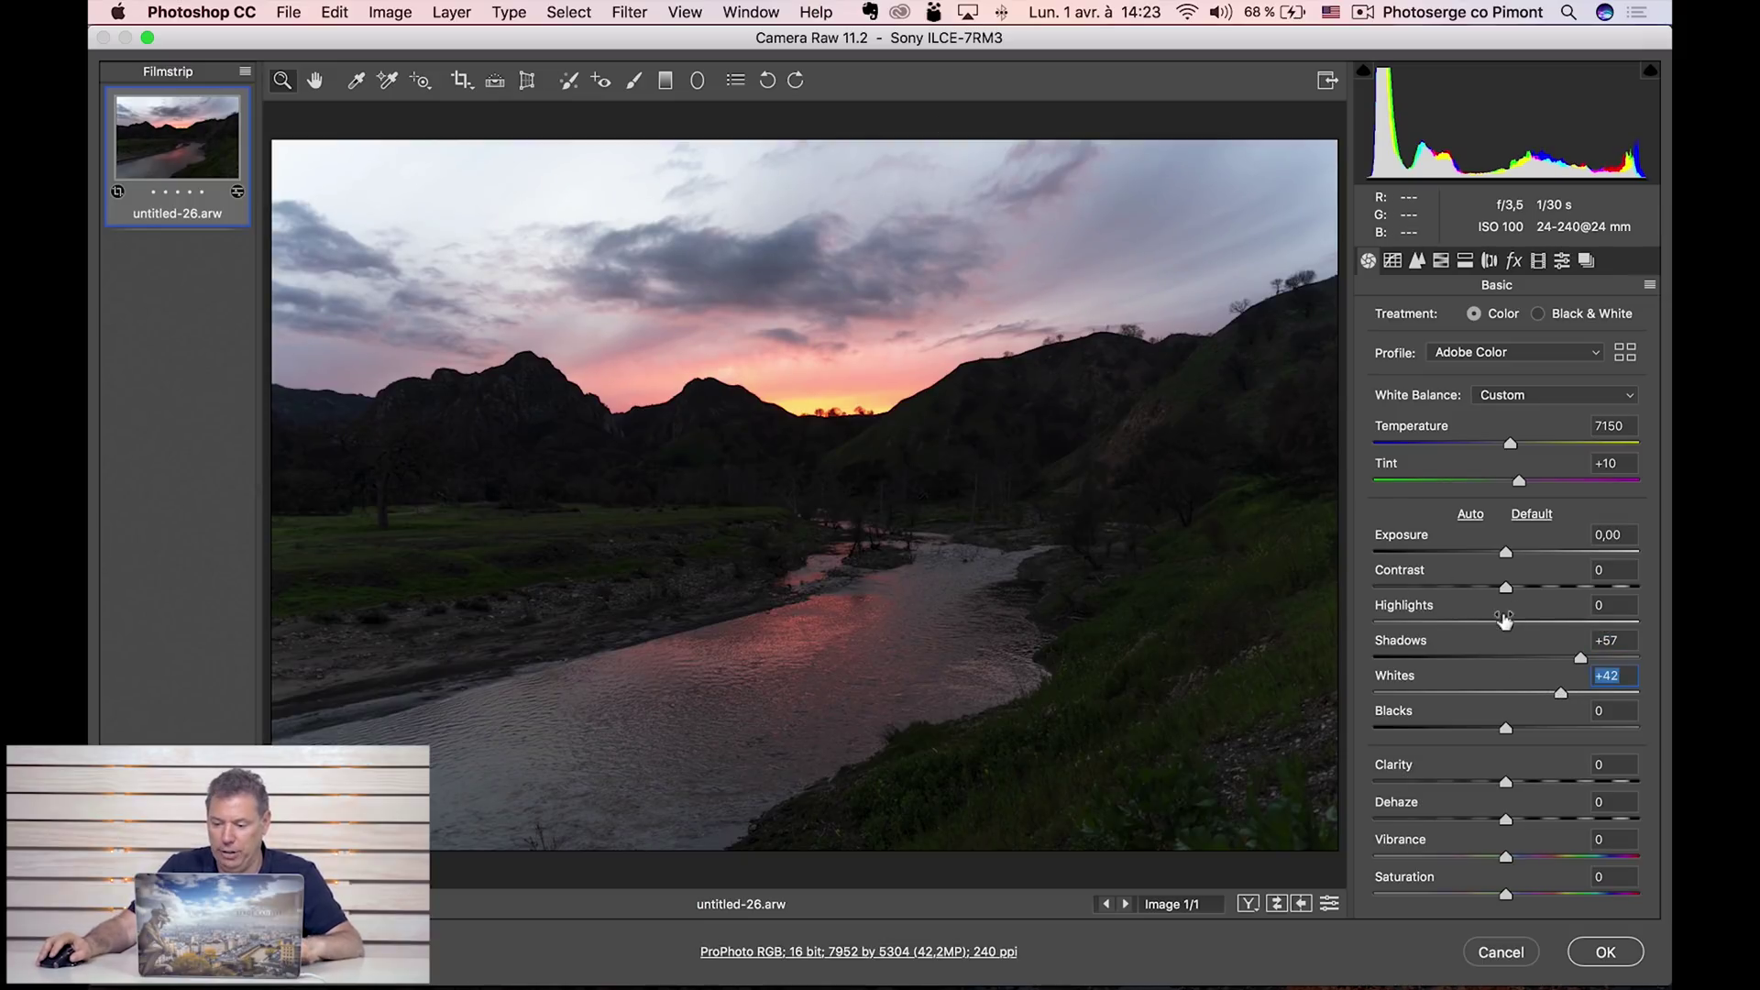
pyautogui.moveTo(1506, 620); pyautogui.dragTo(1645, 620)
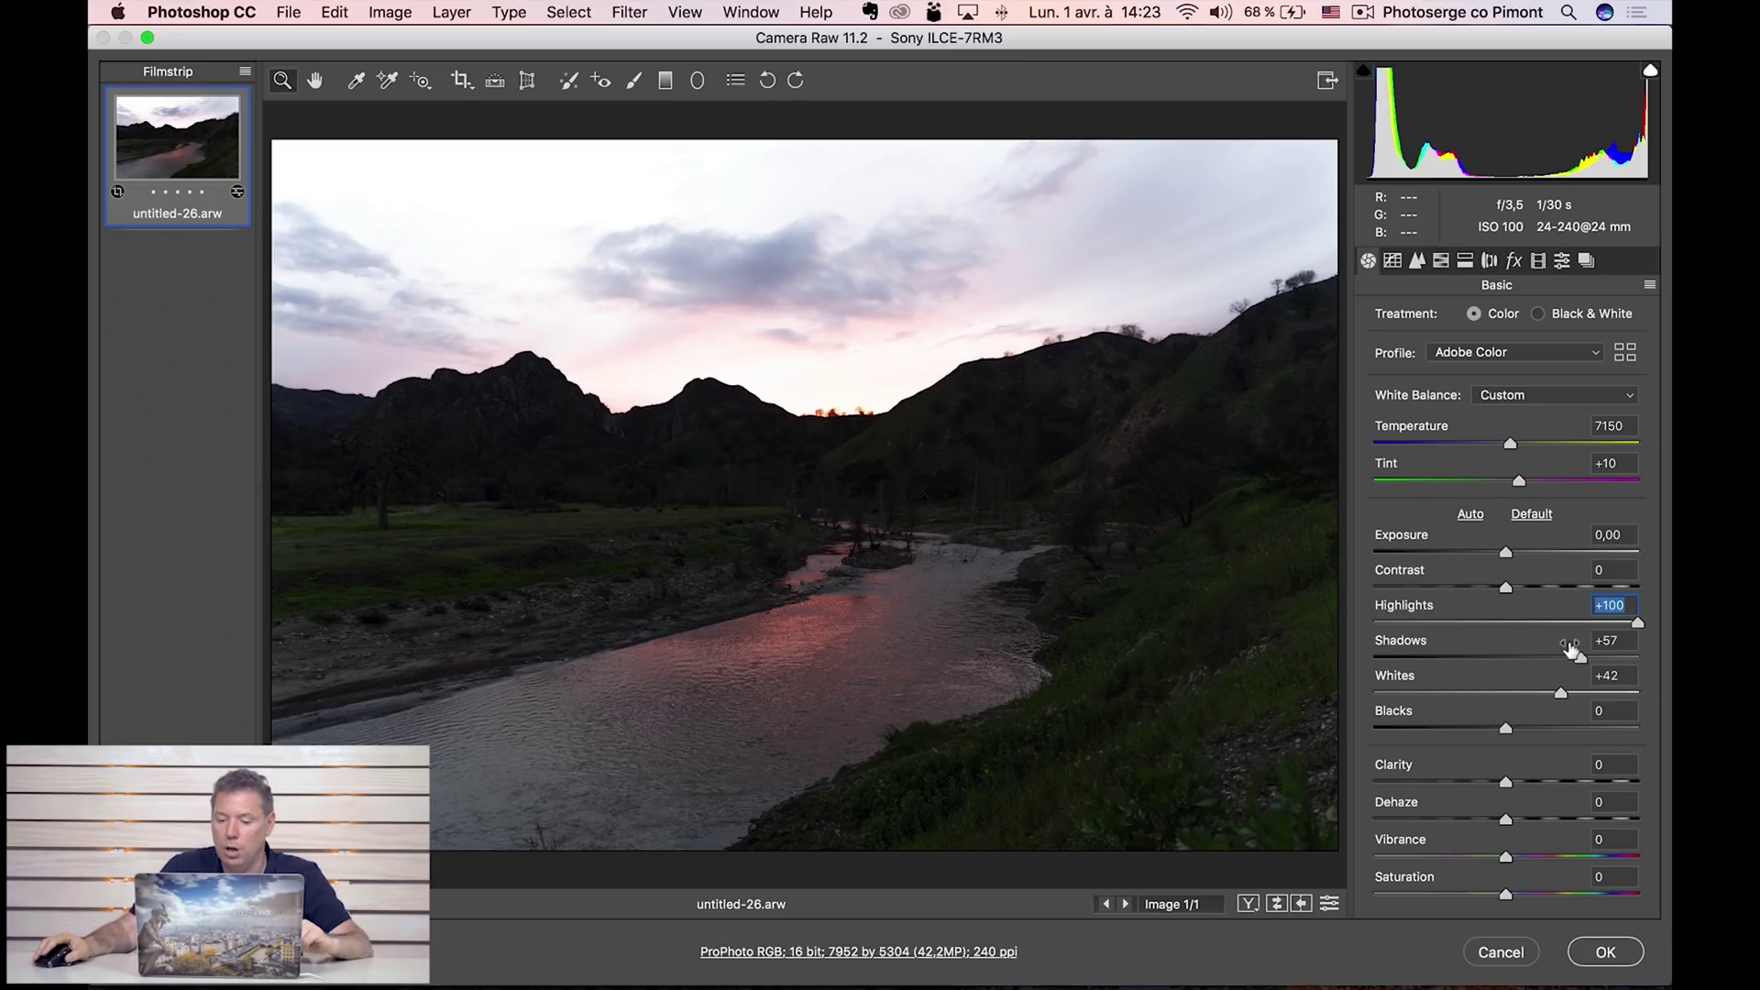
pyautogui.moveTo(1506, 554); pyautogui.dragTo(1519, 555)
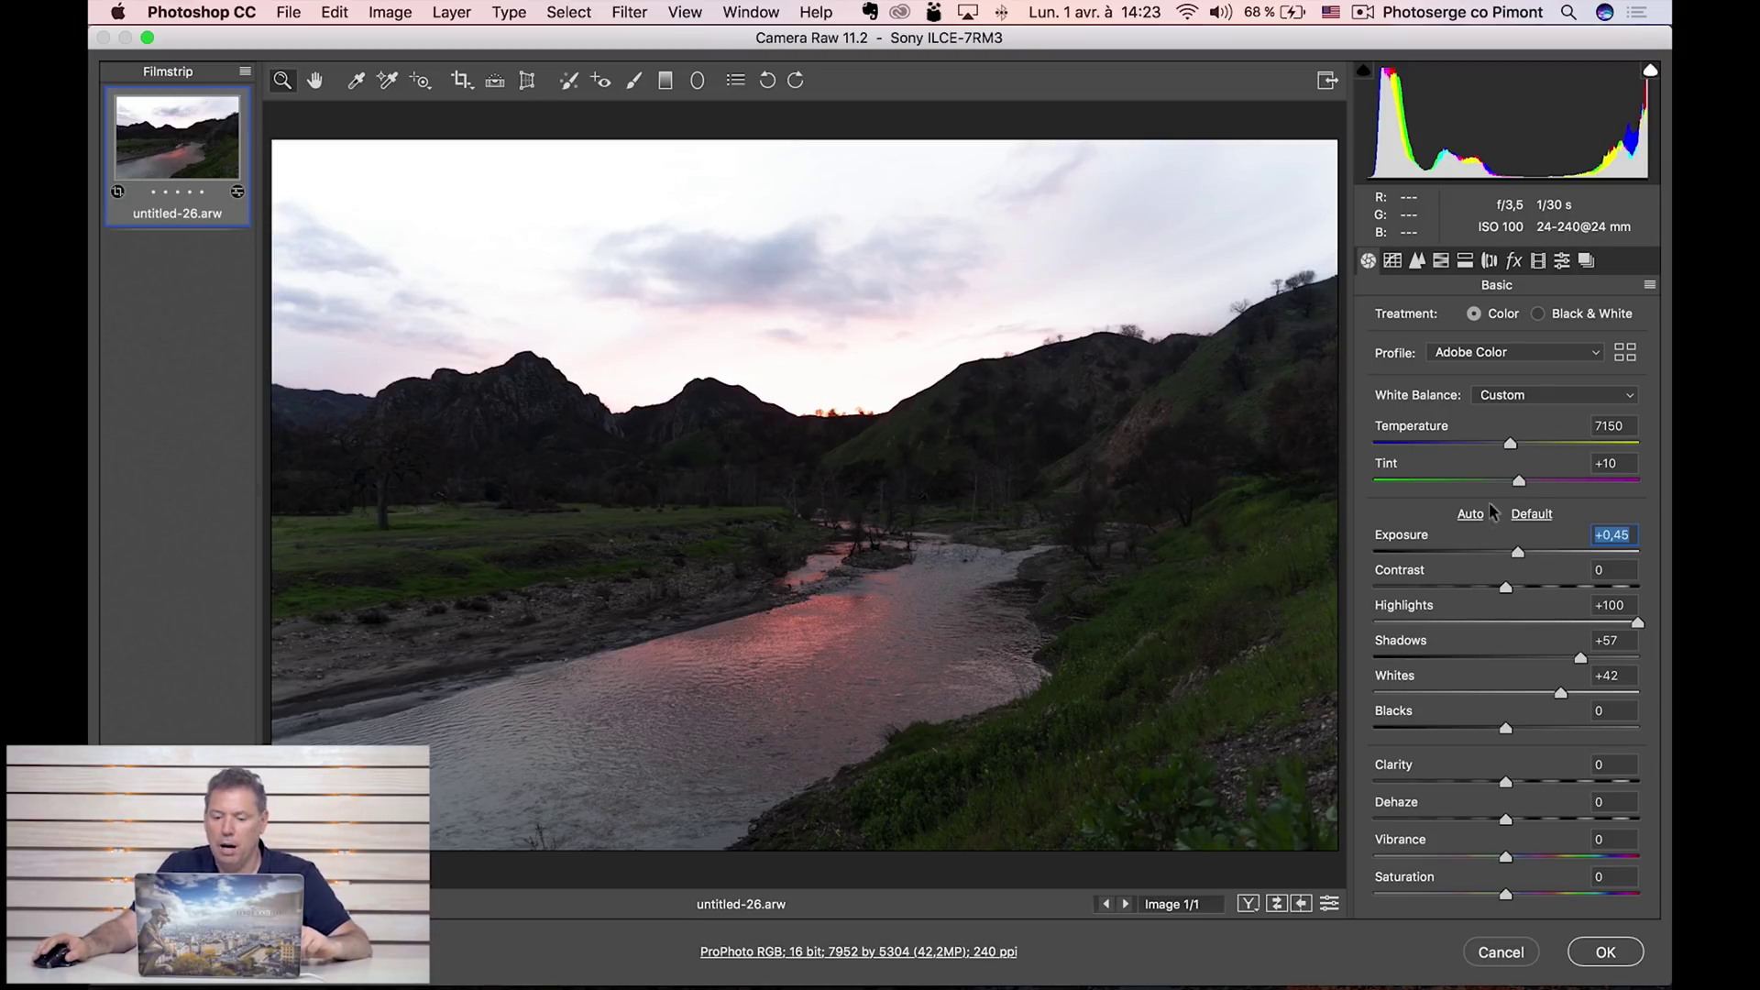
pyautogui.click(1606, 953)
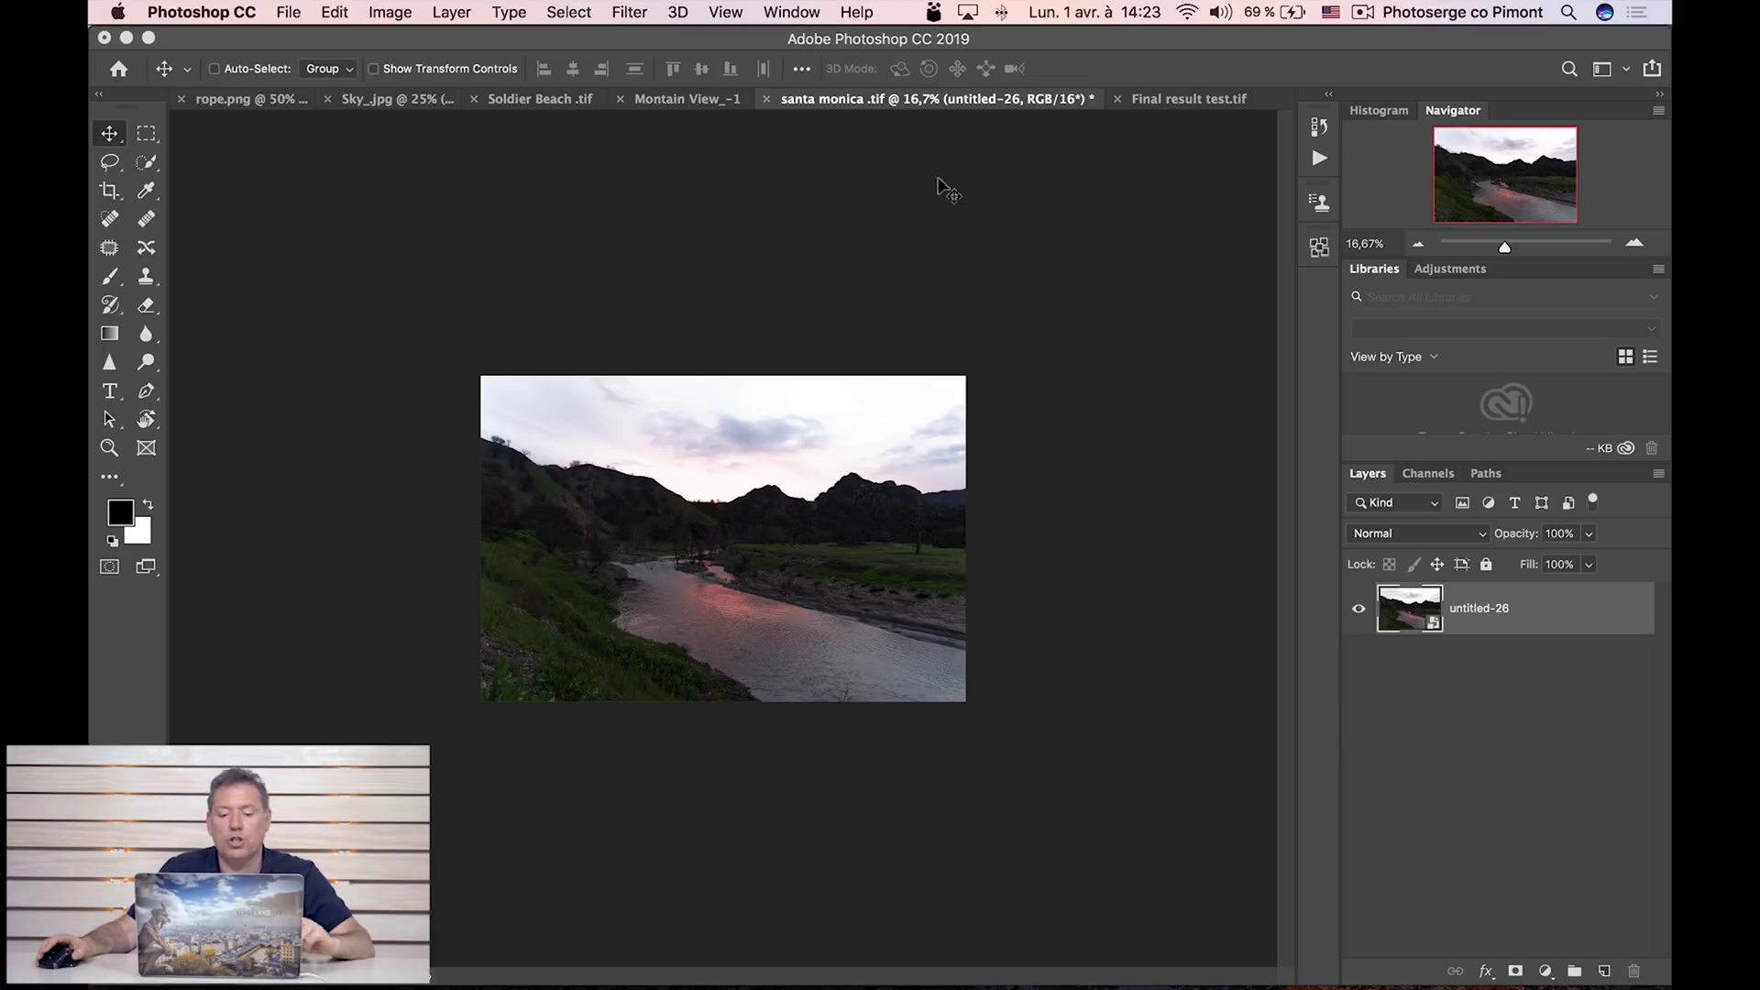
# Copy the Montain View_ layer into santa monica .tif, accepting the different bit depth.
pyautogui.click(680, 101)
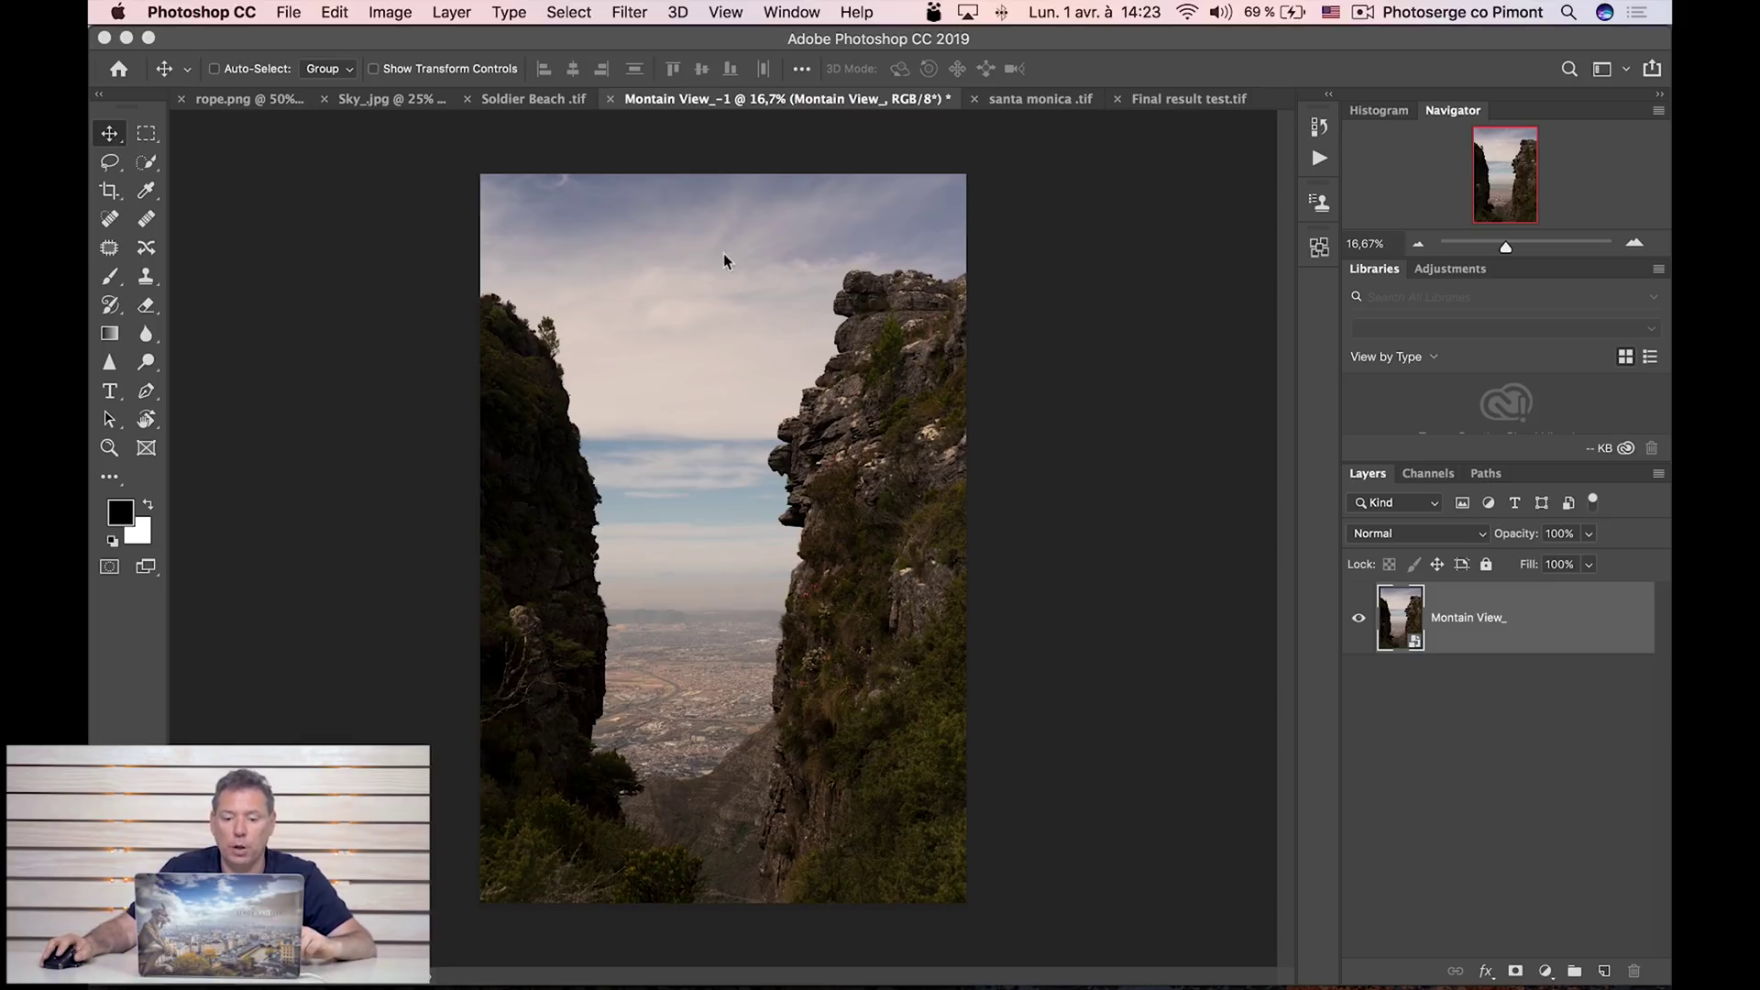
pyautogui.moveTo(806, 275); pyautogui.dragTo(763, 295)
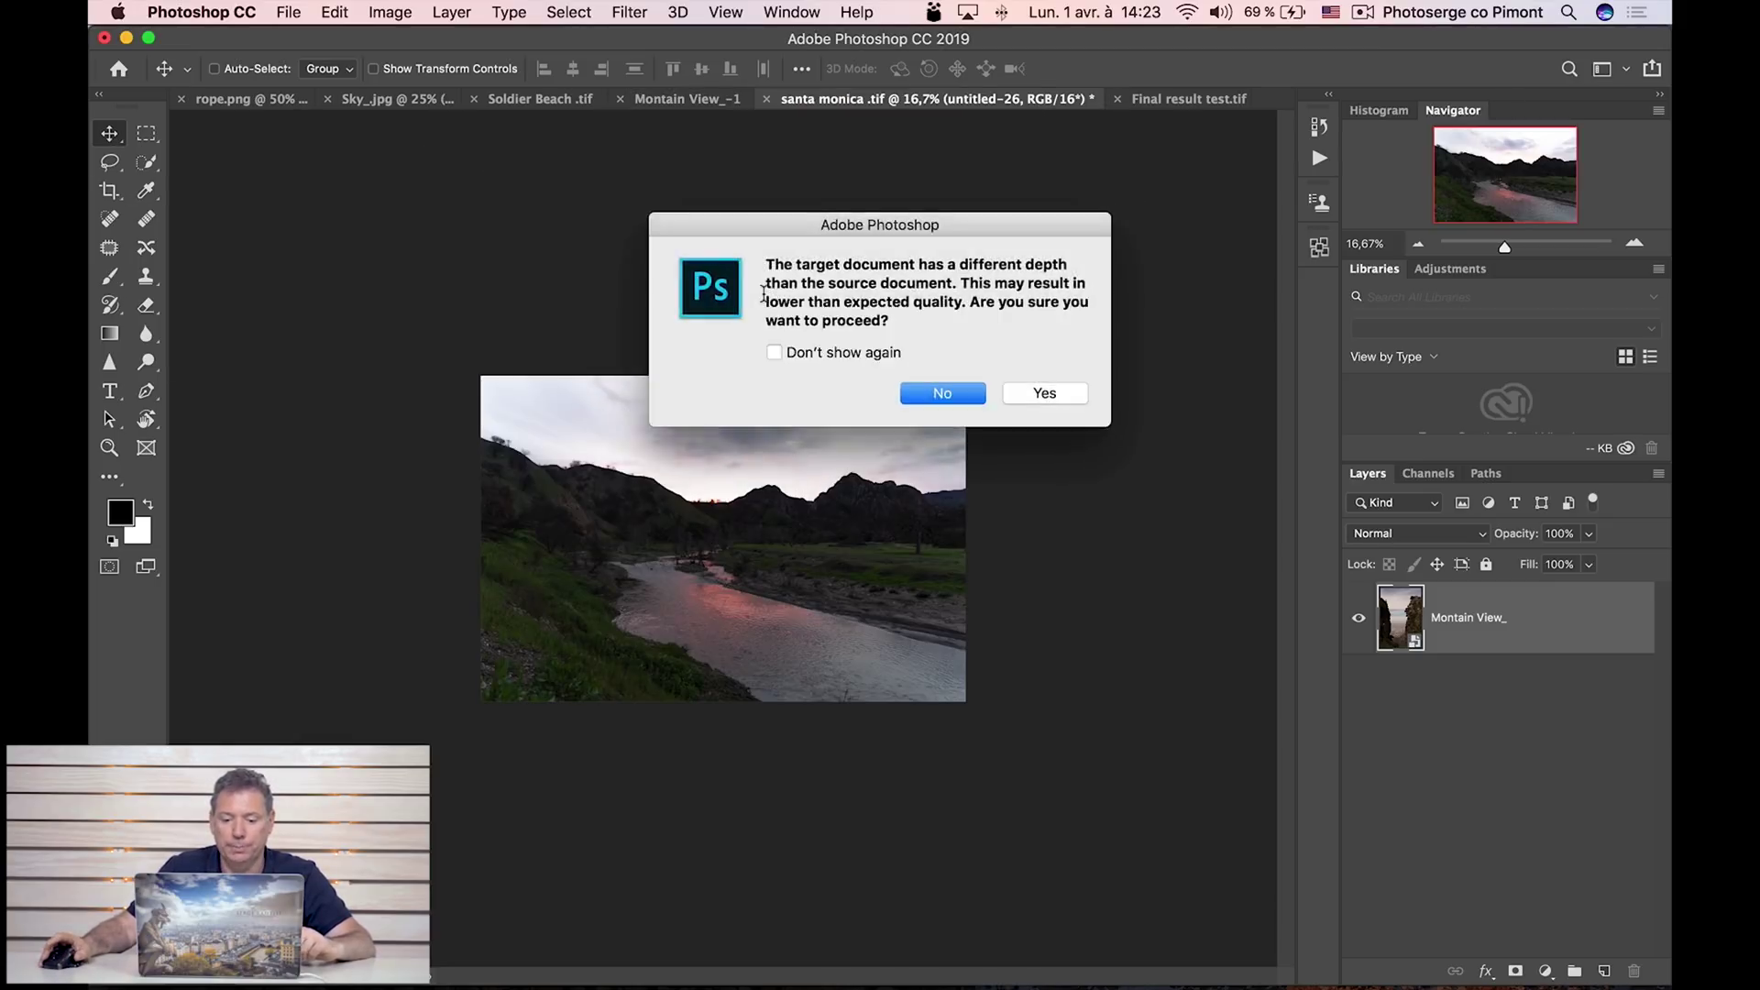
pyautogui.click(1043, 396)
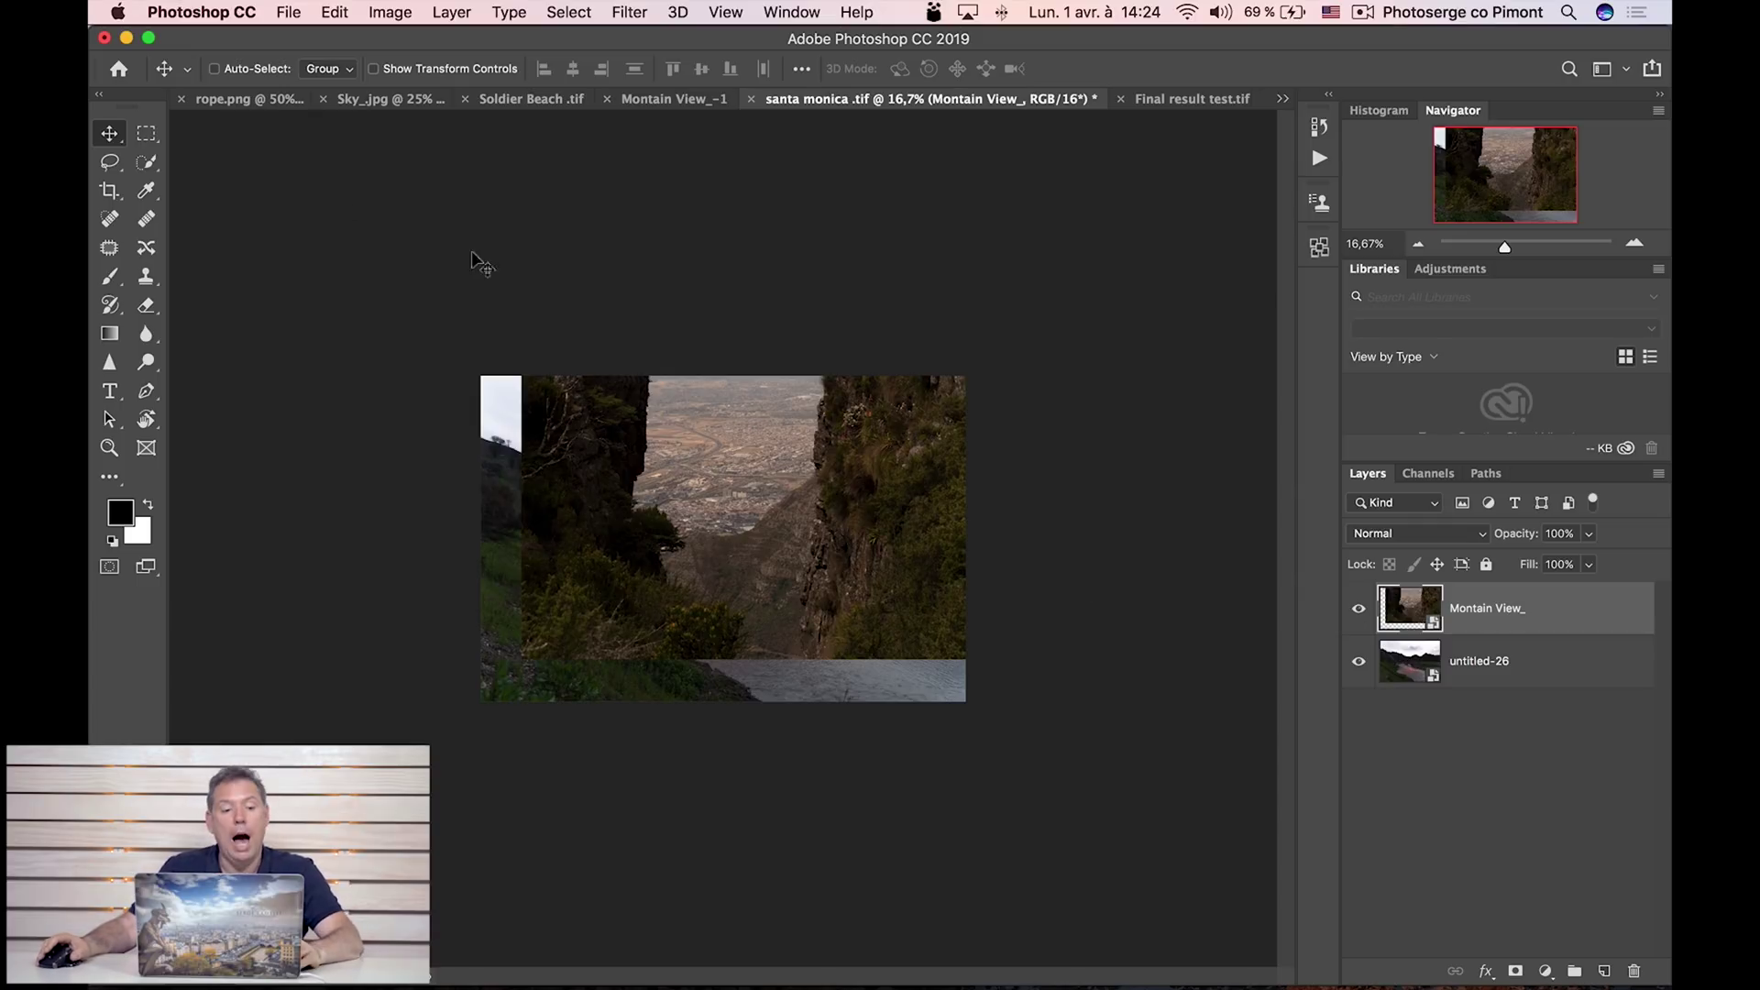
# Extend the canvas upward with the Crop tool to fit the mountain photo, and shift the Montain View_ layer to the canvas's left edge.
pyautogui.click(109, 190)
pyautogui.moveTo(723, 377); pyautogui.dragTo(743, 151)
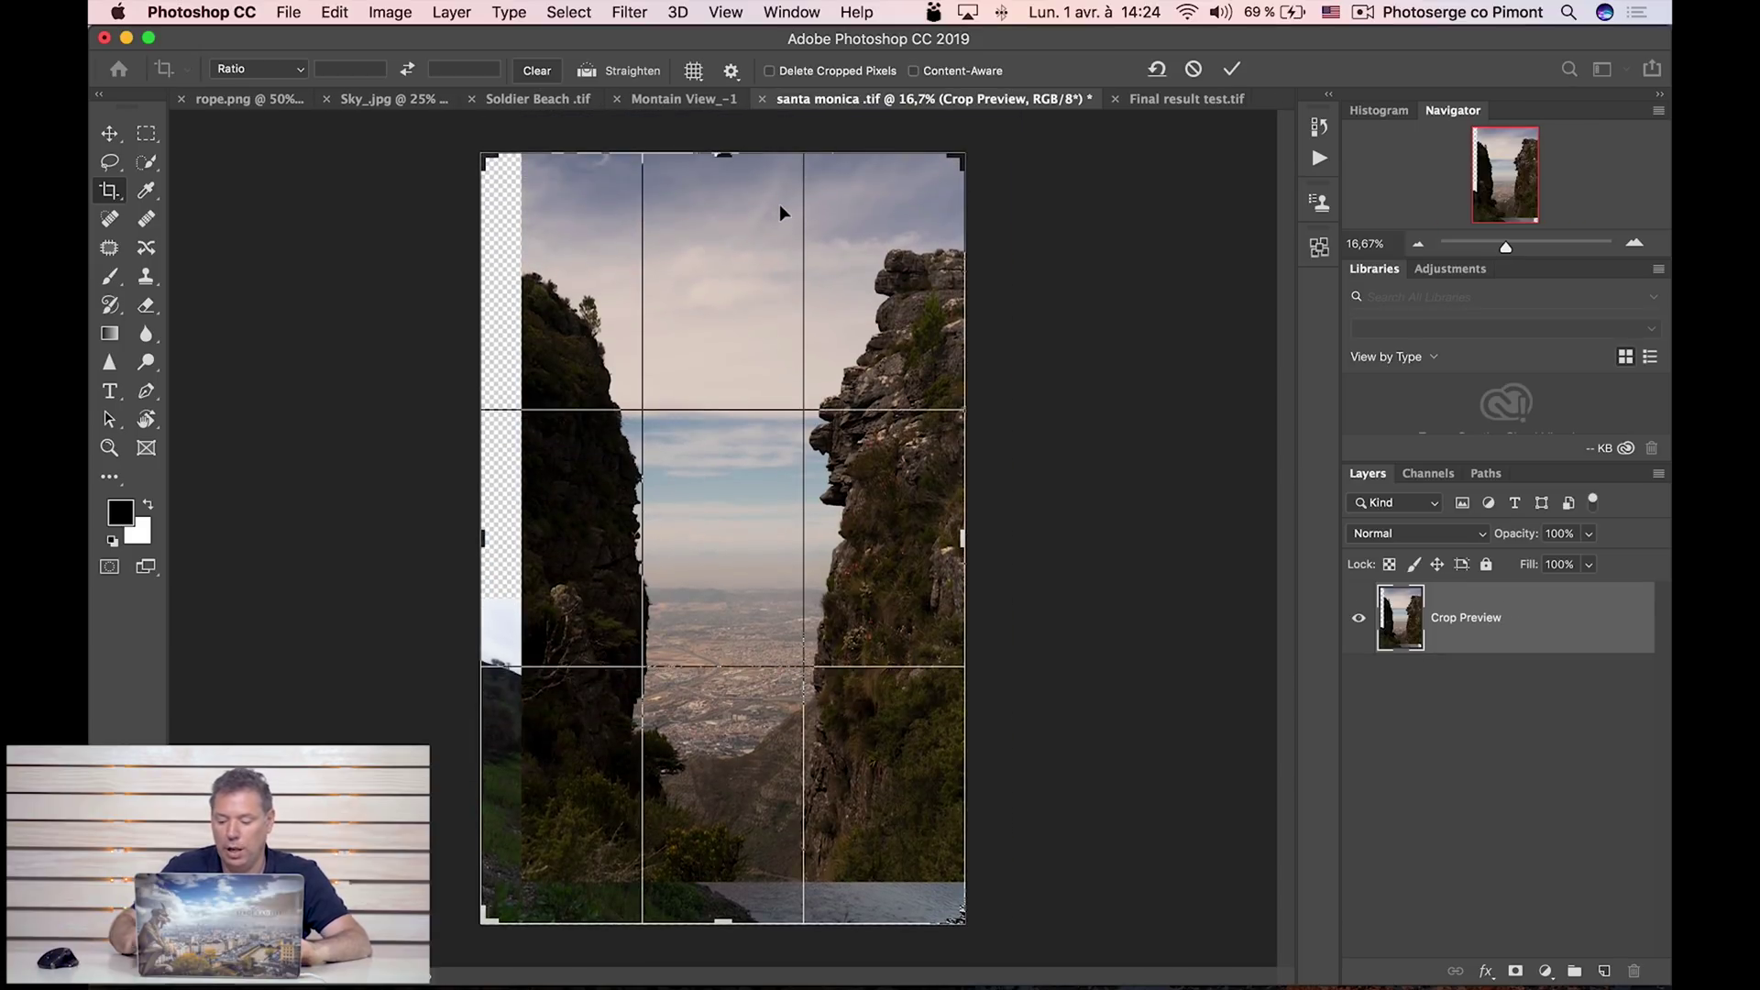
pyautogui.press('Return')
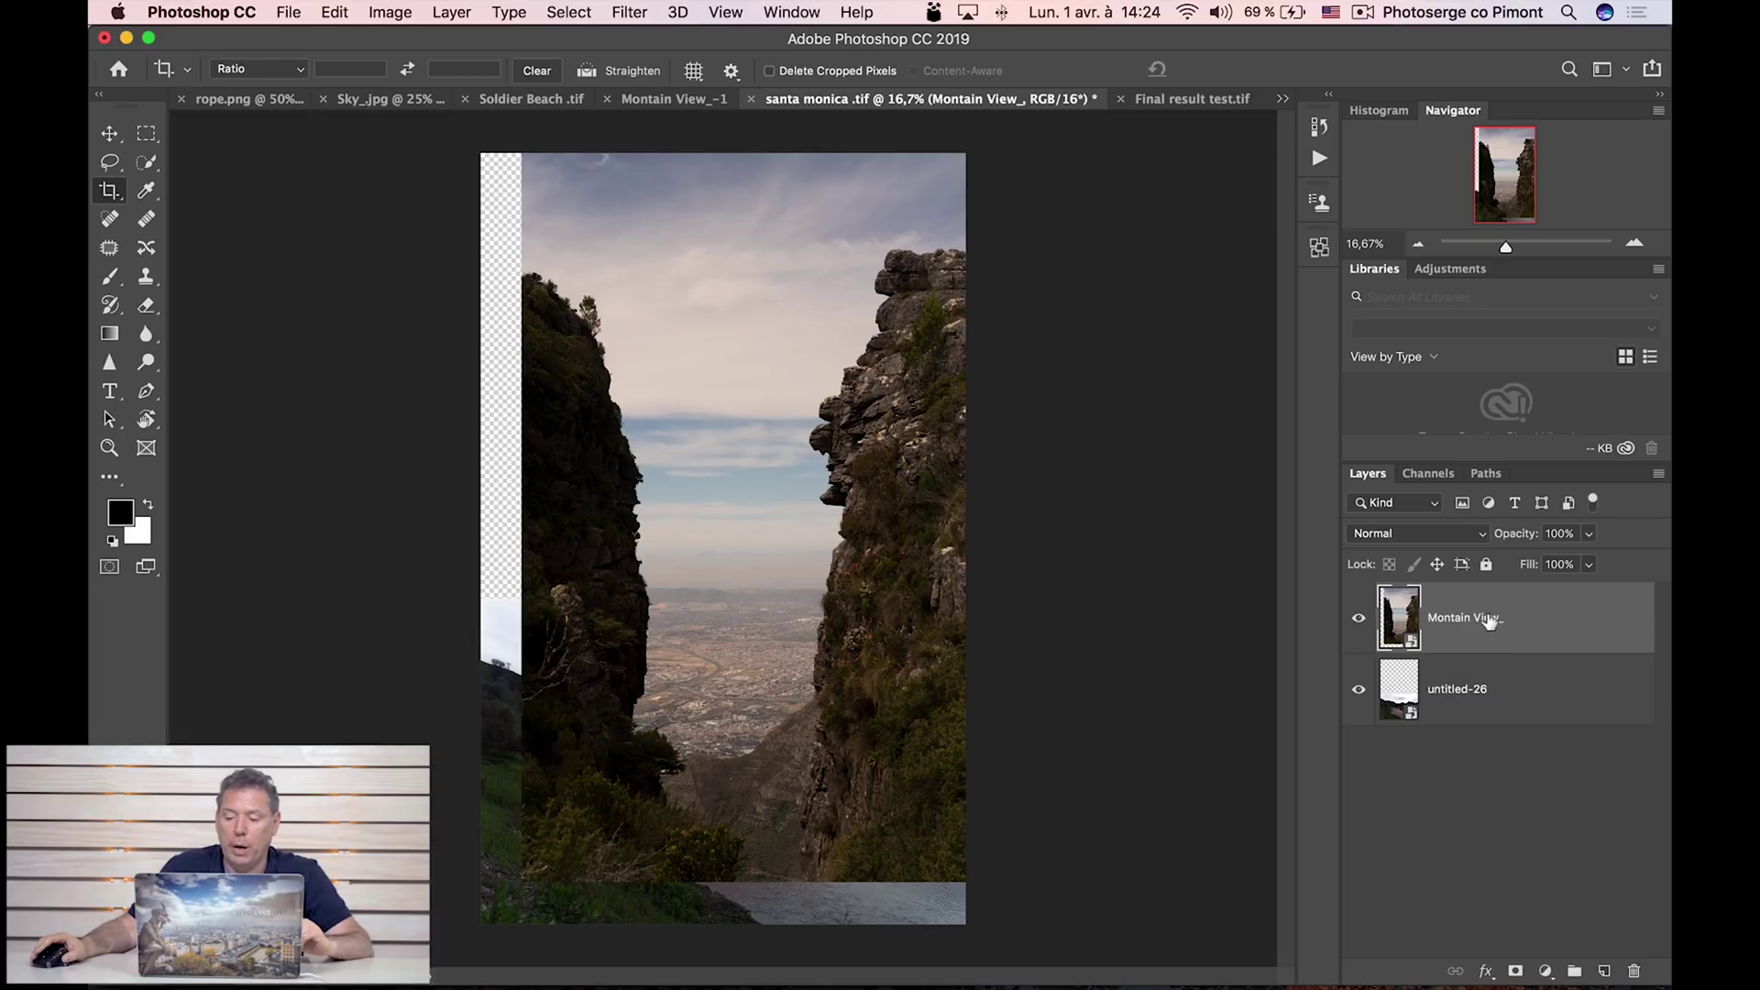
pyautogui.click(109, 133)
pyautogui.moveTo(837, 548); pyautogui.dragTo(797, 552)
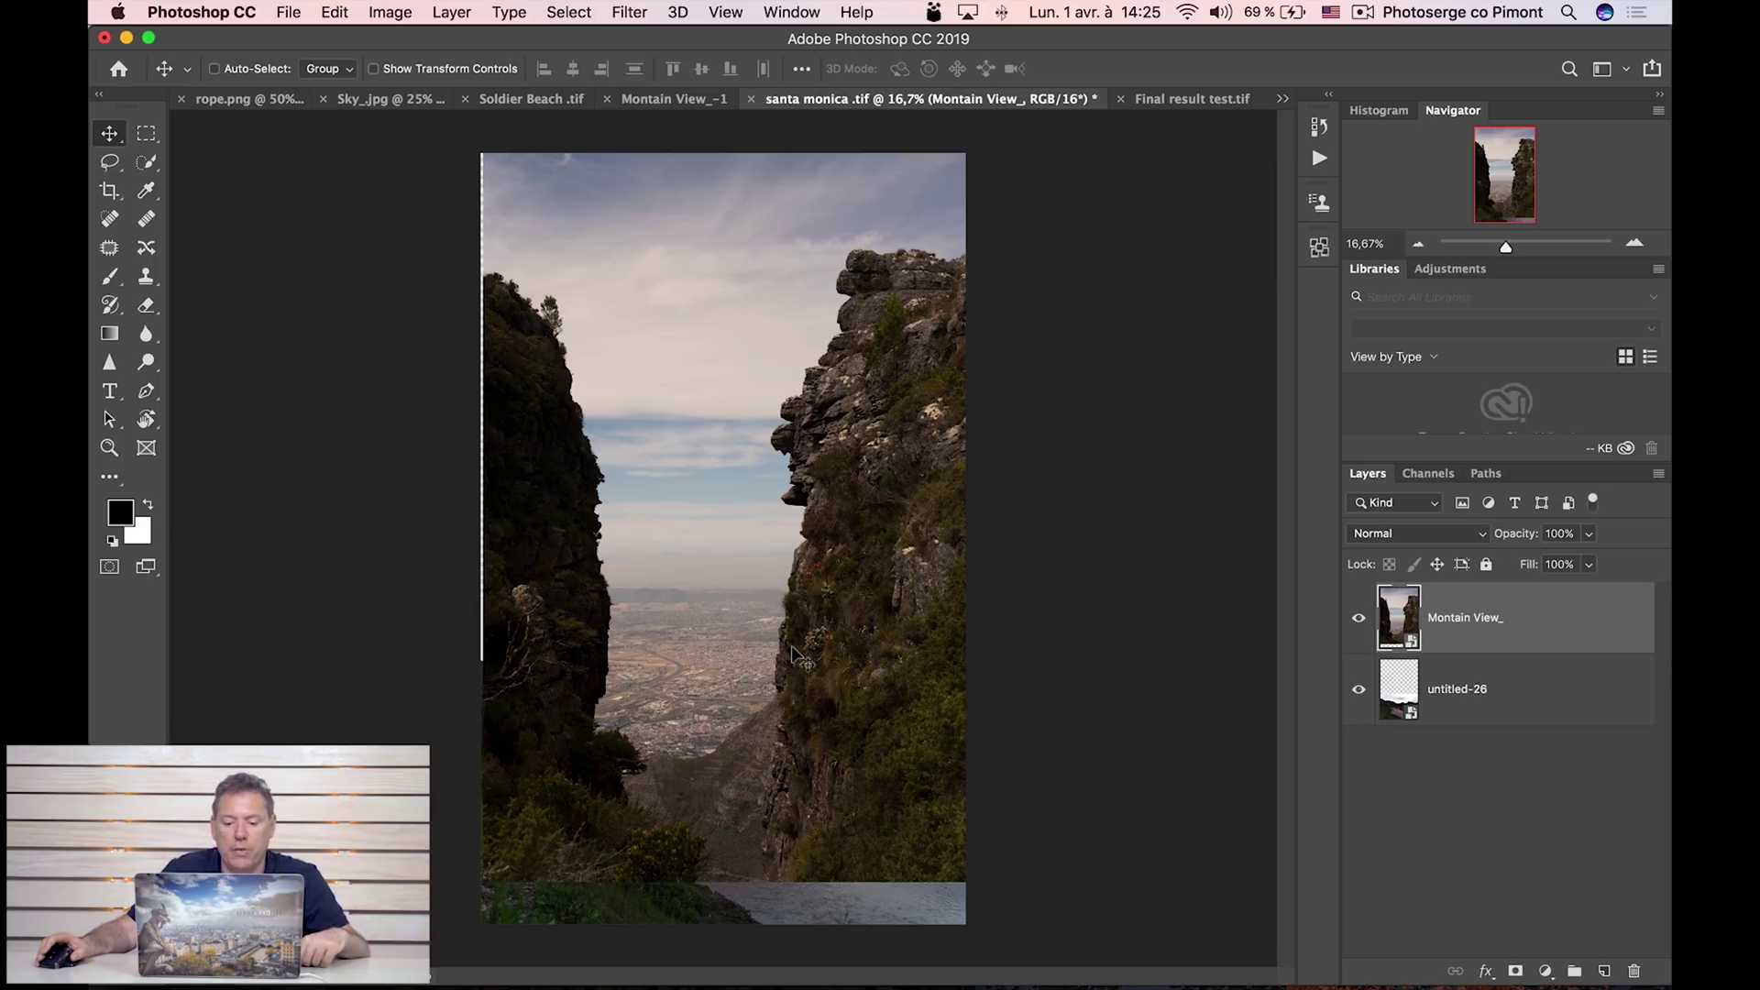
# Select the right-hand cliff with the Quick Selection tool at brush size 912 and add it as a layer mask on Montain View_.
pyautogui.click(149, 166)
pyautogui.rightClick(150, 169)
pyautogui.click(244, 164)
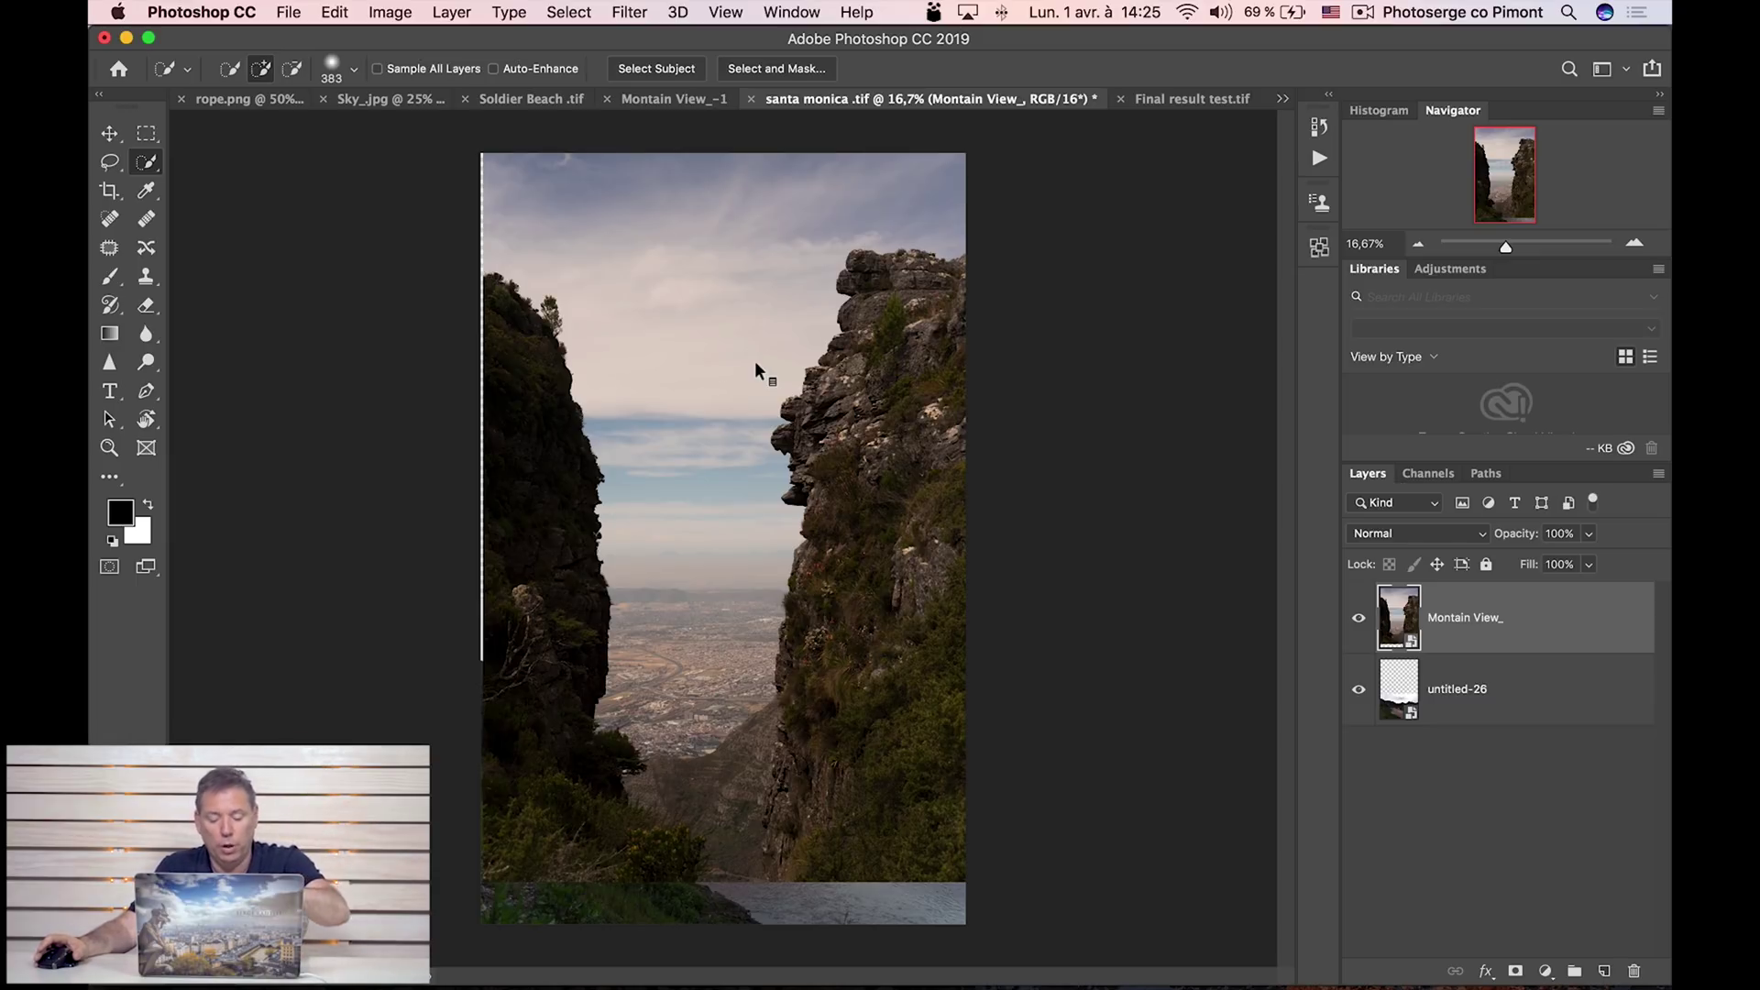
pyautogui.moveTo(766, 448)
pyautogui.mouseDown()
pyautogui.moveTo(844, 448)
pyautogui.moveTo(828, 448)
pyautogui.mouseUp()
pyautogui.click(901, 312)
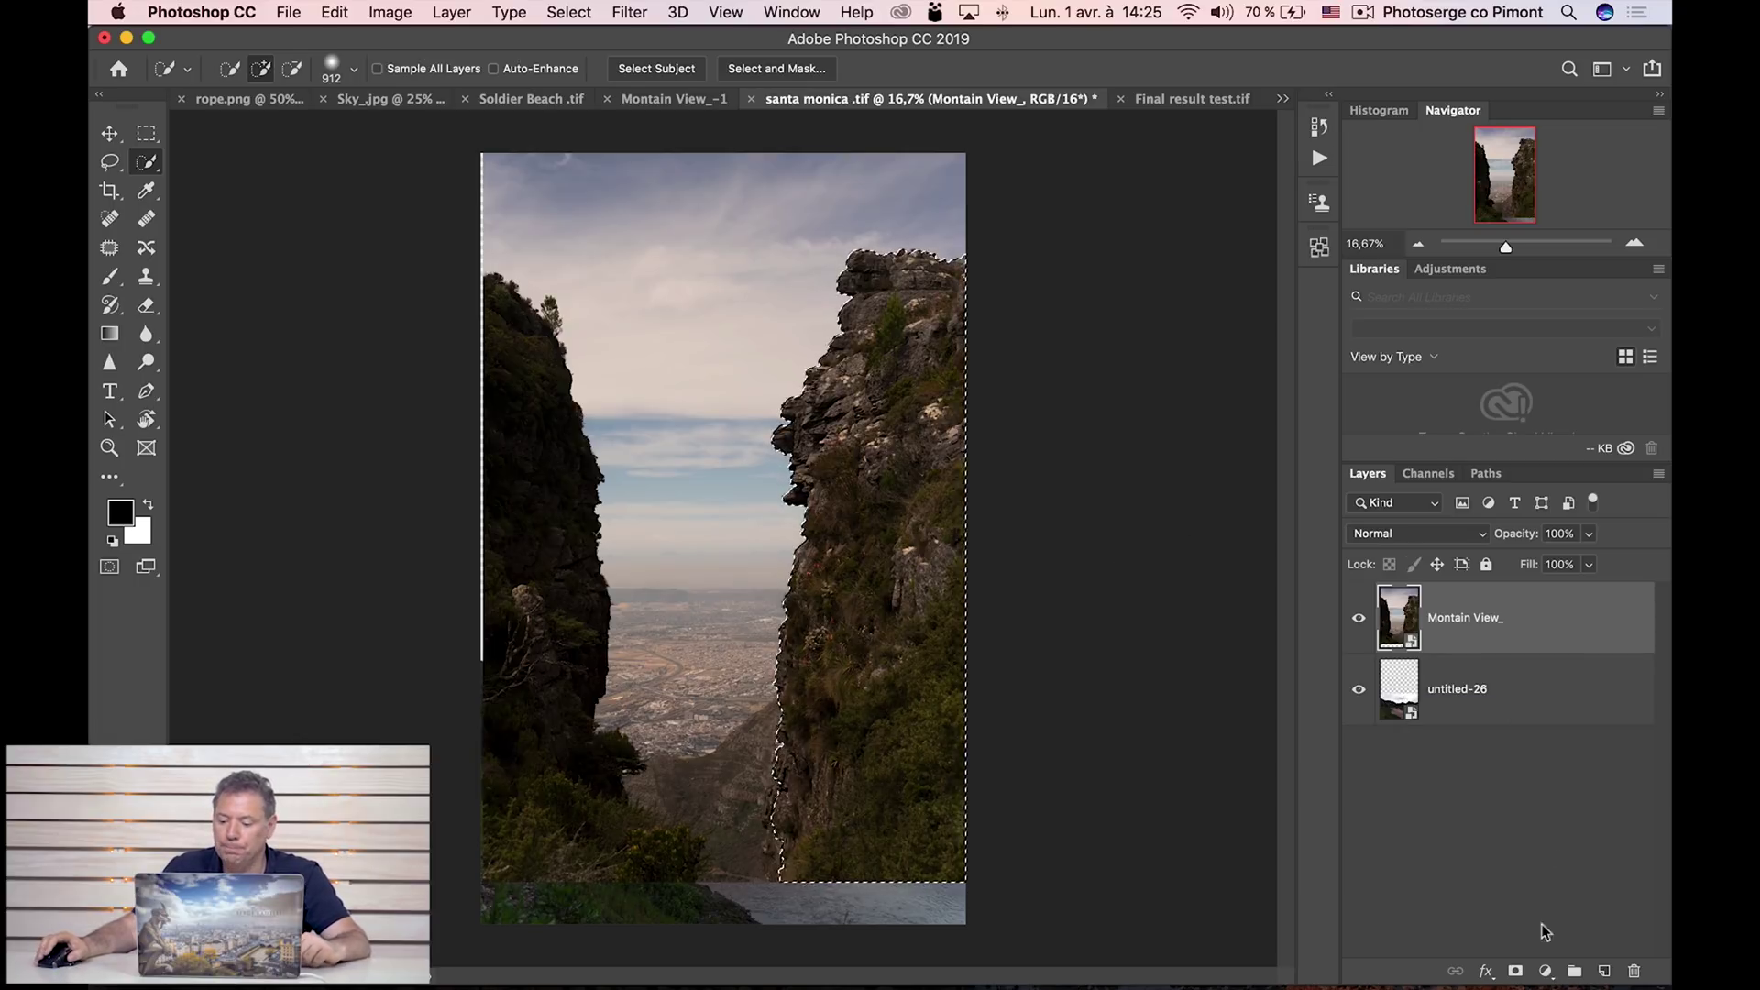
pyautogui.click(1516, 971)
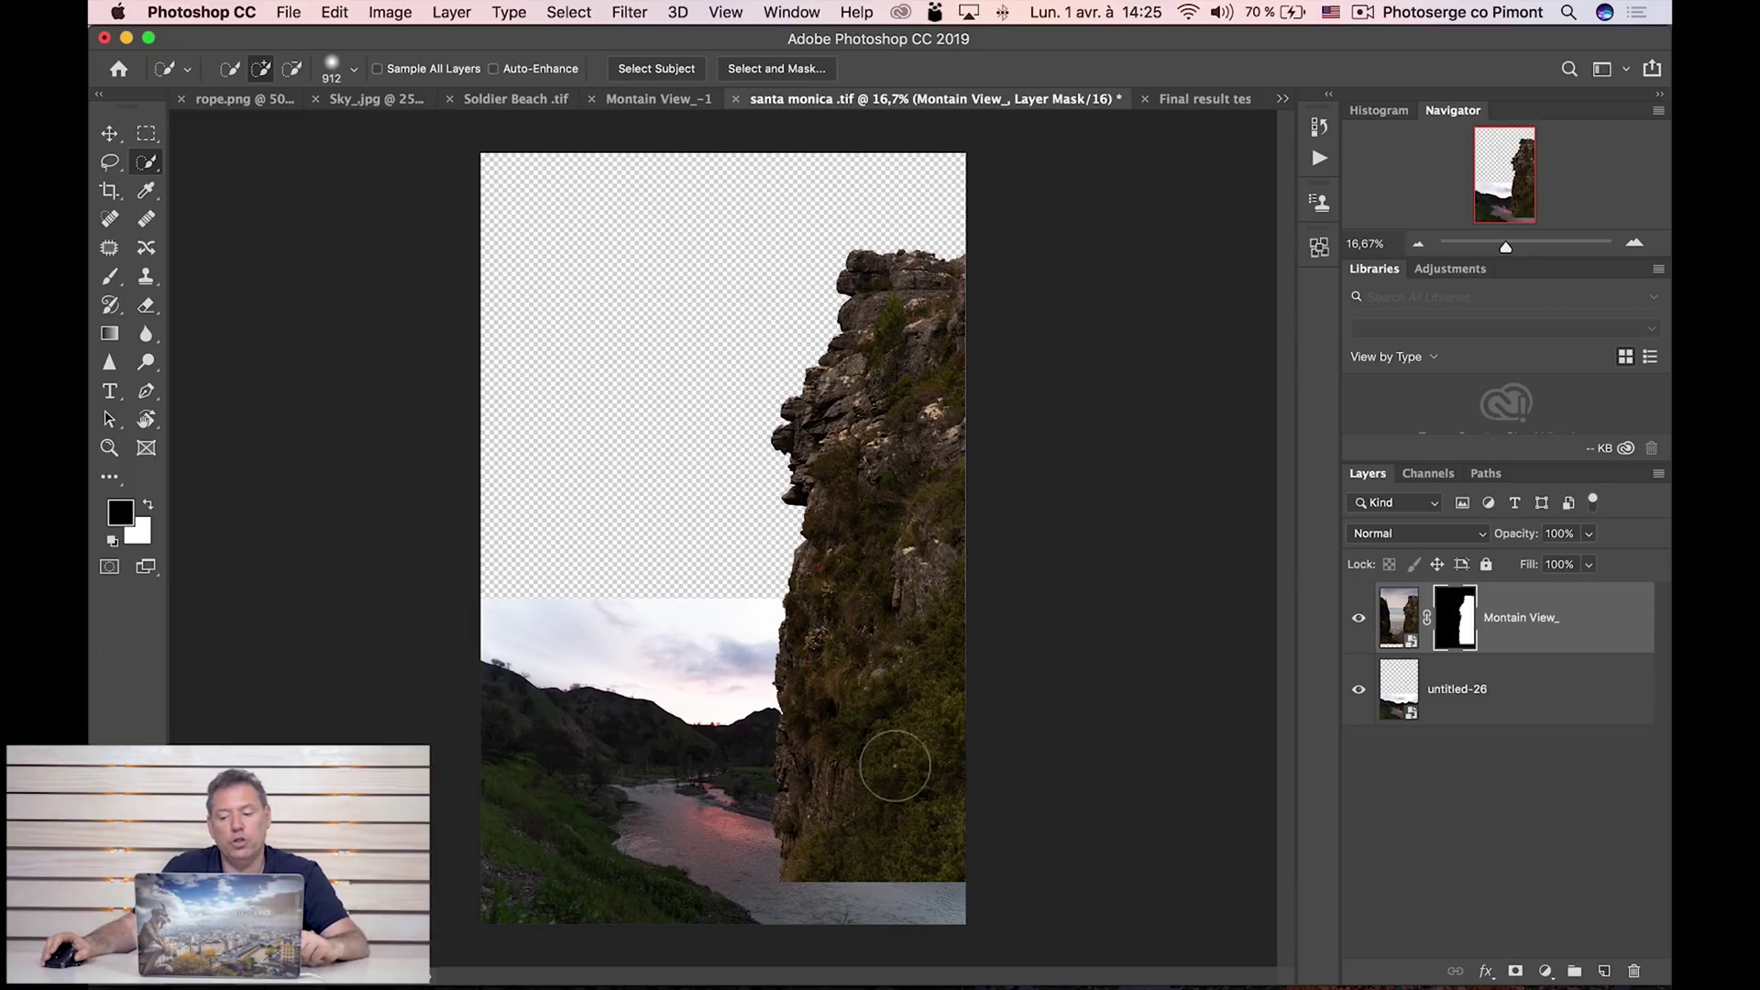
# Duplicate the Montain View_ layer as a new smart object via copy and delete the layer mask from the copy.
pyautogui.rightClick(1619, 617)
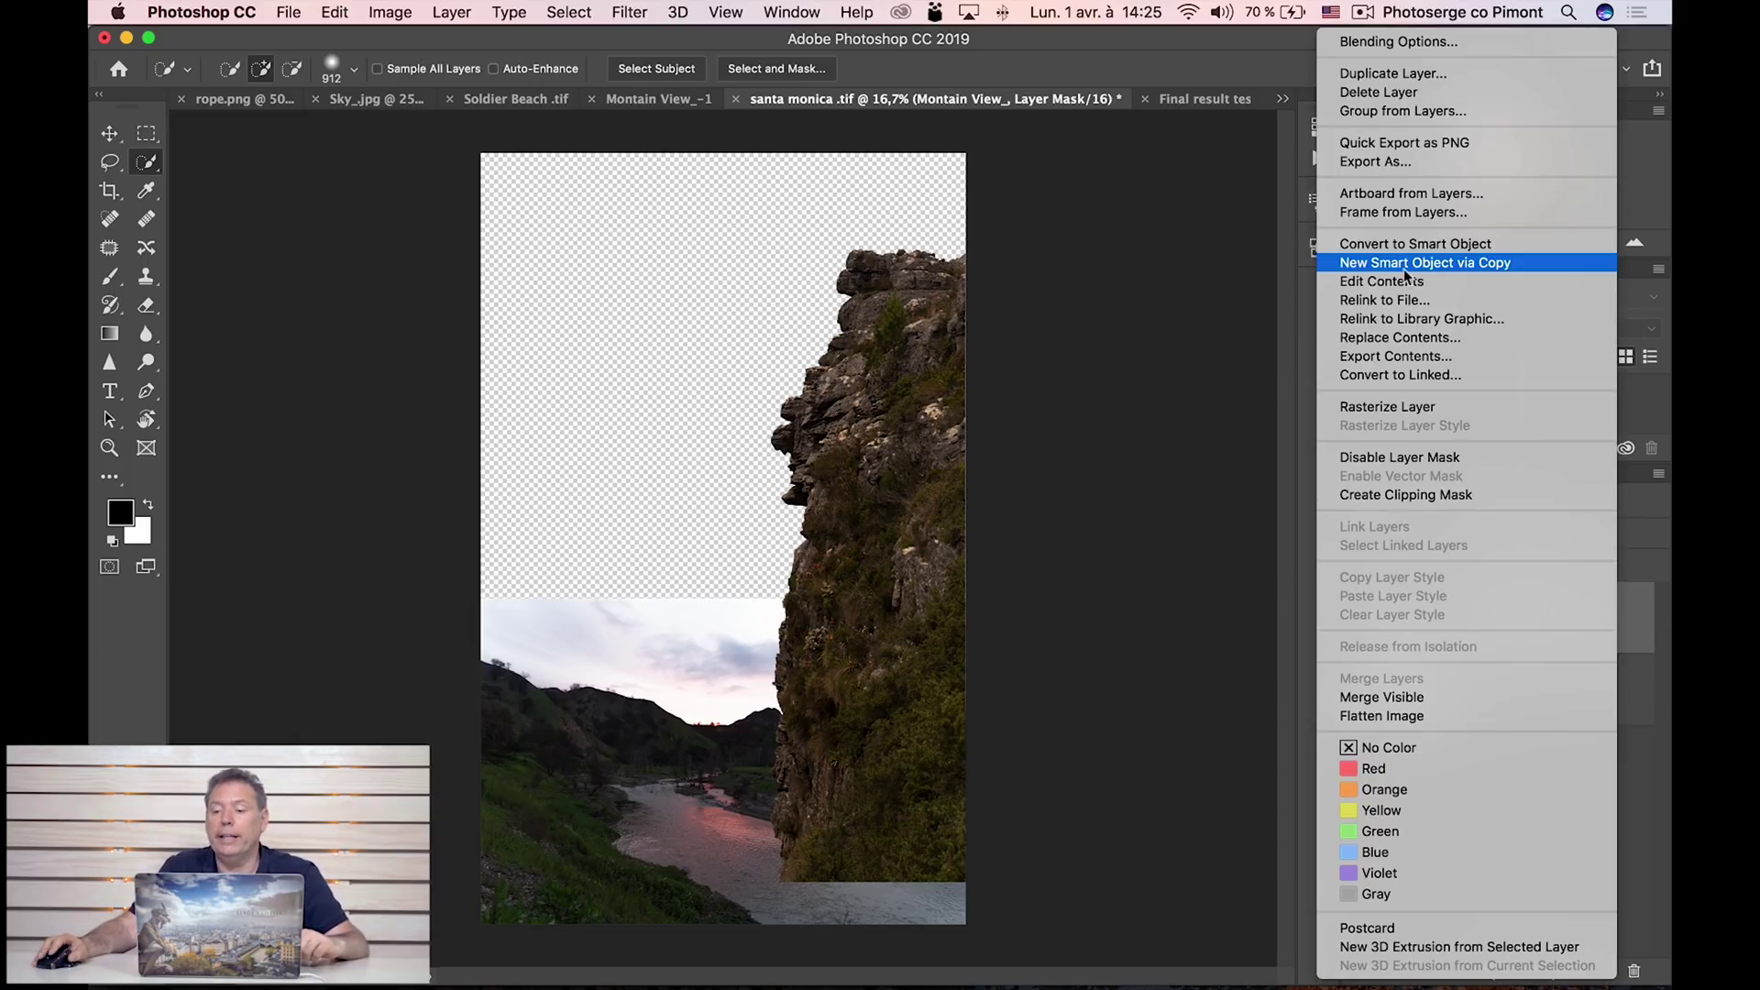
pyautogui.click(1526, 264)
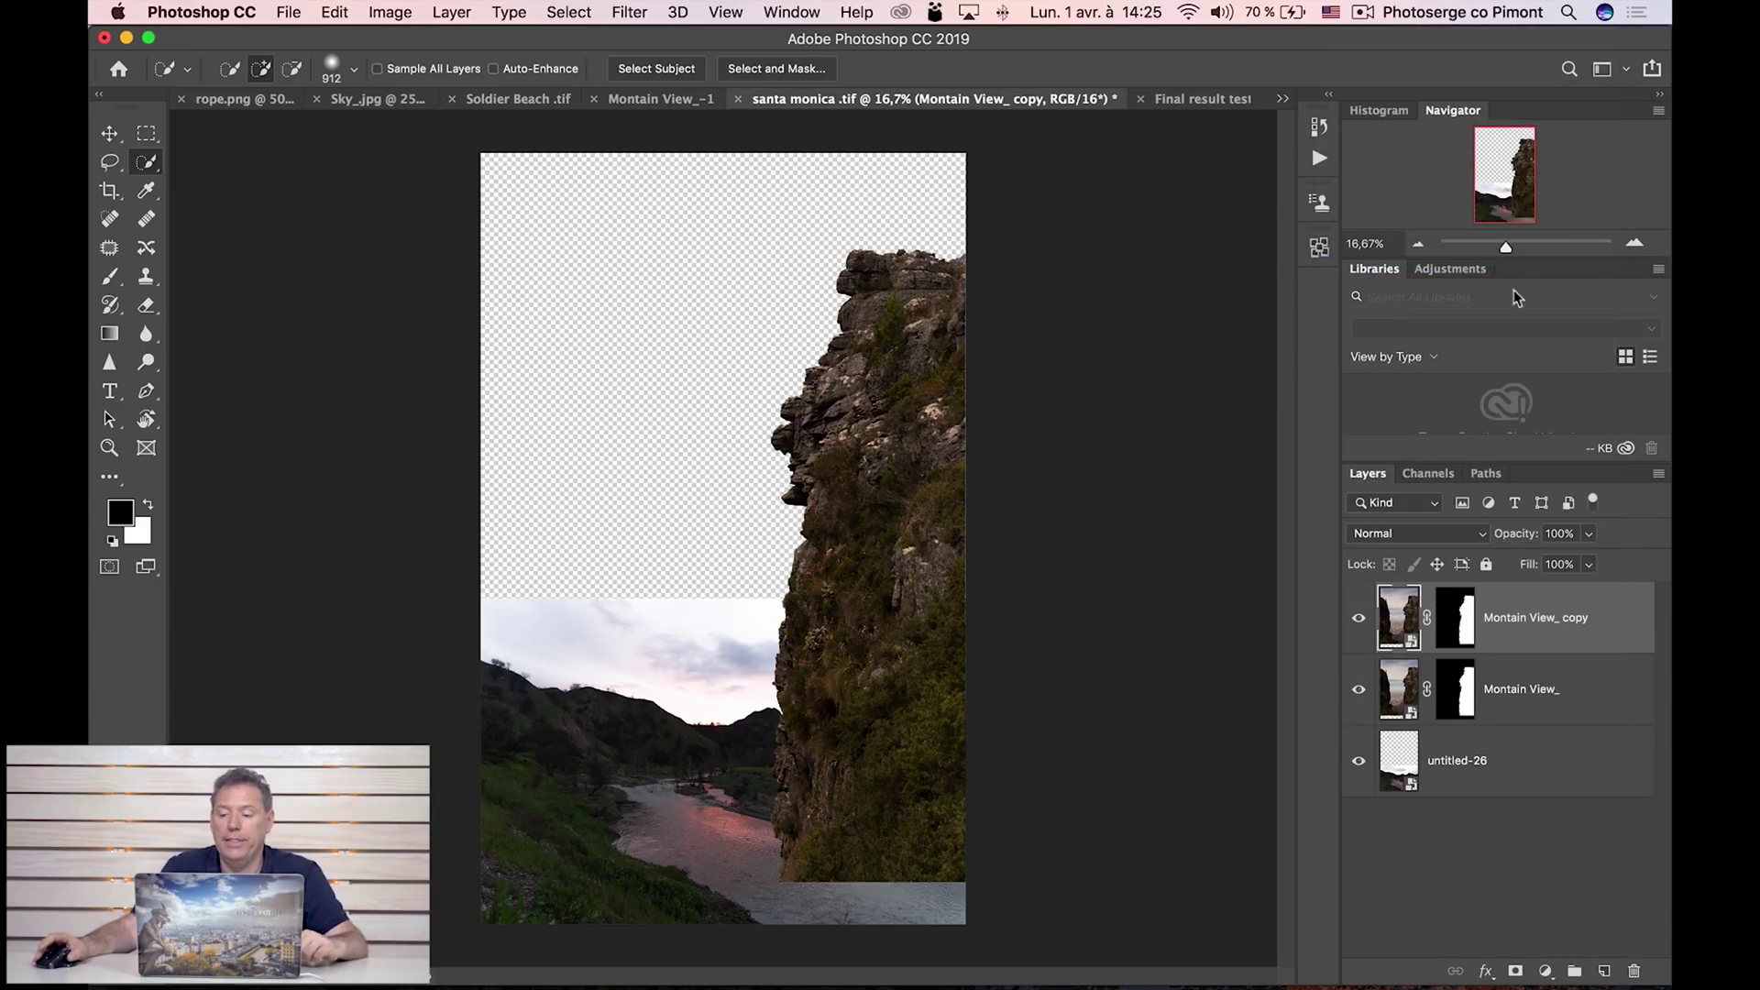
pyautogui.click(1457, 620)
pyautogui.rightClick(1457, 619)
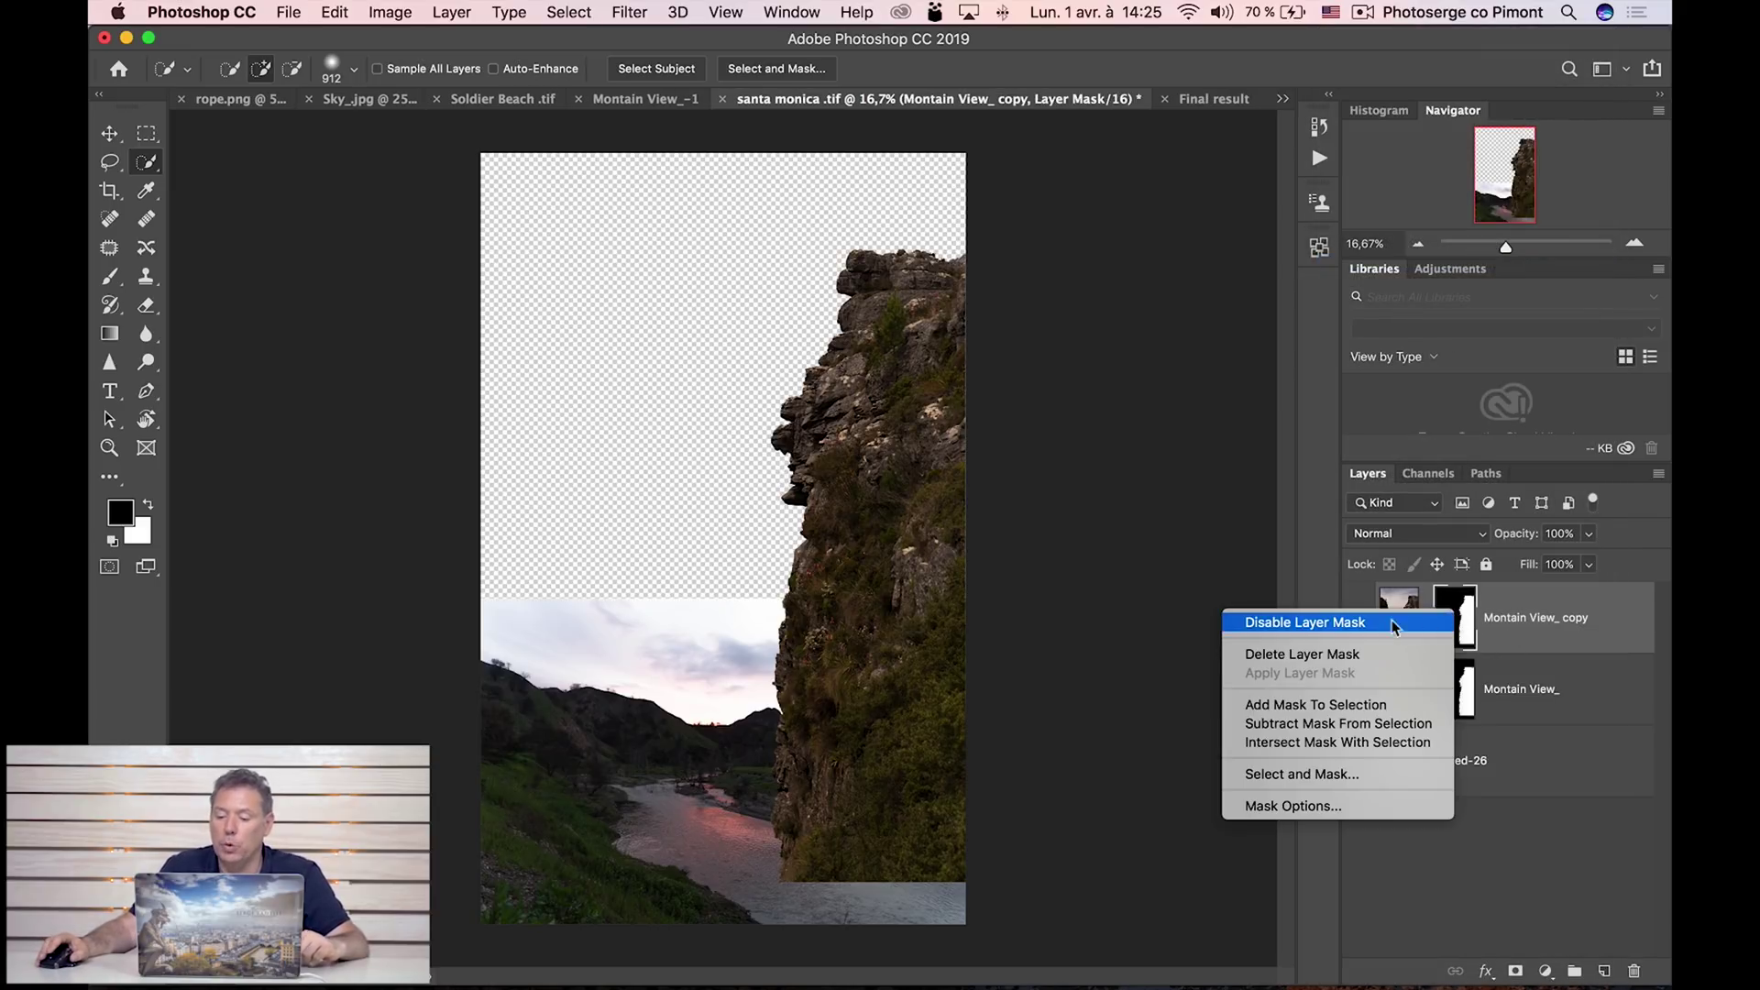
pyautogui.click(1372, 651)
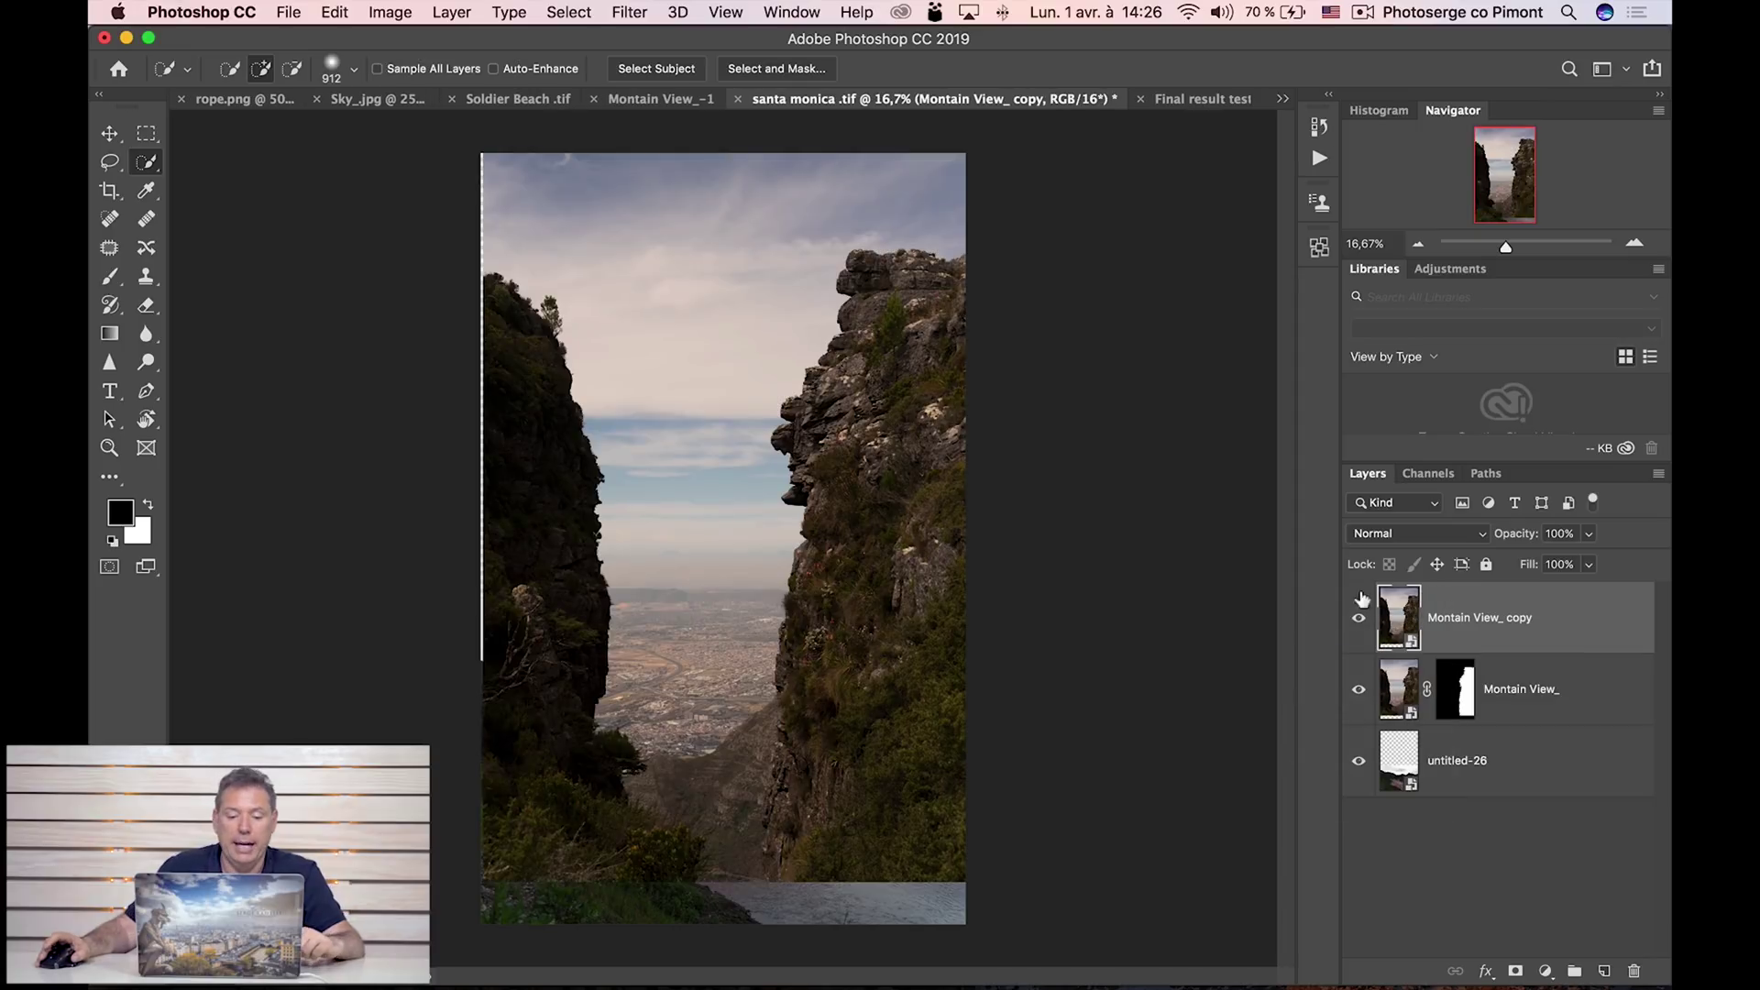
# Quick-select the left cliff on the Montain View_ copy layer, hide the two layers below, and subtract the valley slope from the selection.
pyautogui.moveTo(509, 369)
pyautogui.mouseDown()
pyautogui.moveTo(525, 711)
pyautogui.moveTo(550, 812)
pyautogui.moveTo(631, 836)
pyautogui.moveTo(648, 895)
pyautogui.mouseUp()
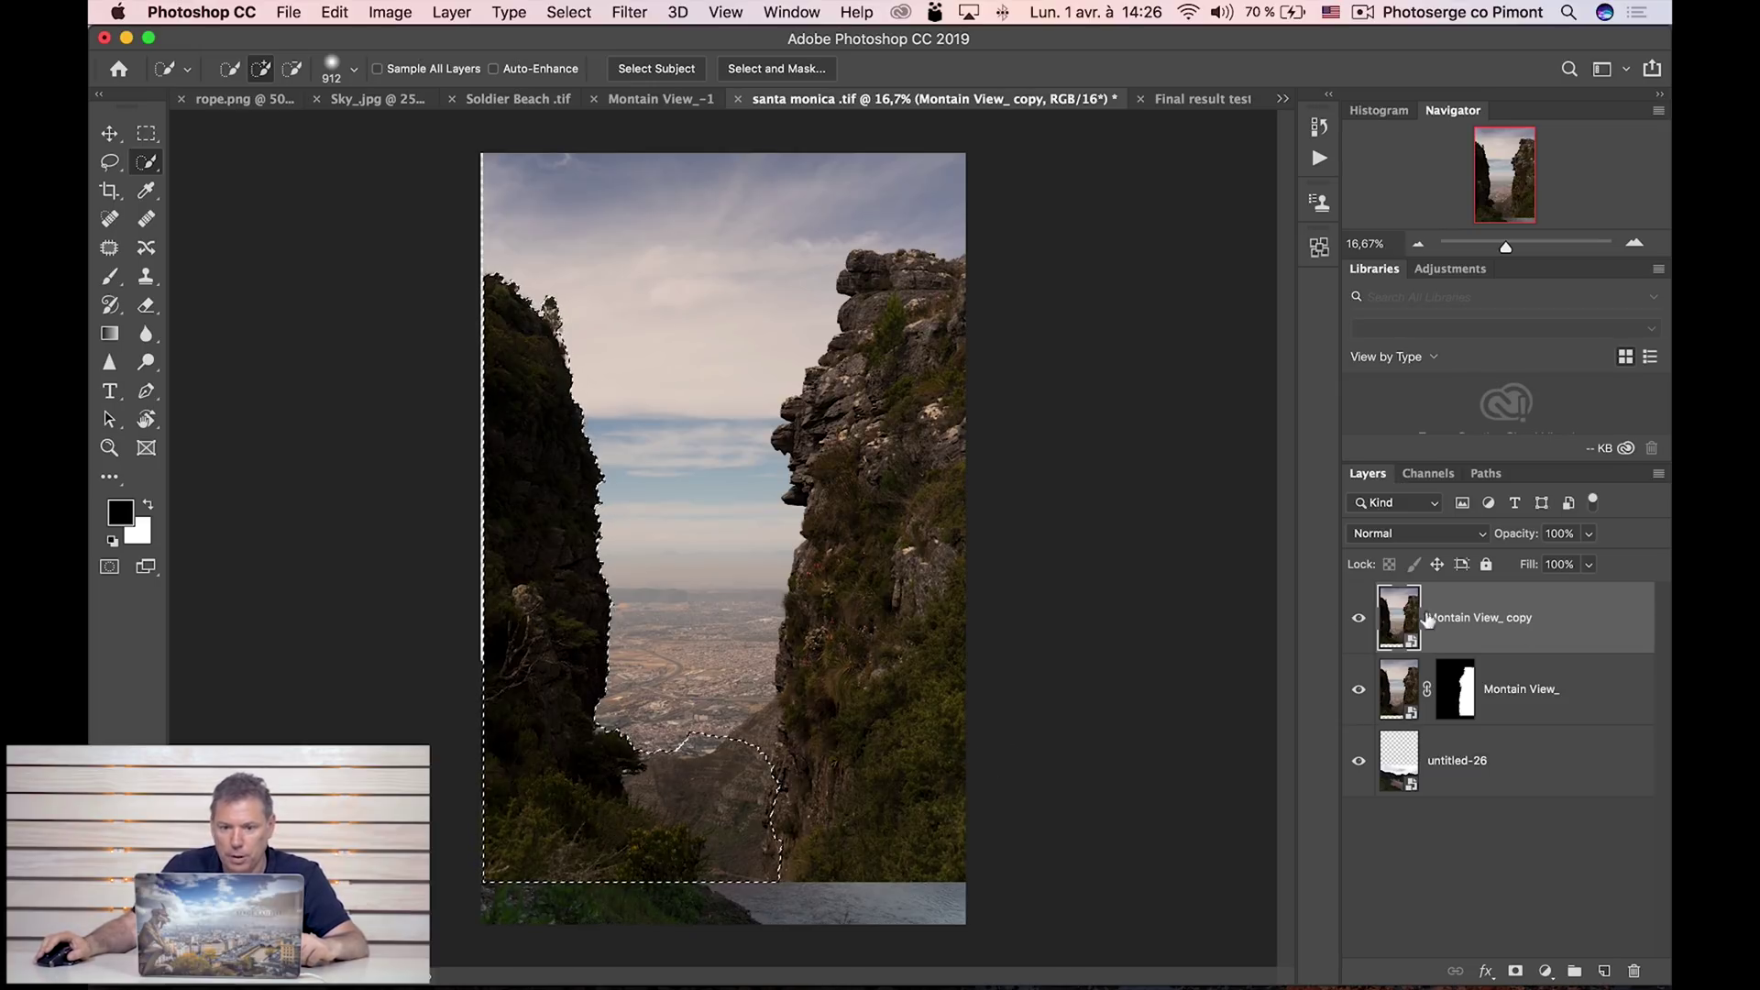
pyautogui.click(1361, 762)
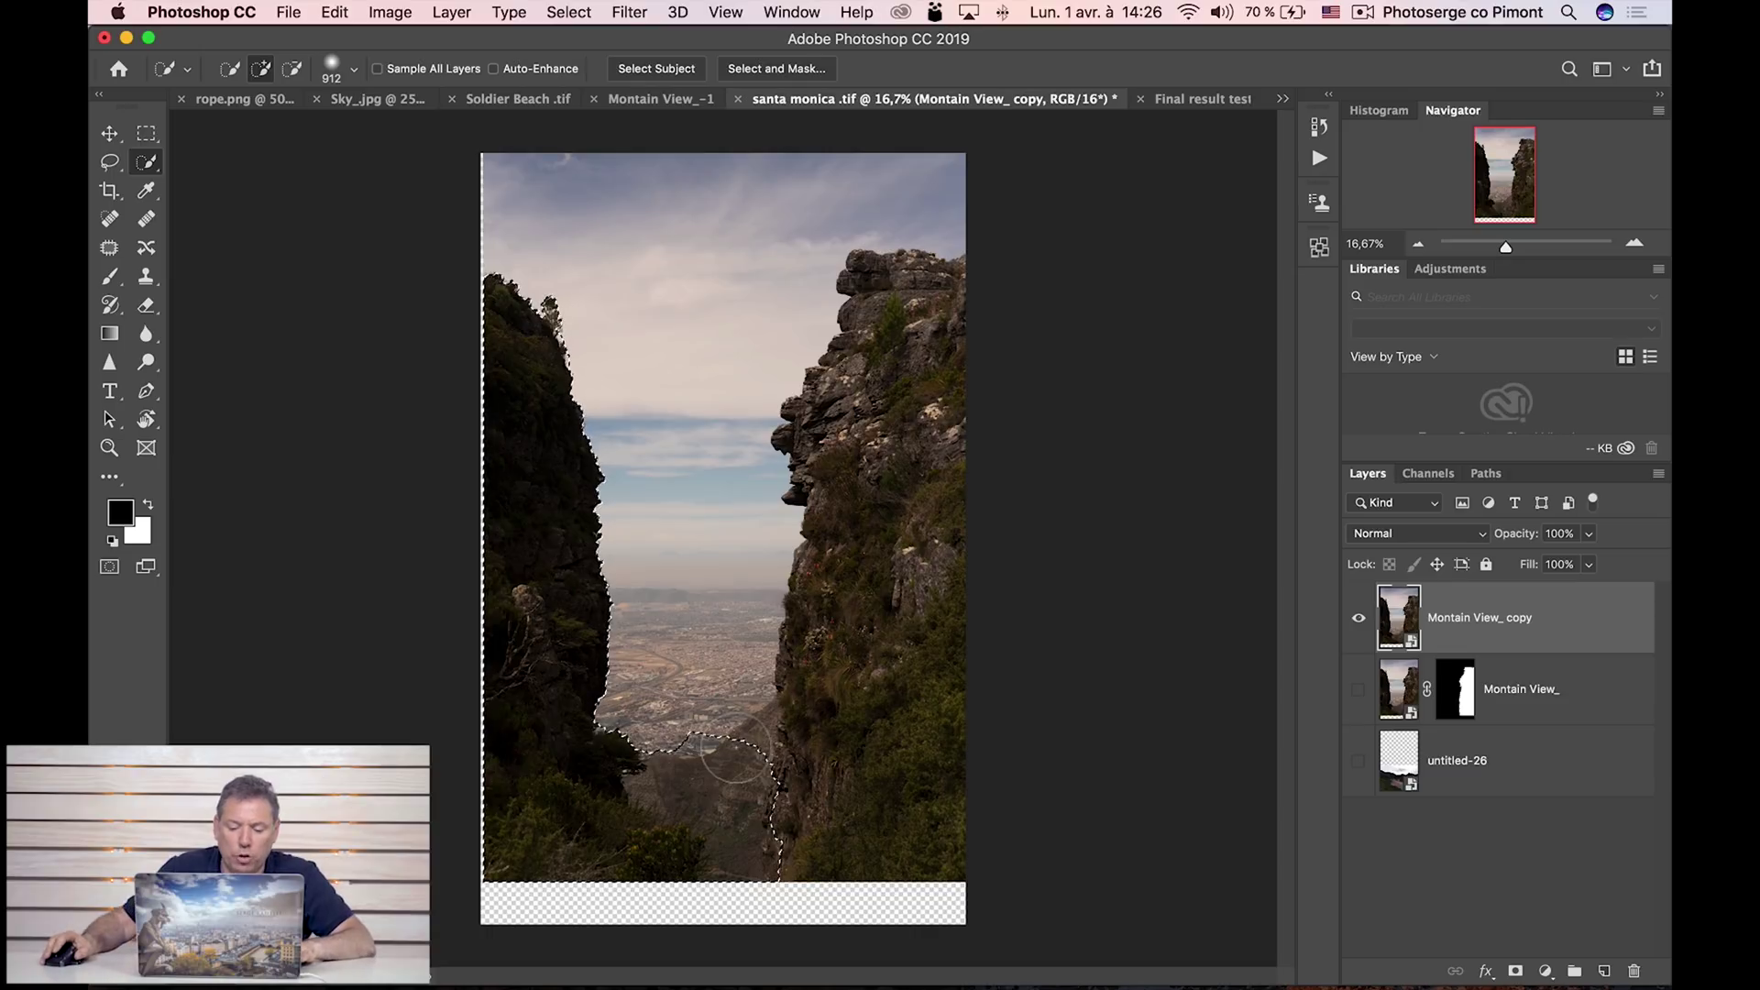
pyautogui.press('alt')
pyautogui.moveTo(716, 766)
pyautogui.mouseDown()
pyautogui.moveTo(678, 775)
pyautogui.moveTo(724, 784)
pyautogui.moveTo(683, 779)
pyautogui.moveTo(793, 848)
pyautogui.moveTo(770, 891)
pyautogui.mouseUp()
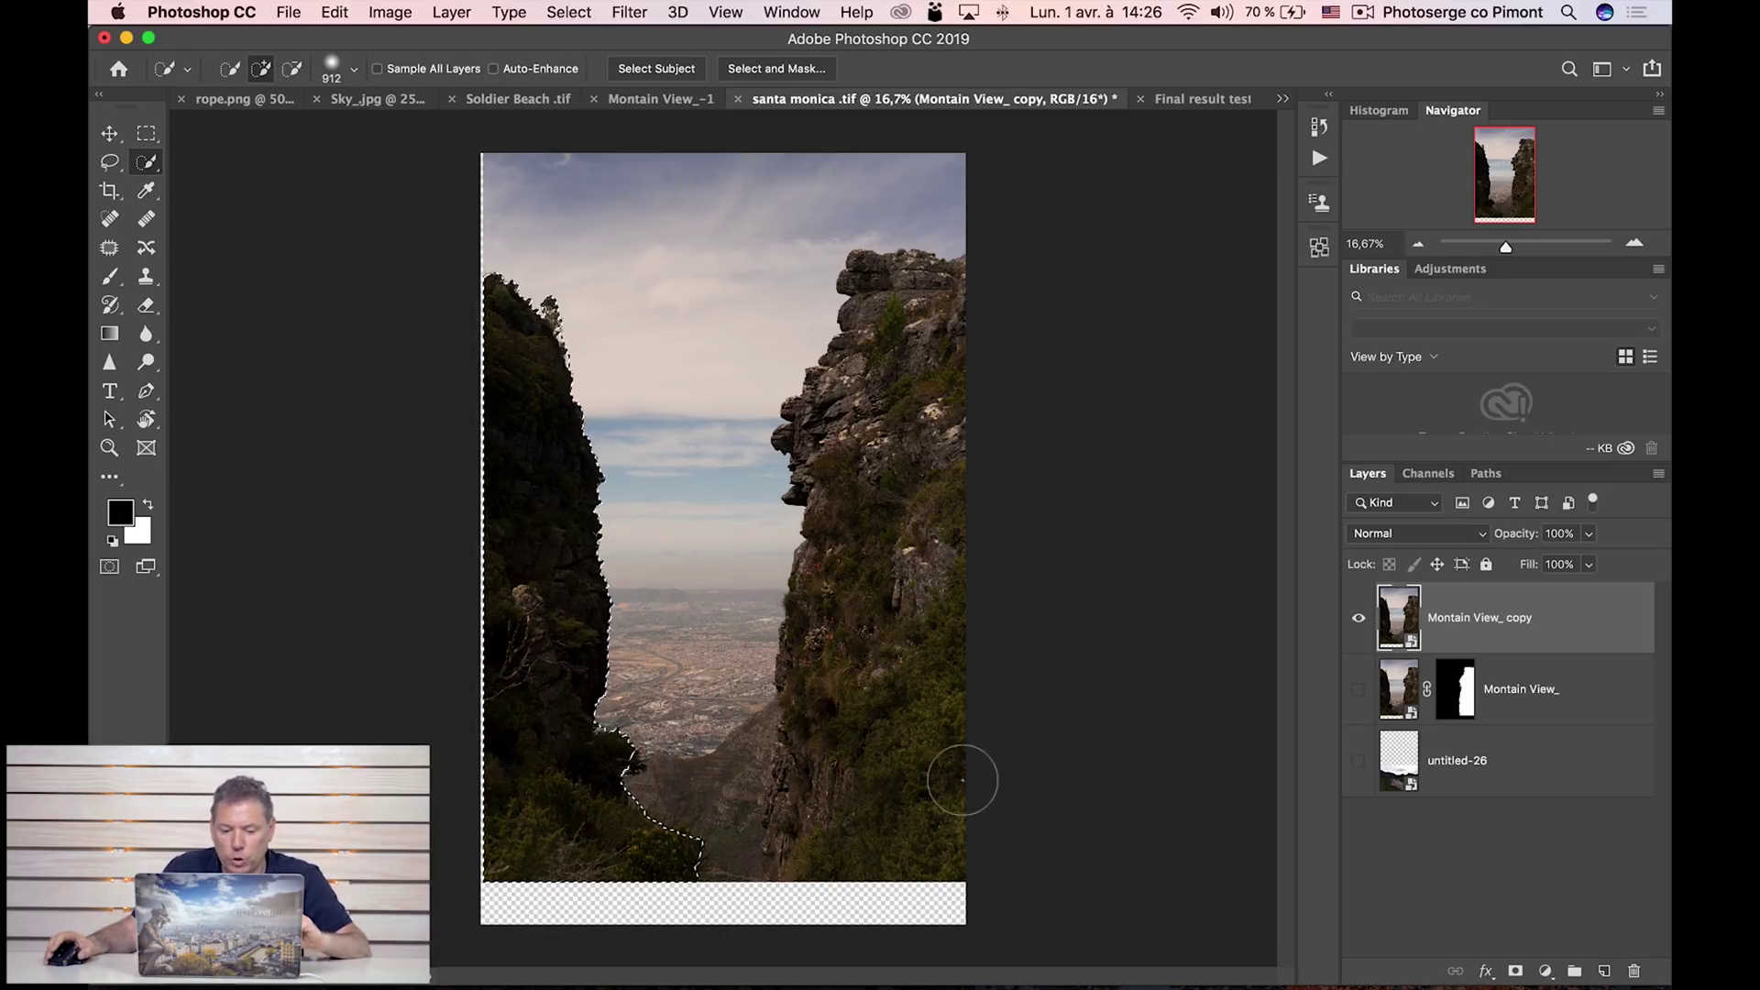
# Refine the selection around the bush at the left cliff's foot using a Quick Selection brush of size 216.
pyautogui.press('z')
pyautogui.click(609, 778)
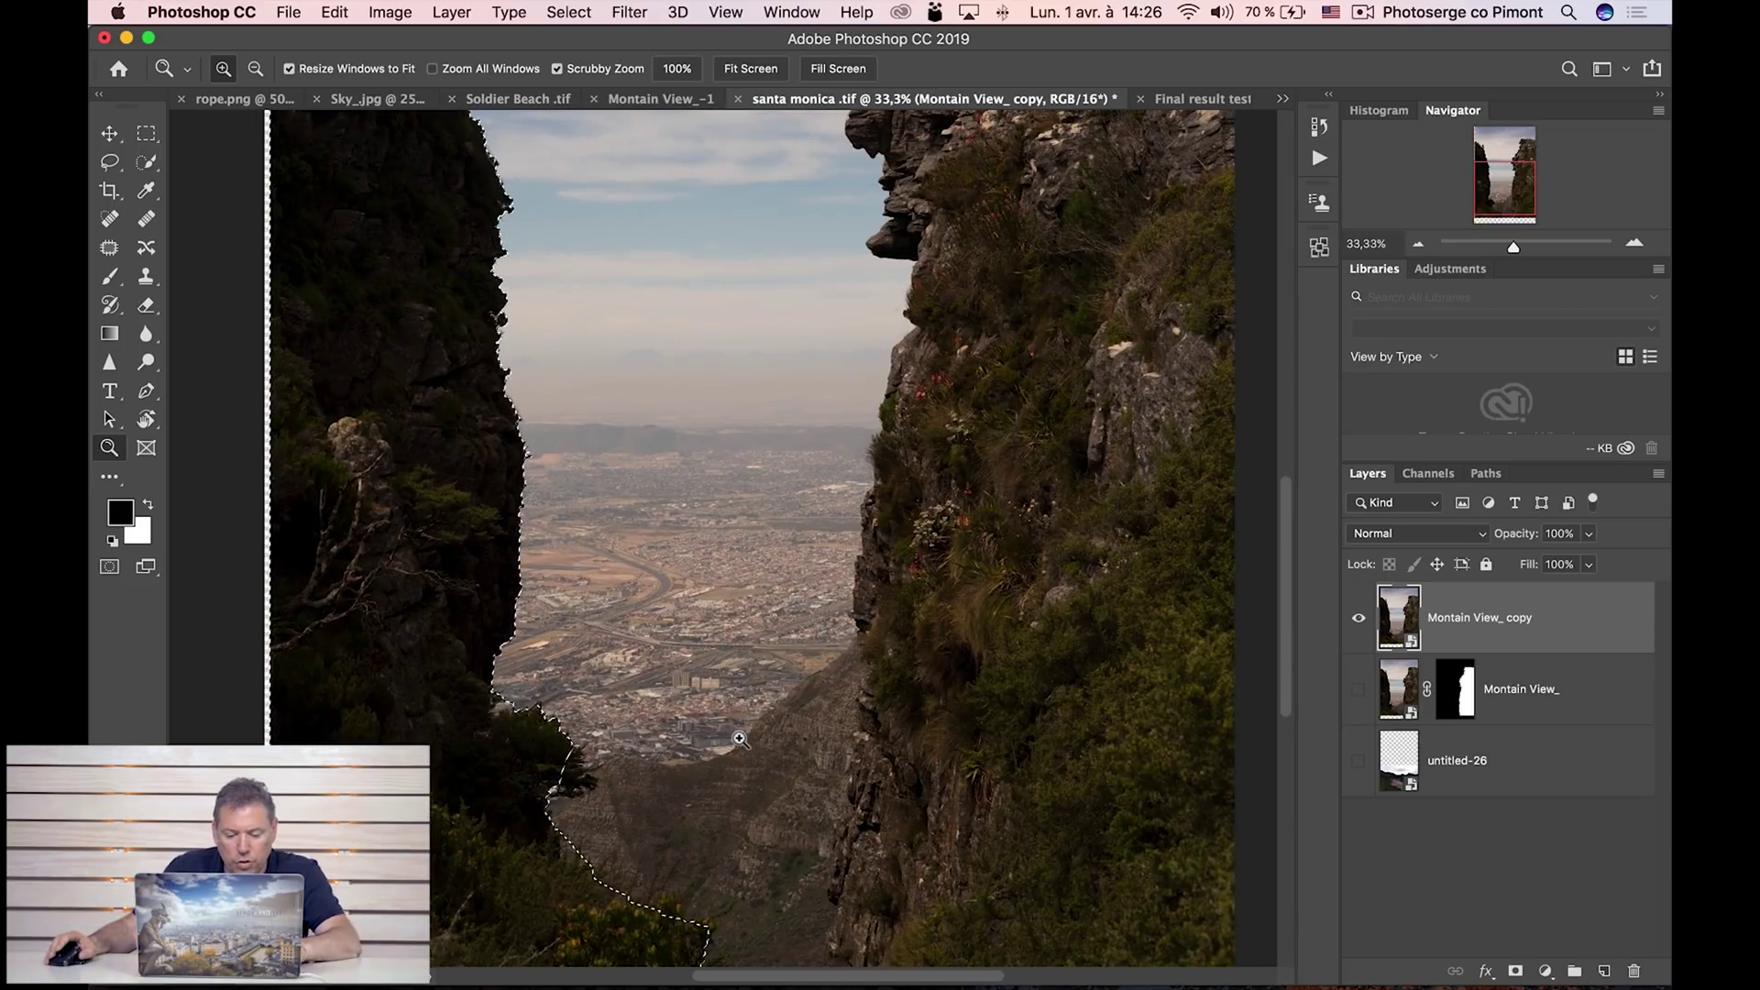
pyautogui.press('w')
pyautogui.moveTo(833, 731); pyautogui.dragTo(698, 736)
pyautogui.moveTo(557, 765); pyautogui.dragTo(575, 775)
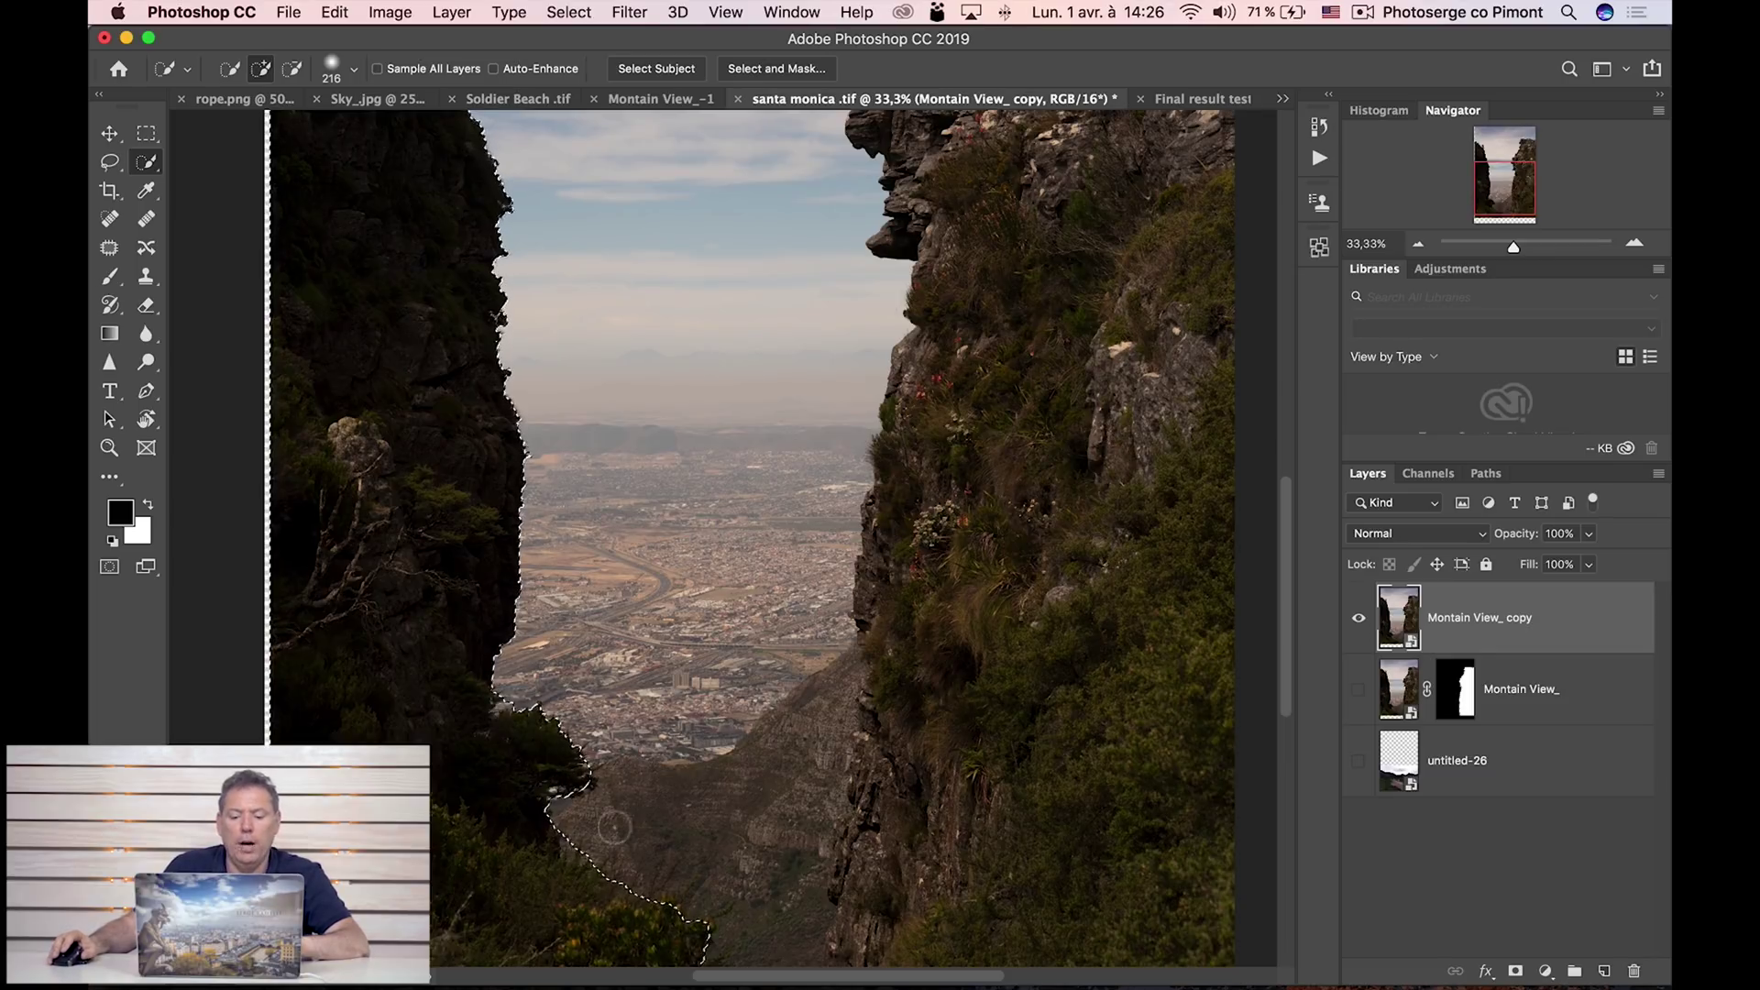
# Open Select and Mask and paint over the left cliff's bushy lower edge with the Refine Edge Brush at size 682.
pyautogui.click(784, 73)
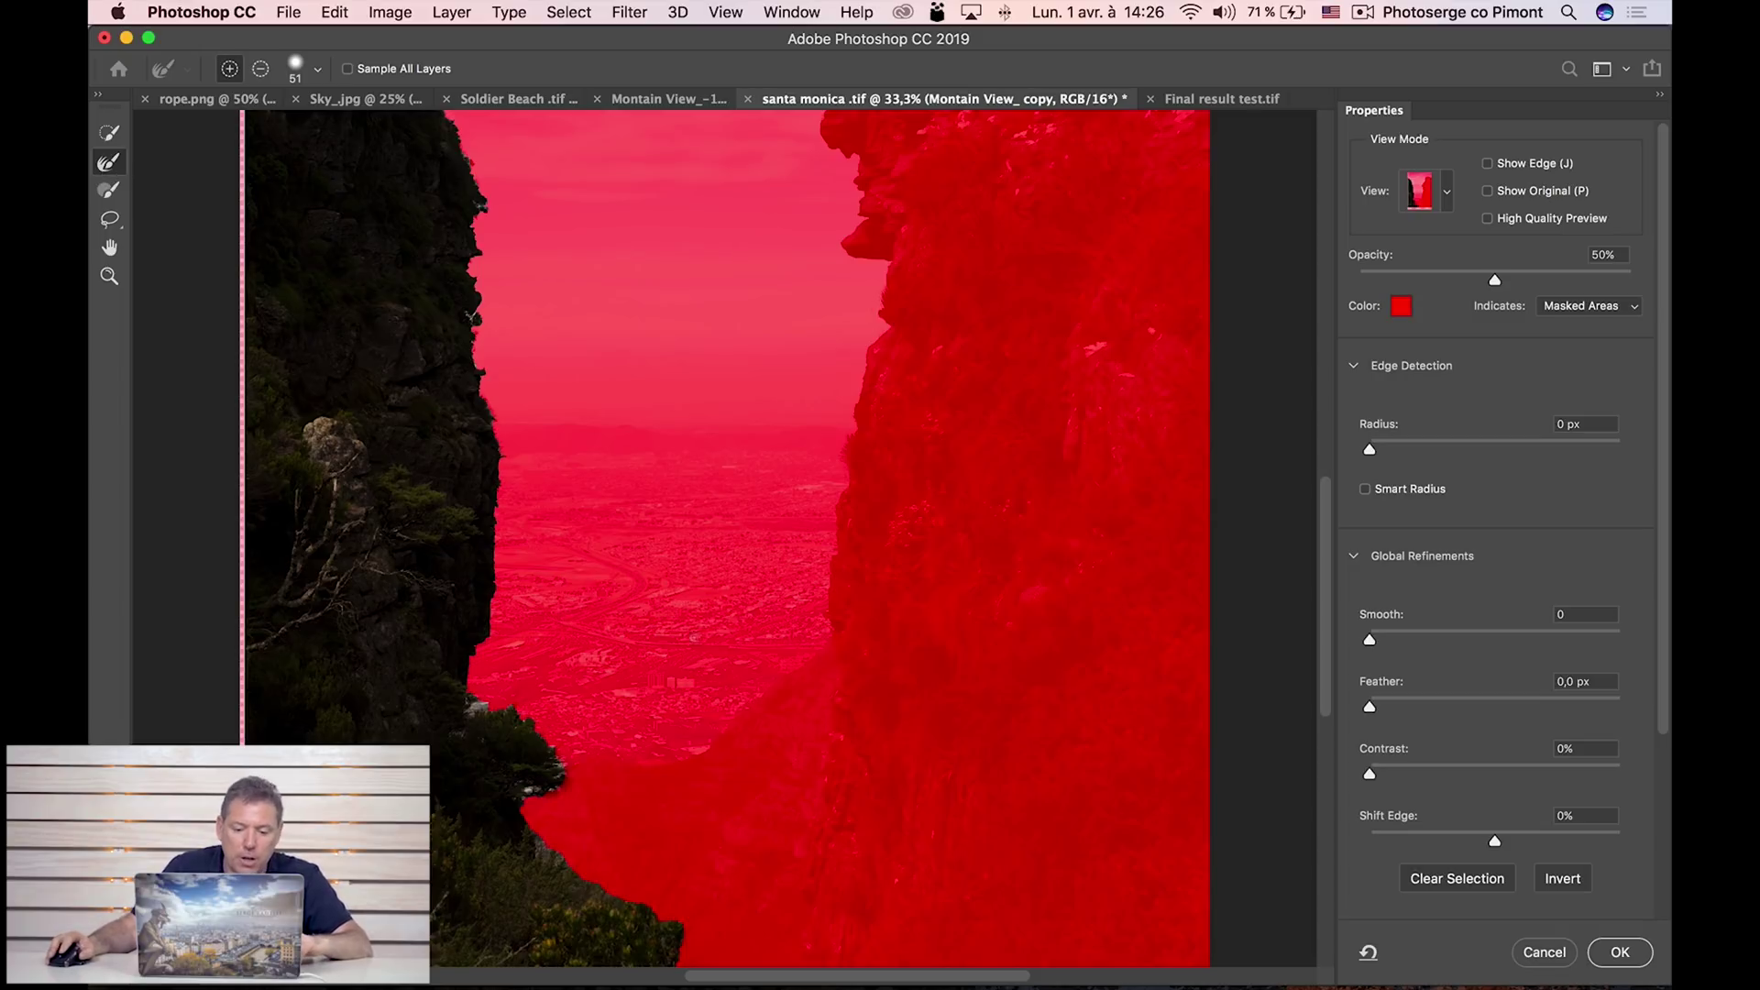
pyautogui.moveTo(601, 631)
pyautogui.mouseDown()
pyautogui.moveTo(719, 629)
pyautogui.moveTo(656, 633)
pyautogui.moveTo(715, 629)
pyautogui.moveTo(697, 644)
pyautogui.mouseUp()
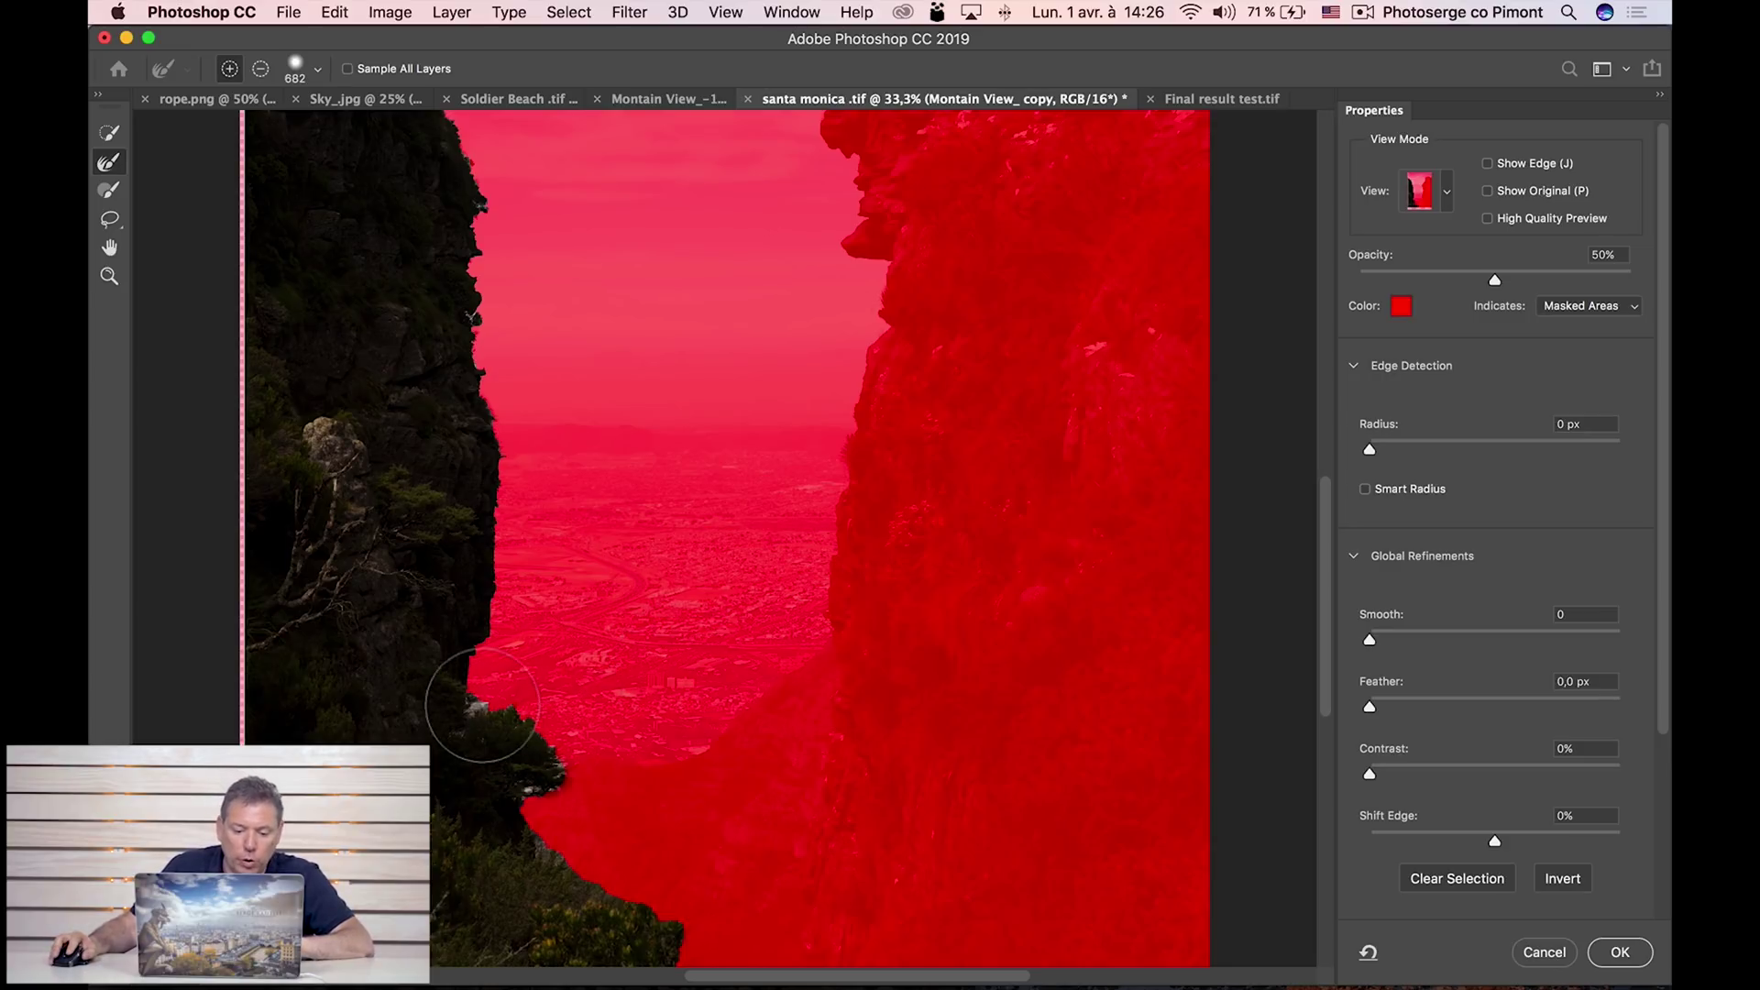
pyautogui.moveTo(542, 790)
pyautogui.mouseDown()
pyautogui.moveTo(544, 825)
pyautogui.moveTo(551, 791)
pyautogui.moveTo(687, 944)
pyautogui.moveTo(665, 921)
pyautogui.moveTo(685, 885)
pyautogui.mouseUp()
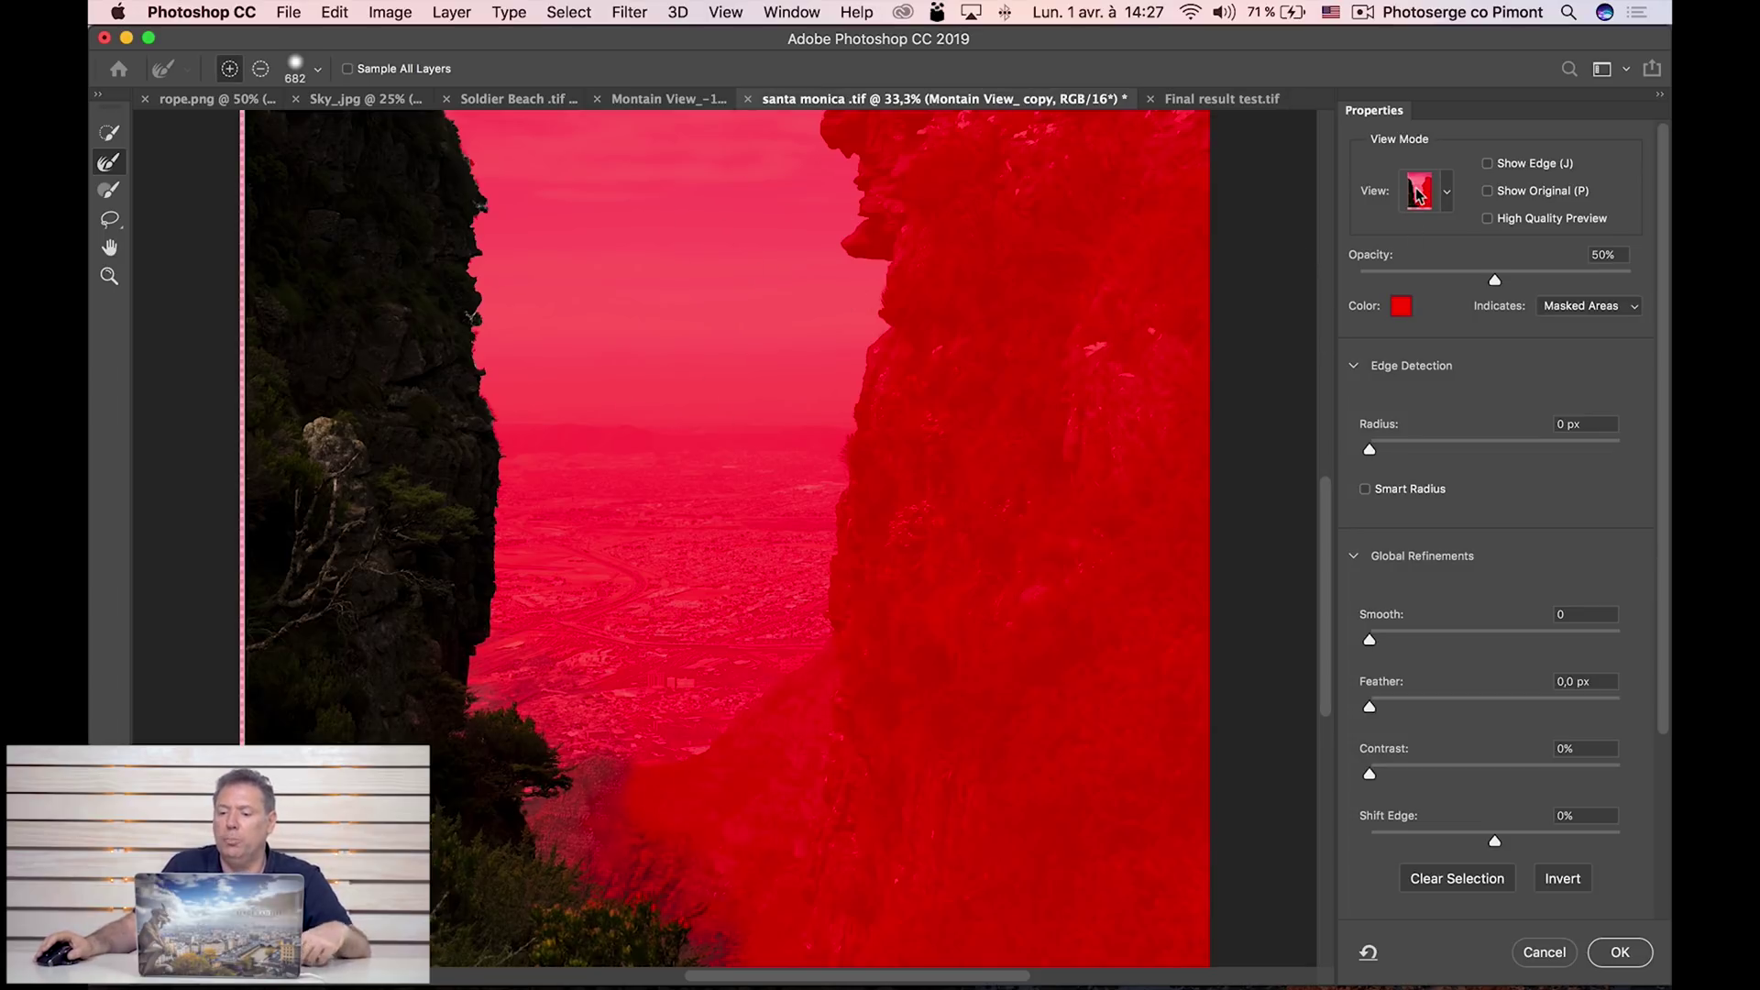
# Preview the refined left-cliff cutout in Onion Skin view and return to the Overlay view.
pyautogui.click(1448, 196)
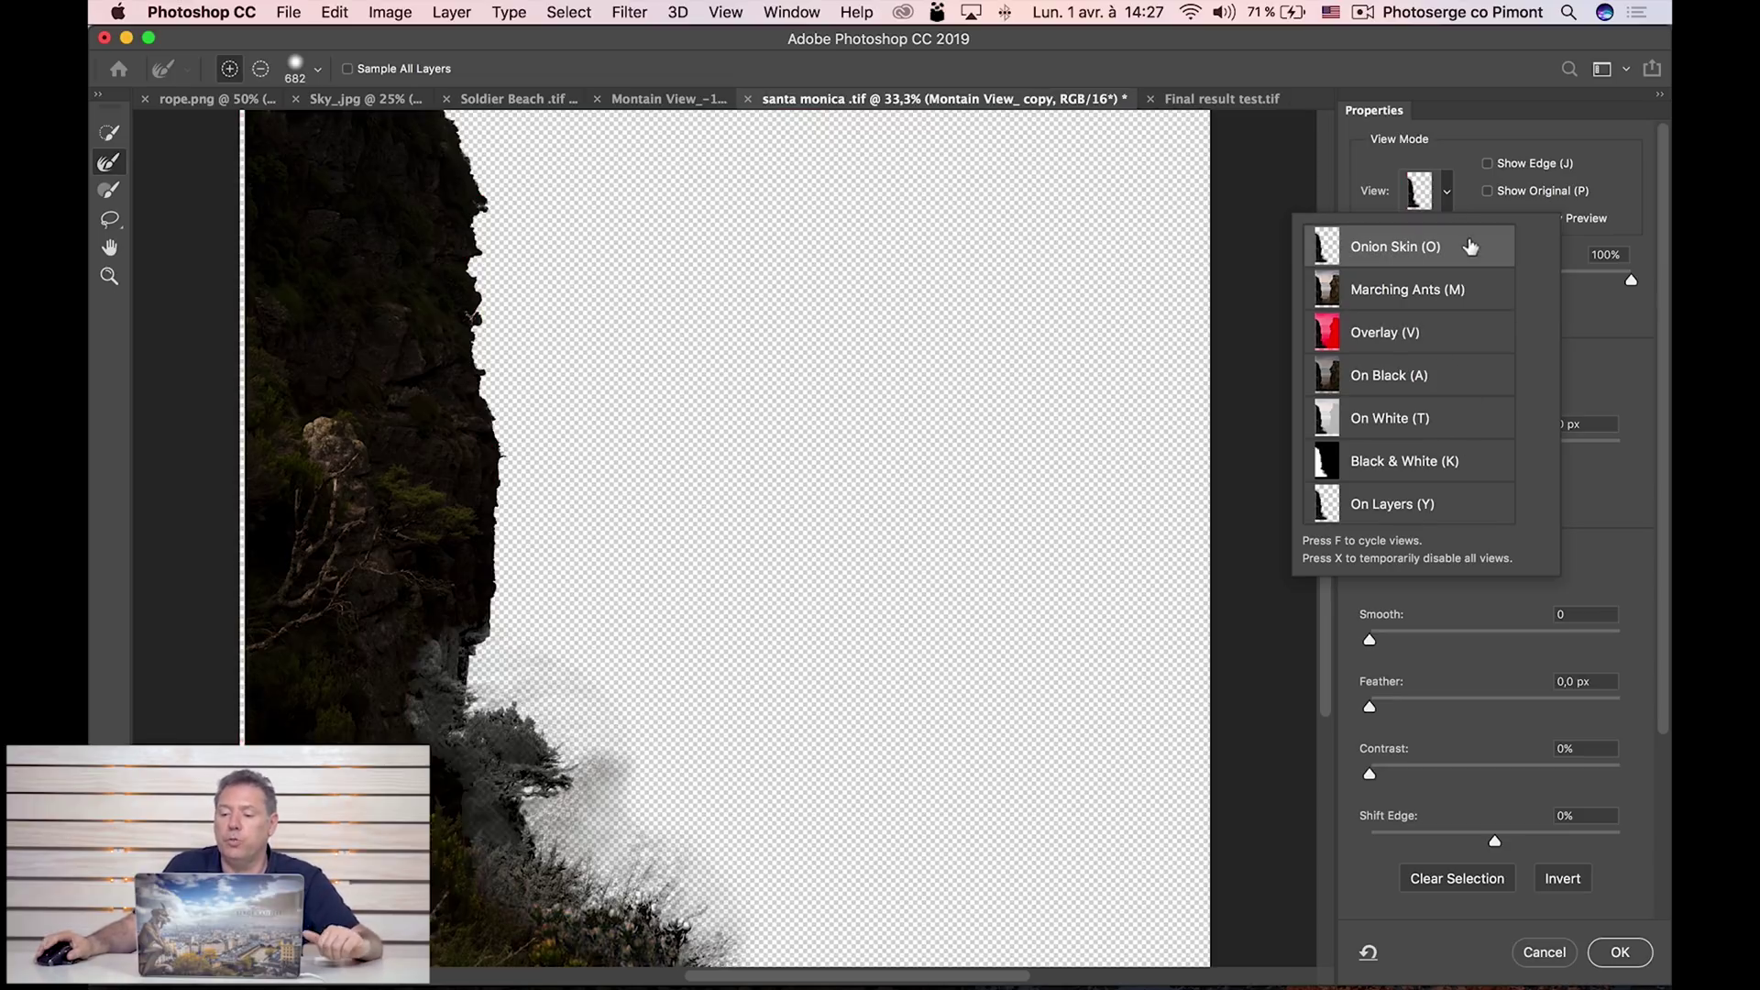
pyautogui.click(1450, 198)
pyautogui.click(1448, 206)
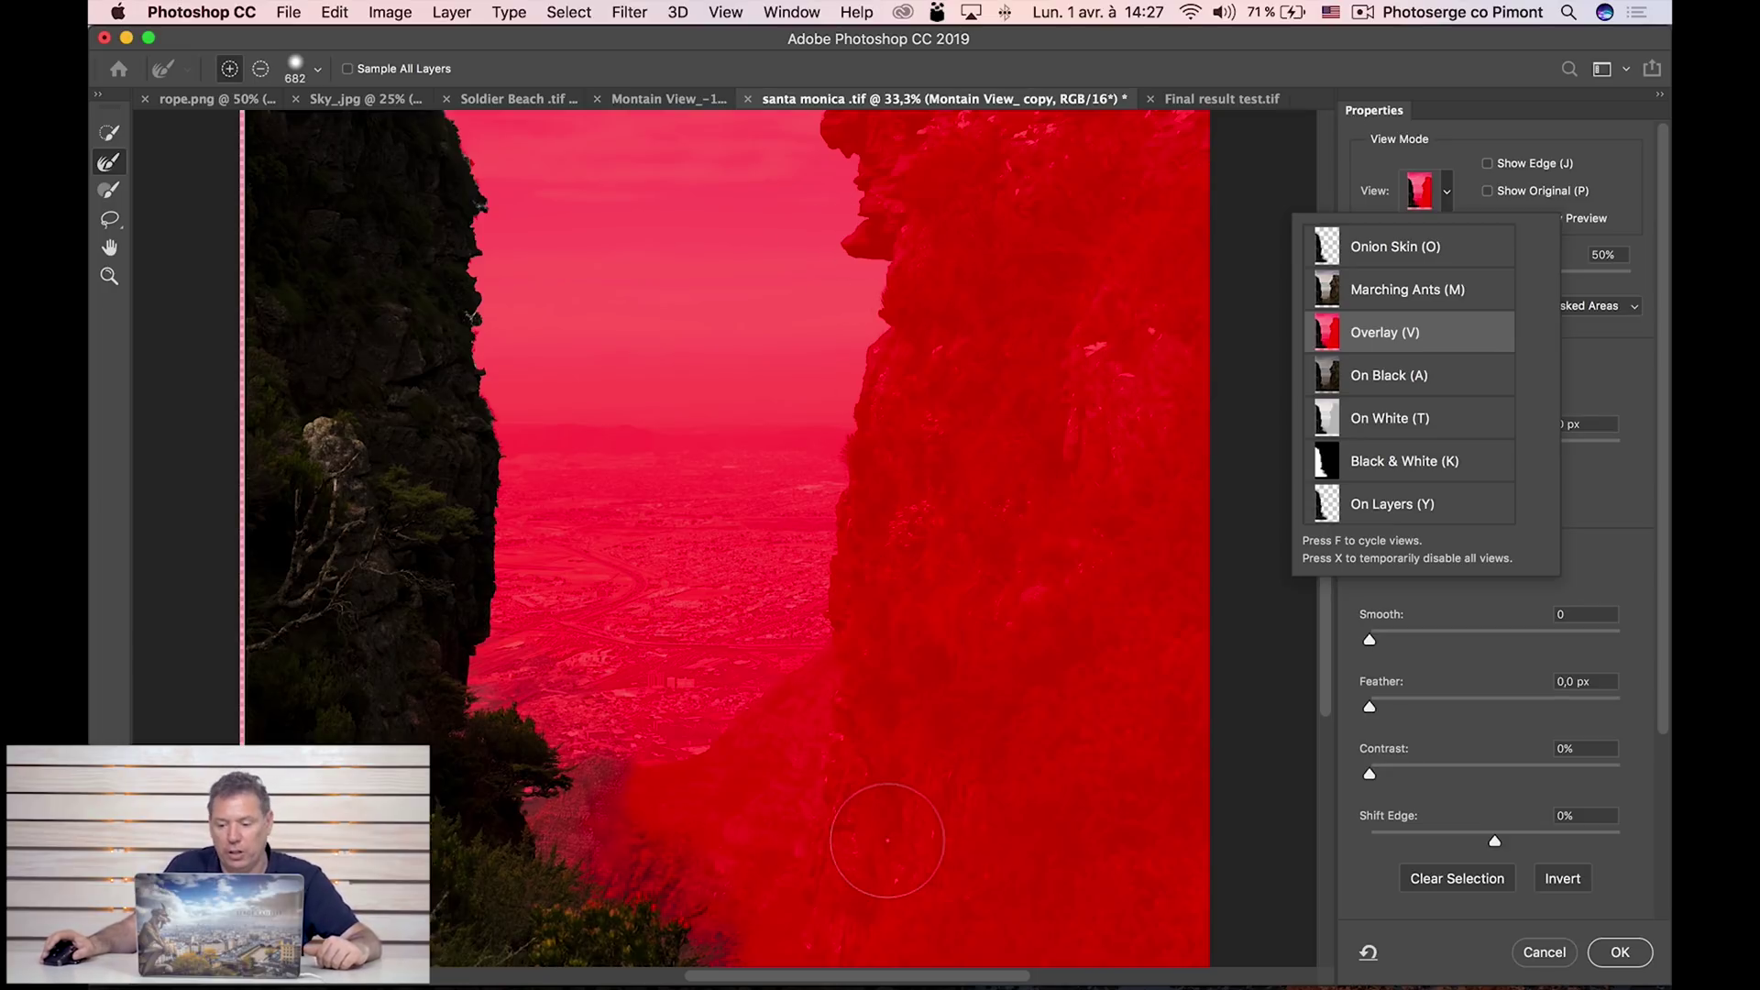
pyautogui.click(1616, 499)
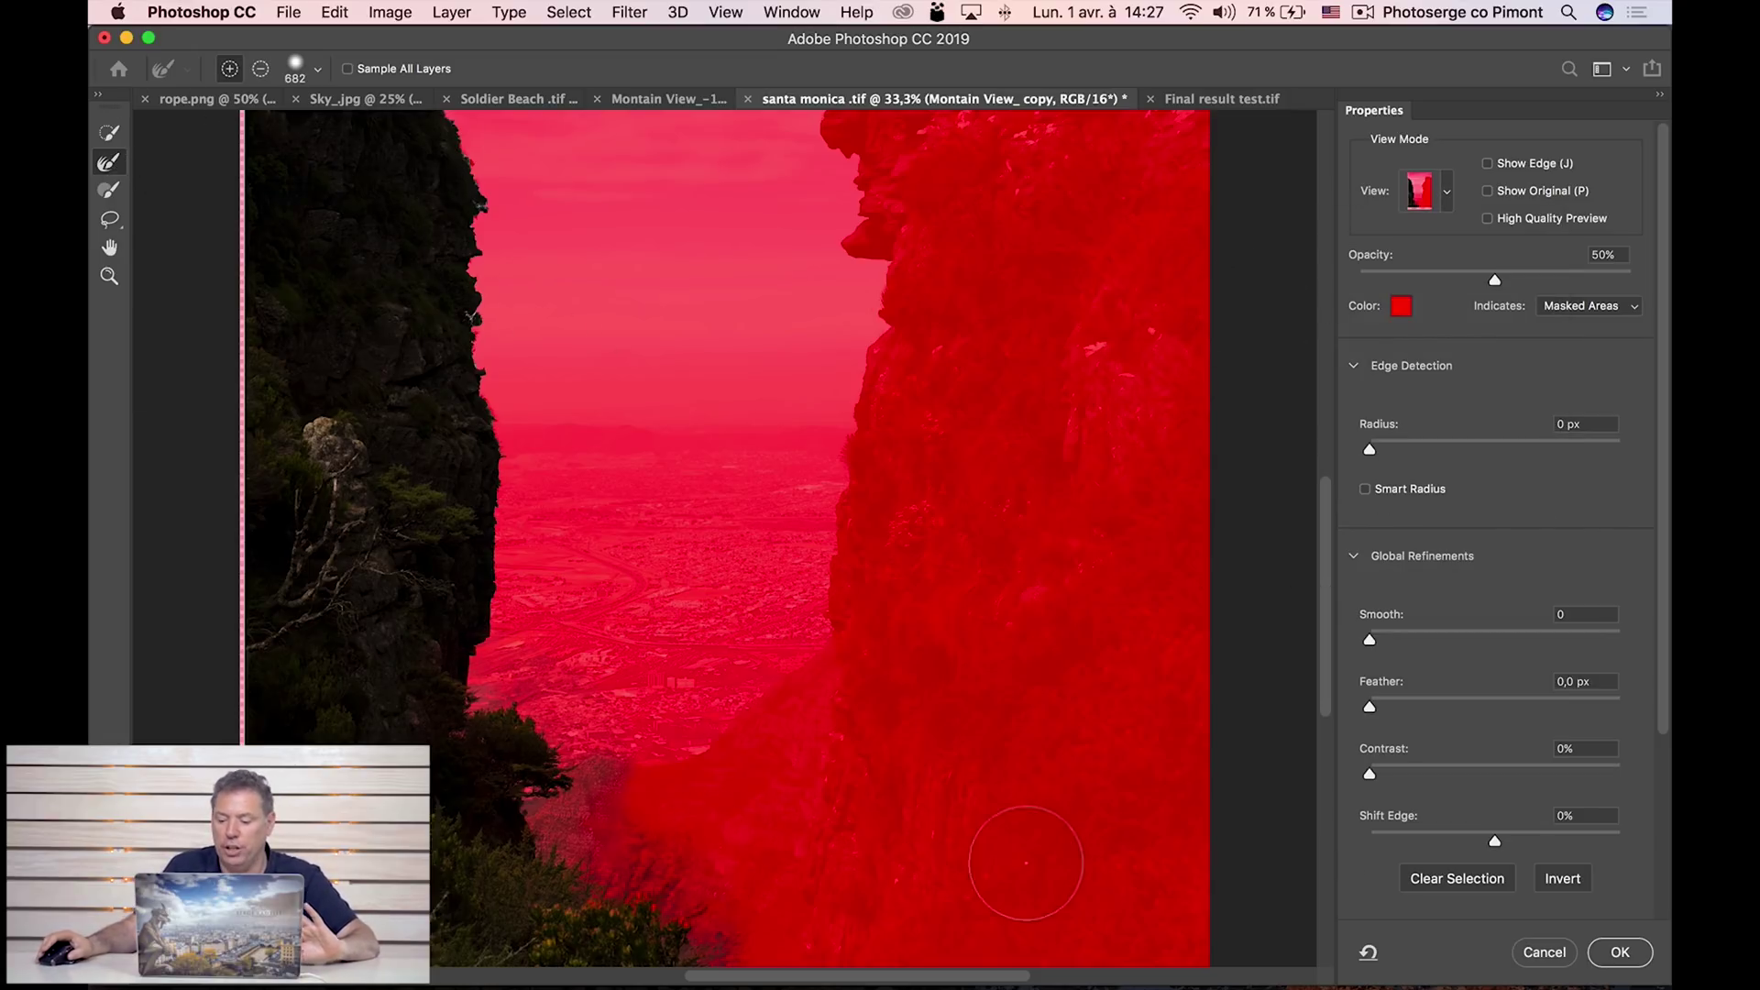
# Output the refined edge as a selection and turn it into a layer mask on the Montain View_ copy layer.
pyautogui.moveTo(1662, 747); pyautogui.dragTo(1662, 928)
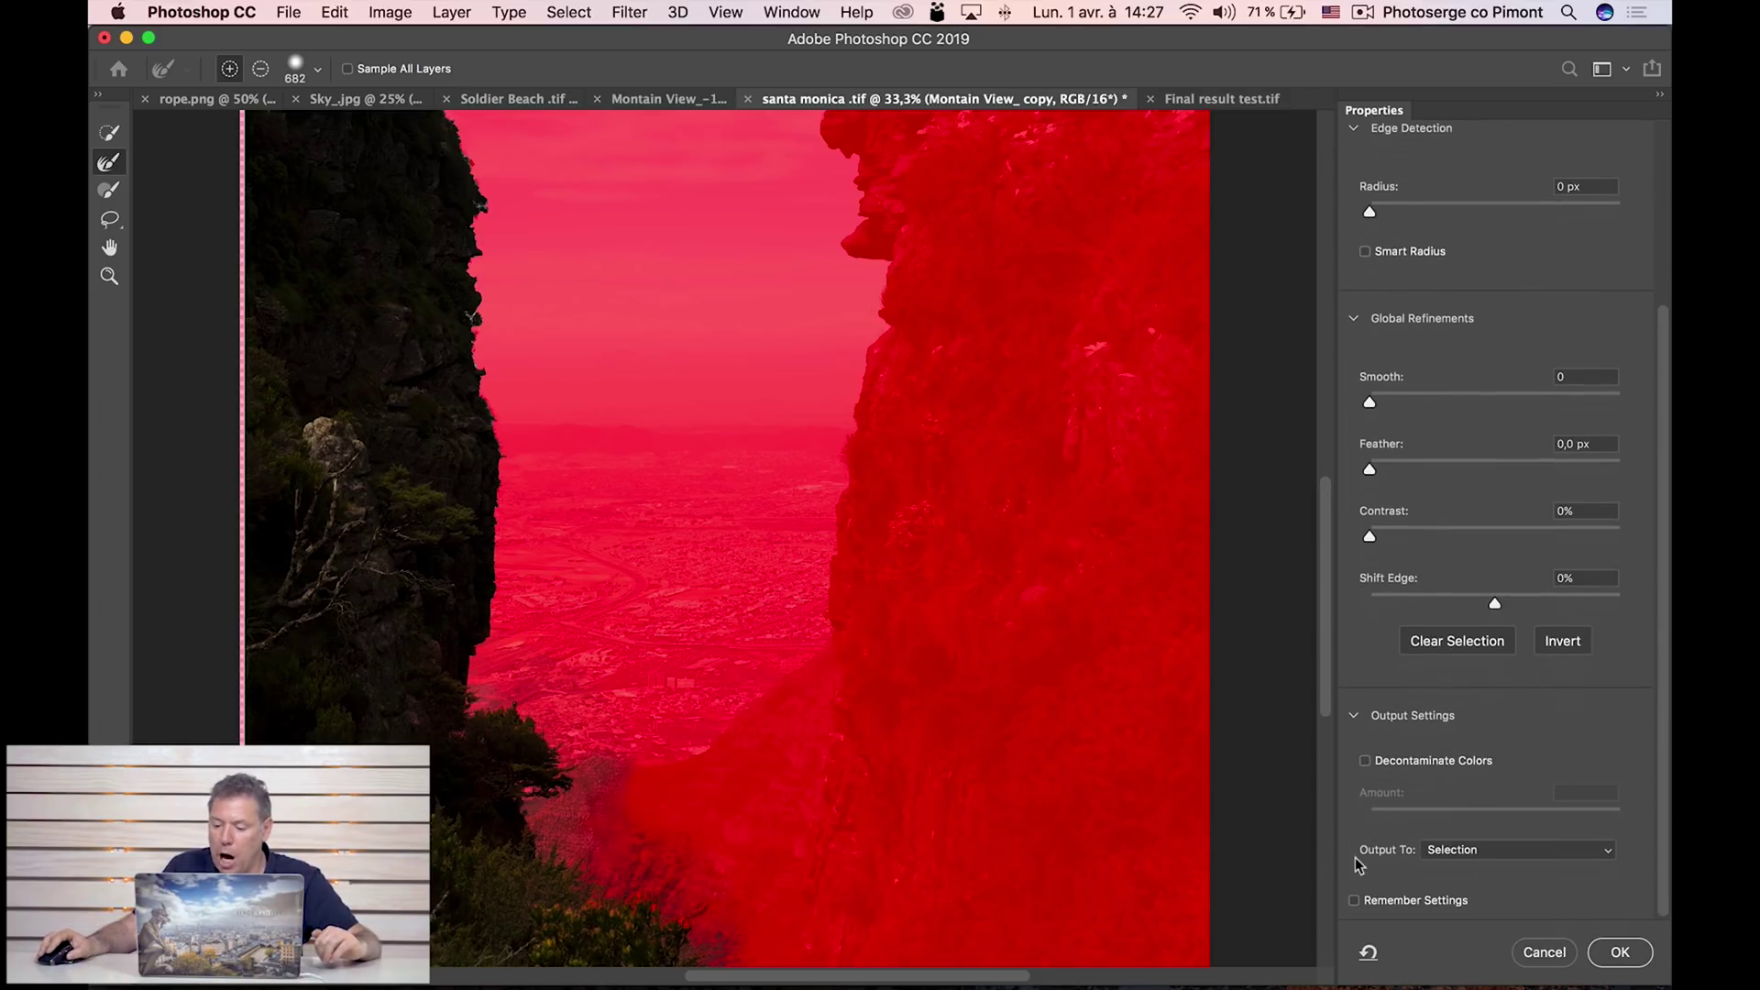
pyautogui.click(1622, 953)
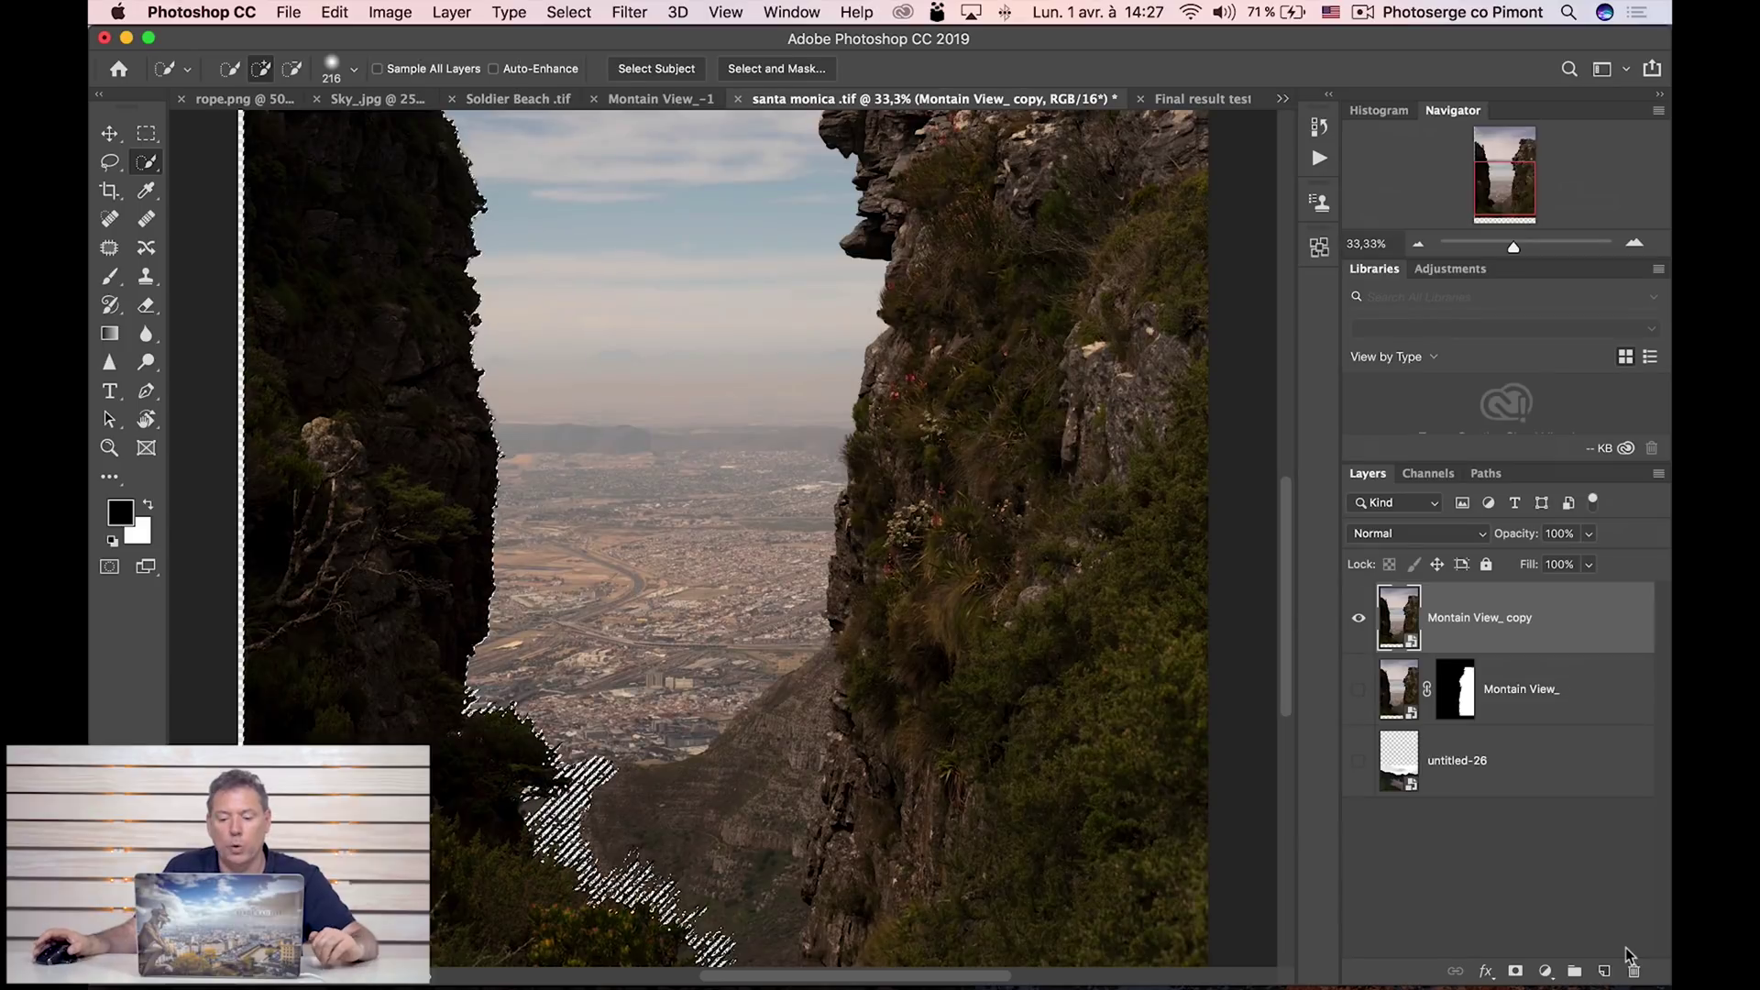
pyautogui.click(1516, 972)
pyautogui.hotkey('ctrl', 'i')
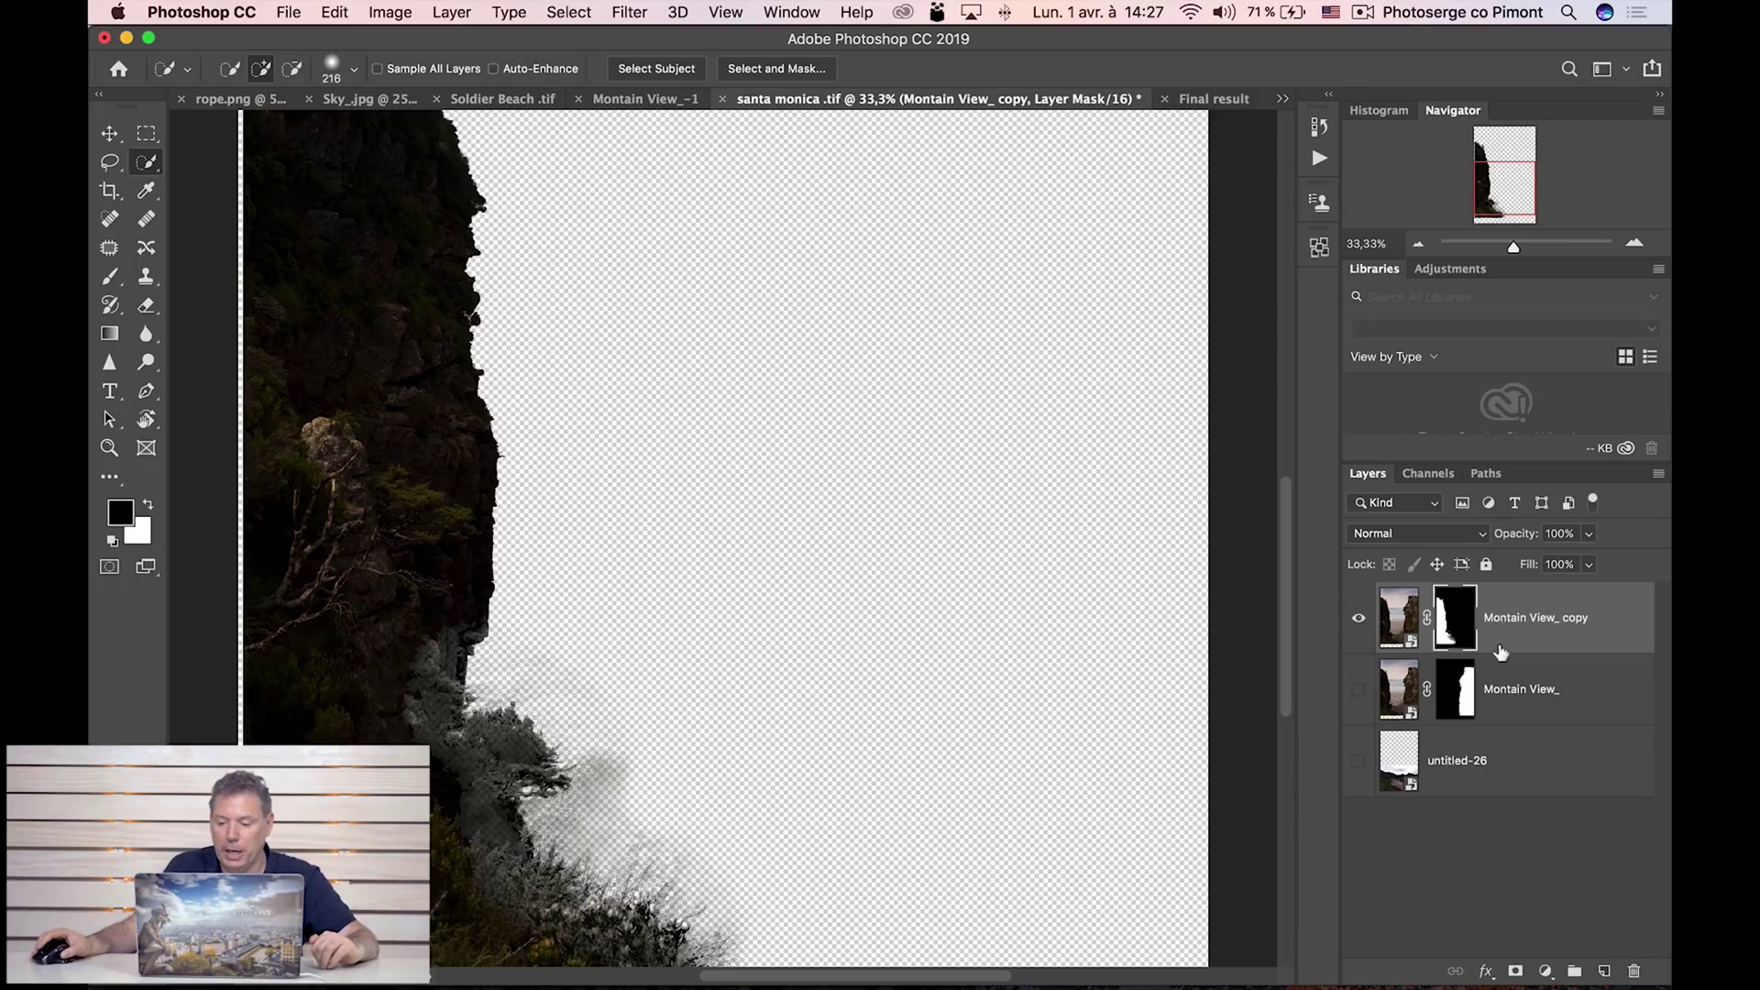
# Show the Montain View_ layer and briefly toggle untitled-26 on and off to check the cliffs against the river landscape.
pyautogui.click(1358, 692)
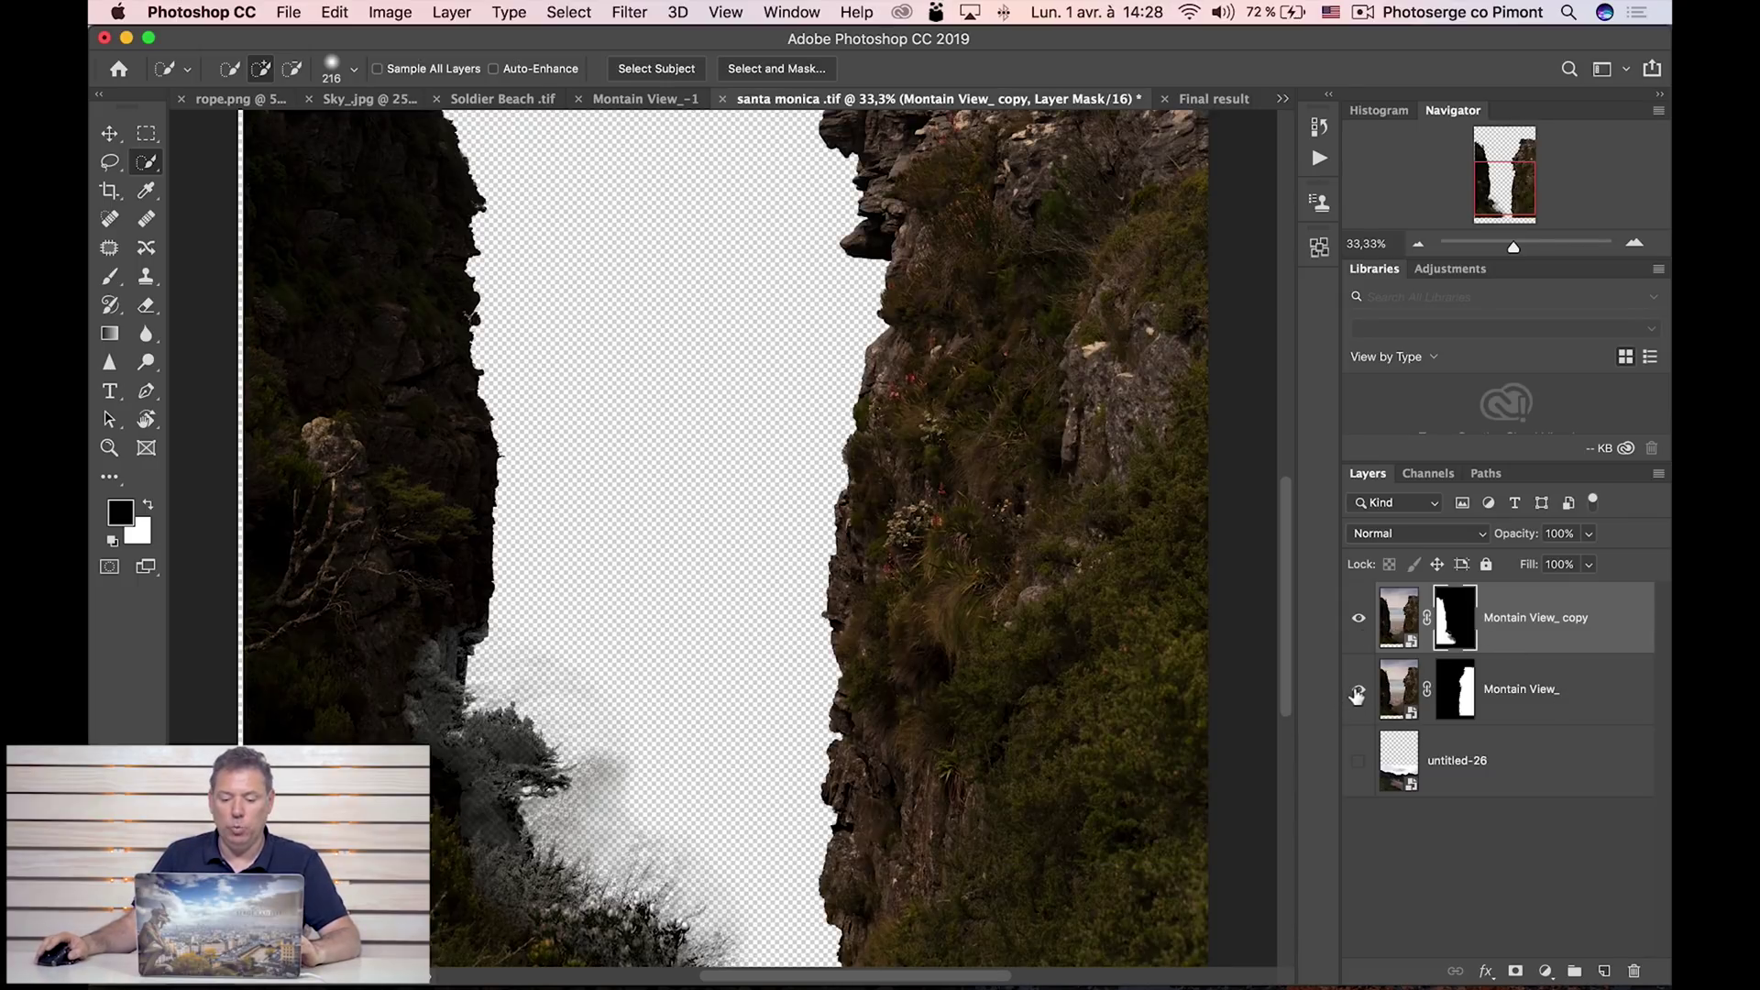
pyautogui.press('z')
pyautogui.keyDown('alt'); pyautogui.click(753, 496); pyautogui.keyUp('alt')
pyautogui.keyDown('alt'); pyautogui.click(753, 496); pyautogui.keyUp('alt')
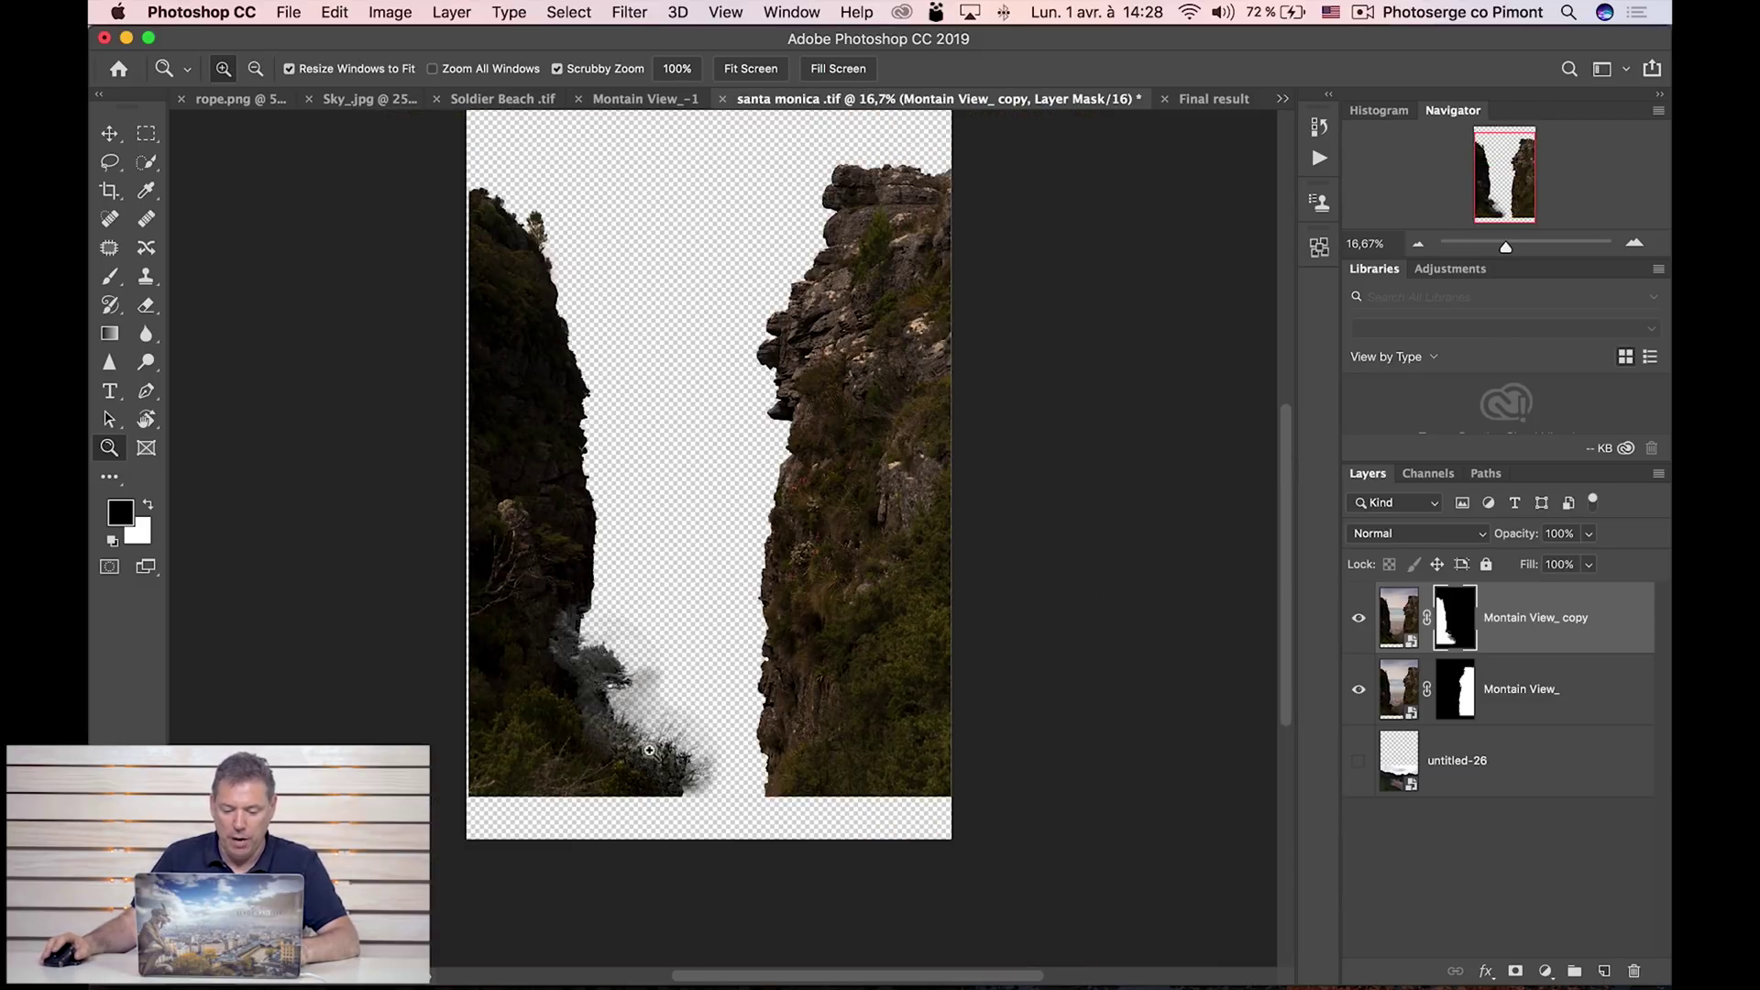
pyautogui.click(1358, 762)
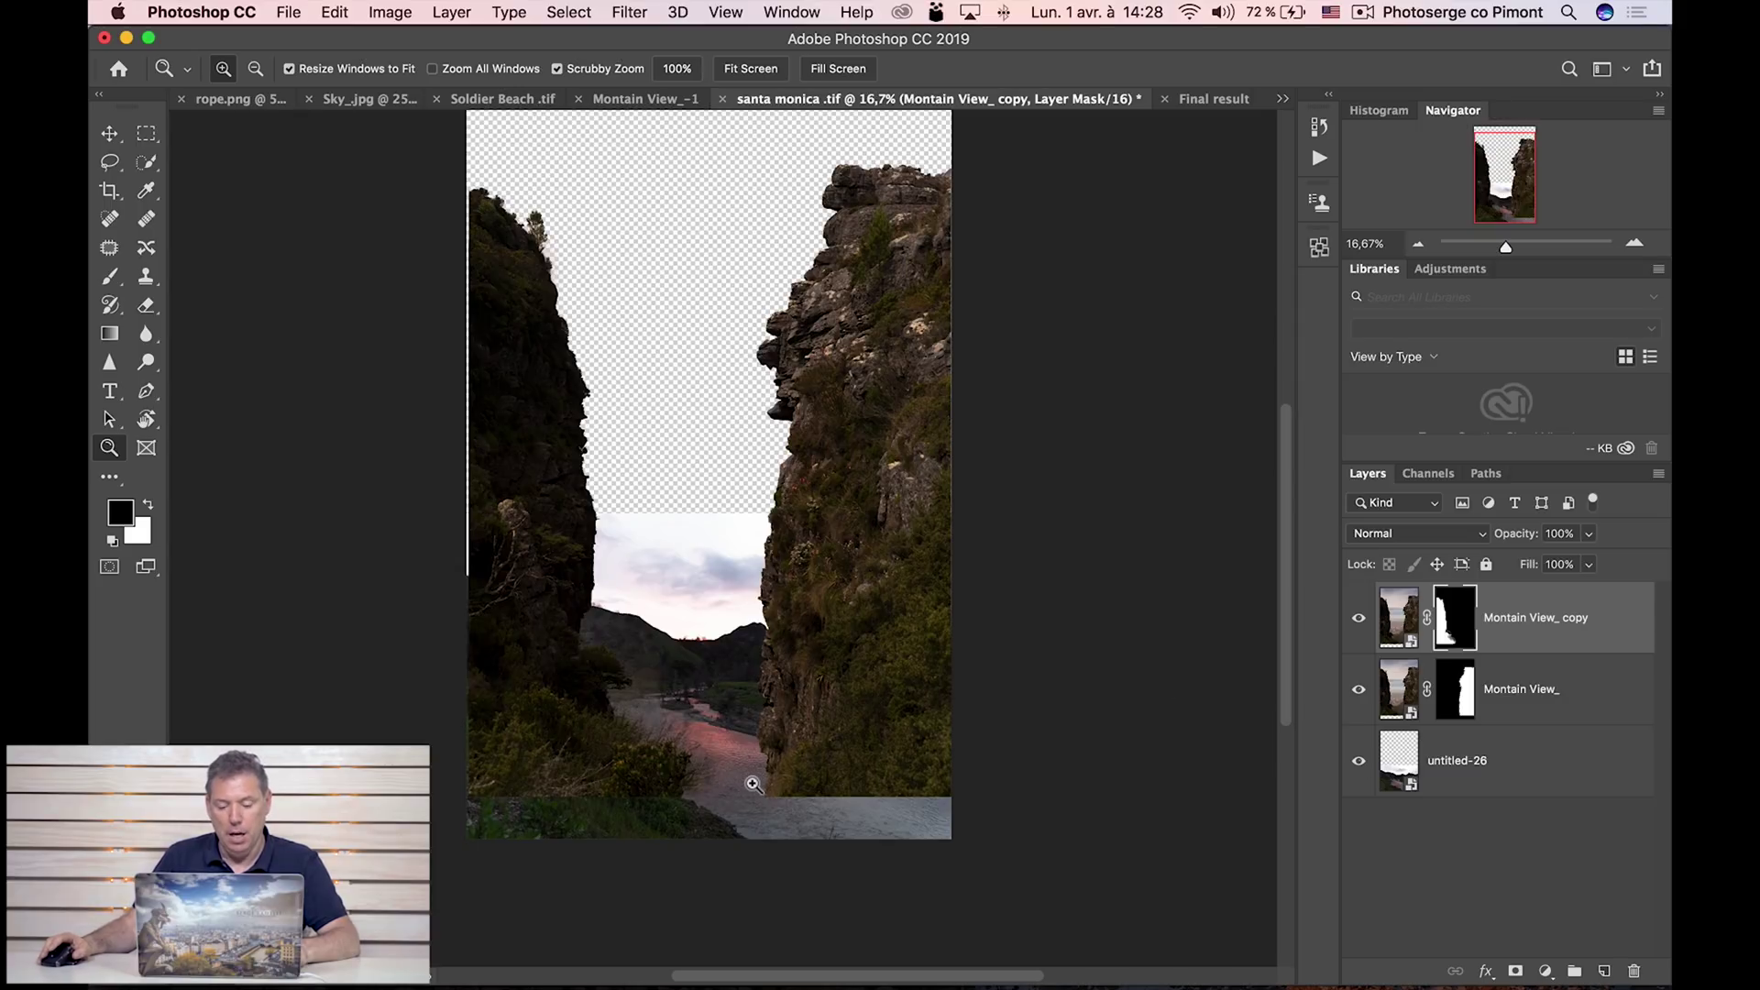
pyautogui.click(1359, 762)
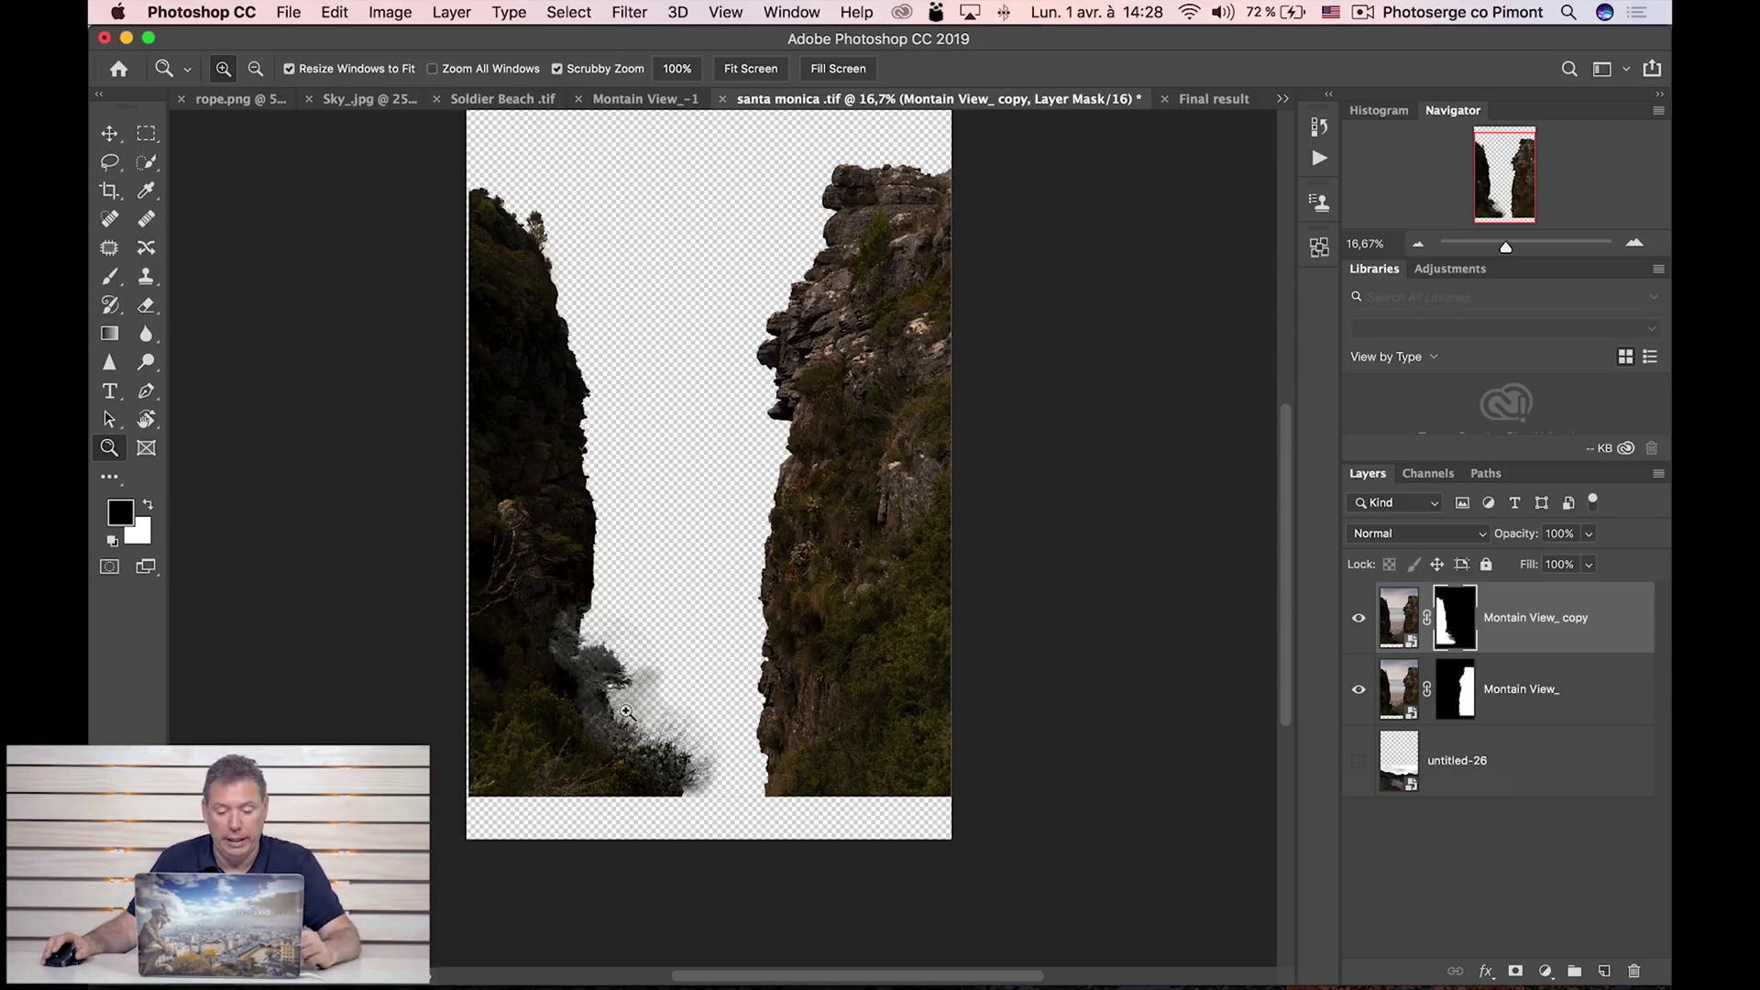
# Display the Montain View_ copy layer mask and darken the grey fringe around the bushes with the Burn tool, Midtones range, 50% exposure, brush size 867.
pyautogui.click(600, 683)
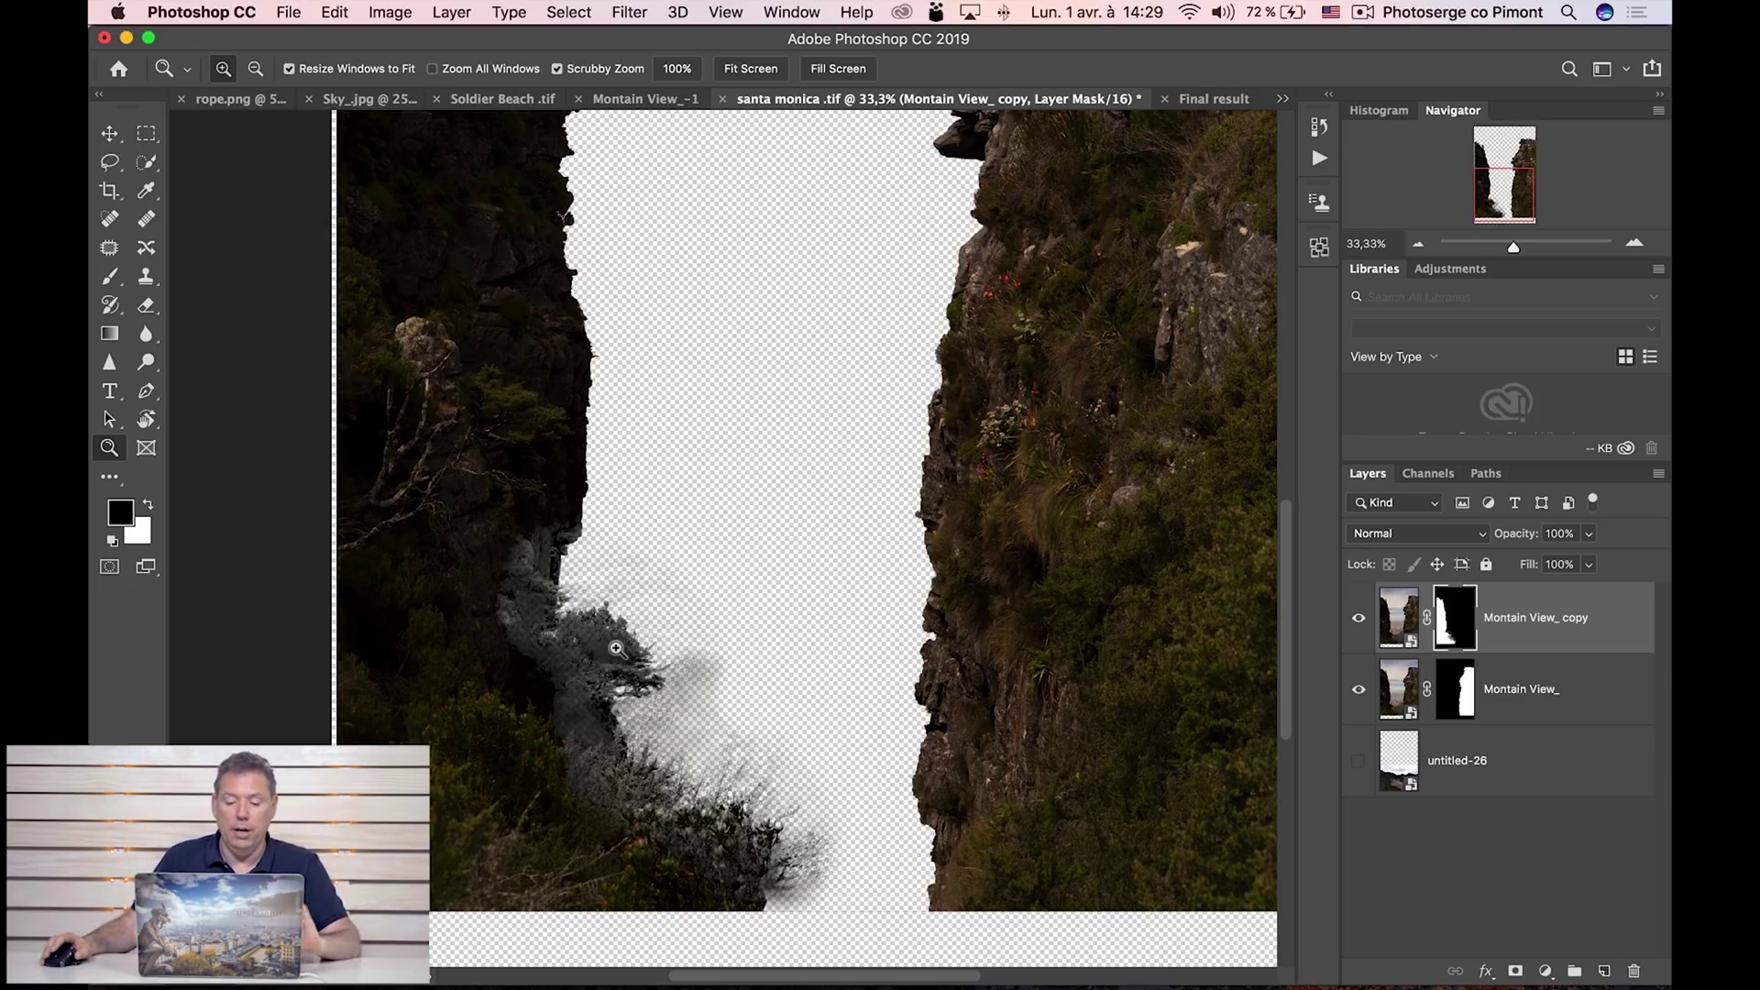
pyautogui.press('alt')
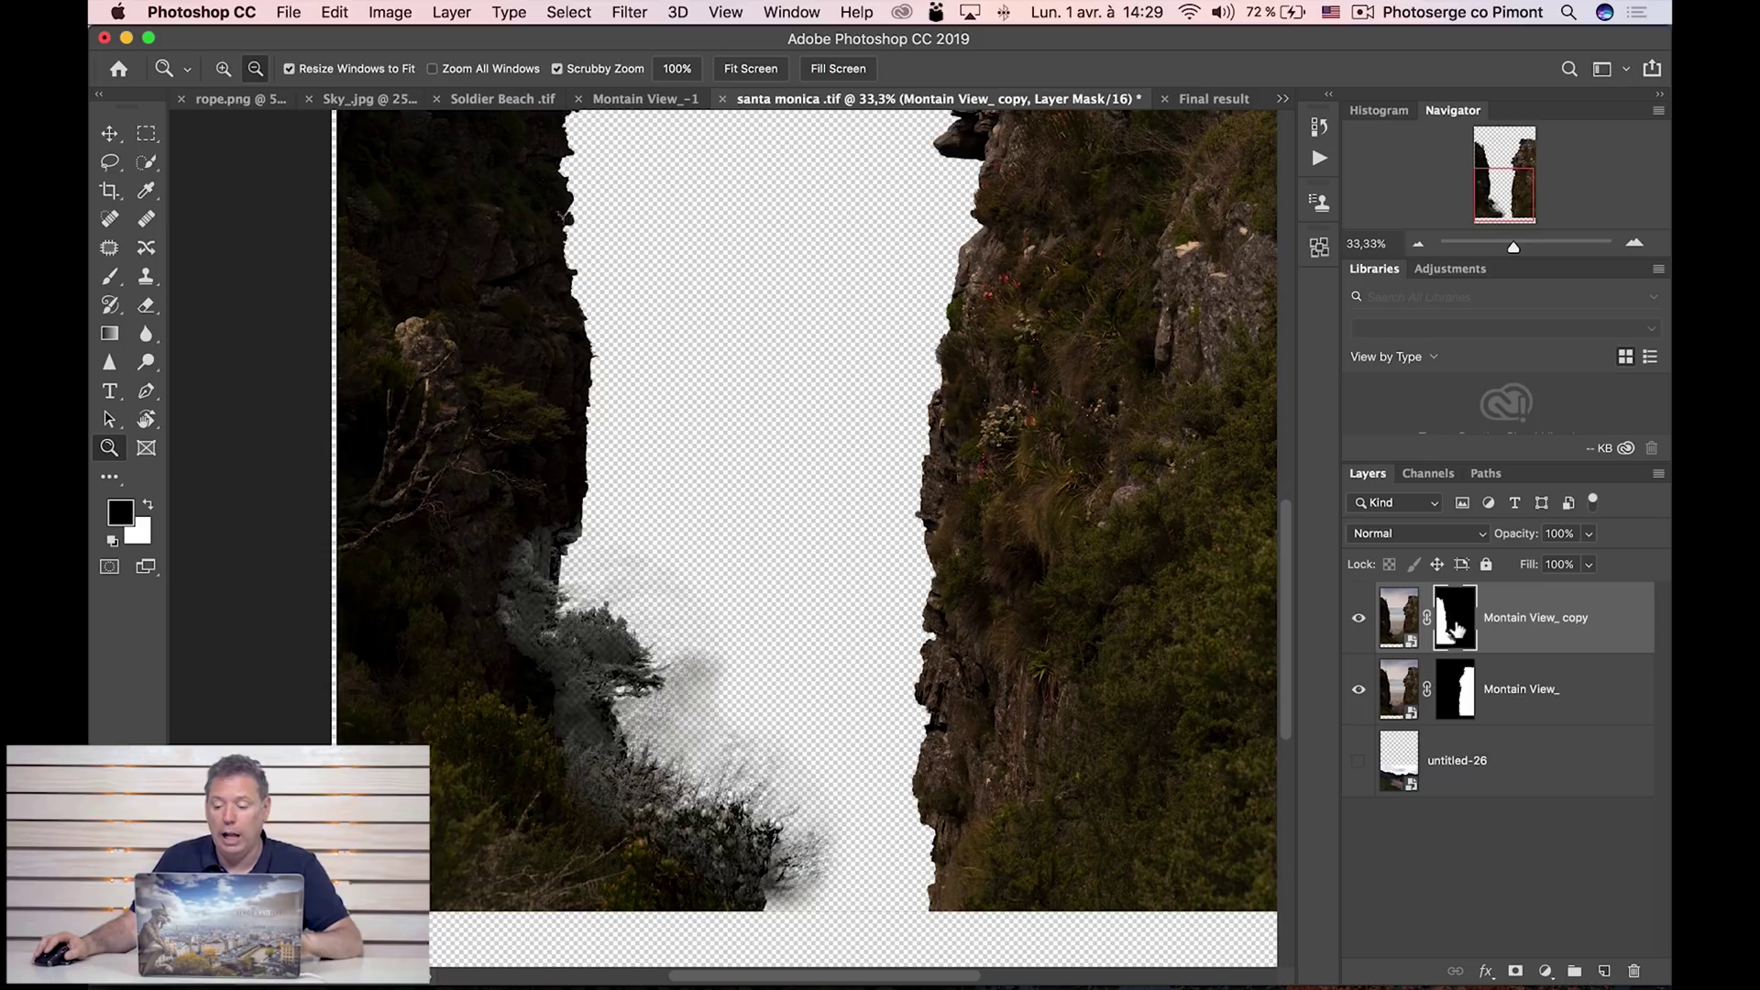
pyautogui.keyDown('alt'); pyautogui.click(1457, 619); pyautogui.keyUp('alt')
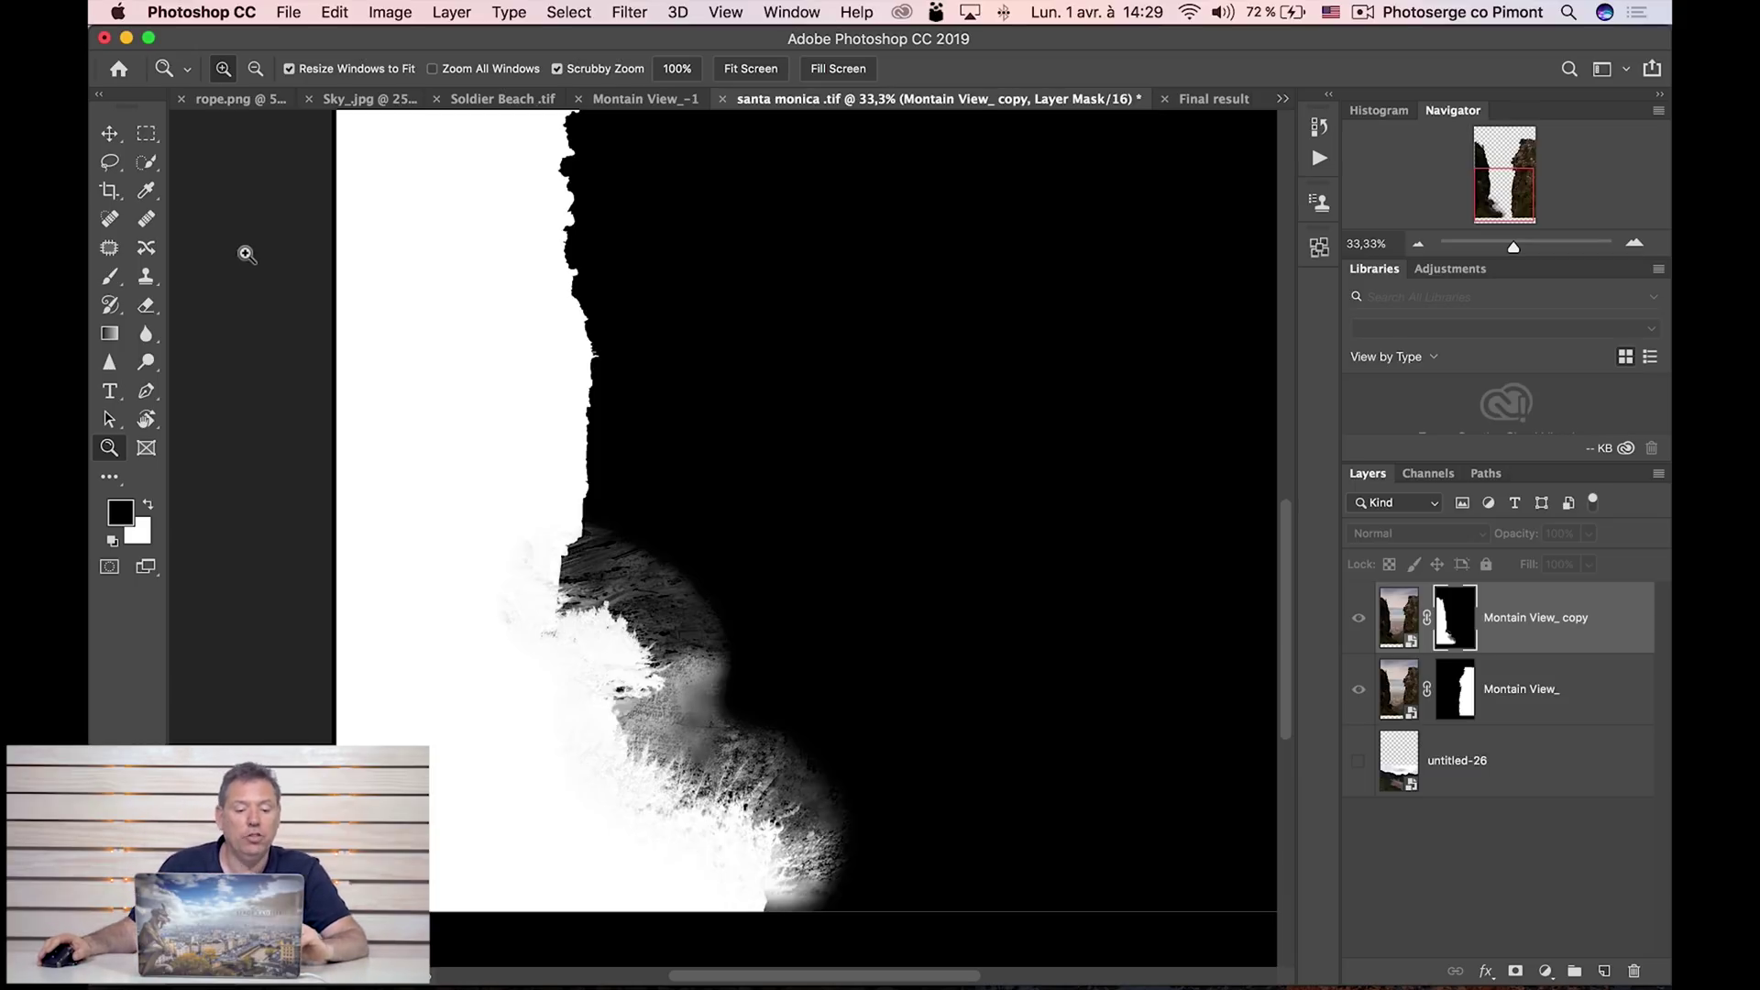
pyautogui.press('o')
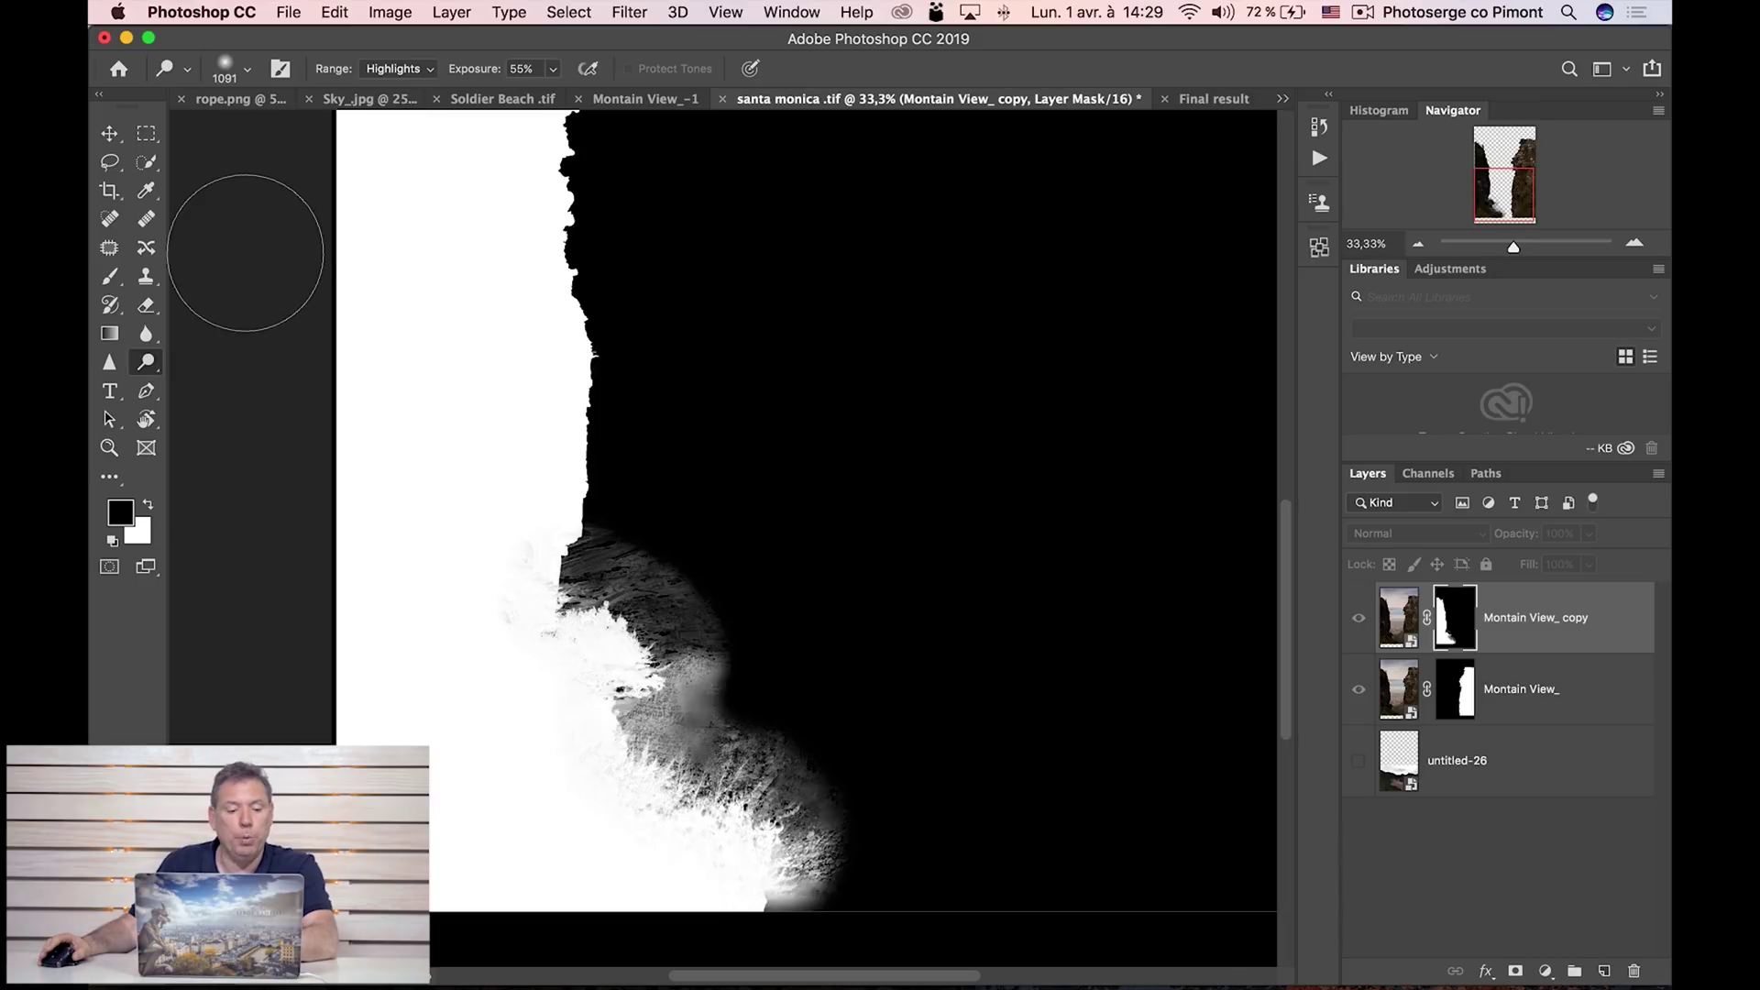
pyautogui.click(144, 364)
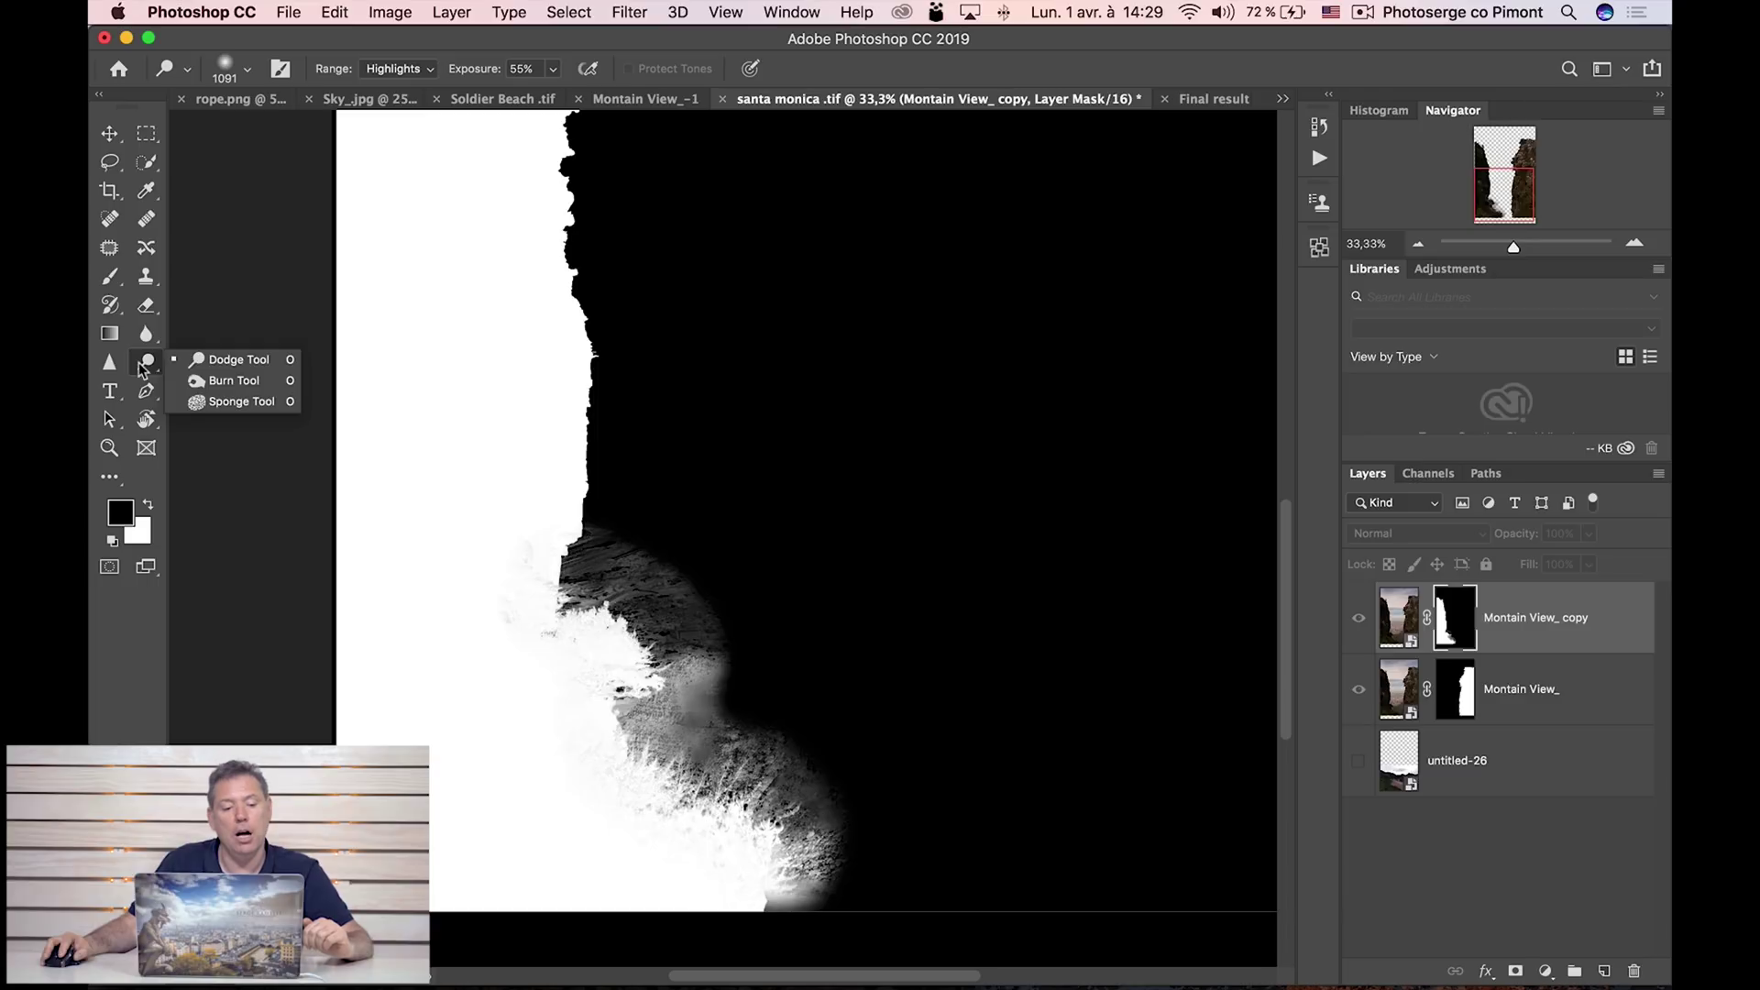
pyautogui.click(256, 377)
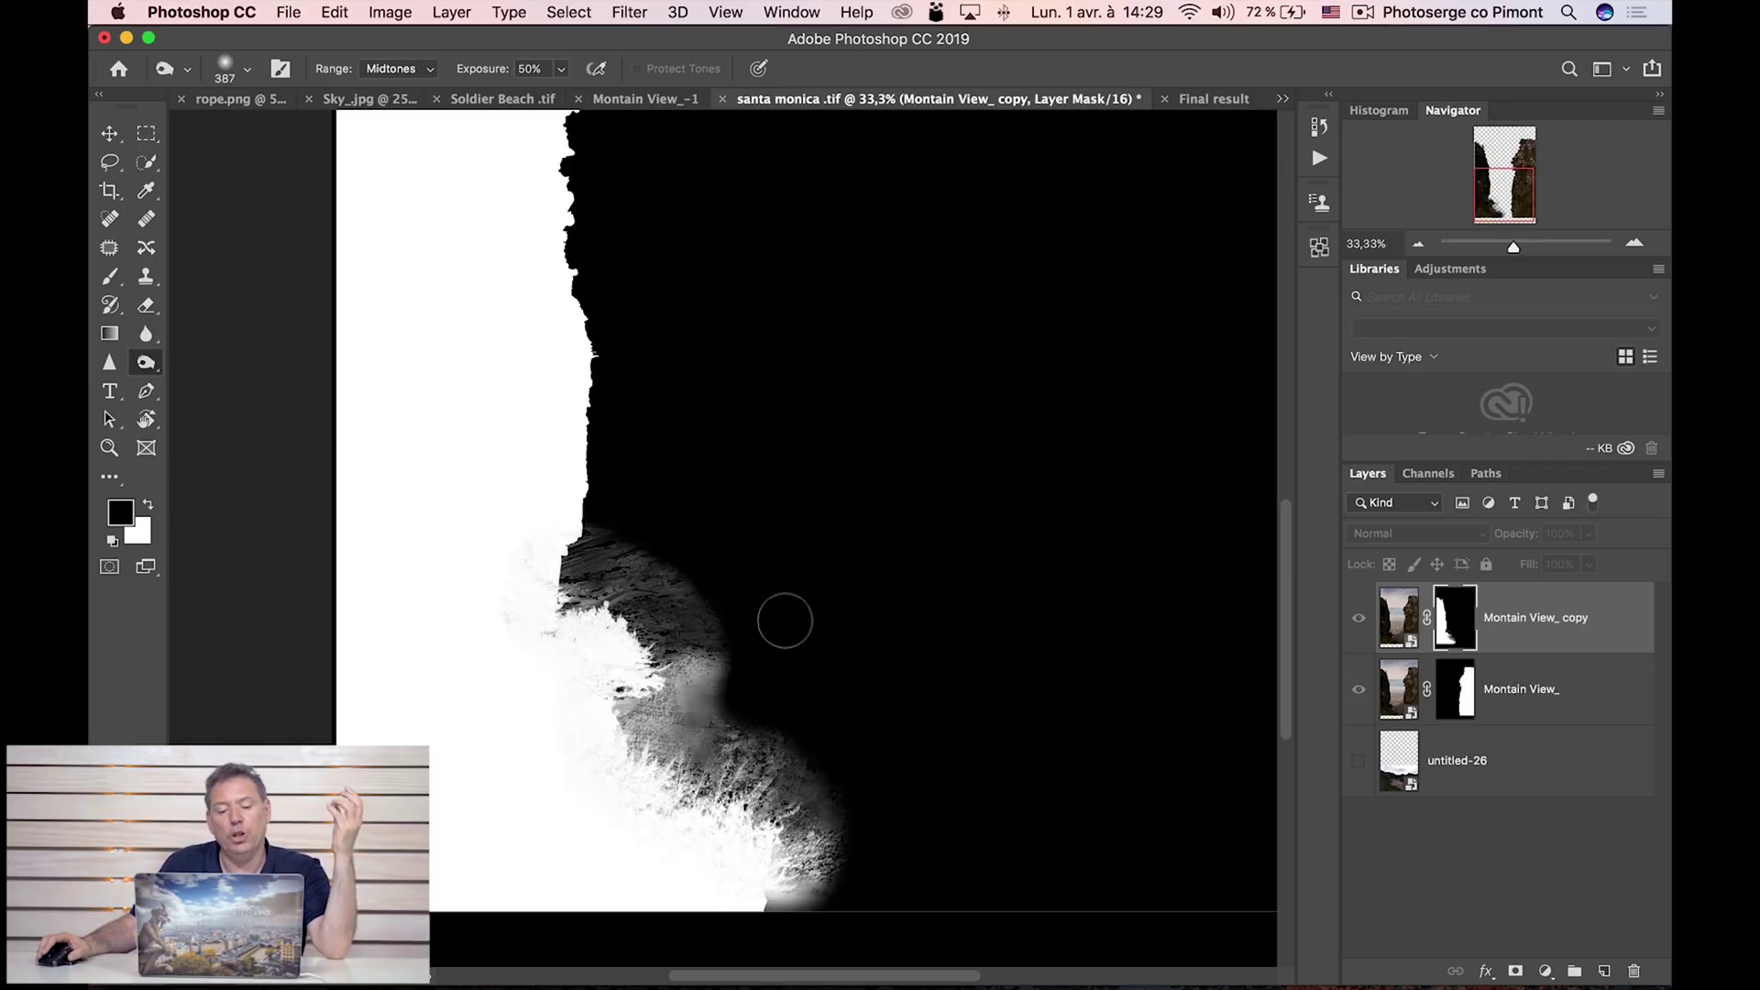
pyautogui.moveTo(782, 617)
pyautogui.mouseDown()
pyautogui.moveTo(658, 560)
pyautogui.moveTo(608, 571)
pyautogui.moveTo(654, 616)
pyautogui.moveTo(636, 564)
pyautogui.moveTo(680, 628)
pyautogui.moveTo(613, 562)
pyautogui.moveTo(704, 653)
pyautogui.mouseUp()
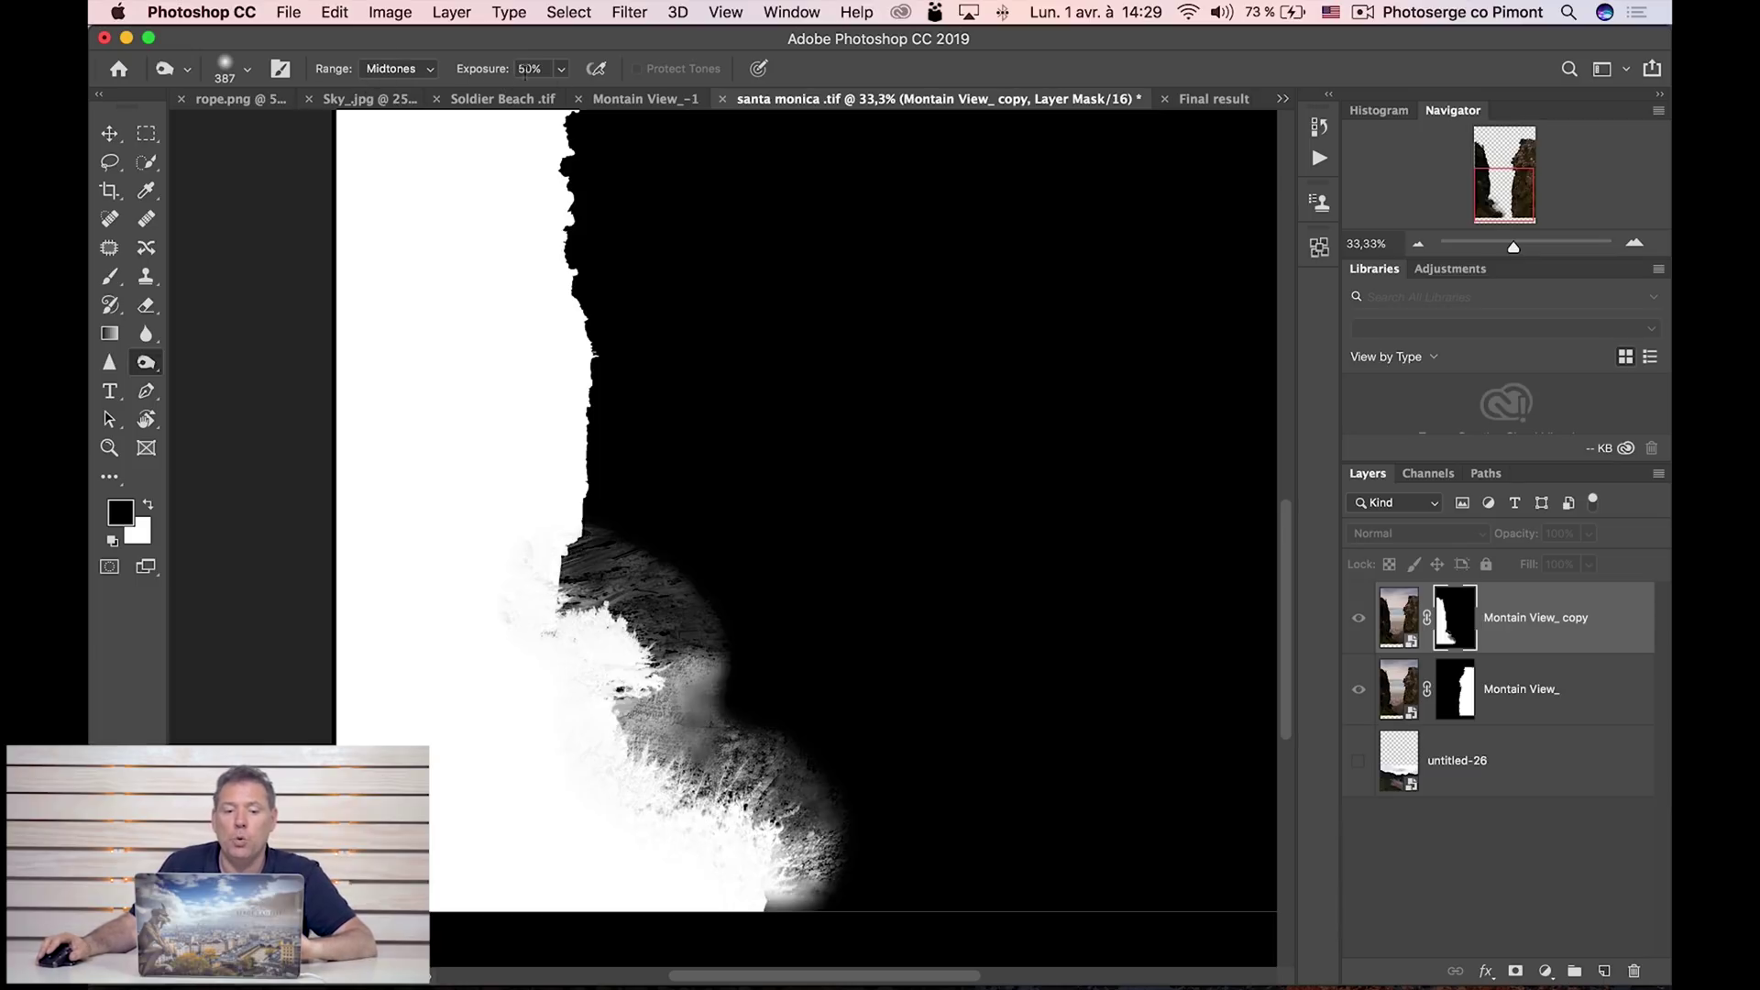
pyautogui.moveTo(685, 623); pyautogui.dragTo(773, 625)
pyautogui.moveTo(626, 603); pyautogui.dragTo(673, 640)
pyautogui.moveTo(608, 566)
pyautogui.mouseDown()
pyautogui.moveTo(668, 619)
pyautogui.moveTo(735, 802)
pyautogui.moveTo(693, 687)
pyautogui.moveTo(812, 847)
pyautogui.moveTo(758, 739)
pyautogui.moveTo(812, 860)
pyautogui.moveTo(634, 556)
pyautogui.moveTo(643, 645)
pyautogui.moveTo(589, 575)
pyautogui.moveTo(689, 724)
pyautogui.moveTo(687, 655)
pyautogui.moveTo(661, 783)
pyautogui.moveTo(676, 711)
pyautogui.moveTo(717, 796)
pyautogui.moveTo(760, 804)
pyautogui.moveTo(780, 776)
pyautogui.moveTo(808, 858)
pyautogui.moveTo(802, 785)
pyautogui.moveTo(808, 875)
pyautogui.moveTo(783, 761)
pyautogui.moveTo(646, 622)
pyautogui.moveTo(593, 614)
pyautogui.moveTo(579, 563)
pyautogui.moveTo(635, 566)
pyautogui.moveTo(738, 726)
pyautogui.moveTo(668, 585)
pyautogui.moveTo(757, 761)
pyautogui.moveTo(702, 706)
pyautogui.moveTo(657, 738)
pyautogui.moveTo(764, 837)
pyautogui.moveTo(809, 837)
pyautogui.moveTo(835, 886)
pyautogui.moveTo(787, 854)
pyautogui.moveTo(803, 884)
pyautogui.moveTo(819, 883)
pyautogui.moveTo(819, 824)
pyautogui.moveTo(741, 735)
pyautogui.moveTo(628, 718)
pyautogui.moveTo(660, 737)
pyautogui.moveTo(670, 723)
pyautogui.moveTo(573, 518)
pyautogui.moveTo(609, 580)
pyautogui.moveTo(595, 626)
pyautogui.moveTo(594, 564)
pyautogui.moveTo(602, 621)
pyautogui.moveTo(641, 621)
pyautogui.moveTo(584, 565)
pyautogui.mouseUp()
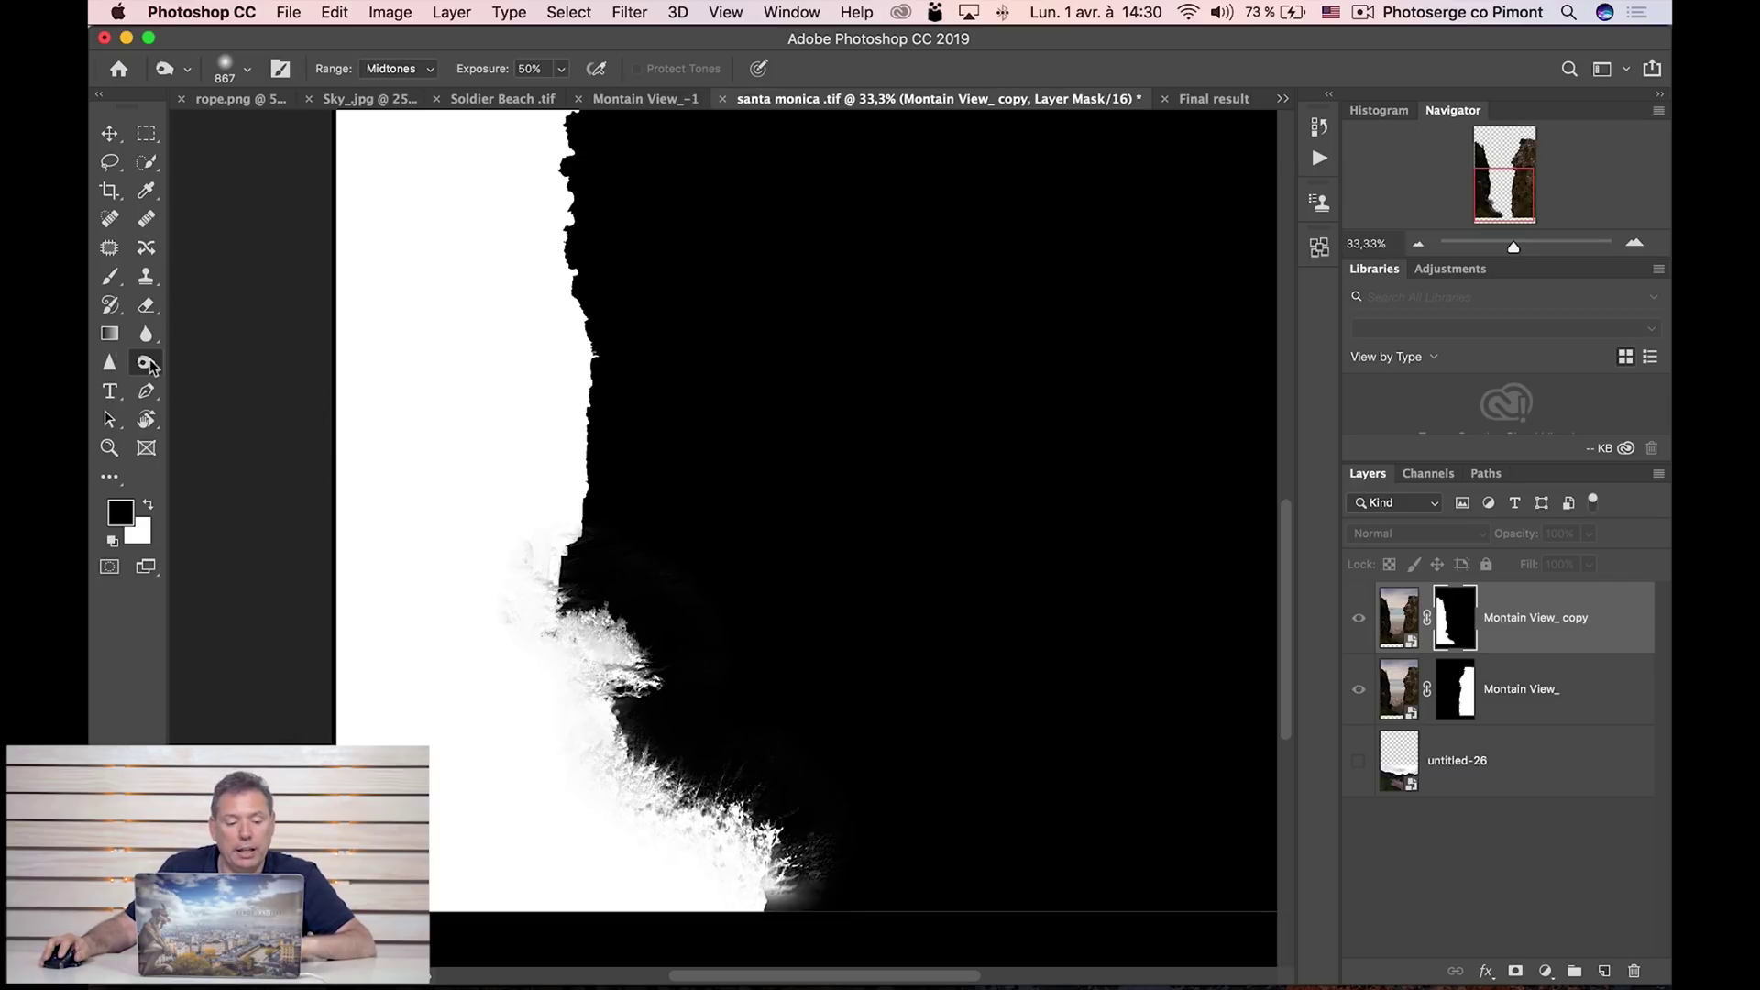
# Whiten the grey bush areas in the mask with the Dodge tool set to Highlights, 55% exposure and brush size 1091.
pyautogui.rightClick(147, 363)
pyautogui.click(273, 365)
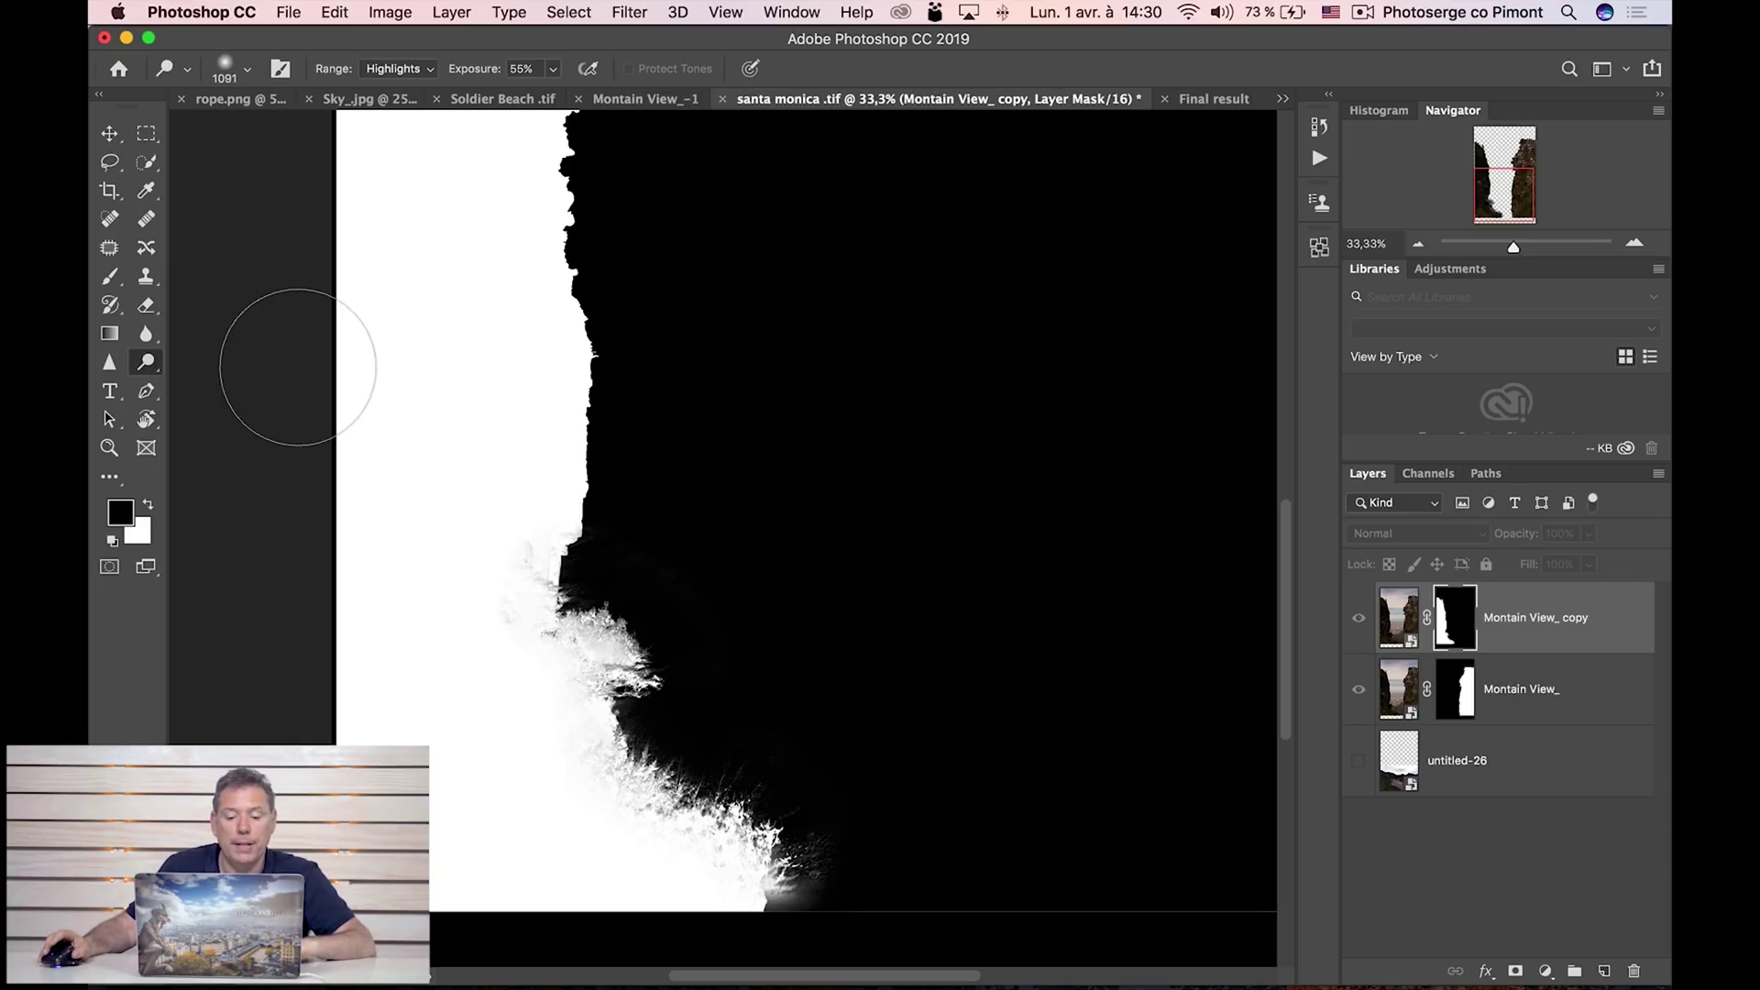
pyautogui.click(403, 67)
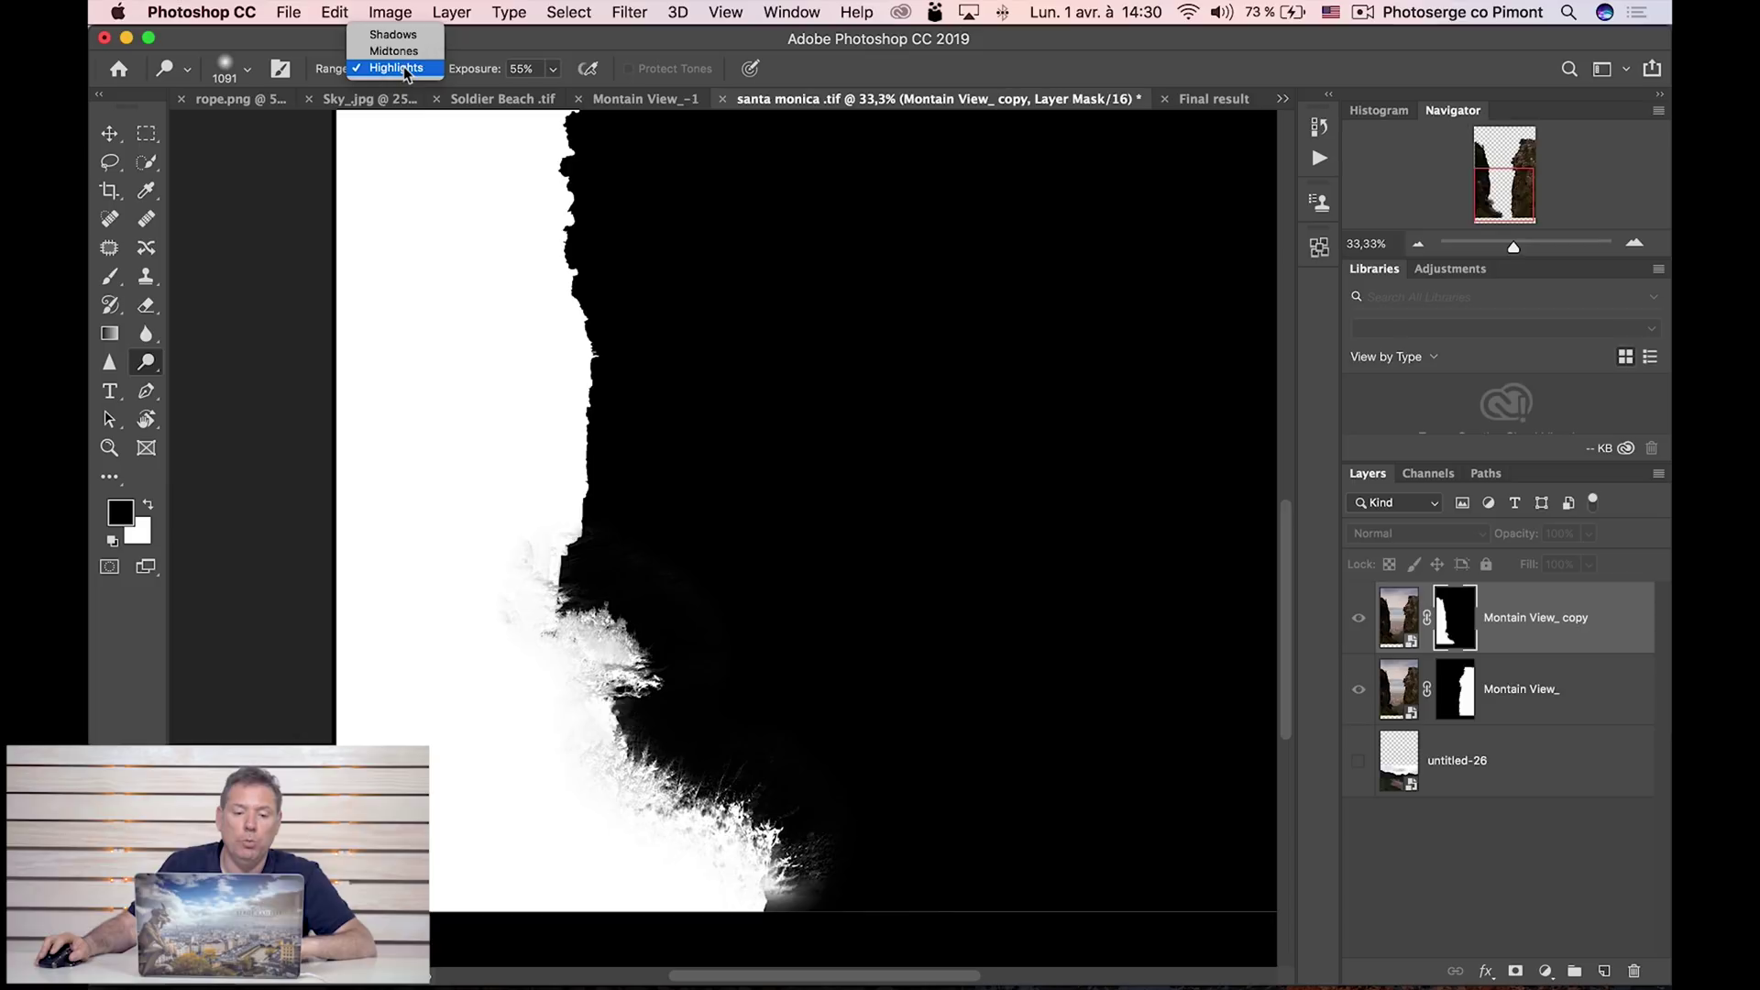
pyautogui.click(405, 68)
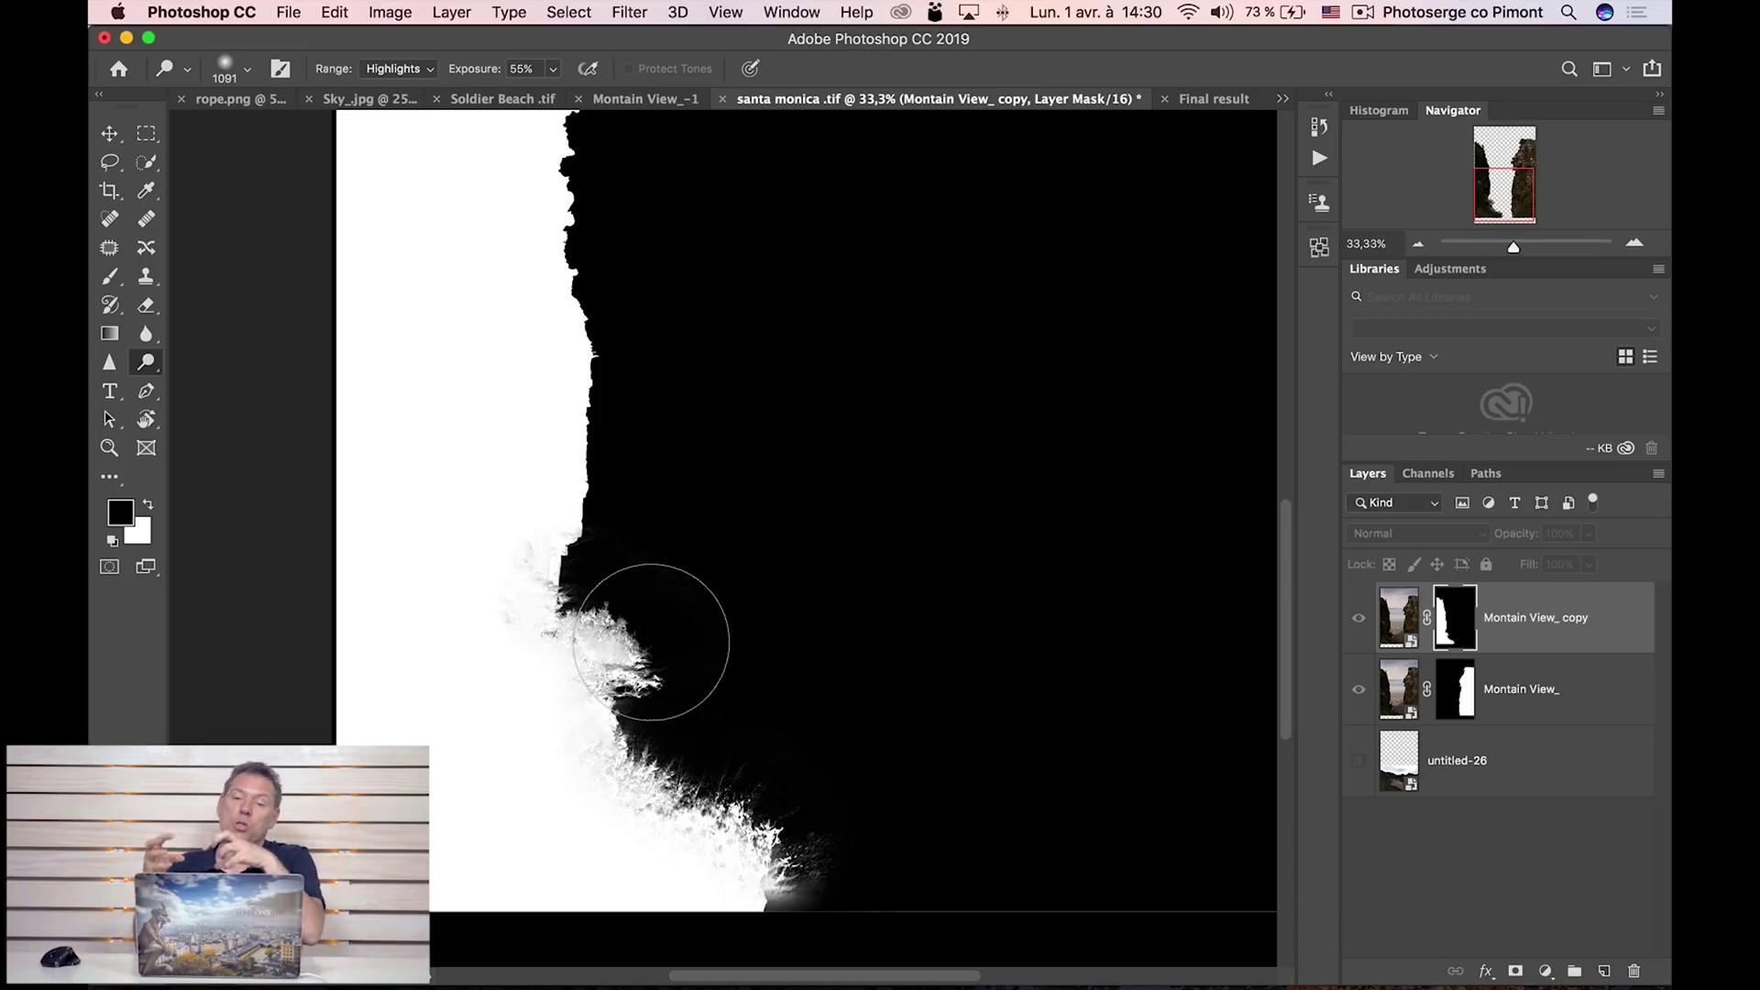
pyautogui.moveTo(651, 641)
pyautogui.mouseDown()
pyautogui.moveTo(547, 597)
pyautogui.moveTo(575, 670)
pyautogui.moveTo(564, 613)
pyautogui.moveTo(655, 697)
pyautogui.moveTo(626, 668)
pyautogui.moveTo(705, 815)
pyautogui.moveTo(638, 783)
pyautogui.moveTo(794, 854)
pyautogui.mouseUp()
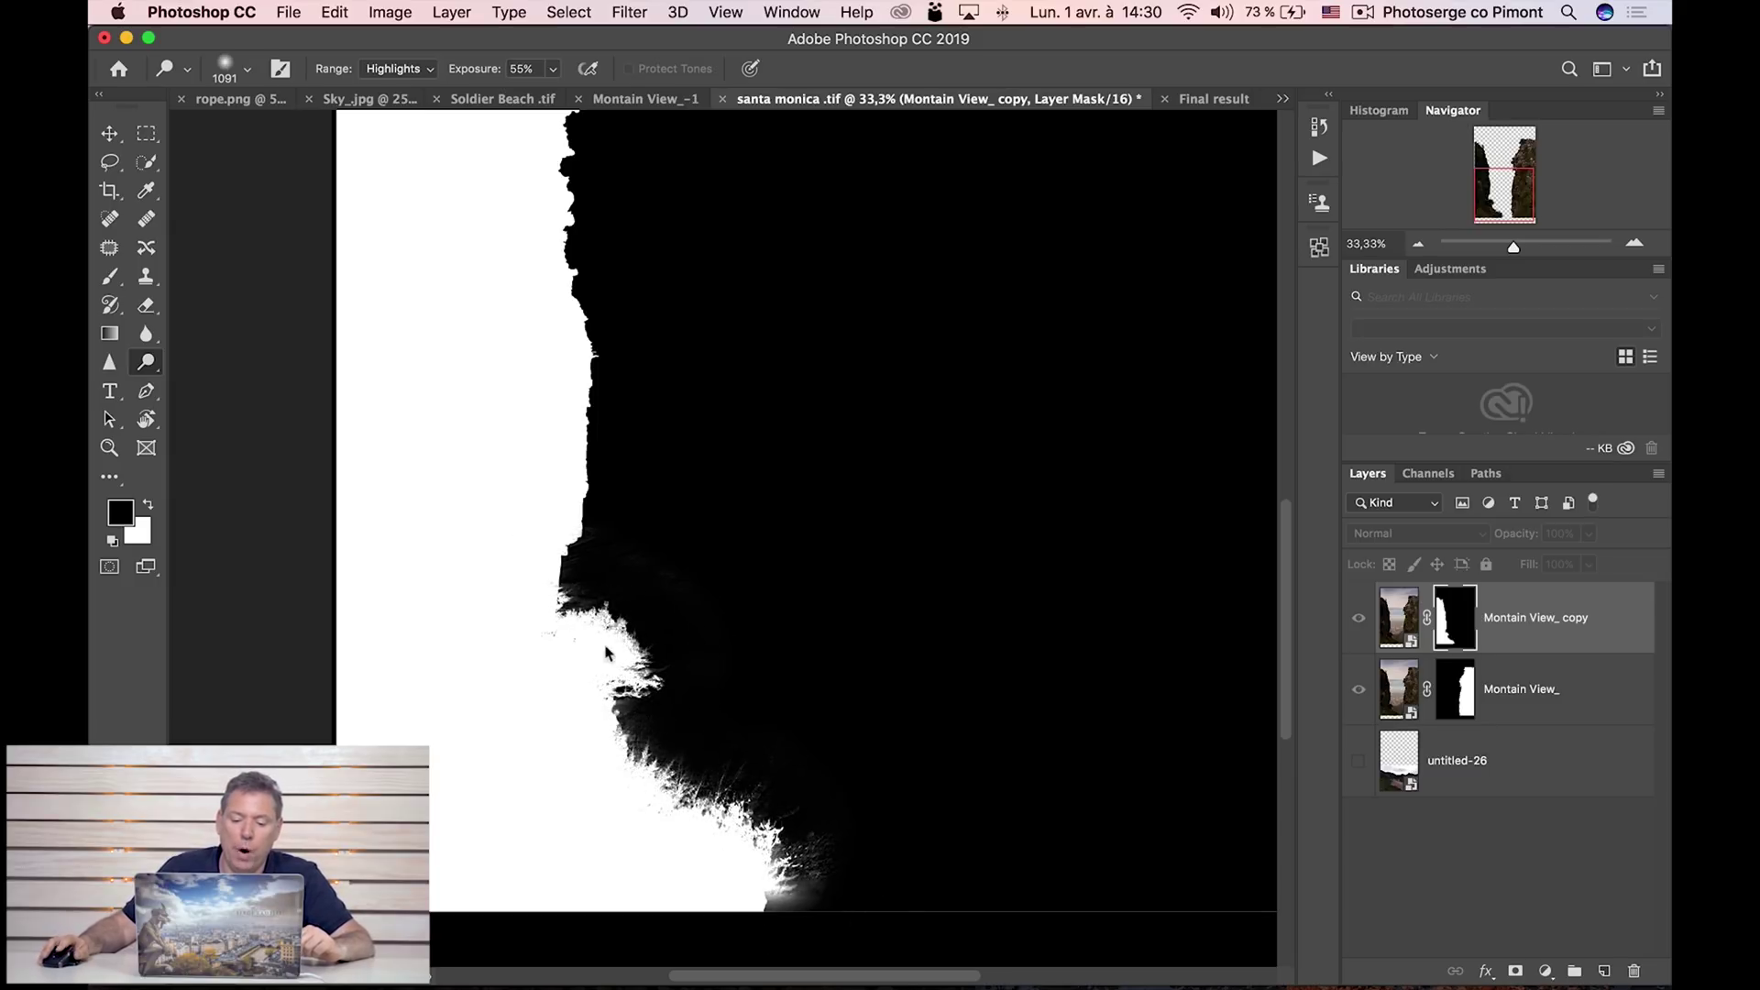
pyautogui.moveTo(666, 731)
pyautogui.mouseDown()
pyautogui.moveTo(762, 852)
pyautogui.moveTo(581, 619)
pyautogui.moveTo(755, 825)
pyautogui.mouseUp()
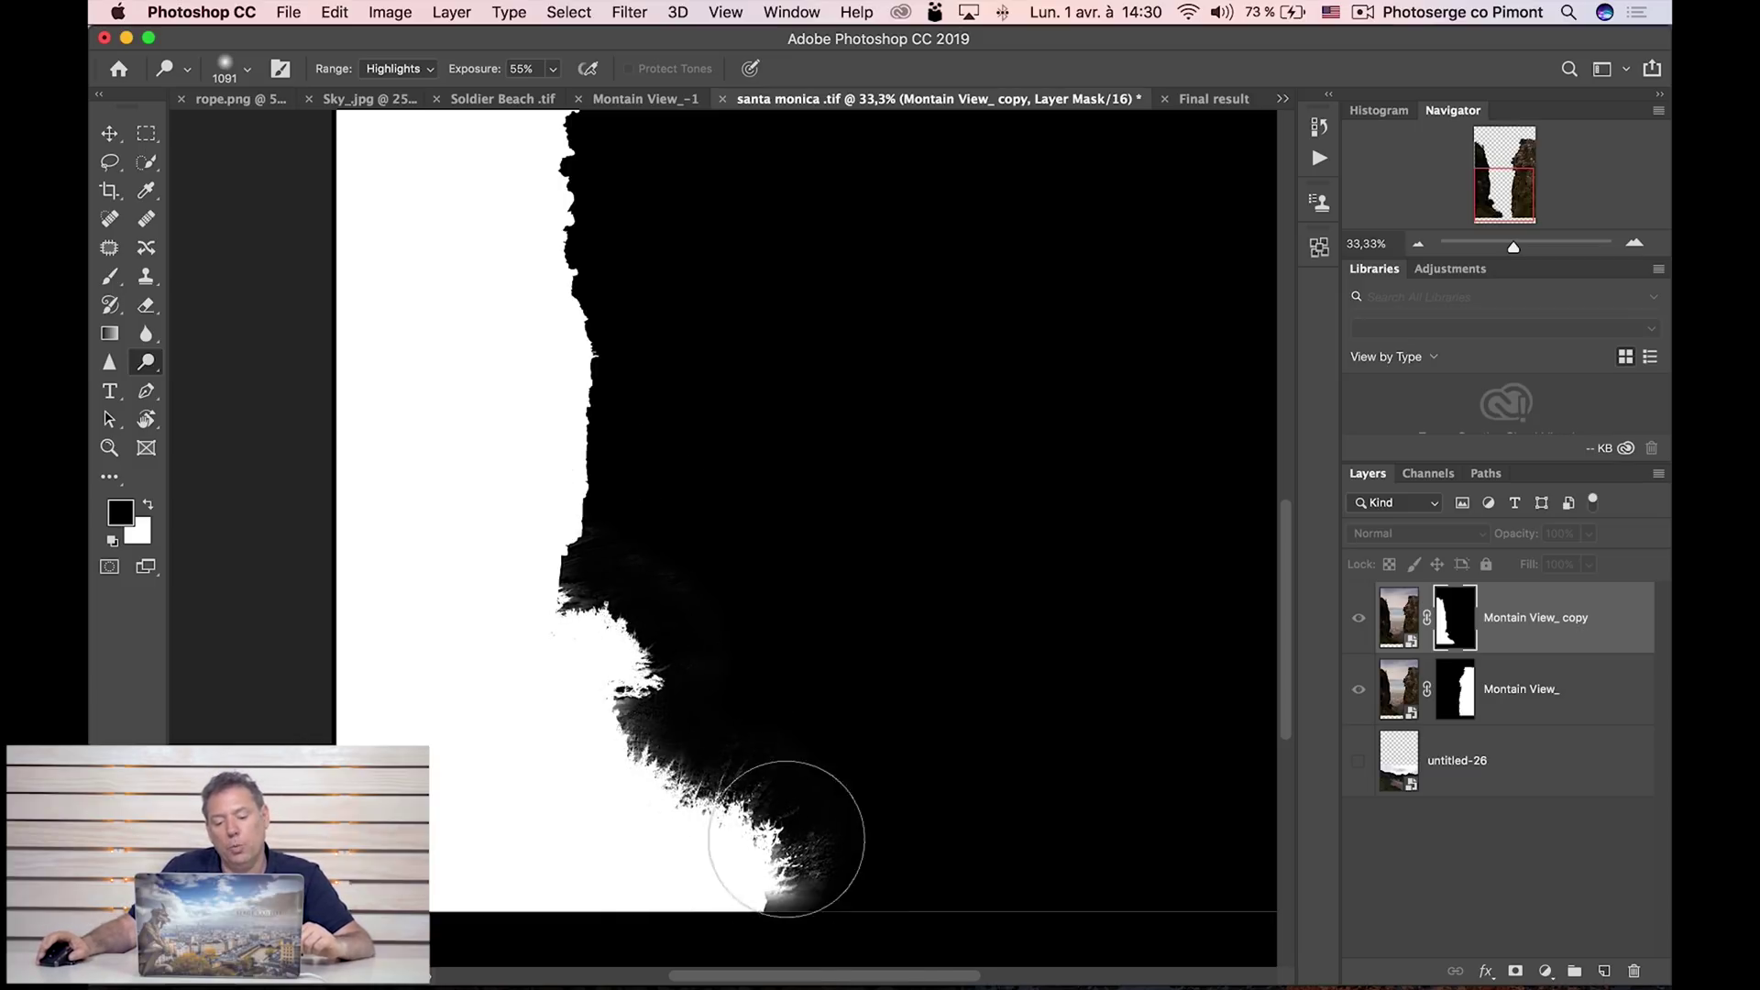
# Burn the remaining grey haze outside the bushes in the mask at 50% exposure, first with Midtones and again with the Shadows range.
pyautogui.click(134, 369)
pyautogui.click(225, 381)
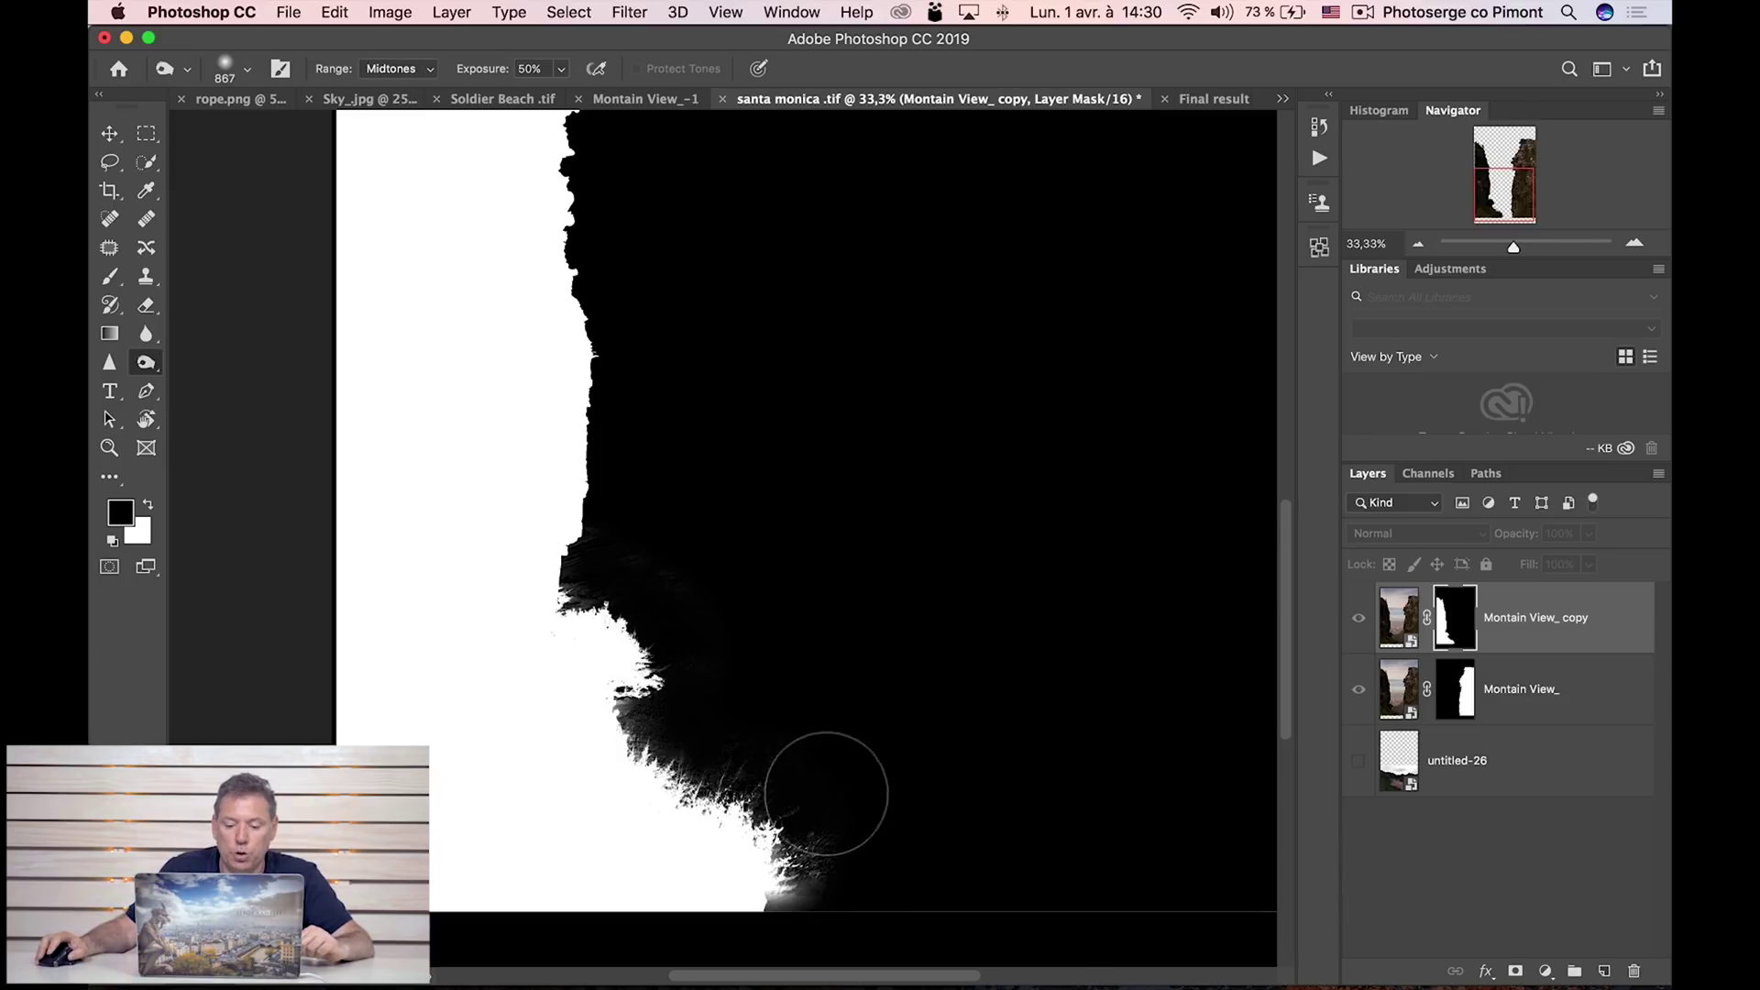
pyautogui.moveTo(817, 878)
pyautogui.mouseDown()
pyautogui.moveTo(629, 693)
pyautogui.moveTo(858, 882)
pyautogui.moveTo(774, 779)
pyautogui.moveTo(806, 876)
pyautogui.mouseUp()
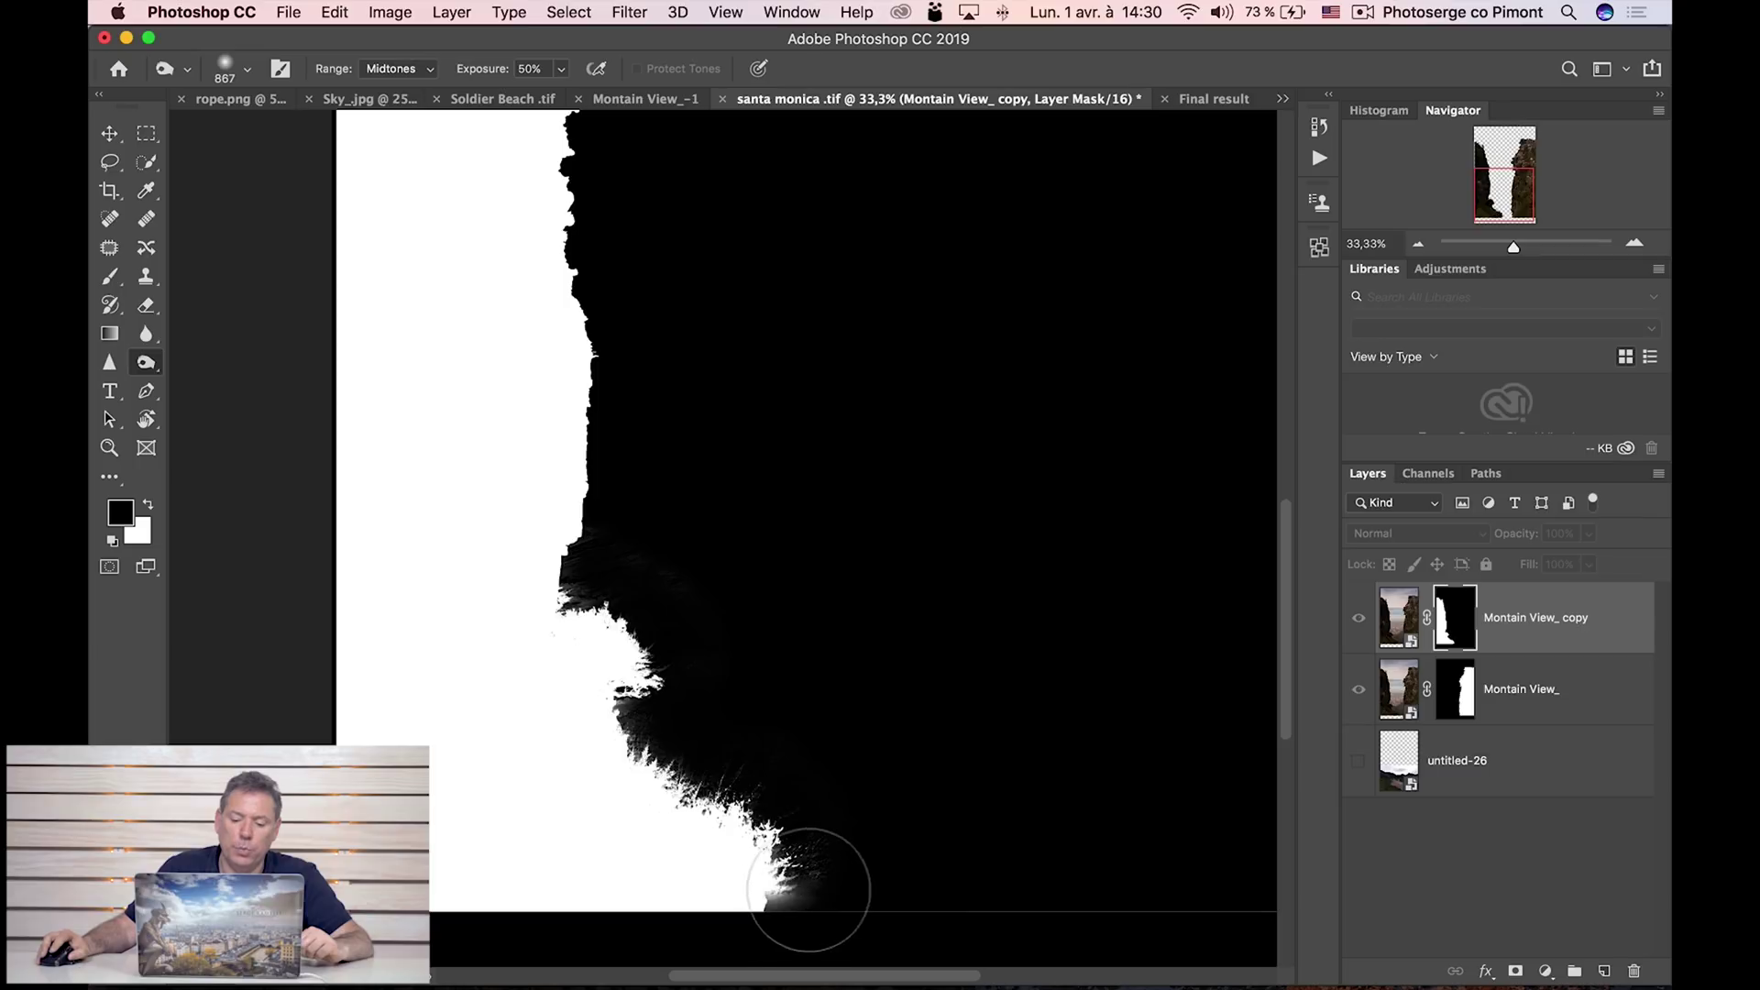
pyautogui.click(427, 70)
pyautogui.click(423, 52)
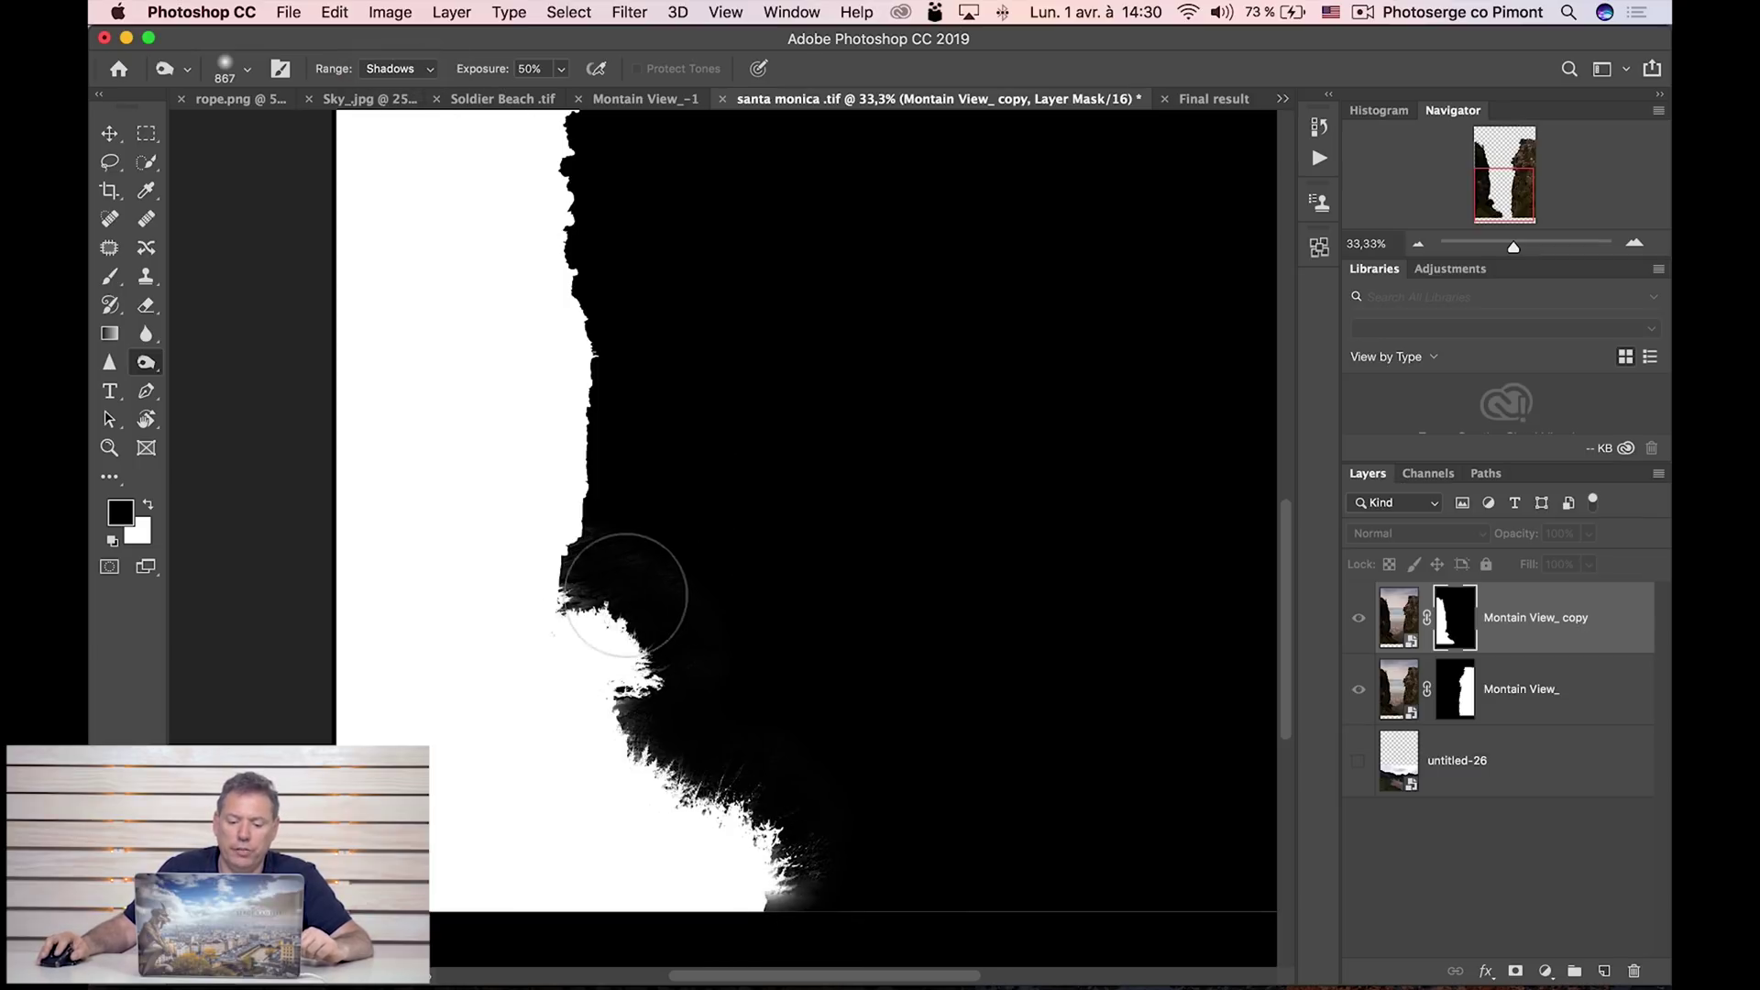
pyautogui.moveTo(786, 870); pyautogui.dragTo(782, 872)
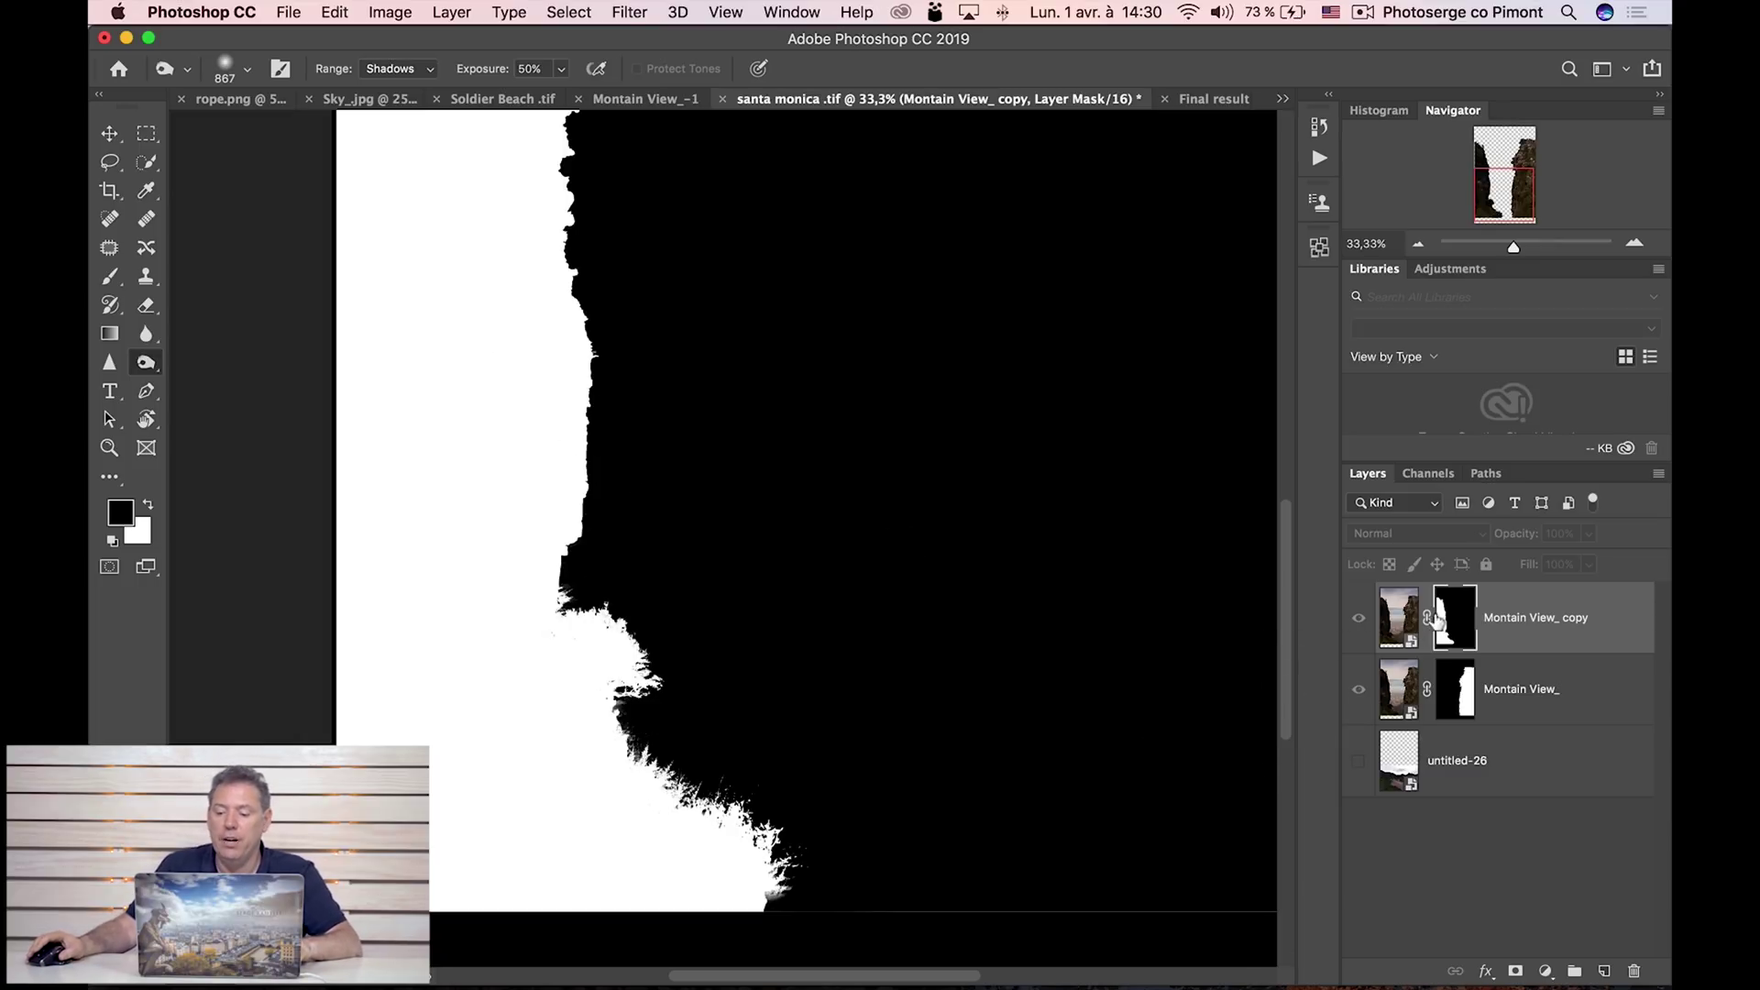
# Leave the mask view and move the Montain View_ copy cliff slightly left to close the gap along the canvas edge.
pyautogui.click(1410, 620)
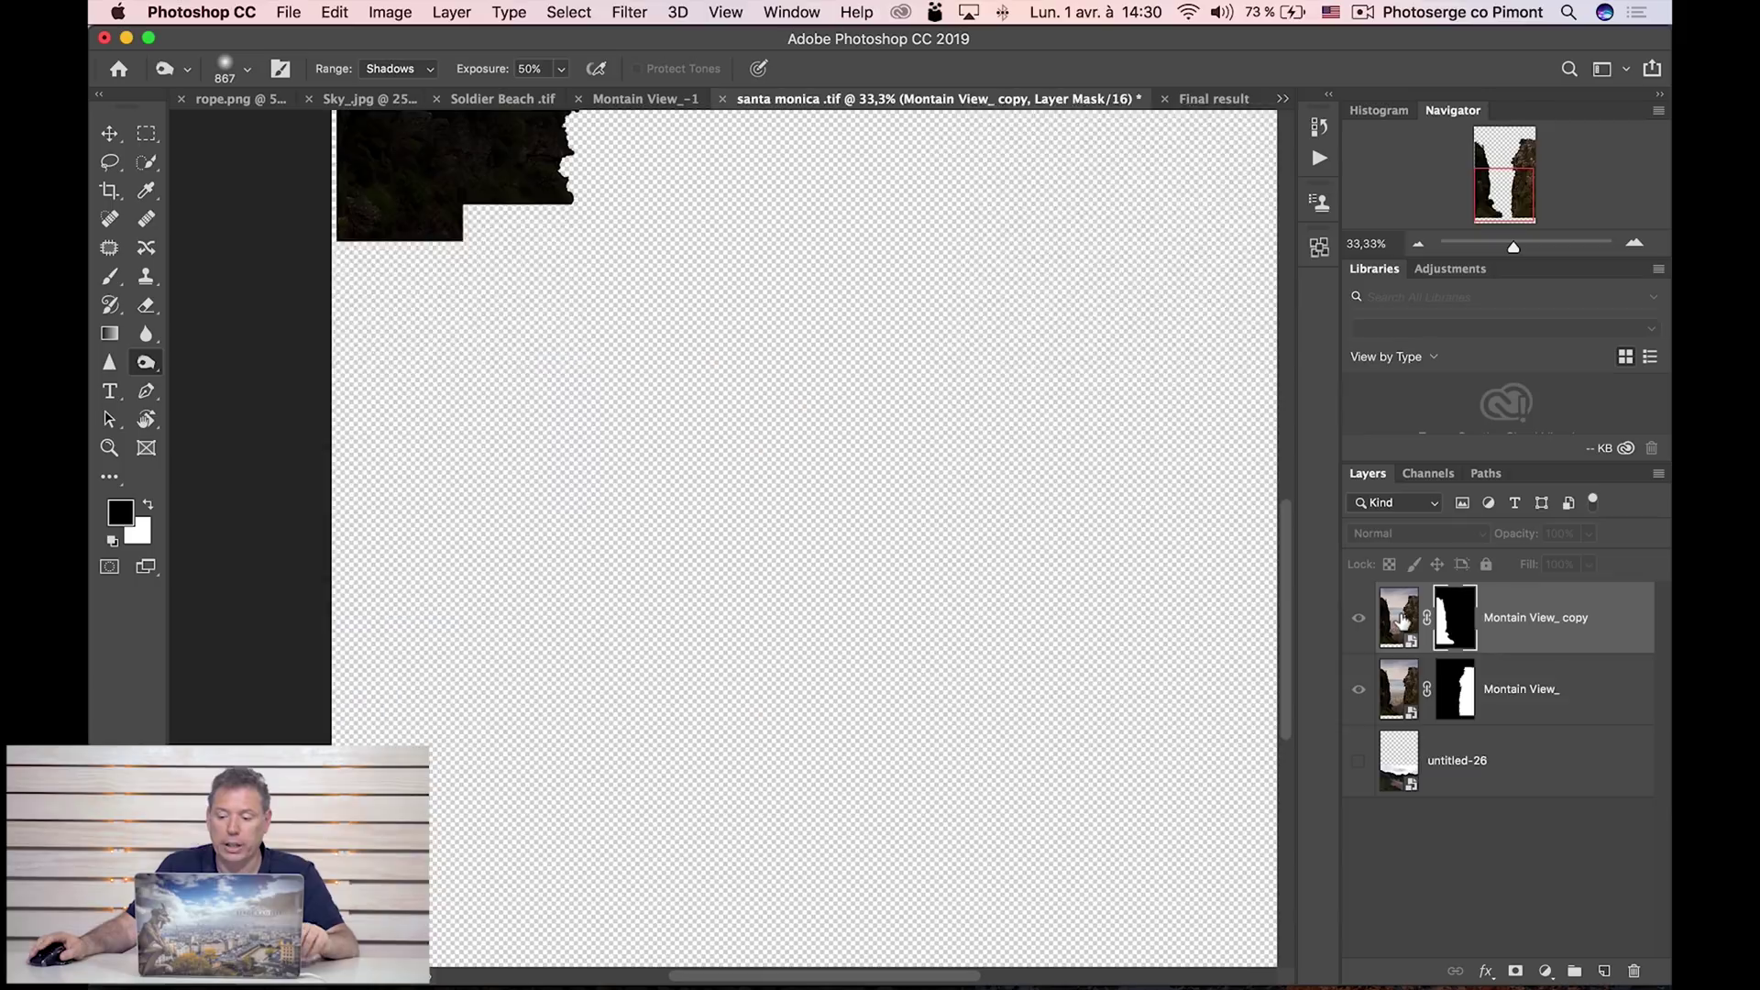
pyautogui.press('z')
pyautogui.keyDown('alt'); pyautogui.click(762, 394); pyautogui.keyUp('alt')
pyautogui.keyDown('alt'); pyautogui.click(755, 375); pyautogui.keyUp('alt')
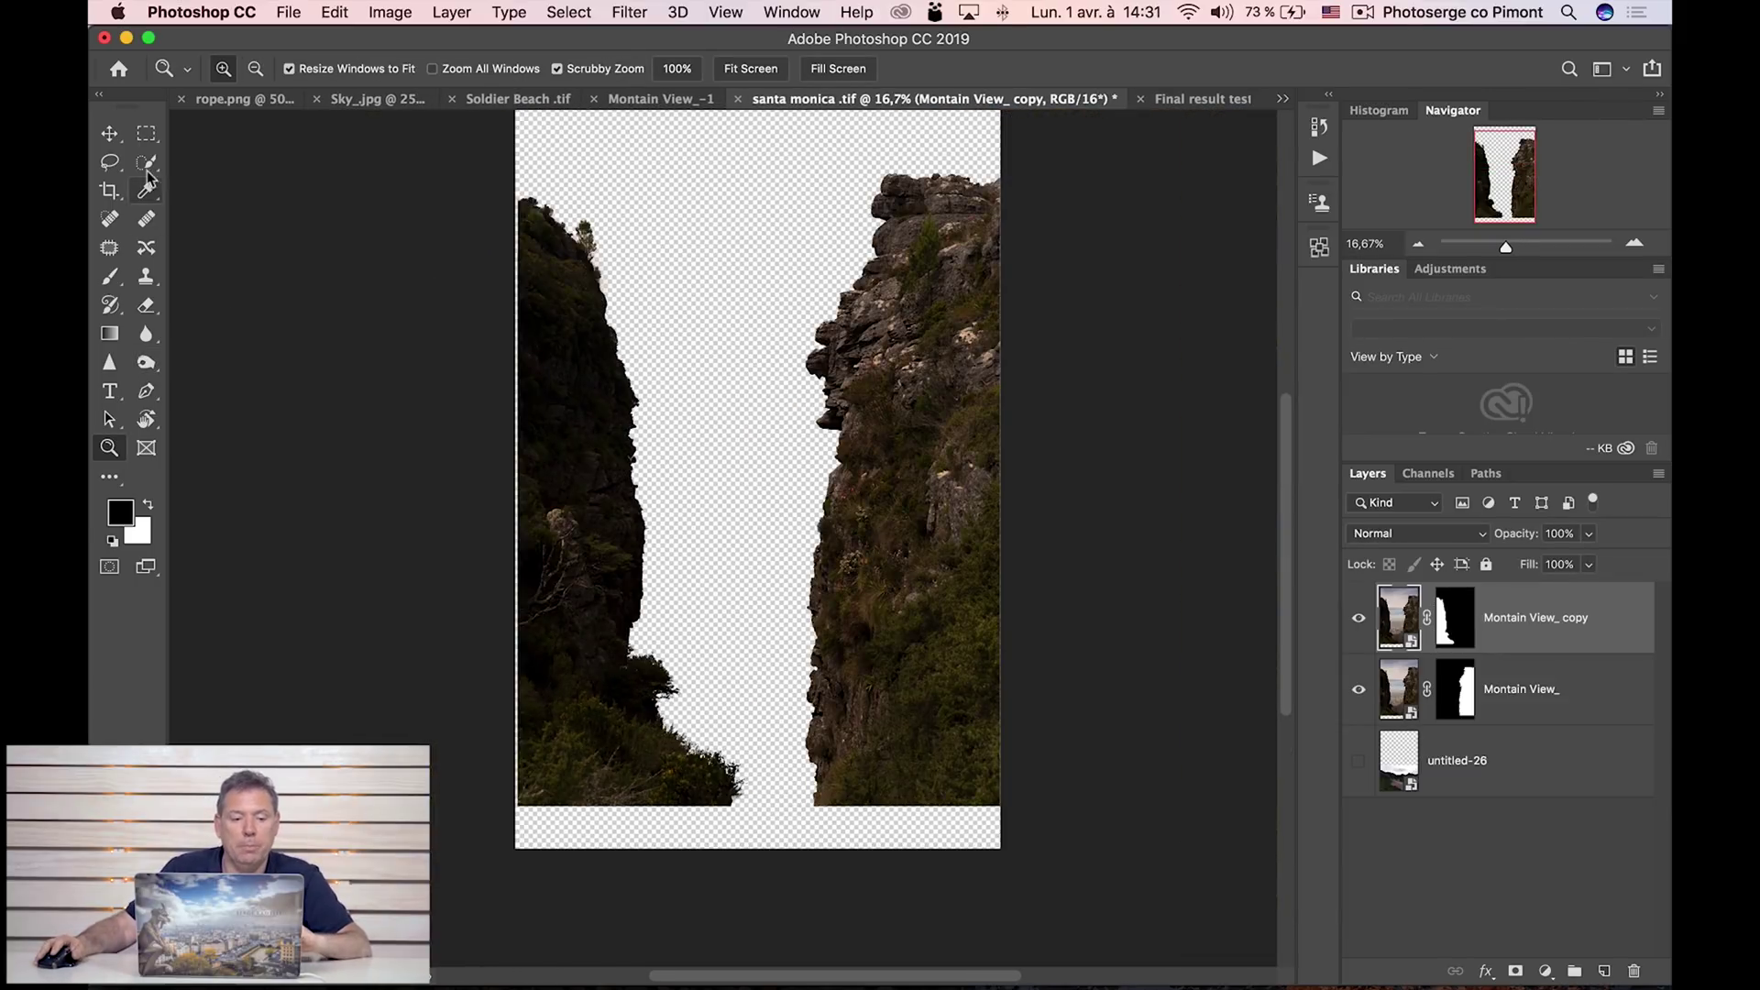
pyautogui.click(109, 134)
pyautogui.moveTo(587, 561); pyautogui.dragTo(584, 561)
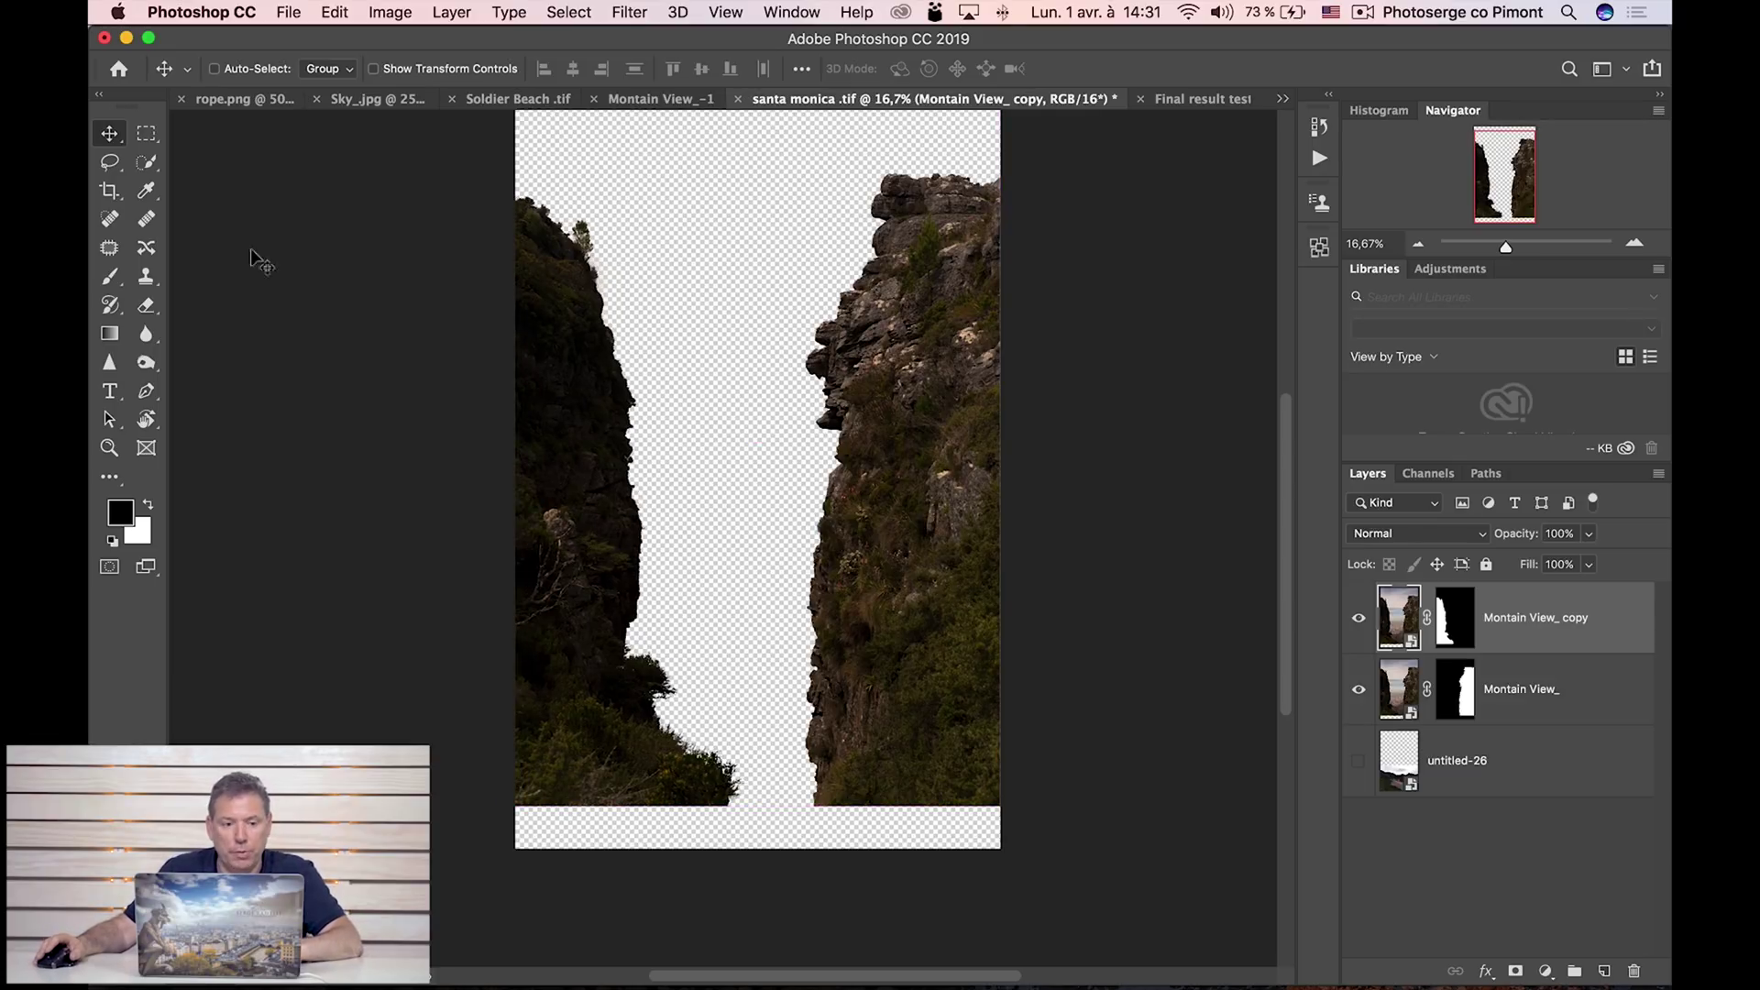
# Crop the canvas to a 4:5 ratio, extending the frame slightly beyond the cliffs on all sides, without deleting cropped pixels.
pyautogui.click(110, 192)
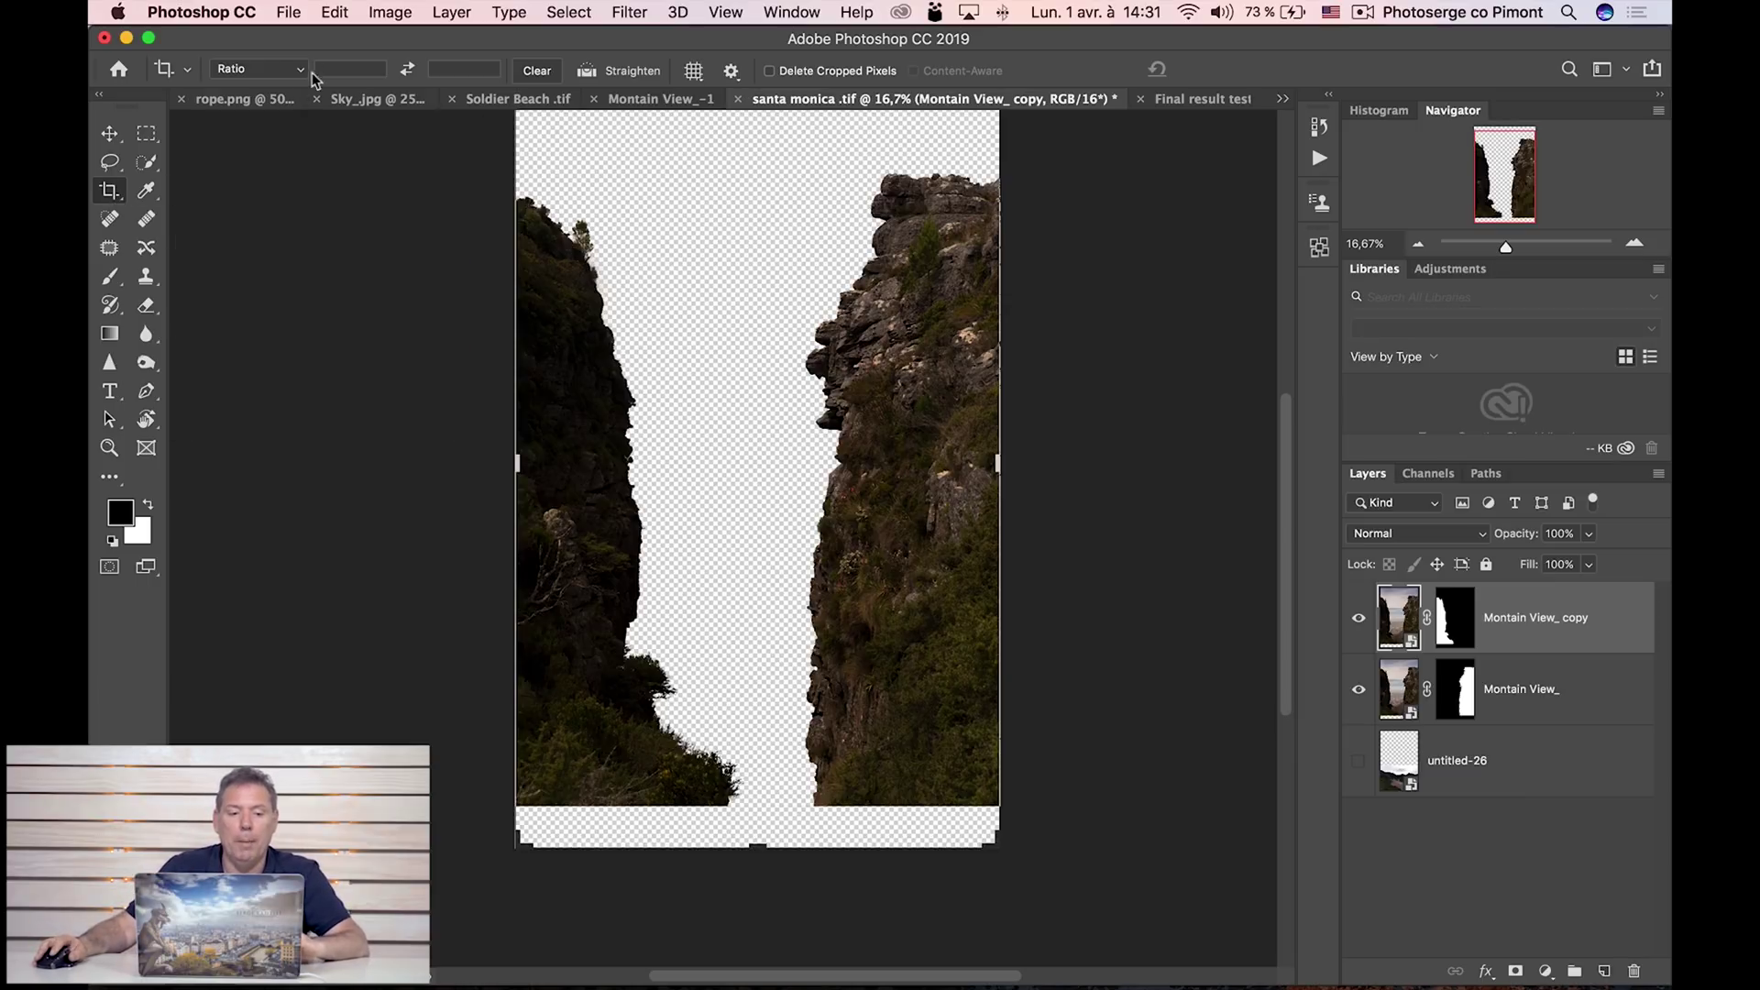
pyautogui.write('4')
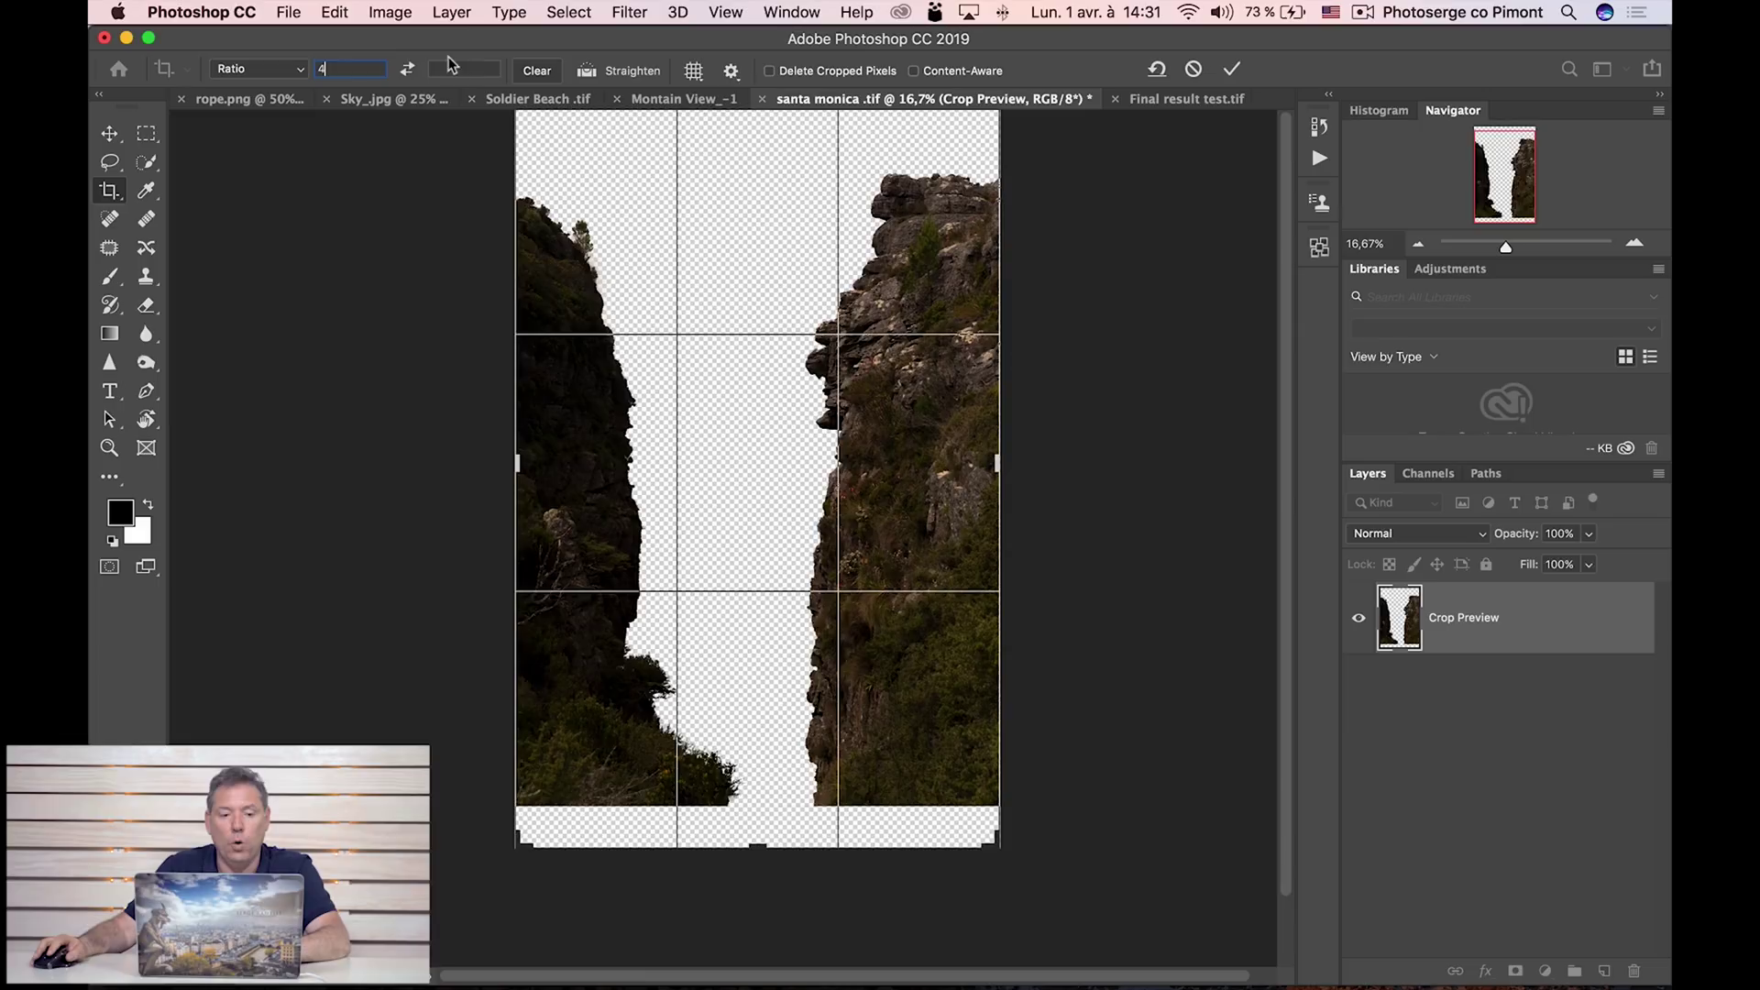
pyautogui.write('5')
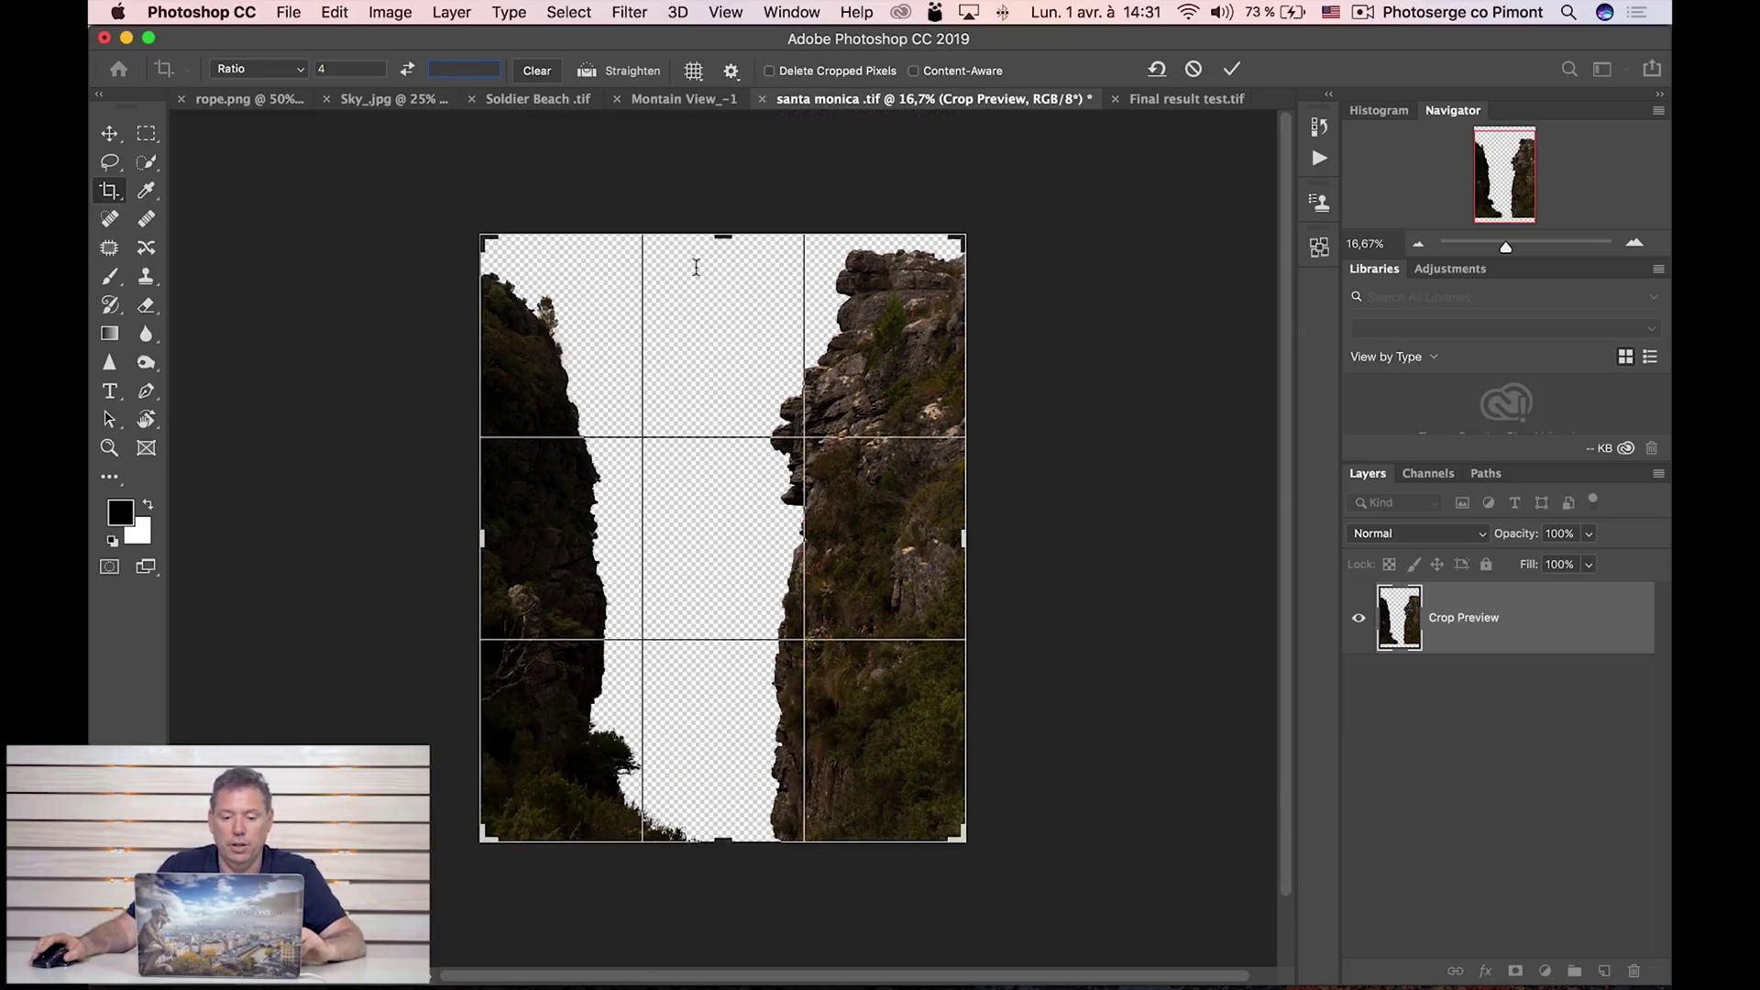
pyautogui.moveTo(714, 839); pyautogui.dragTo(719, 878)
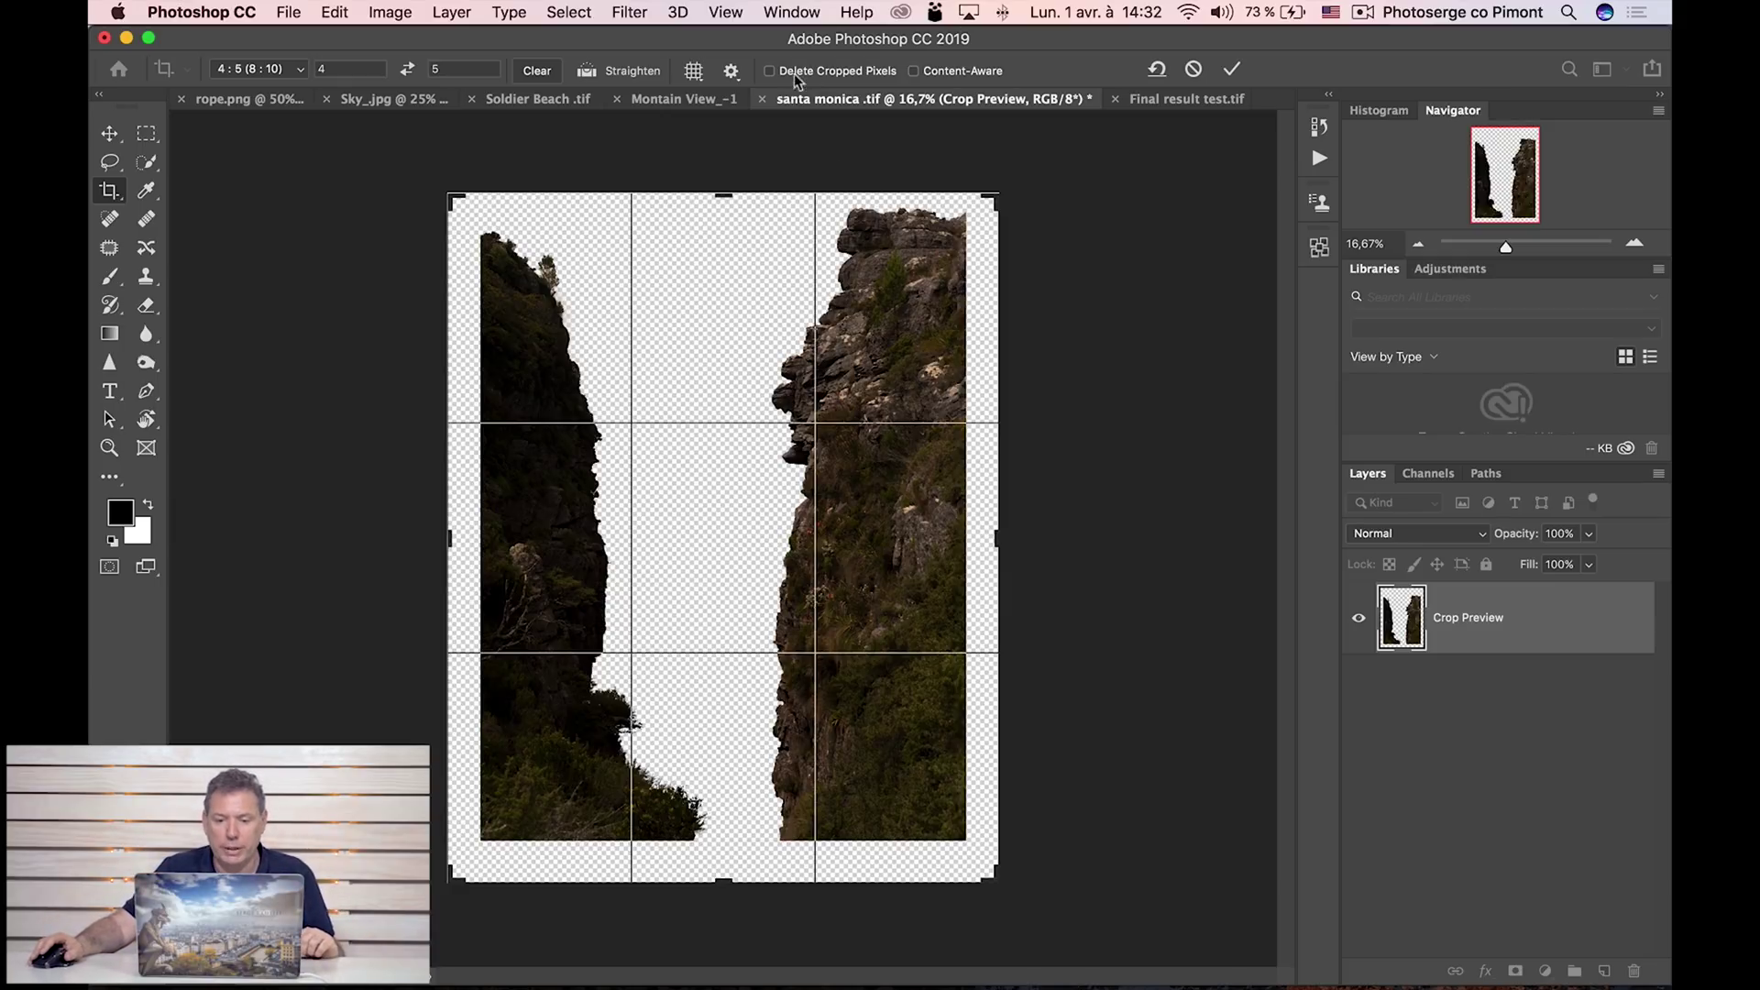
pyautogui.press('Return')
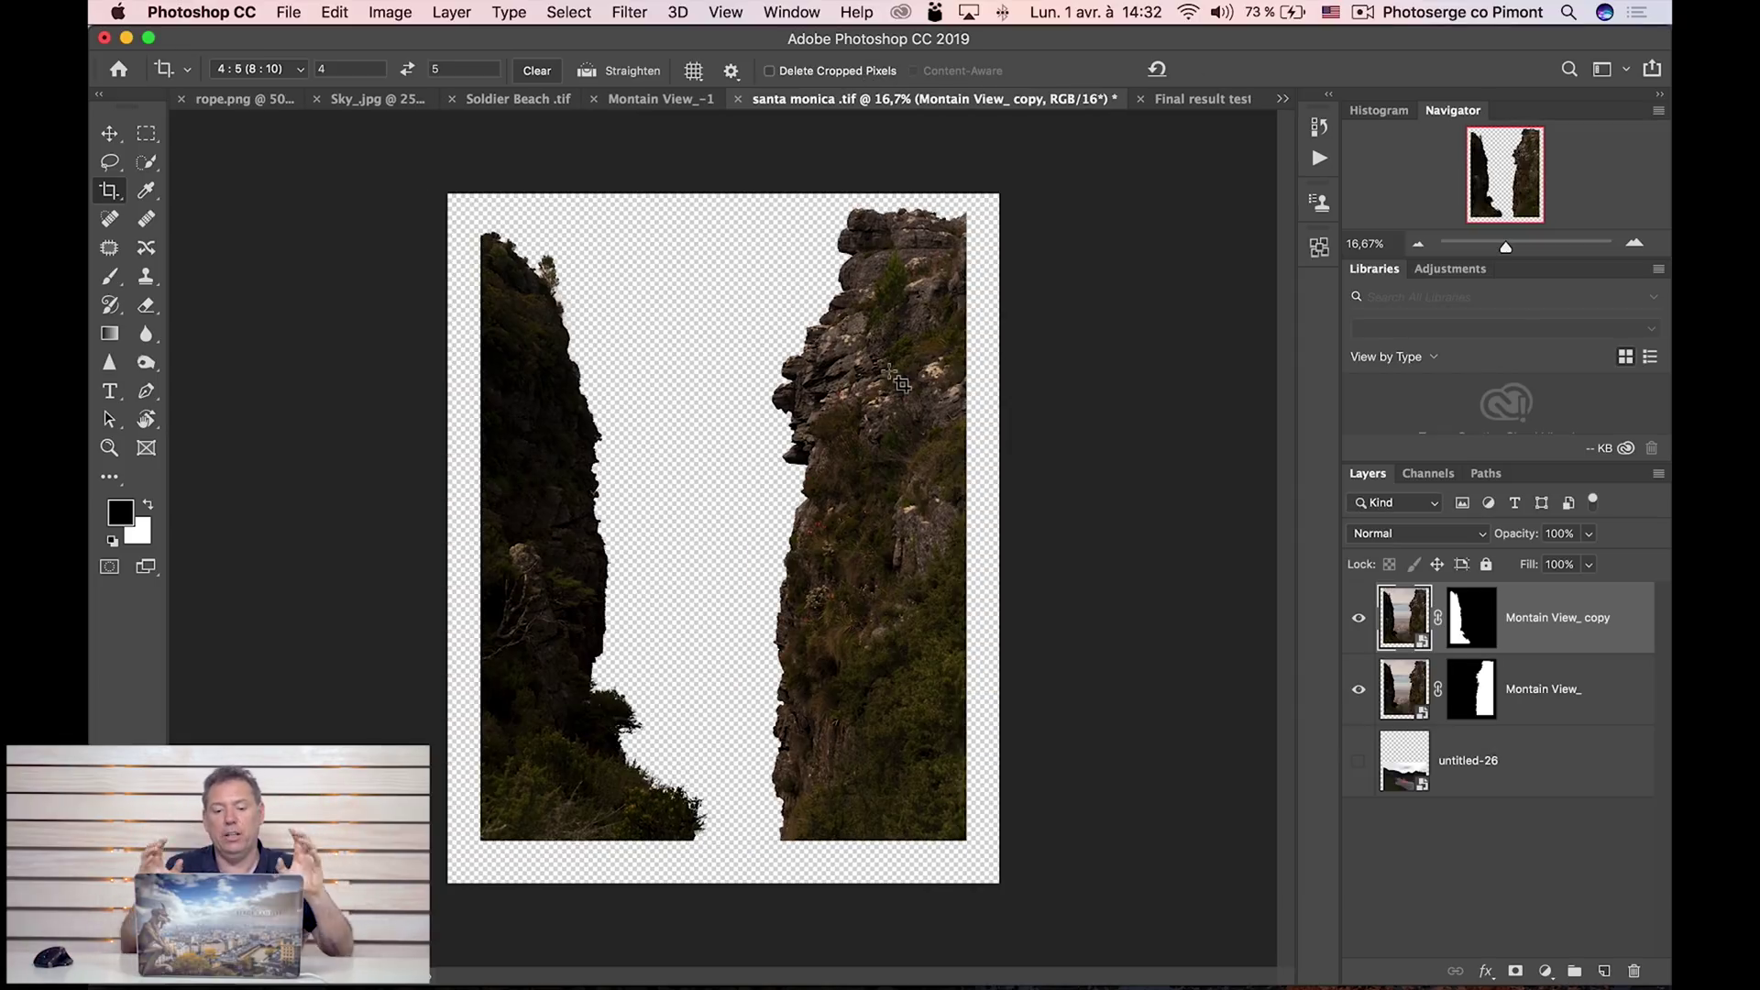
# Move the Montain View_ copy cliff to the canvas's lower-left corner and the Montain View_ cliff to its lower-right corner.
pyautogui.click(110, 133)
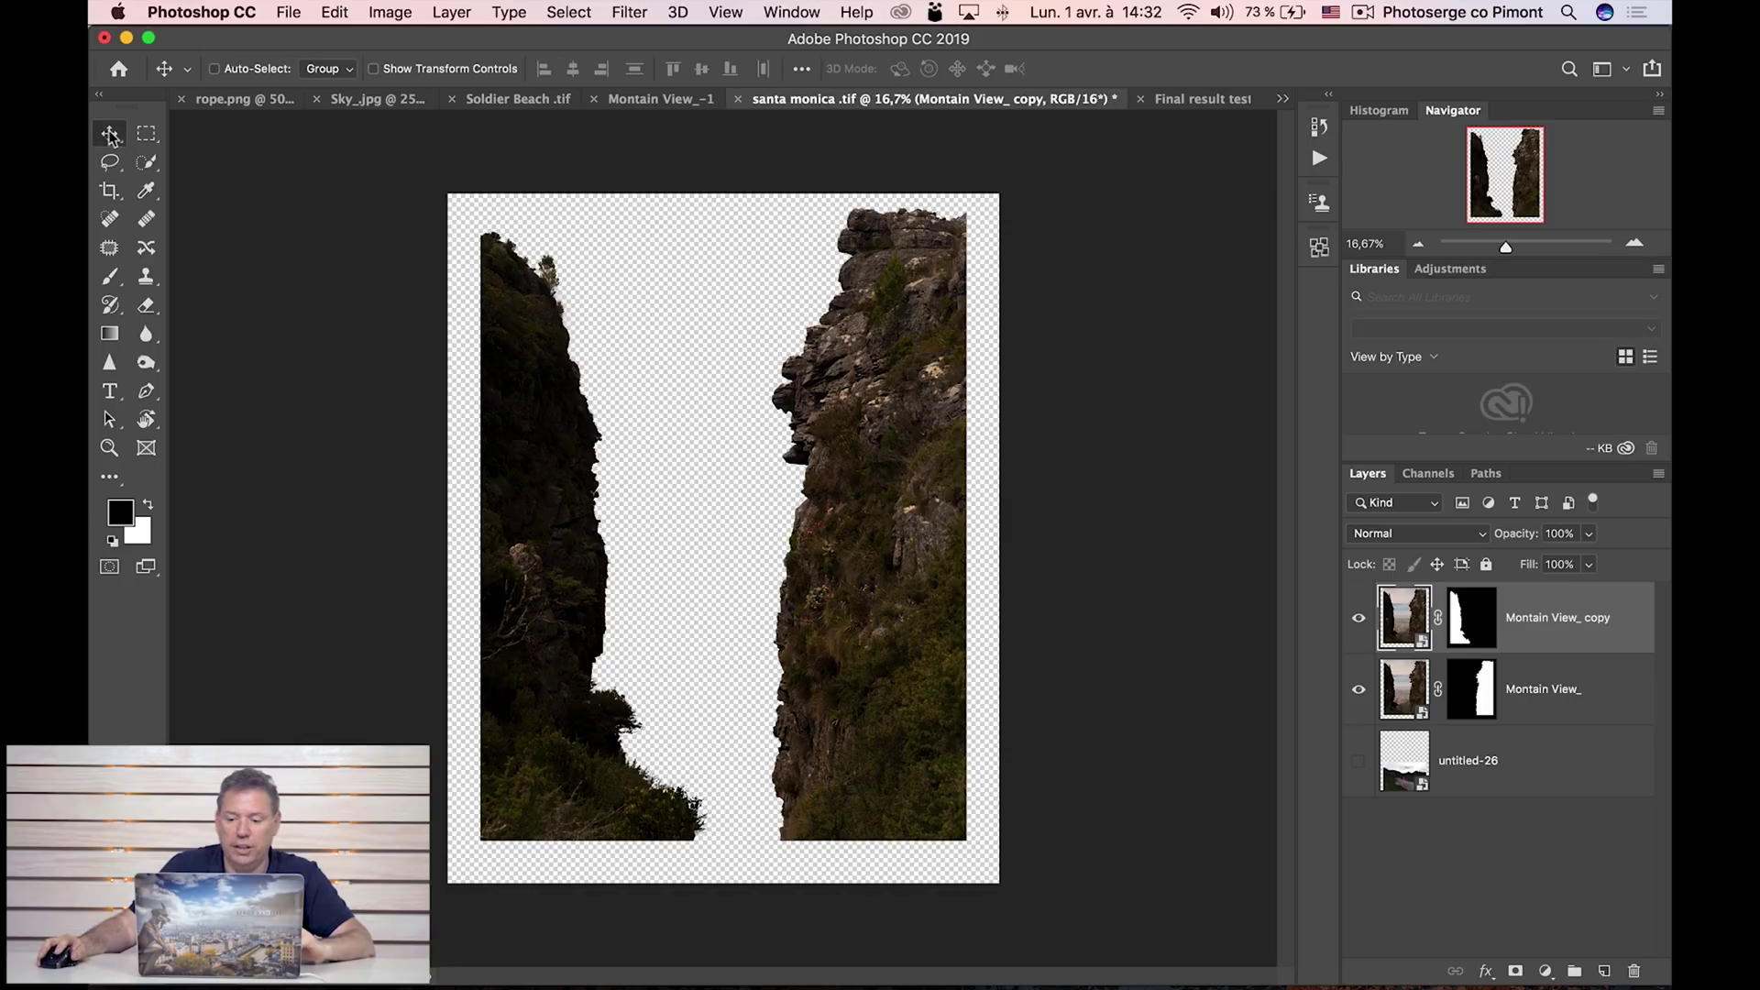
pyautogui.moveTo(553, 587); pyautogui.dragTo(515, 622)
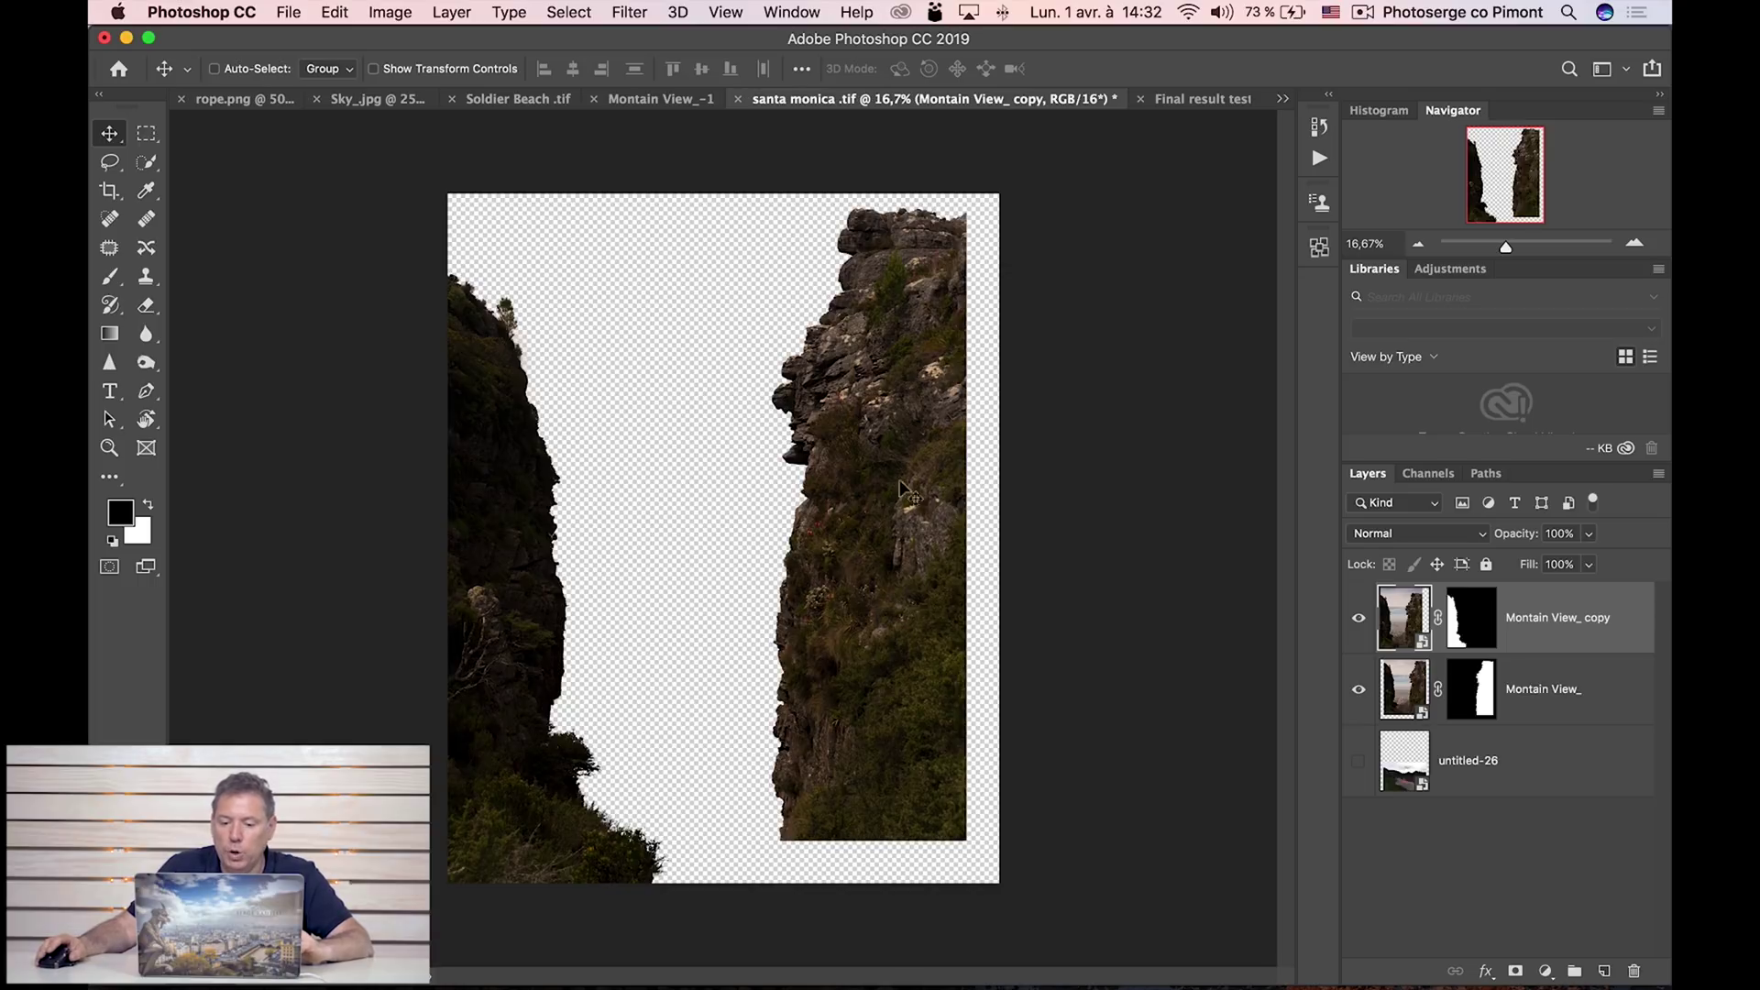
pyautogui.click(1606, 682)
pyautogui.moveTo(927, 582); pyautogui.dragTo(947, 603)
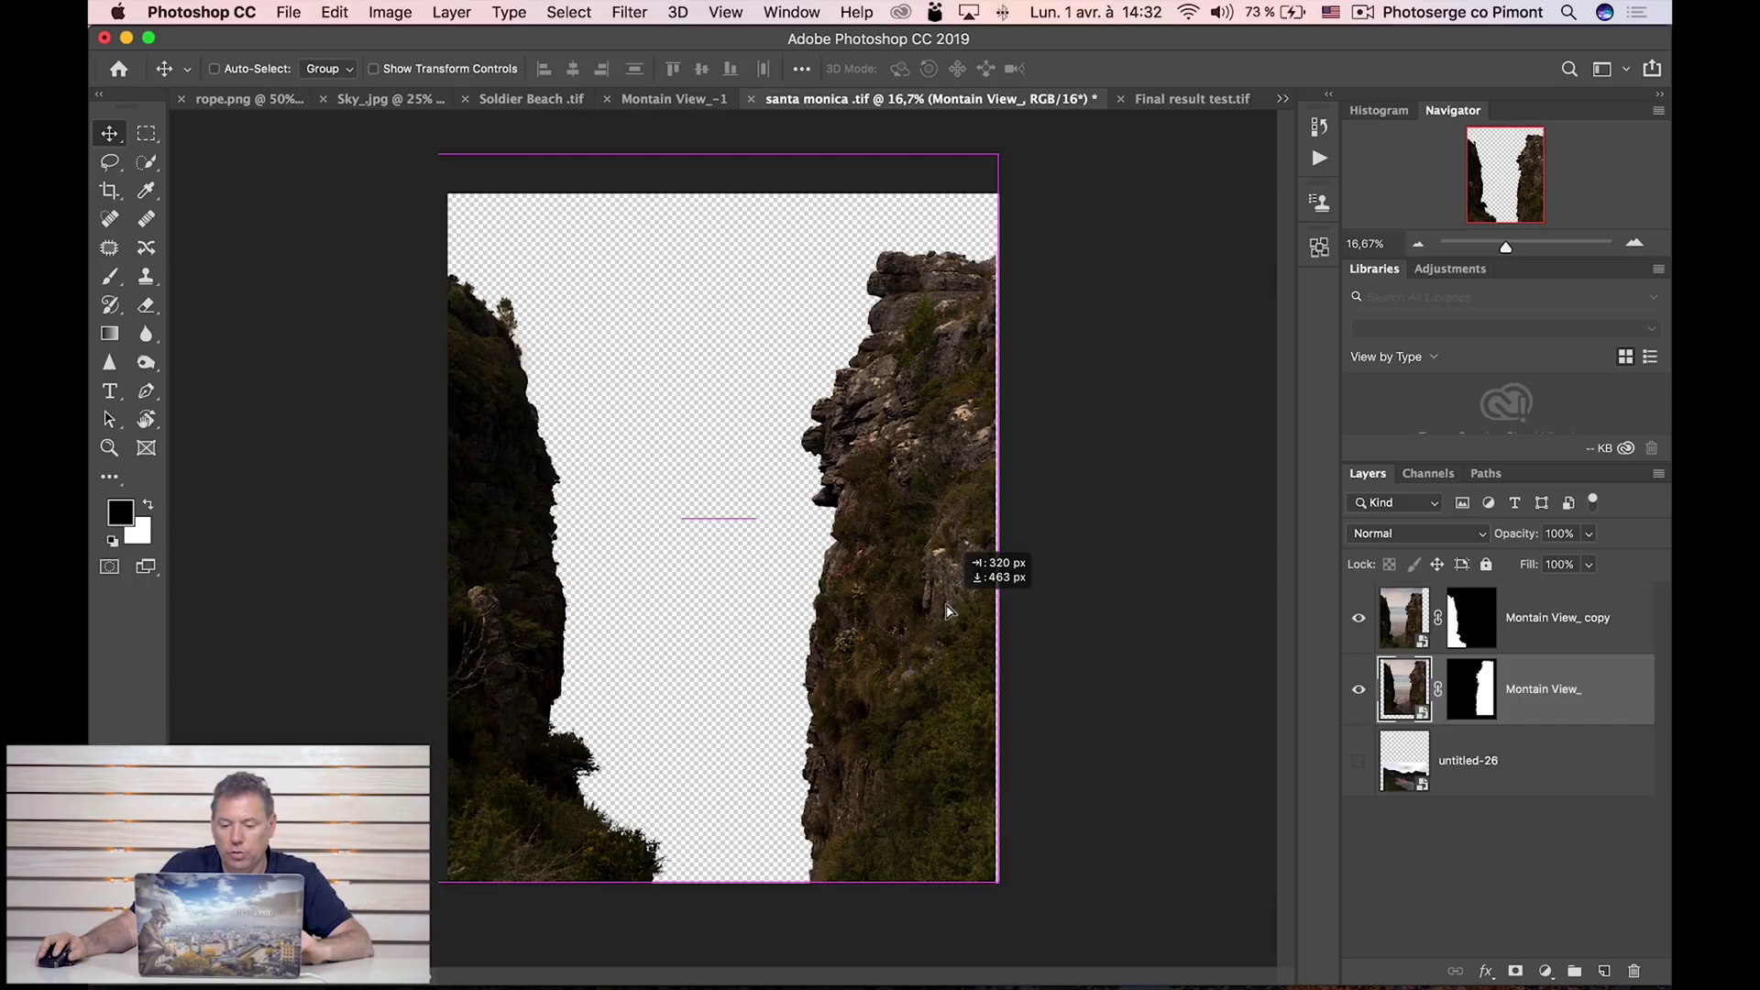
pyautogui.rightClick(914, 561)
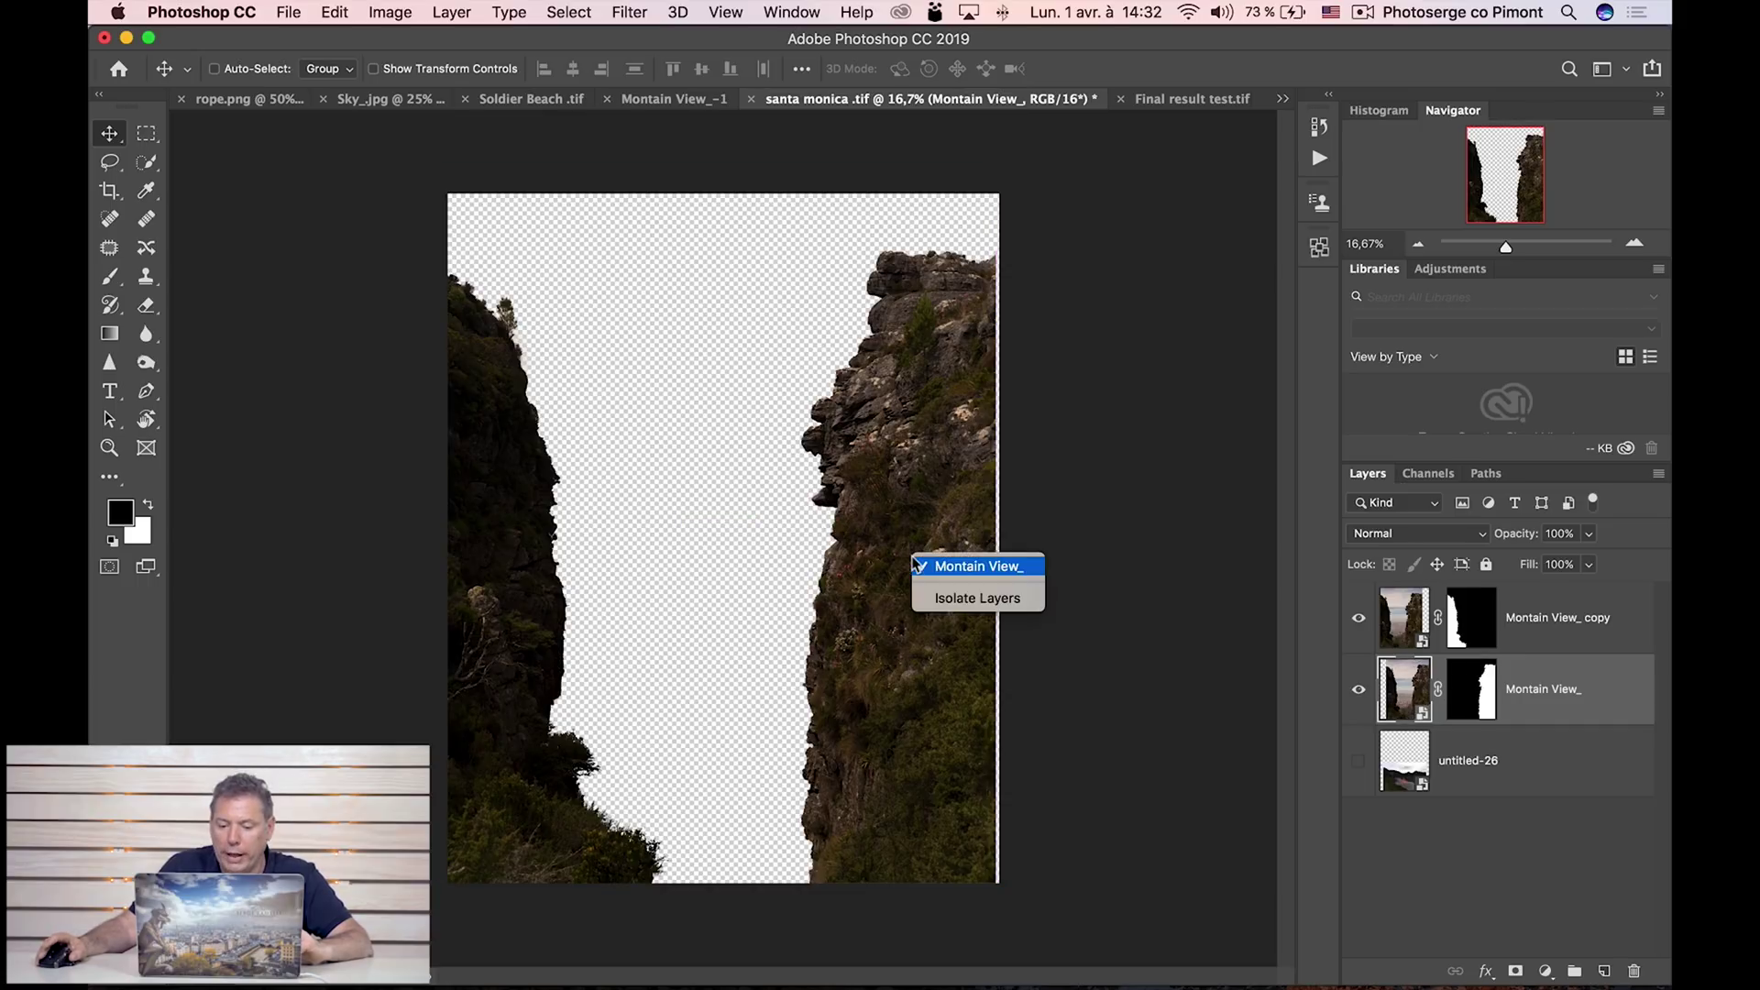
pyautogui.click(964, 567)
pyautogui.moveTo(926, 510)
pyautogui.mouseDown()
pyautogui.moveTo(930, 537)
pyautogui.moveTo(924, 514)
pyautogui.mouseUp()
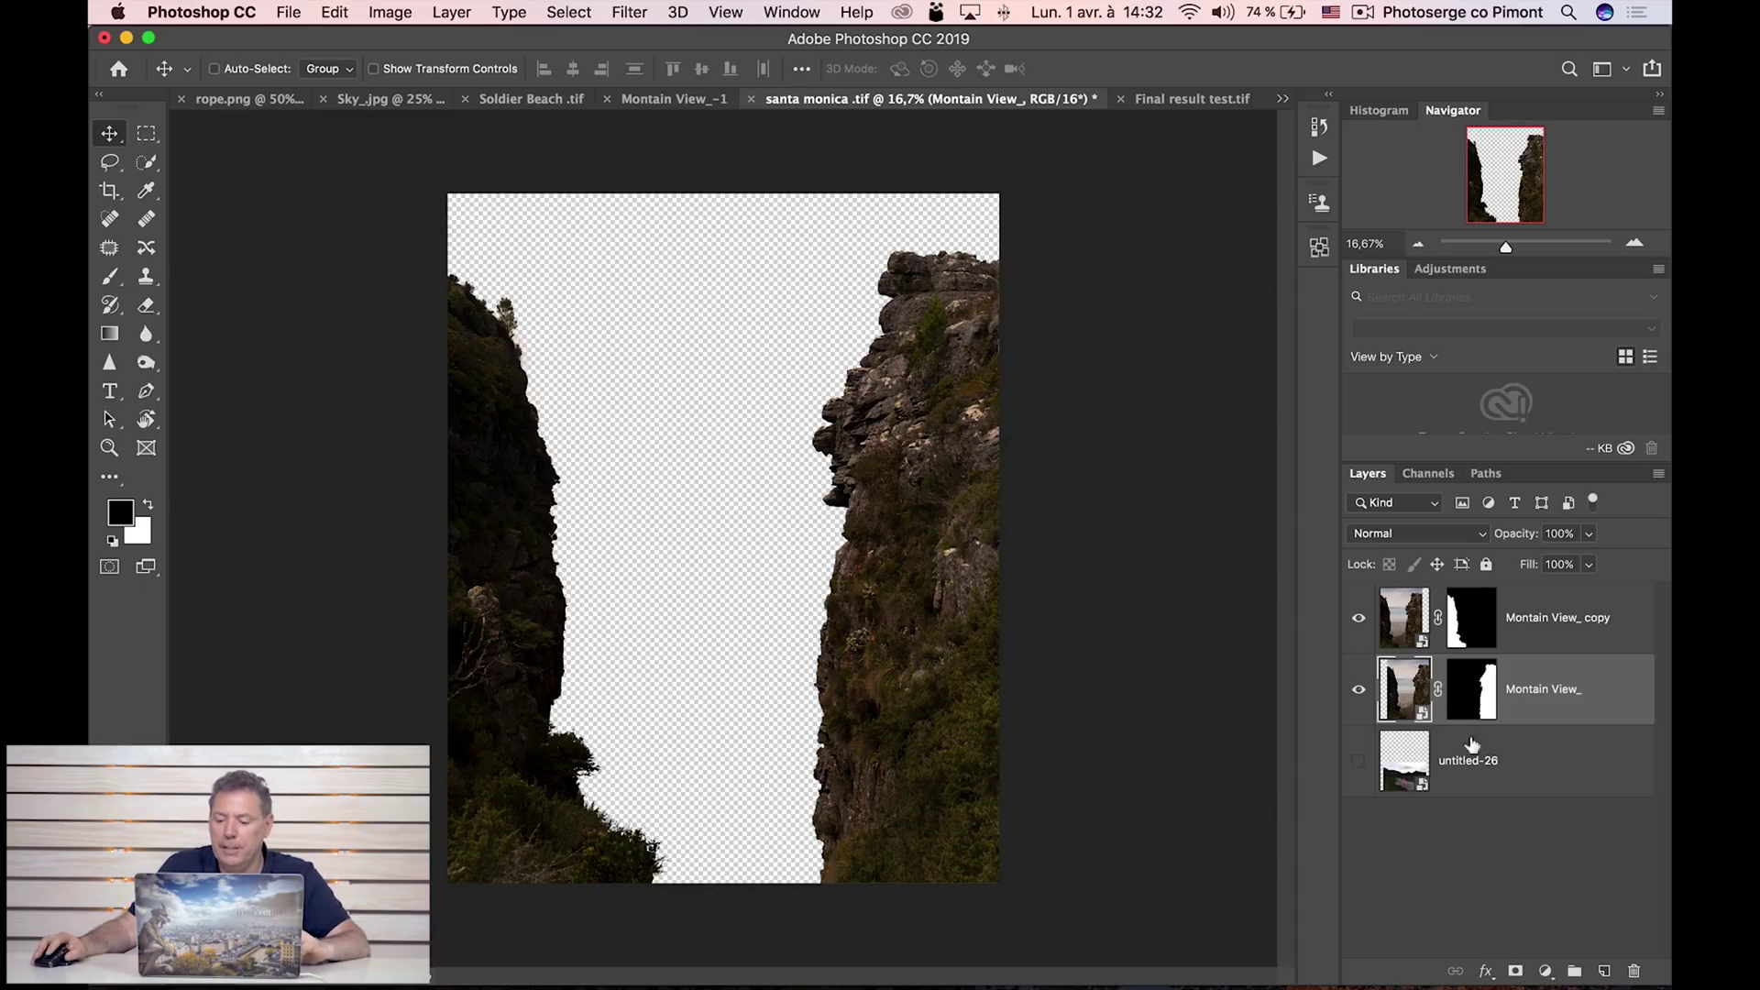
# Show the untitled-26 river layer, hide both Montain View cliff layers and make untitled-26 the active layer.
pyautogui.click(1358, 762)
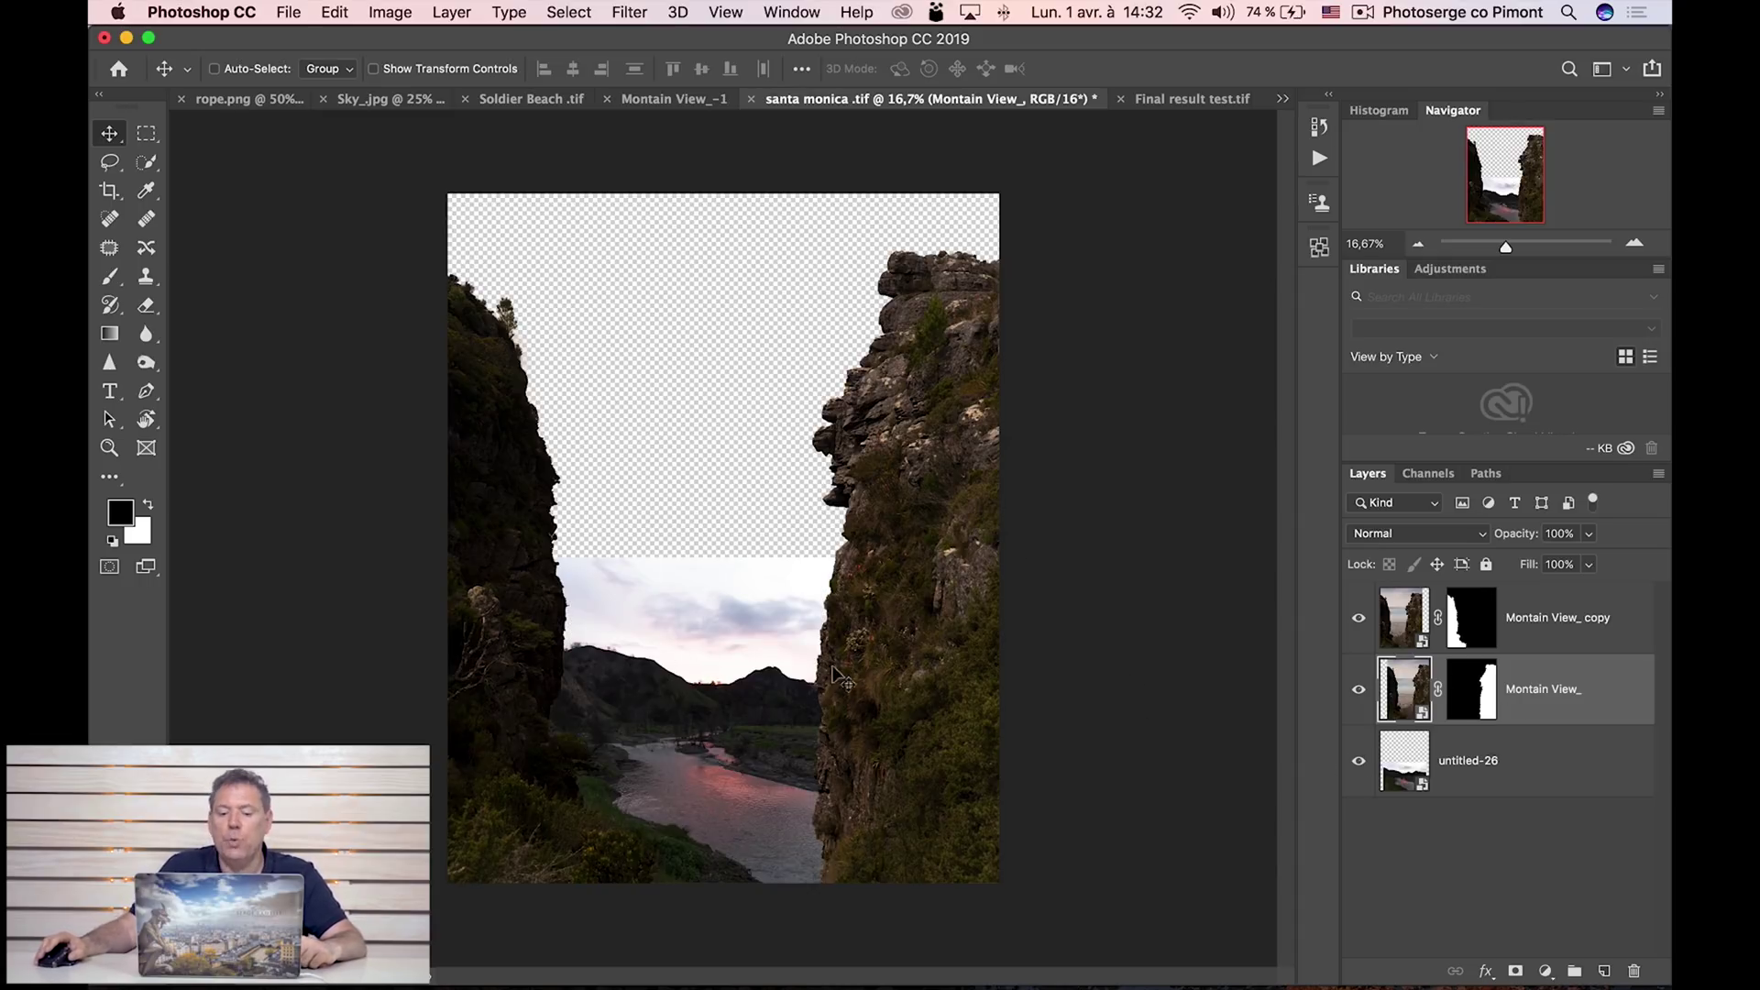
pyautogui.click(1359, 619)
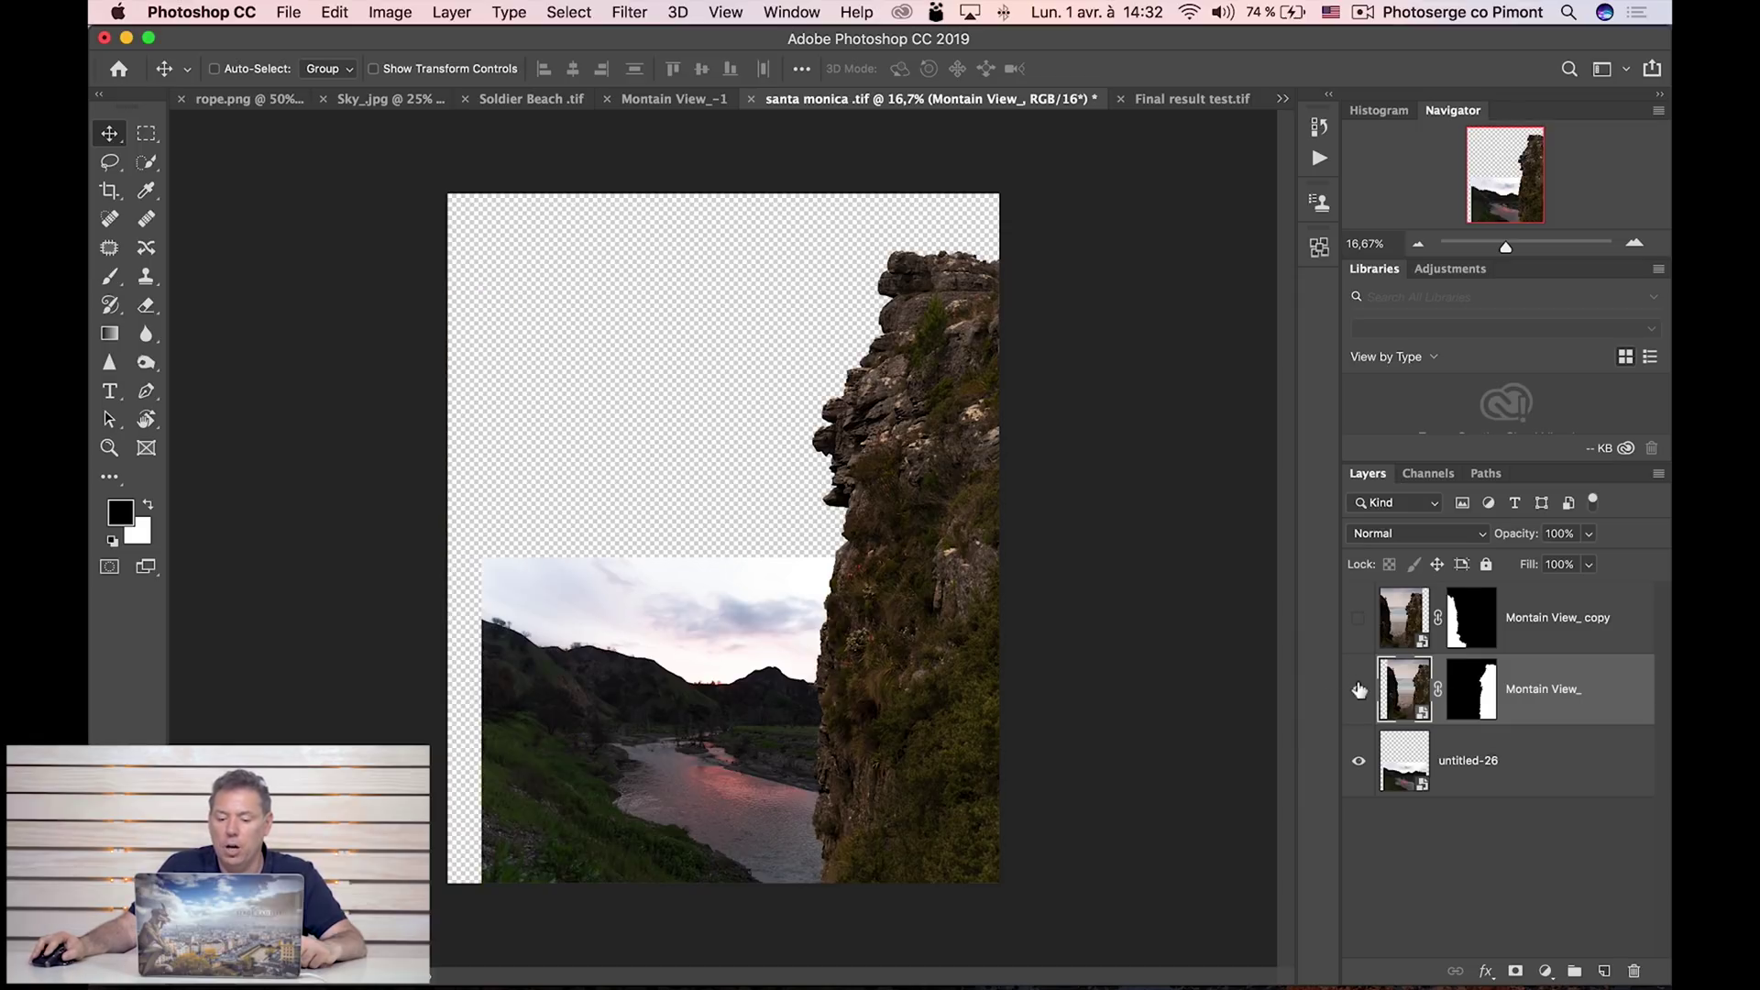
pyautogui.click(1359, 690)
pyautogui.click(1382, 745)
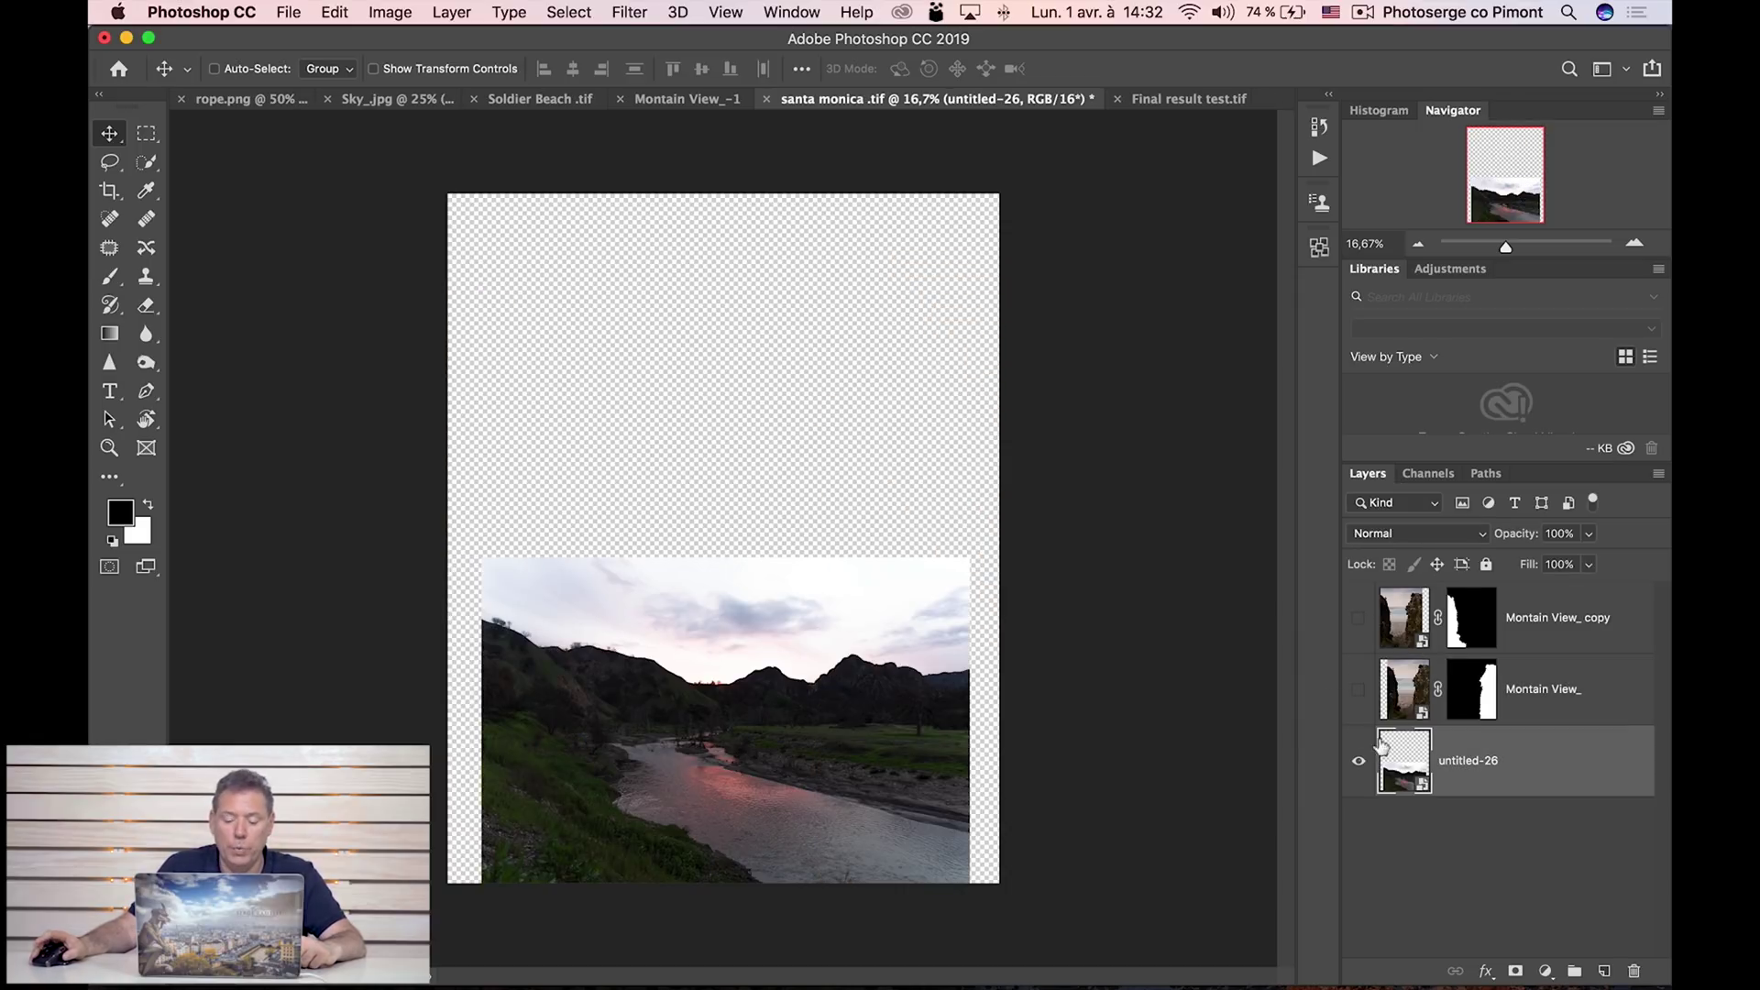
# Select the whole sky above the hills on untitled-26 with the Quick Selection tool at brush size 216.
pyautogui.press('z')
pyautogui.click(664, 619)
pyautogui.click(663, 620)
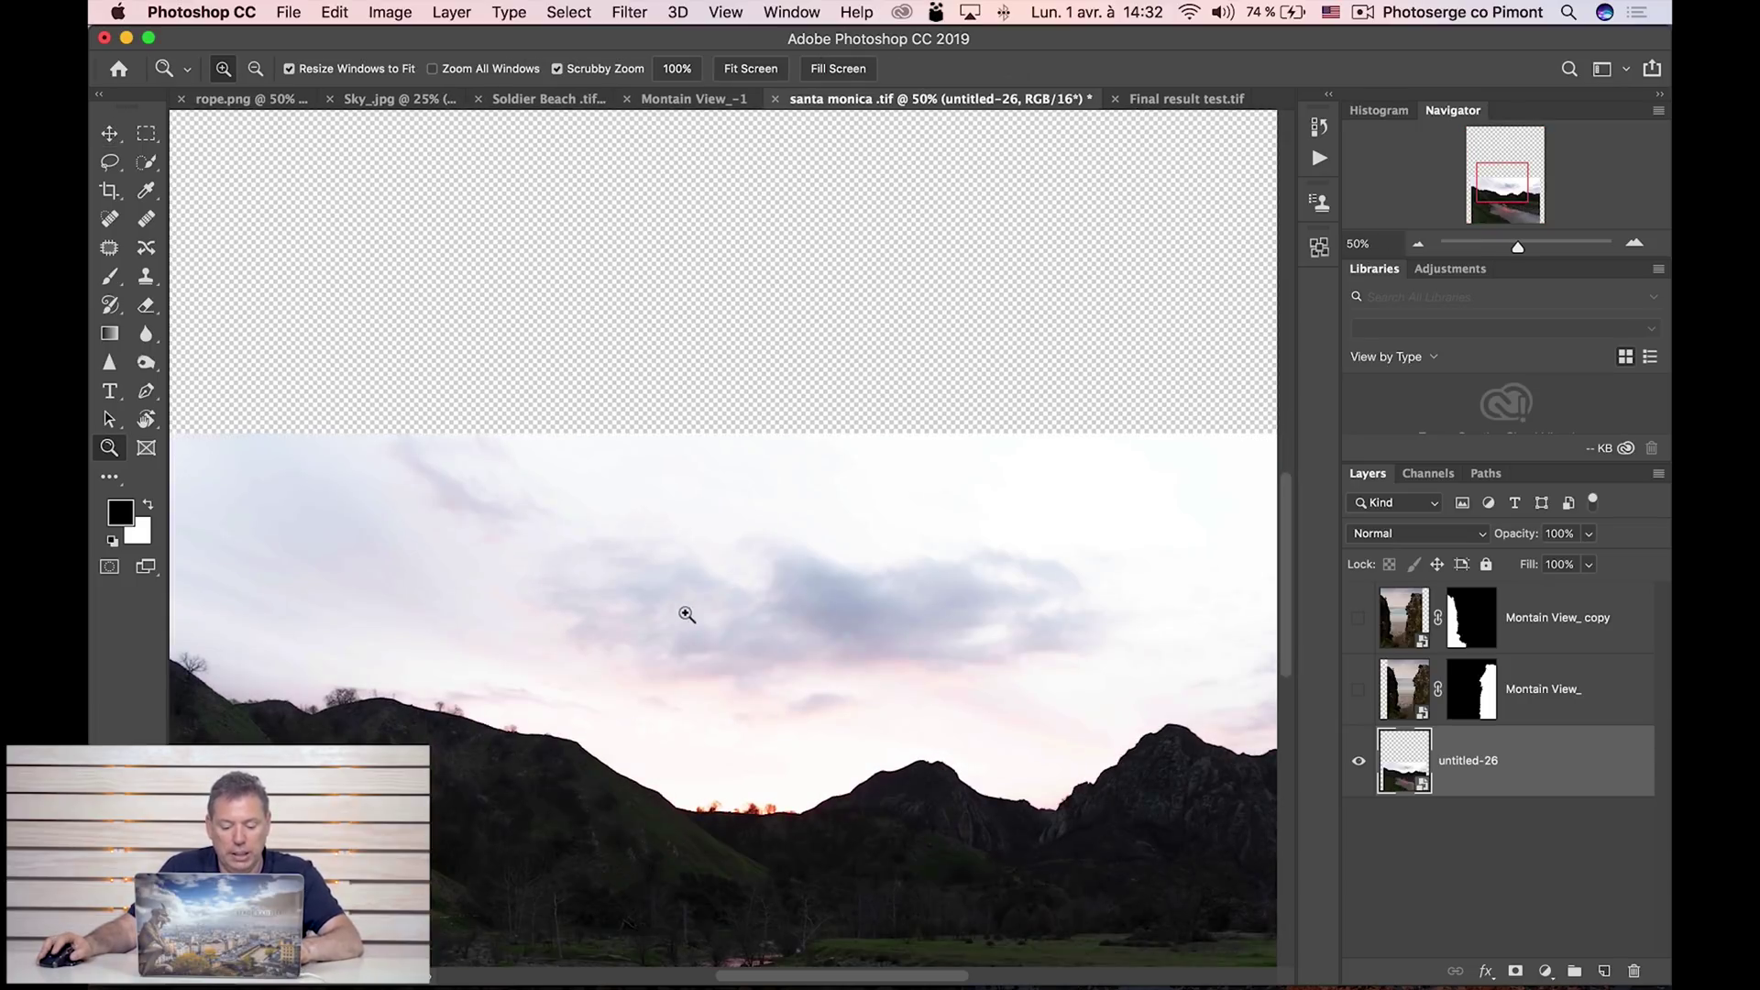
pyautogui.keyDown('alt'); pyautogui.click(689, 605); pyautogui.keyUp('alt')
pyautogui.click(146, 163)
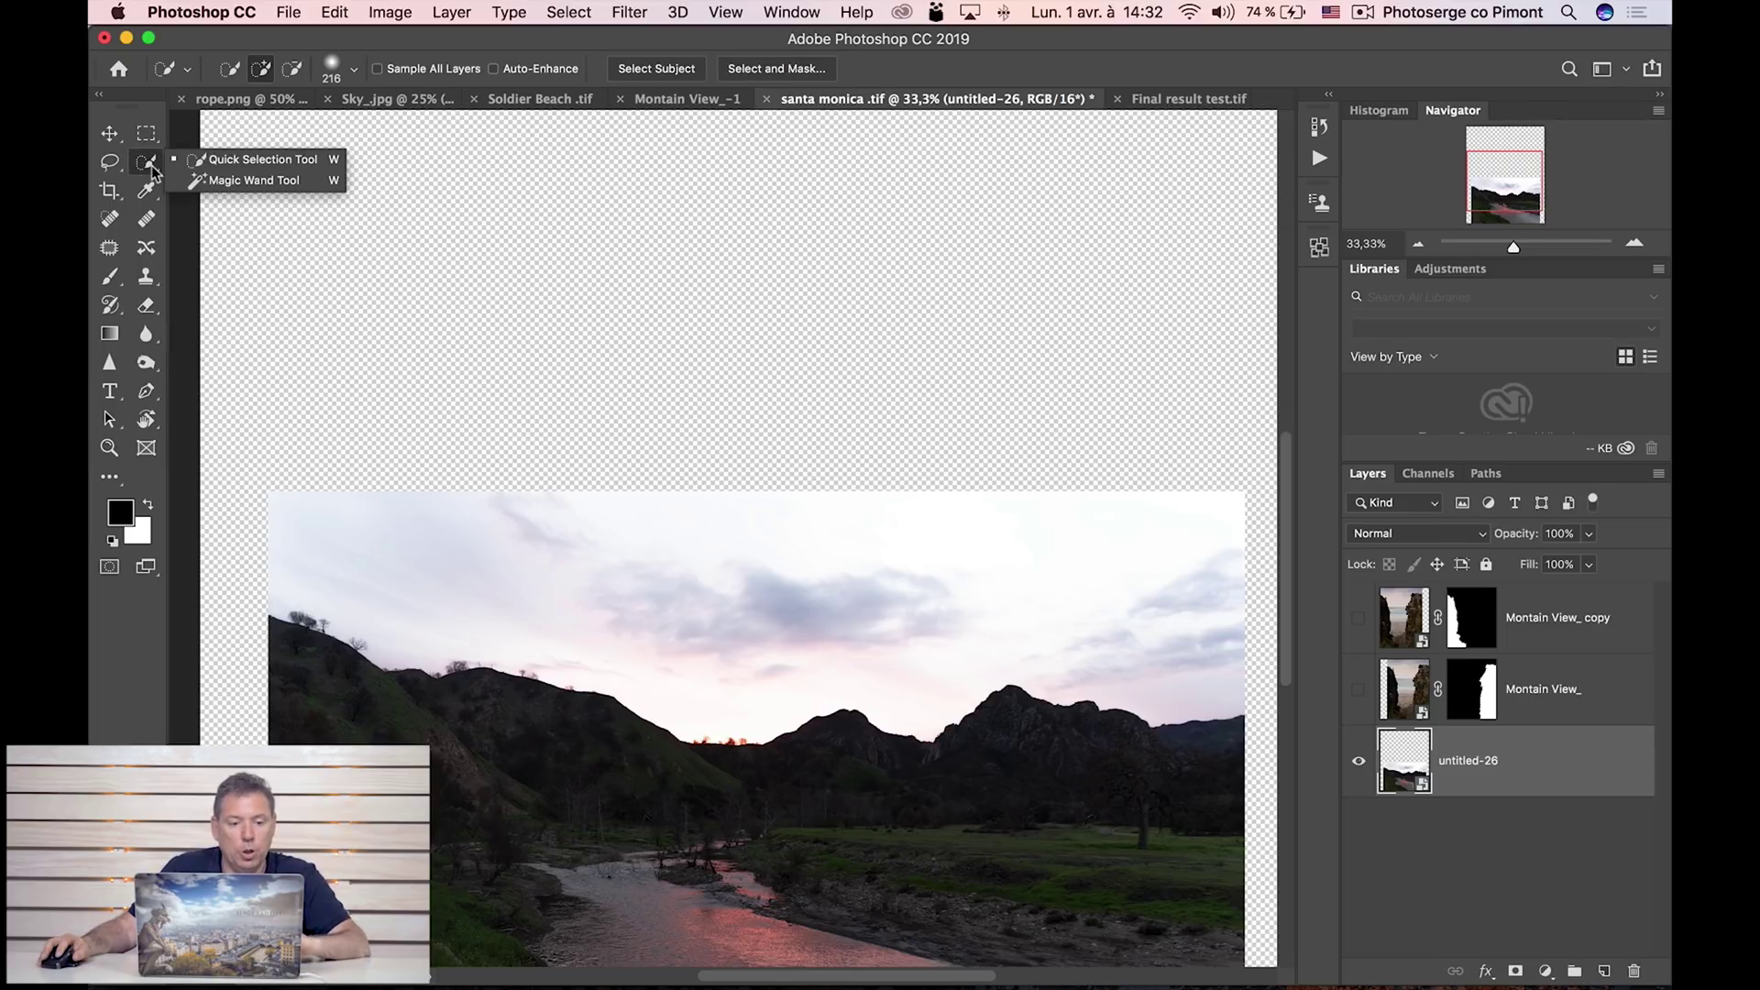
pyautogui.moveTo(353, 577)
pyautogui.mouseDown()
pyautogui.moveTo(837, 584)
pyautogui.moveTo(1220, 557)
pyautogui.moveTo(1203, 487)
pyautogui.moveTo(801, 491)
pyautogui.mouseUp()
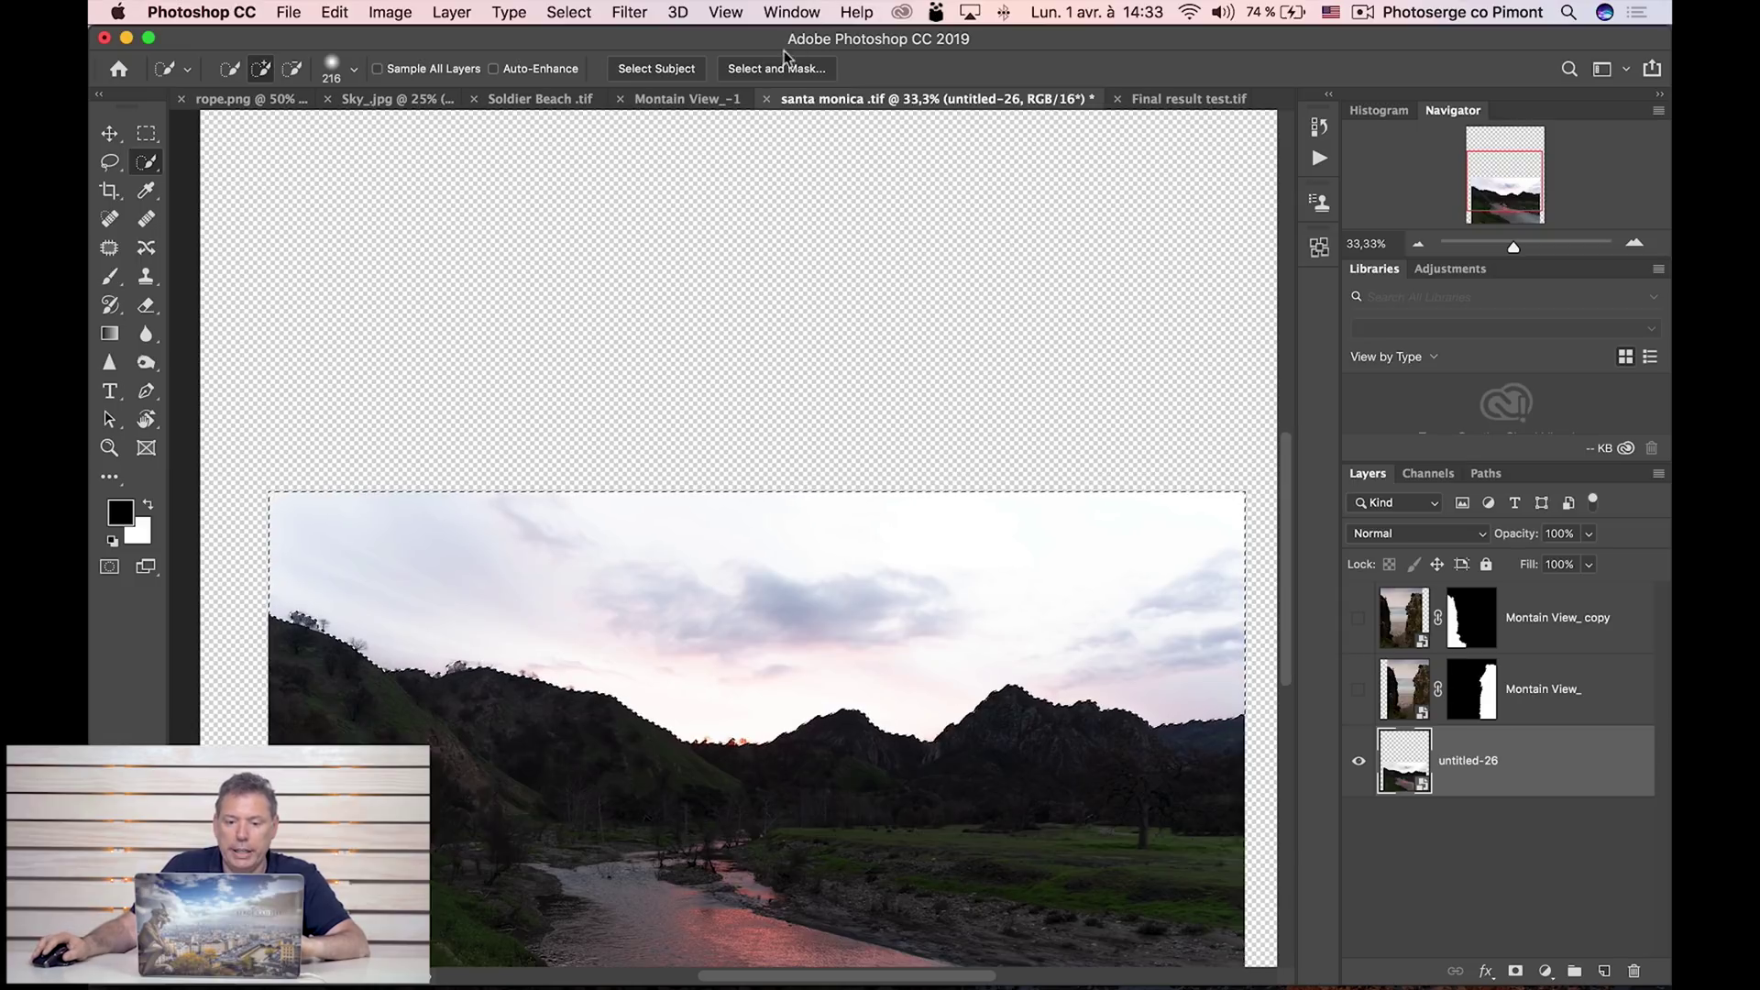
# Refine the sky selection along the ridge trees in Select and Mask with the Refine Edge brush at size 230, output to Selection.
pyautogui.click(761, 71)
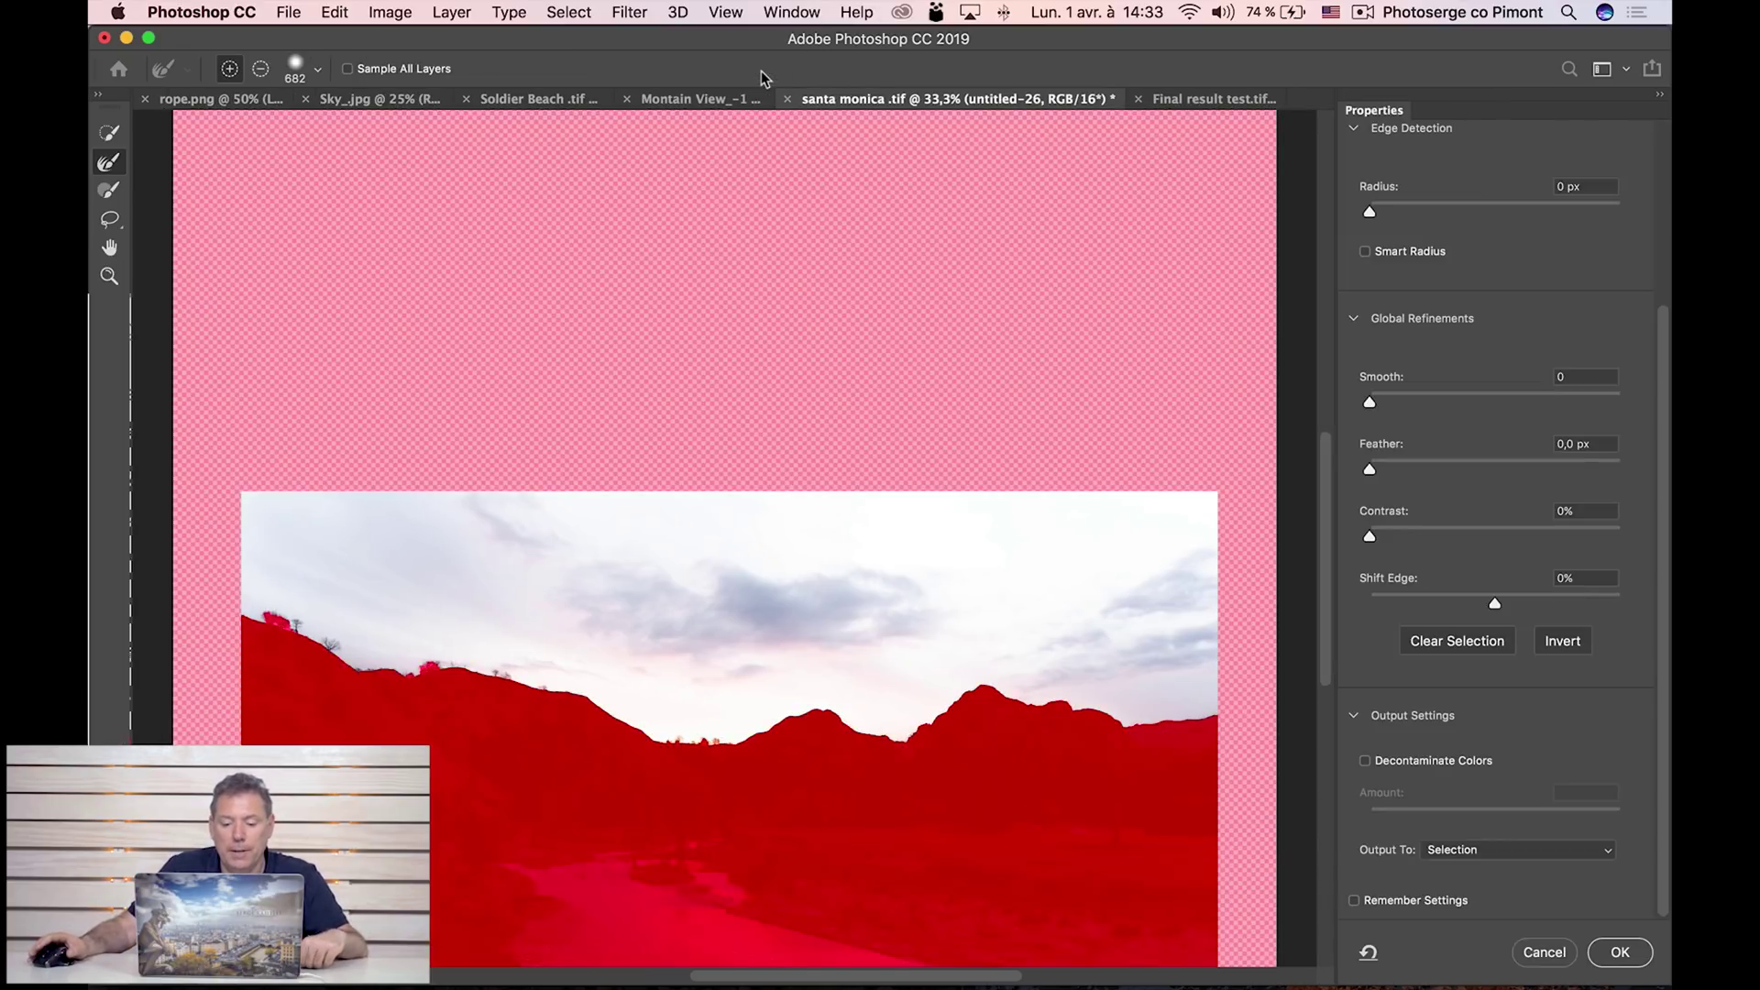
pyautogui.moveTo(665, 686); pyautogui.dragTo(573, 697)
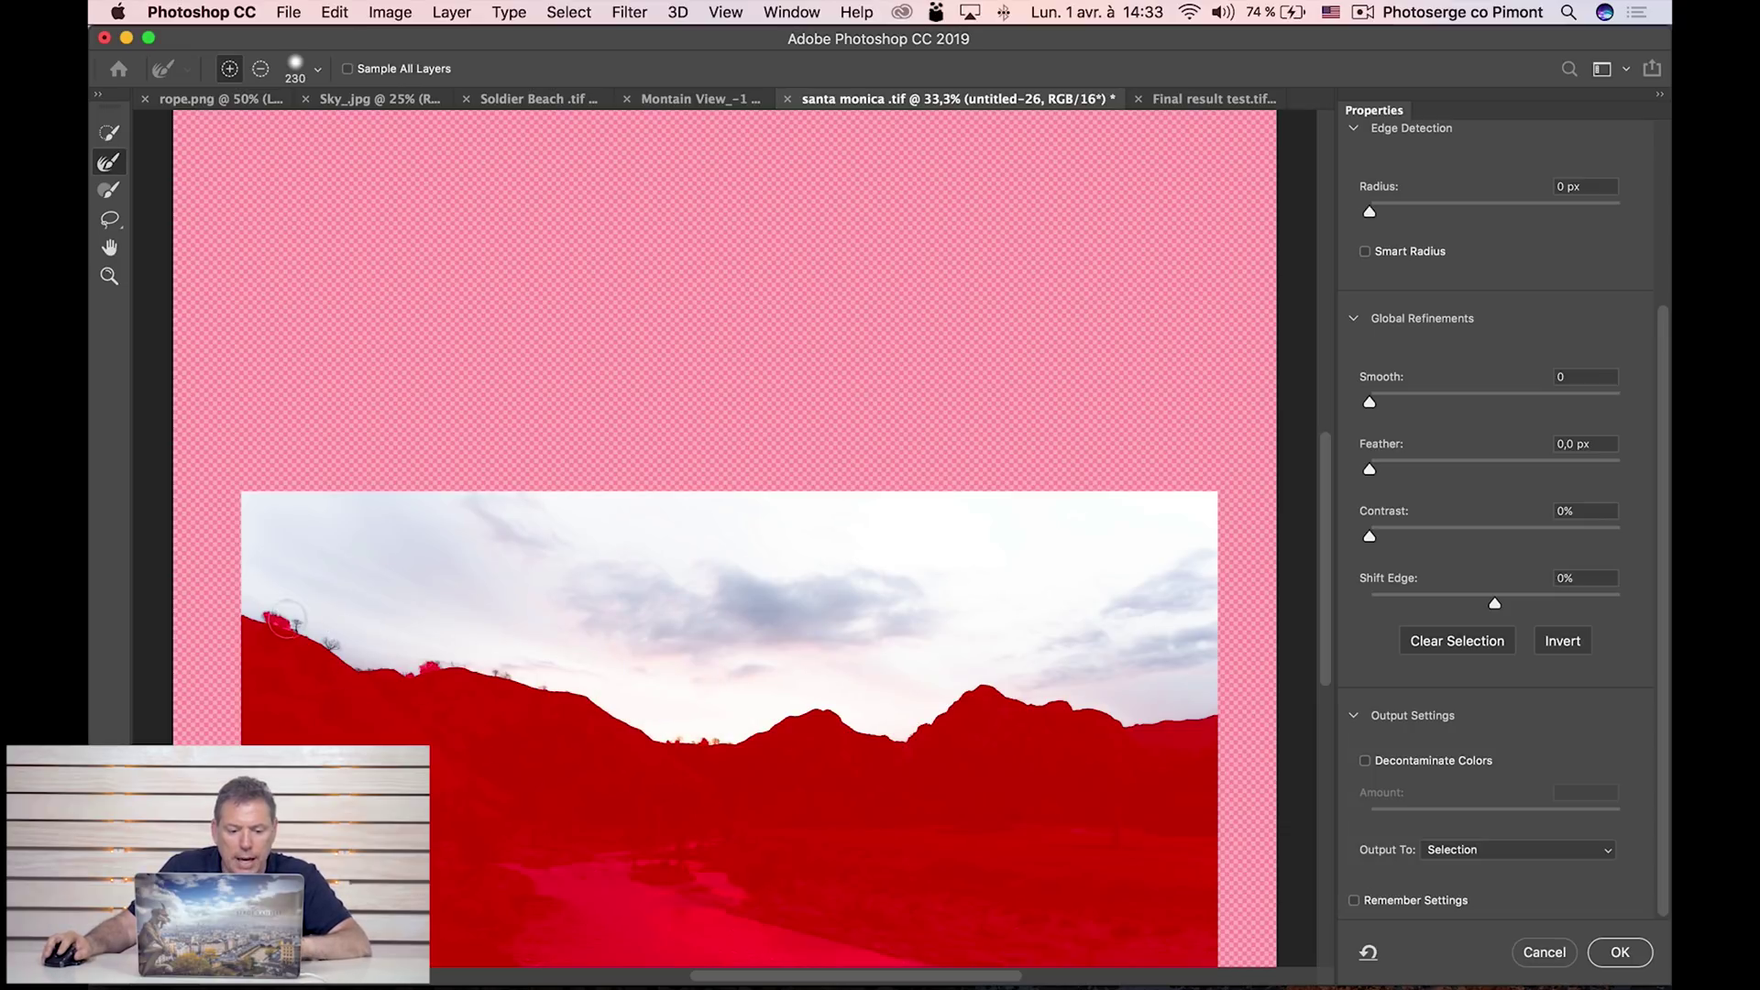
pyautogui.moveTo(388, 677)
pyautogui.mouseDown()
pyautogui.moveTo(513, 662)
pyautogui.moveTo(779, 763)
pyautogui.mouseUp()
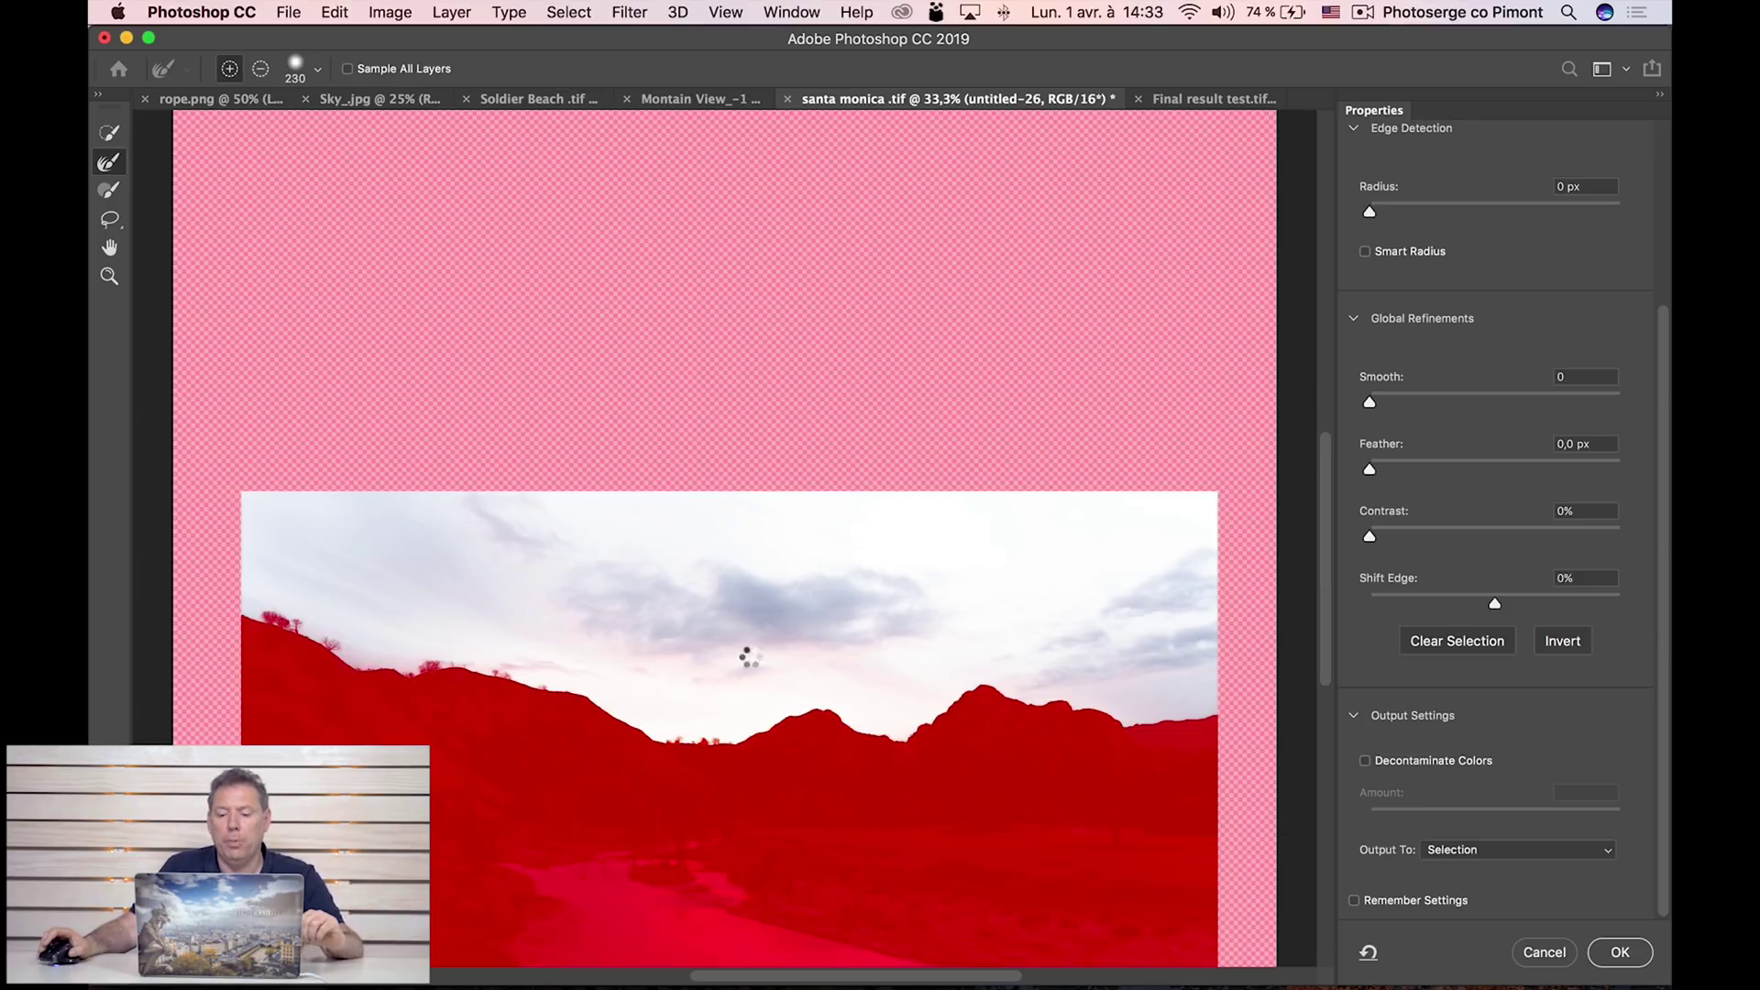
pyautogui.click(1625, 955)
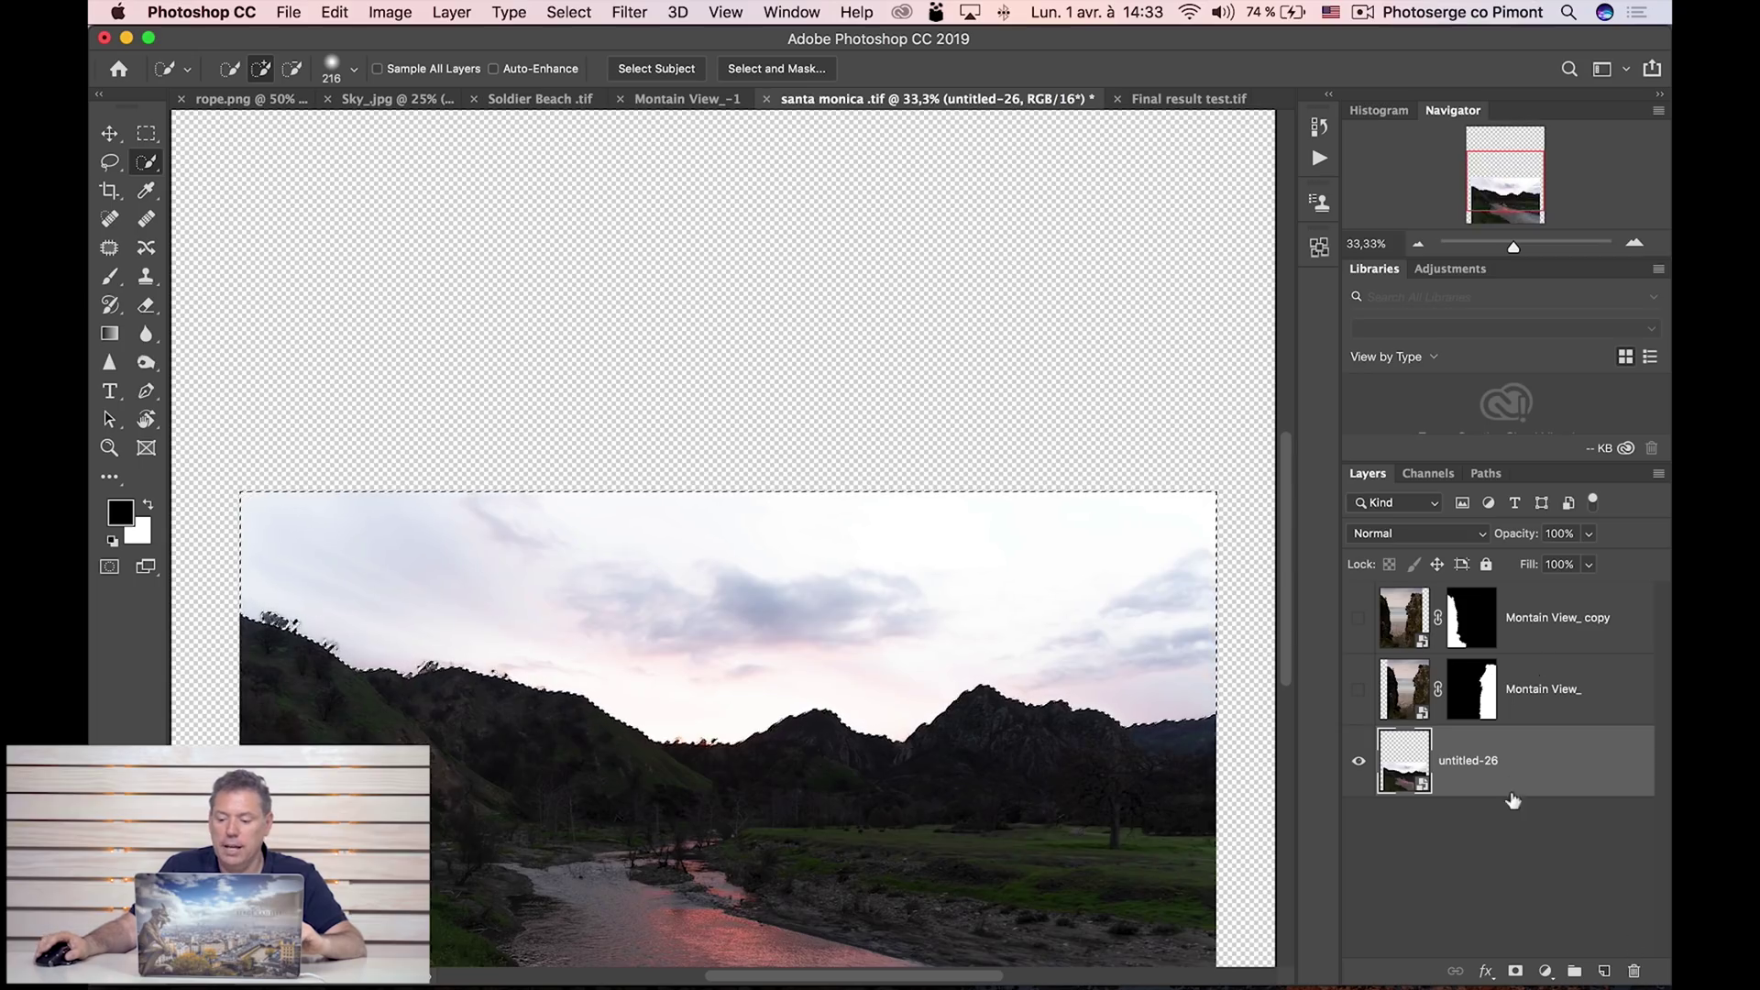
# Add a layer mask to untitled-26 from the selection, invert it to hide the sky, and show both cliff layers again.
pyautogui.click(1515, 971)
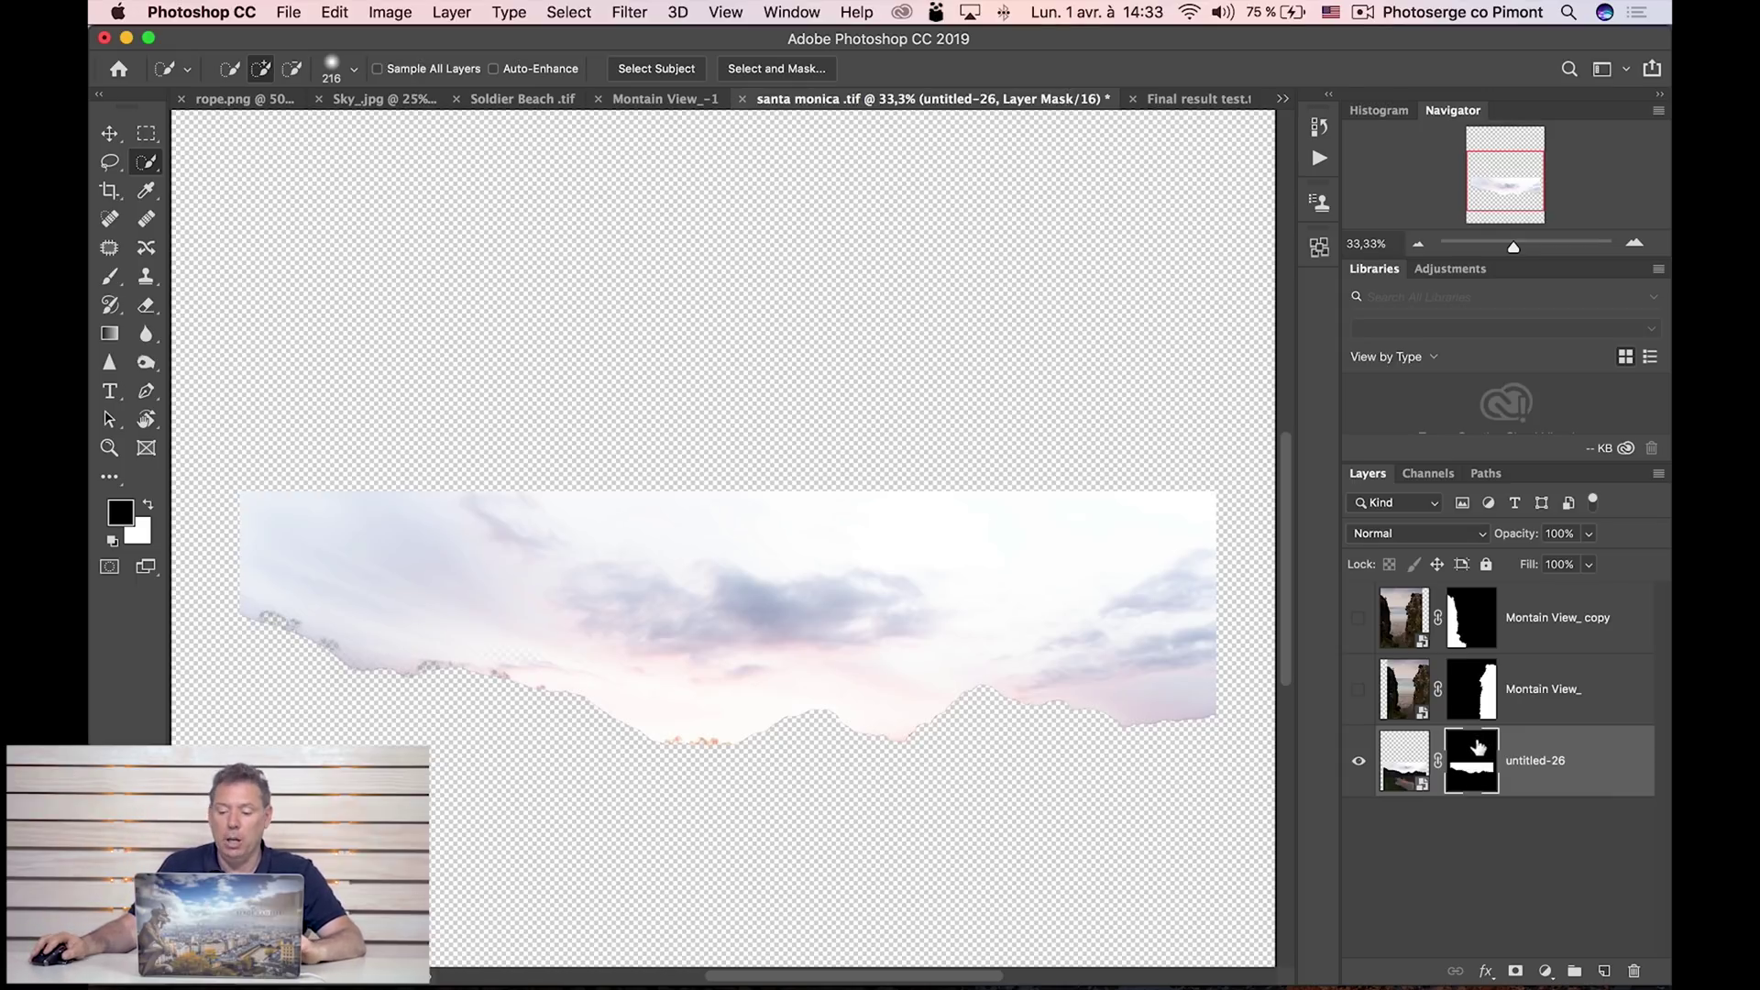
pyautogui.press('super+i')
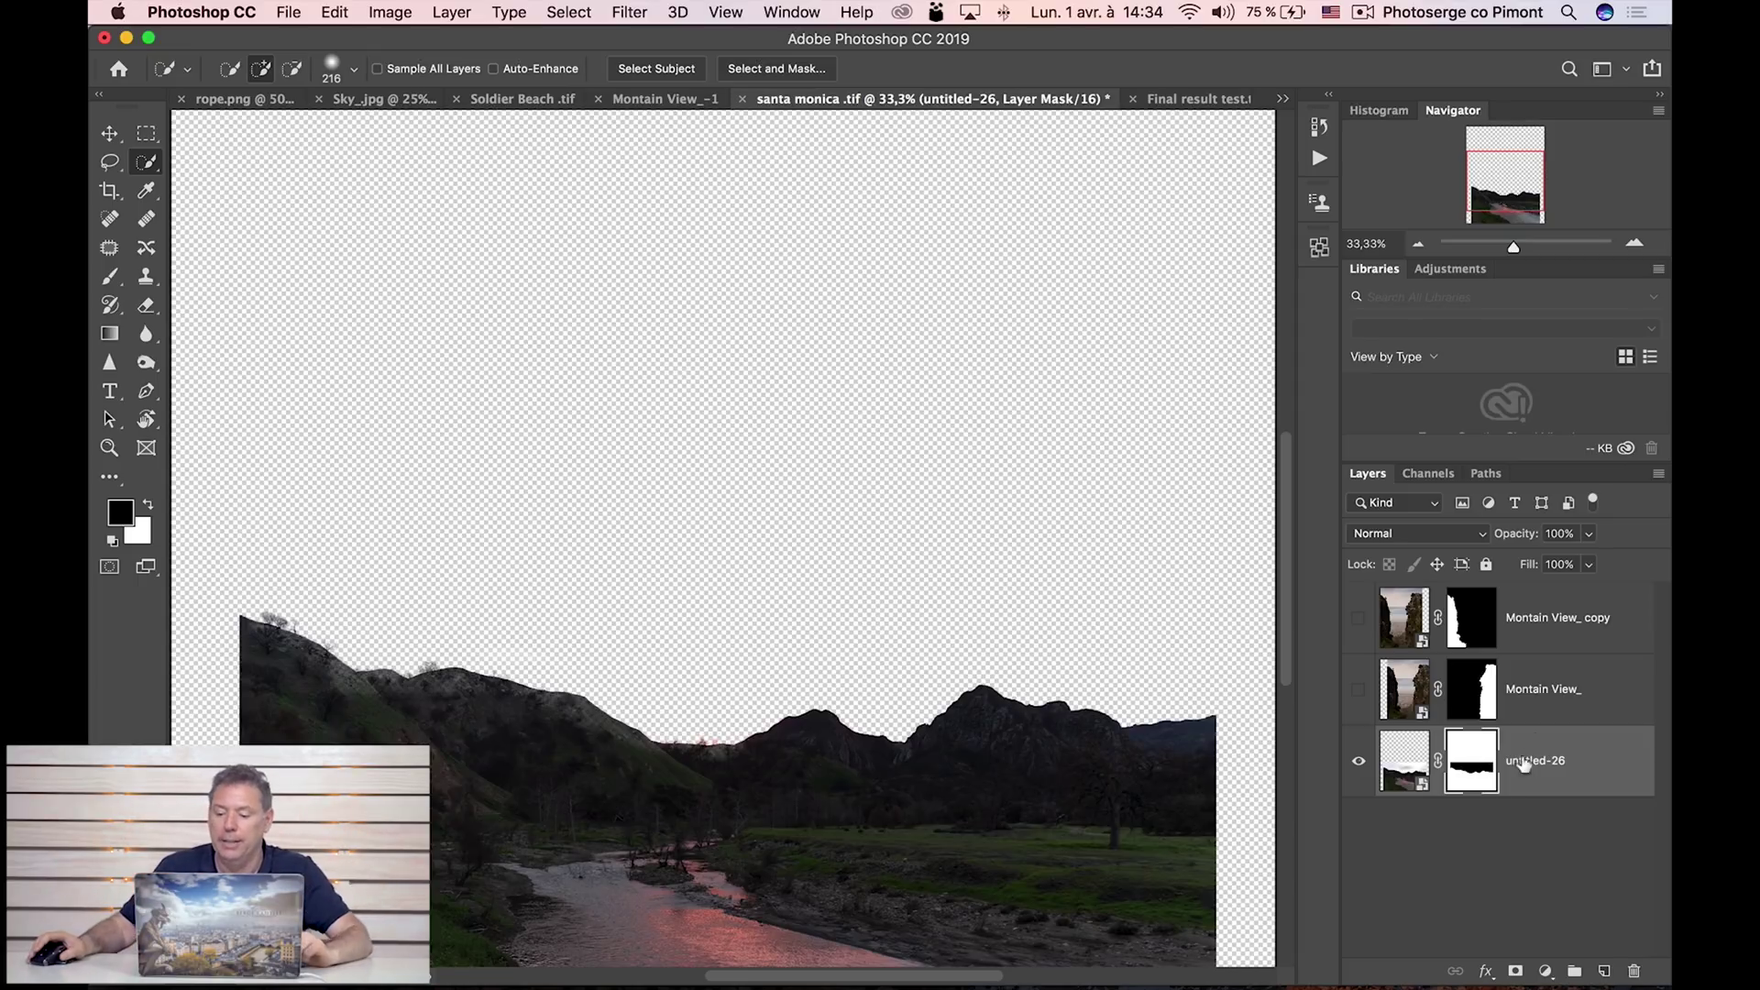
pyautogui.click(1359, 690)
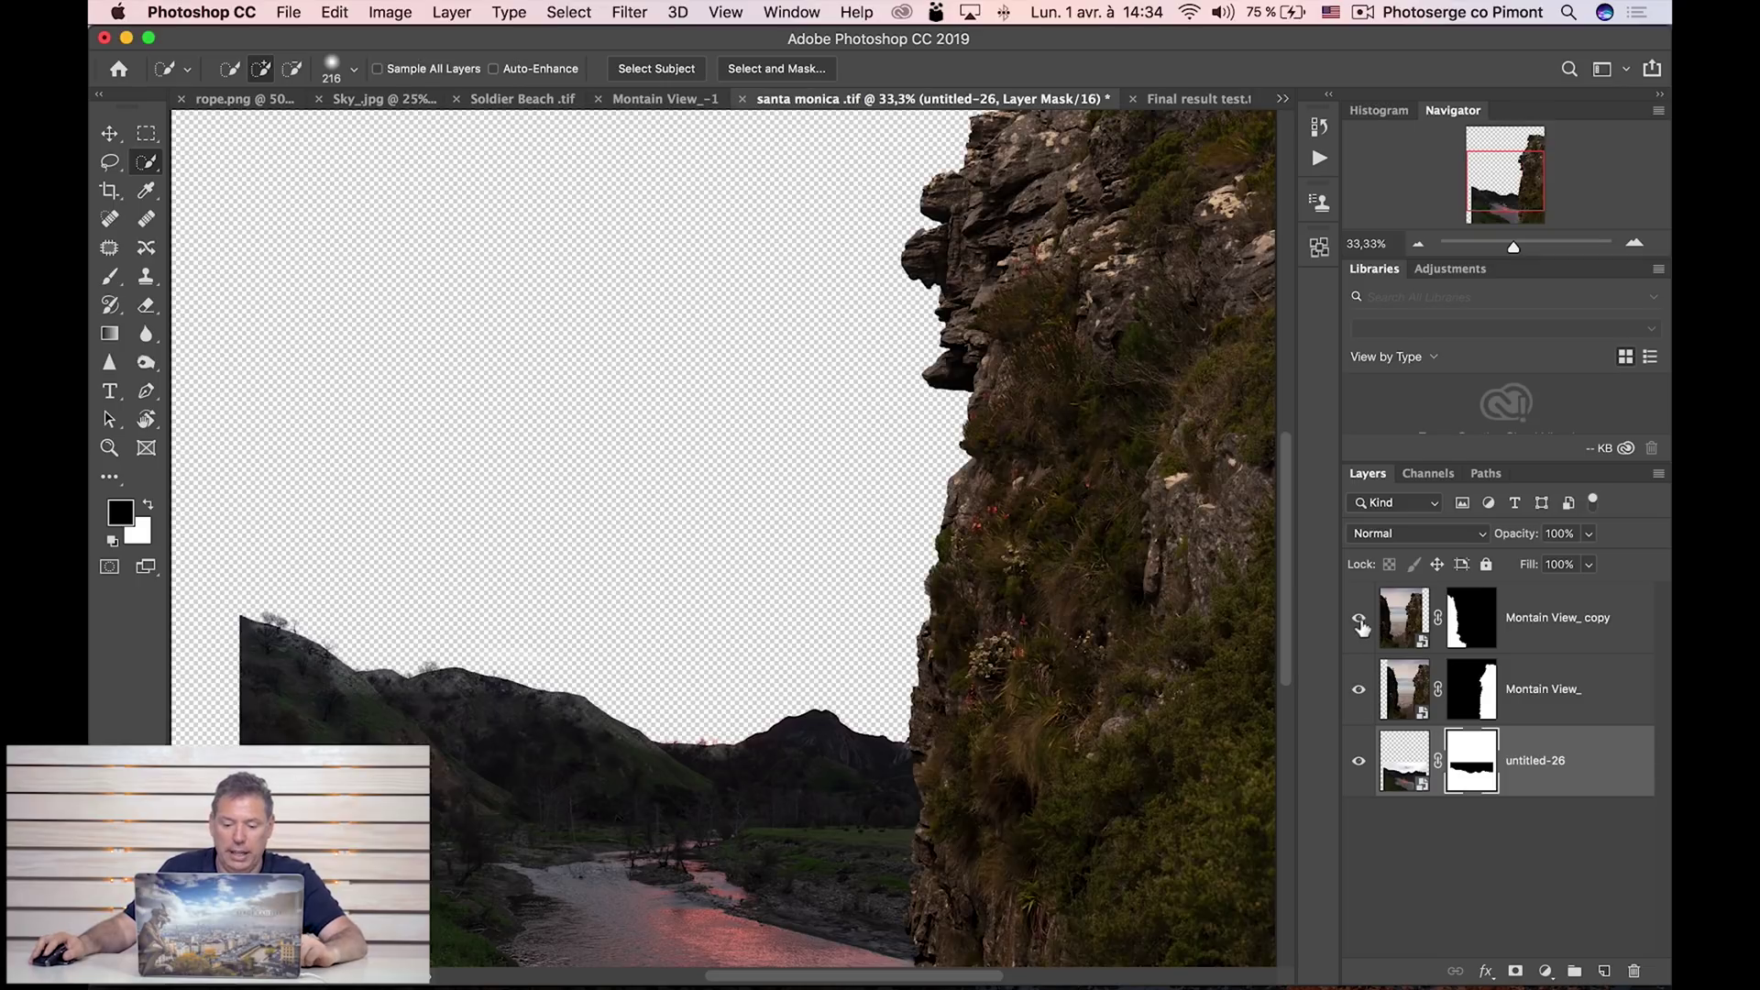
pyautogui.click(1359, 621)
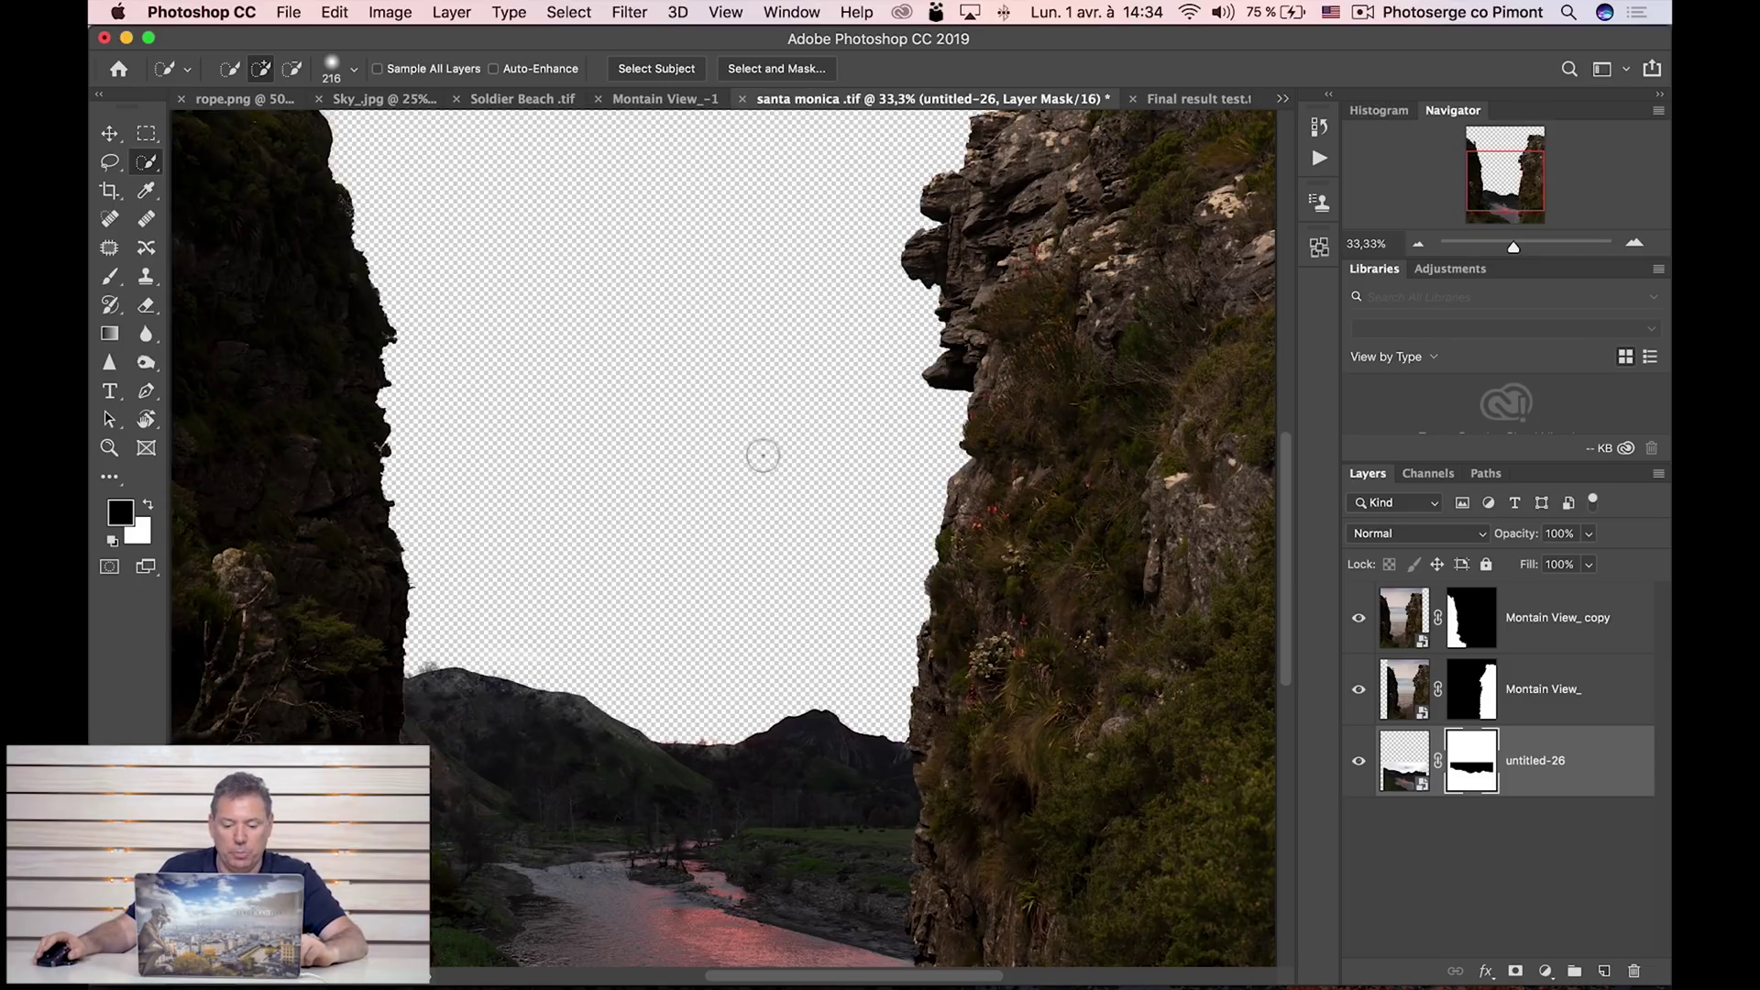
pyautogui.press('z')
pyautogui.rightClick(782, 403)
pyautogui.click(680, 374)
pyautogui.keyDown('alt'); pyautogui.click(731, 373); pyautogui.keyUp('alt')
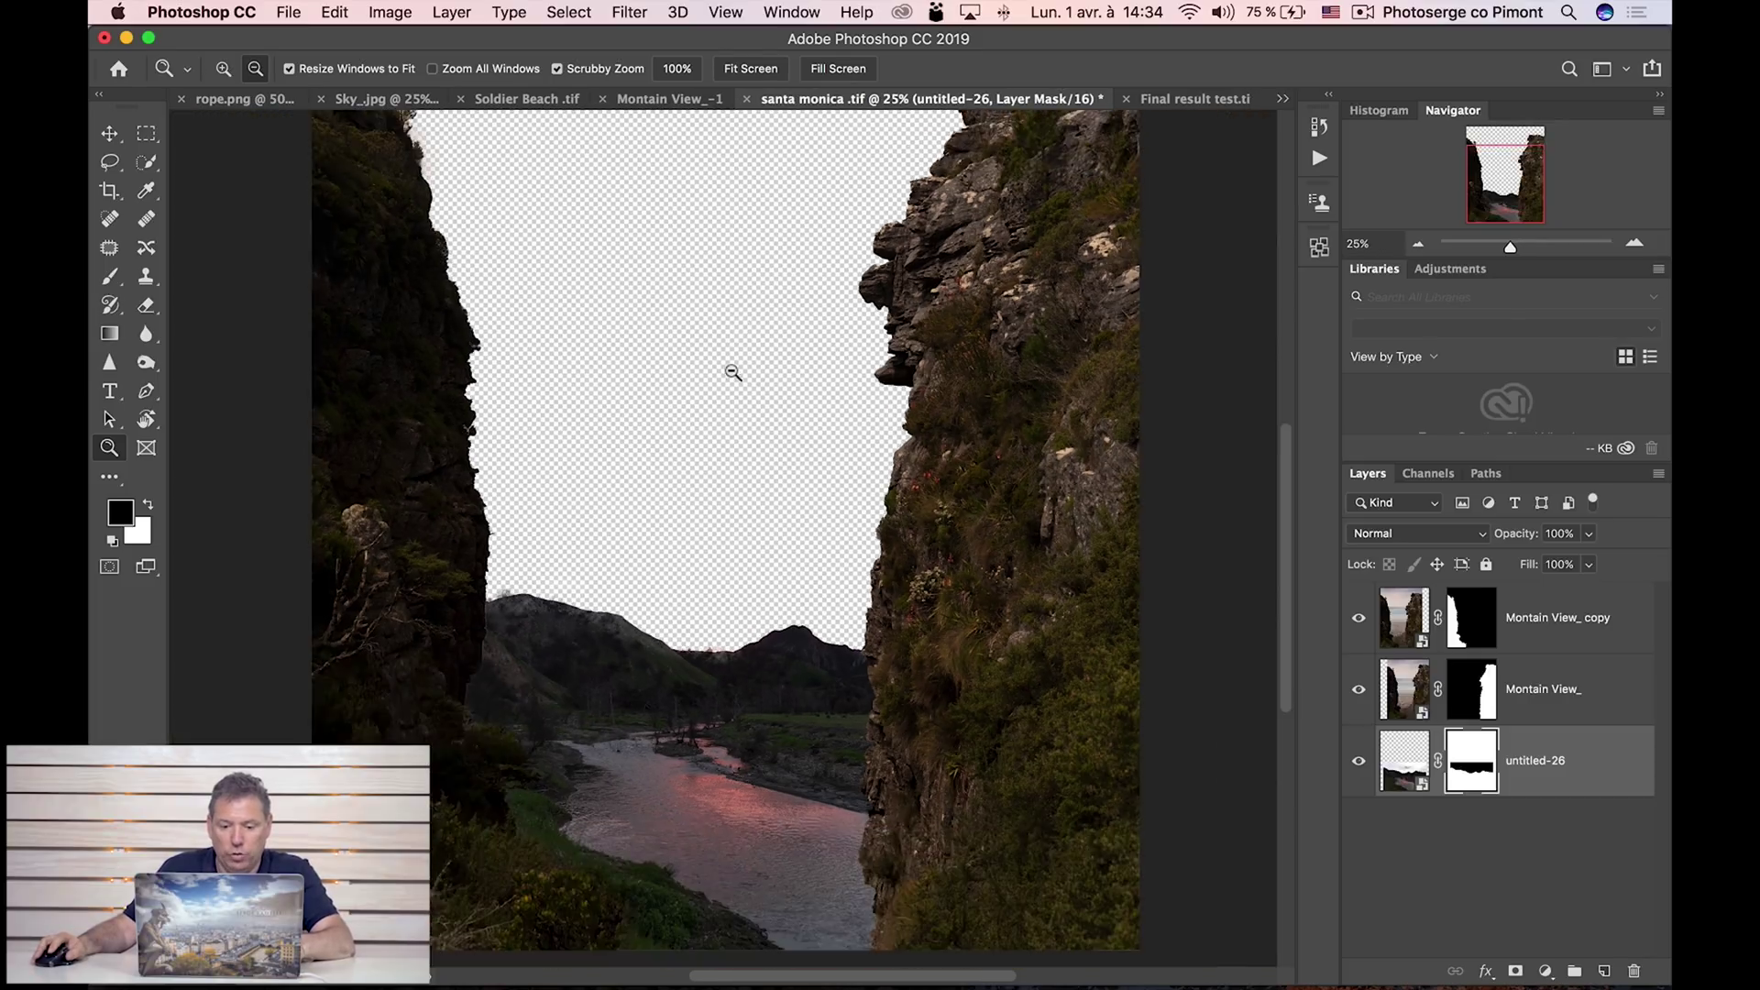
pyautogui.keyDown('alt'); pyautogui.click(731, 374); pyautogui.keyUp('alt')
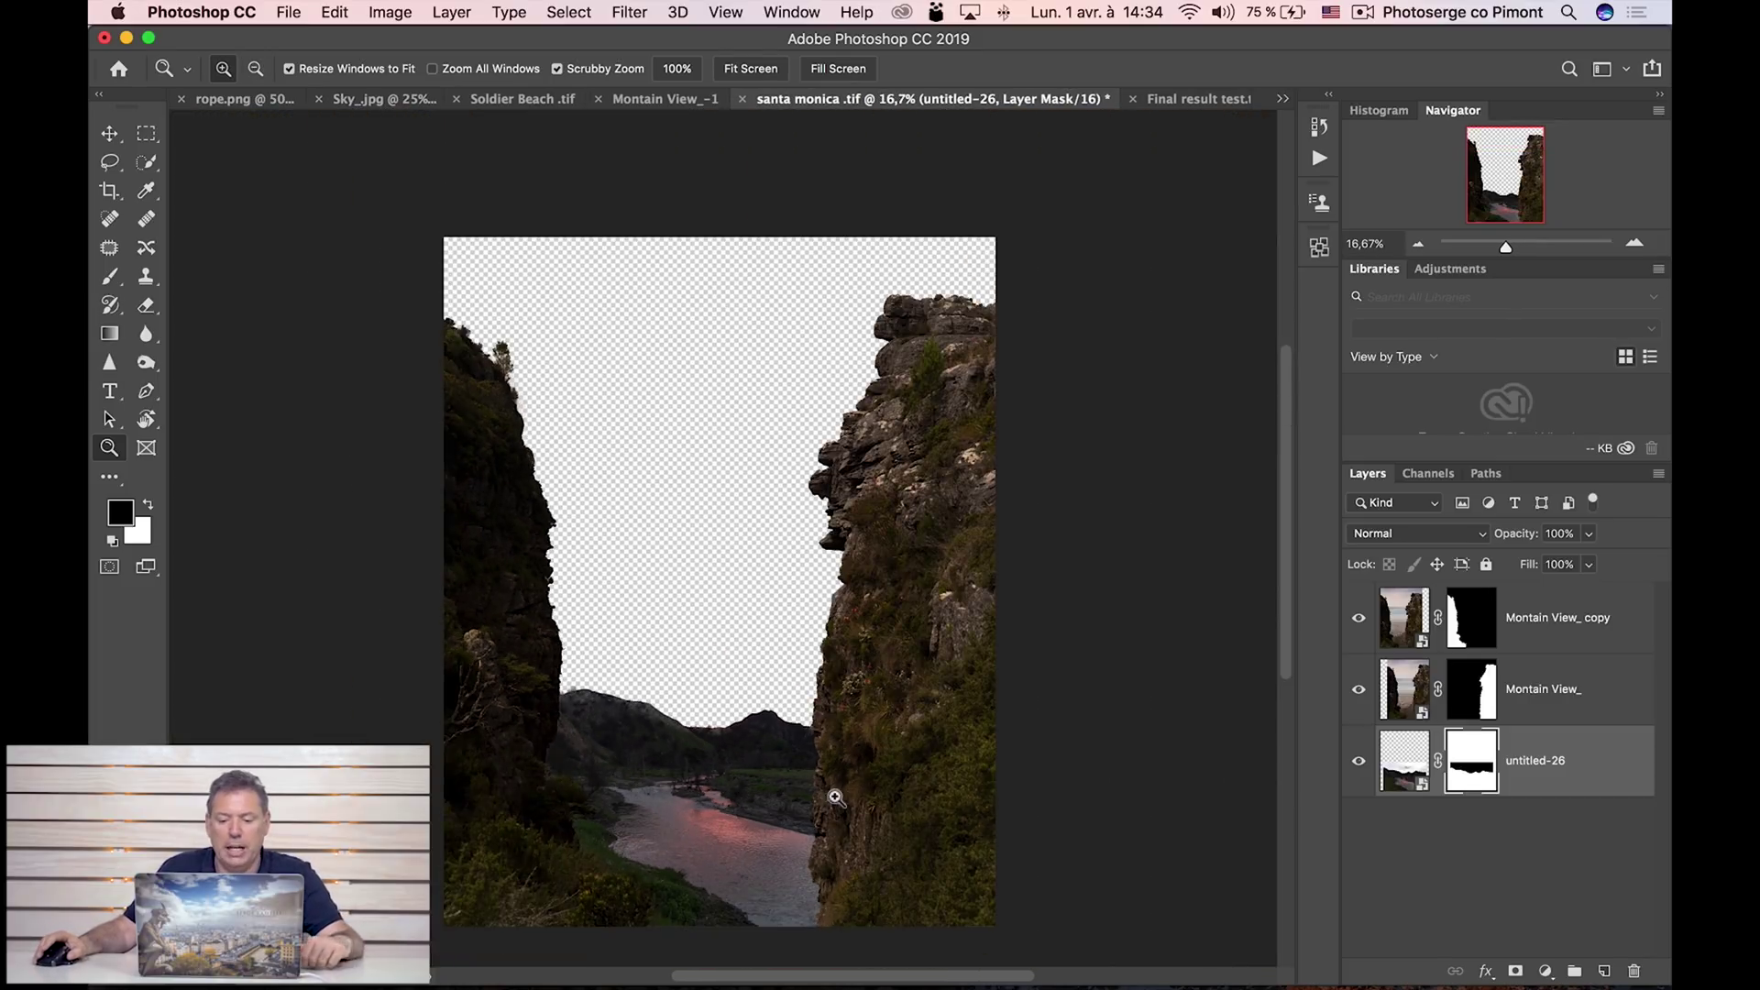
# Copy the Sky_.jpg image into the santa monica document above Montain View_ copy, accepting the bit-depth difference with Don't show again enabled.
pyautogui.click(1630, 613)
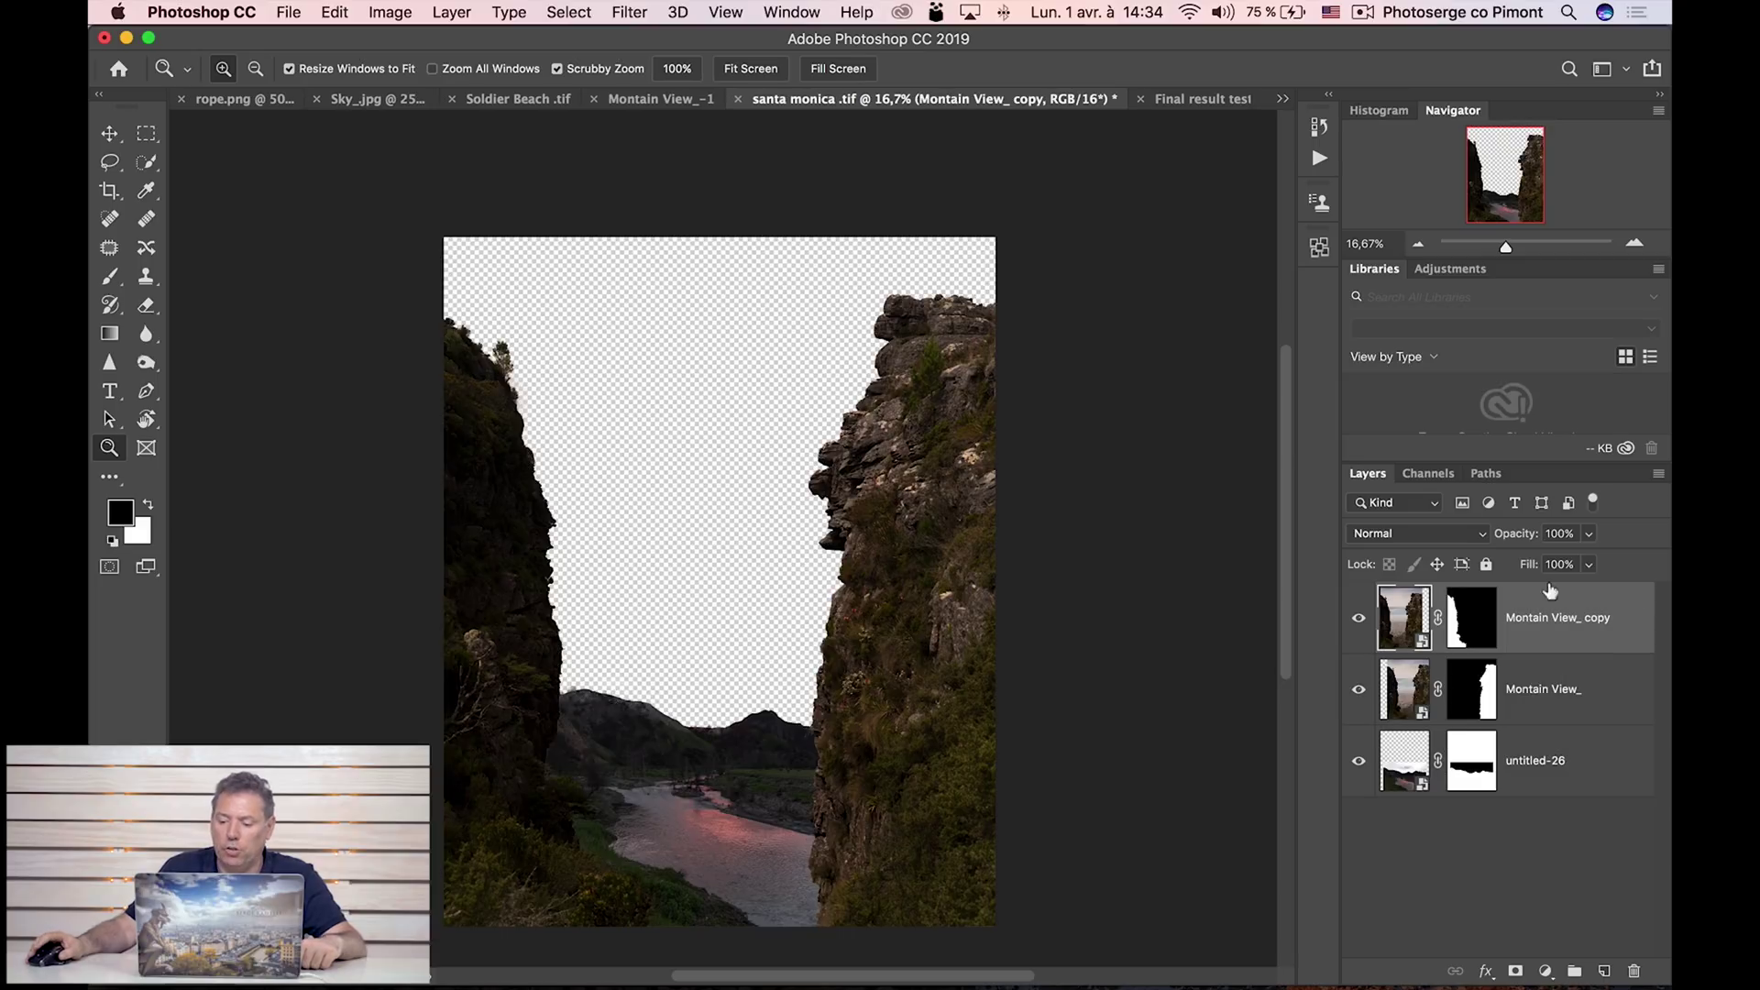
pyautogui.click(388, 103)
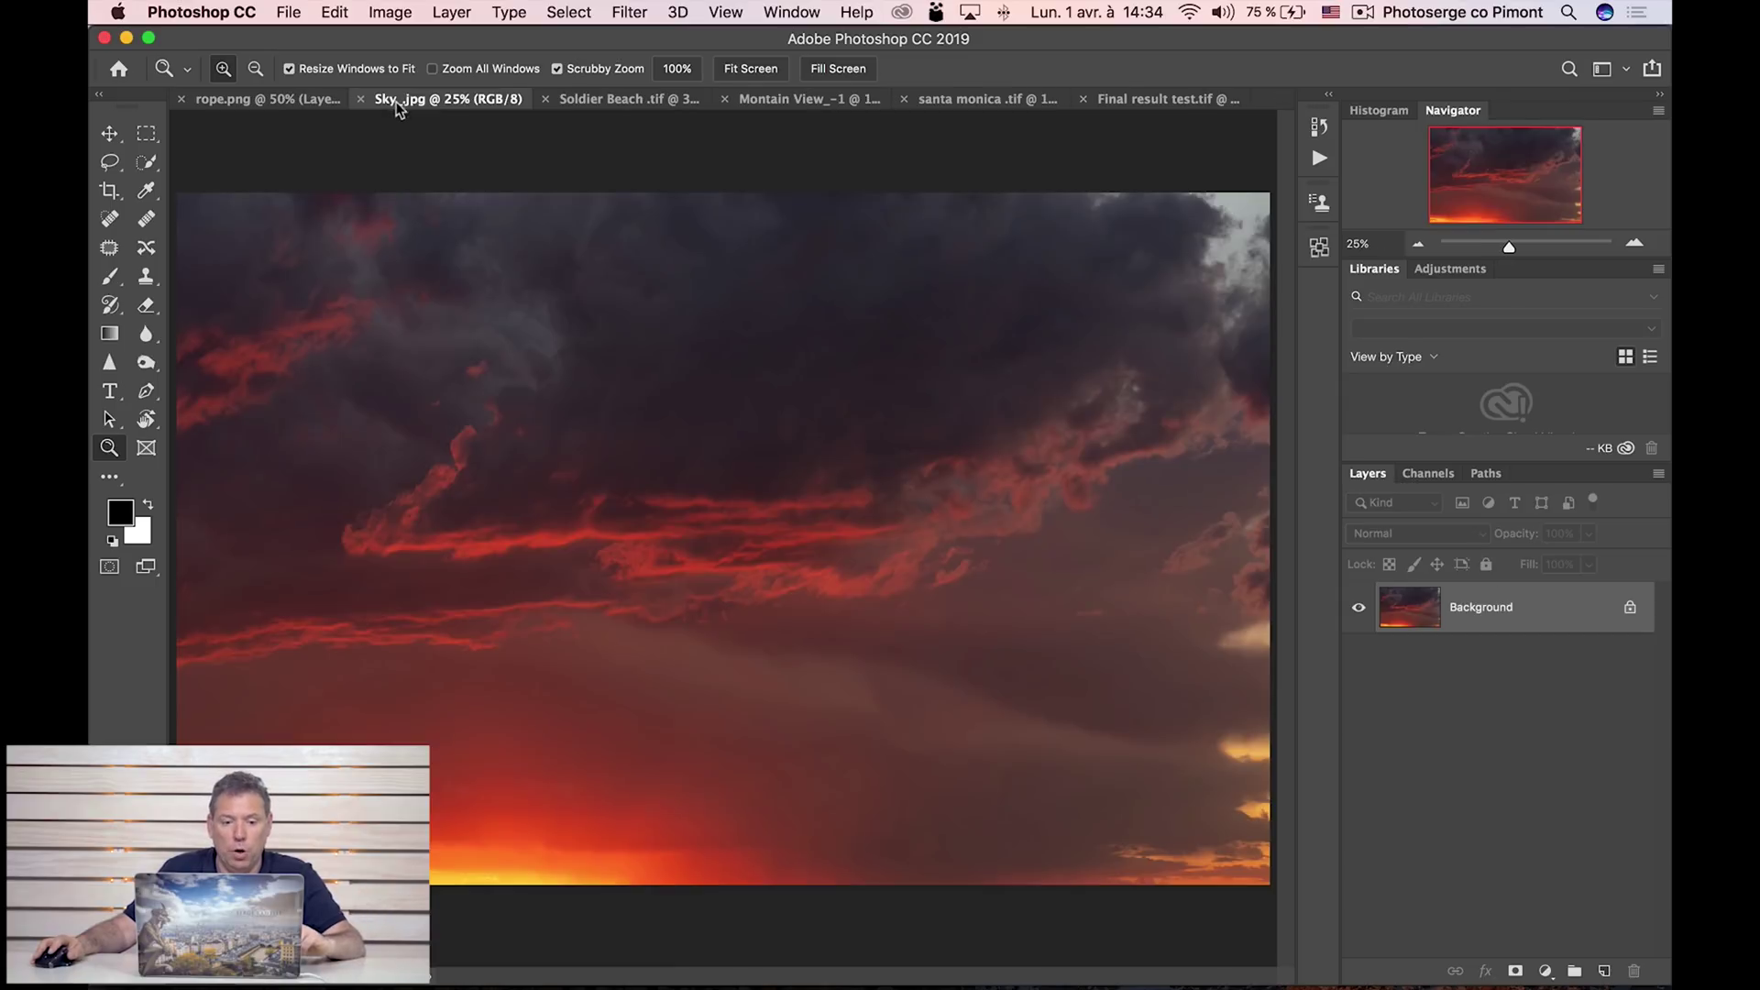
pyautogui.click(109, 133)
pyautogui.moveTo(424, 300); pyautogui.dragTo(965, 102)
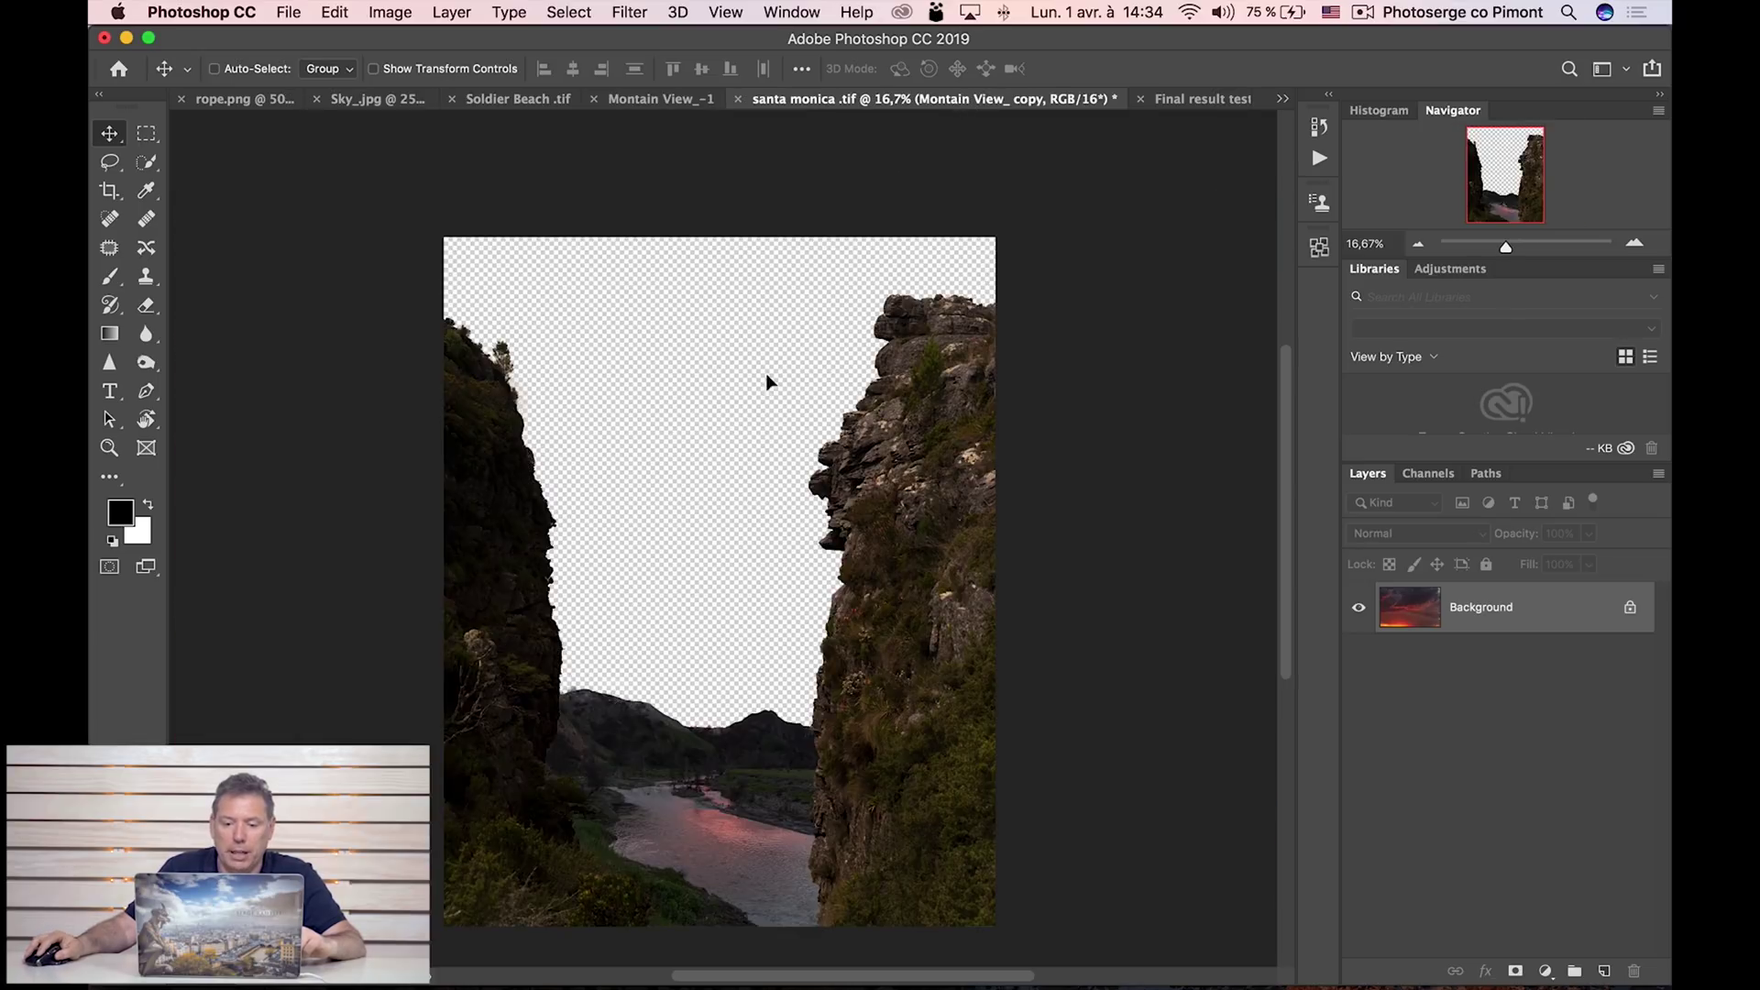
pyautogui.moveTo(767, 380); pyautogui.dragTo(766, 374)
pyautogui.click(887, 356)
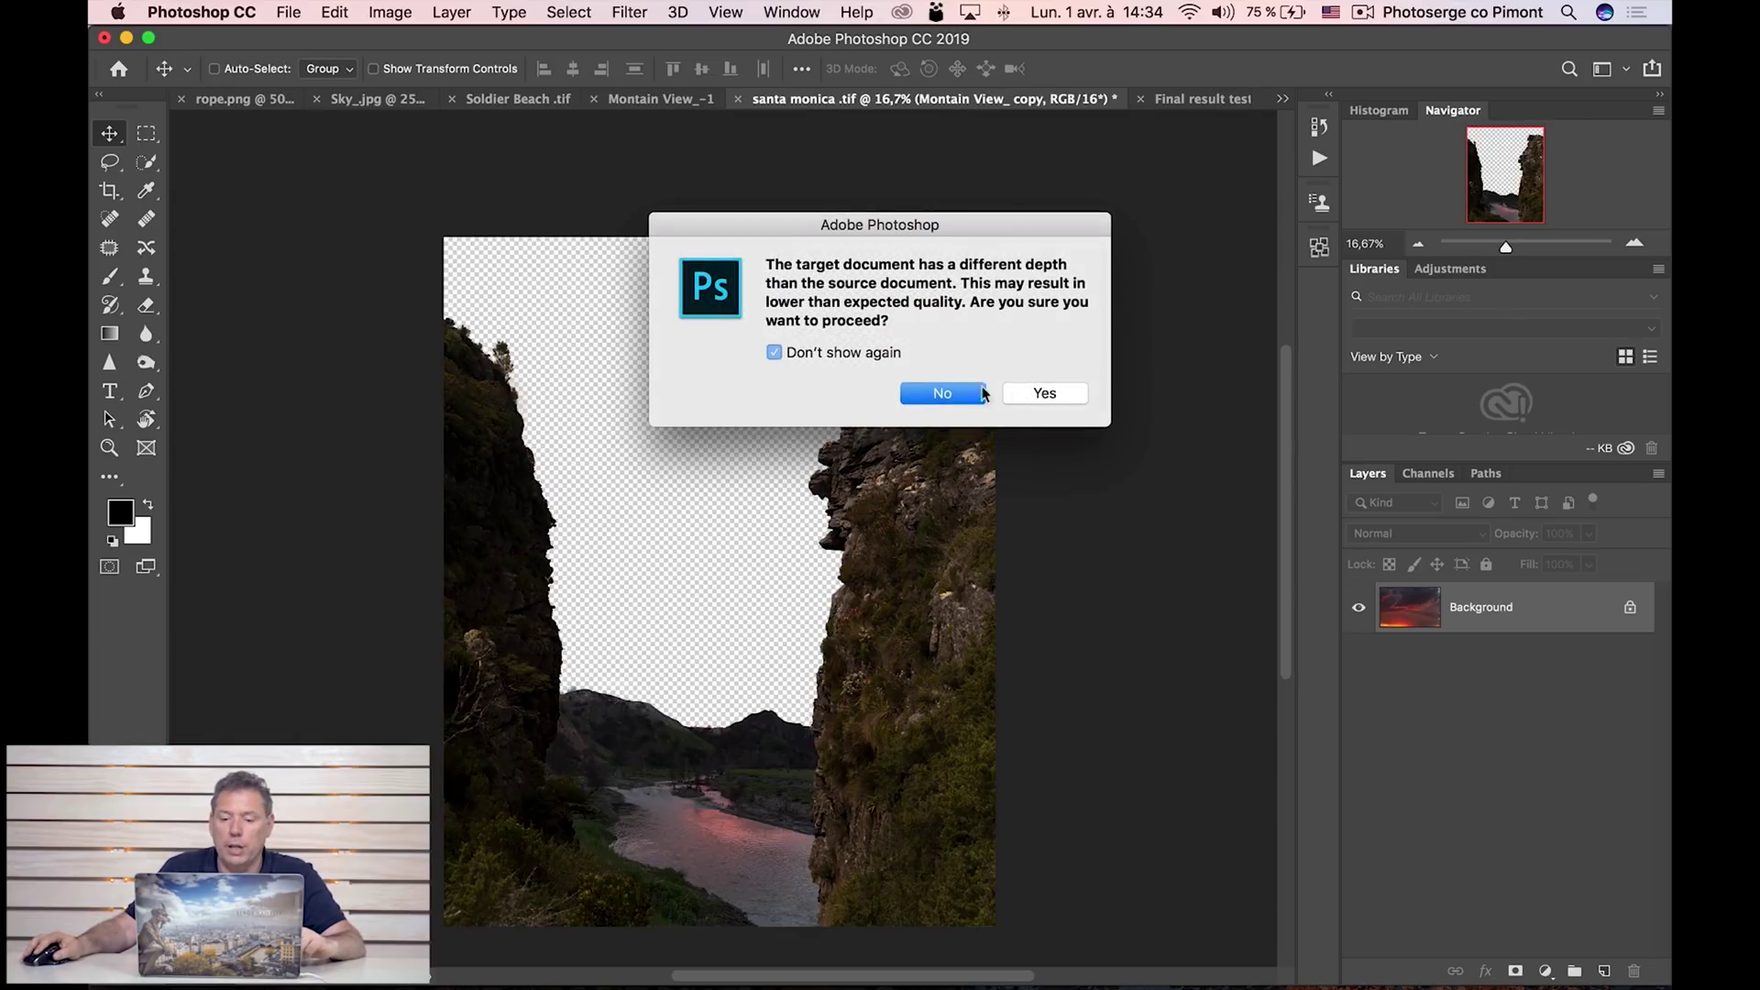
pyautogui.click(1059, 398)
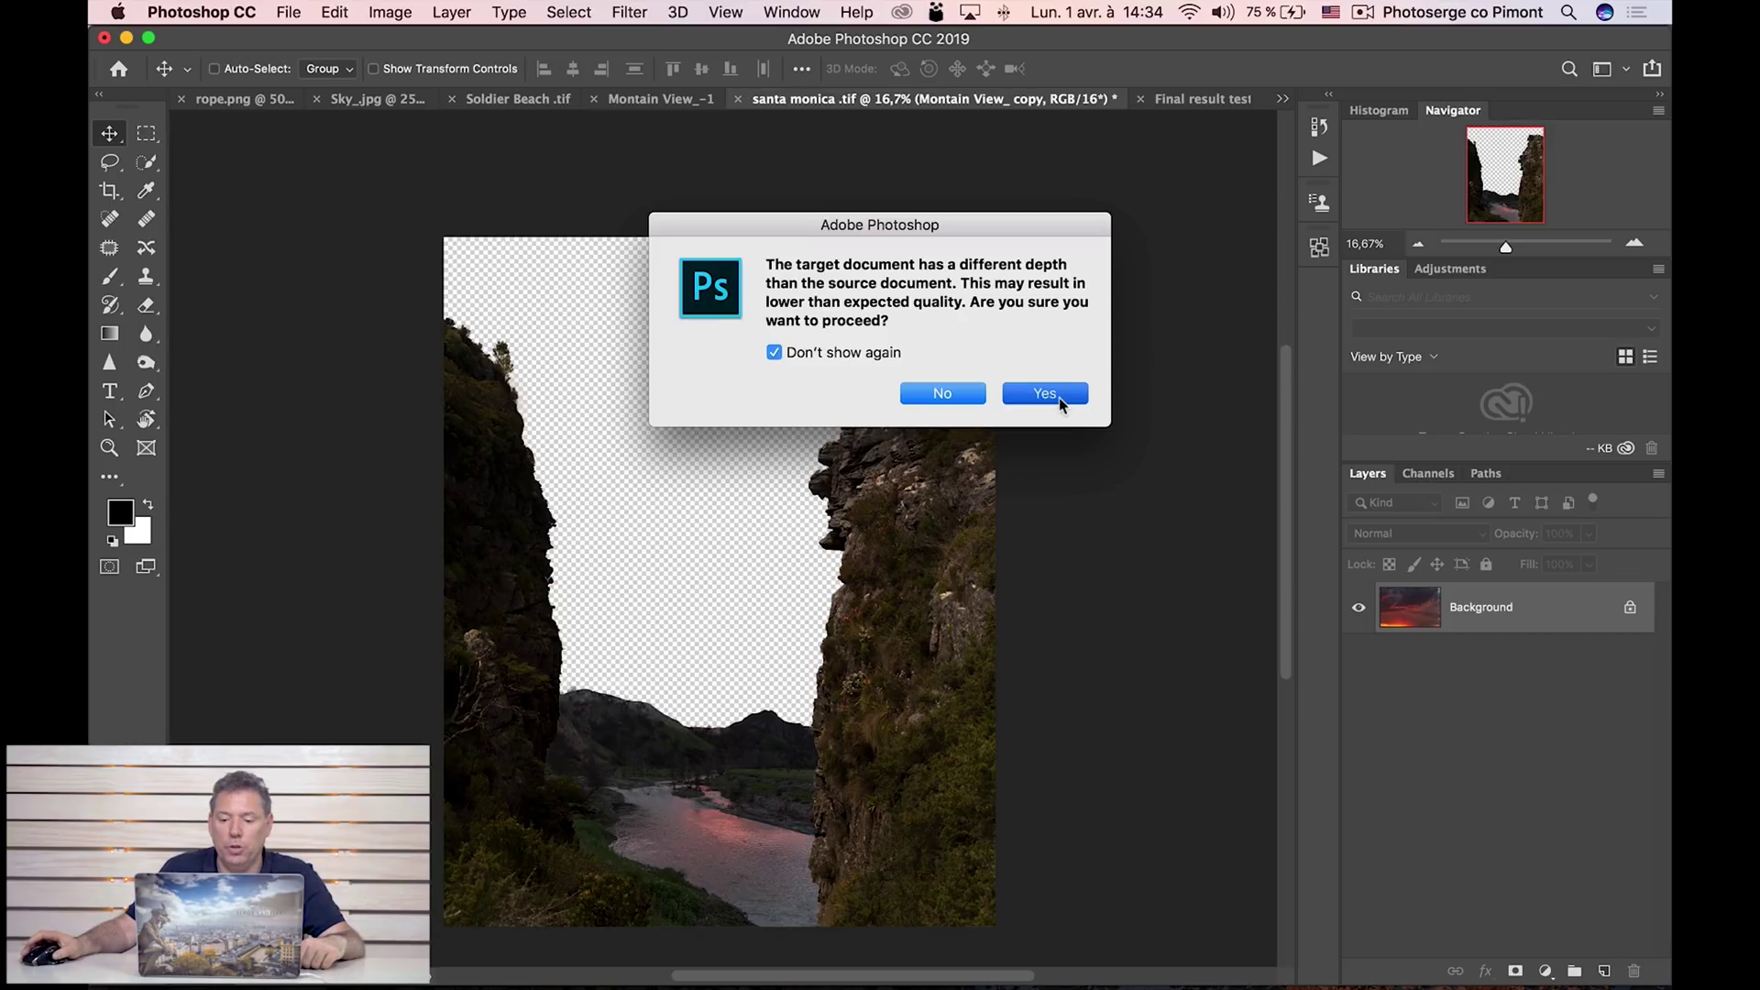
# Position the sky layer across the upper canvas and stretch it with Free Transform to 133.24% width and 100% height.
pyautogui.moveTo(871, 451); pyautogui.dragTo(834, 536)
pyautogui.hotkey('ctrl', 't')
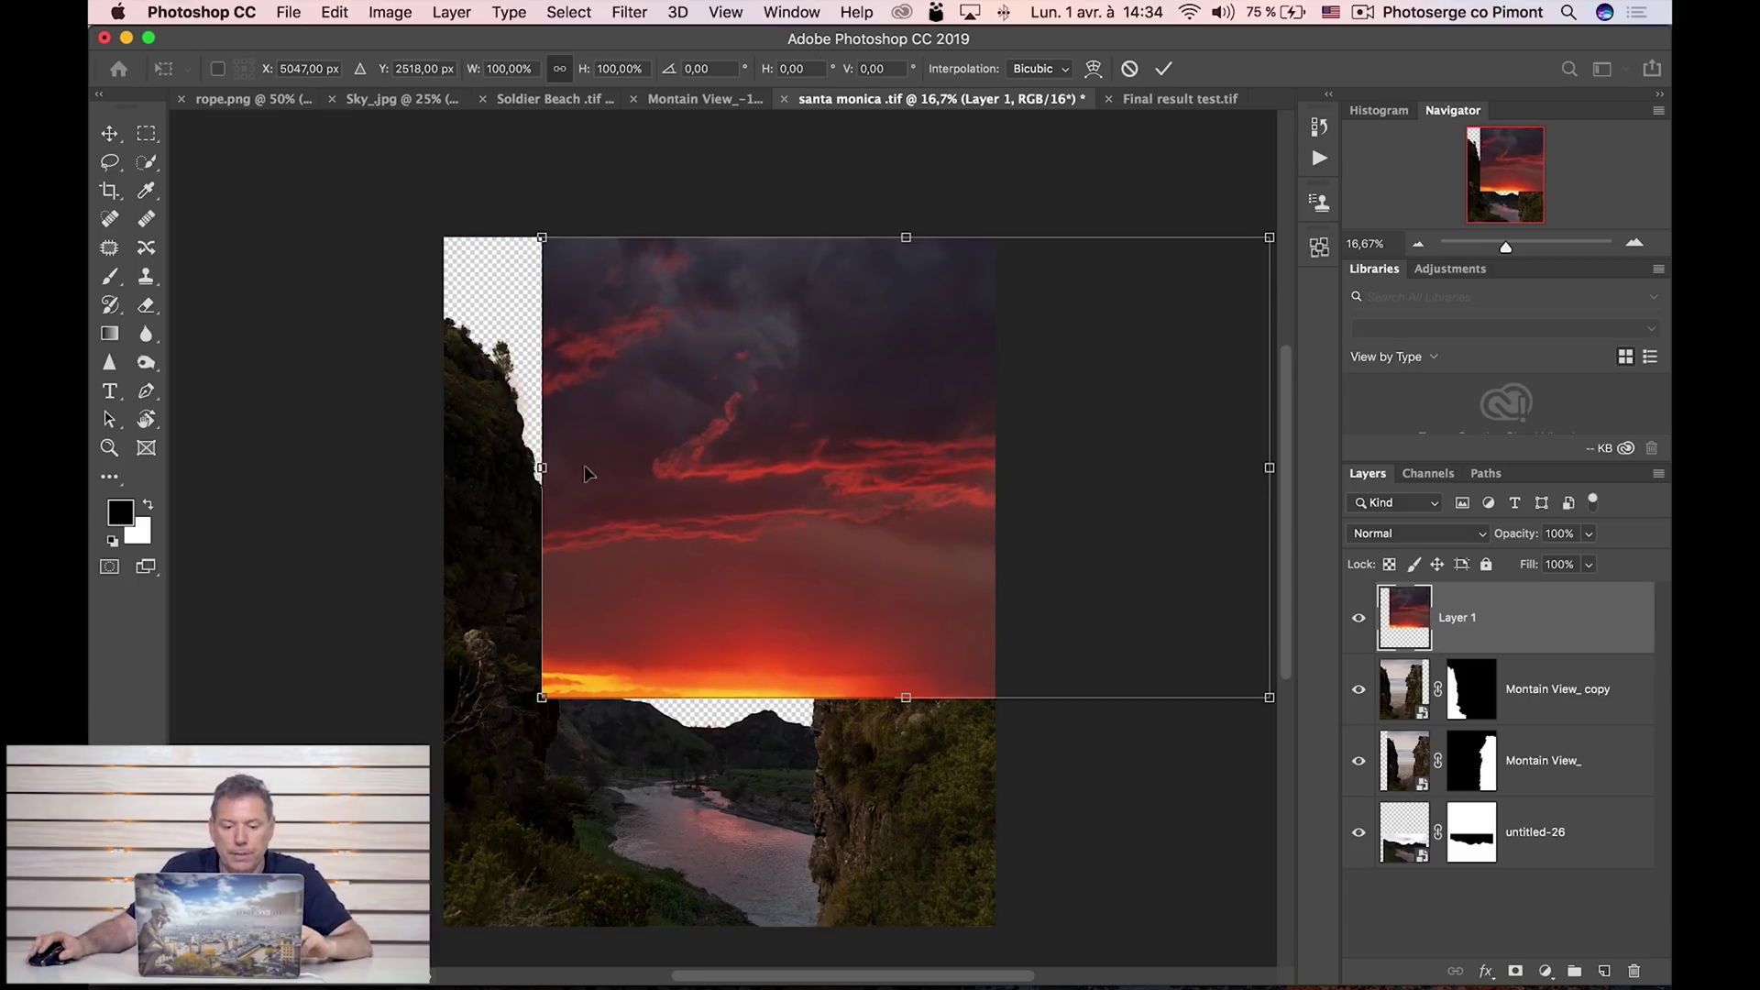
pyautogui.moveTo(542, 468); pyautogui.dragTo(431, 469)
pyautogui.moveTo(674, 487); pyautogui.dragTo(775, 479)
pyautogui.moveTo(523, 467); pyautogui.dragTo(444, 467)
pyautogui.moveTo(711, 491); pyautogui.dragTo(762, 438)
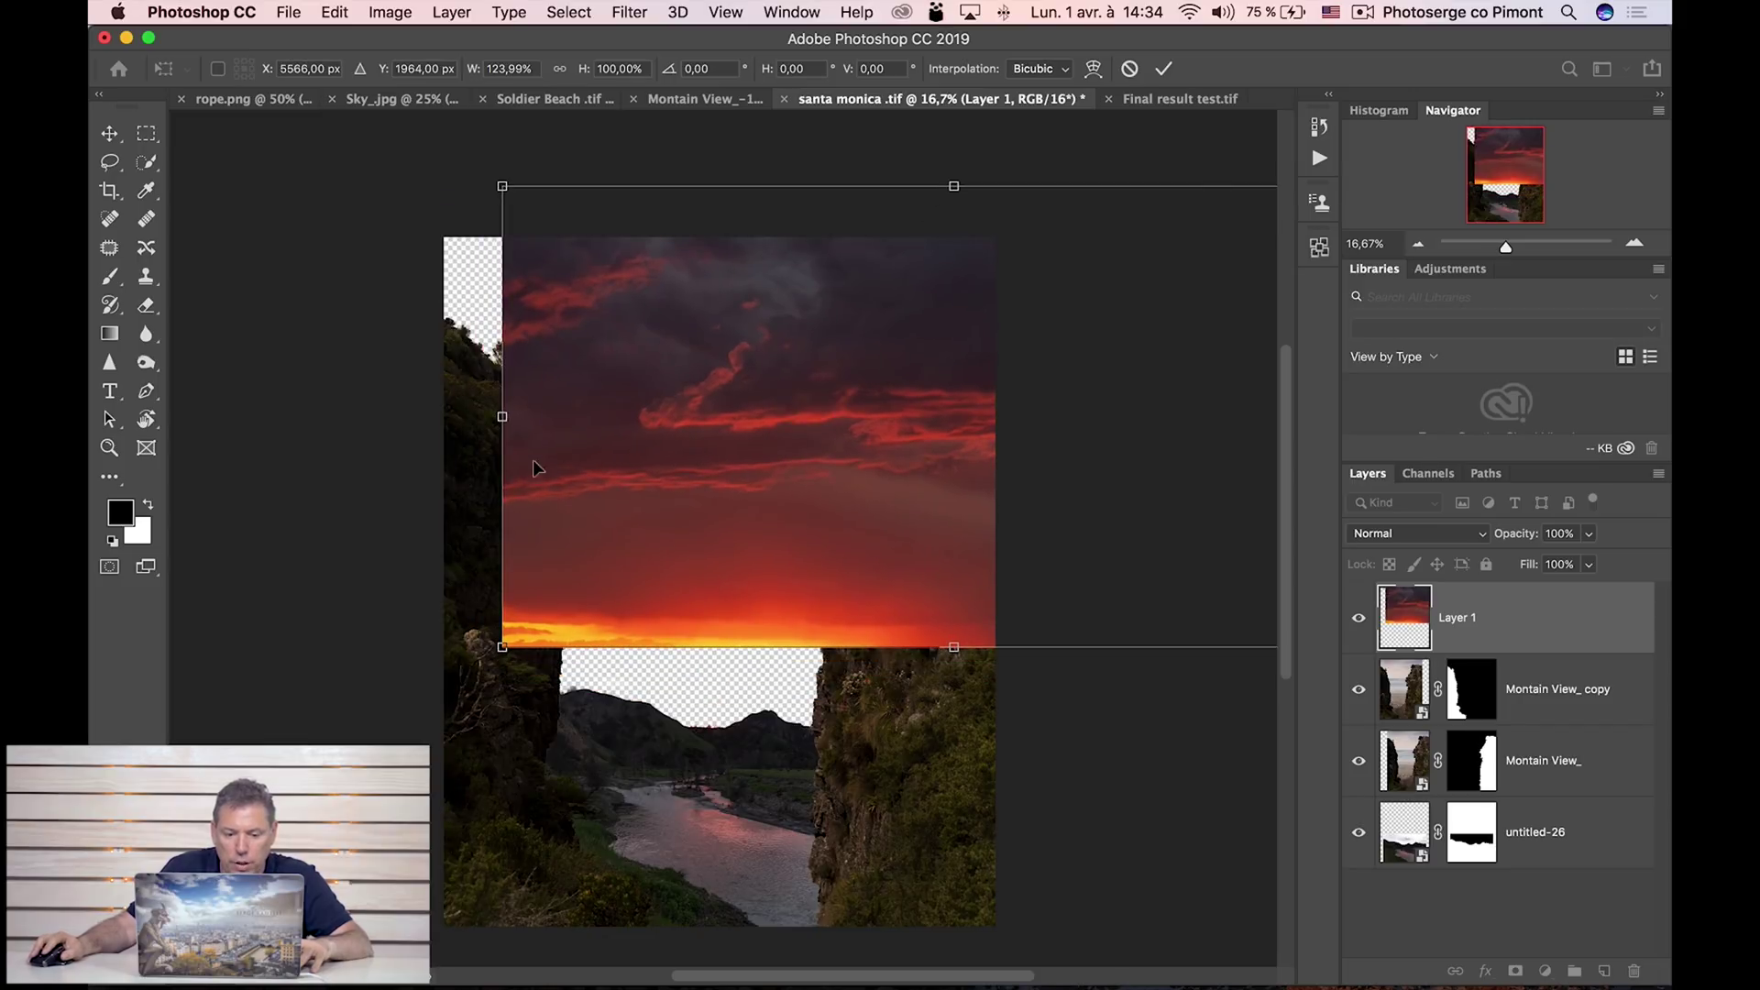
pyautogui.moveTo(500, 414); pyautogui.dragTo(432, 414)
pyautogui.moveTo(746, 449)
pyautogui.mouseDown()
pyautogui.moveTo(768, 465)
pyautogui.moveTo(753, 464)
pyautogui.mouseUp()
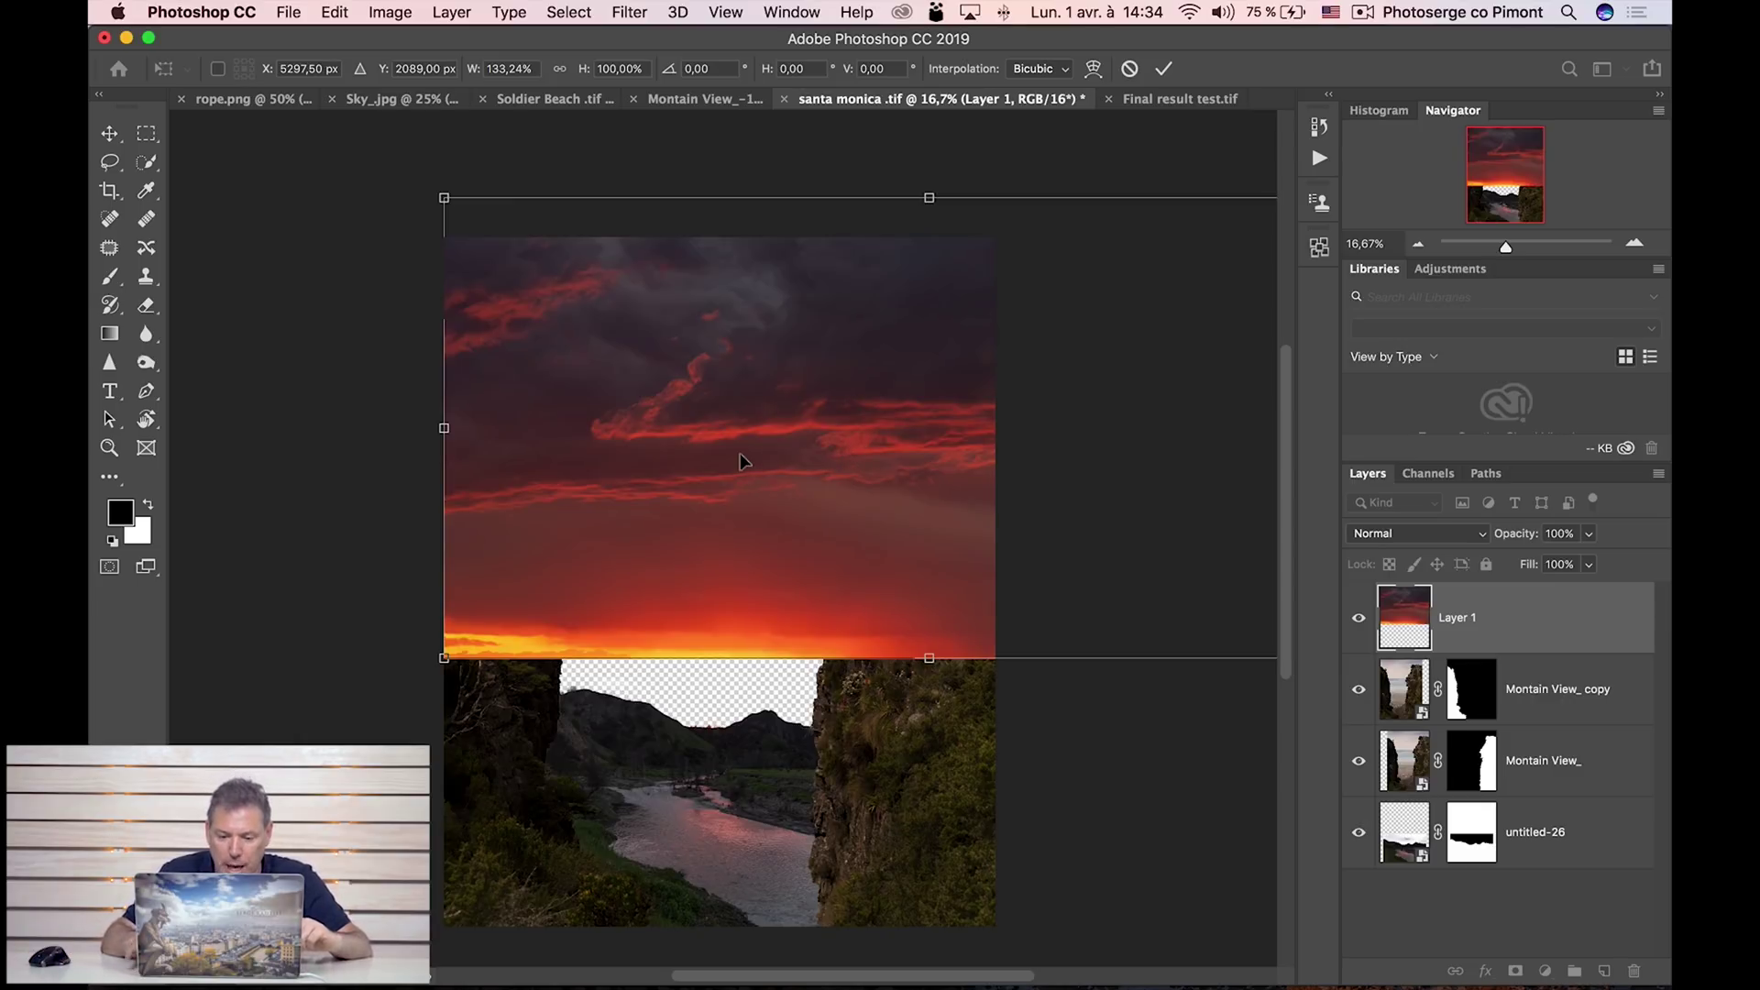
pyautogui.press('Return')
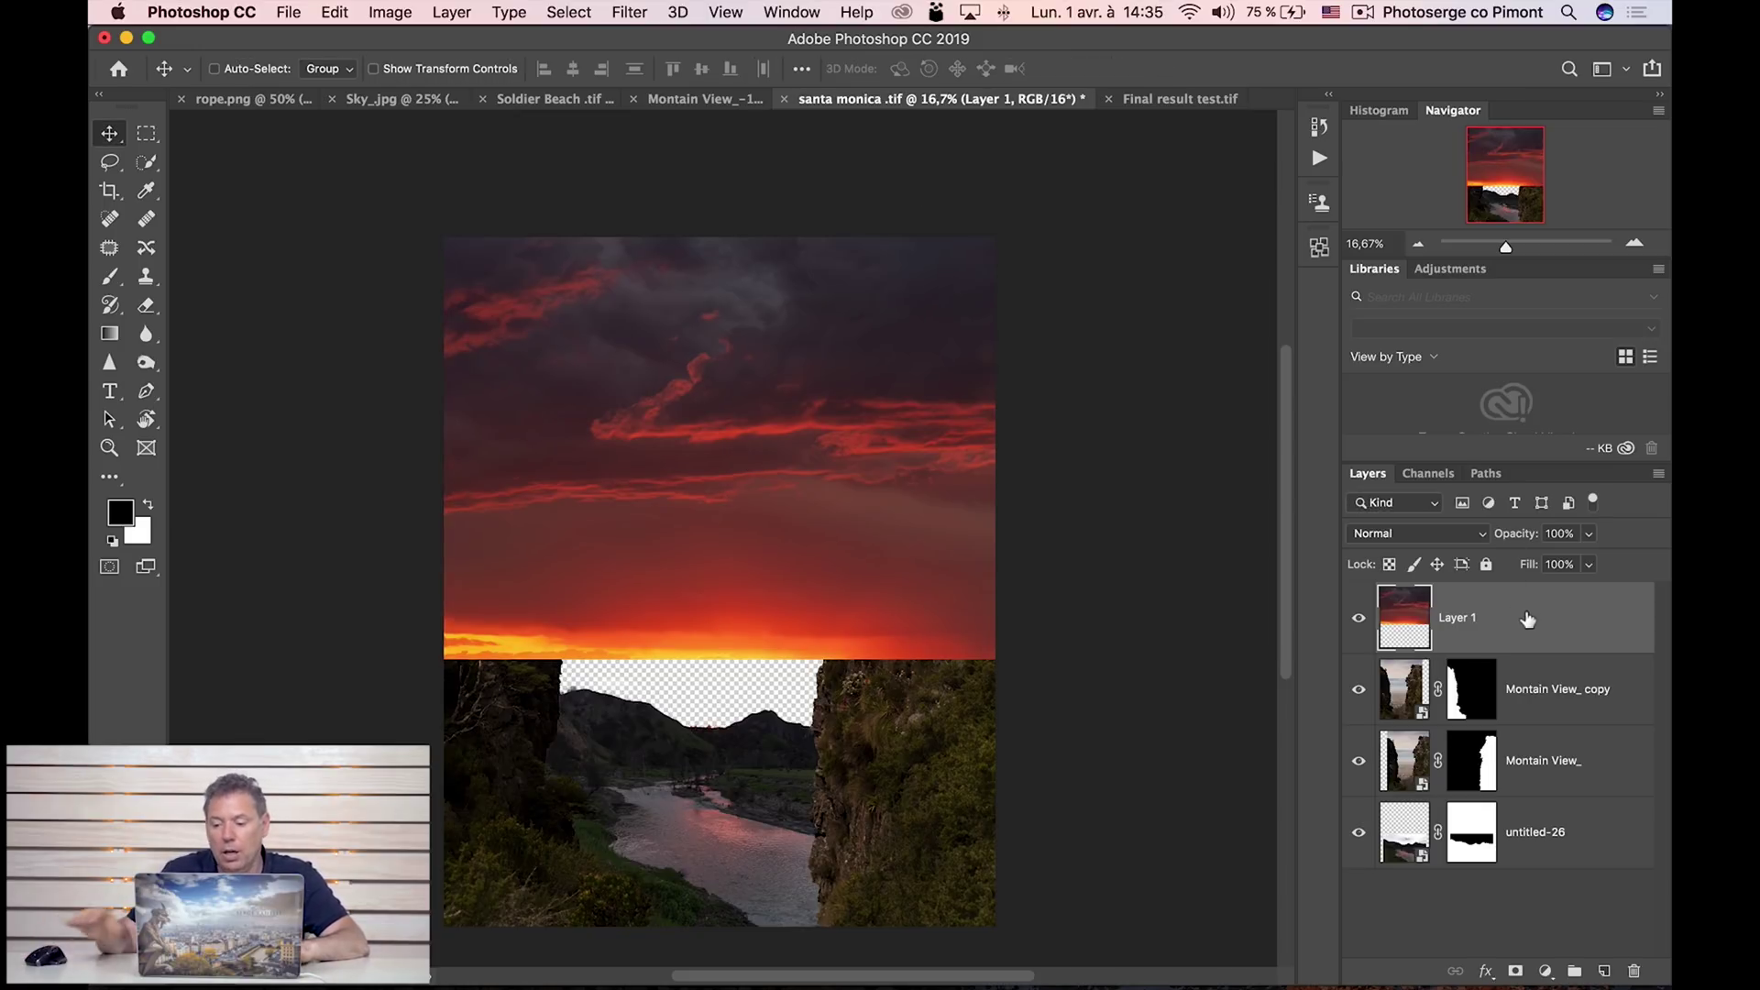
# Duplicate the sky layer, flip the copy vertically, and move it down to mirror the sky below the horizon.
pyautogui.moveTo(1528, 620); pyautogui.dragTo(1607, 972)
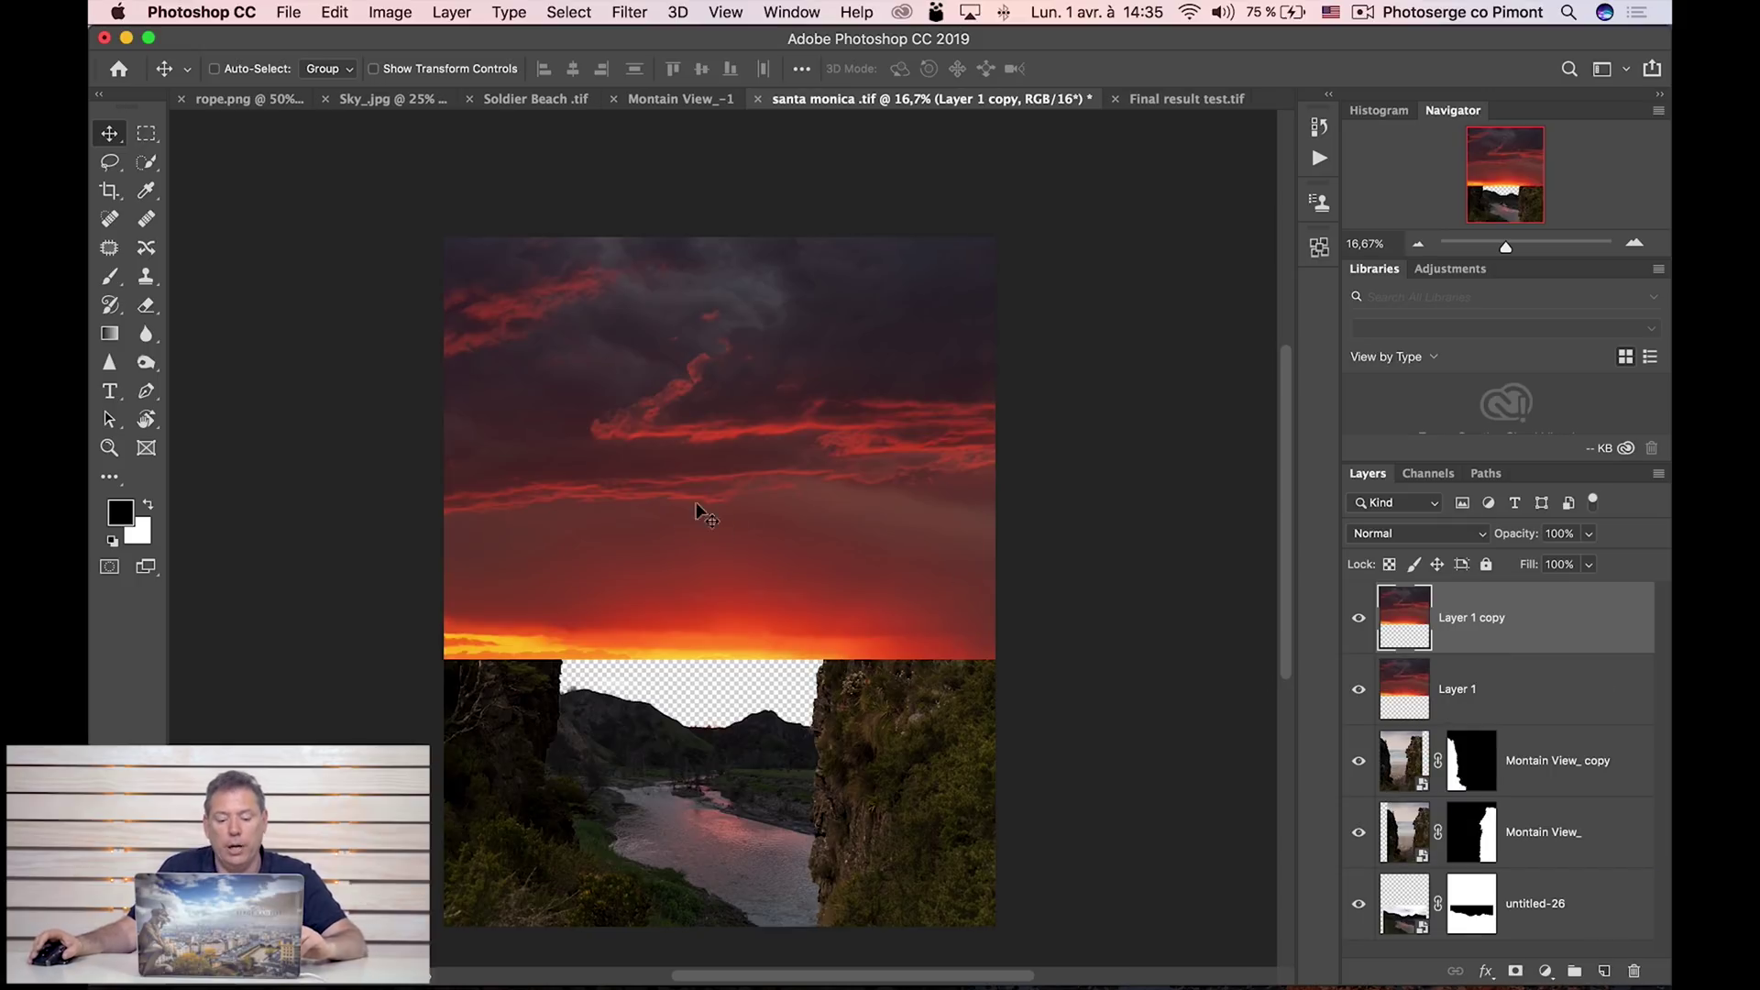
pyautogui.press('super+t')
pyautogui.rightClick(780, 494)
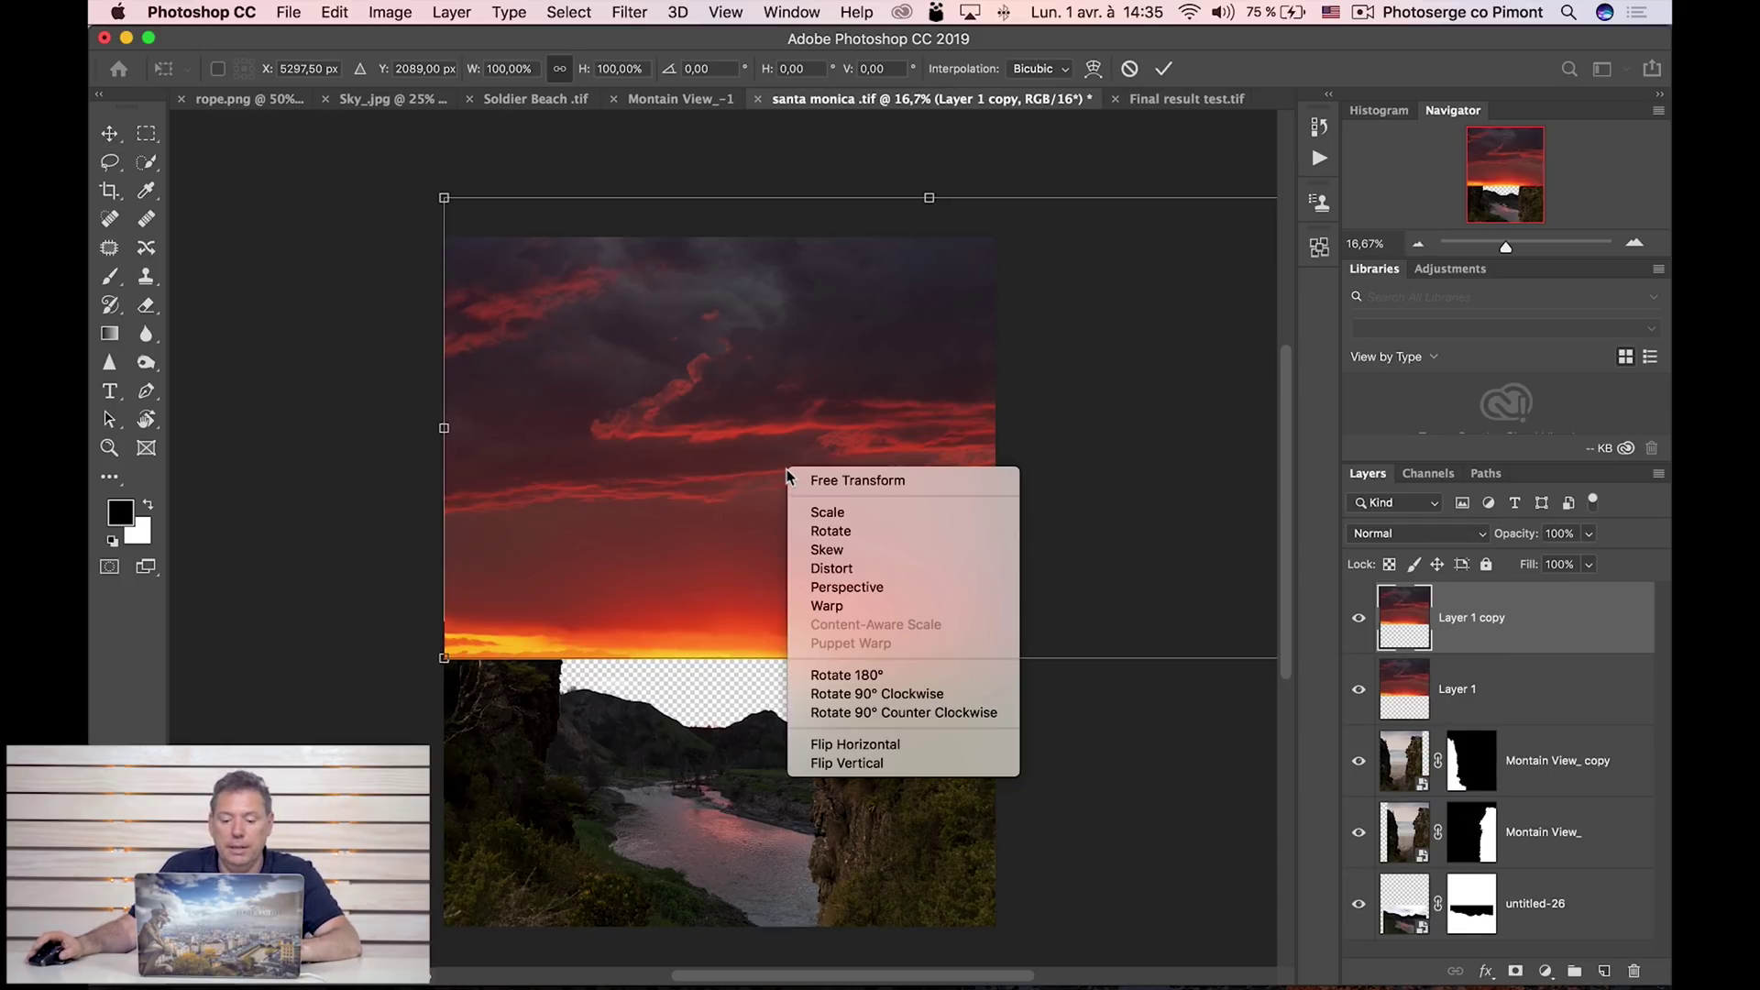
pyautogui.click(883, 766)
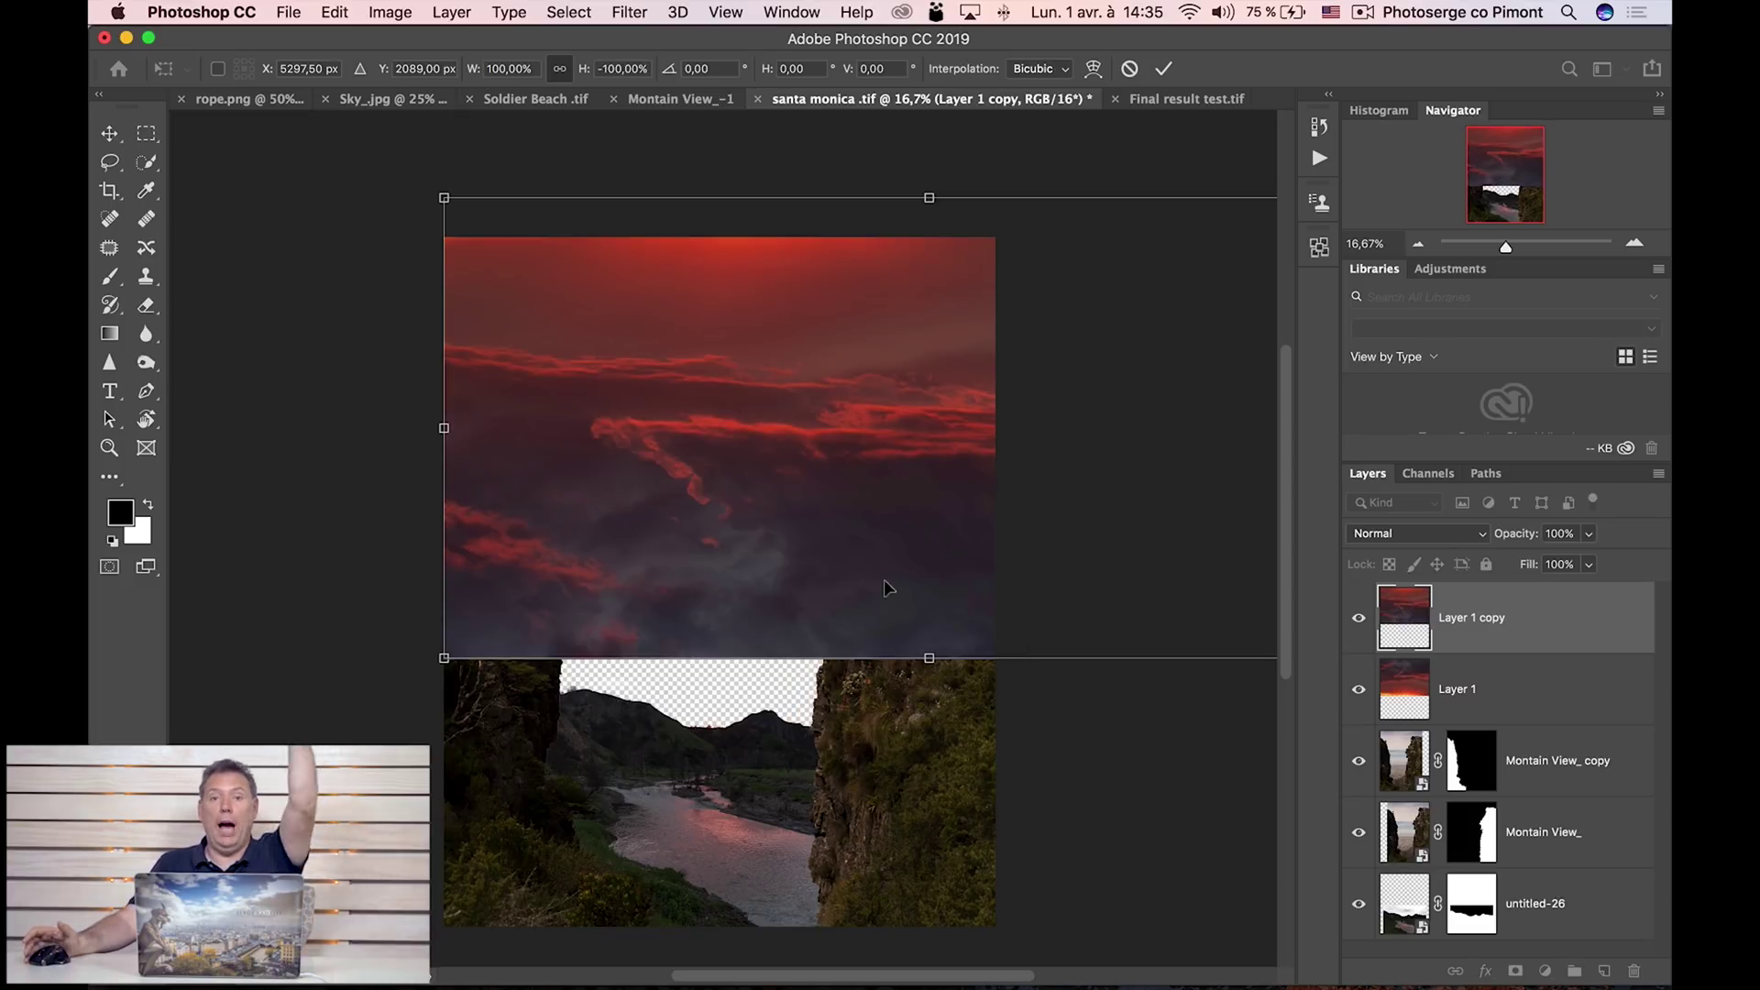
pyautogui.moveTo(814, 408); pyautogui.dragTo(811, 751)
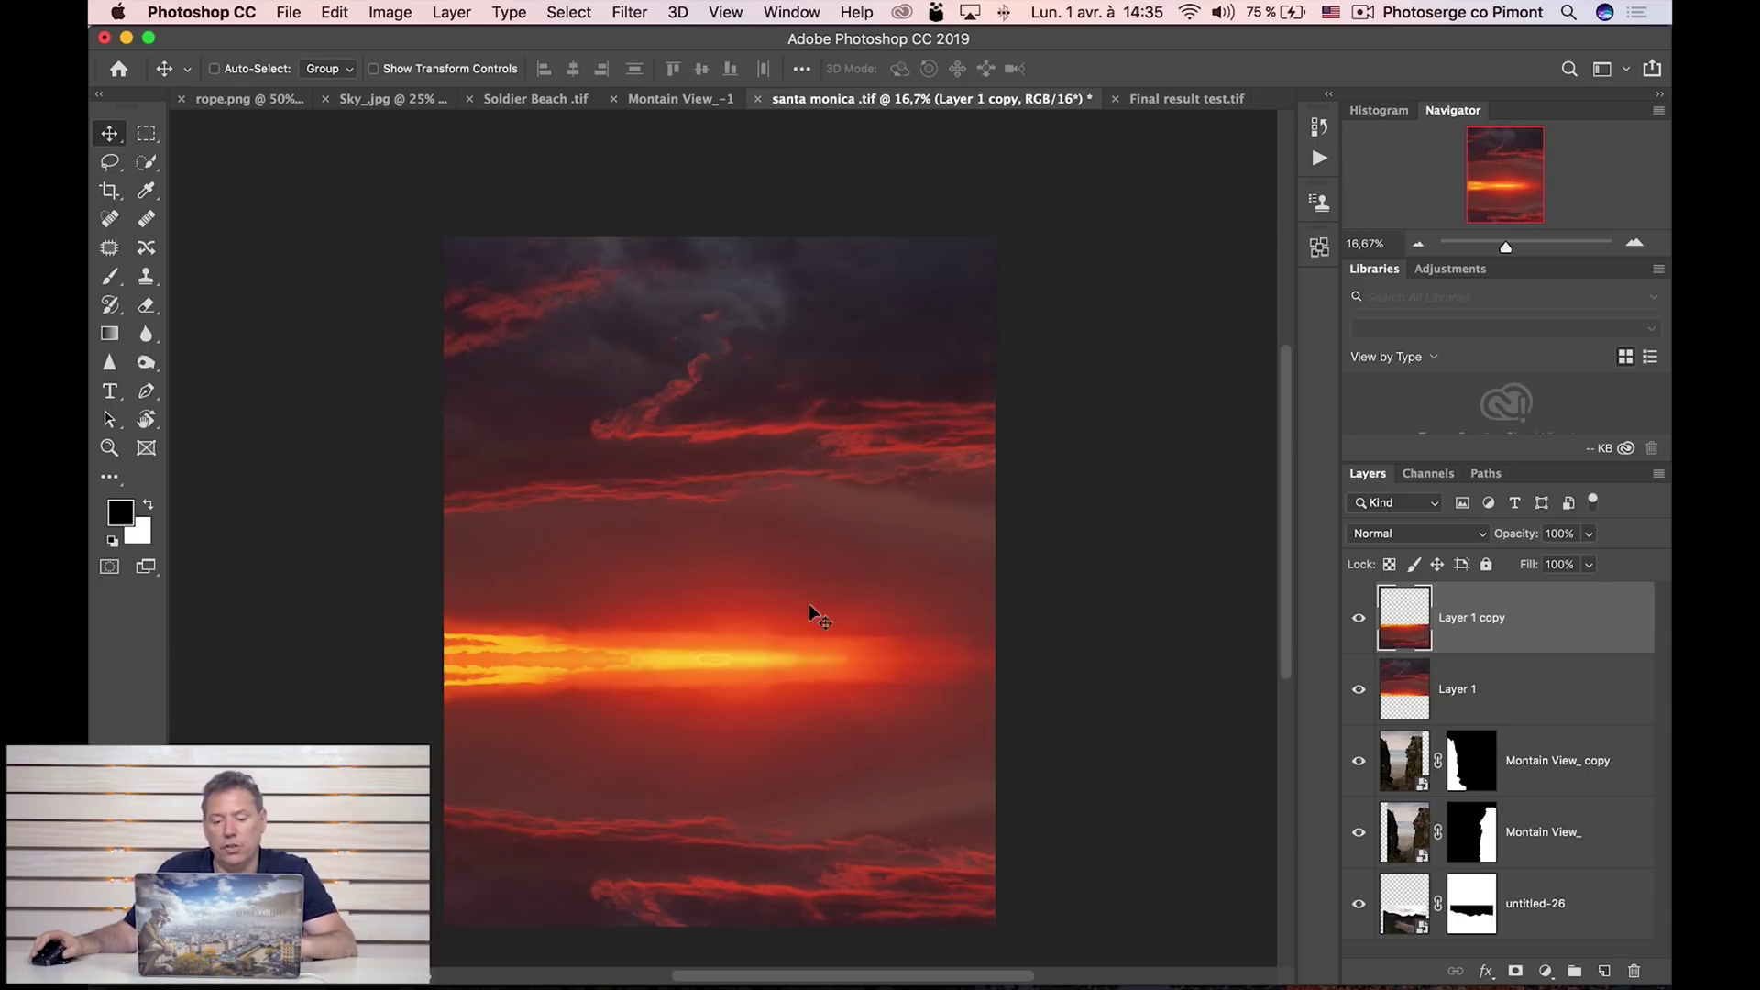
# Merge the two sky layers into one and set its blend mode to Multiply.
pyautogui.keyDown('shift'); pyautogui.click(1545, 698); pyautogui.keyUp('shift')
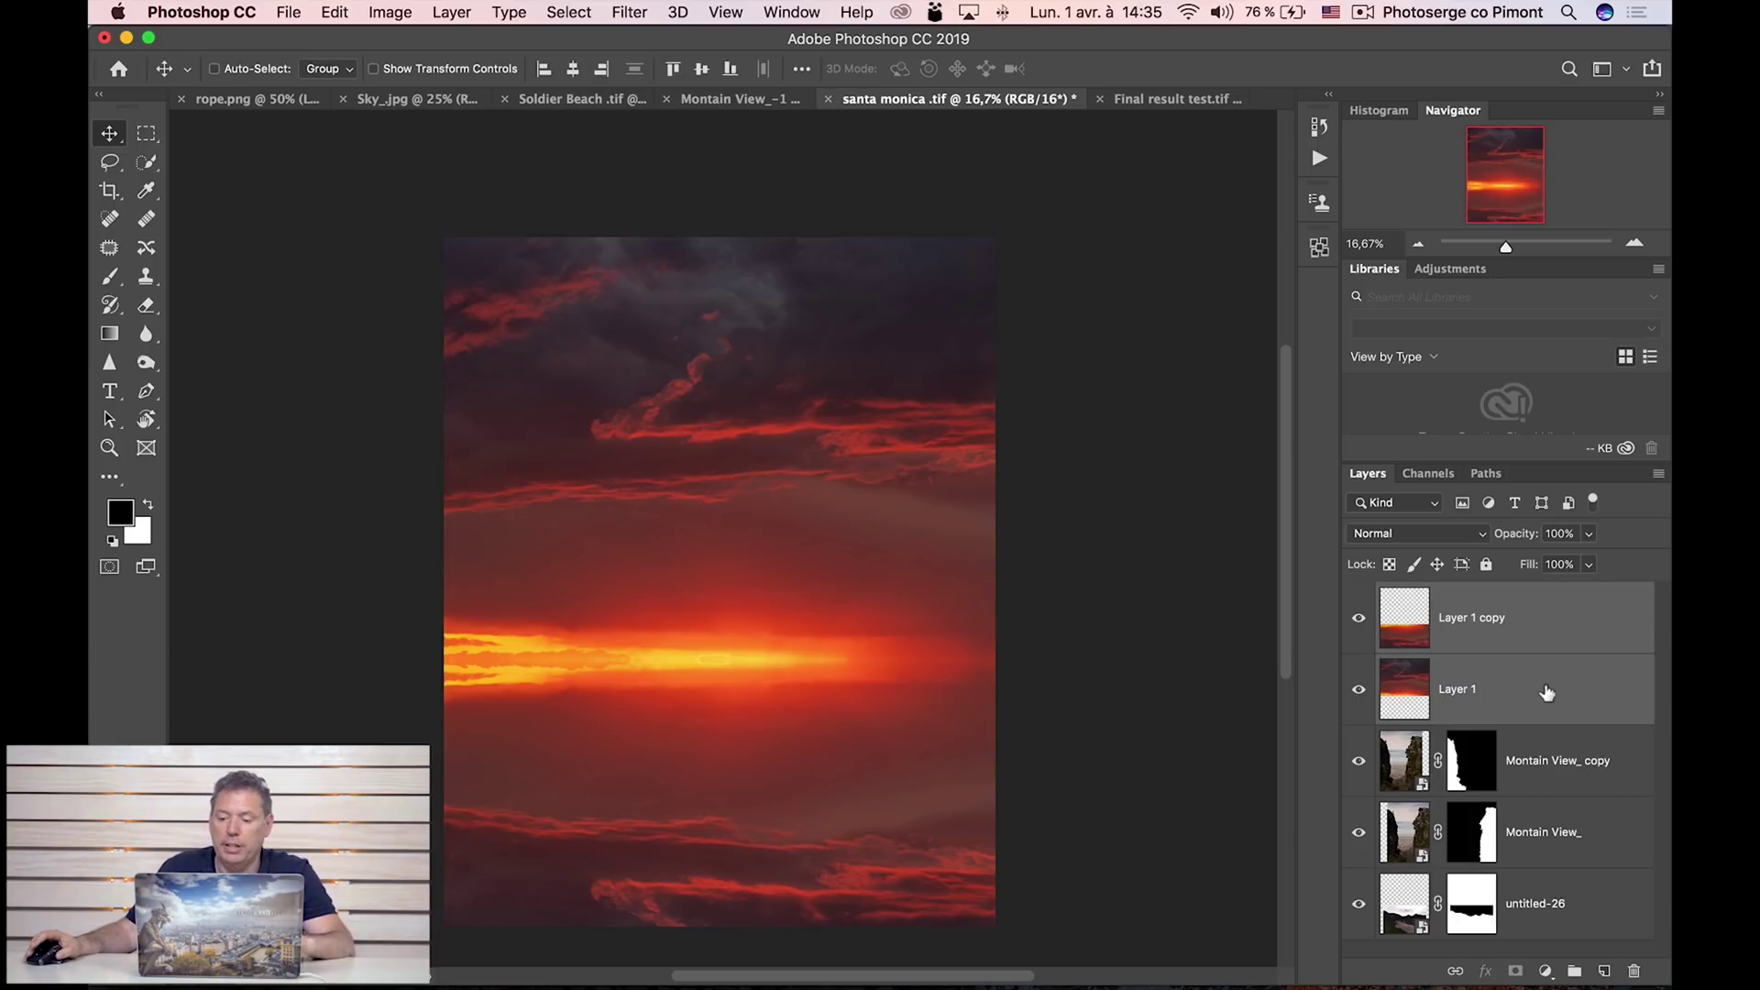
pyautogui.rightClick(1559, 623)
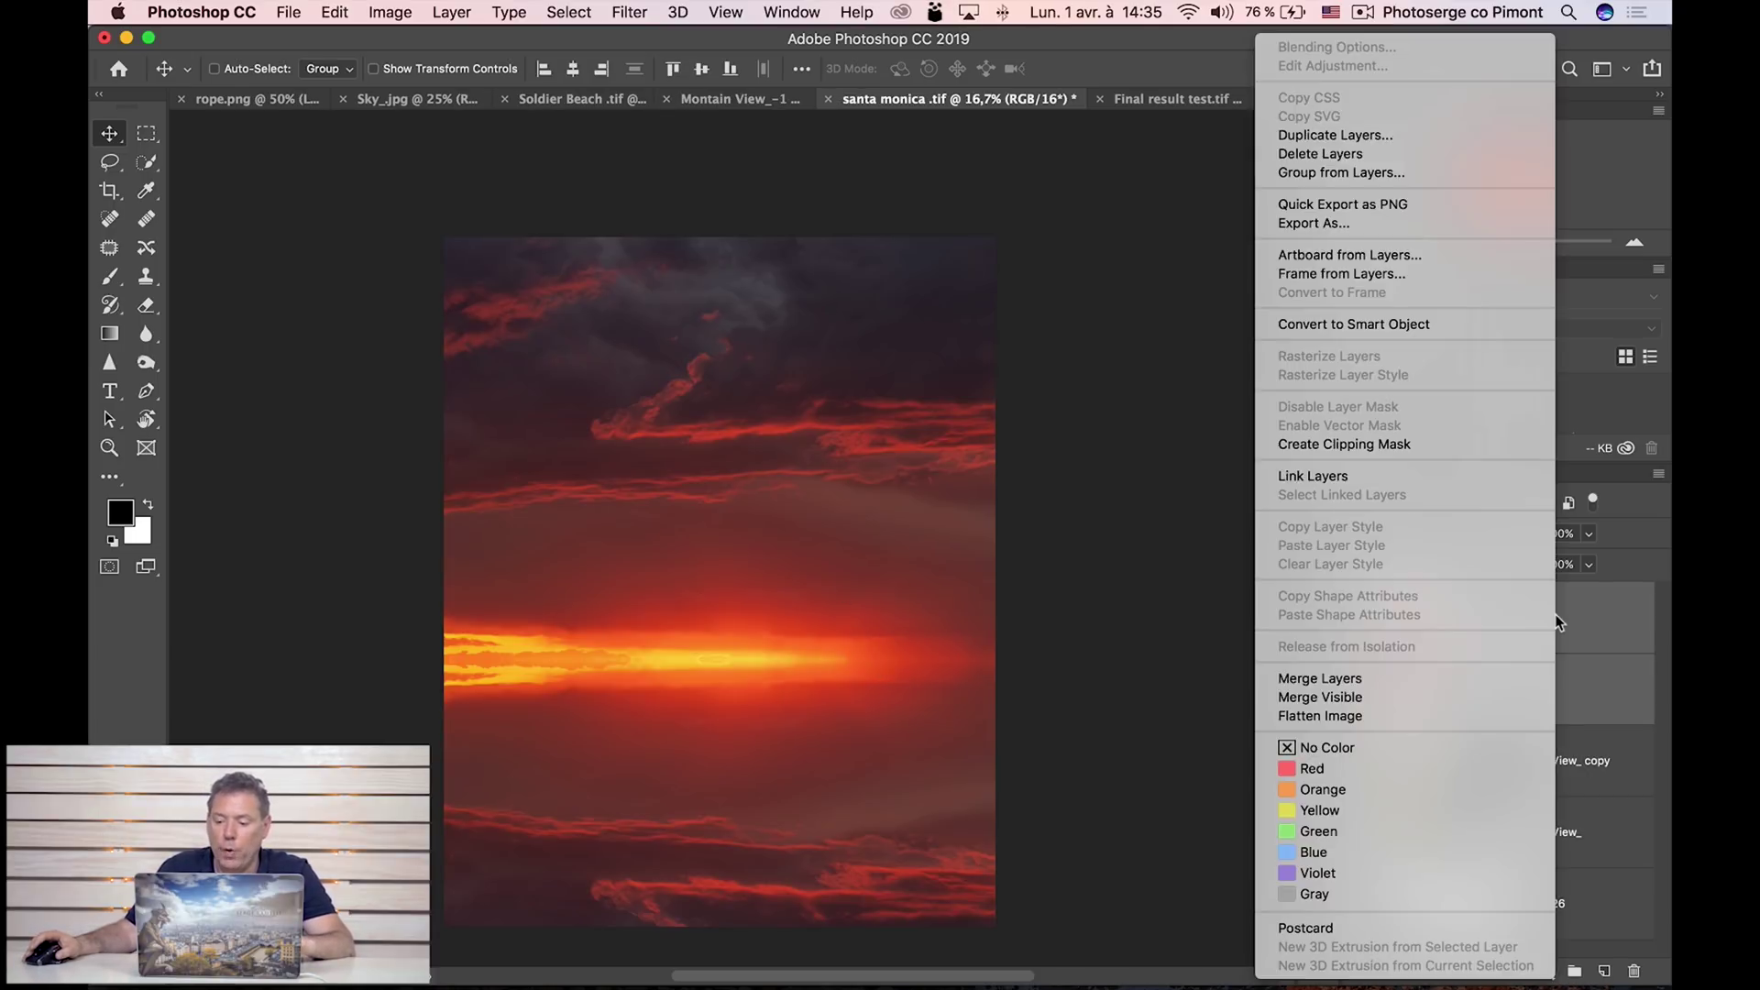
pyautogui.click(1386, 678)
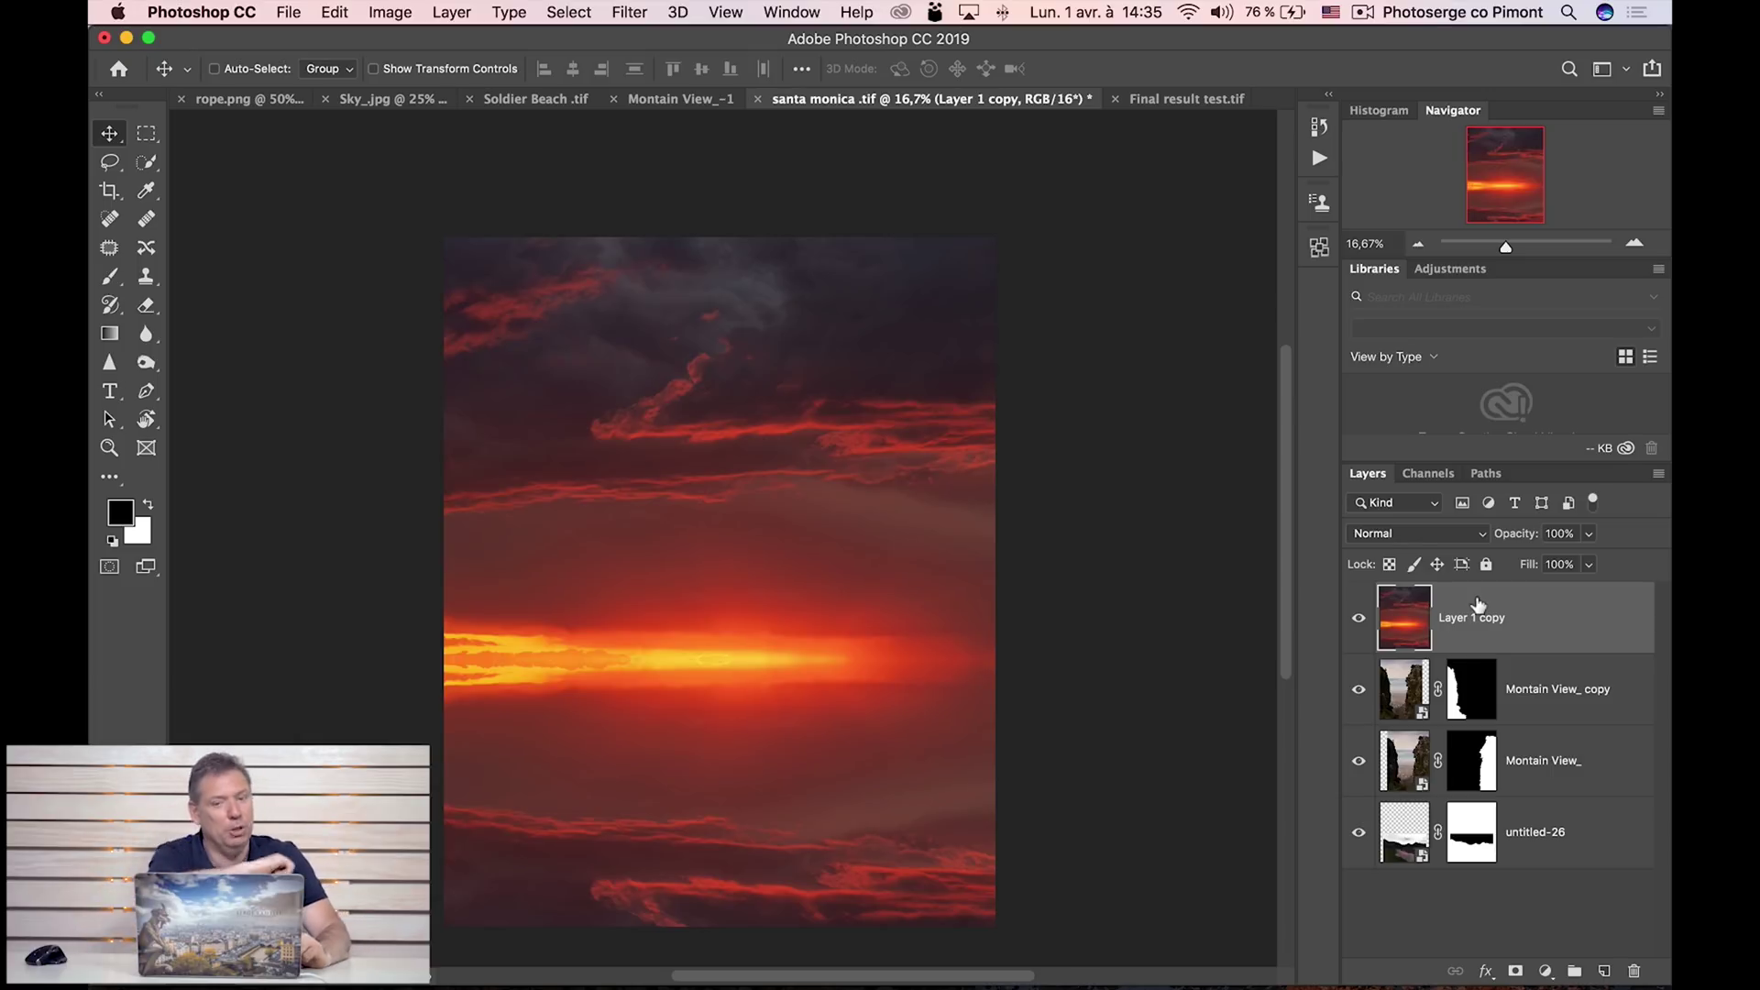
pyautogui.click(1439, 535)
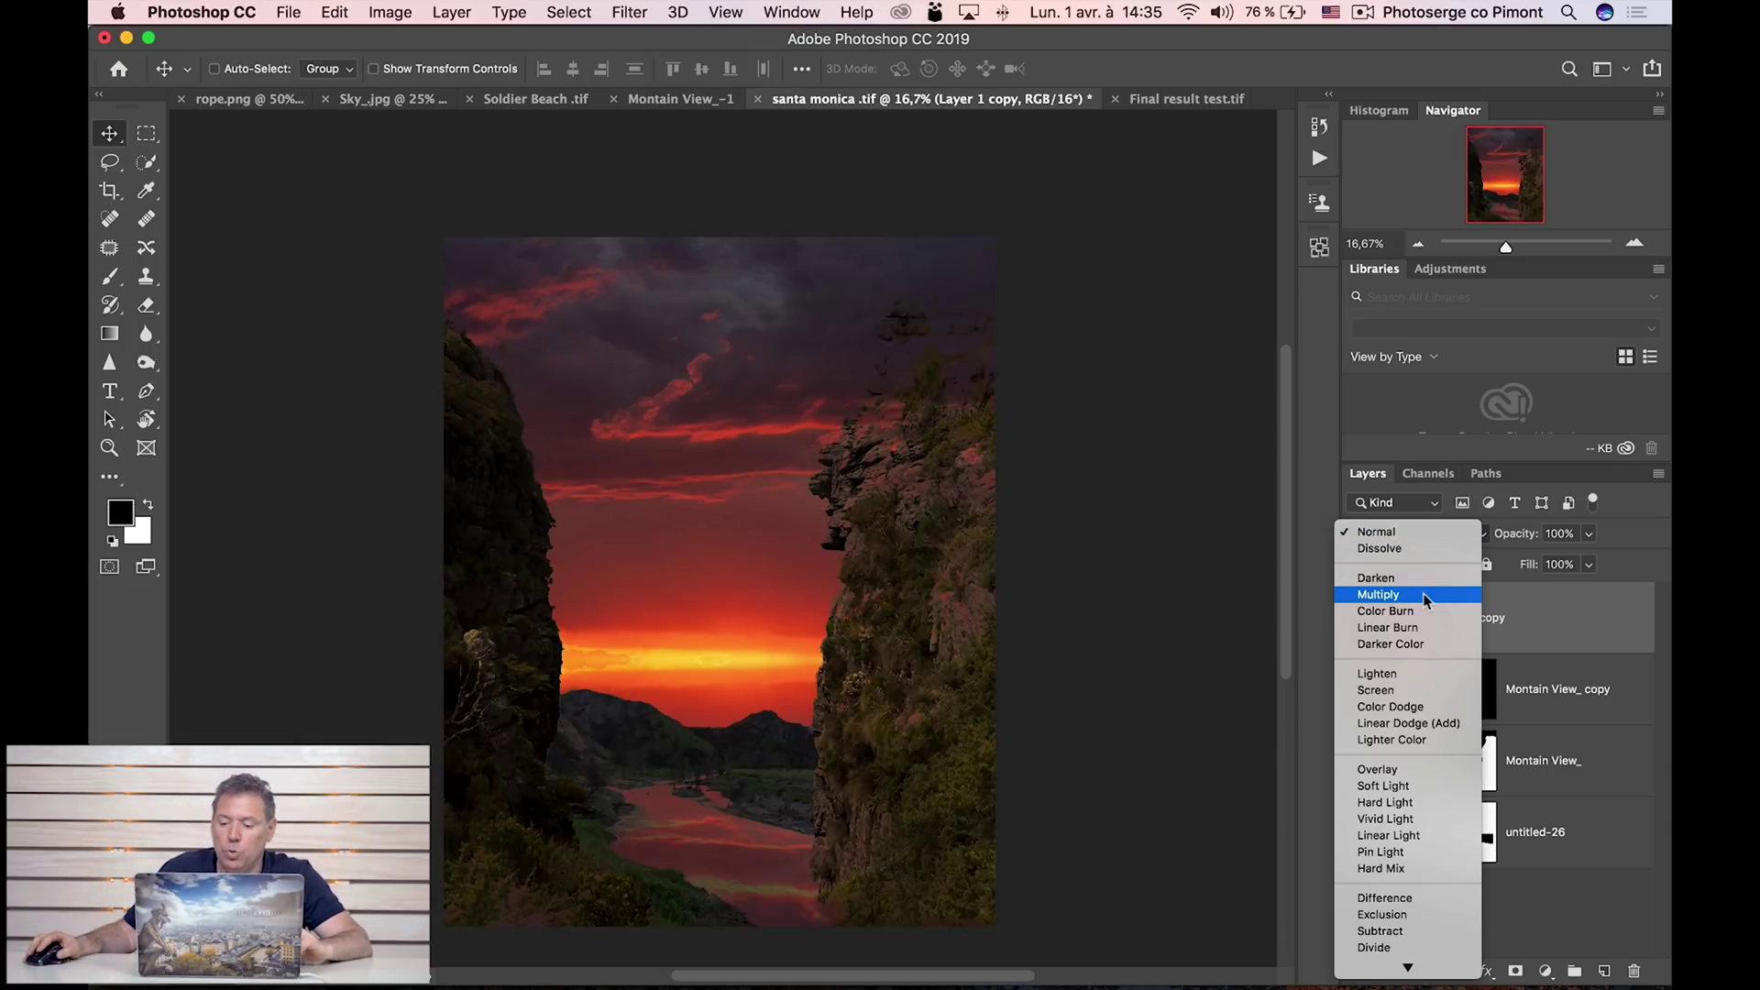
pyautogui.click(1423, 594)
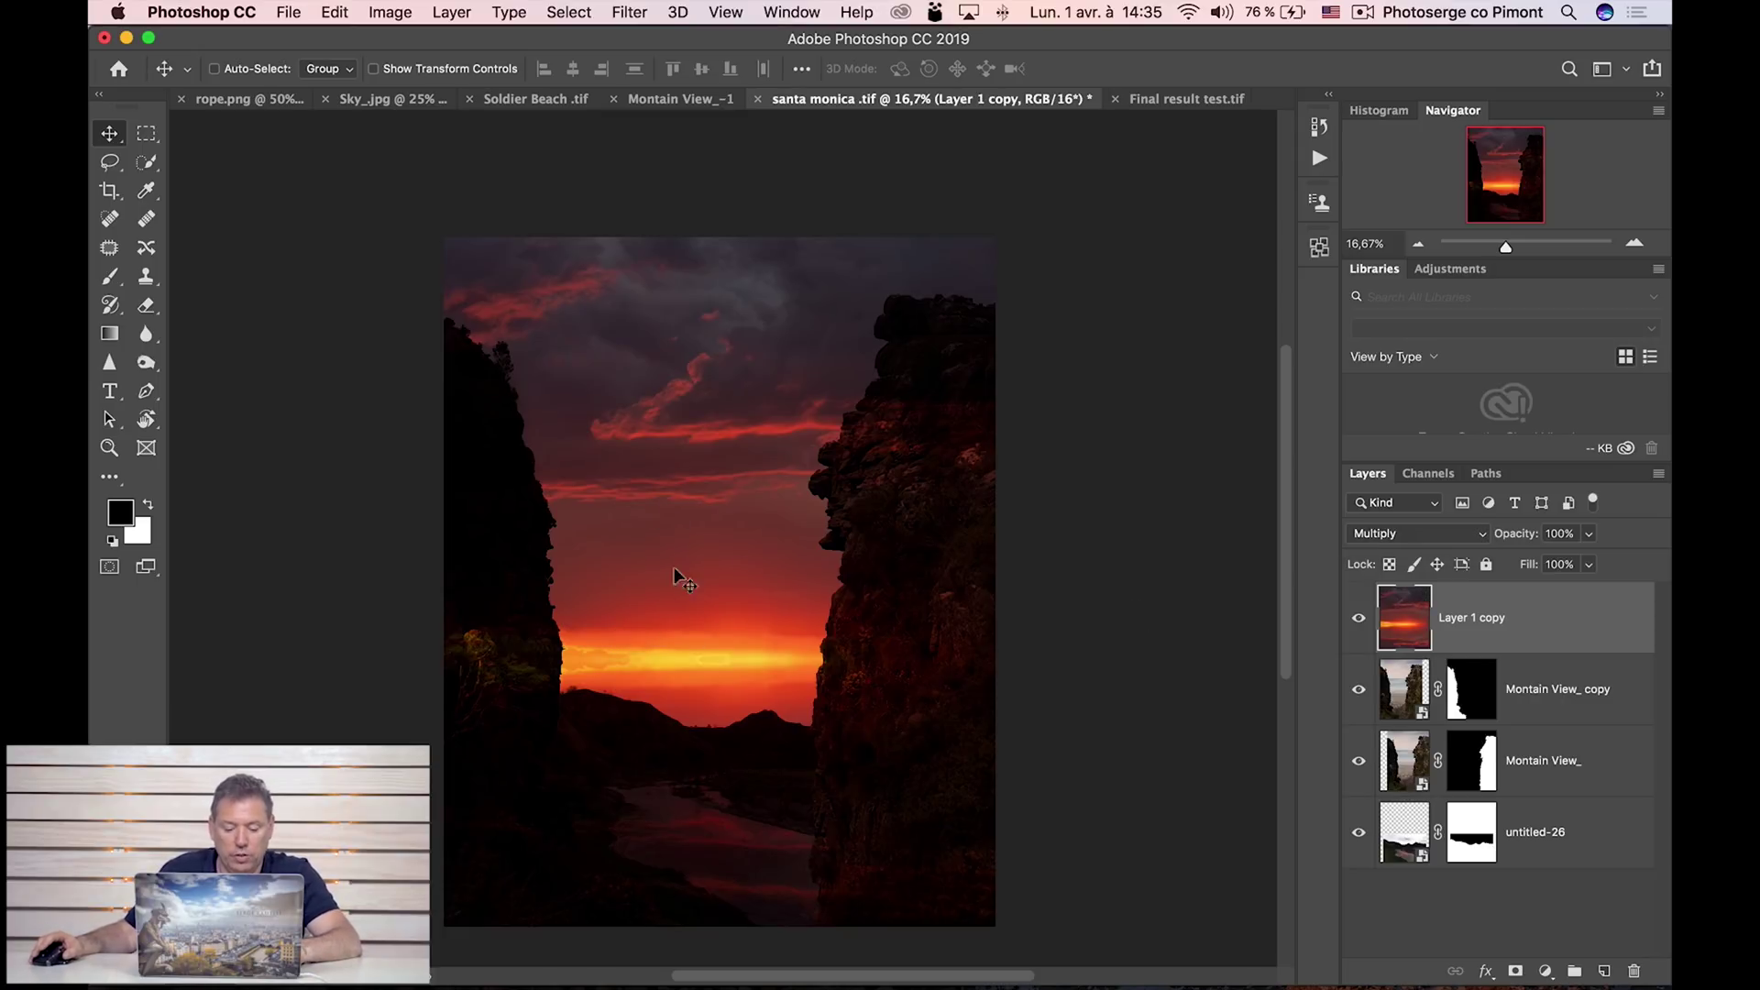
# Move the merged sky layer down so the bright horizon band sits just above the mountain ridge.
pyautogui.press('z')
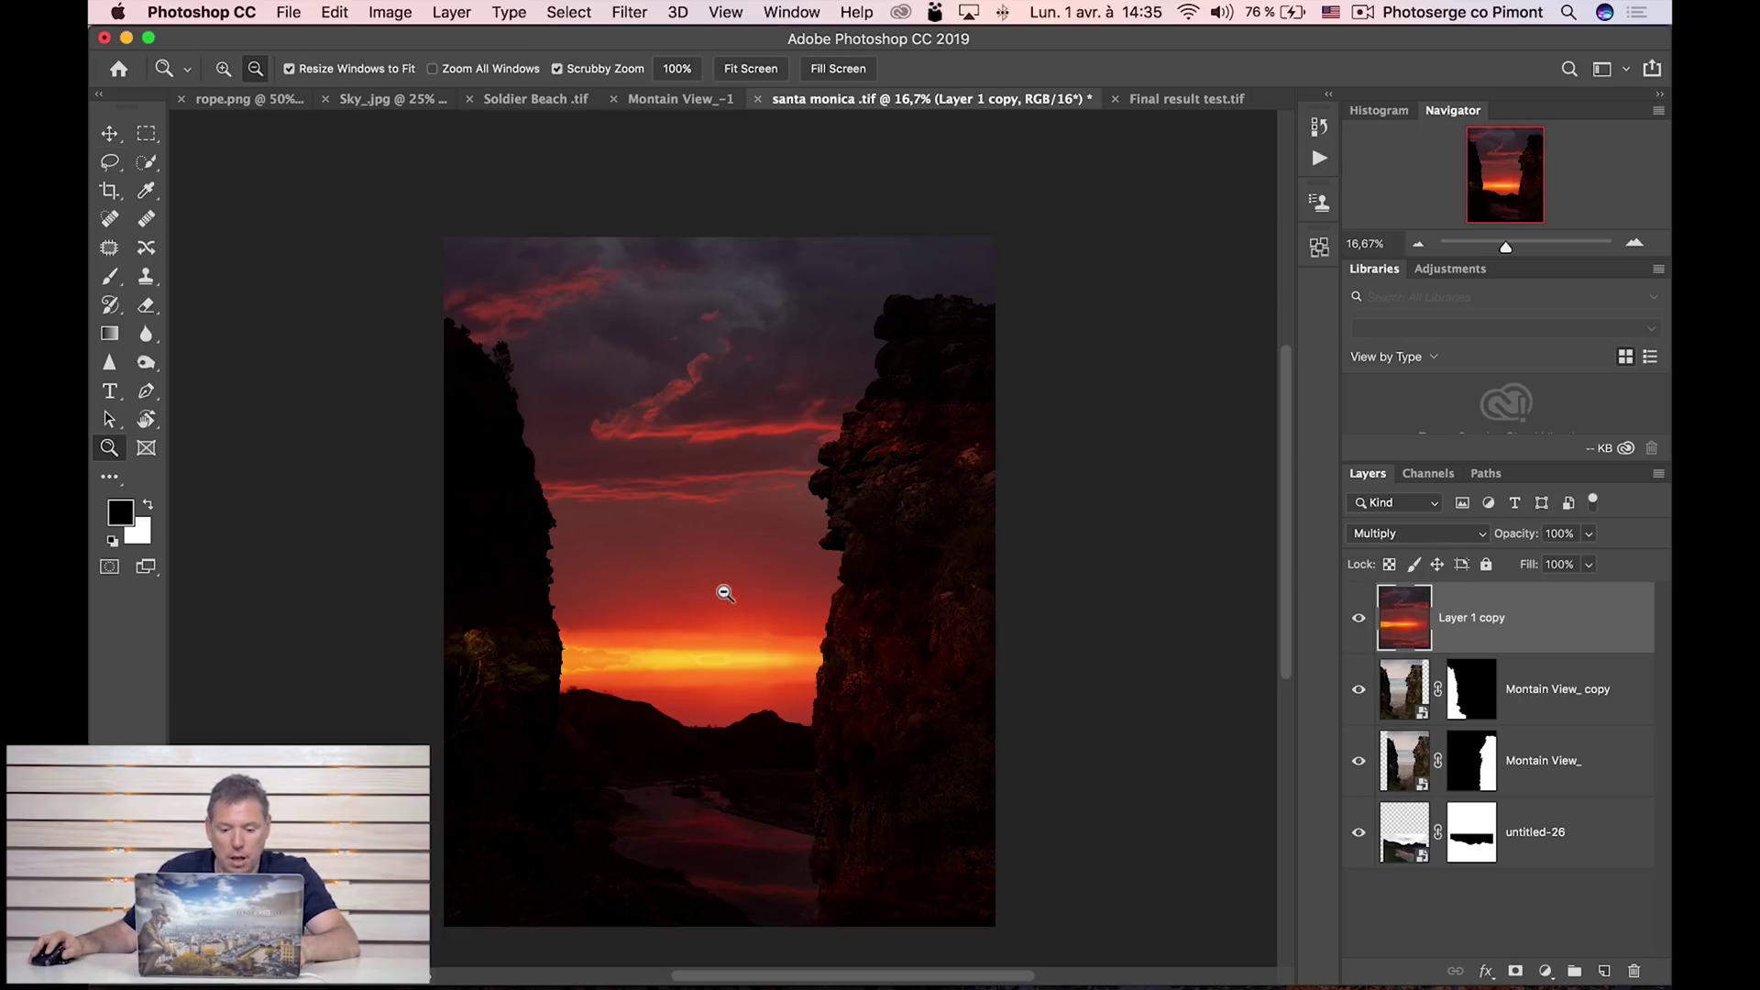
pyautogui.keyDown('alt'); pyautogui.click(724, 593); pyautogui.keyUp('alt')
pyautogui.click(722, 576)
pyautogui.click(723, 572)
pyautogui.click(721, 570)
pyautogui.click(722, 570)
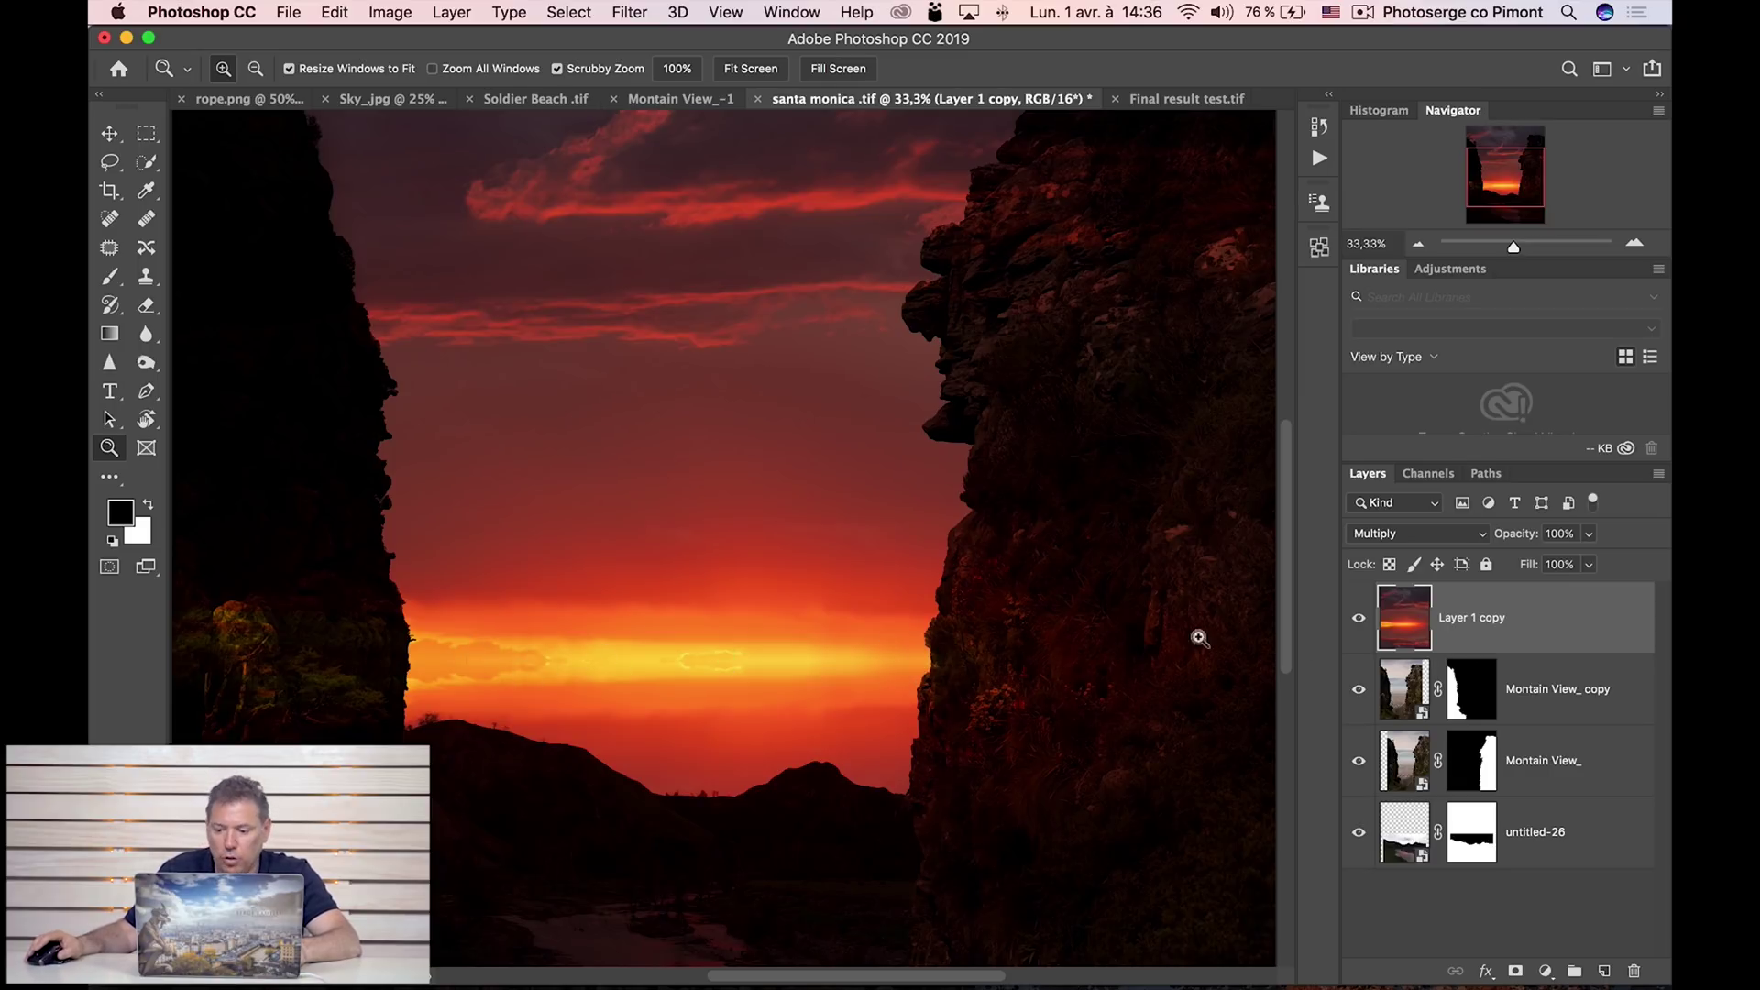
pyautogui.press('v')
pyautogui.moveTo(707, 609)
pyautogui.mouseDown()
pyautogui.moveTo(694, 674)
pyautogui.moveTo(734, 631)
pyautogui.mouseUp()
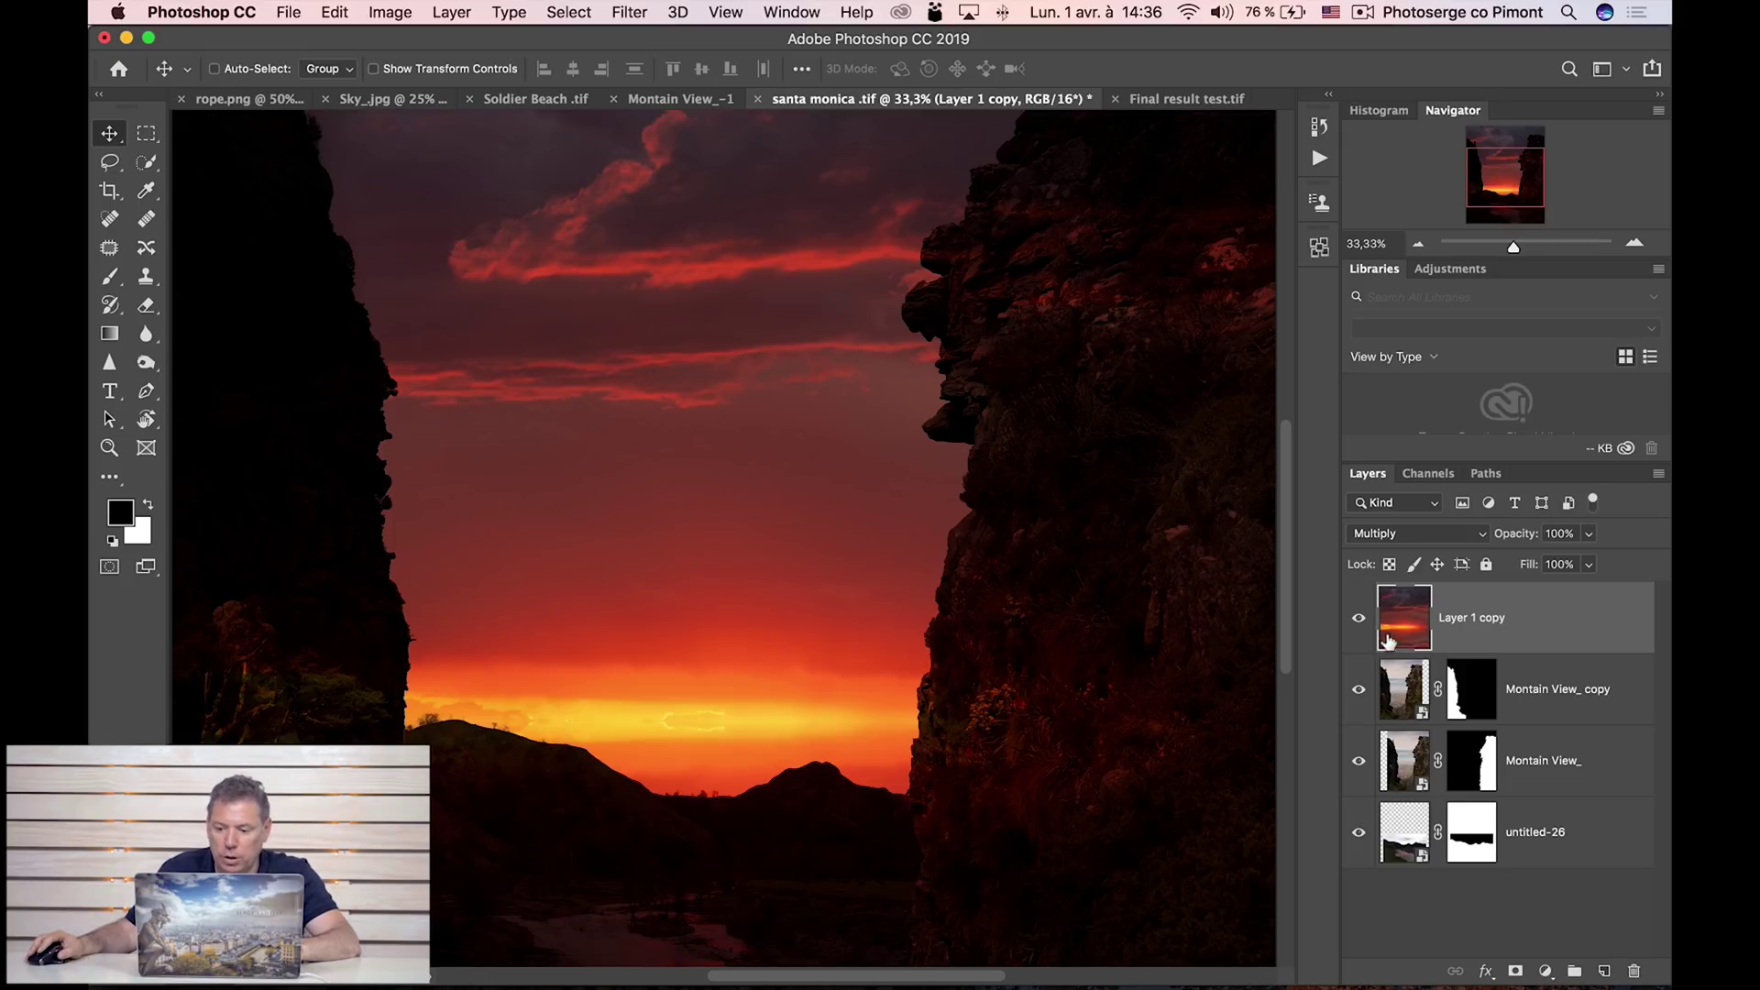
# Clone out the mirrored pattern in the yellow horizon band with the Clone Stamp at size 421, sampling the glow beside it.
pyautogui.press('s')
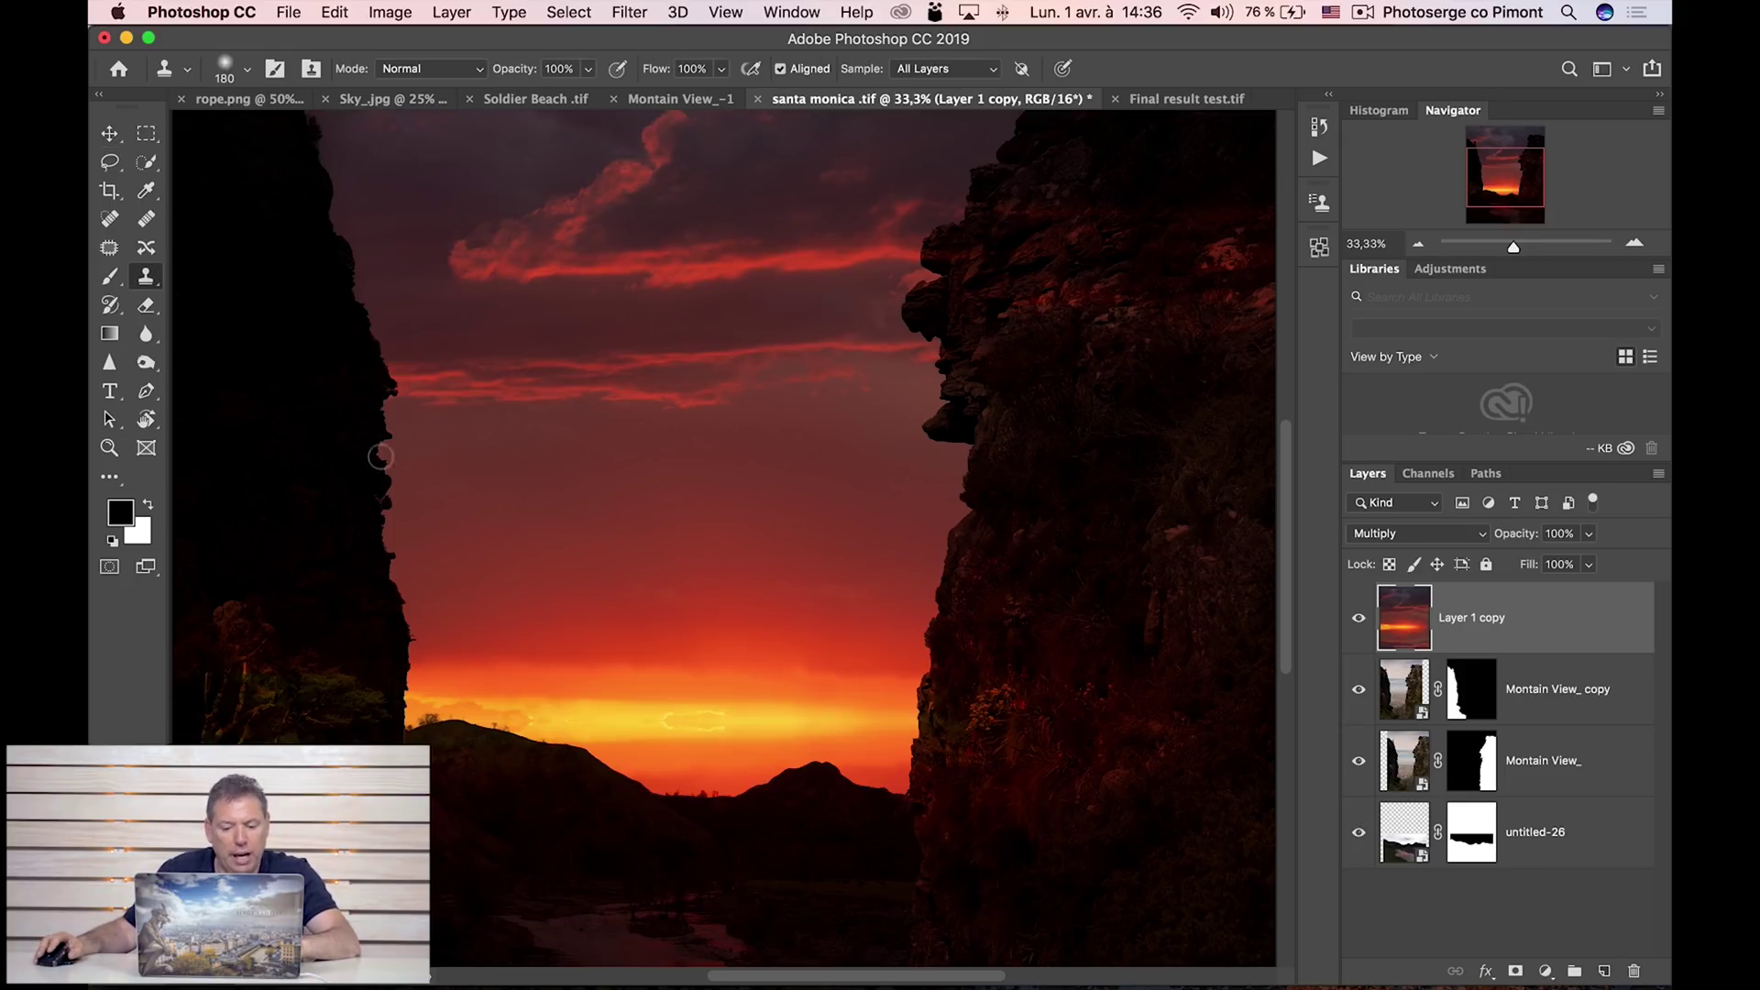
pyautogui.moveTo(679, 679); pyautogui.dragTo(724, 679)
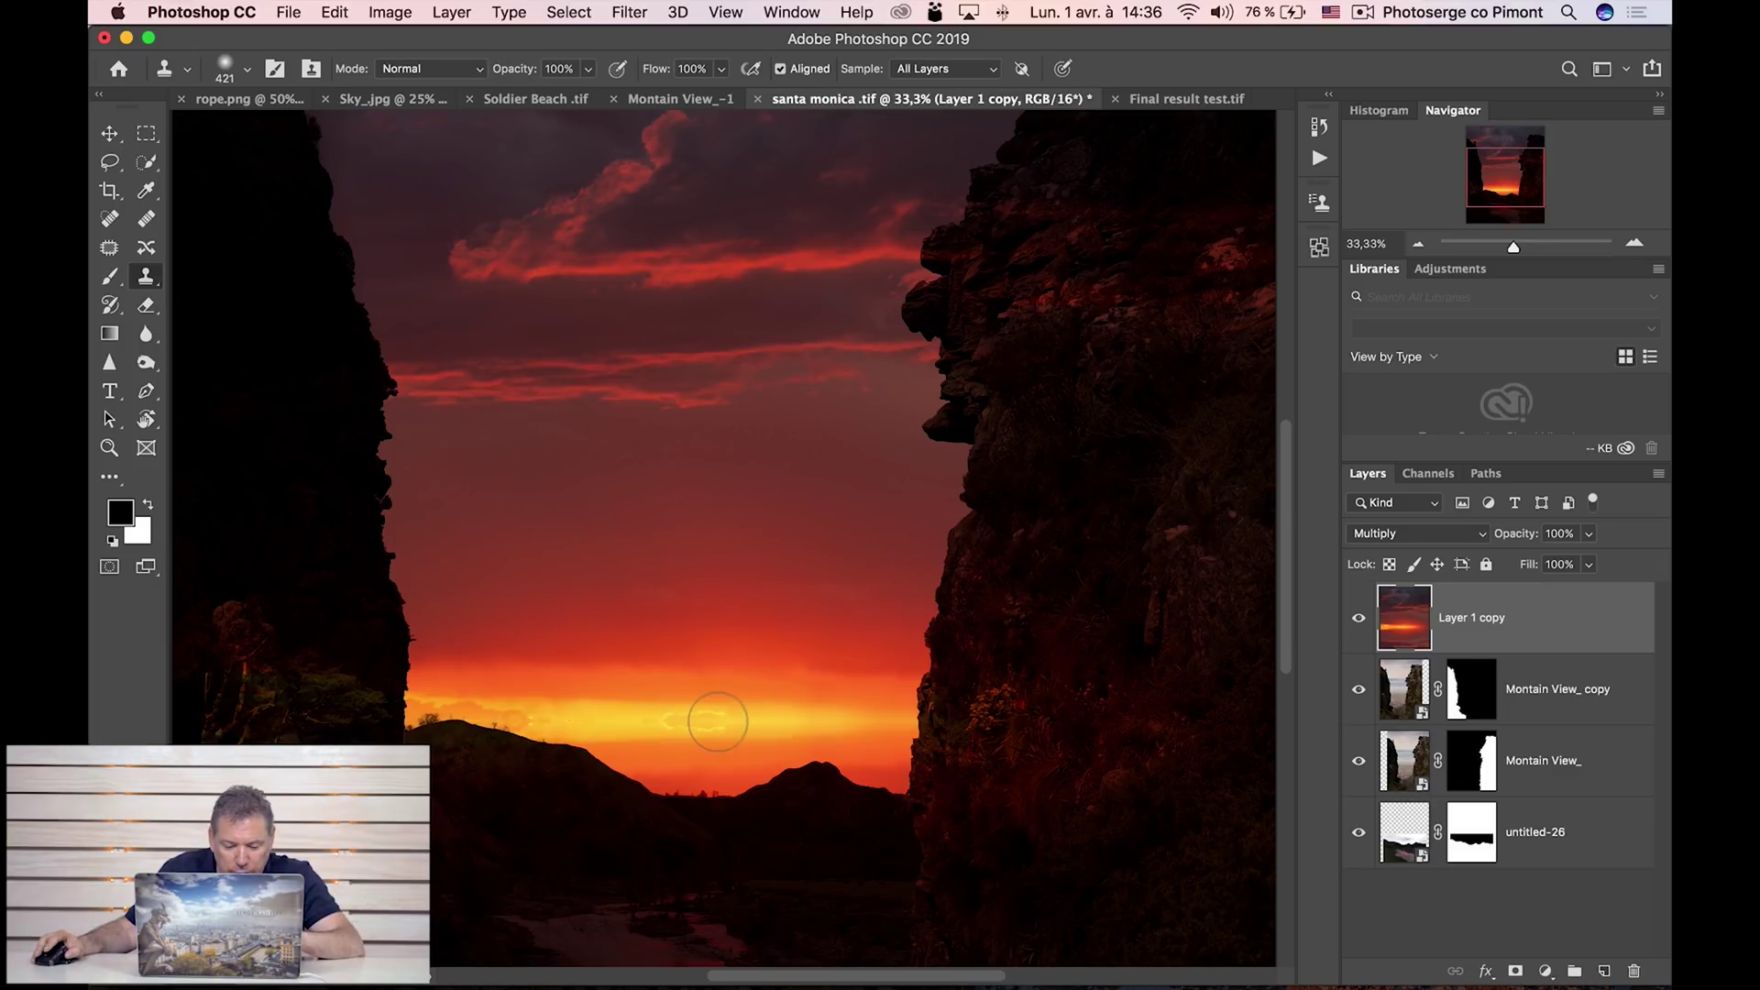
pyautogui.keyDown('alt'); pyautogui.click(790, 724); pyautogui.keyUp('alt')
pyautogui.moveTo(723, 721); pyautogui.dragTo(660, 721)
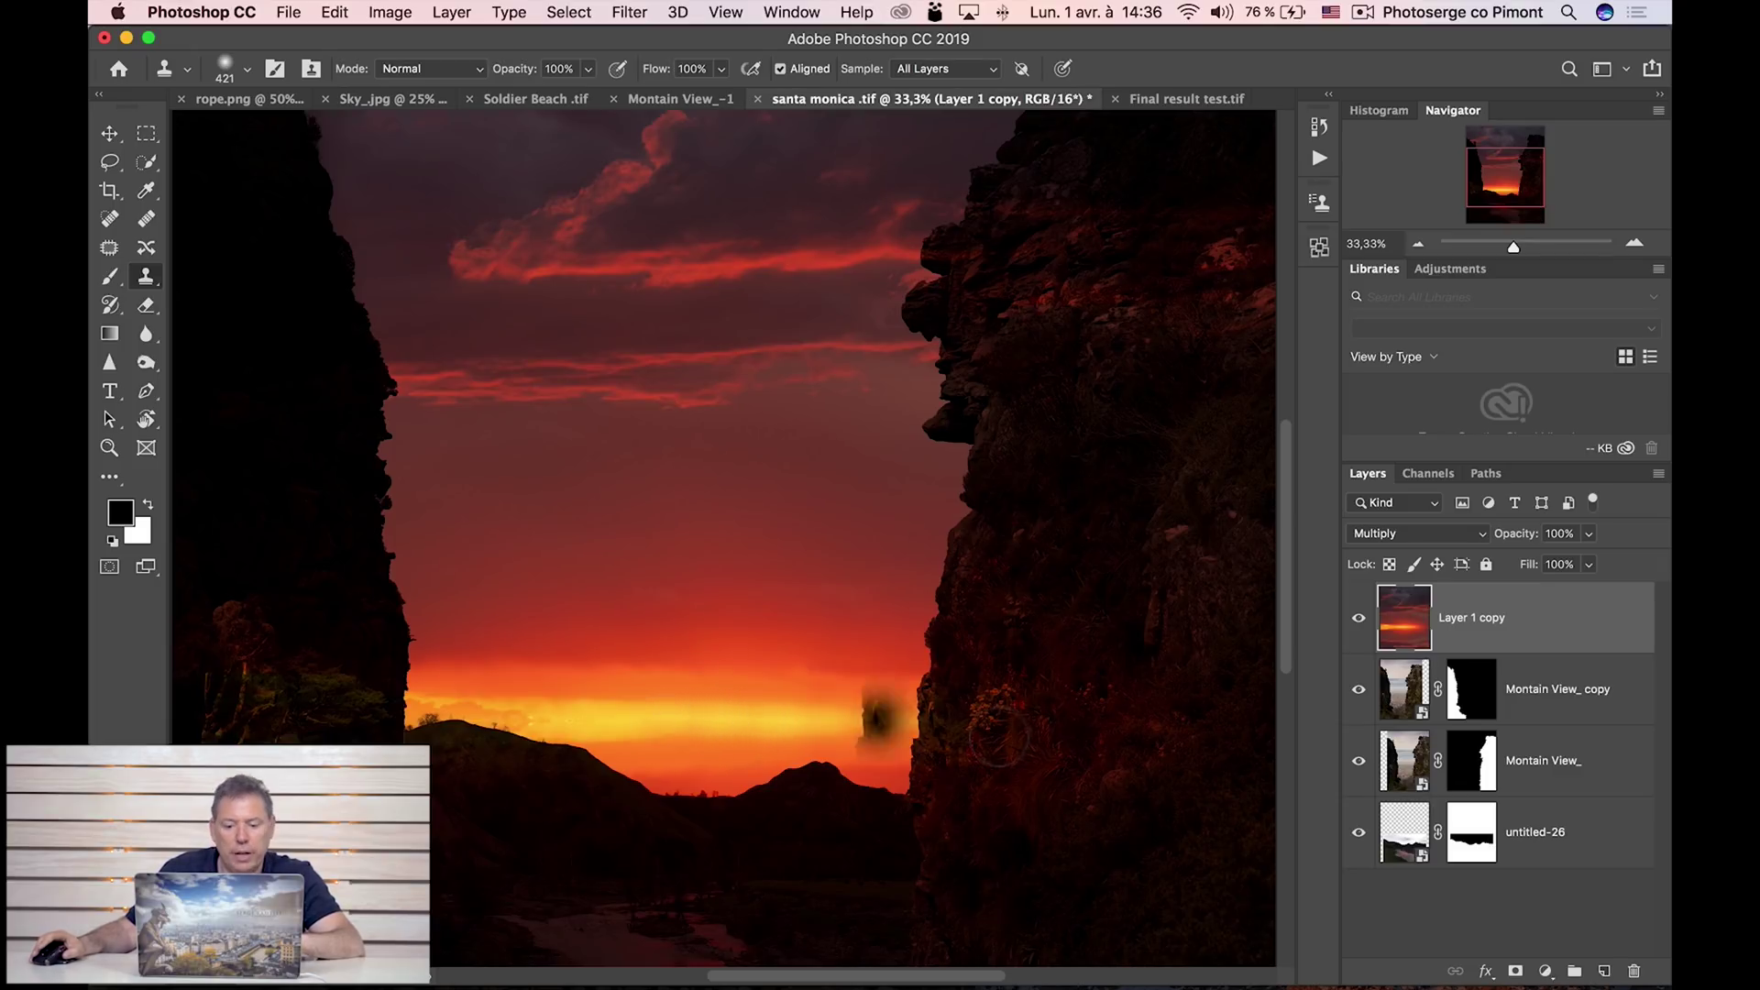
# Add a Curves adjustment clipped to the sky layer and raise the RGB midtones to about input 119, output 162.
pyautogui.press('z')
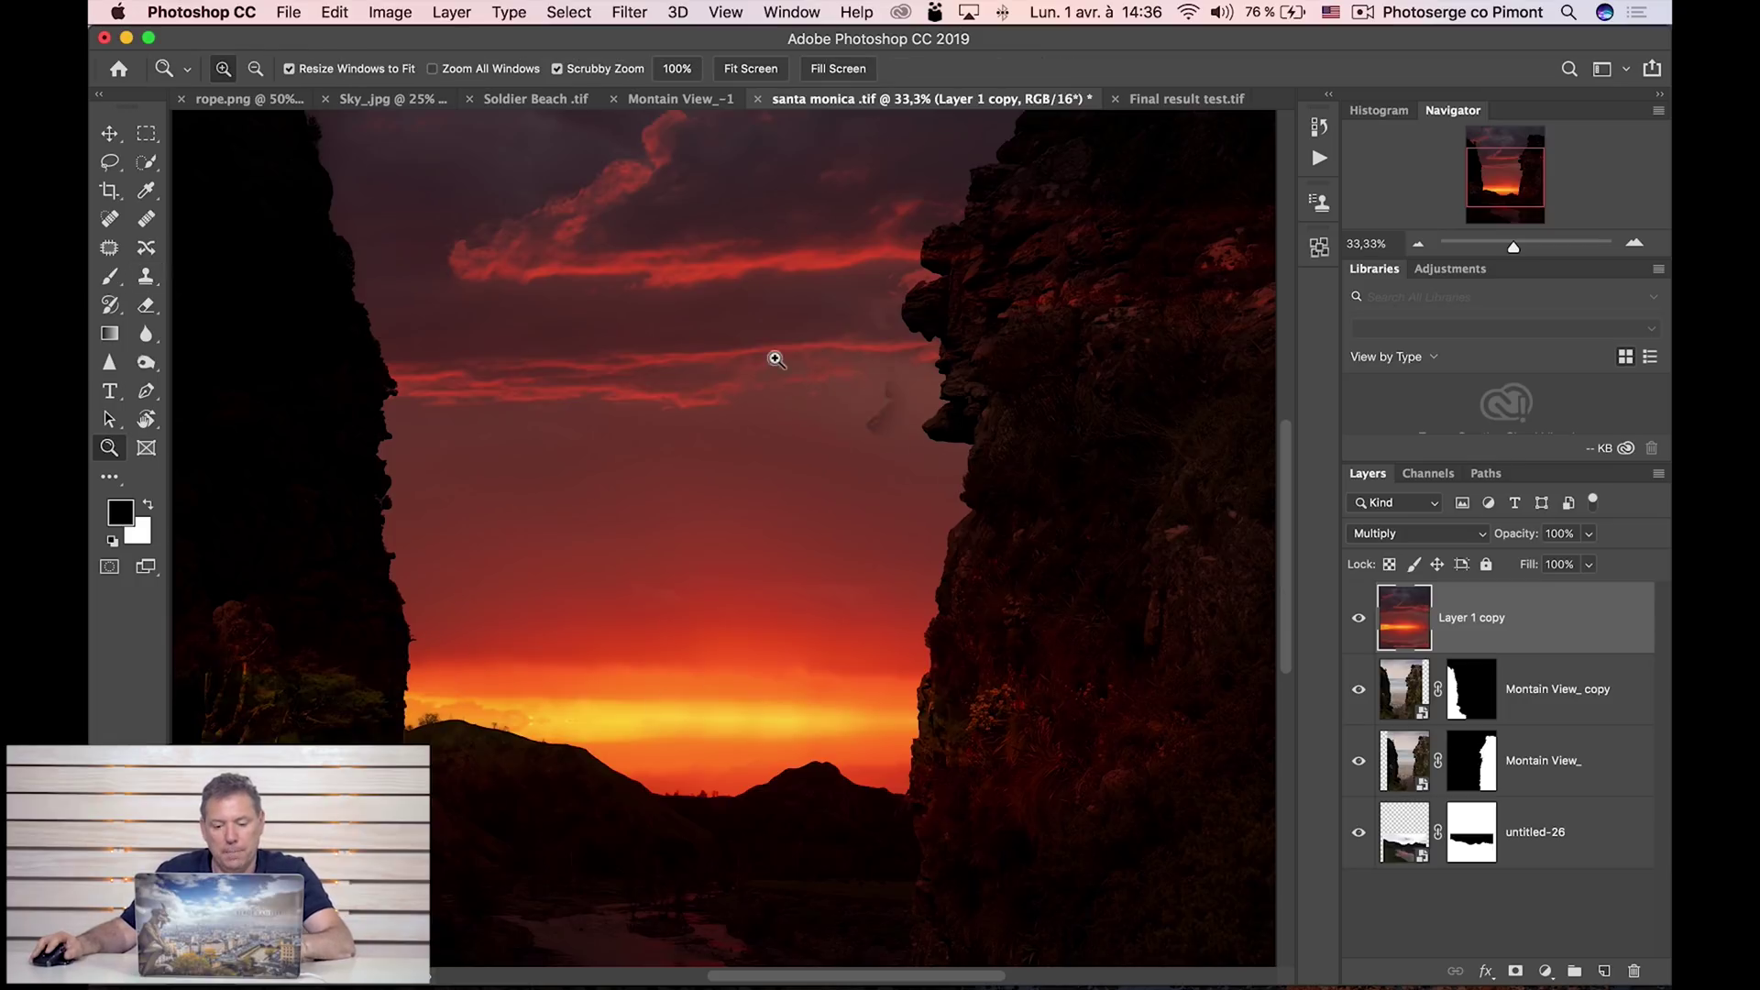
pyautogui.keyDown('alt'); pyautogui.click(765, 362); pyautogui.keyUp('alt')
pyautogui.keyDown('alt'); pyautogui.click(764, 362); pyautogui.keyUp('alt')
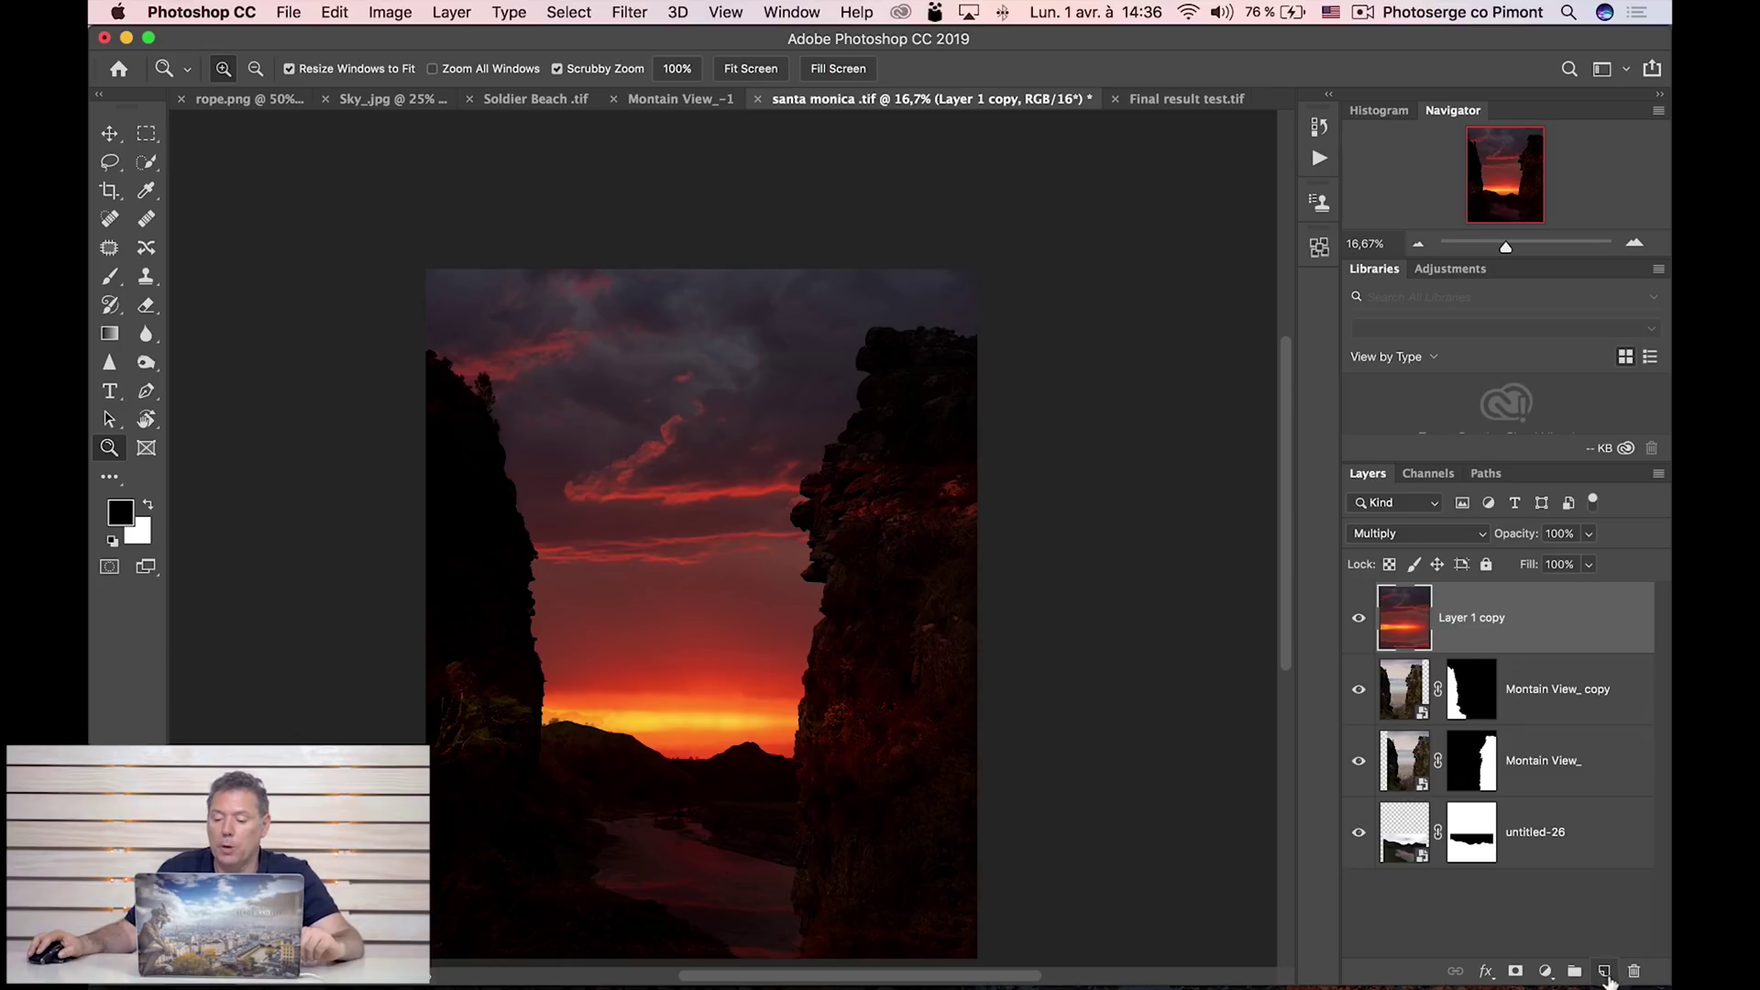
pyautogui.click(1547, 972)
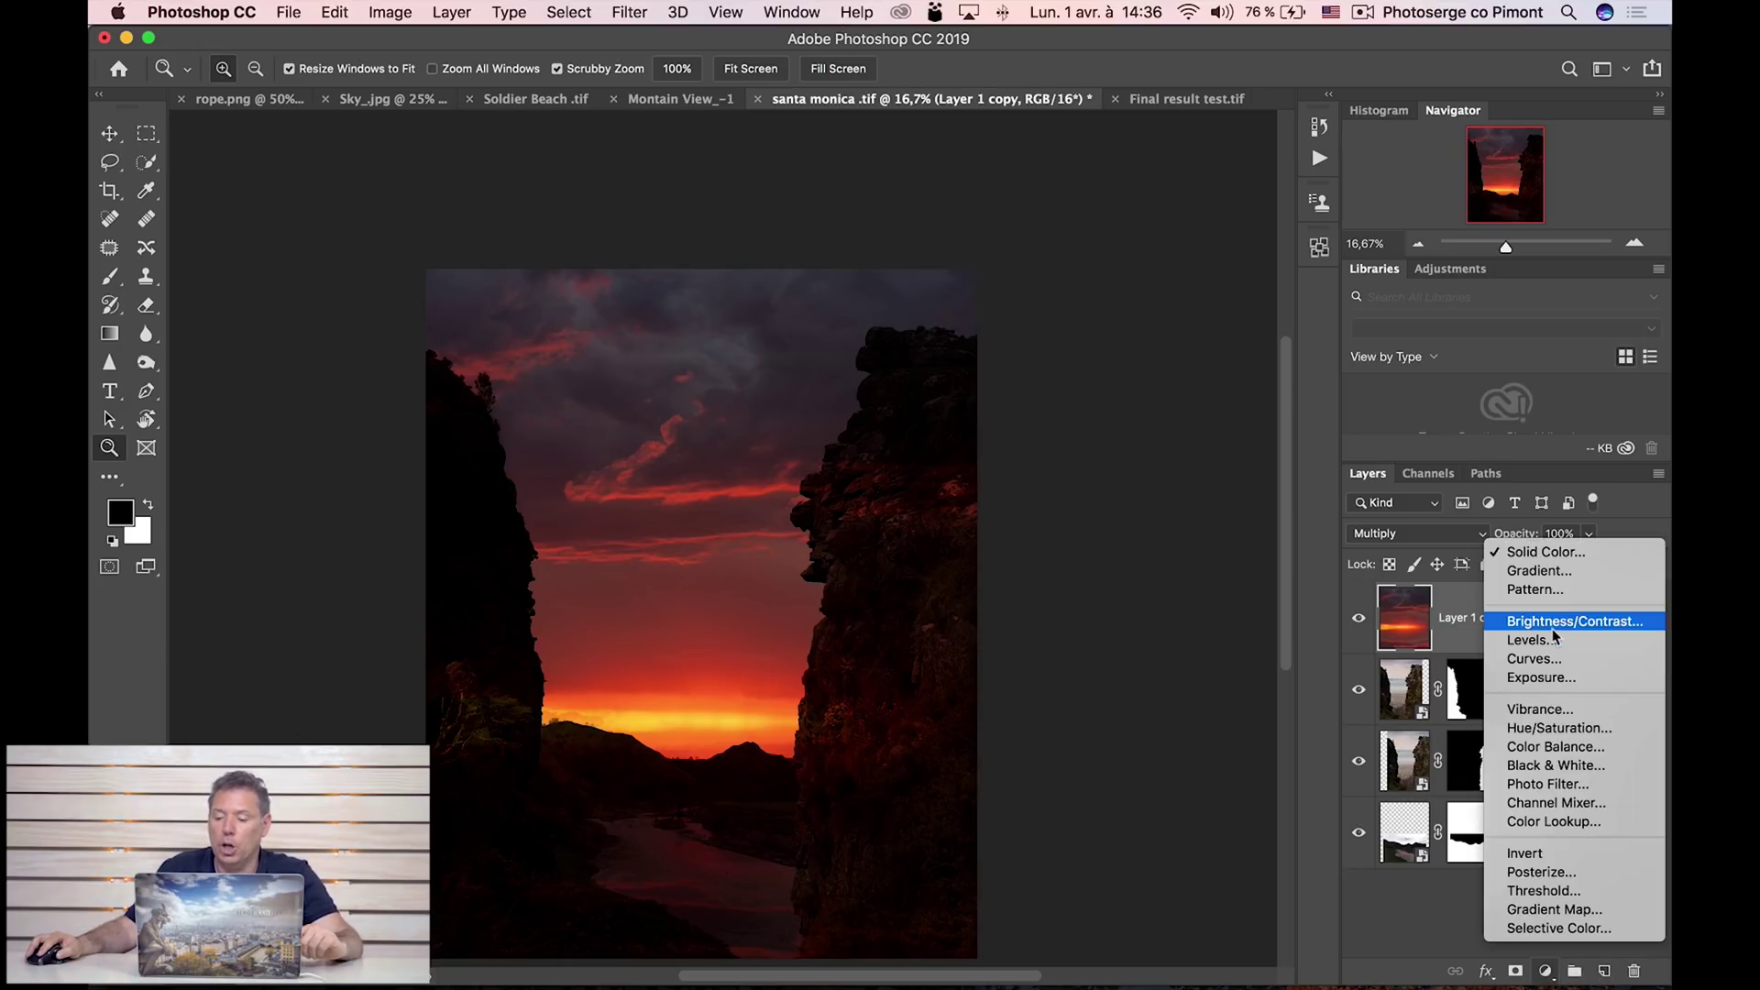
pyautogui.click(1550, 659)
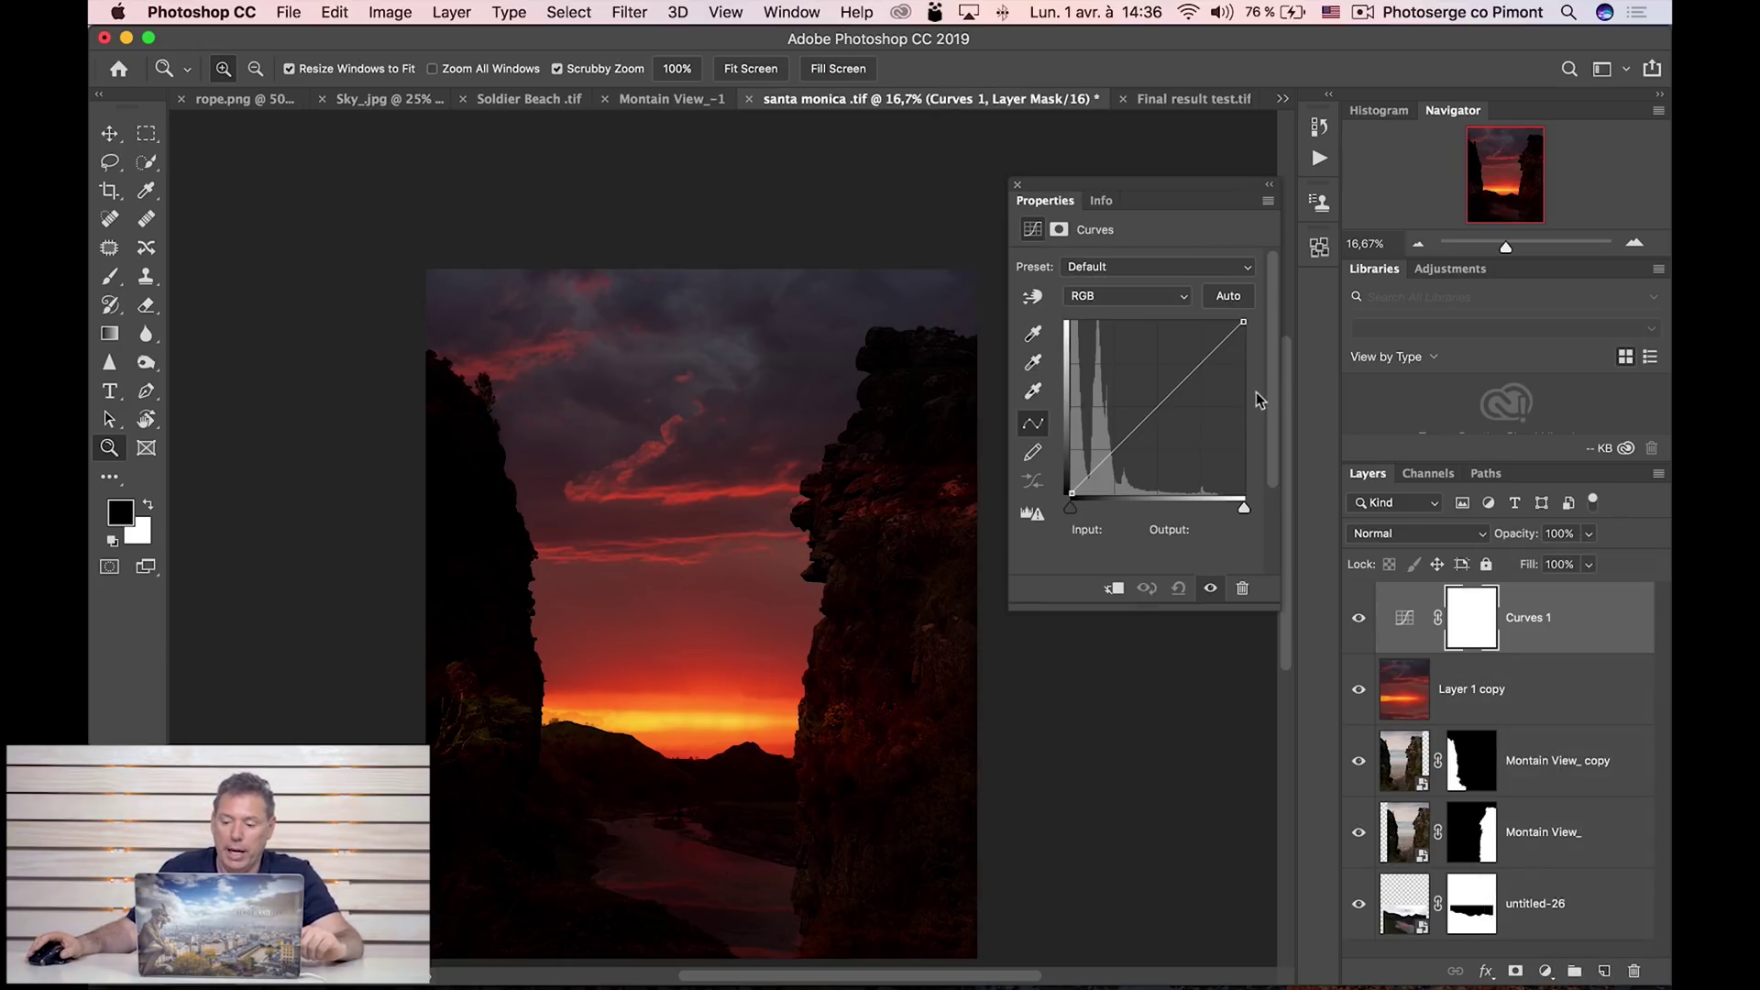
pyautogui.moveTo(1153, 409)
pyautogui.mouseDown()
pyautogui.moveTo(1123, 371)
pyautogui.moveTo(1184, 422)
pyautogui.moveTo(1150, 380)
pyautogui.mouseUp()
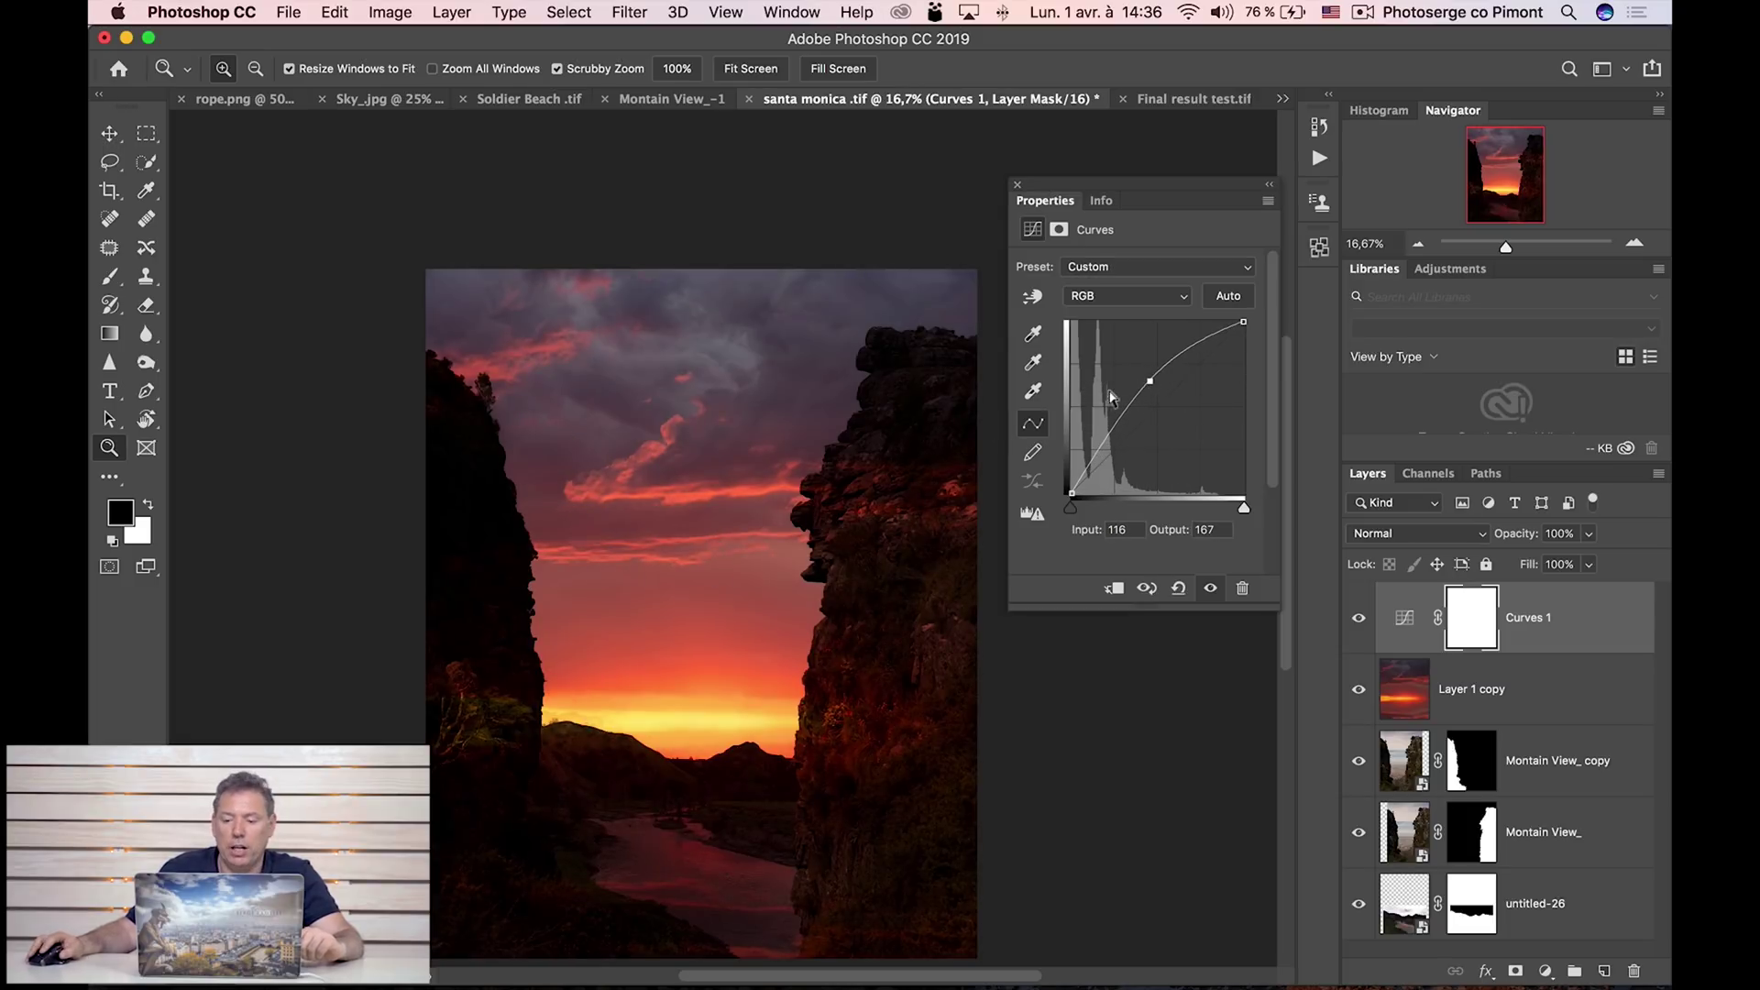
pyautogui.moveTo(1146, 382); pyautogui.dragTo(1151, 385)
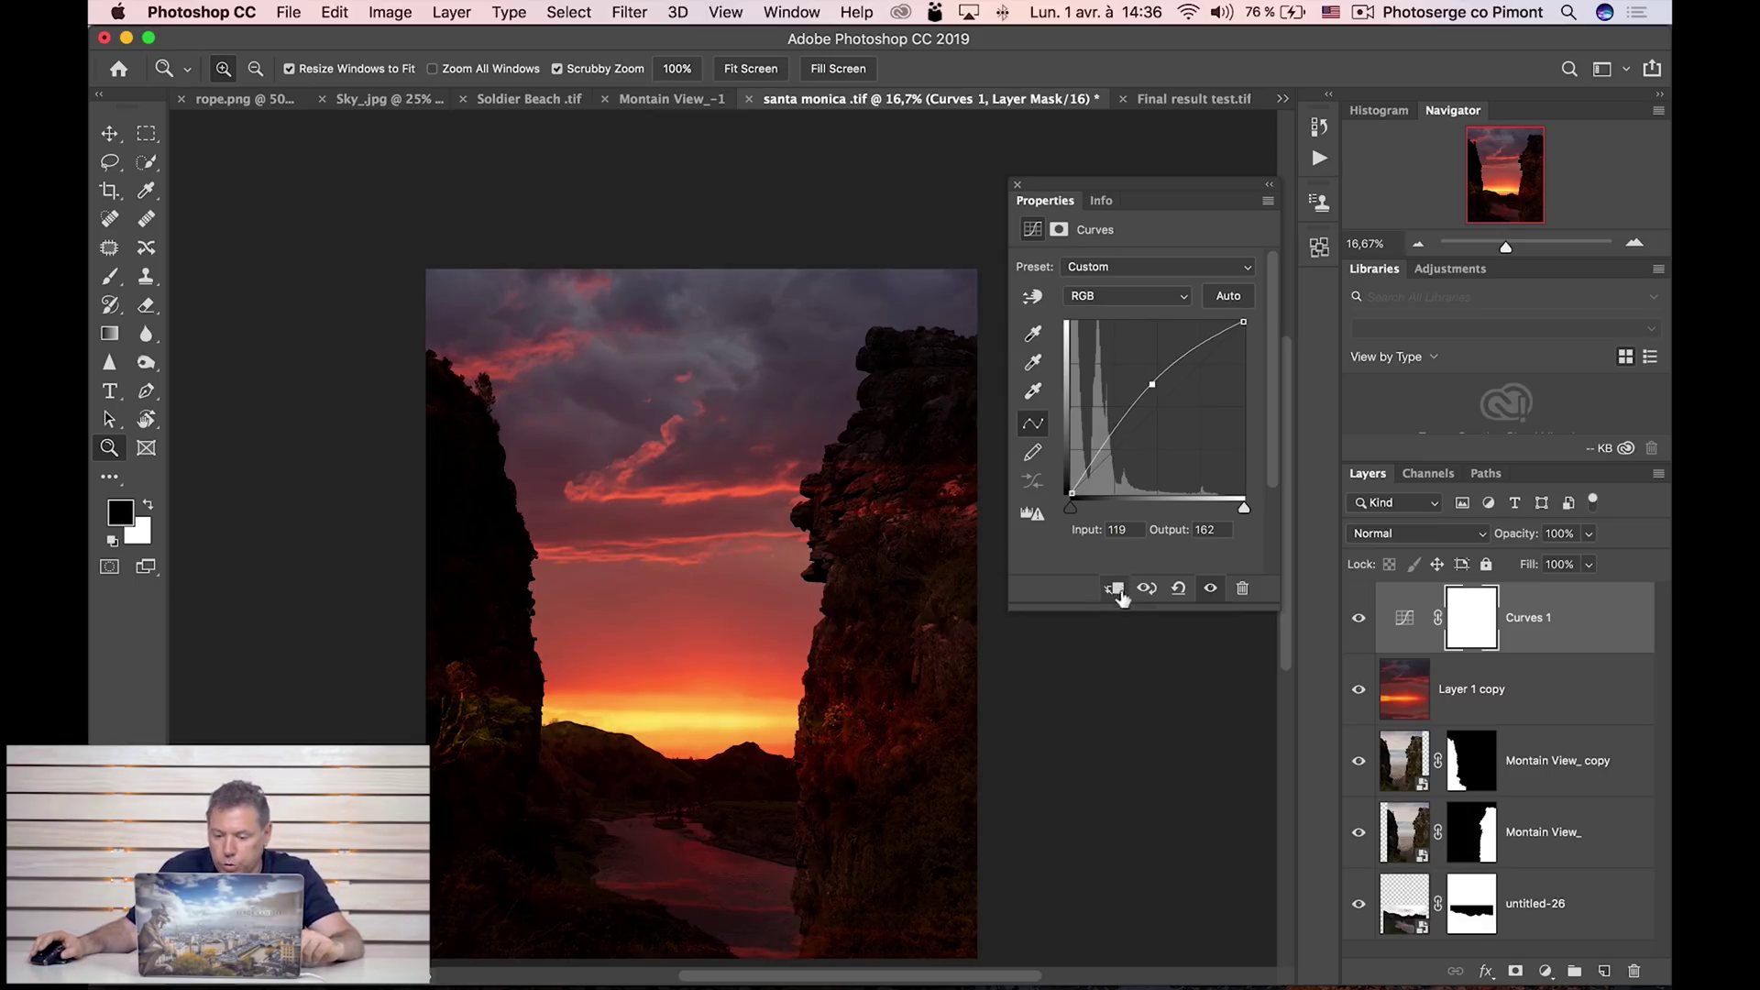
pyautogui.click(1115, 589)
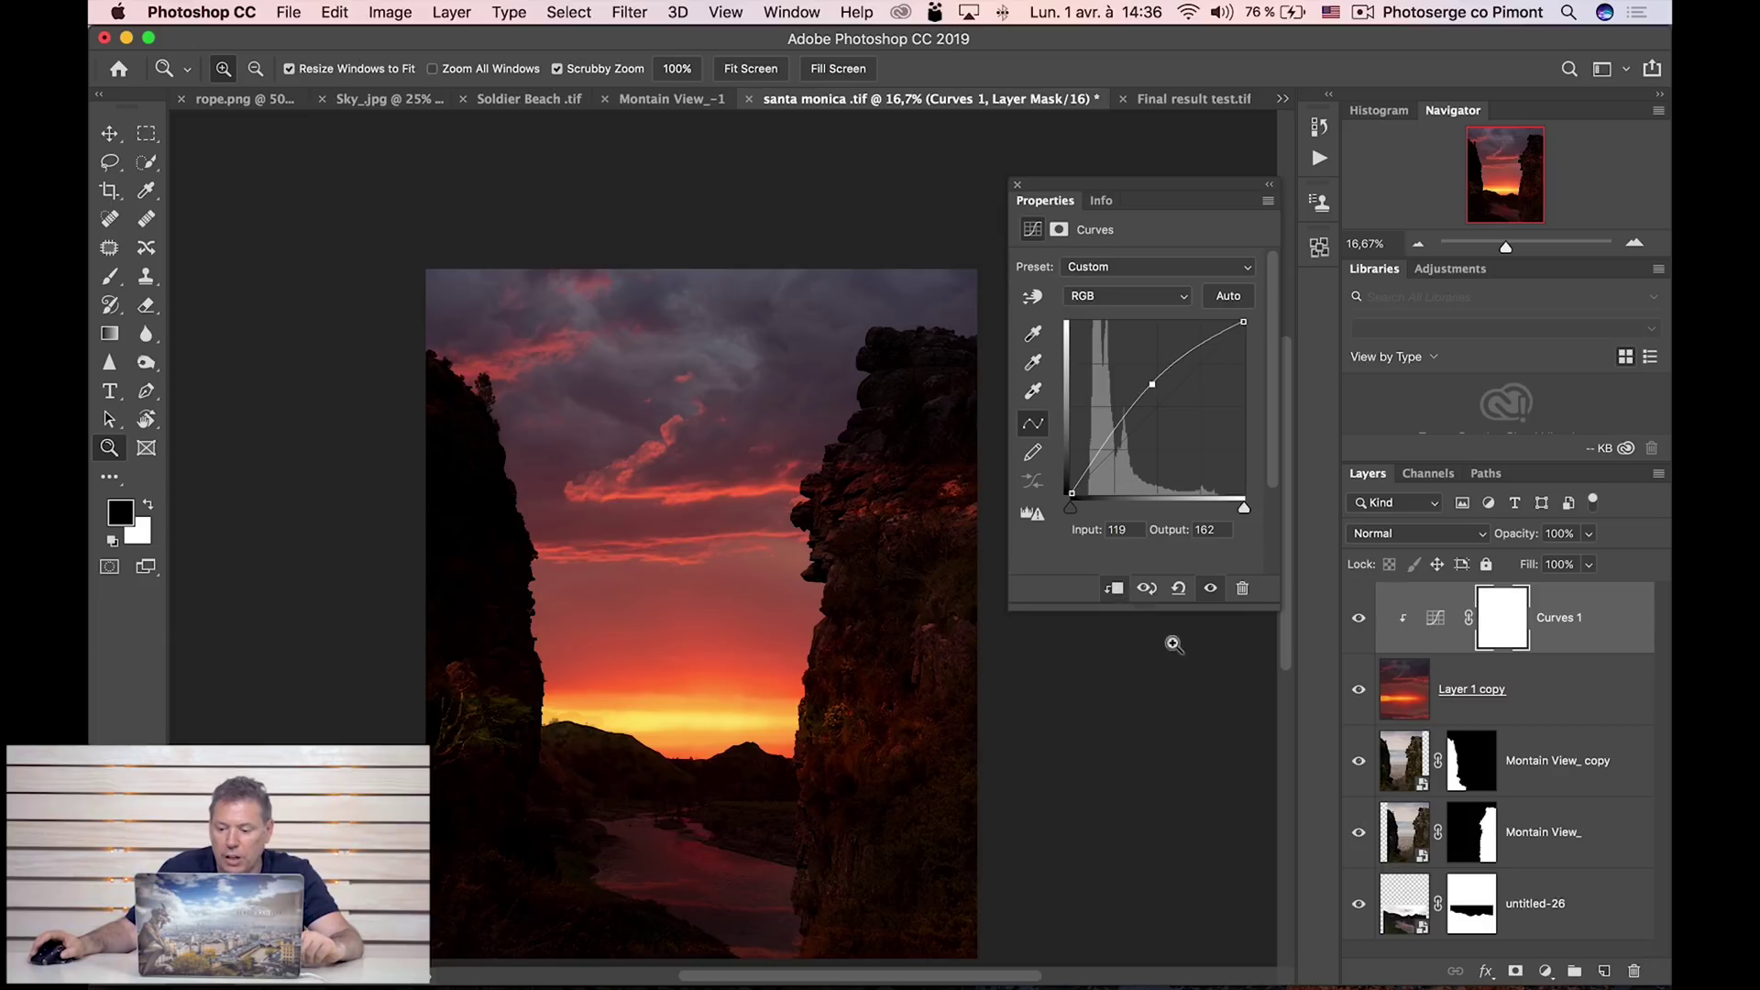
pyautogui.moveTo(1157, 395)
pyautogui.mouseDown()
pyautogui.moveTo(1183, 441)
pyautogui.moveTo(1157, 390)
pyautogui.mouseUp()
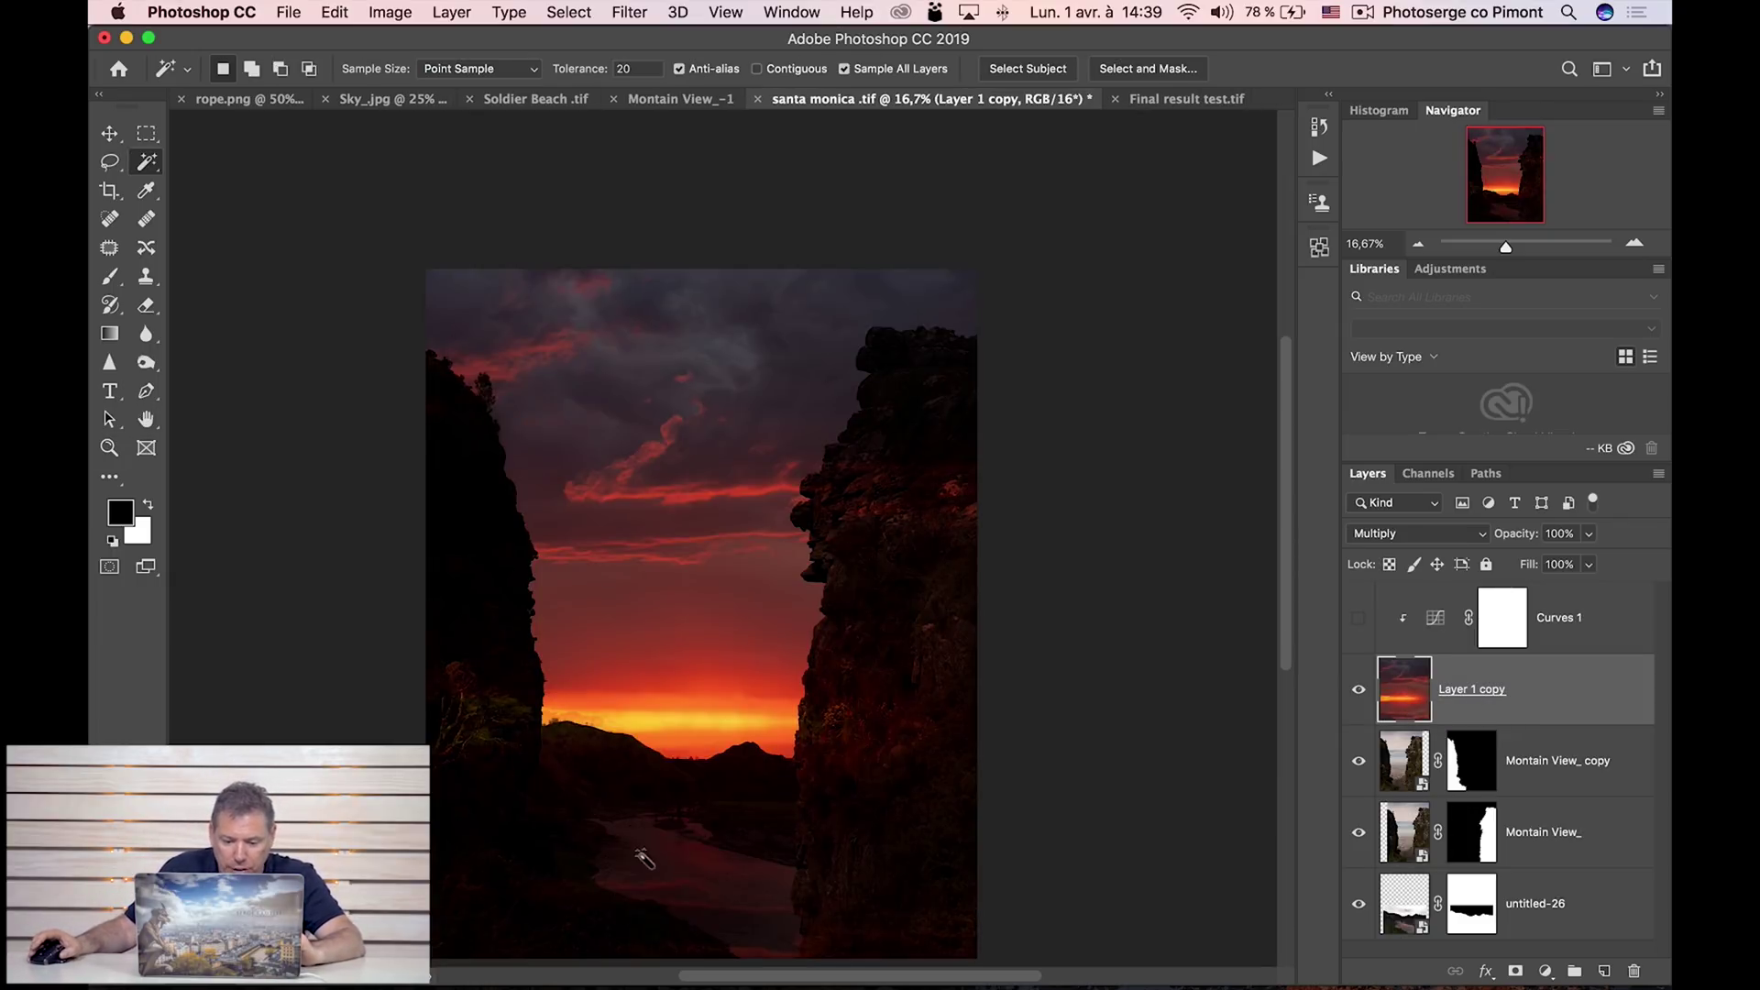
# Hide the sky layer, select the transparent area from Montain View_ copy with the Magic Wand, and invert the selection to cover the landscape.
pyautogui.click(1359, 693)
pyautogui.click(1407, 764)
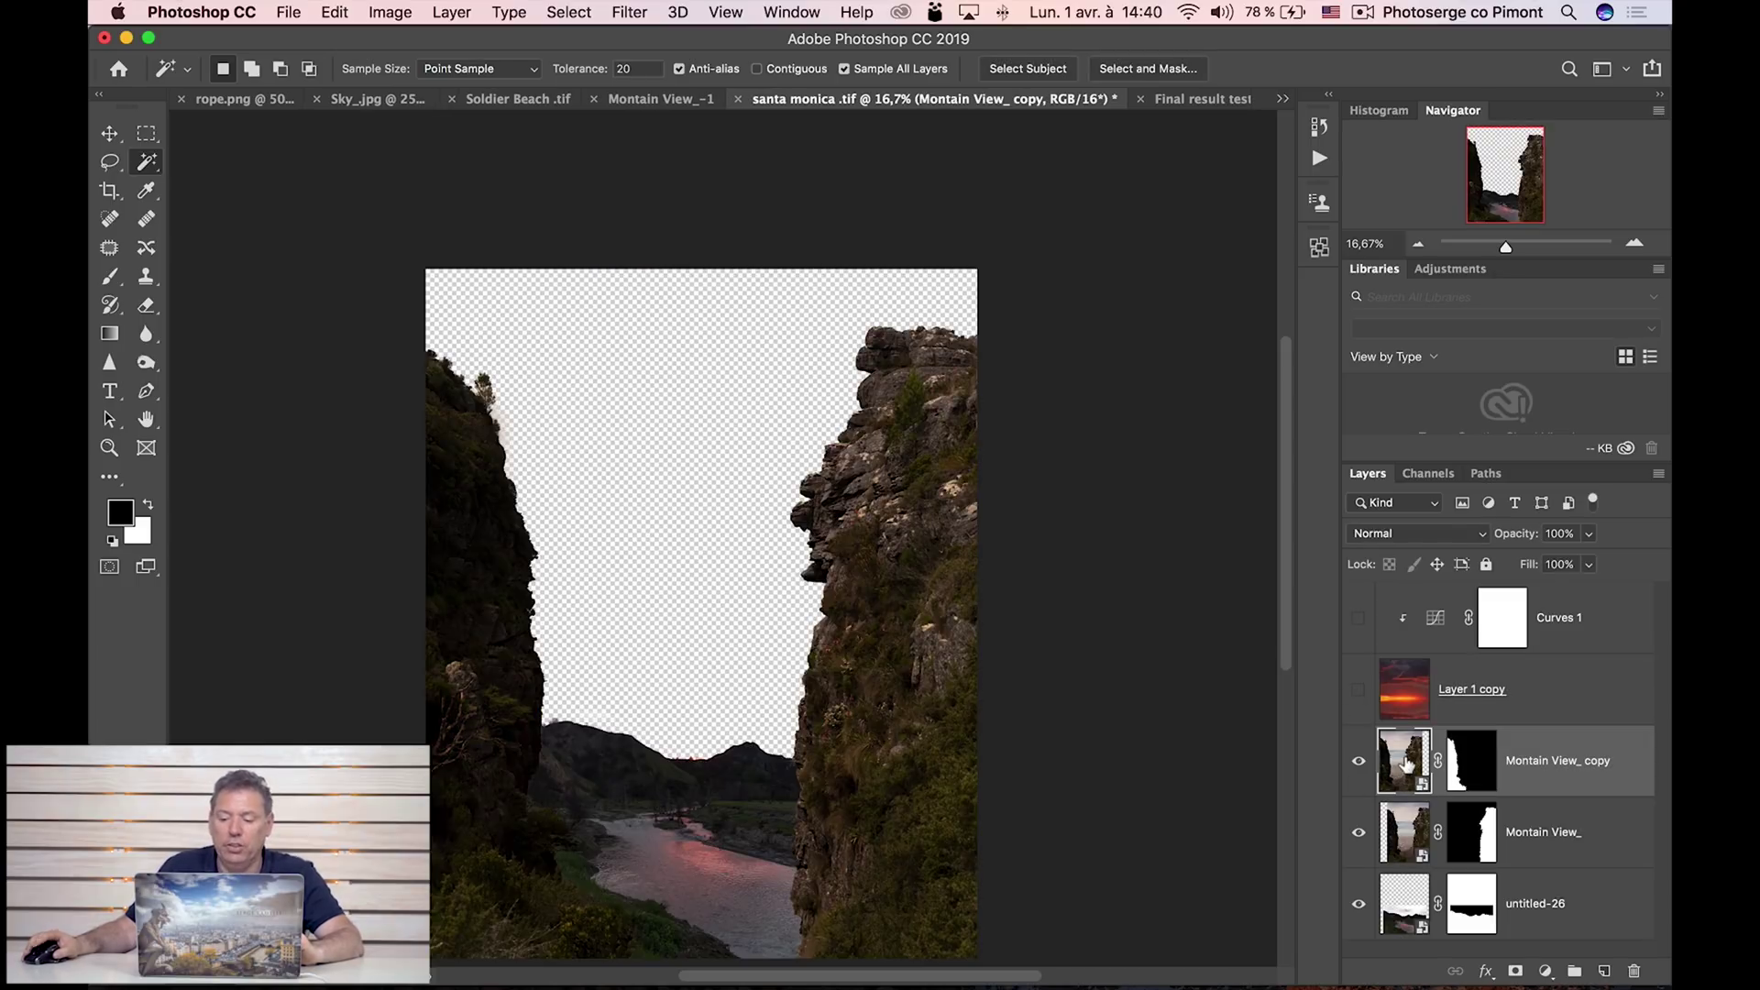
pyautogui.rightClick(150, 163)
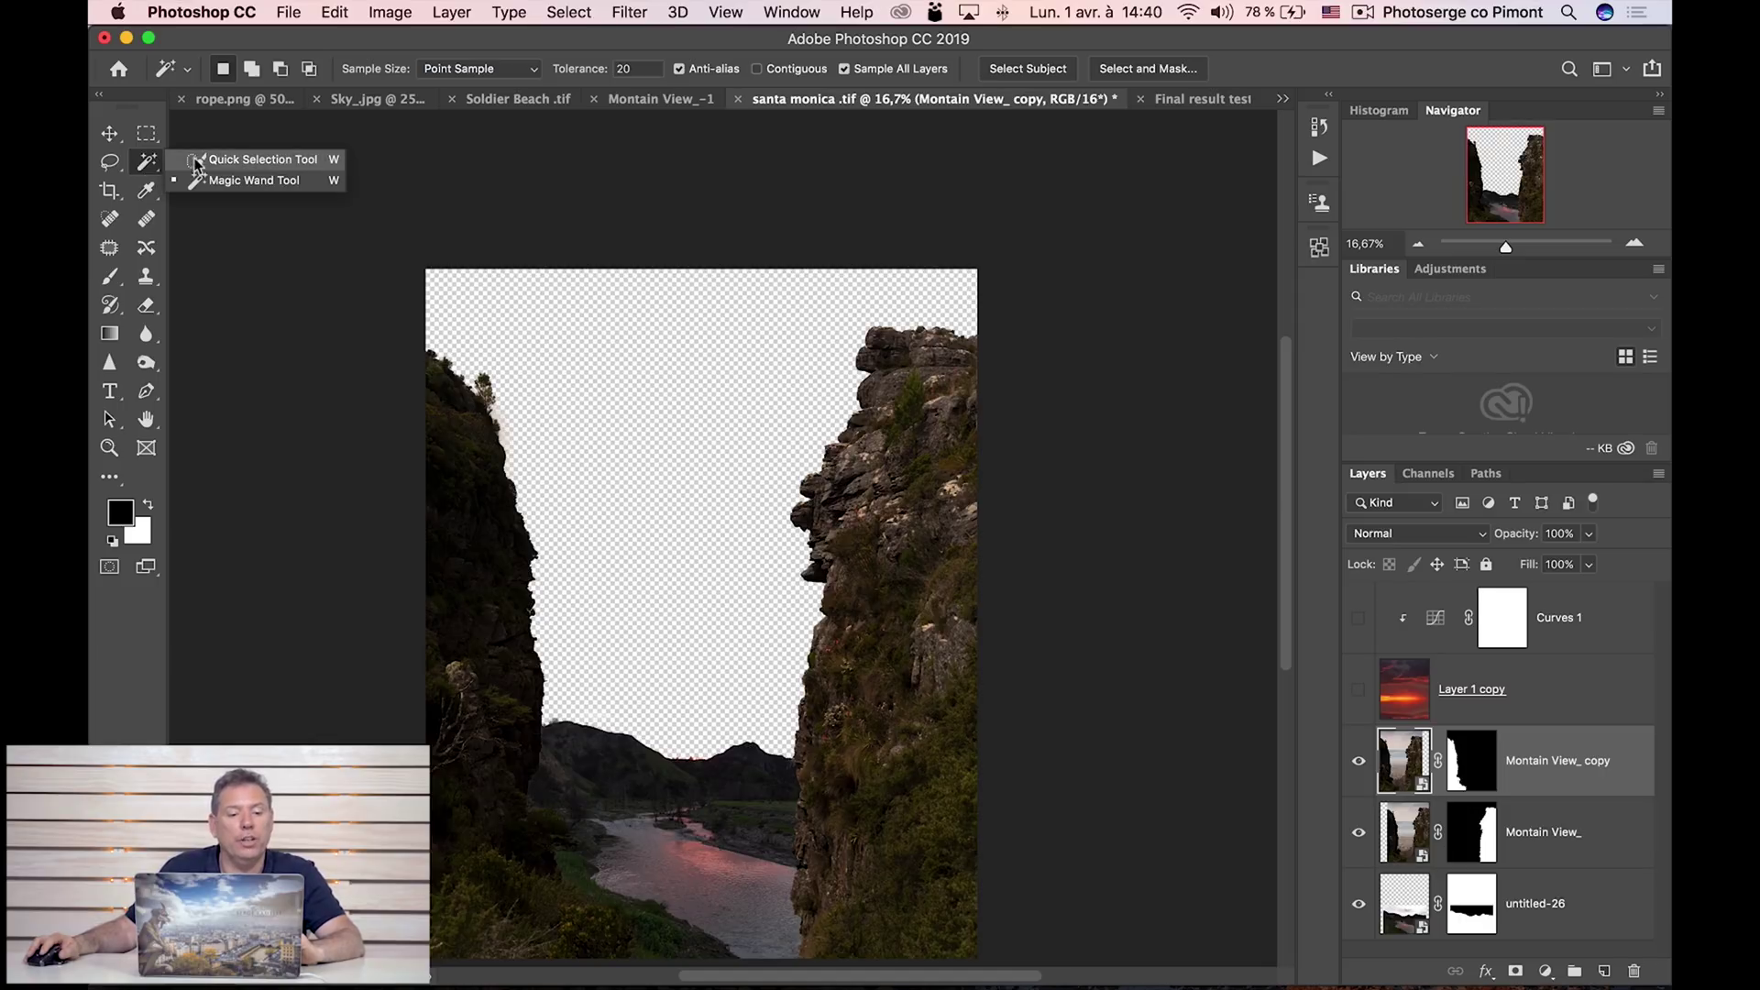
pyautogui.click(264, 187)
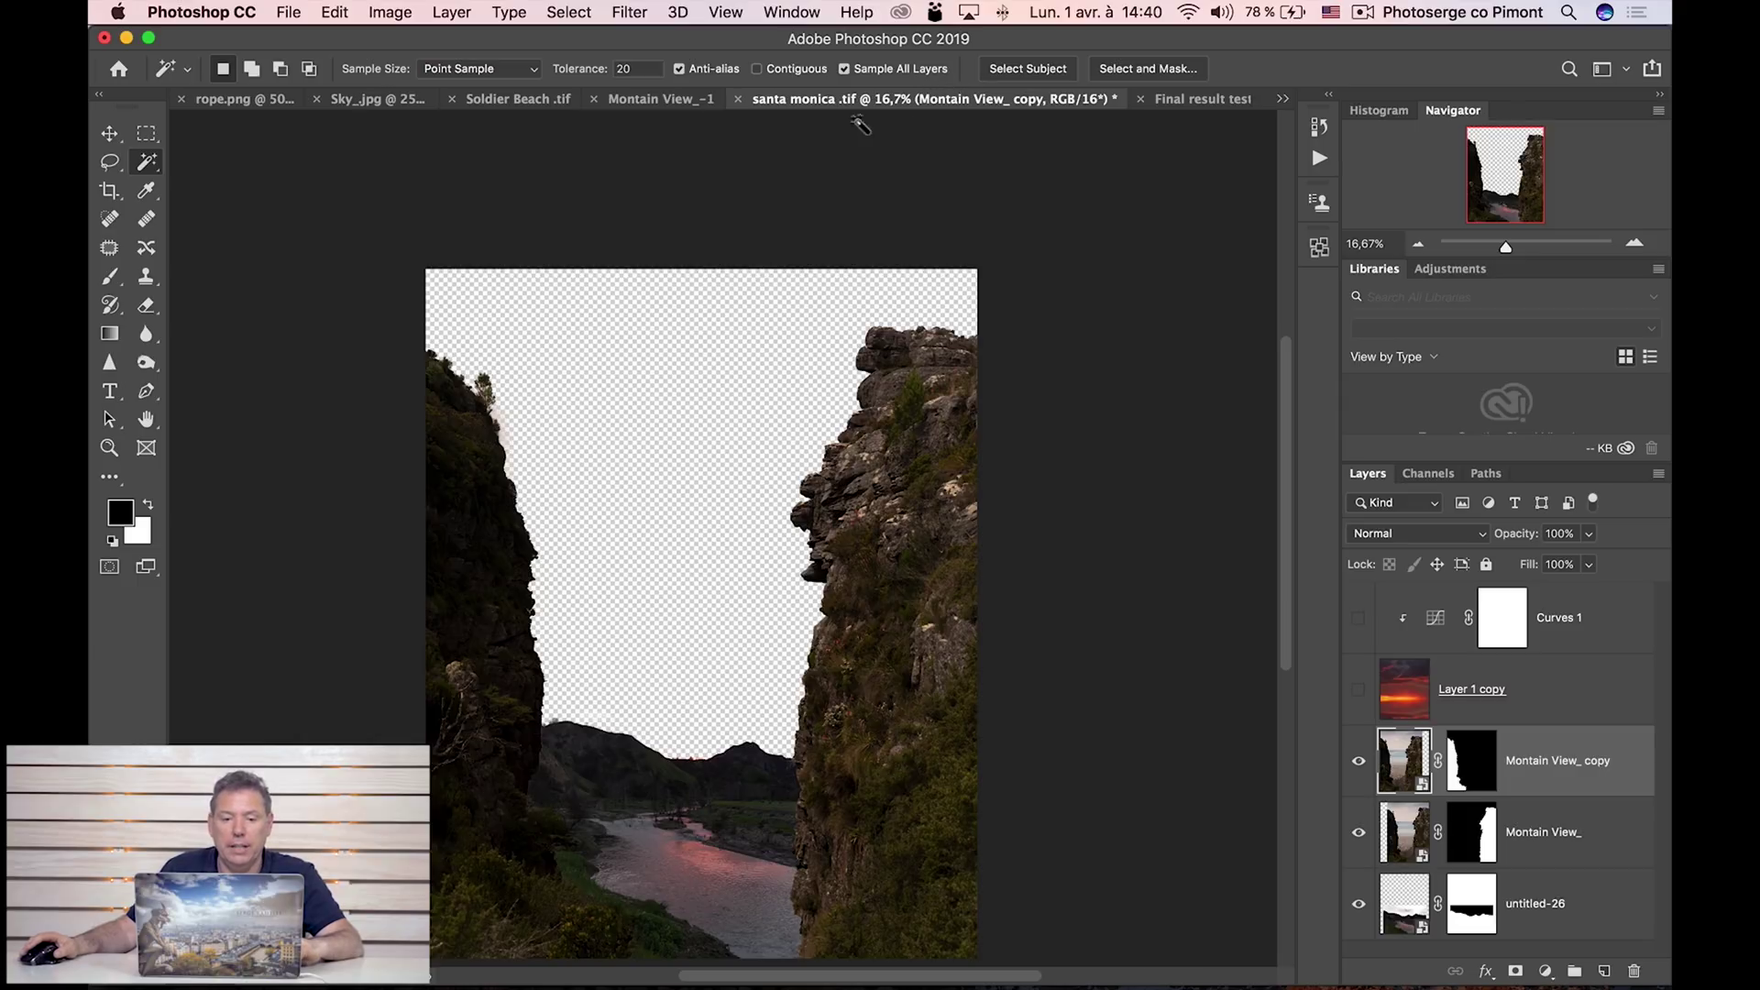
pyautogui.click(664, 543)
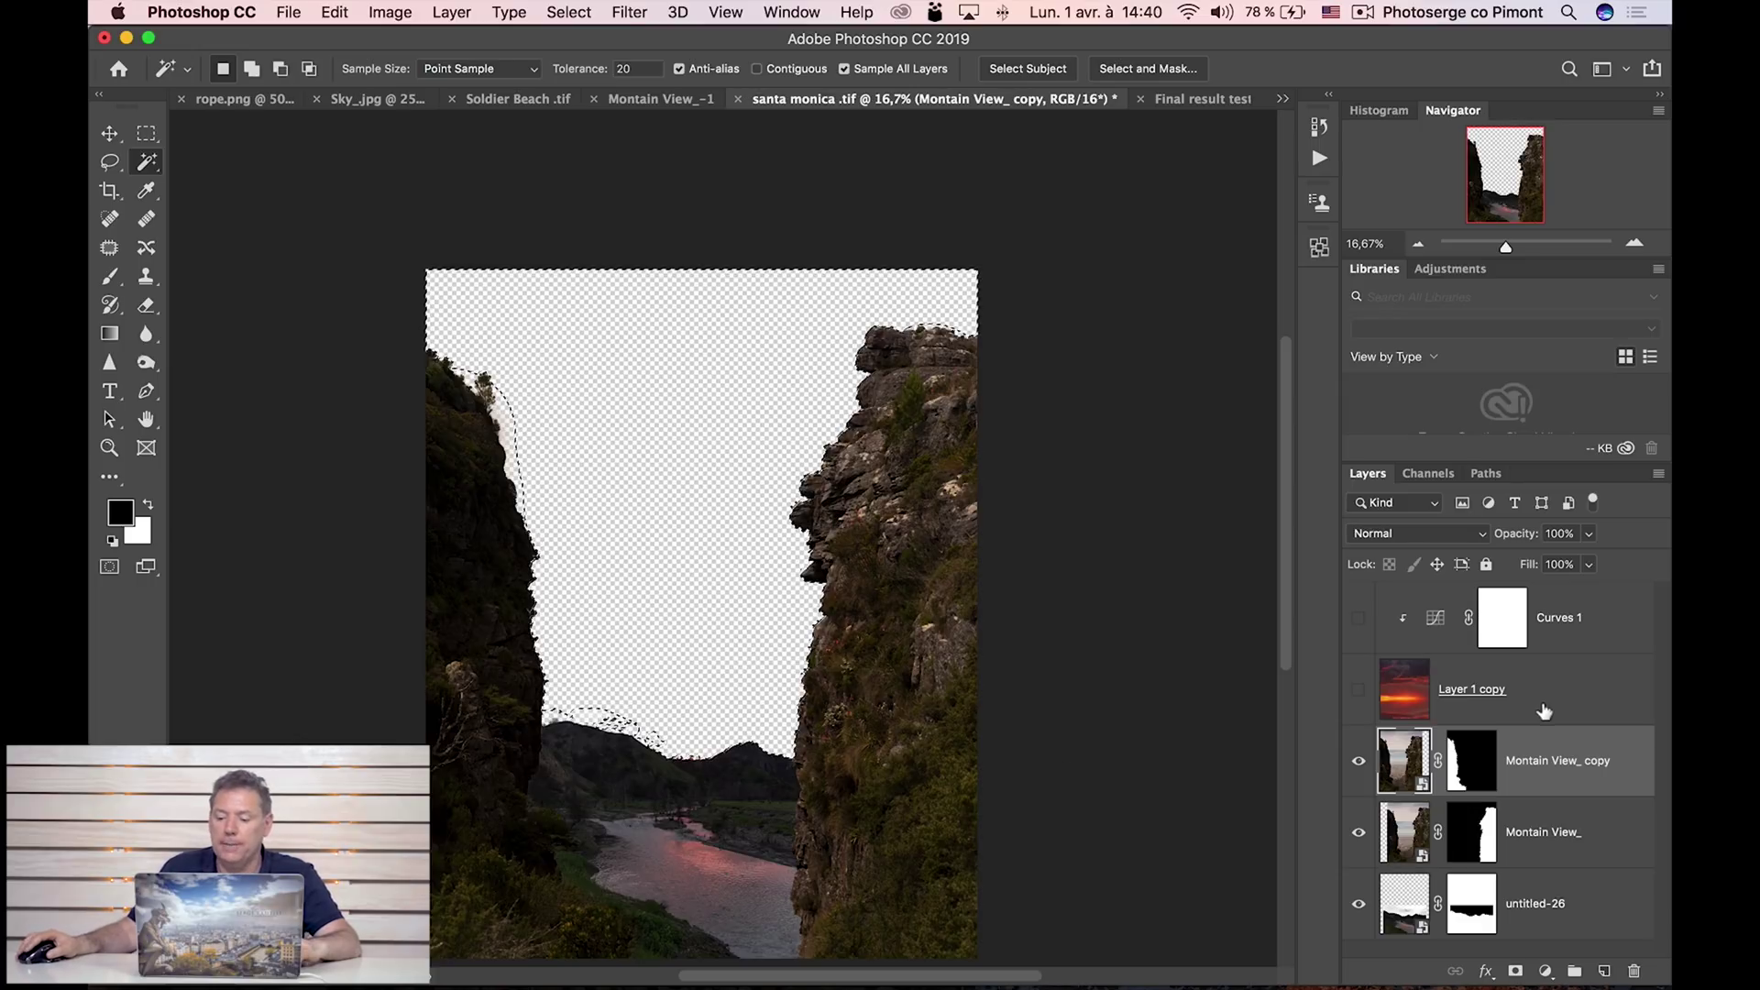
pyautogui.click(570, 13)
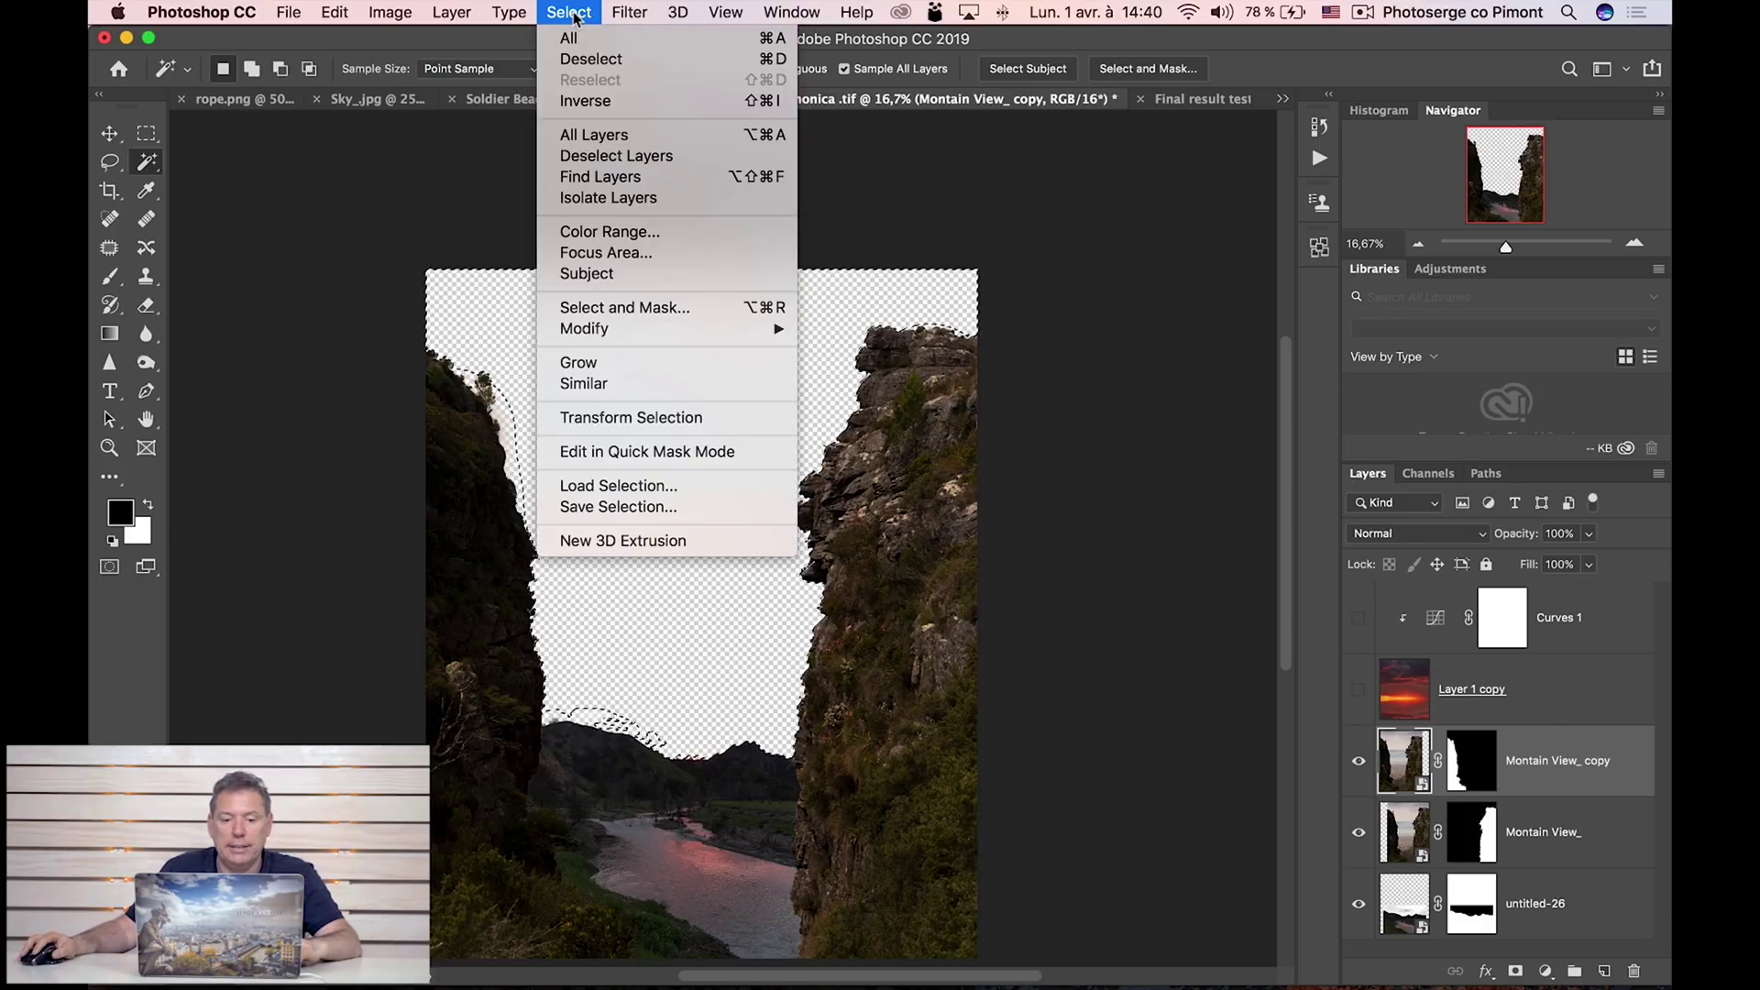
pyautogui.click(604, 99)
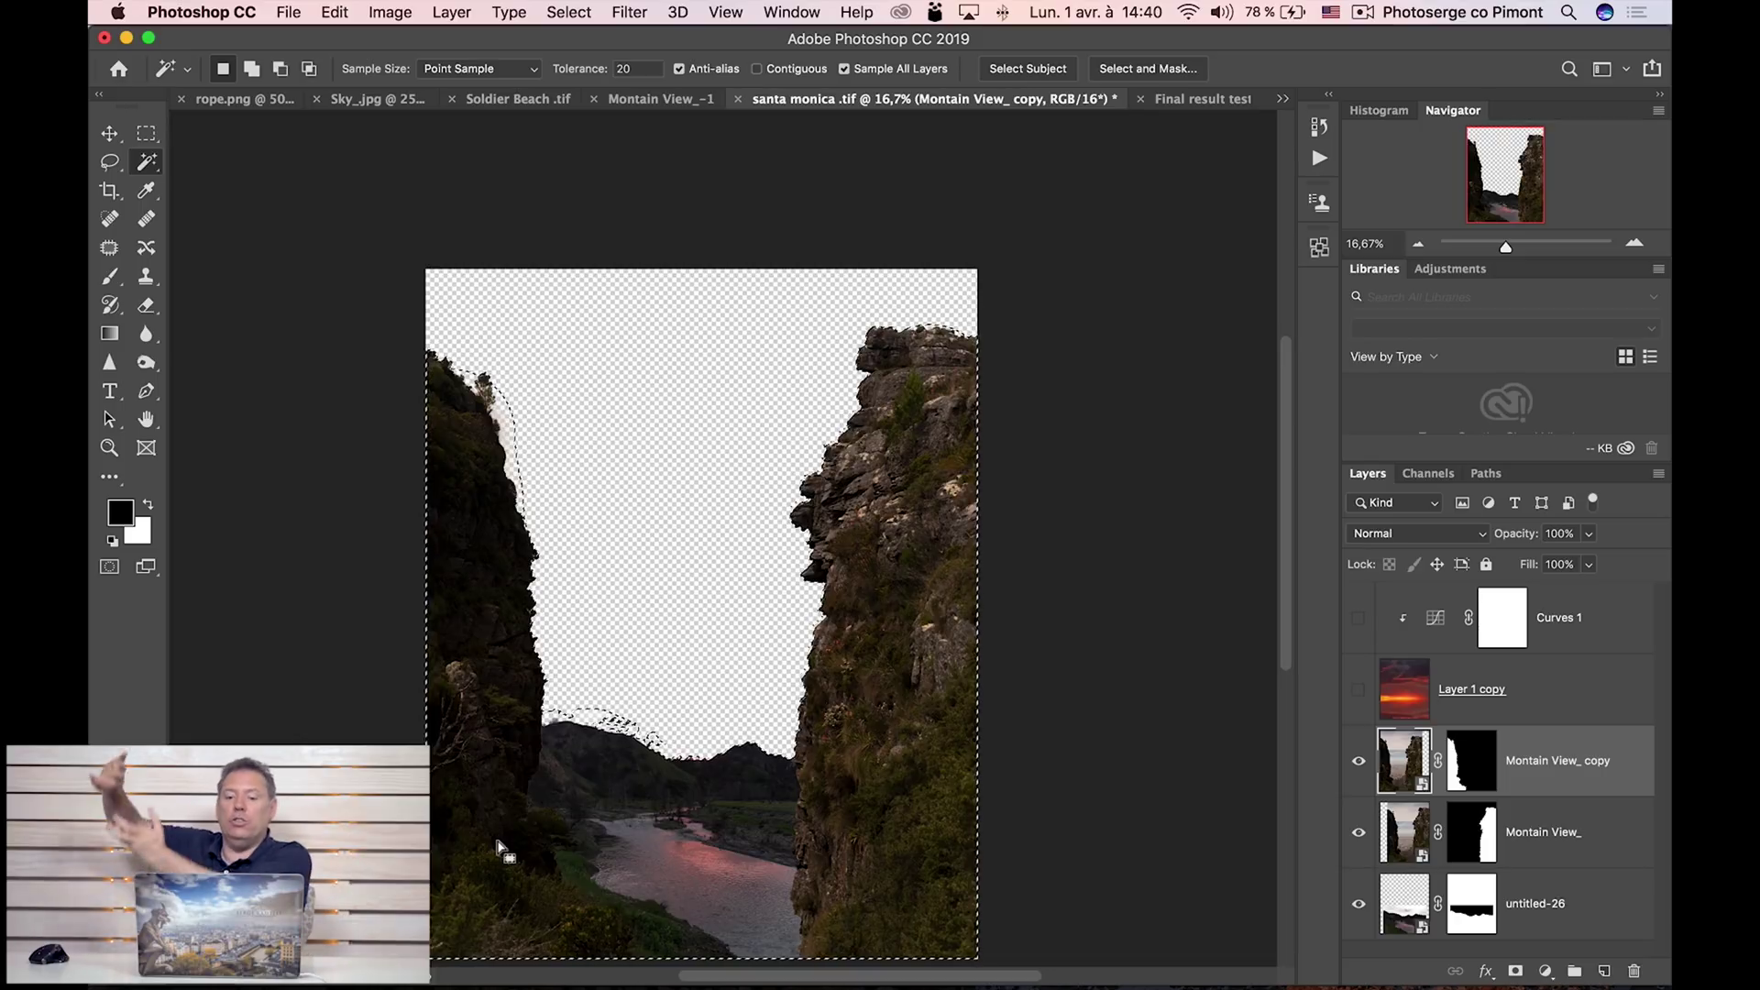
# Show the sky layer again and subtract the stray areas along the left cliff's upper edge and the ridge with the Lasso.
pyautogui.click(1559, 699)
pyautogui.click(1359, 690)
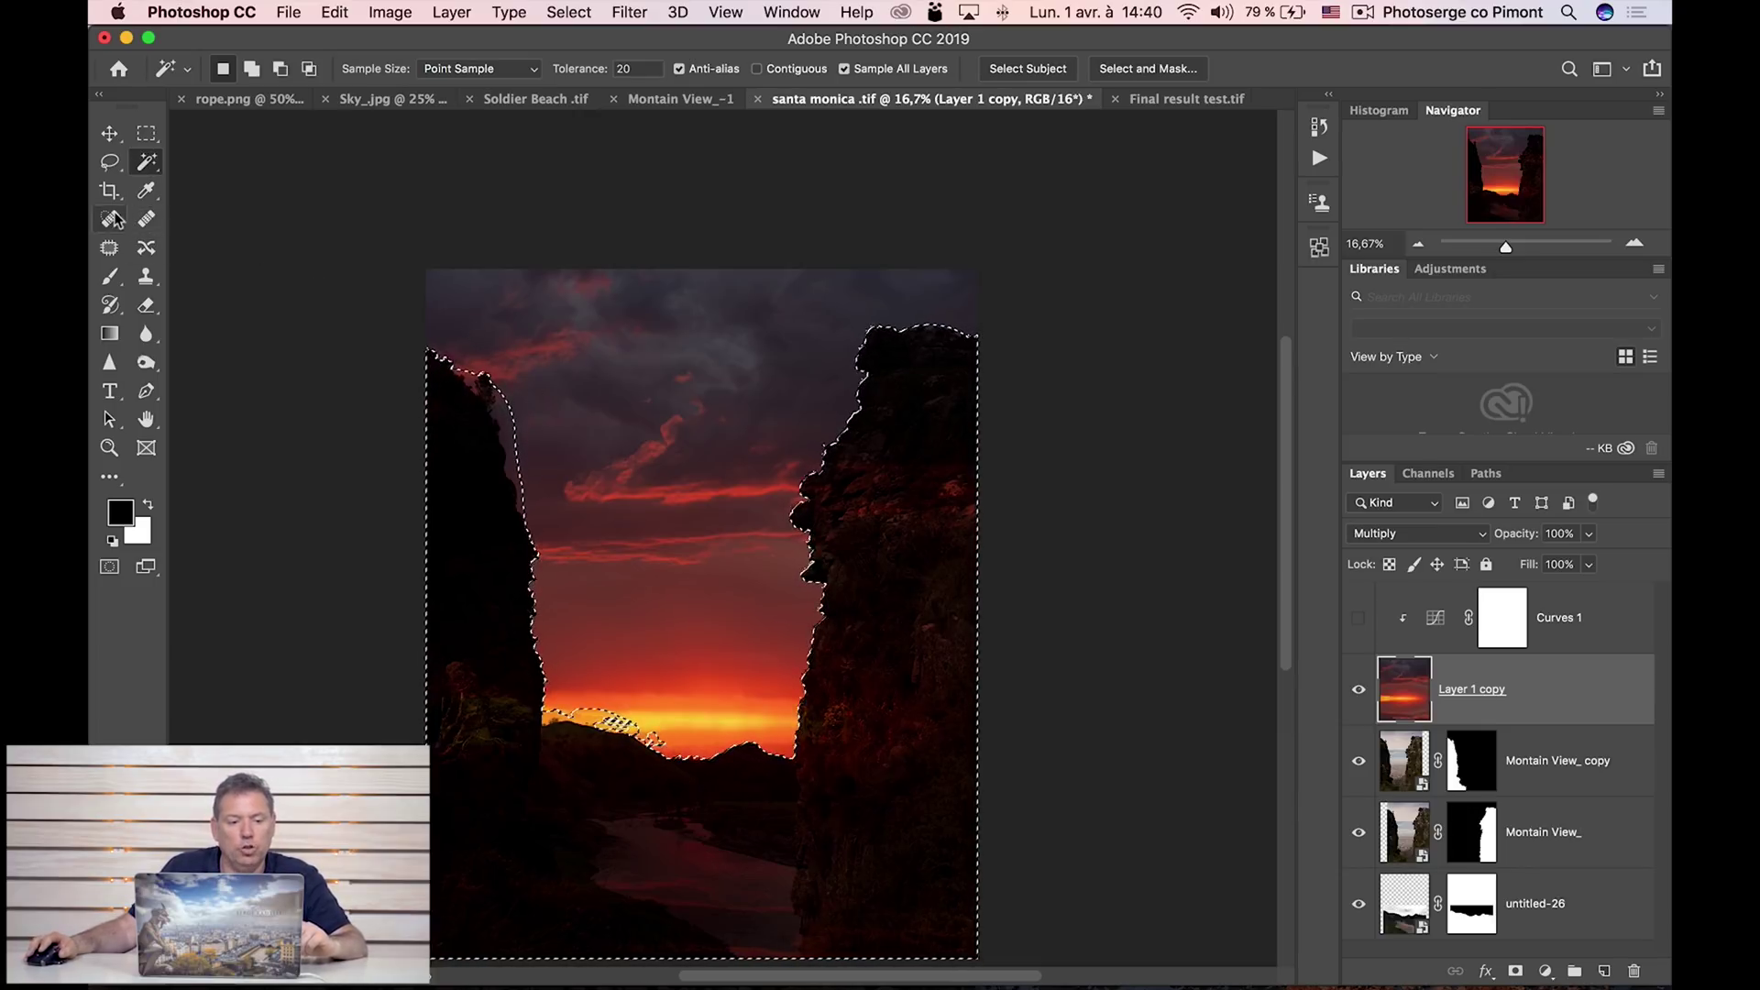
pyautogui.click(110, 162)
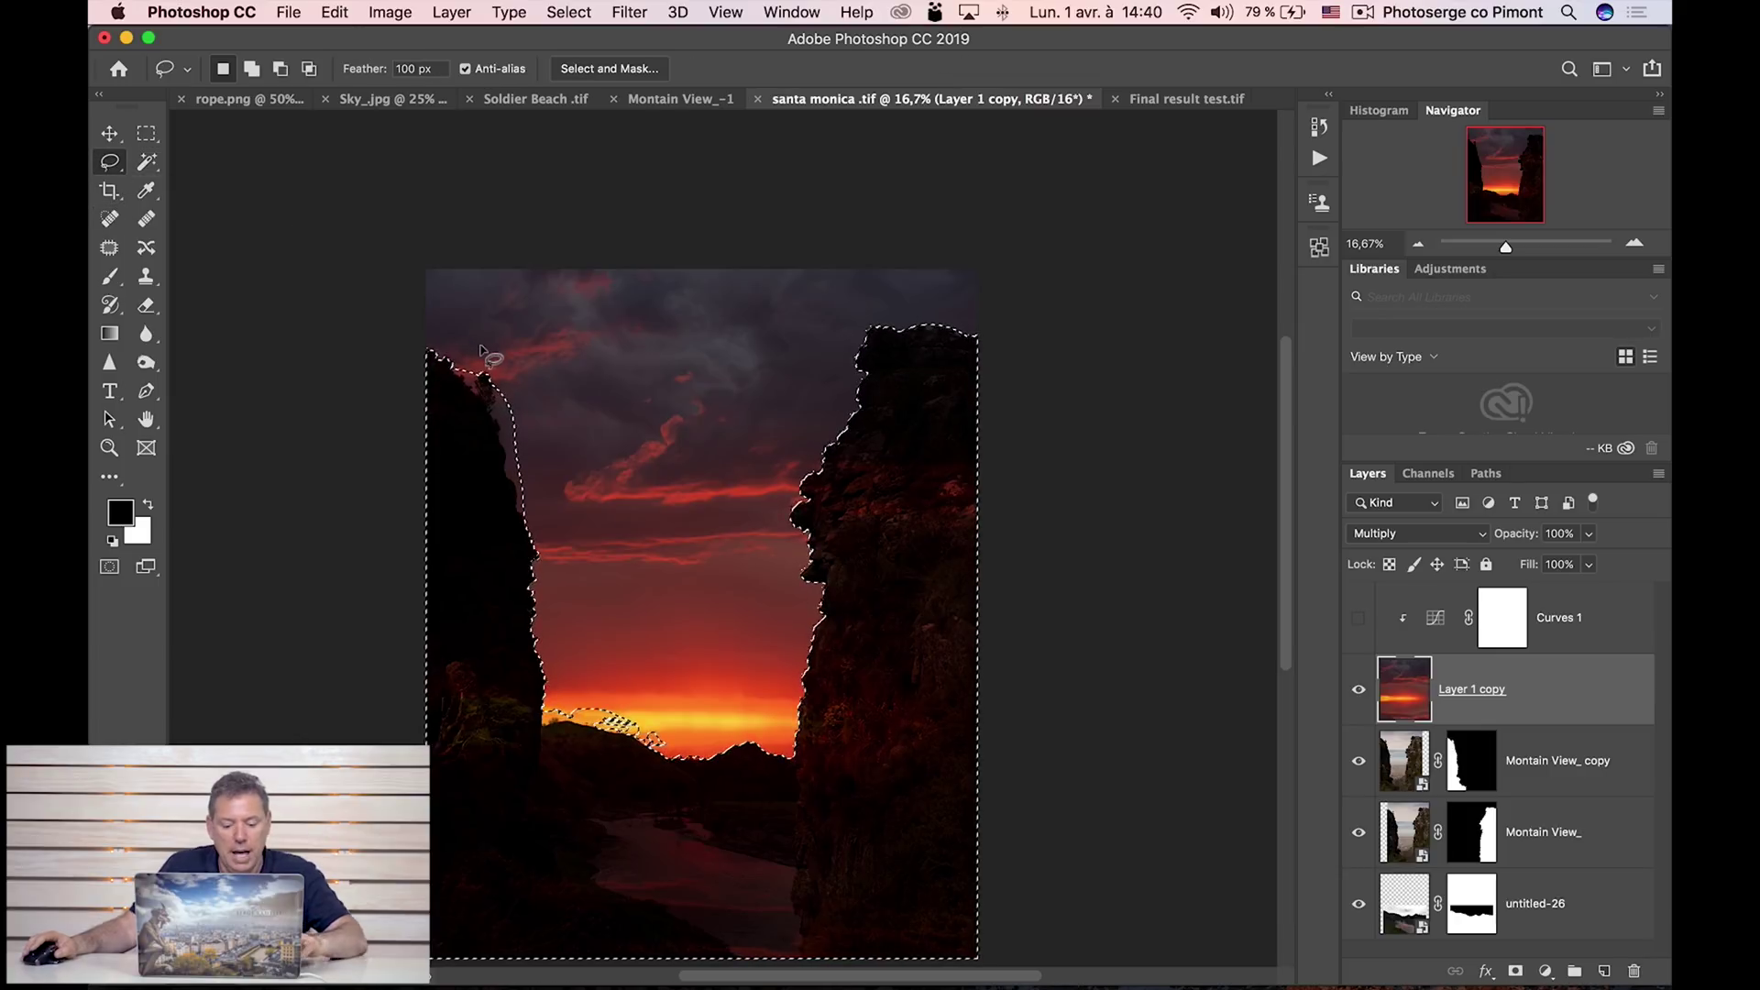
pyautogui.press('alt')
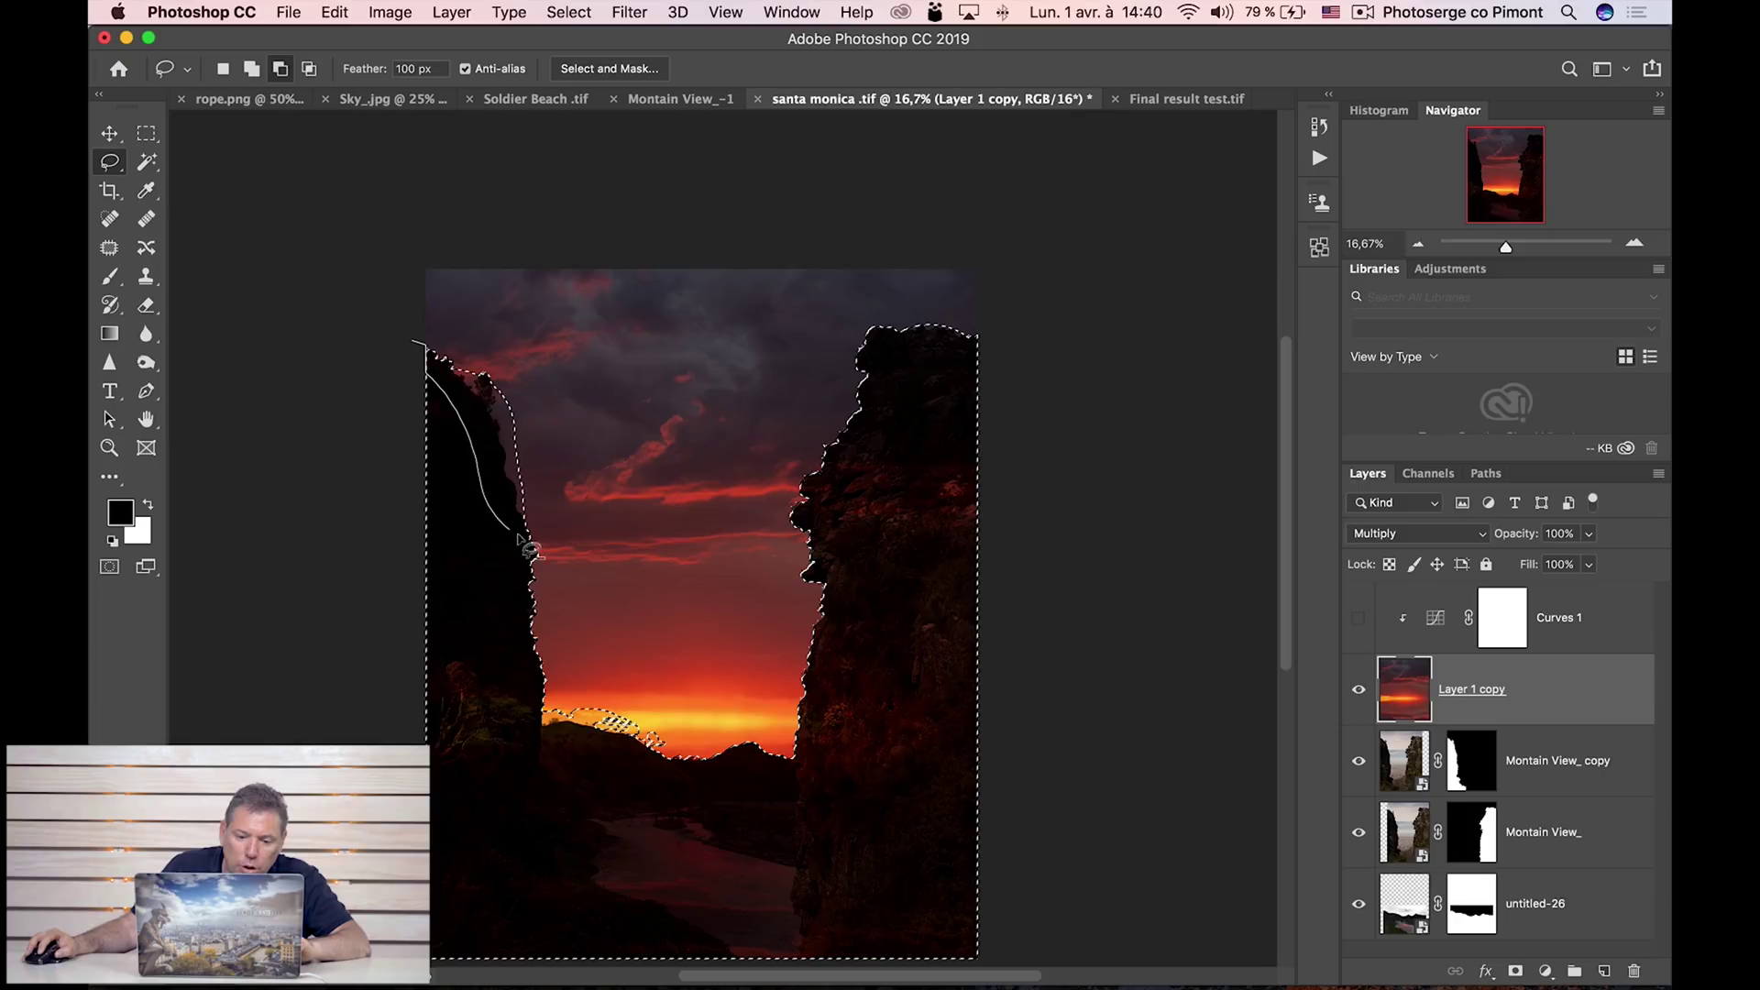
pyautogui.moveTo(427, 366); pyautogui.dragTo(415, 338)
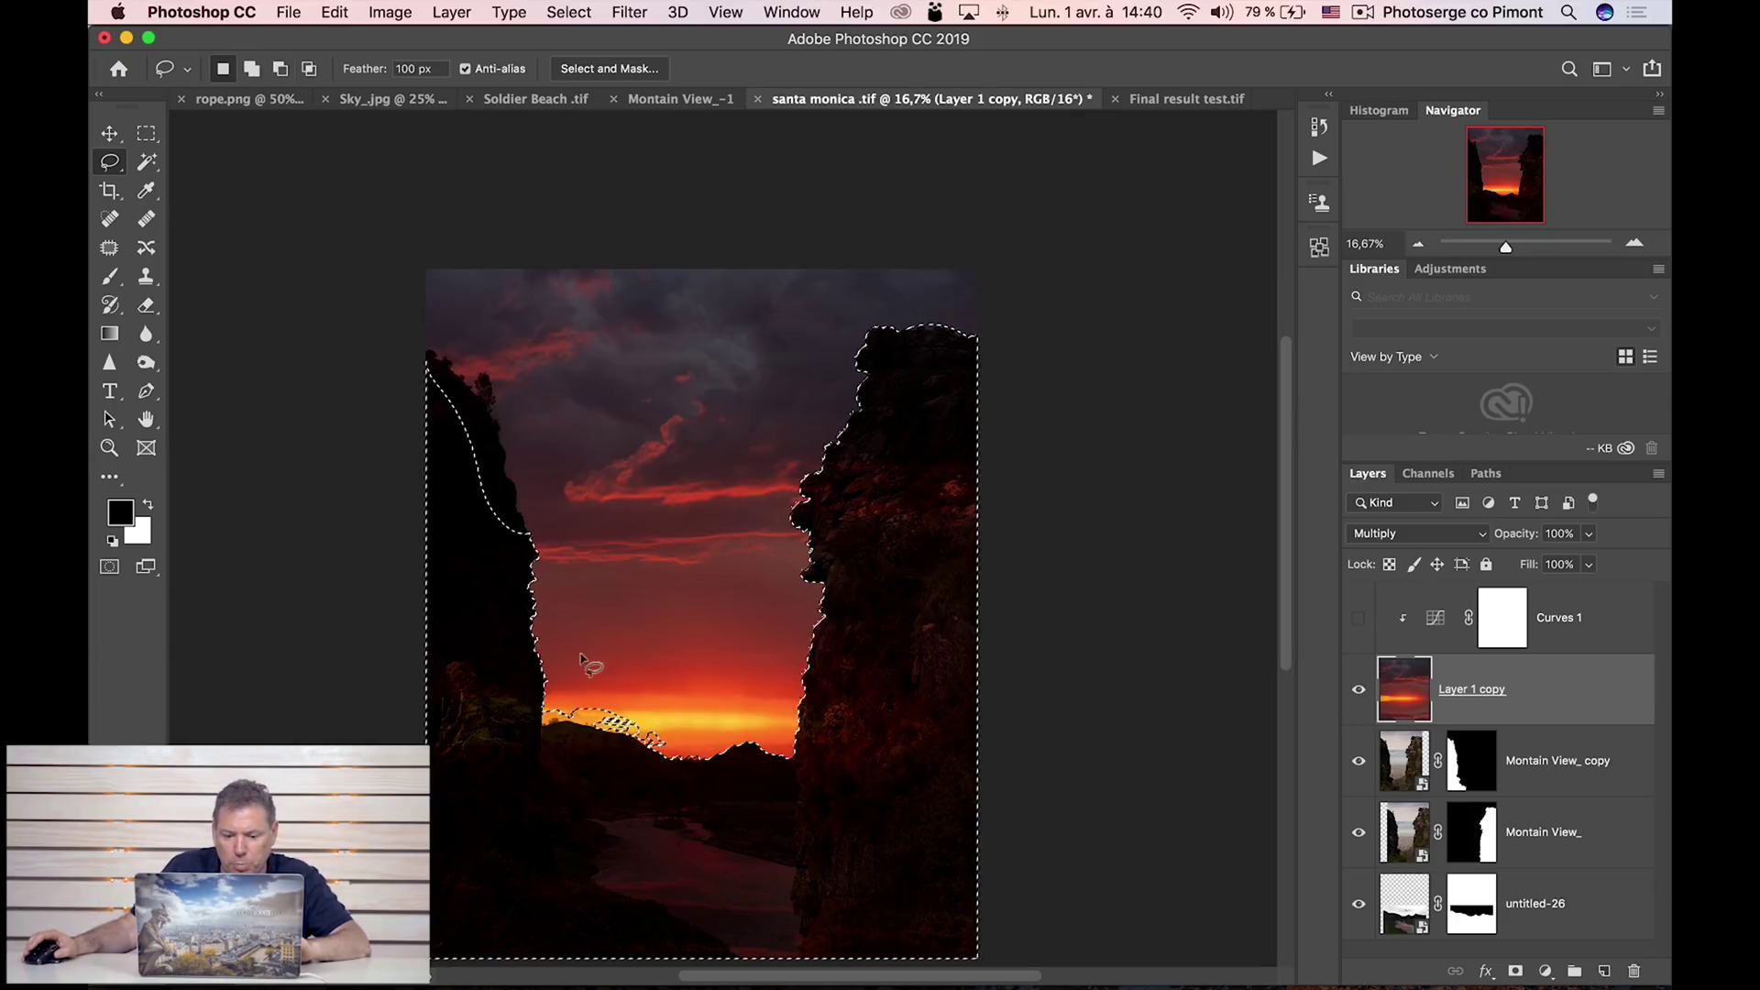
pyautogui.press('alt')
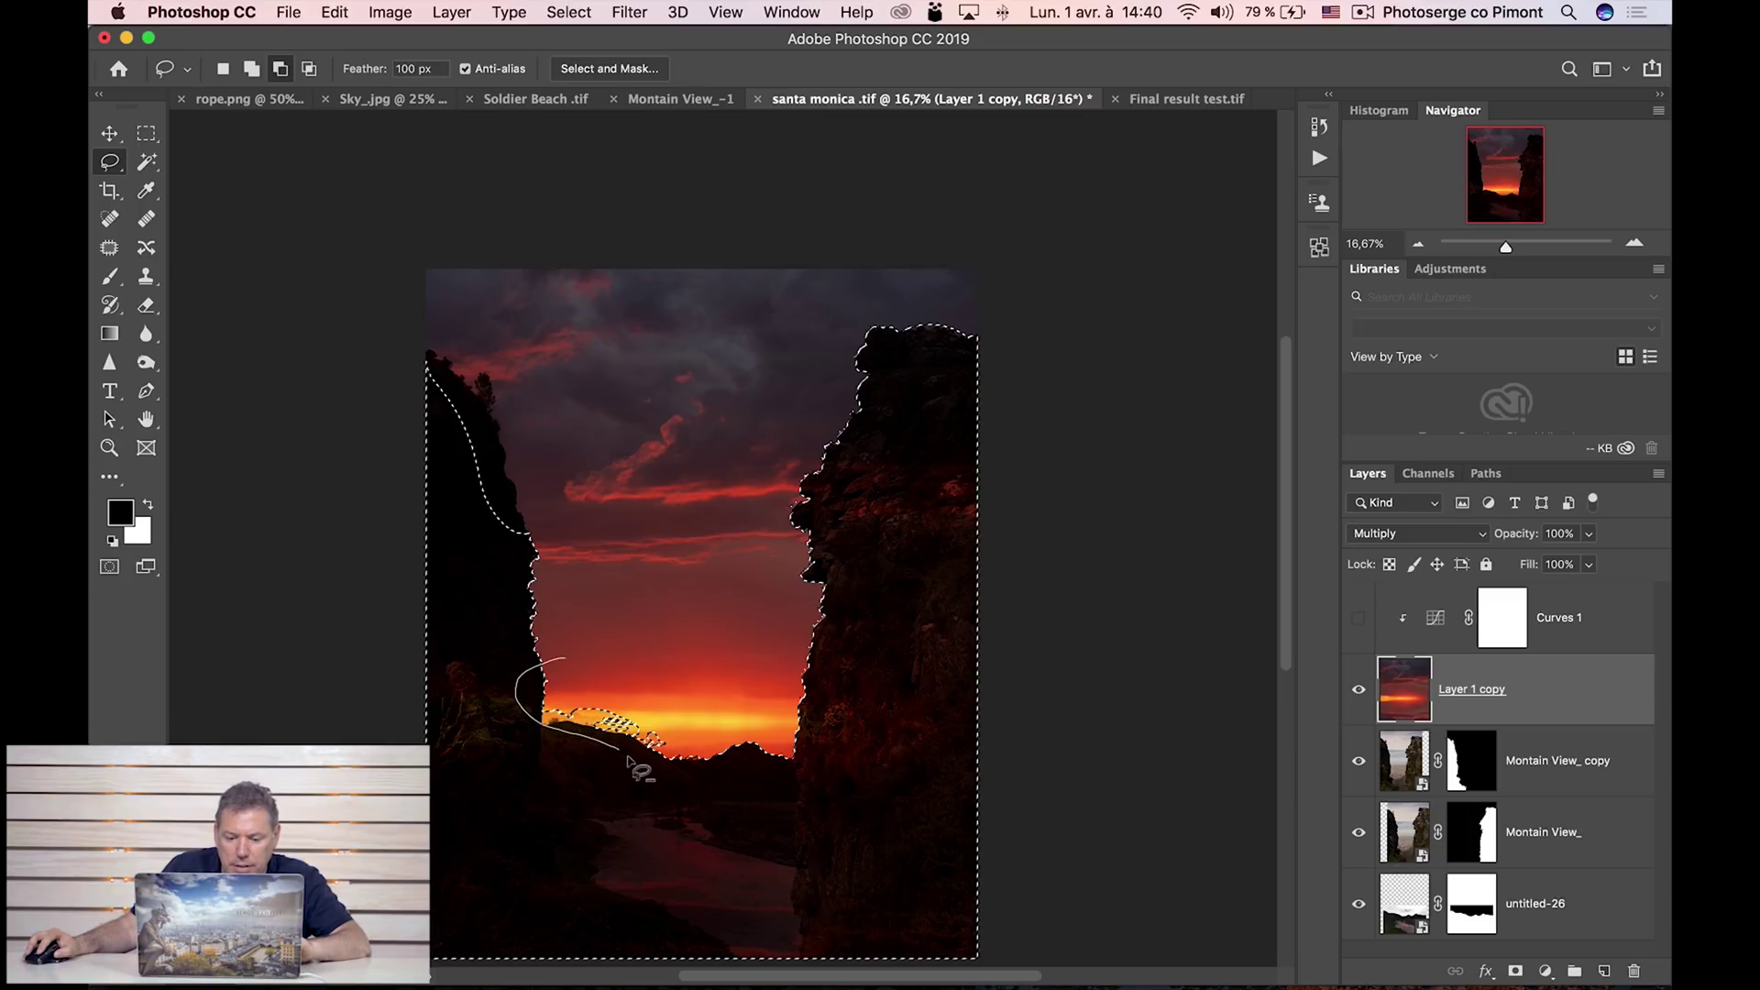
pyautogui.moveTo(738, 710); pyautogui.dragTo(561, 660)
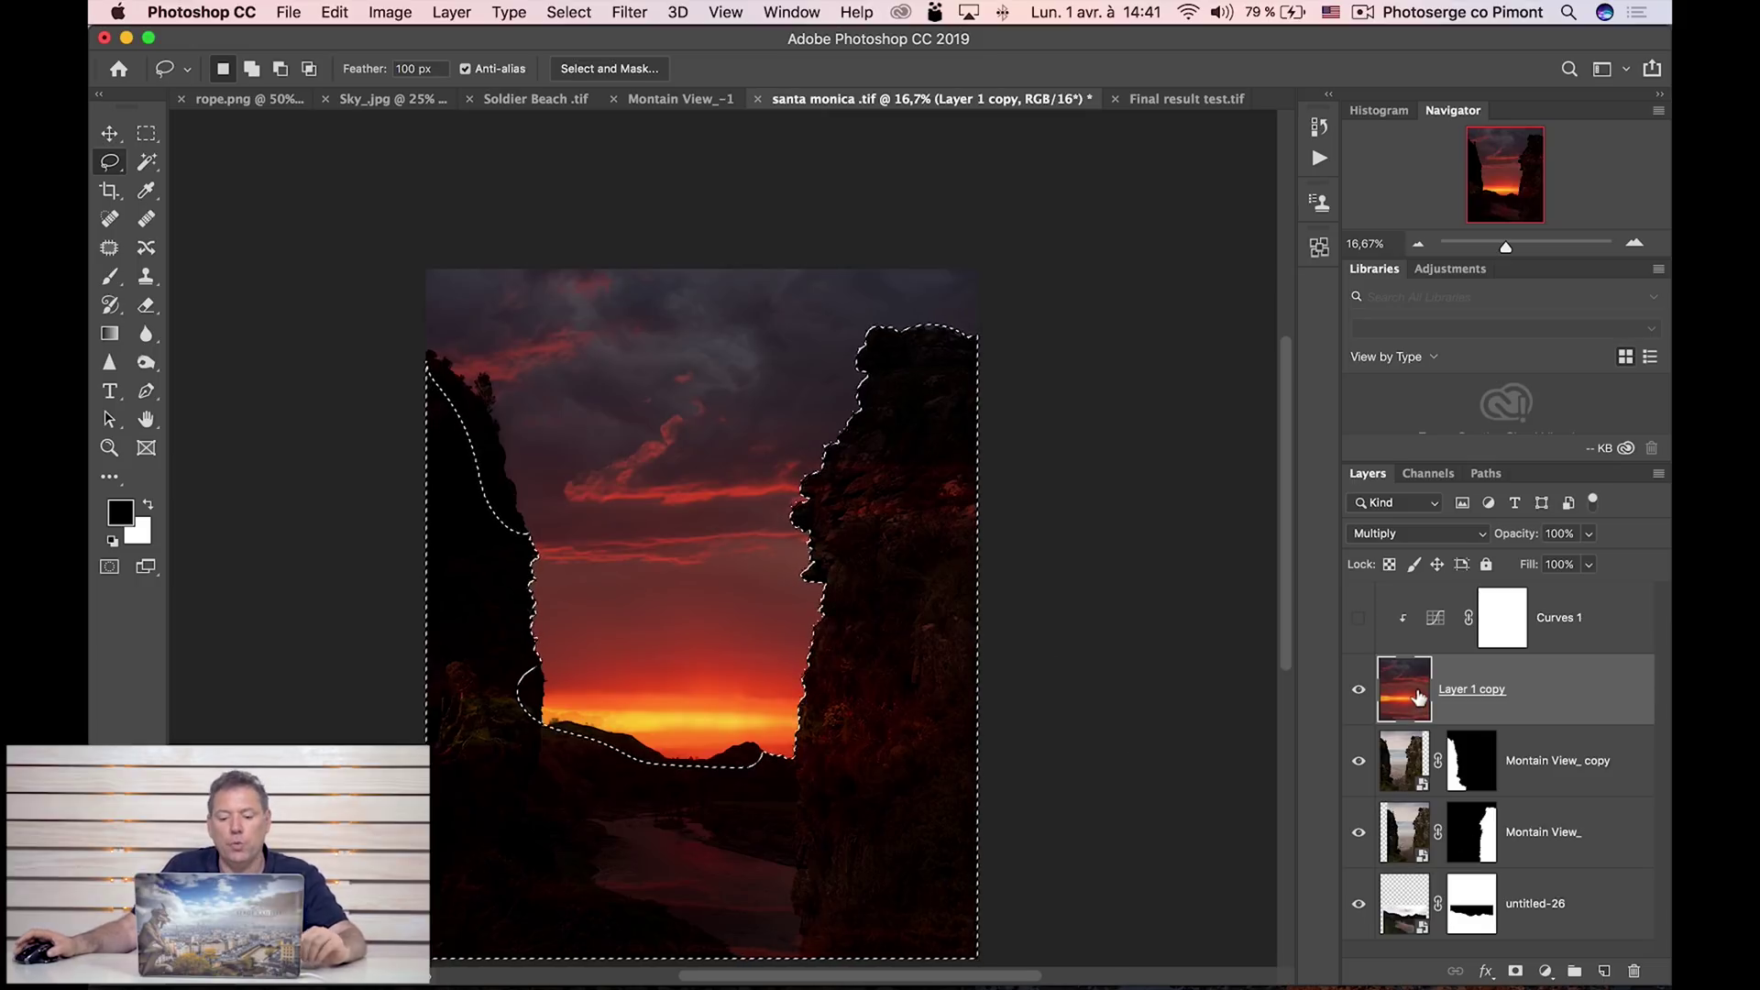
pyautogui.click(631, 13)
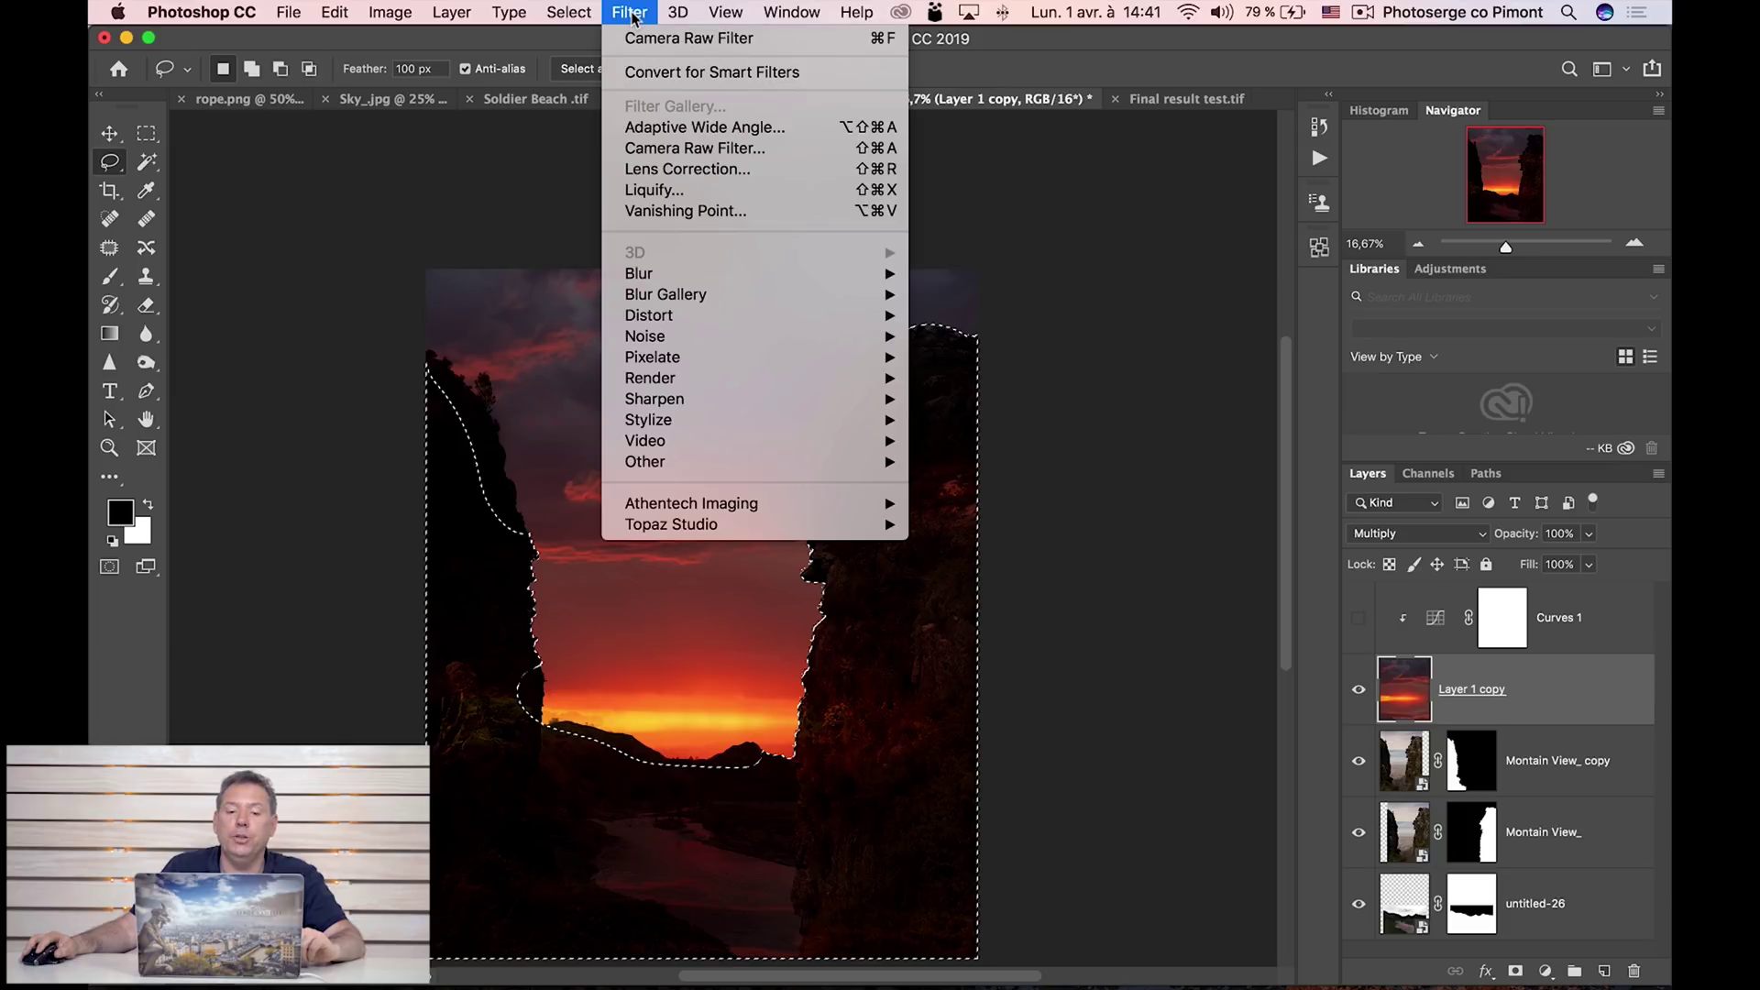
pyautogui.moveTo(779, 274)
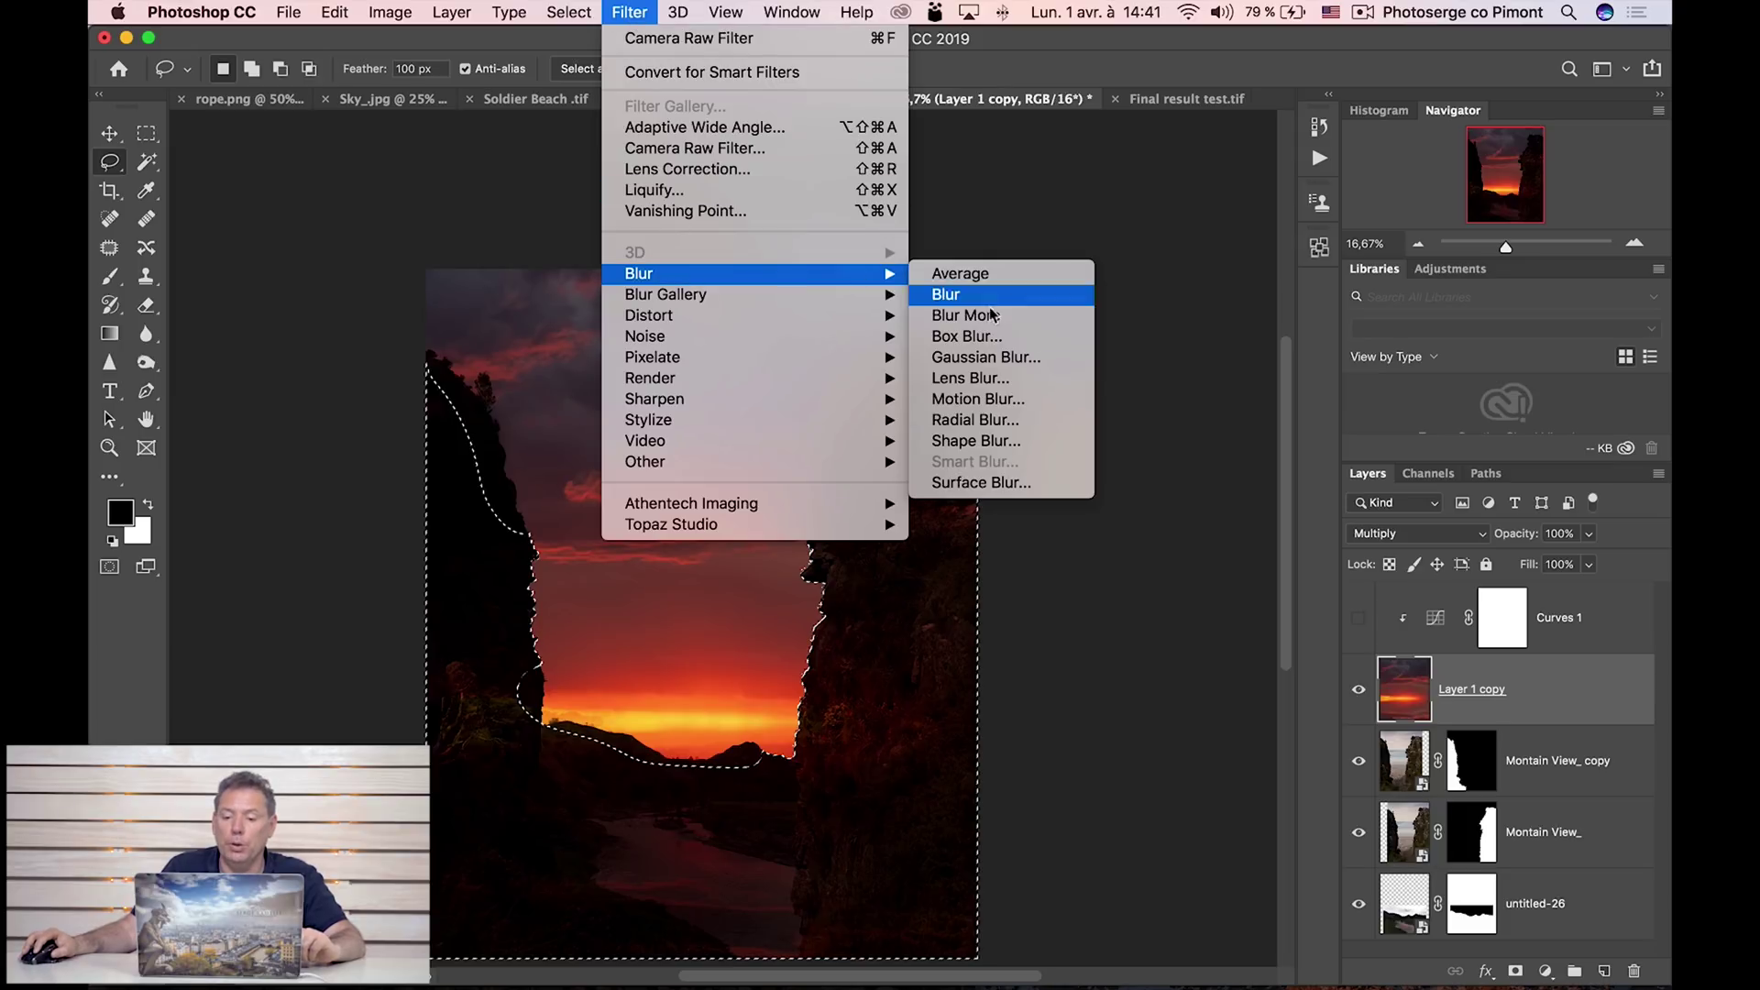
pyautogui.click(1022, 358)
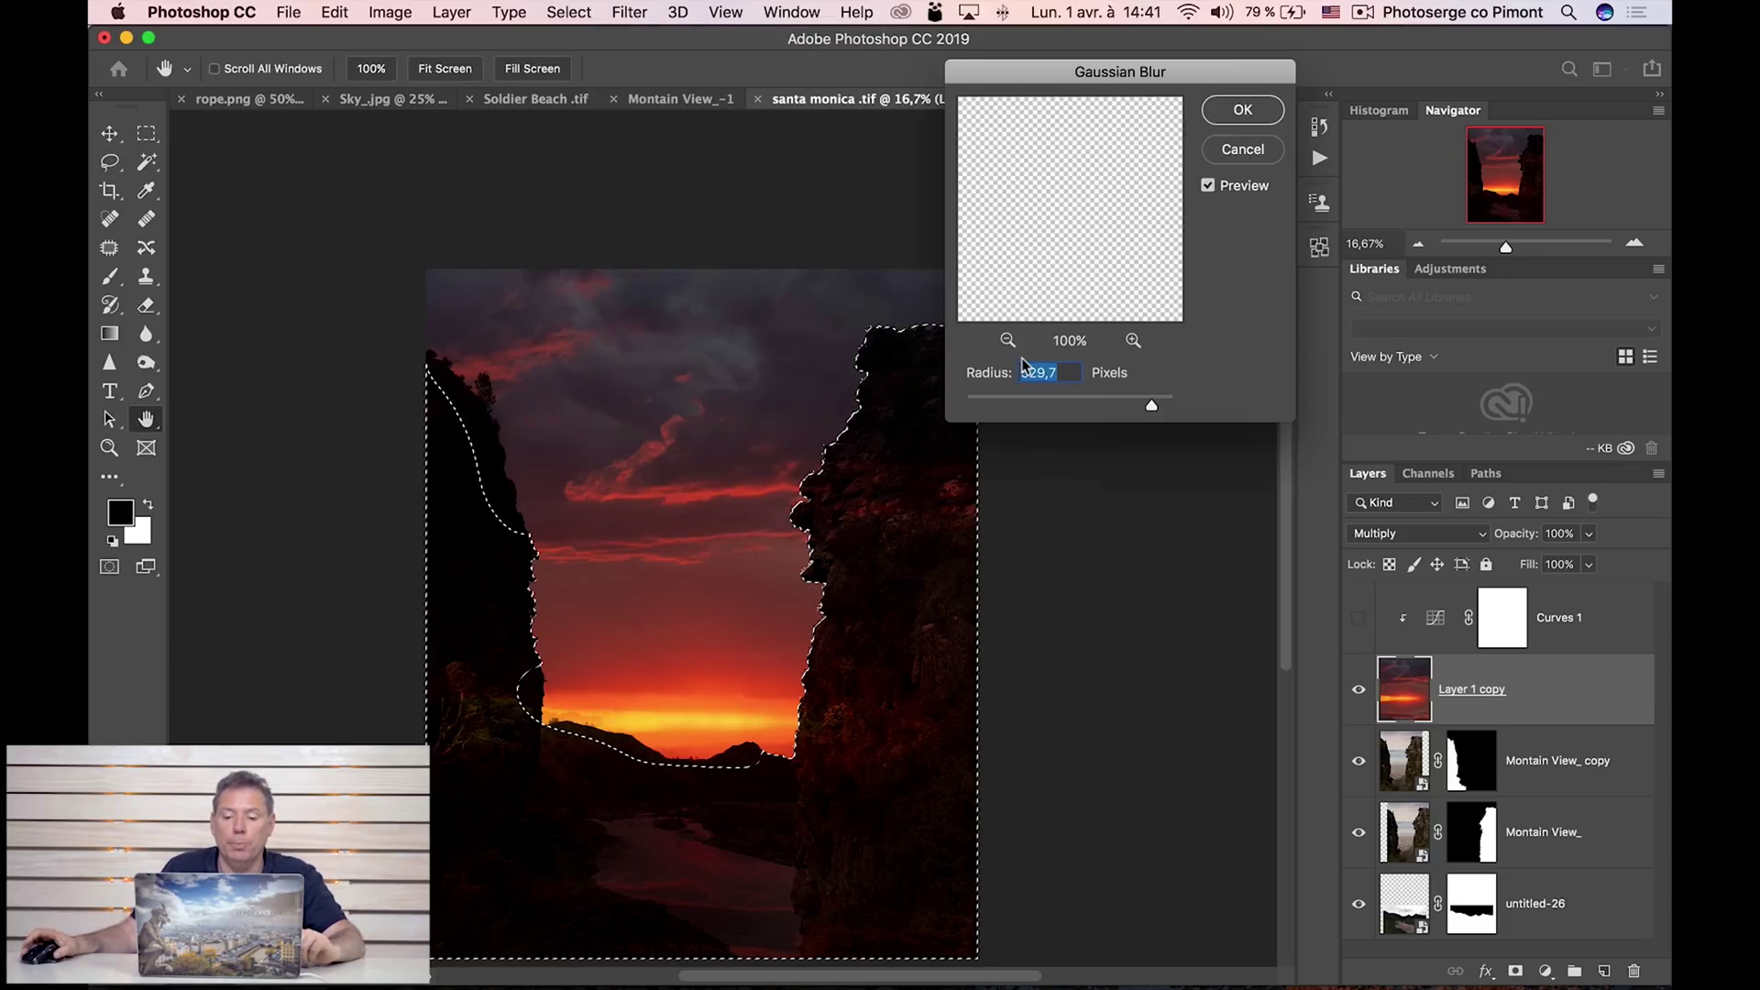
pyautogui.click(1111, 399)
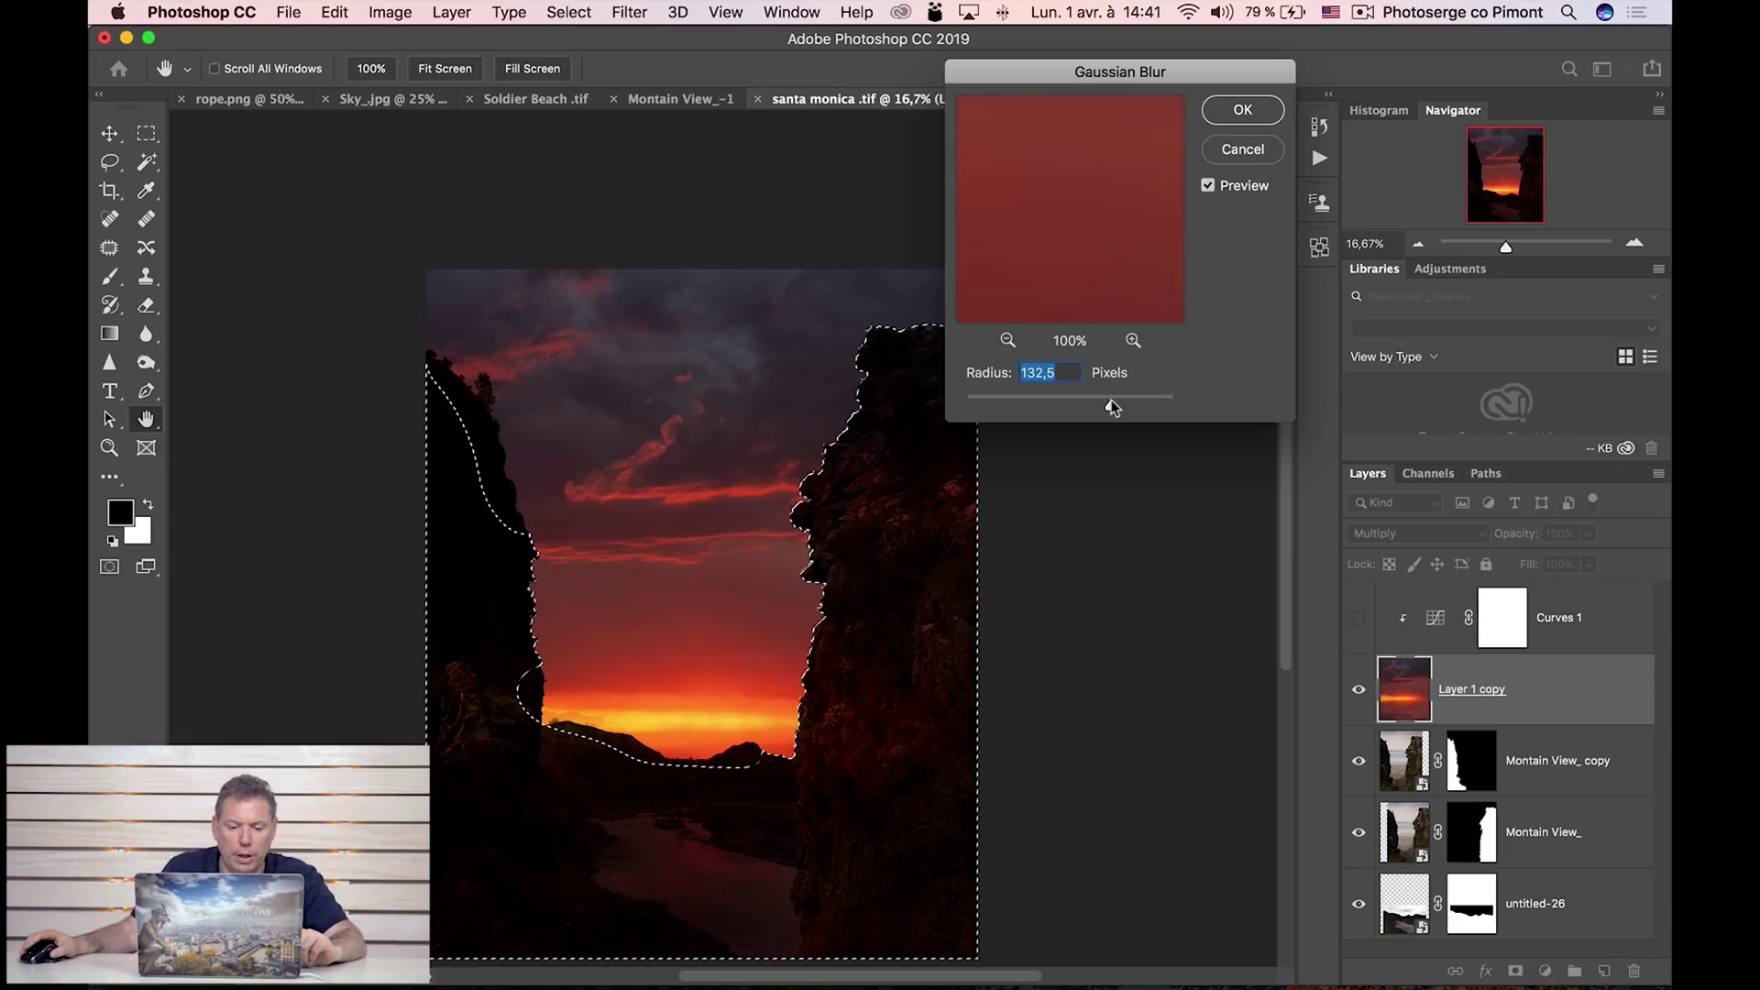
pyautogui.click(1212, 185)
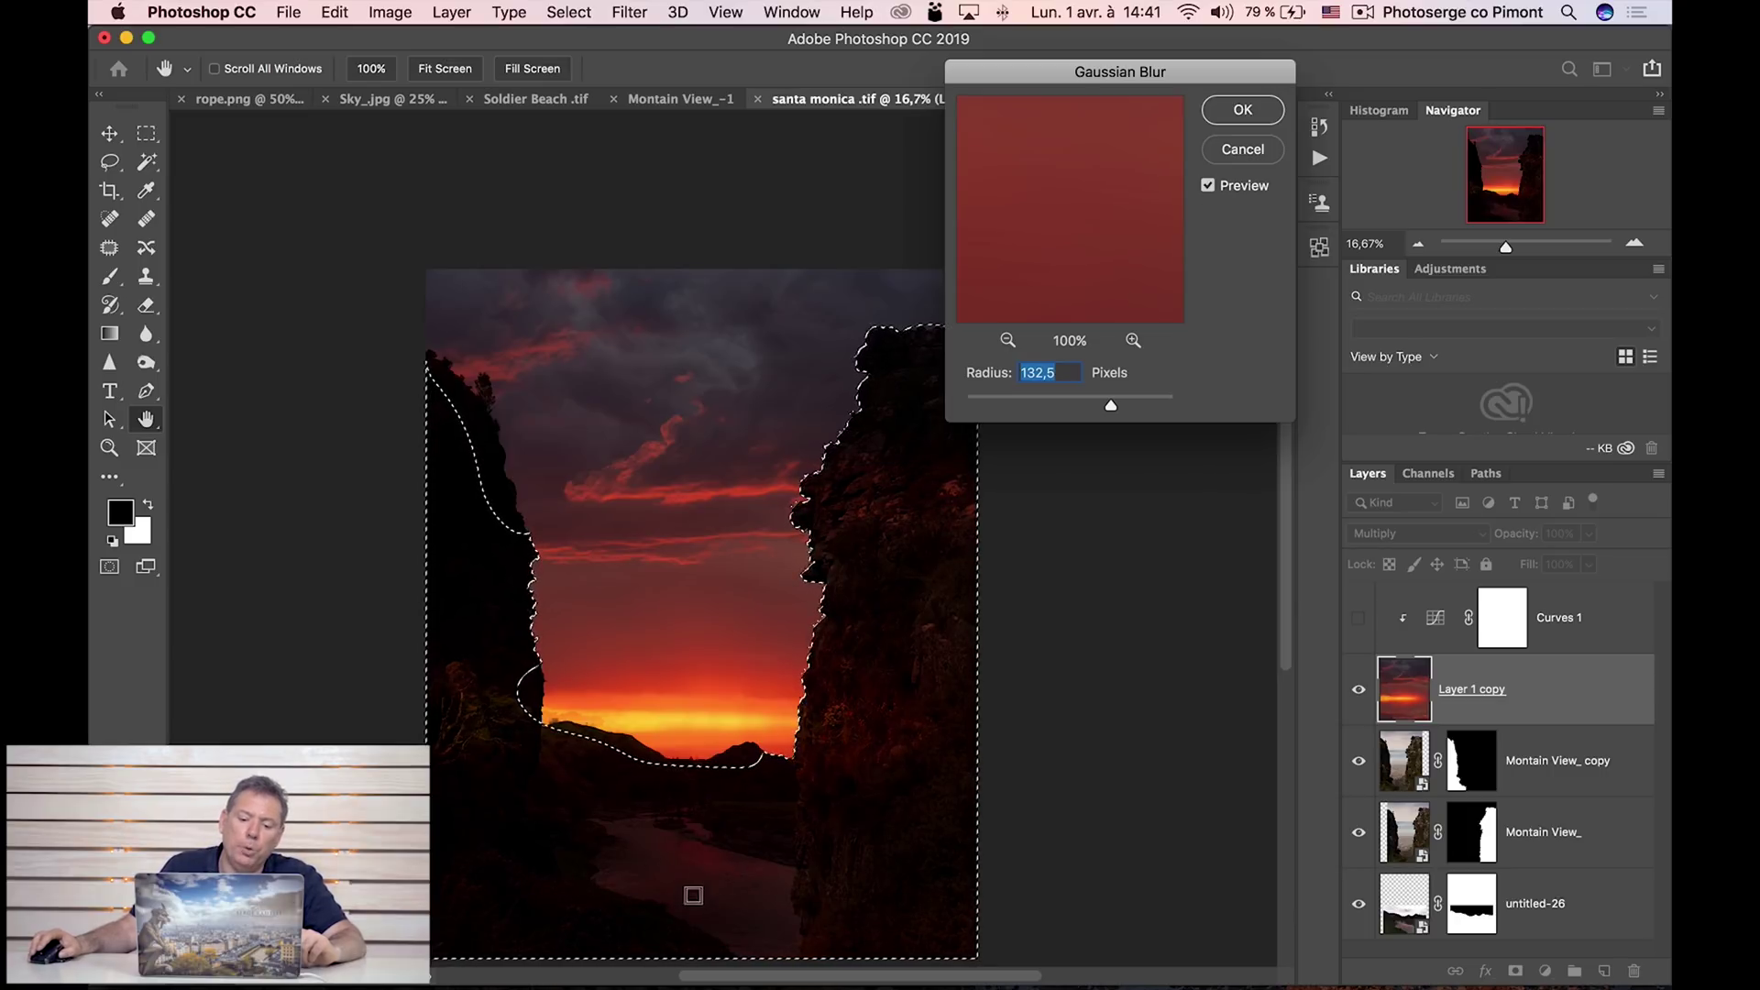
pyautogui.click(1253, 161)
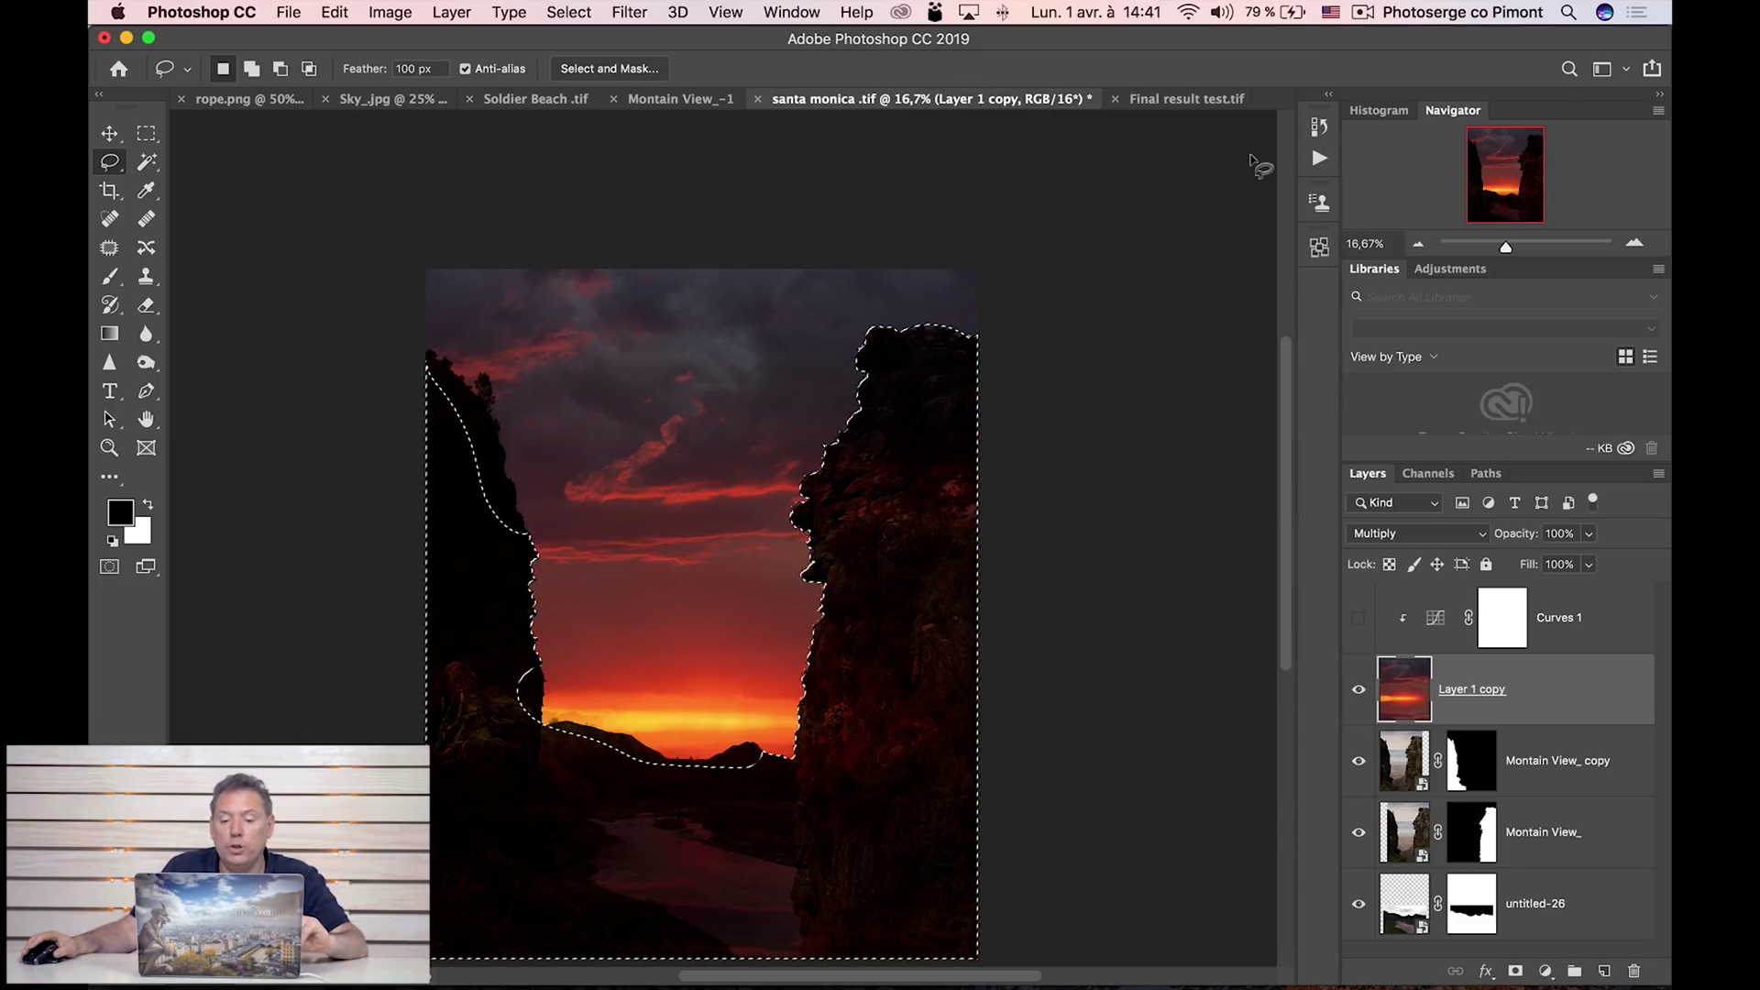
# Convert the sky layer to a smart object and apply a Gaussian Blur with a radius of 167.7 pixels to the selected landscape area.
pyautogui.rightClick(1564, 688)
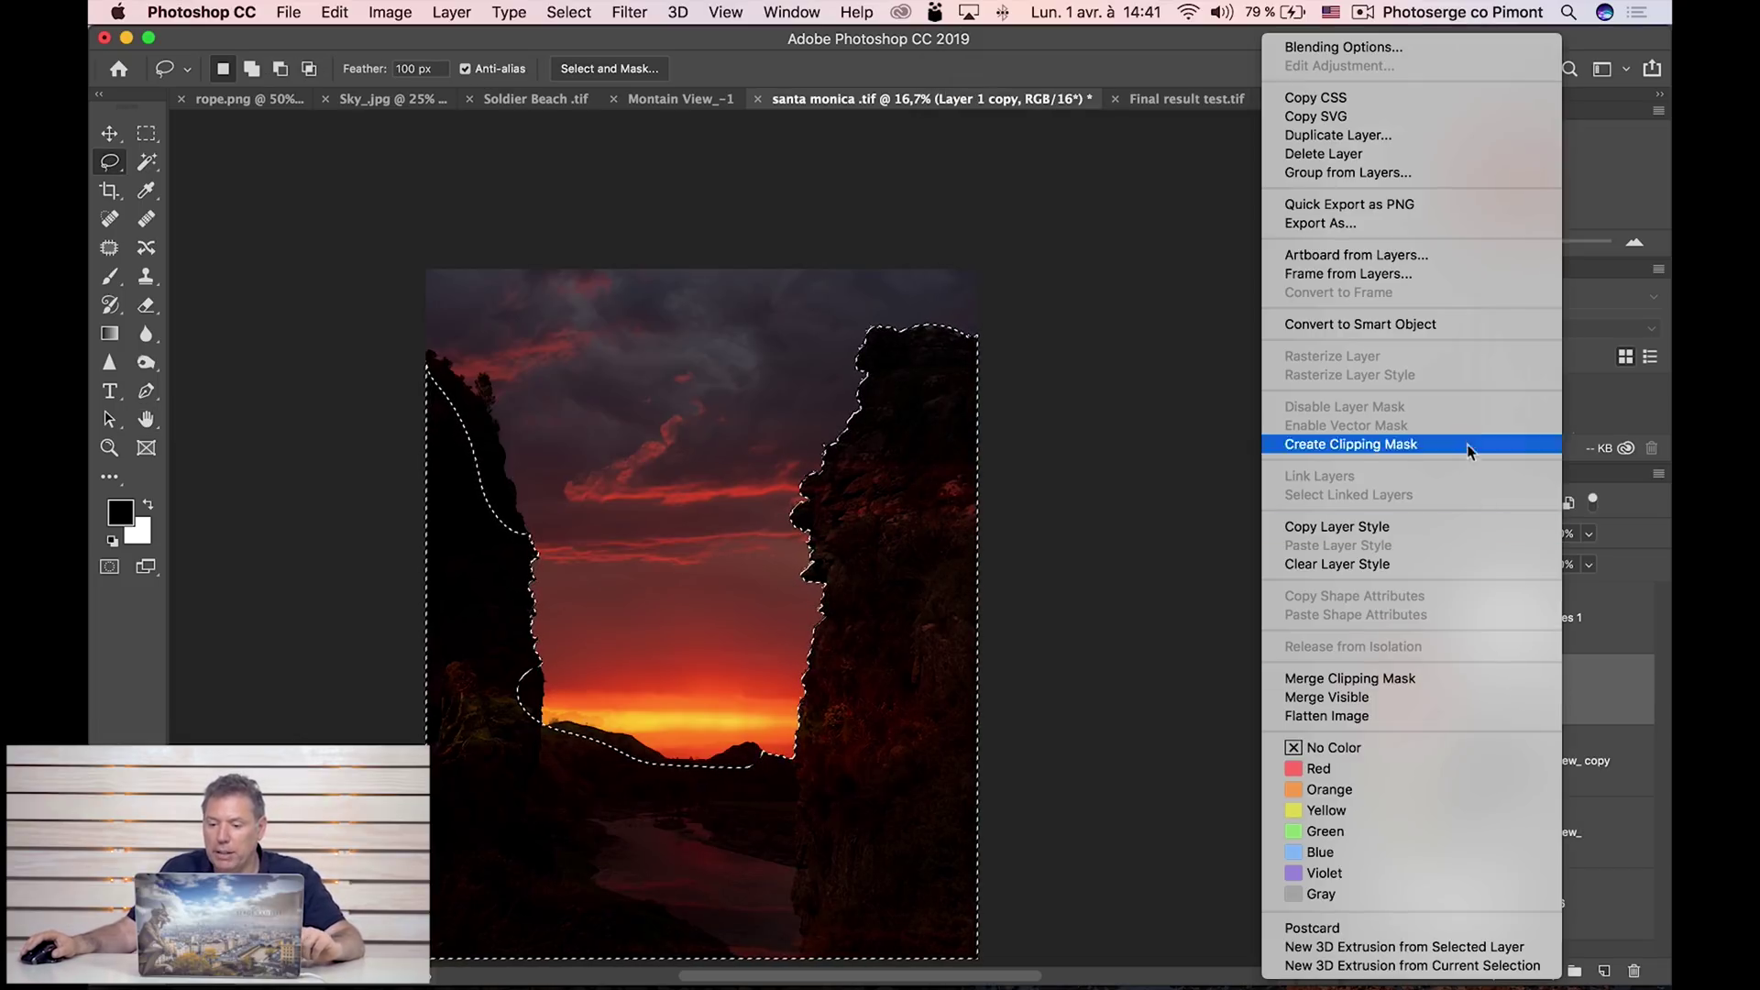
pyautogui.click(1427, 323)
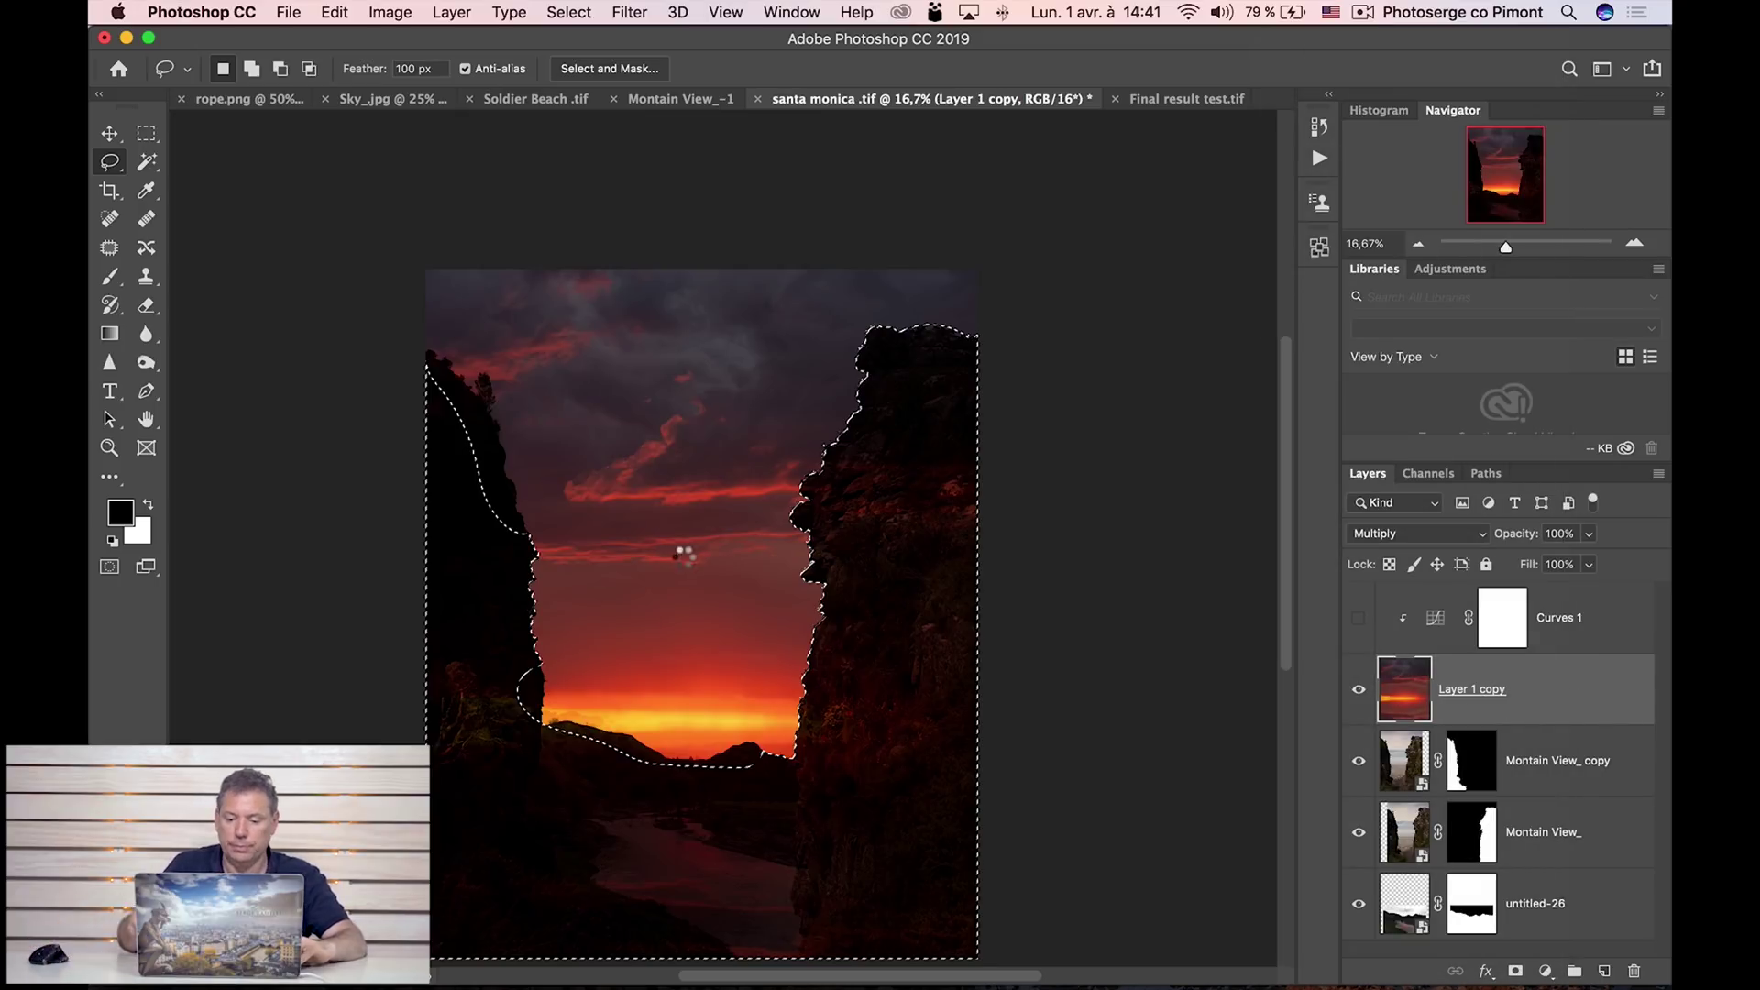
pyautogui.click(630, 12)
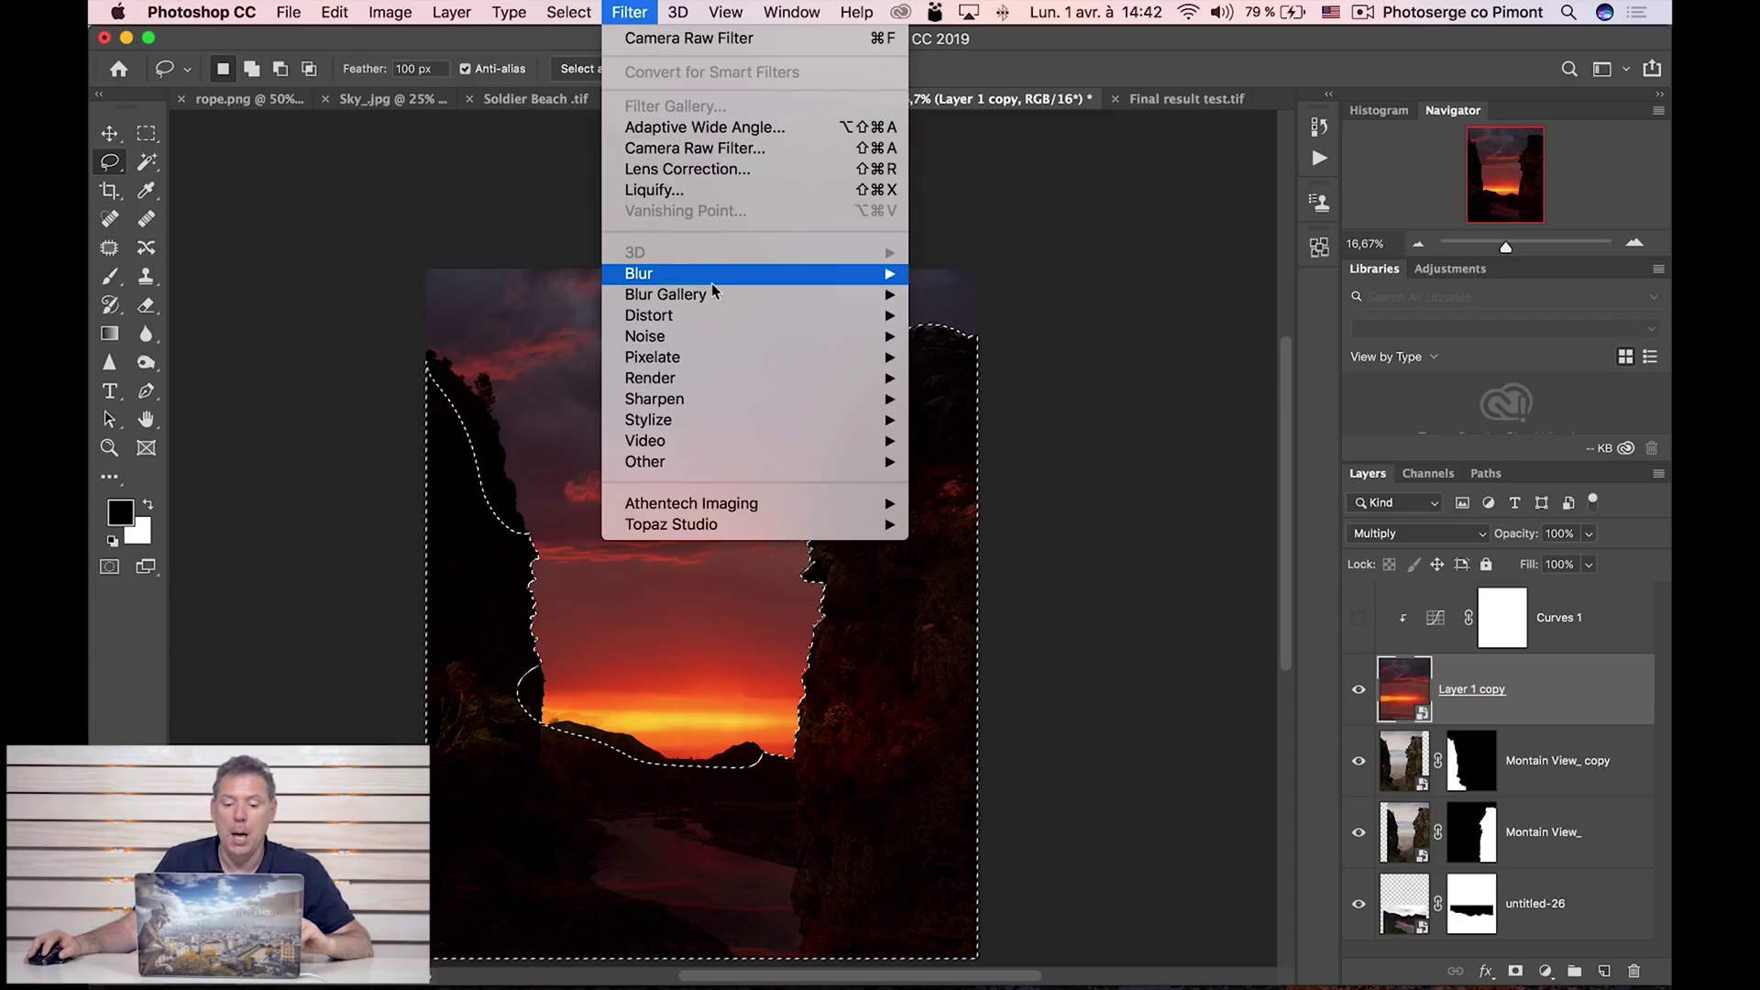
pyautogui.moveTo(713, 285)
pyautogui.click(1014, 354)
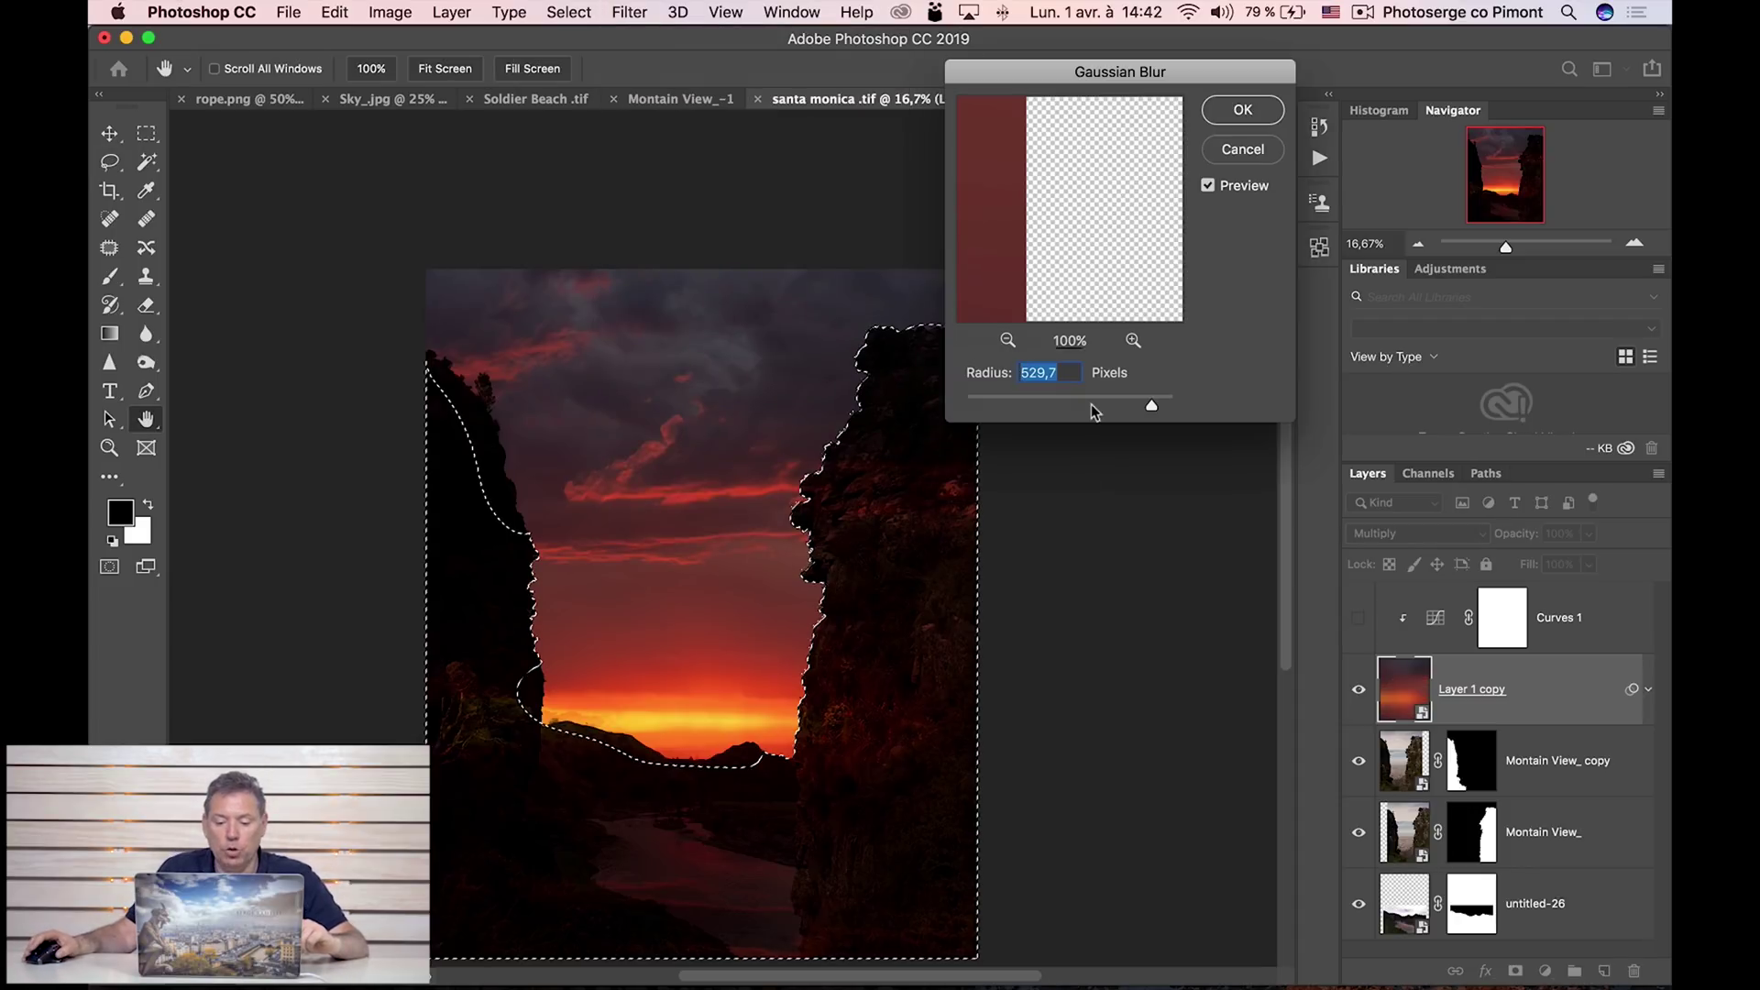
pyautogui.moveTo(1151, 405); pyautogui.dragTo(1122, 404)
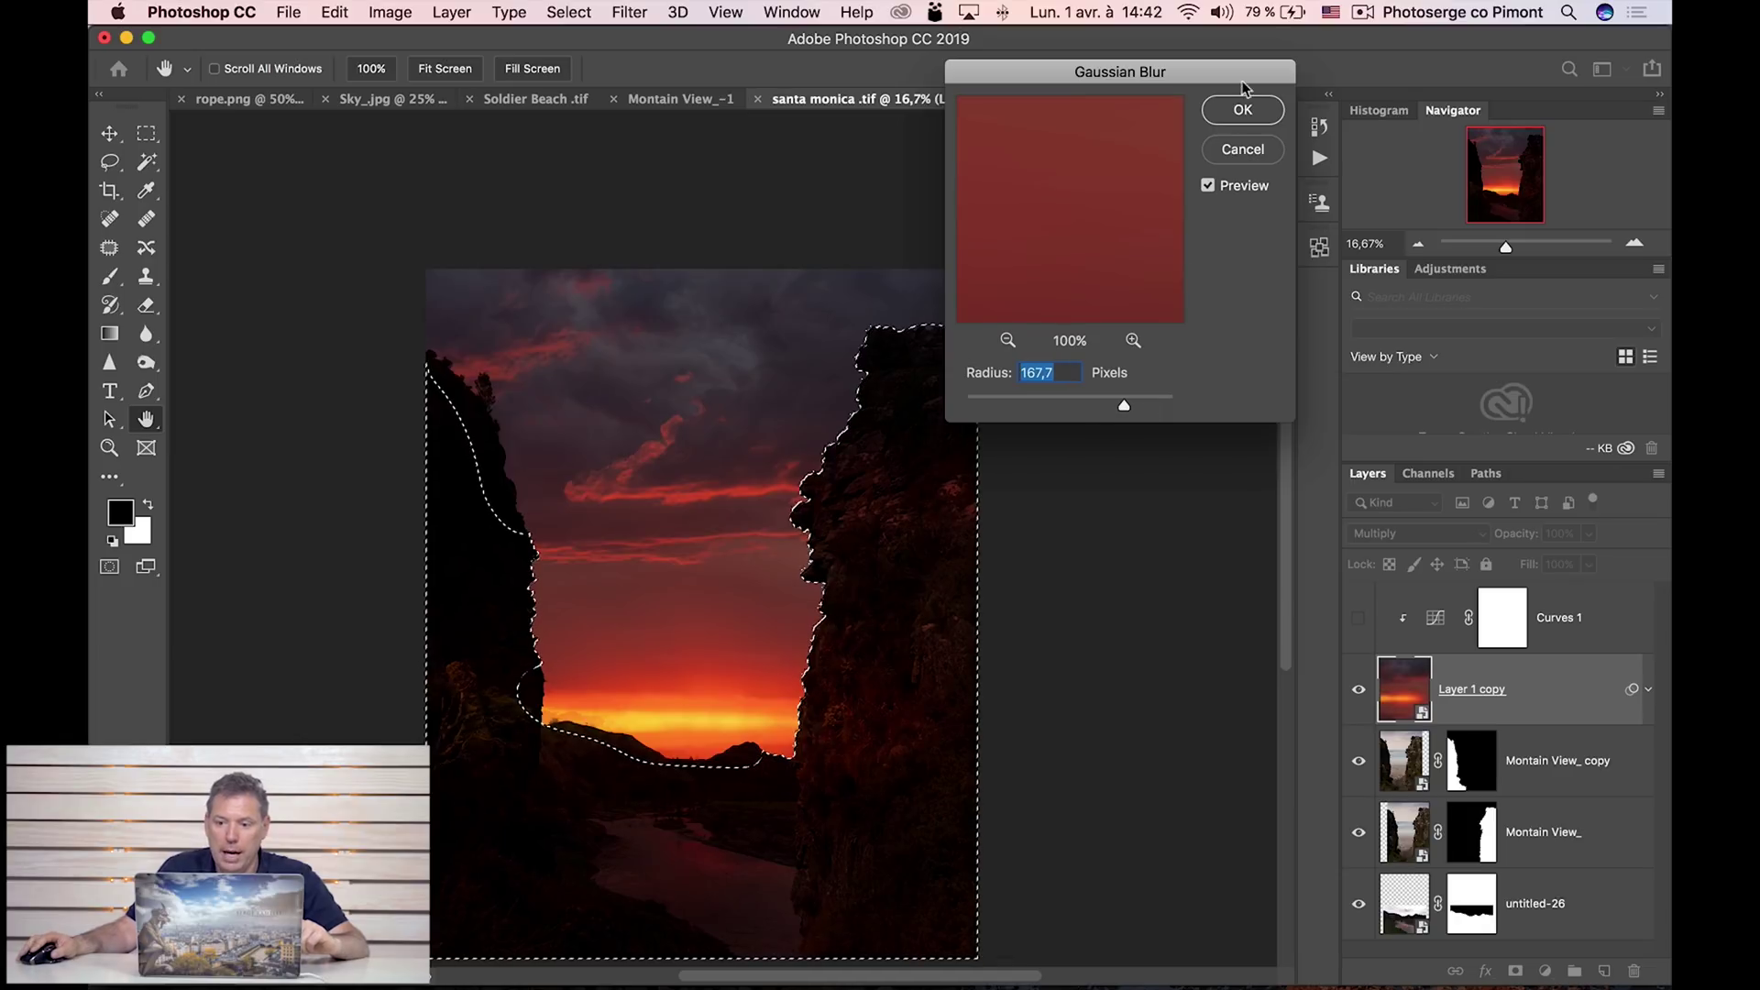
pyautogui.click(1244, 108)
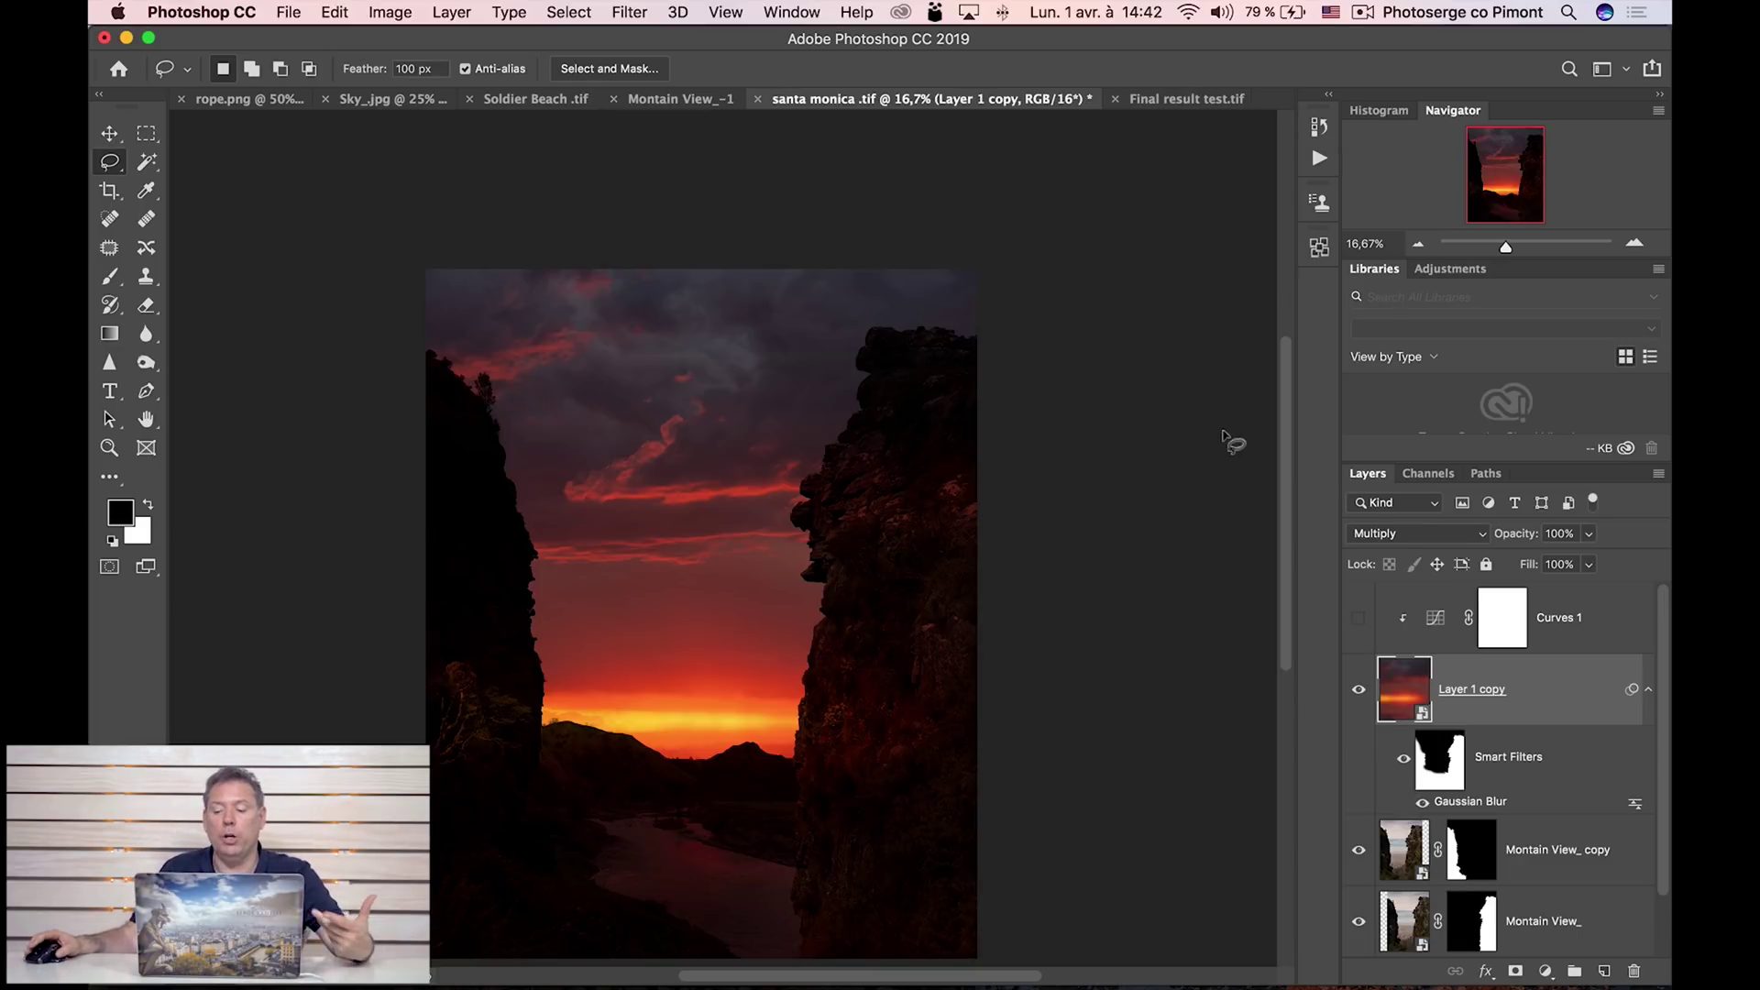
# Paint black at 40% brush opacity on the Gaussian Blur's filter mask over the river to reduce the blur there.
pyautogui.click(1453, 758)
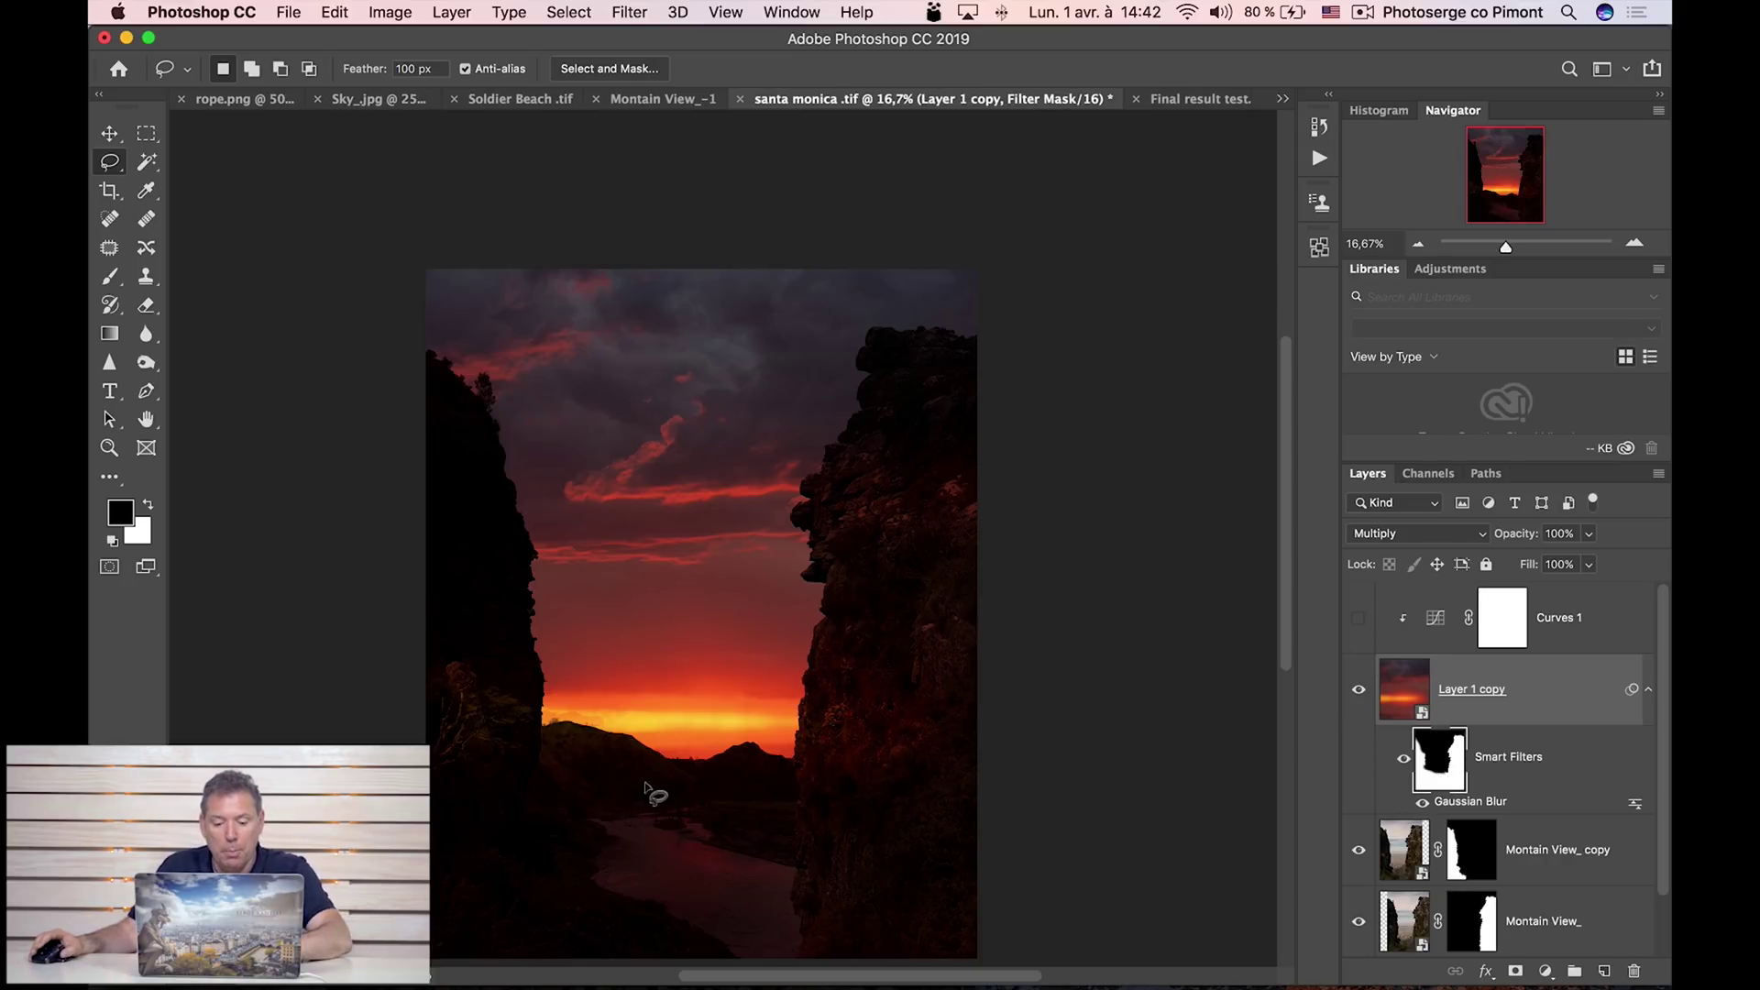
pyautogui.press('b')
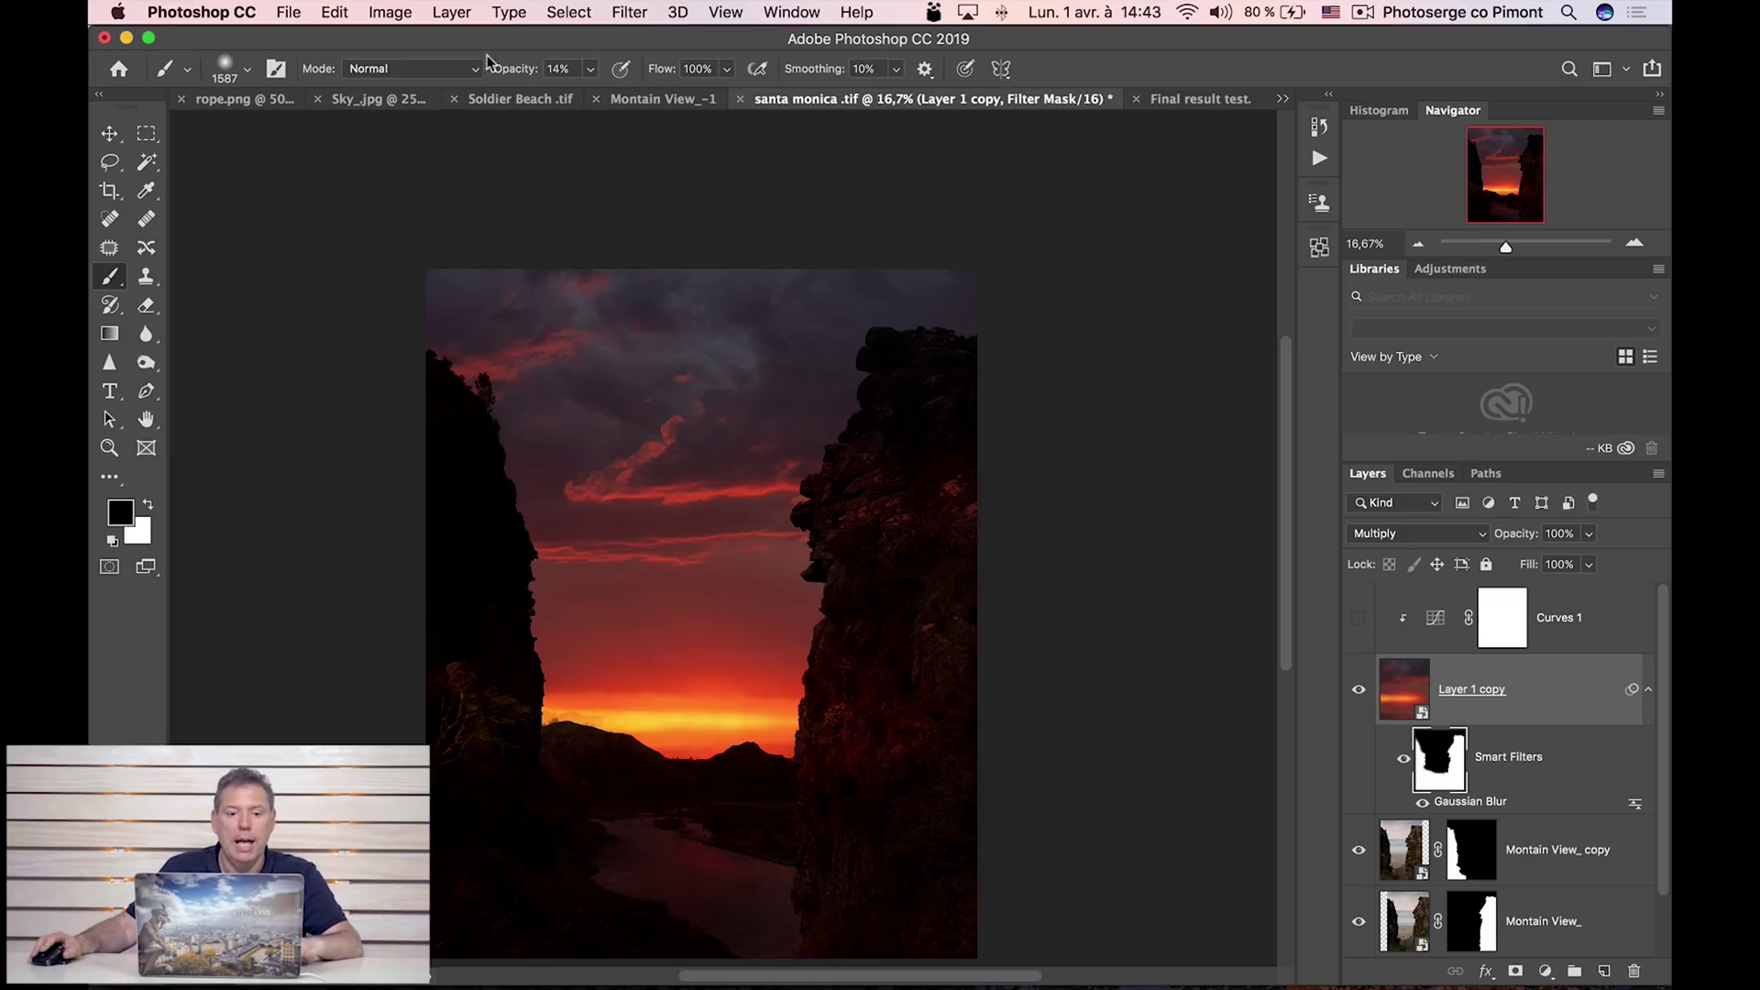
pyautogui.moveTo(518, 74); pyautogui.dragTo(602, 73)
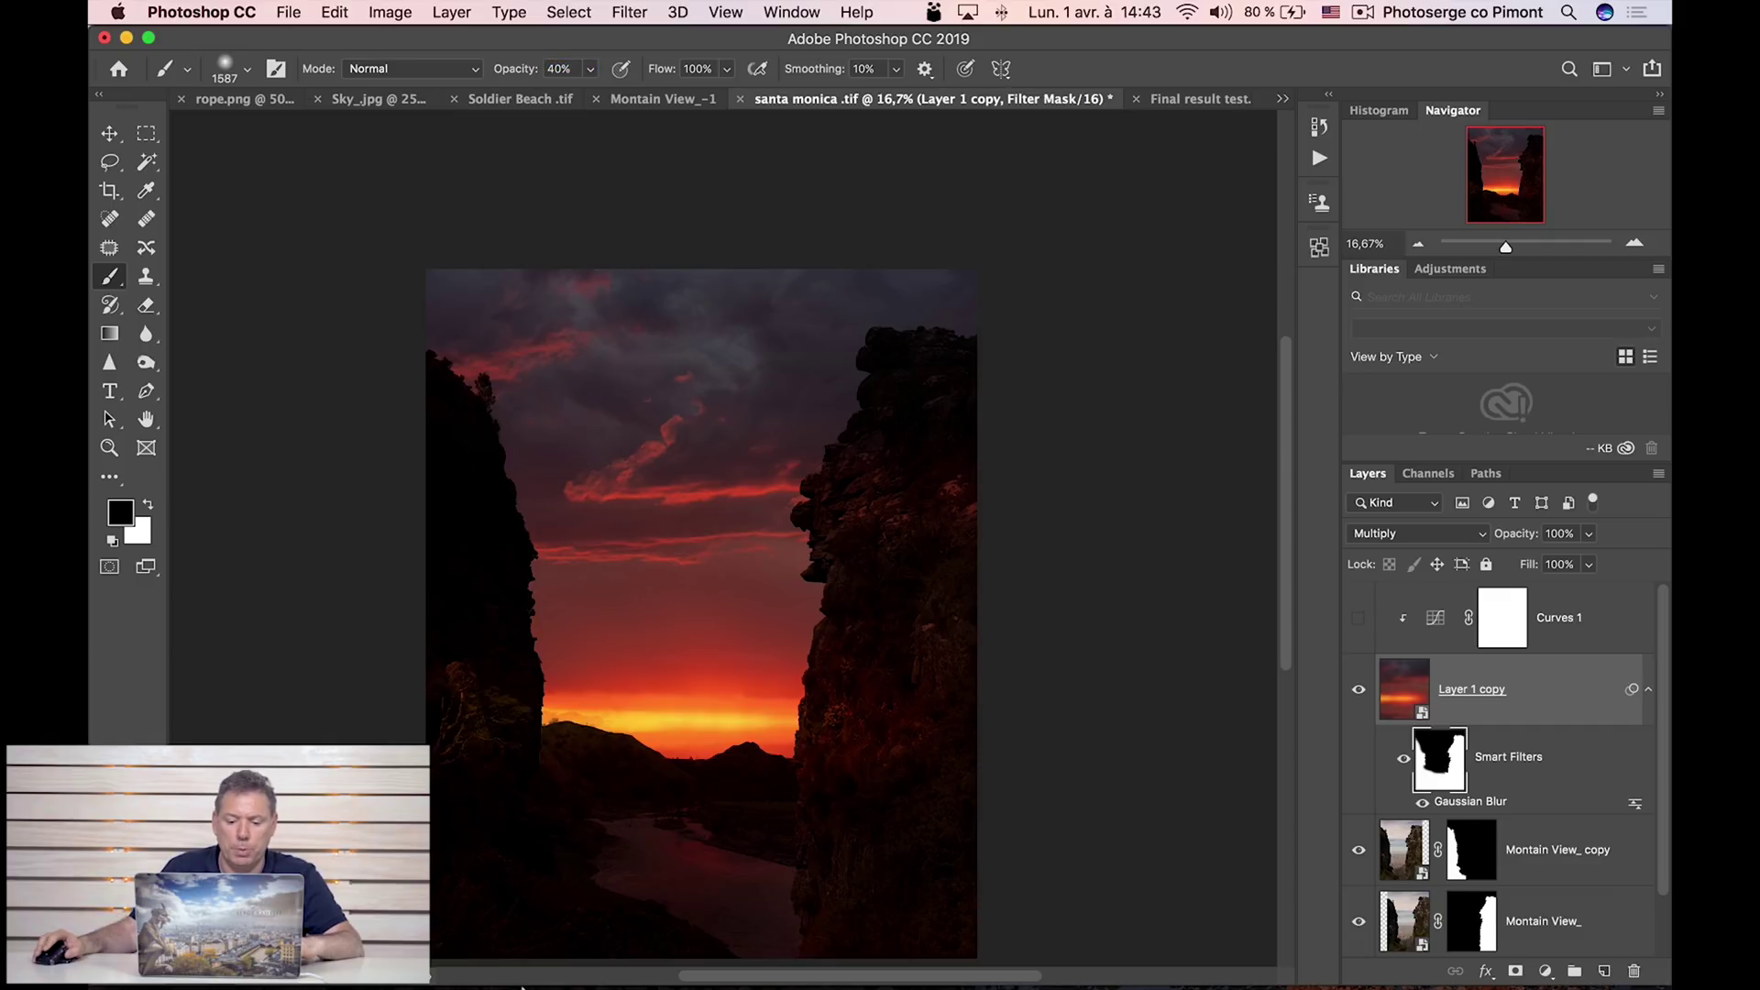
pyautogui.moveTo(649, 837)
pyautogui.mouseDown()
pyautogui.moveTo(706, 875)
pyautogui.moveTo(641, 860)
pyautogui.moveTo(788, 920)
pyautogui.moveTo(623, 843)
pyautogui.moveTo(793, 916)
pyautogui.moveTo(623, 839)
pyautogui.moveTo(641, 868)
pyautogui.moveTo(810, 932)
pyautogui.moveTo(897, 900)
pyautogui.mouseUp()
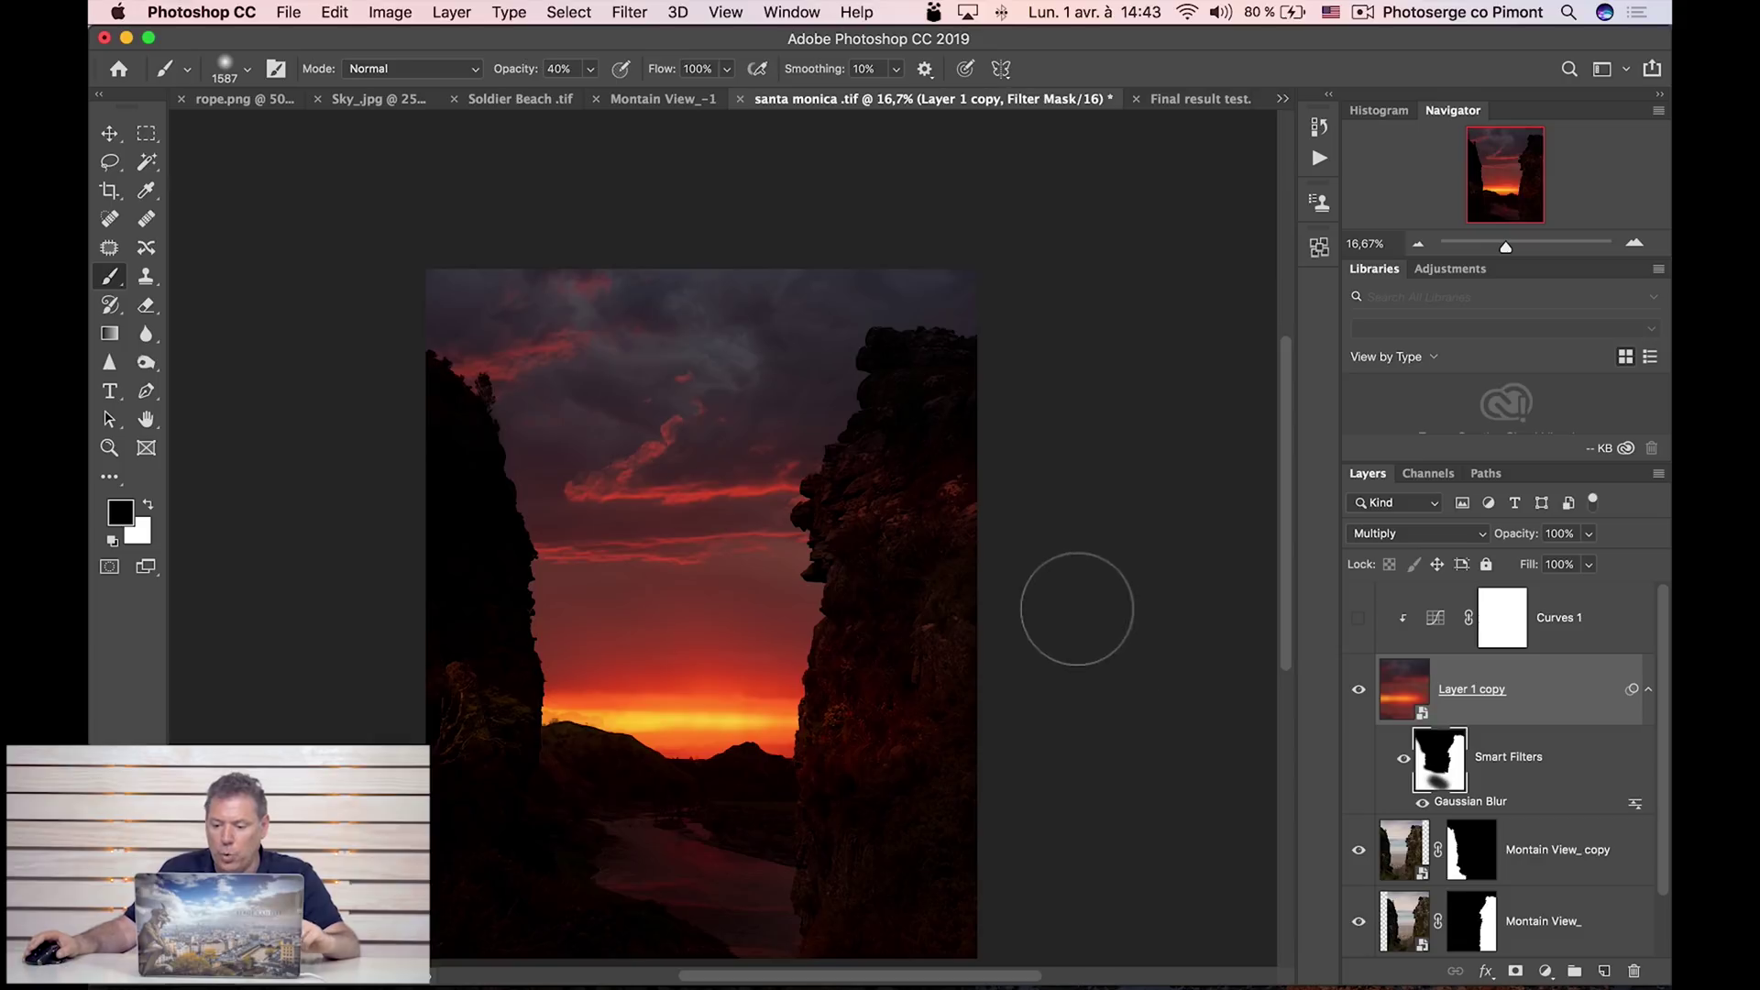
# Add a layer mask to the sky layer and paint black at 23% opacity over the river, lower left bank and right cliff.
pyautogui.click(1570, 694)
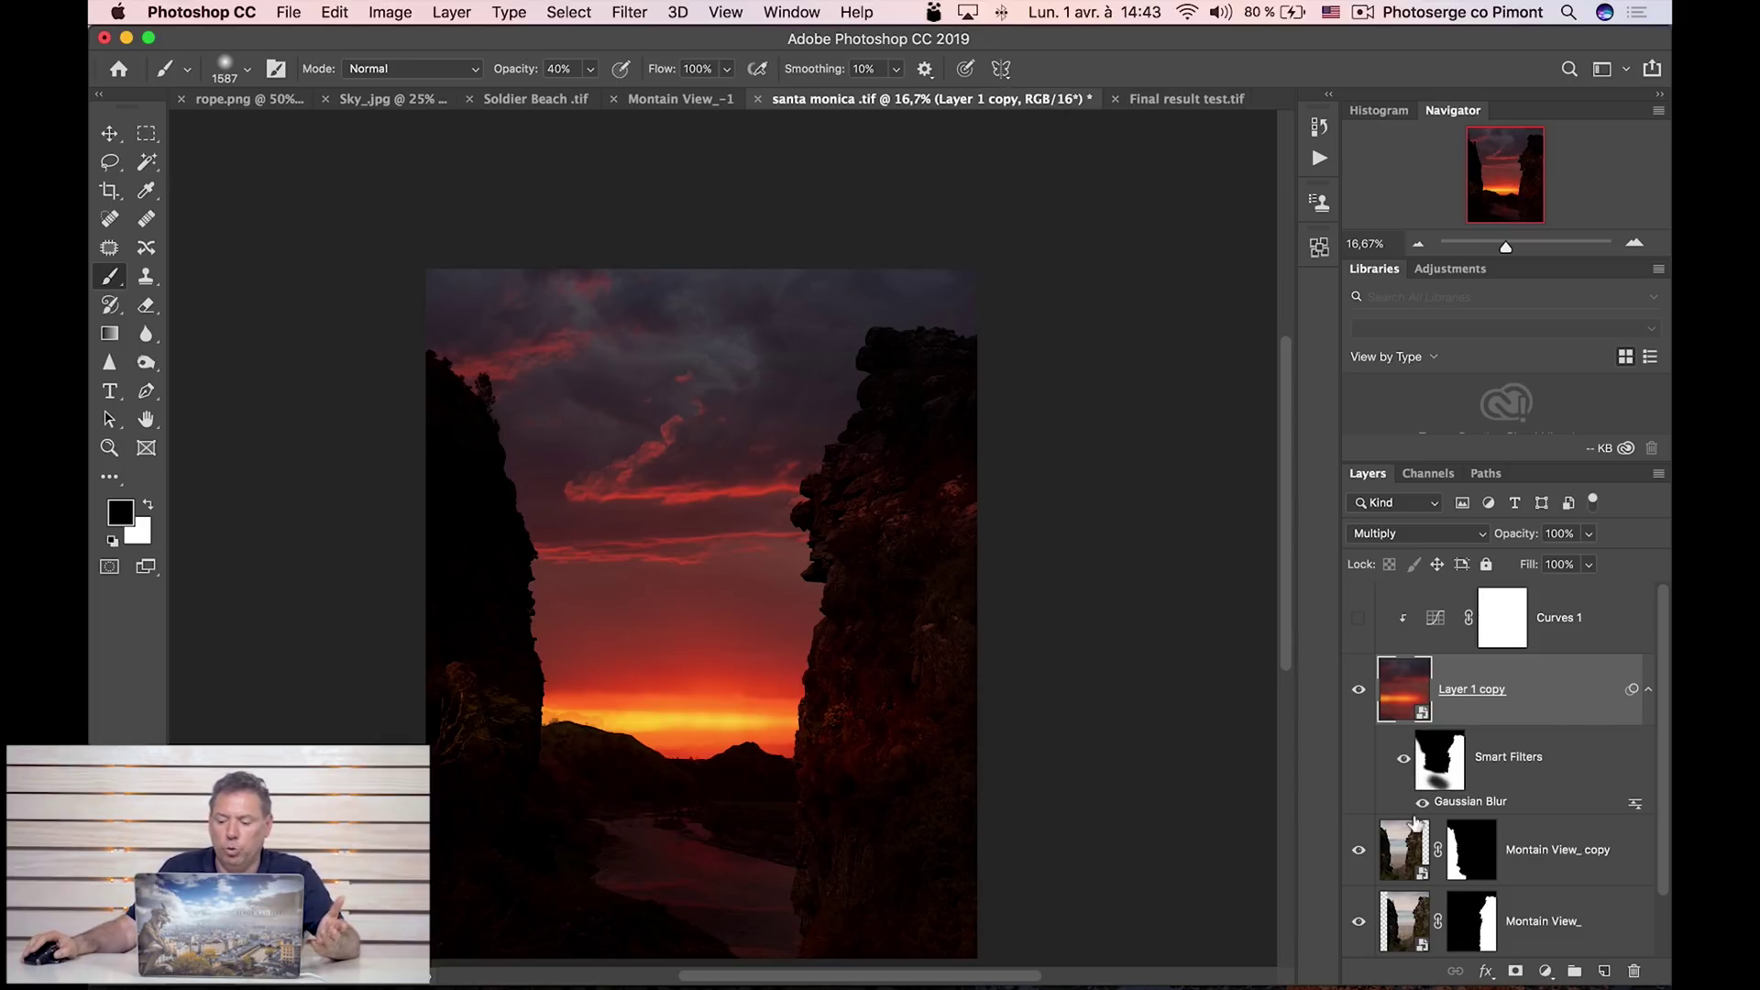
pyautogui.click(1516, 972)
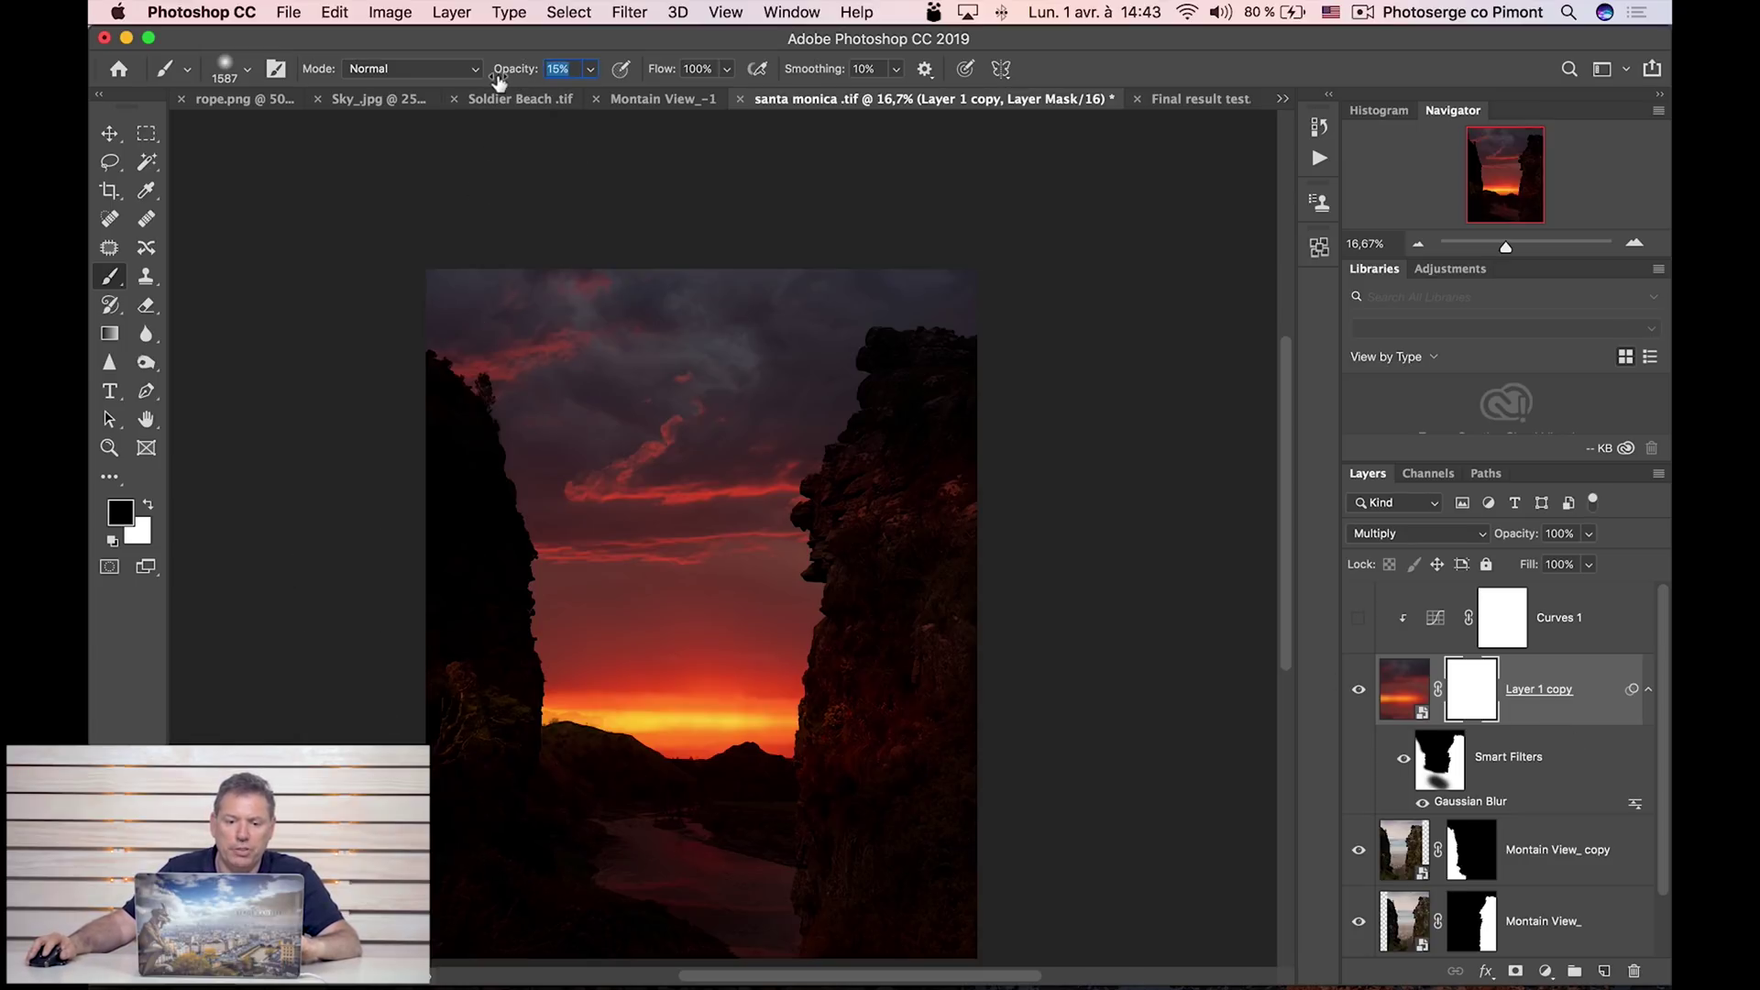
pyautogui.moveTo(464, 682)
pyautogui.mouseDown()
pyautogui.moveTo(588, 857)
pyautogui.moveTo(574, 808)
pyautogui.mouseUp()
pyautogui.moveTo(718, 887)
pyautogui.mouseDown()
pyautogui.moveTo(750, 884)
pyautogui.moveTo(782, 837)
pyautogui.mouseUp()
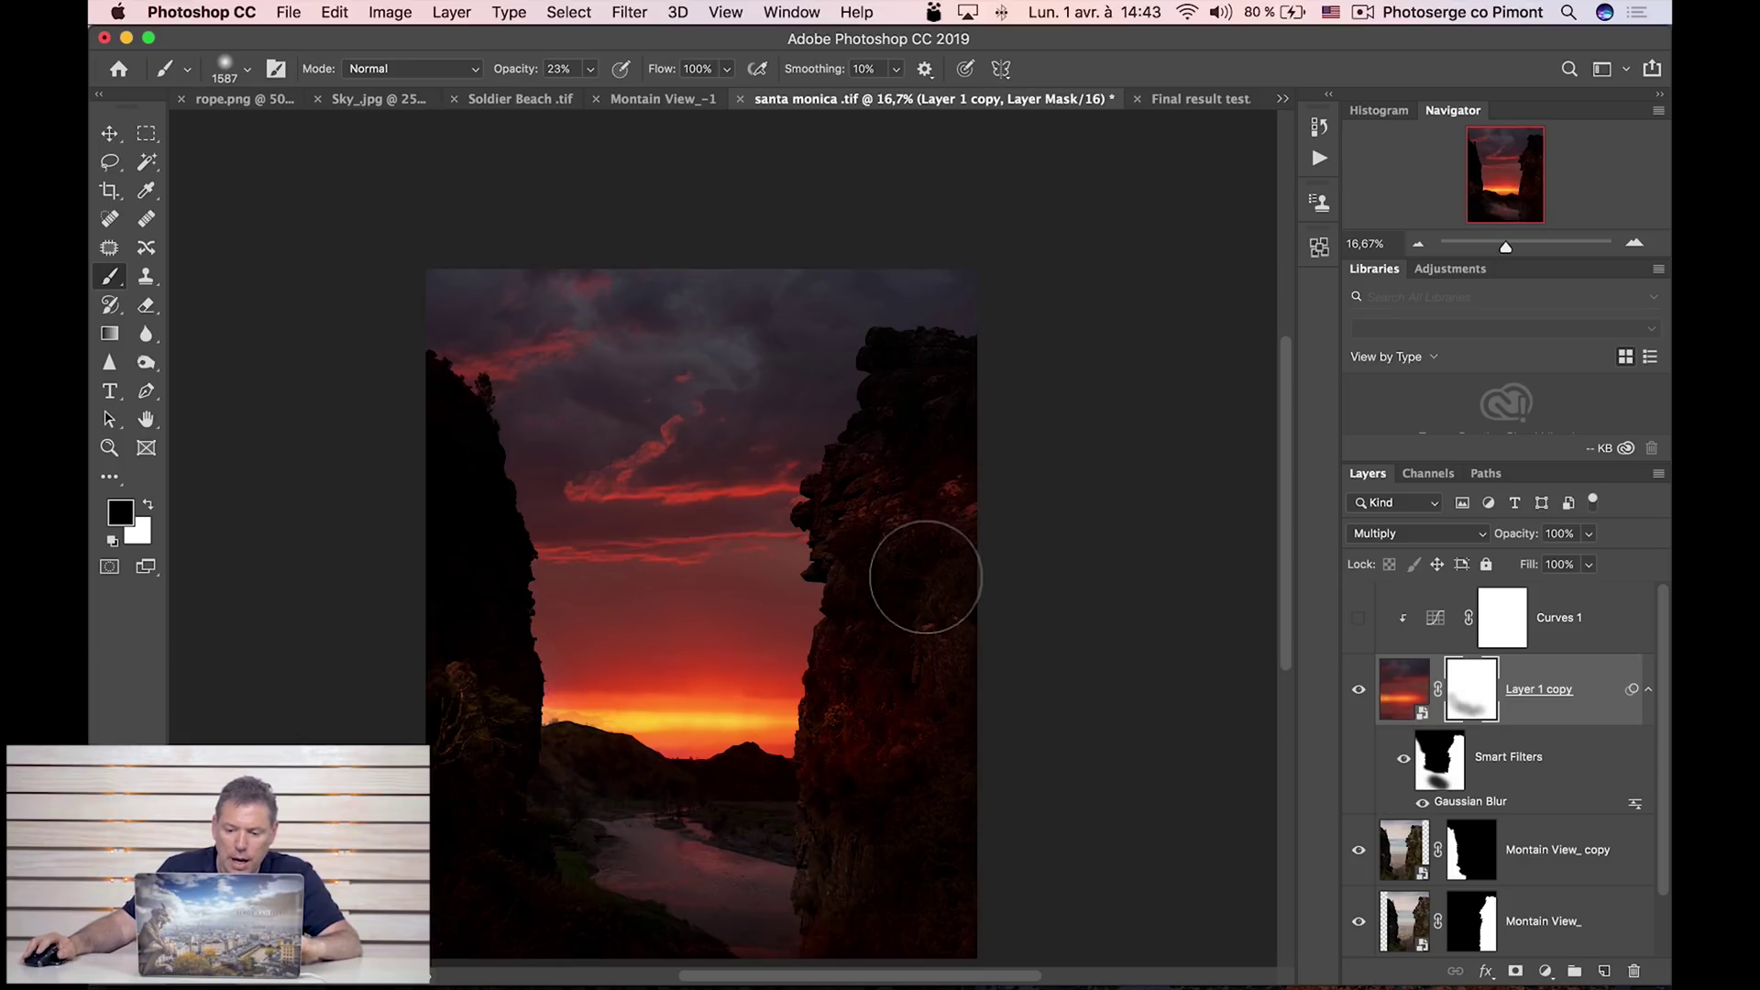
pyautogui.moveTo(908, 538)
pyautogui.mouseDown()
pyautogui.moveTo(889, 578)
pyautogui.moveTo(889, 492)
pyautogui.moveTo(868, 806)
pyautogui.moveTo(869, 704)
pyautogui.moveTo(823, 599)
pyautogui.moveTo(809, 743)
pyautogui.moveTo(905, 502)
pyautogui.mouseUp()
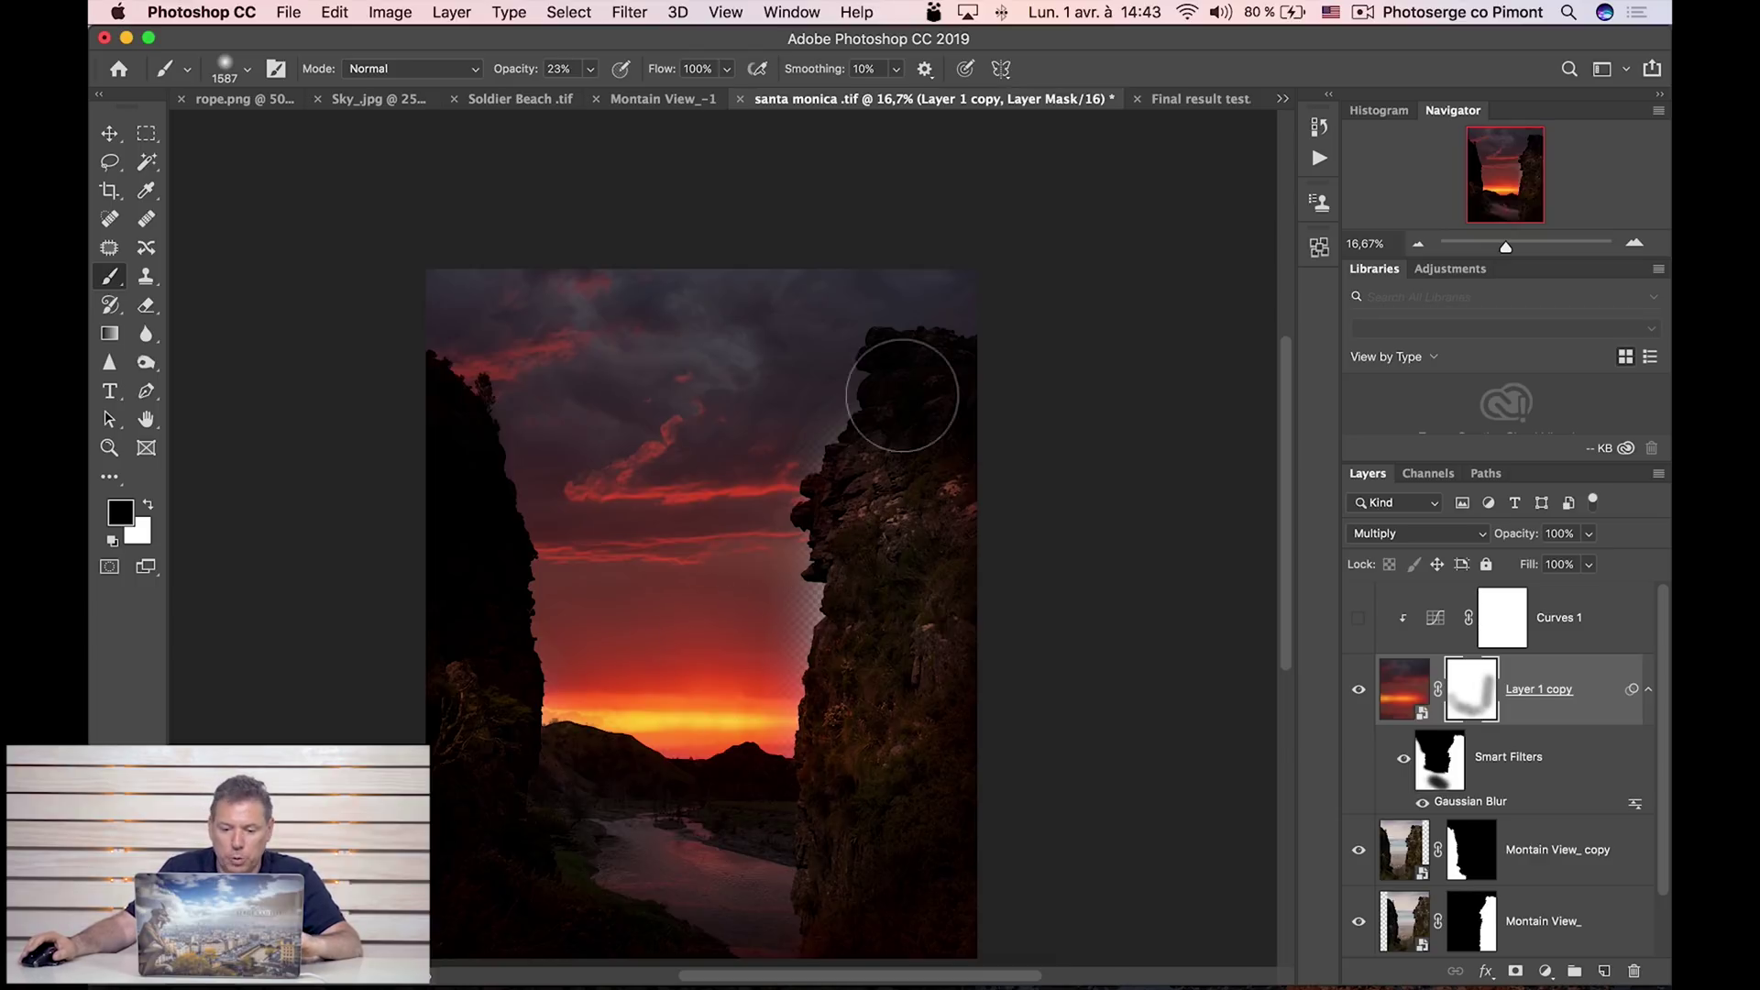
# Restore the sky beside the right cliff's edge by painting white on the layer mask with a 920 px brush at 100% opacity.
pyautogui.keyDown('ctrl'); pyautogui.keyDown('alt'); pyautogui.moveTo(932, 576); pyautogui.dragTo(857, 588); pyautogui.keyUp('alt'); pyautogui.keyUp('ctrl')
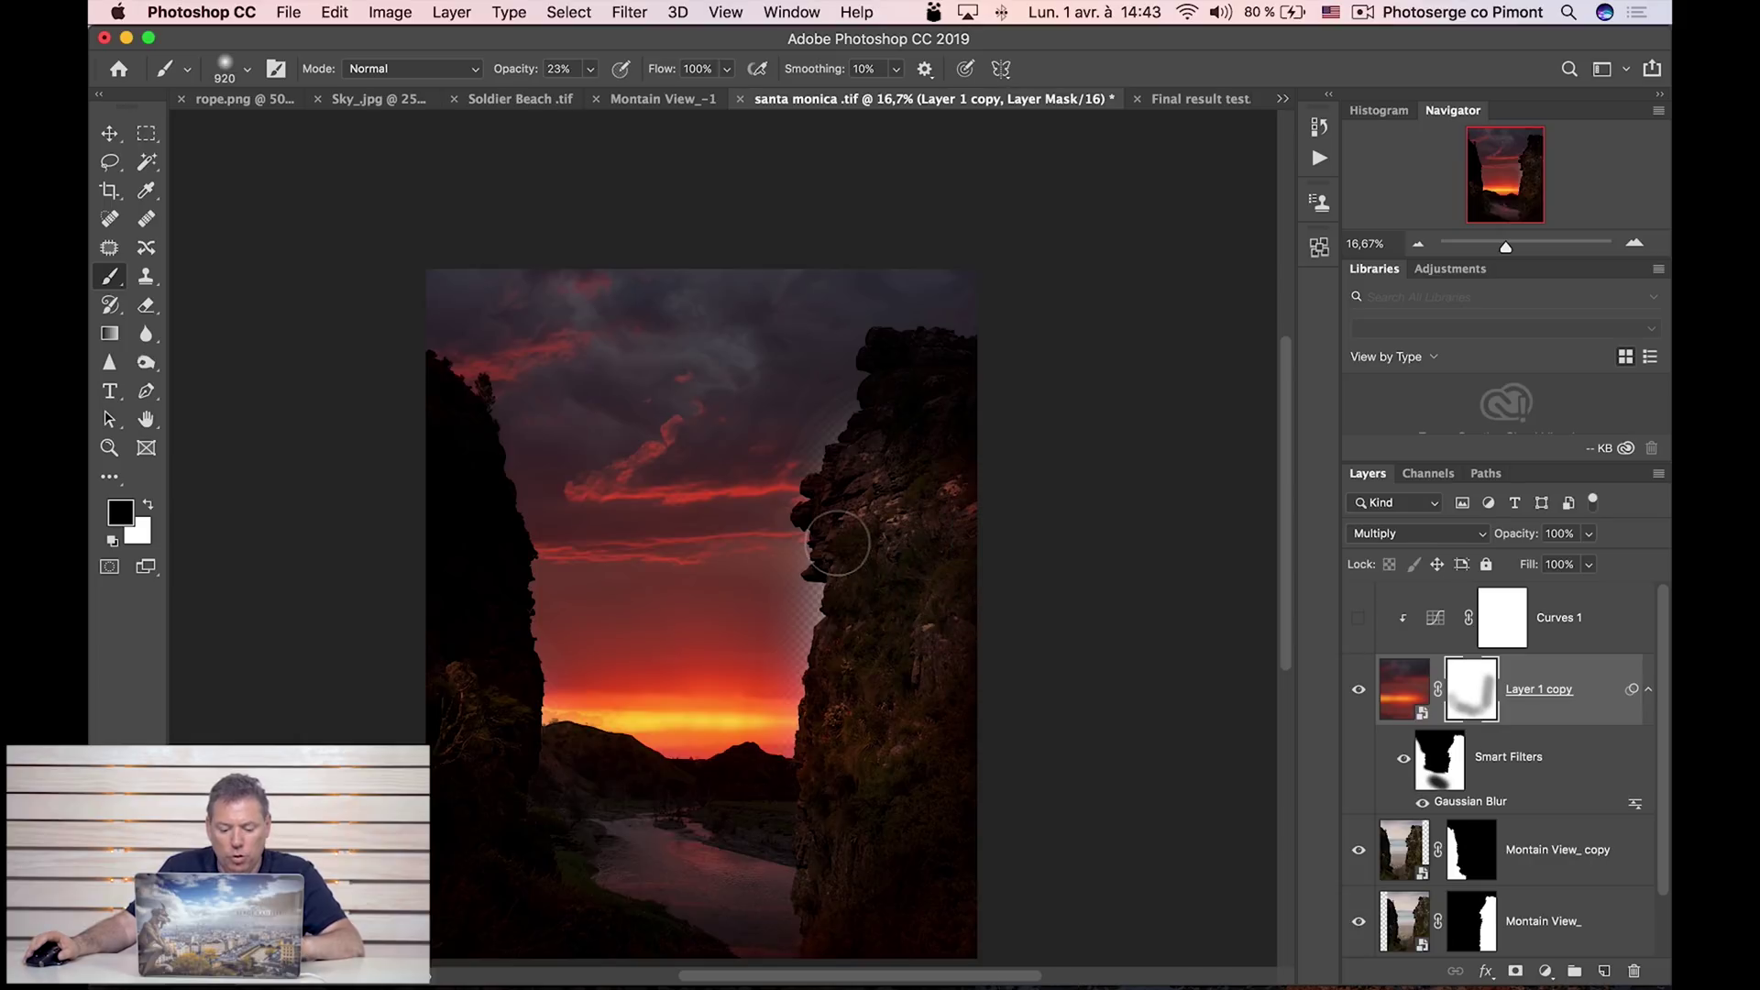
pyautogui.press('x')
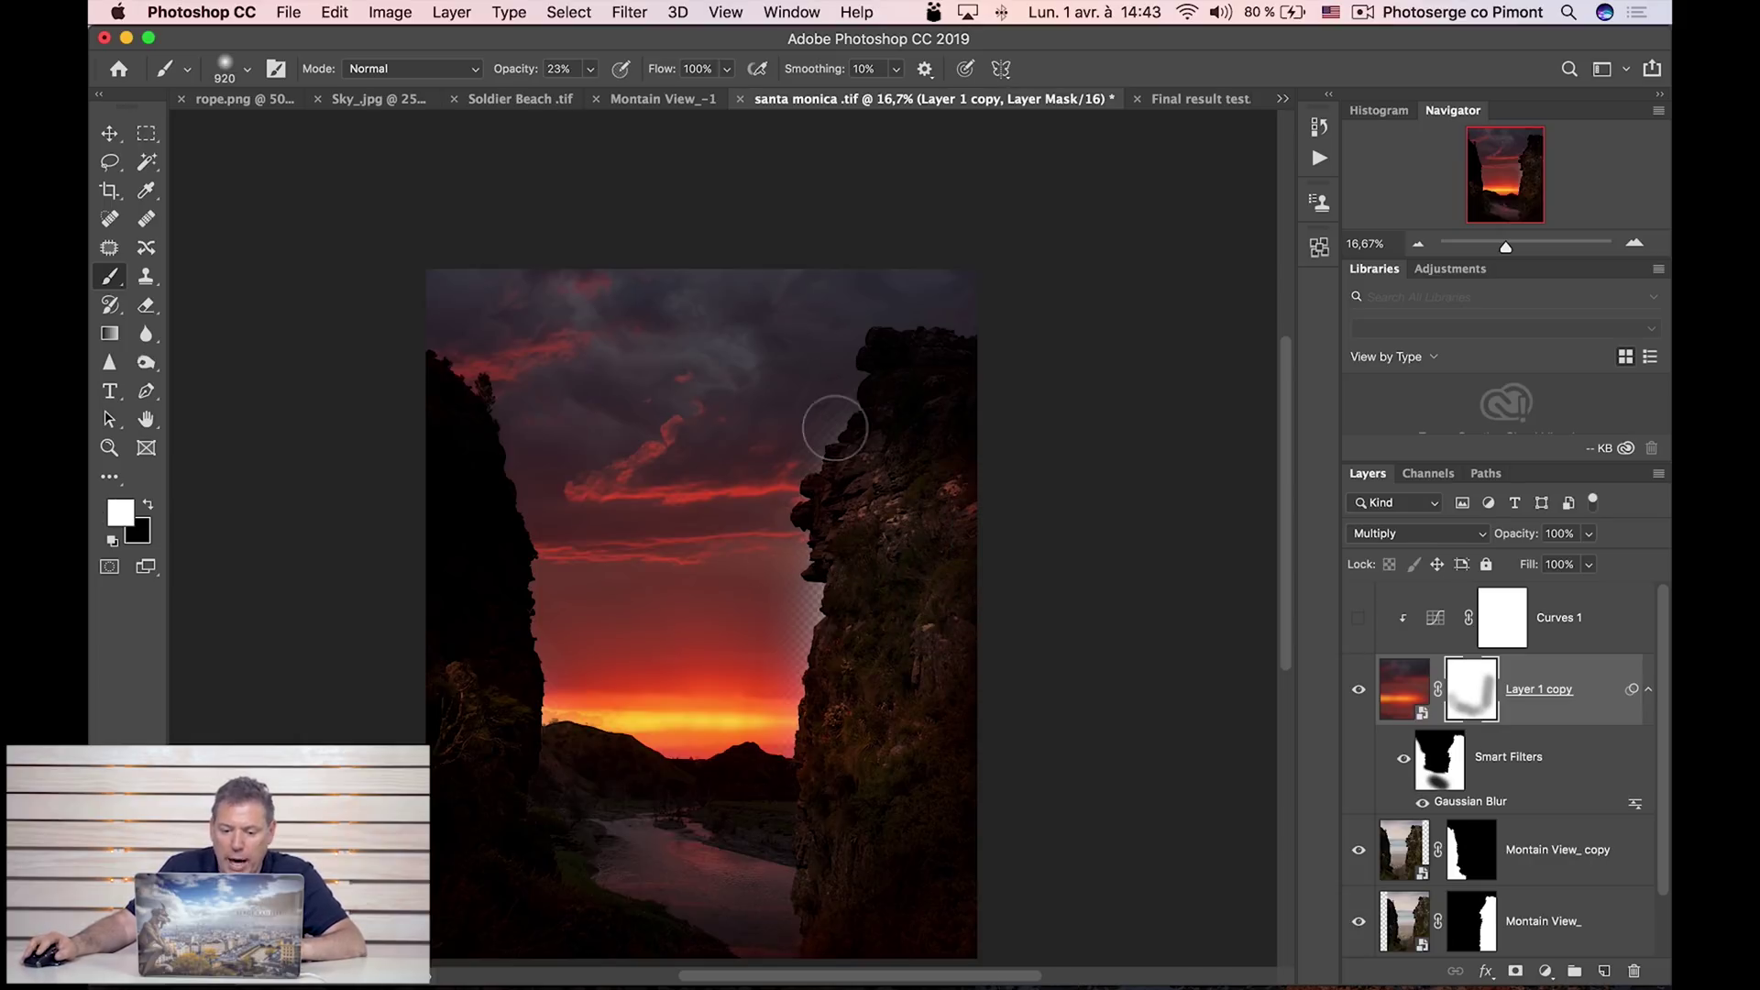
pyautogui.moveTo(520, 72); pyautogui.dragTo(596, 71)
pyautogui.moveTo(844, 326)
pyautogui.mouseDown()
pyautogui.moveTo(772, 681)
pyautogui.moveTo(809, 570)
pyautogui.moveTo(752, 735)
pyautogui.mouseUp()
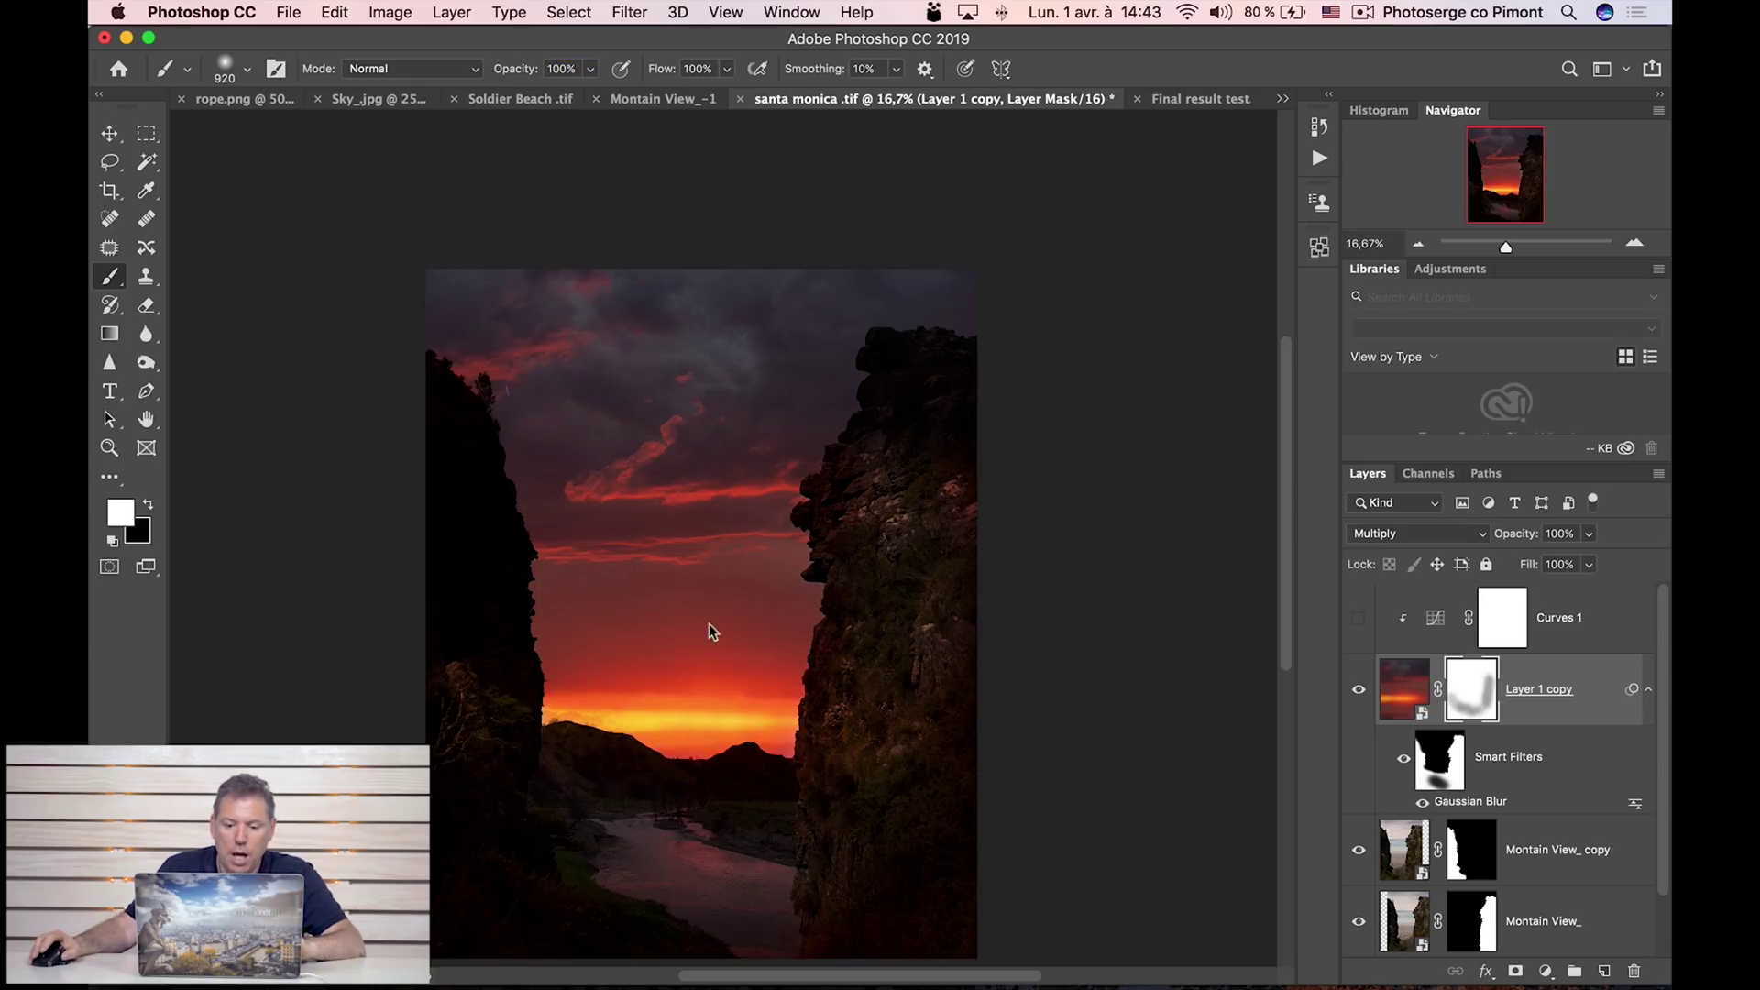
# Paint the sky mask black over both cliffs and the riverbank at 22% opacity and about 51% hardness, and partly restore the right cliff with white.
pyautogui.press('x')
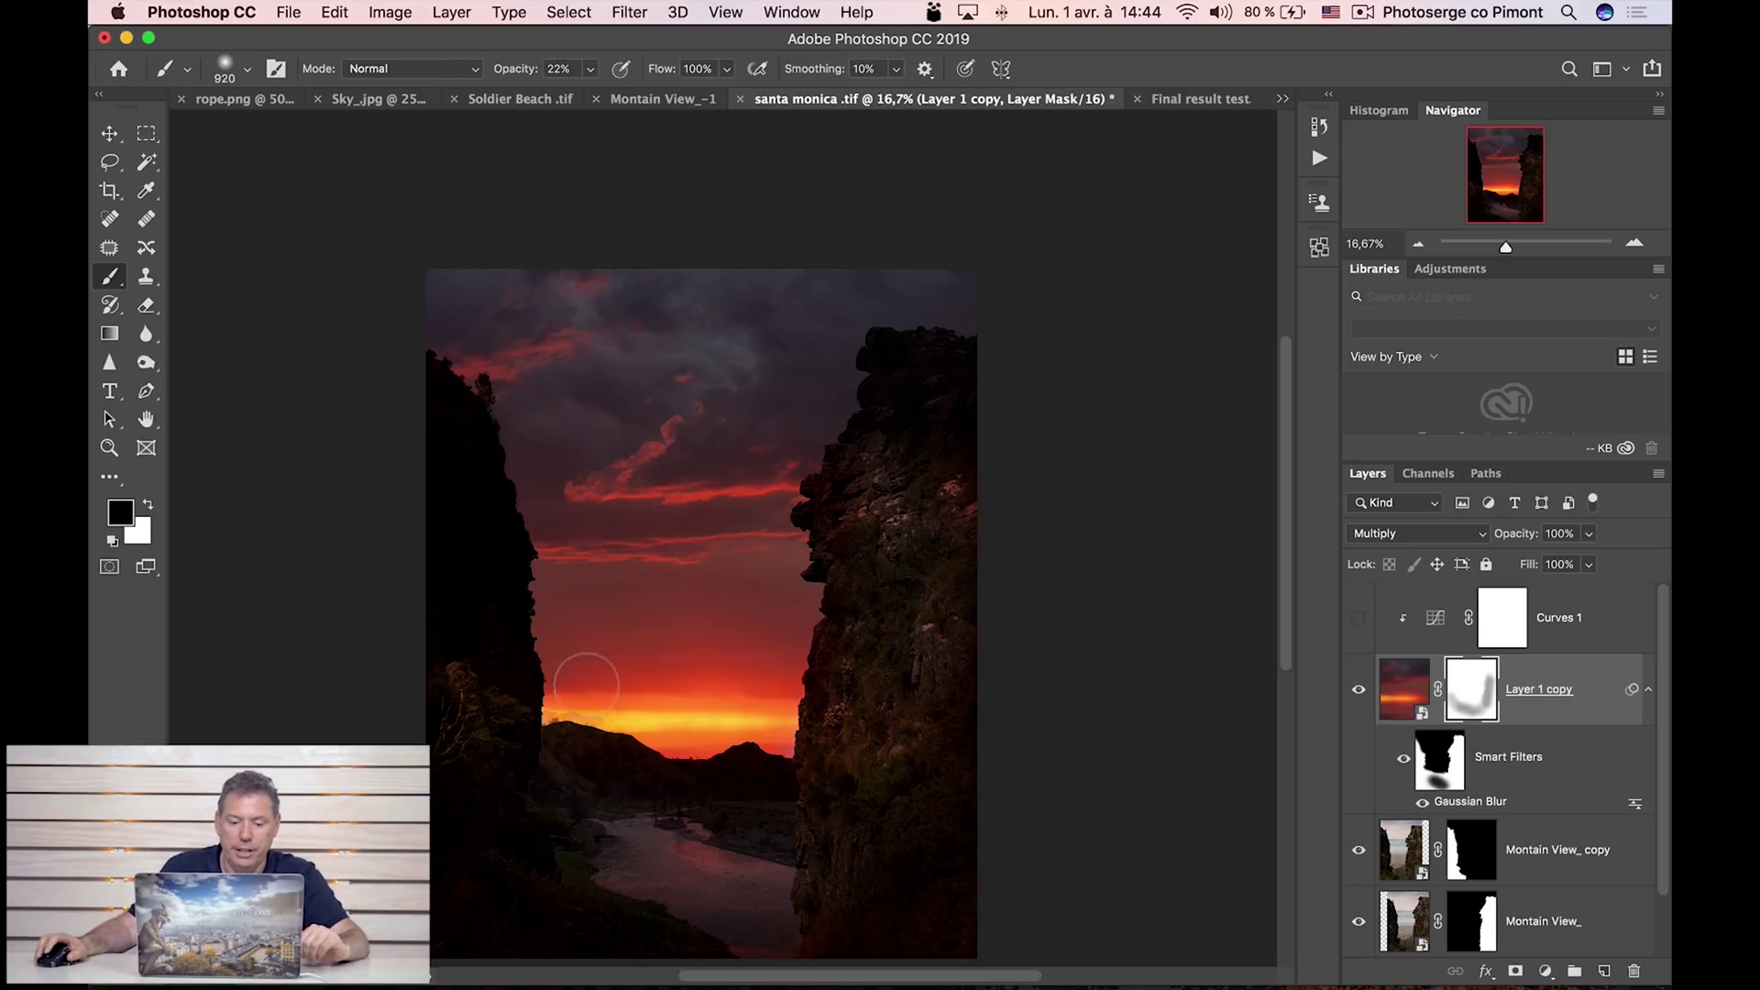
pyautogui.moveTo(450, 541); pyautogui.dragTo(461, 480)
pyautogui.moveTo(460, 587); pyautogui.dragTo(467, 534)
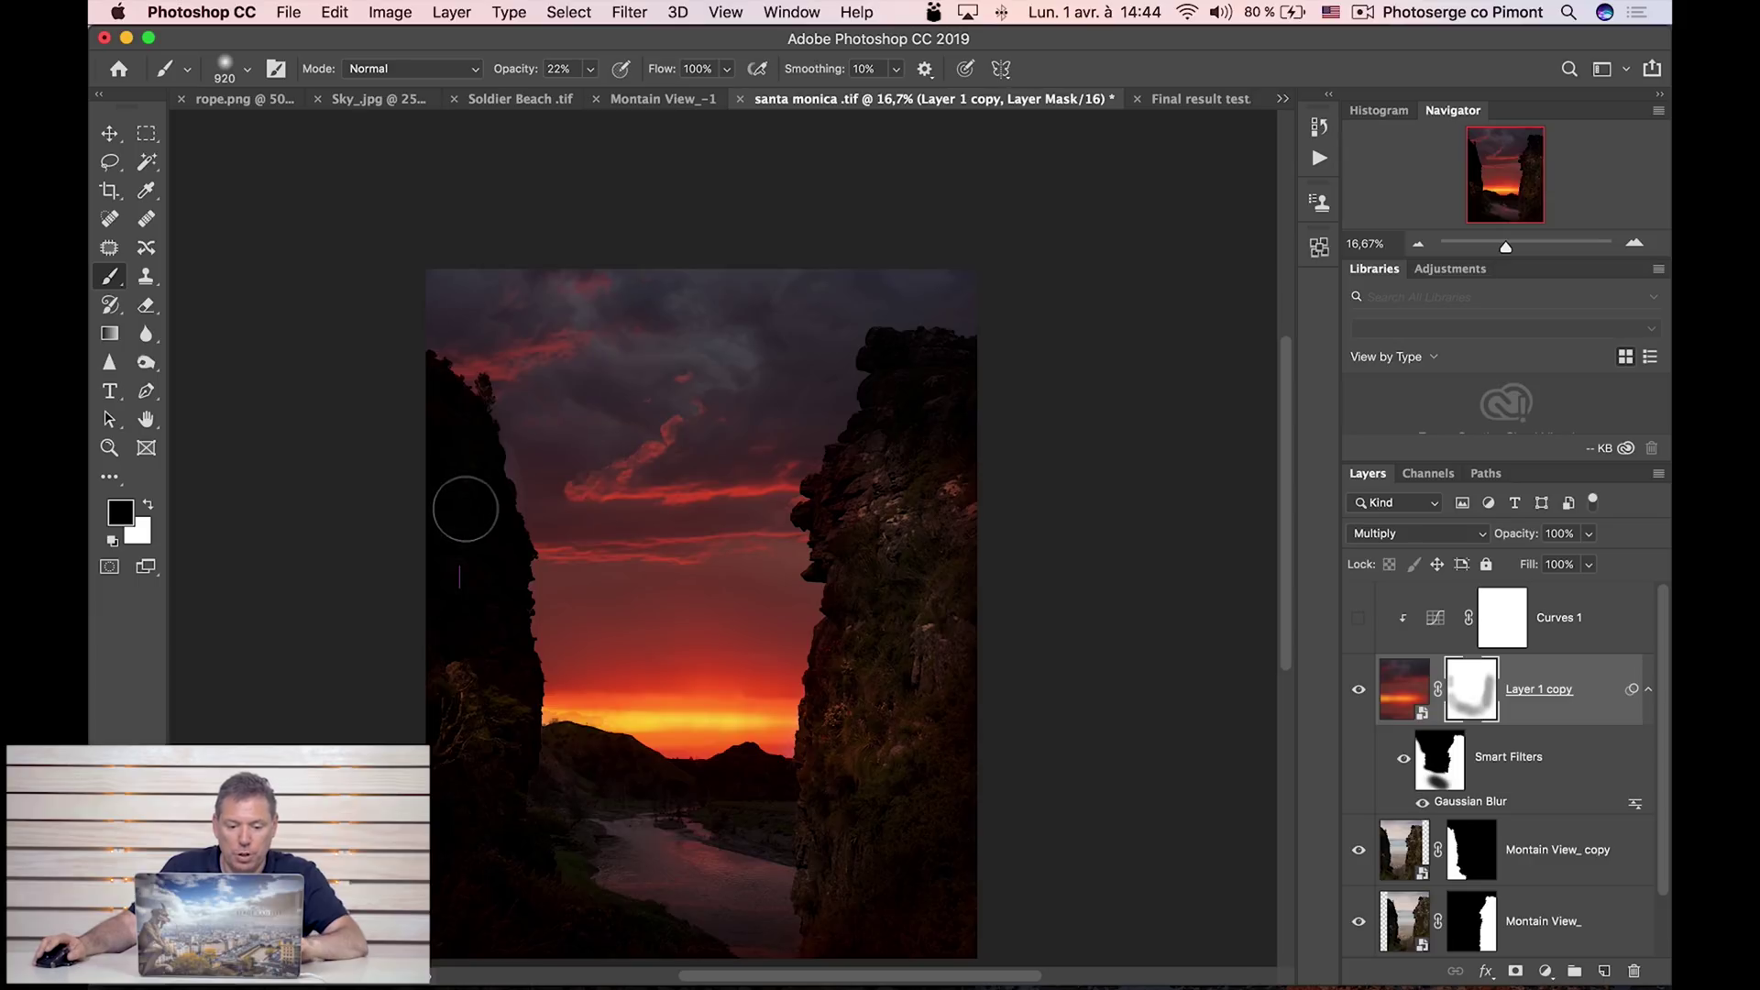
pyautogui.rightClick(611, 450)
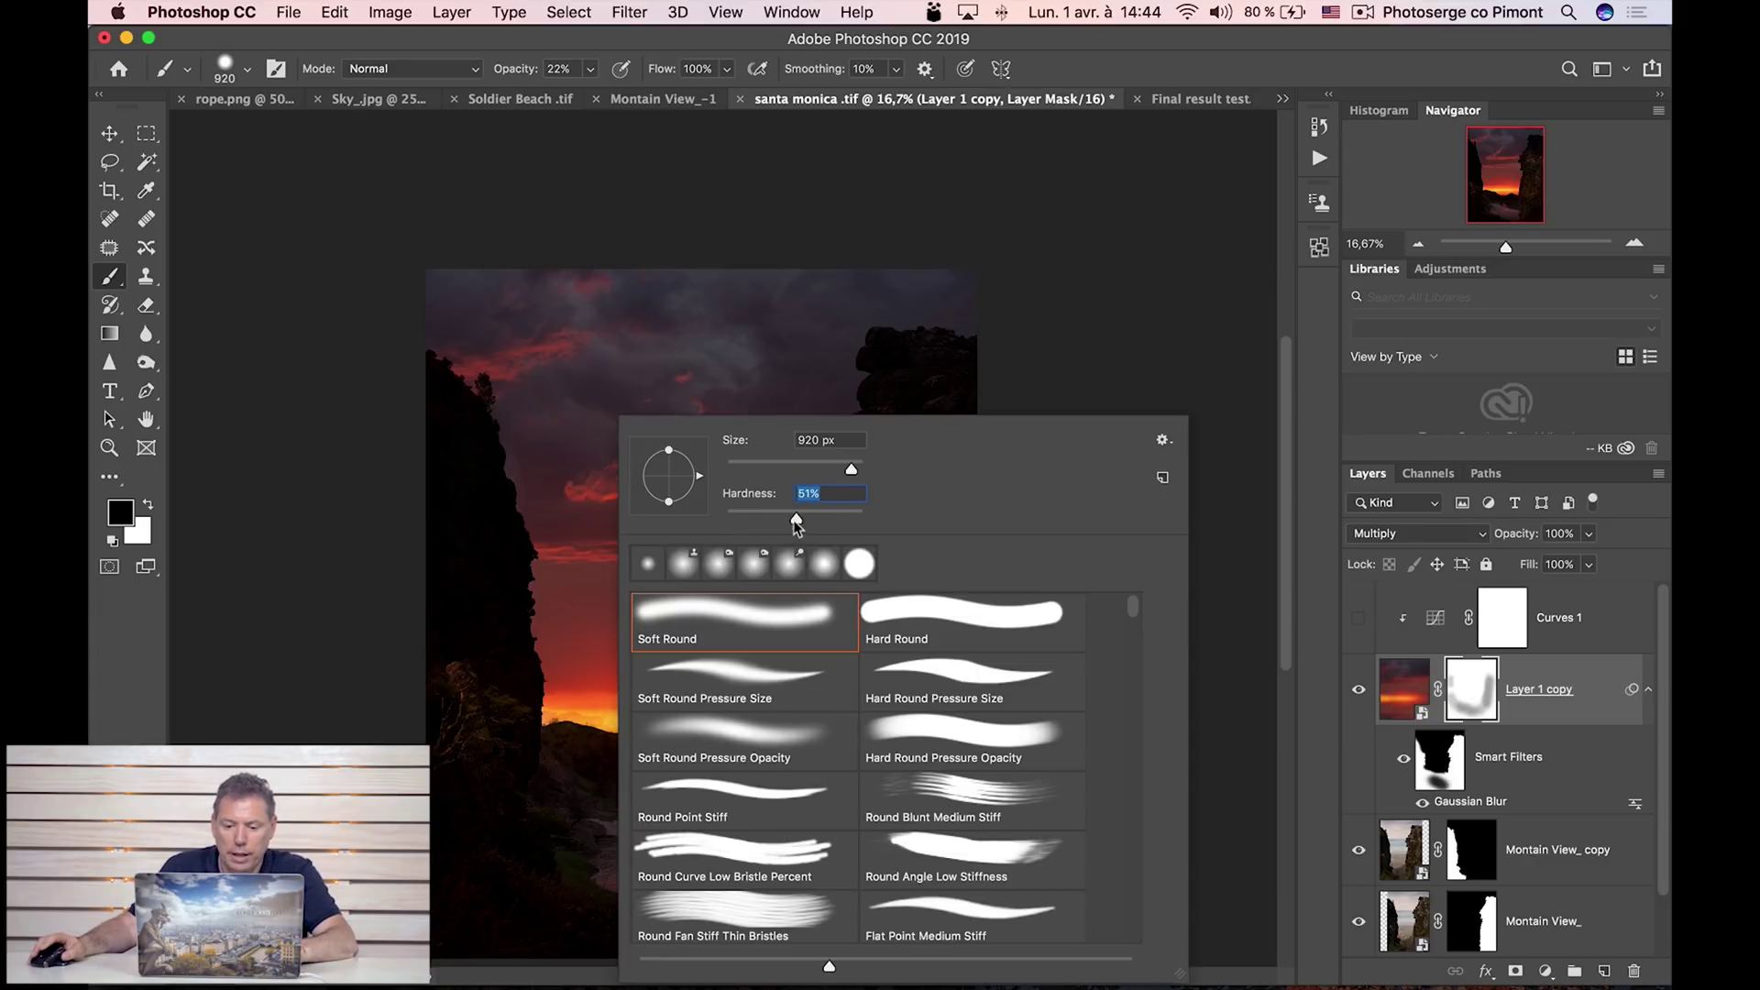
pyautogui.click(655, 216)
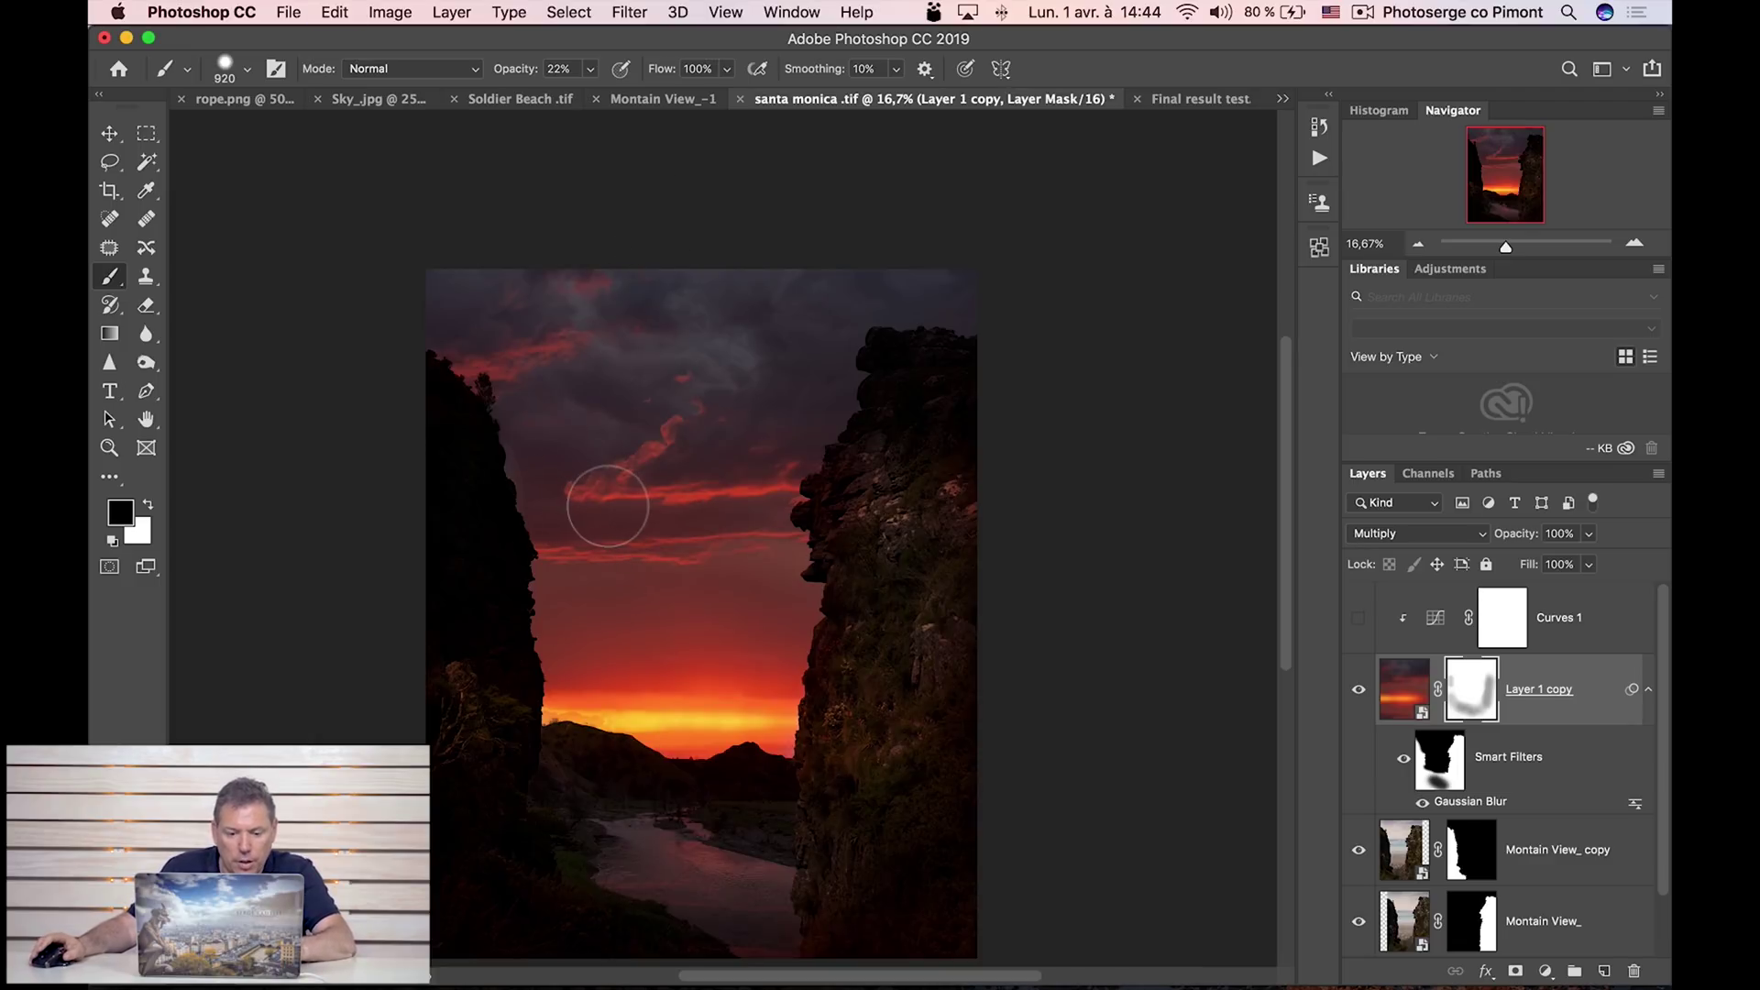
pyautogui.press('super+z')
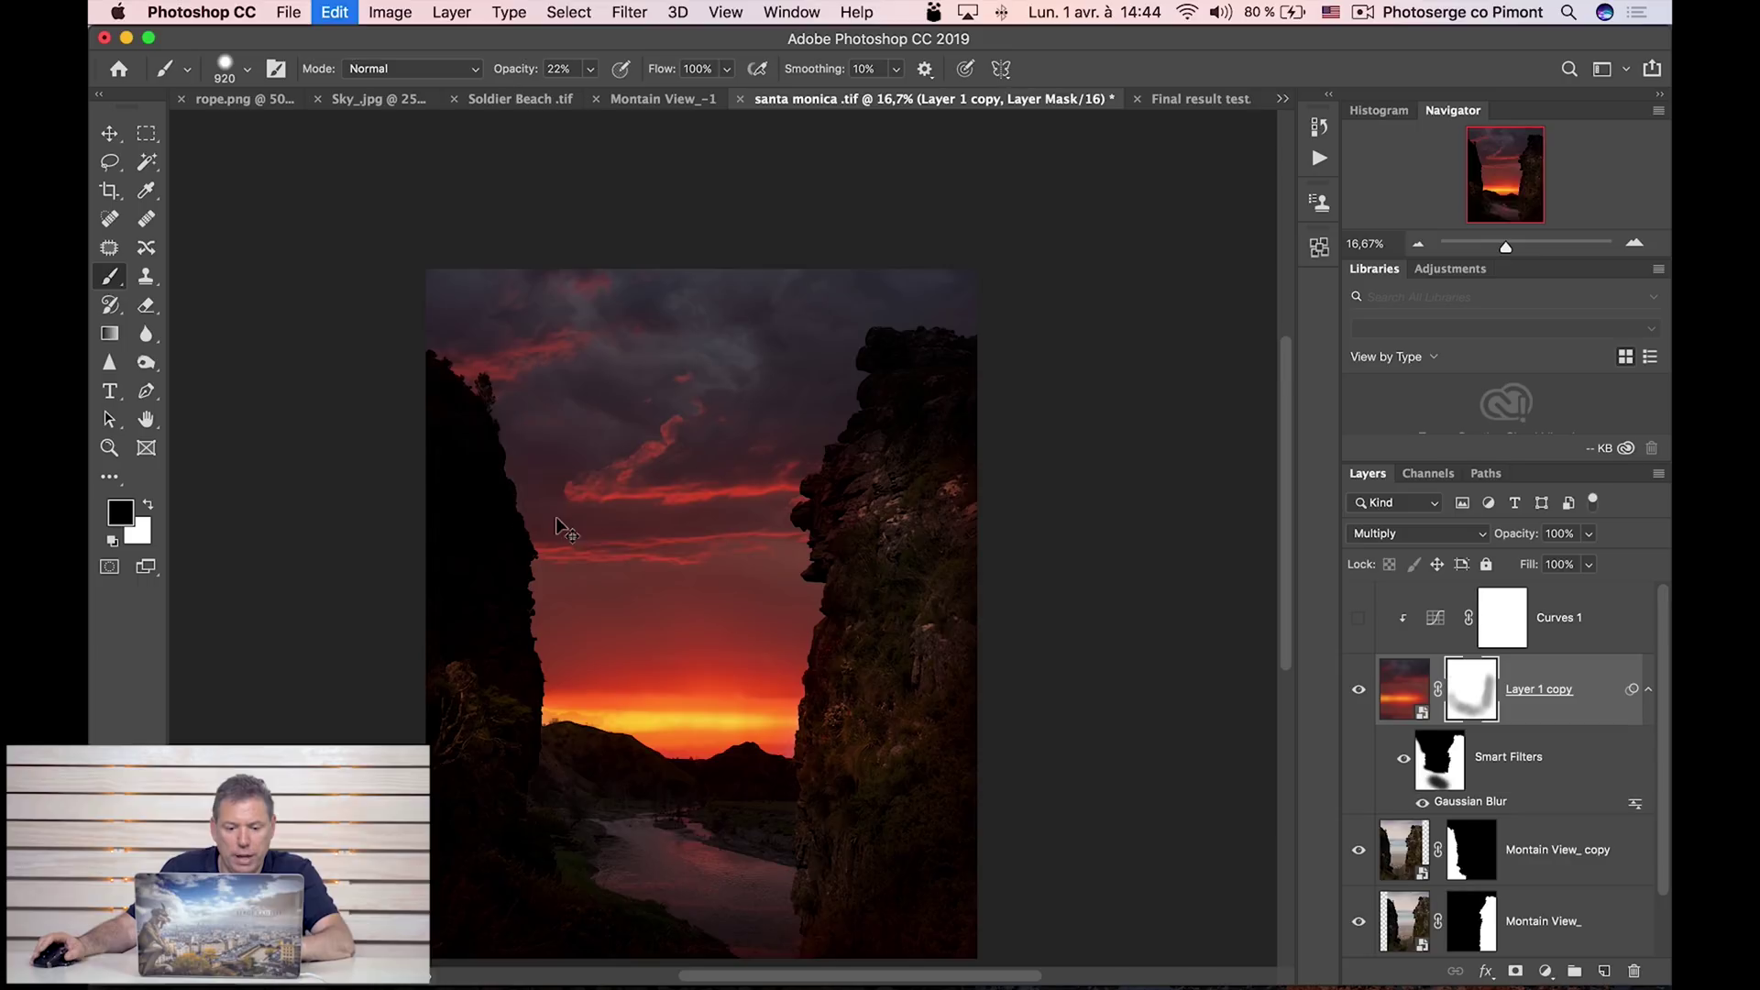
pyautogui.moveTo(437, 469)
pyautogui.mouseDown()
pyautogui.moveTo(464, 813)
pyautogui.moveTo(461, 725)
pyautogui.moveTo(499, 915)
pyautogui.moveTo(578, 880)
pyautogui.moveTo(621, 833)
pyautogui.moveTo(829, 845)
pyautogui.moveTo(927, 581)
pyautogui.moveTo(929, 720)
pyautogui.moveTo(964, 479)
pyautogui.moveTo(932, 393)
pyautogui.moveTo(928, 548)
pyautogui.mouseUp()
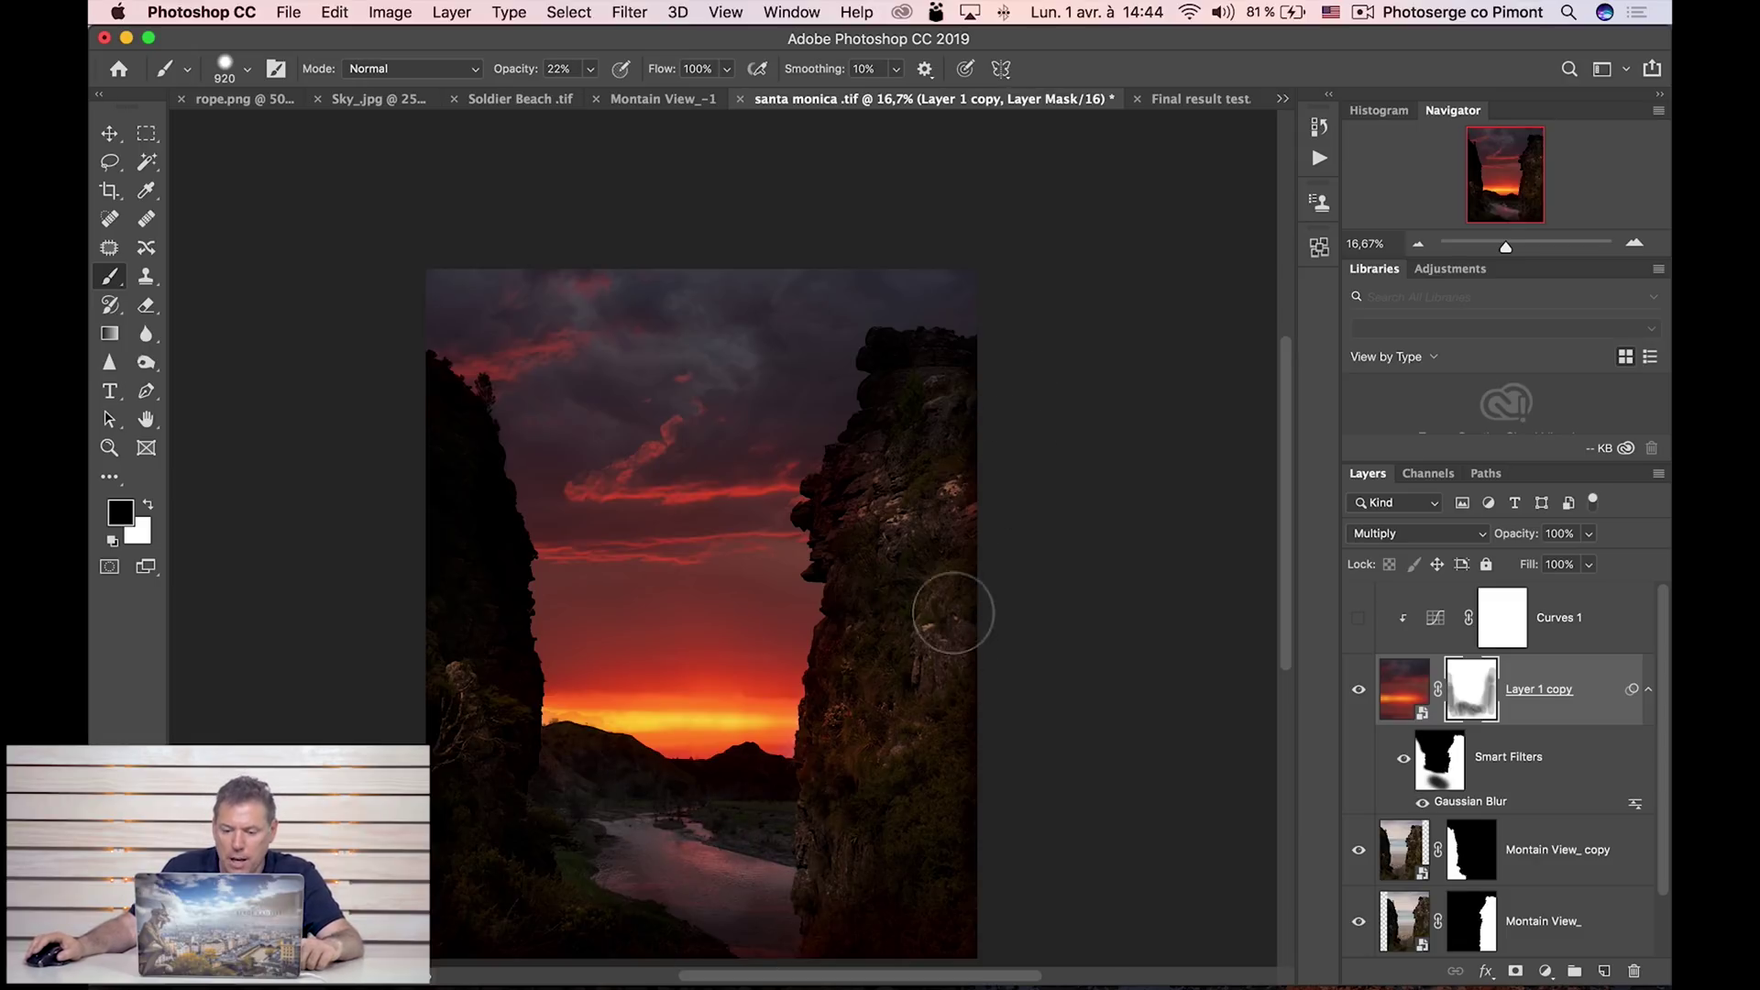
pyautogui.press('x')
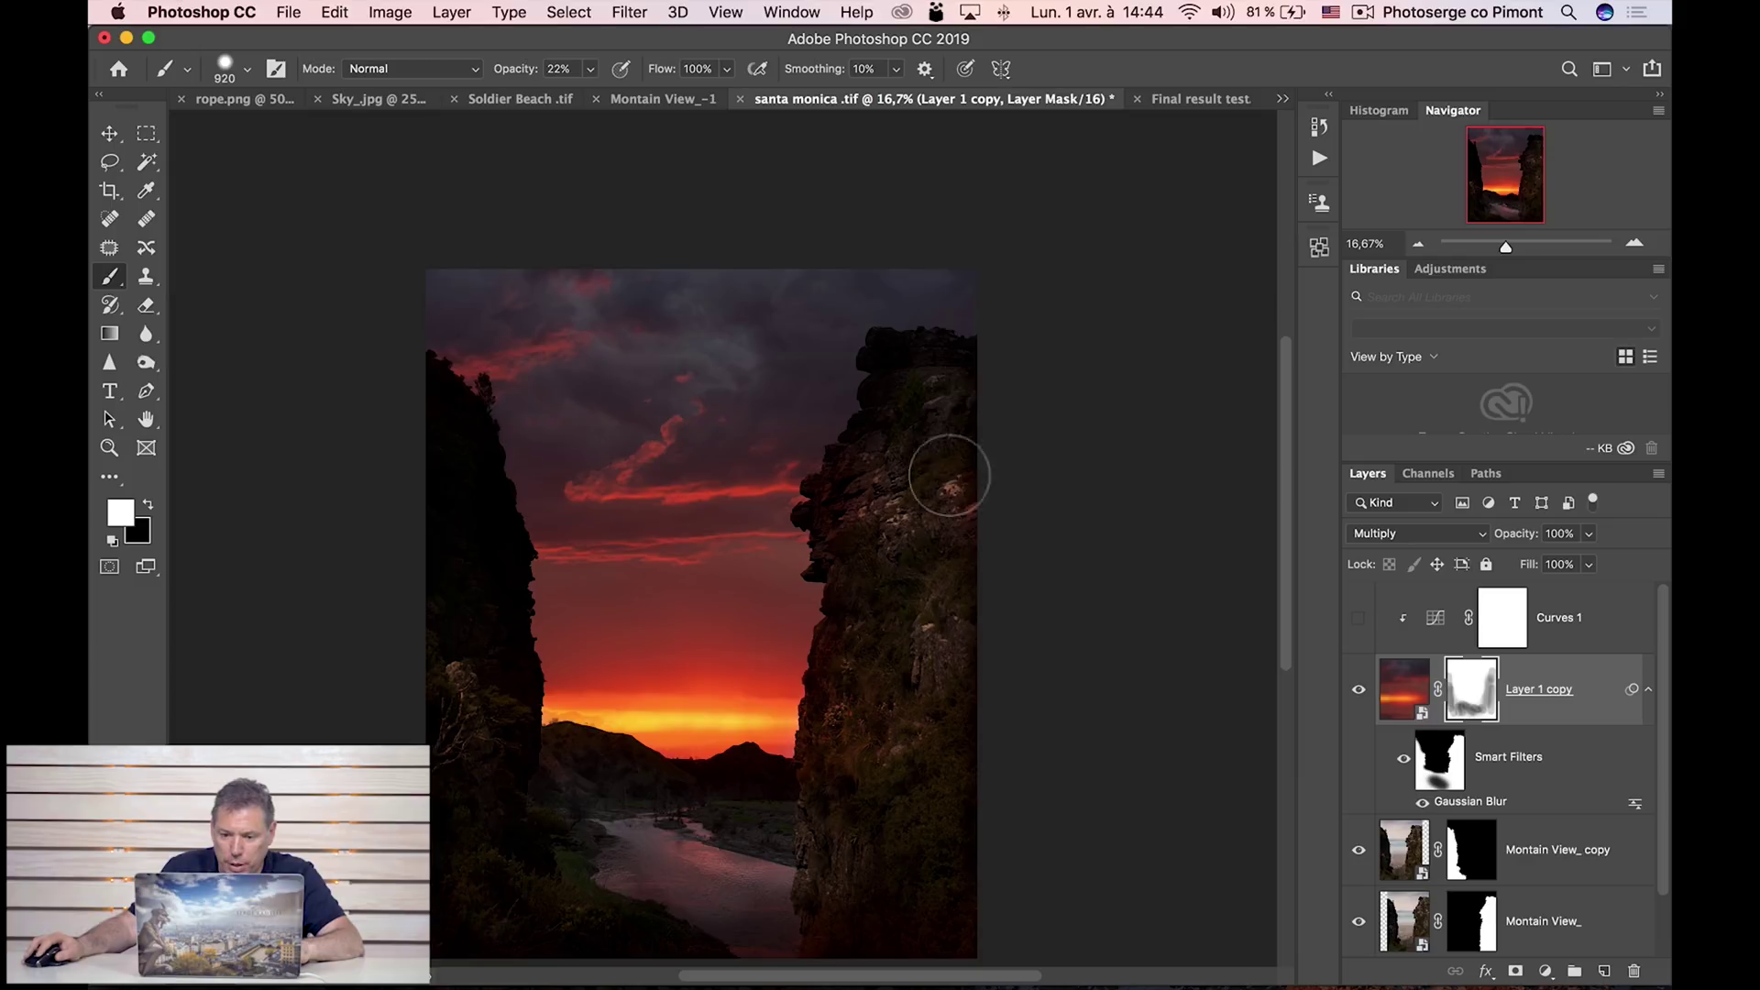
pyautogui.moveTo(945, 727)
pyautogui.mouseDown()
pyautogui.moveTo(936, 823)
pyautogui.moveTo(937, 776)
pyautogui.mouseUp()
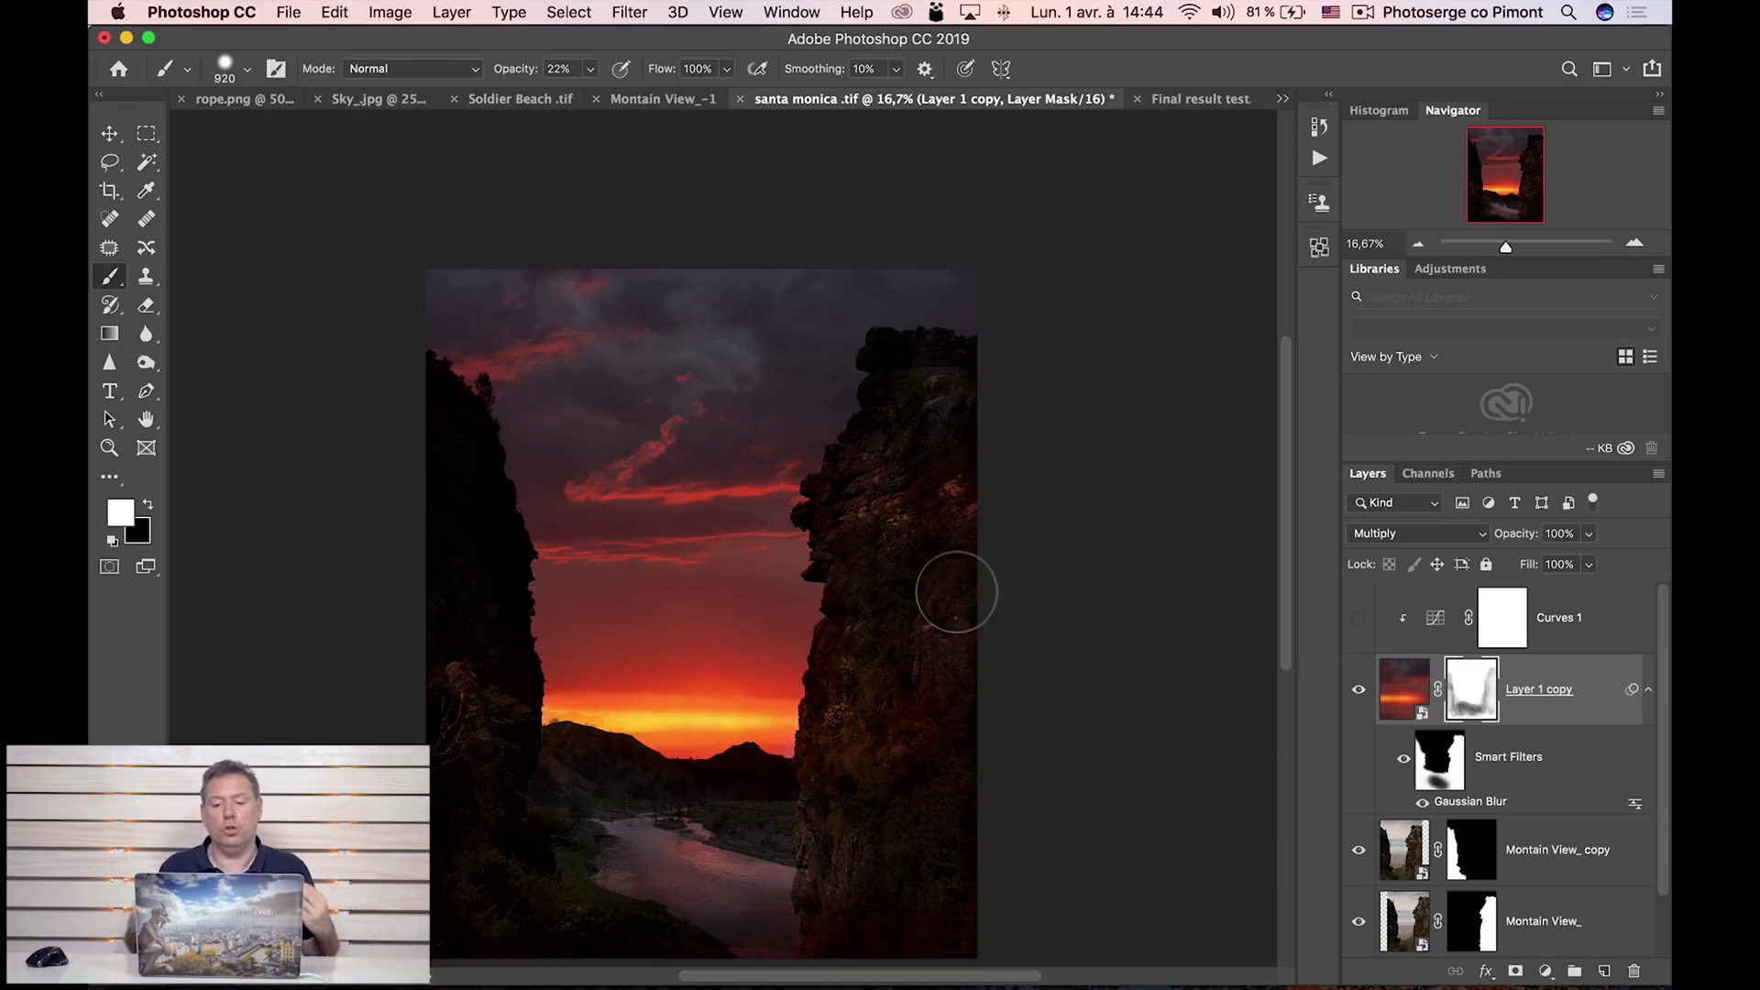
# Brighten the untitled-26 river layer in Camera Raw with Shadows +82 and Exposure about +0.80, and slightly raise its Tint.
pyautogui.scroll(-3, 1517, 801)
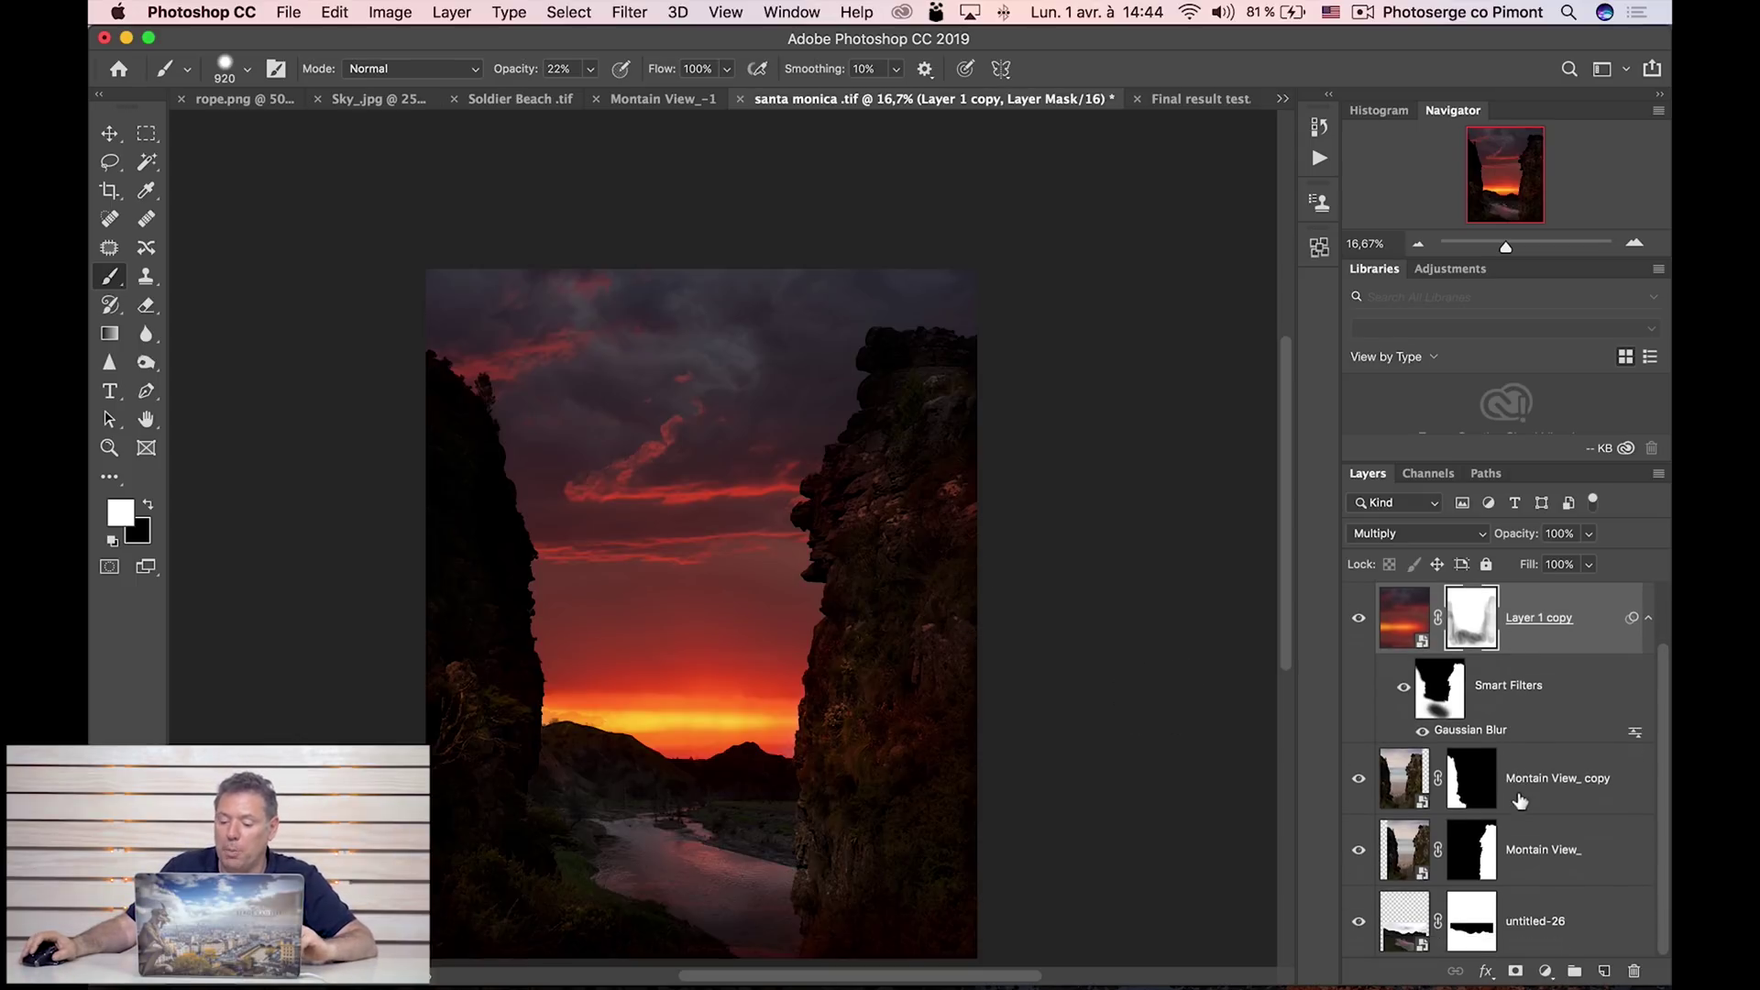
pyautogui.click(1408, 942)
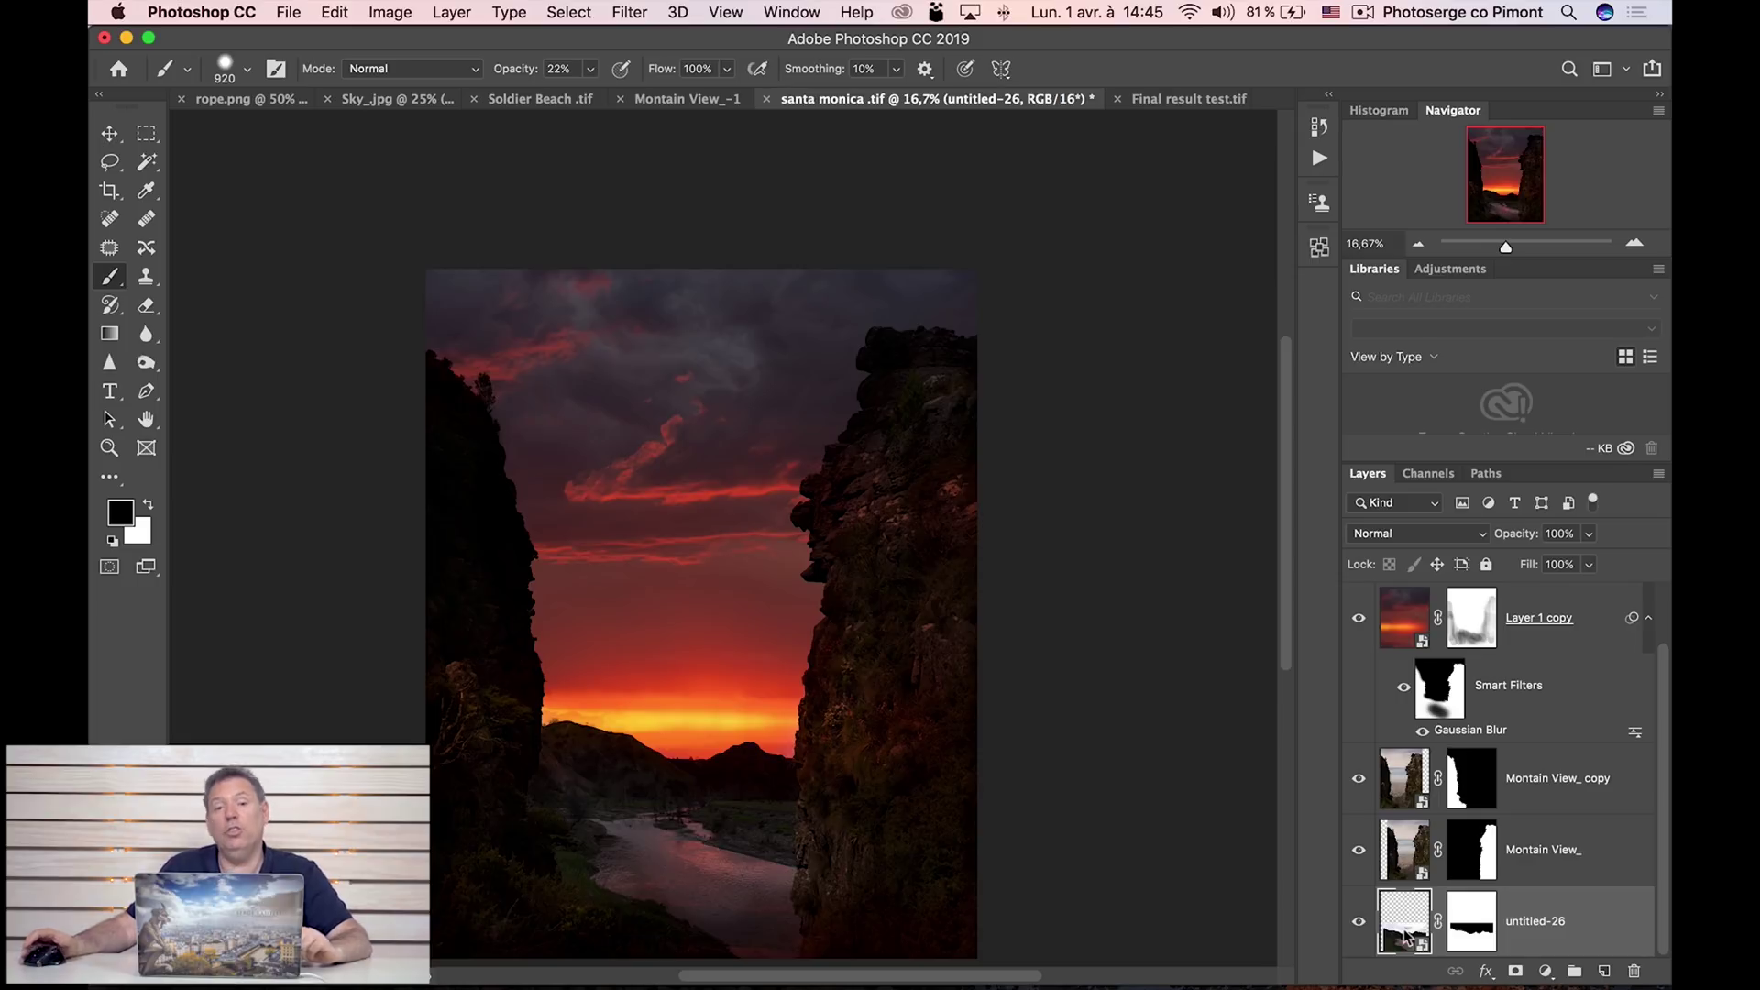
pyautogui.doubleClick(1408, 937)
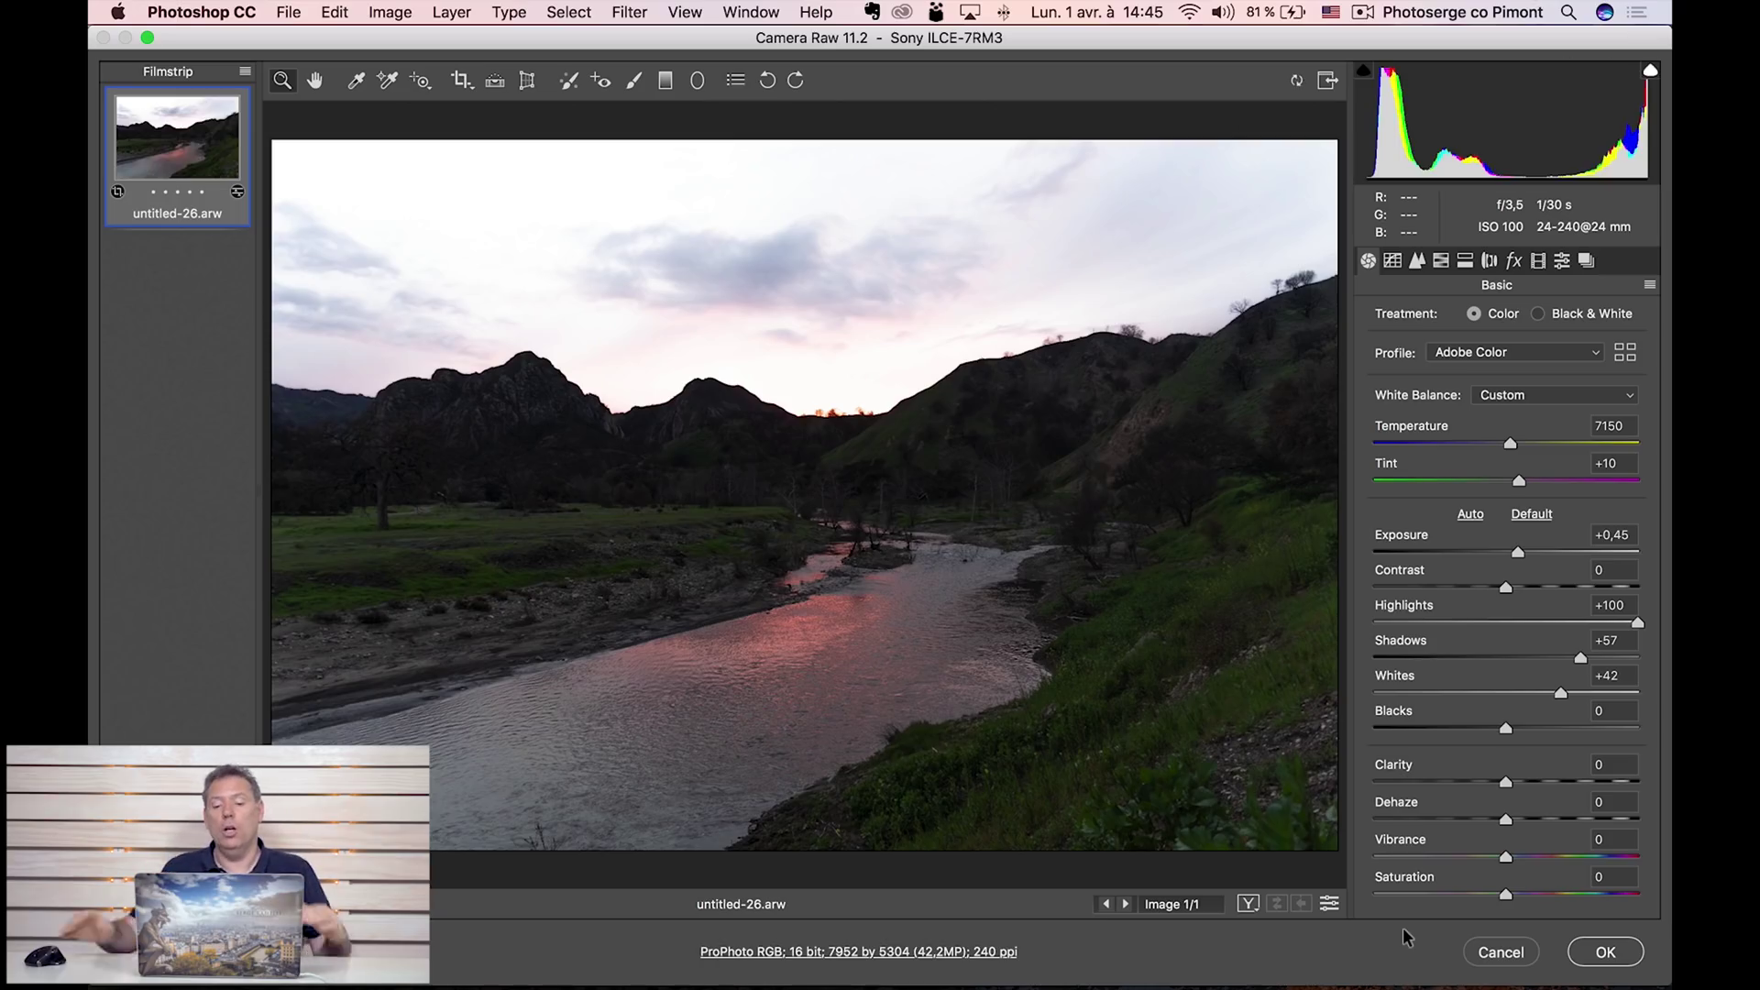
pyautogui.click(1613, 658)
pyautogui.moveTo(1517, 554); pyautogui.dragTo(1530, 553)
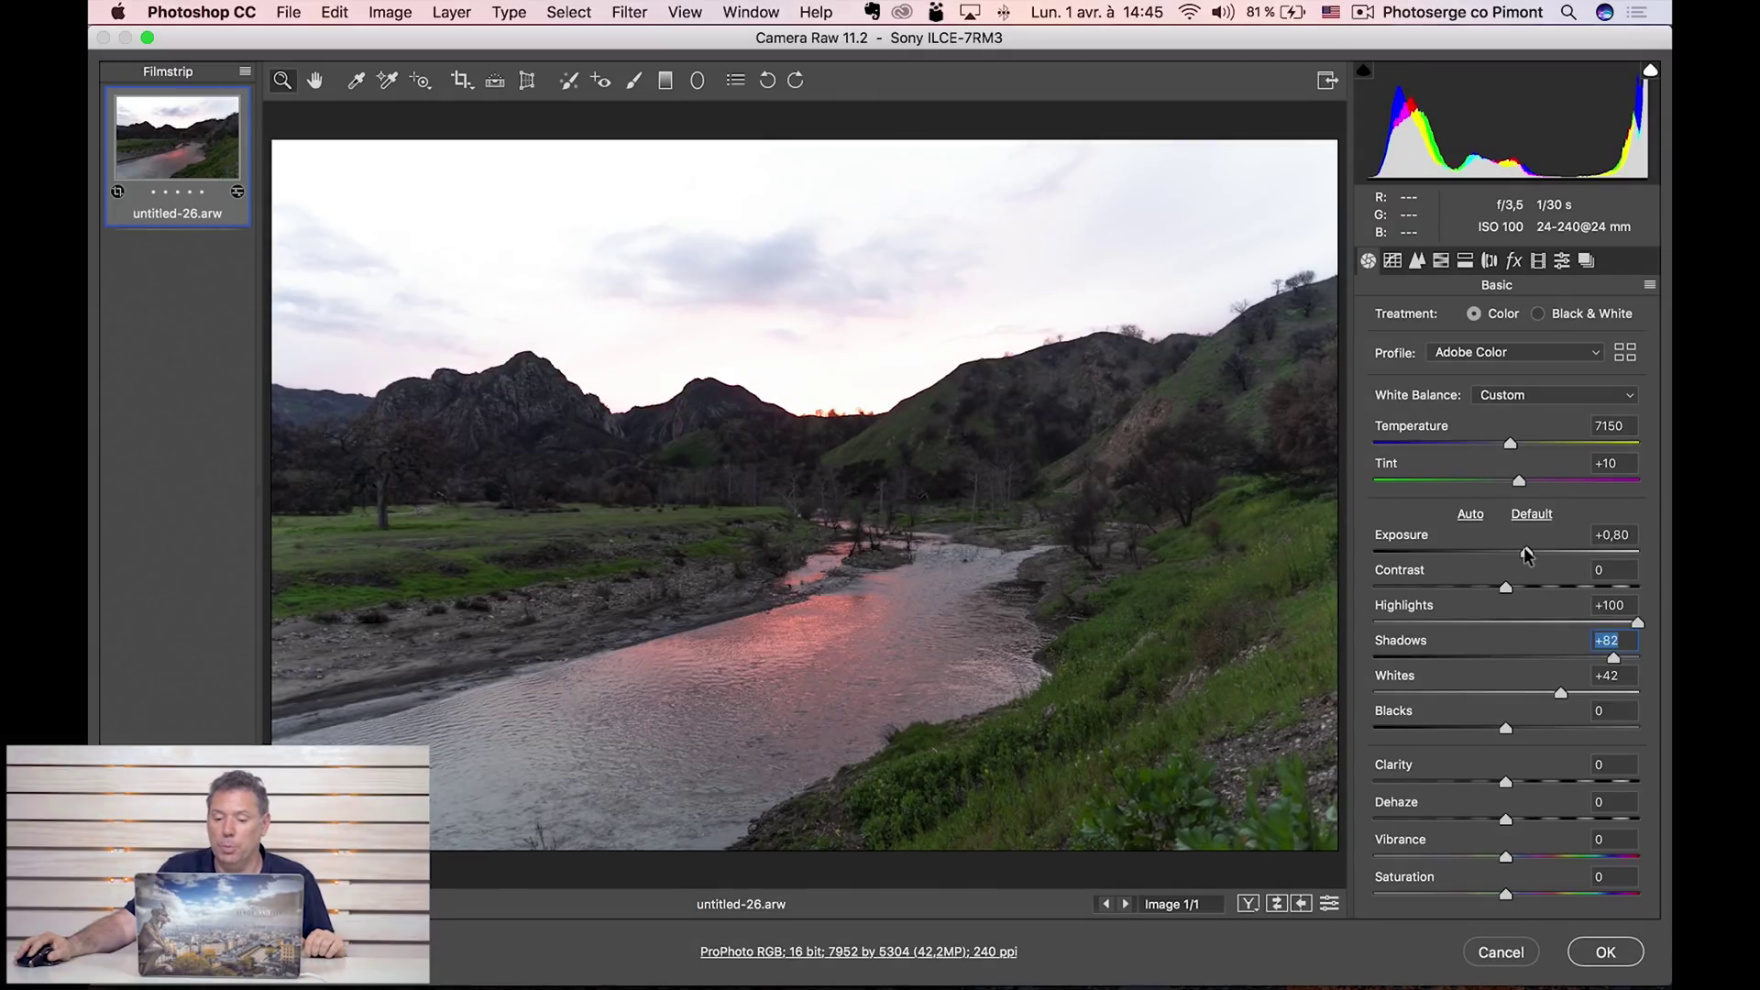
pyautogui.click(1522, 482)
pyautogui.click(1605, 951)
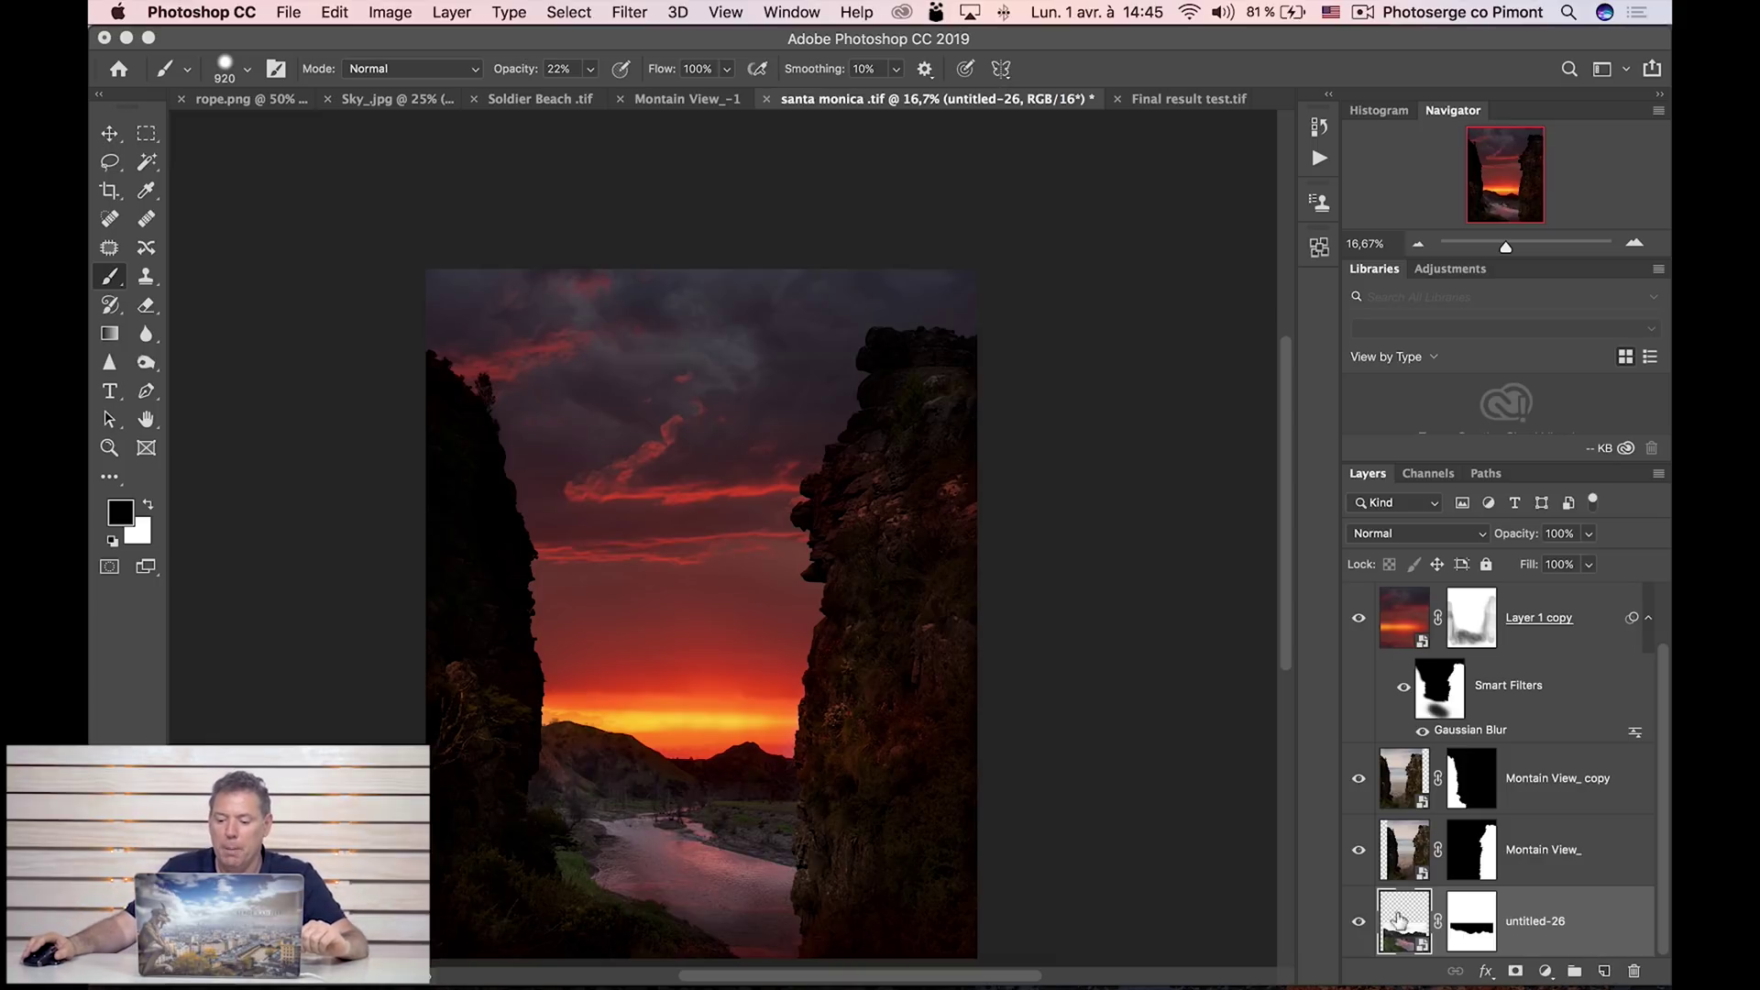
# Adjust the right cliff's raw image in Camera Raw to Exposure +0.35, Highlights -97, Shadows +55 and Tint +21.
pyautogui.click(1417, 853)
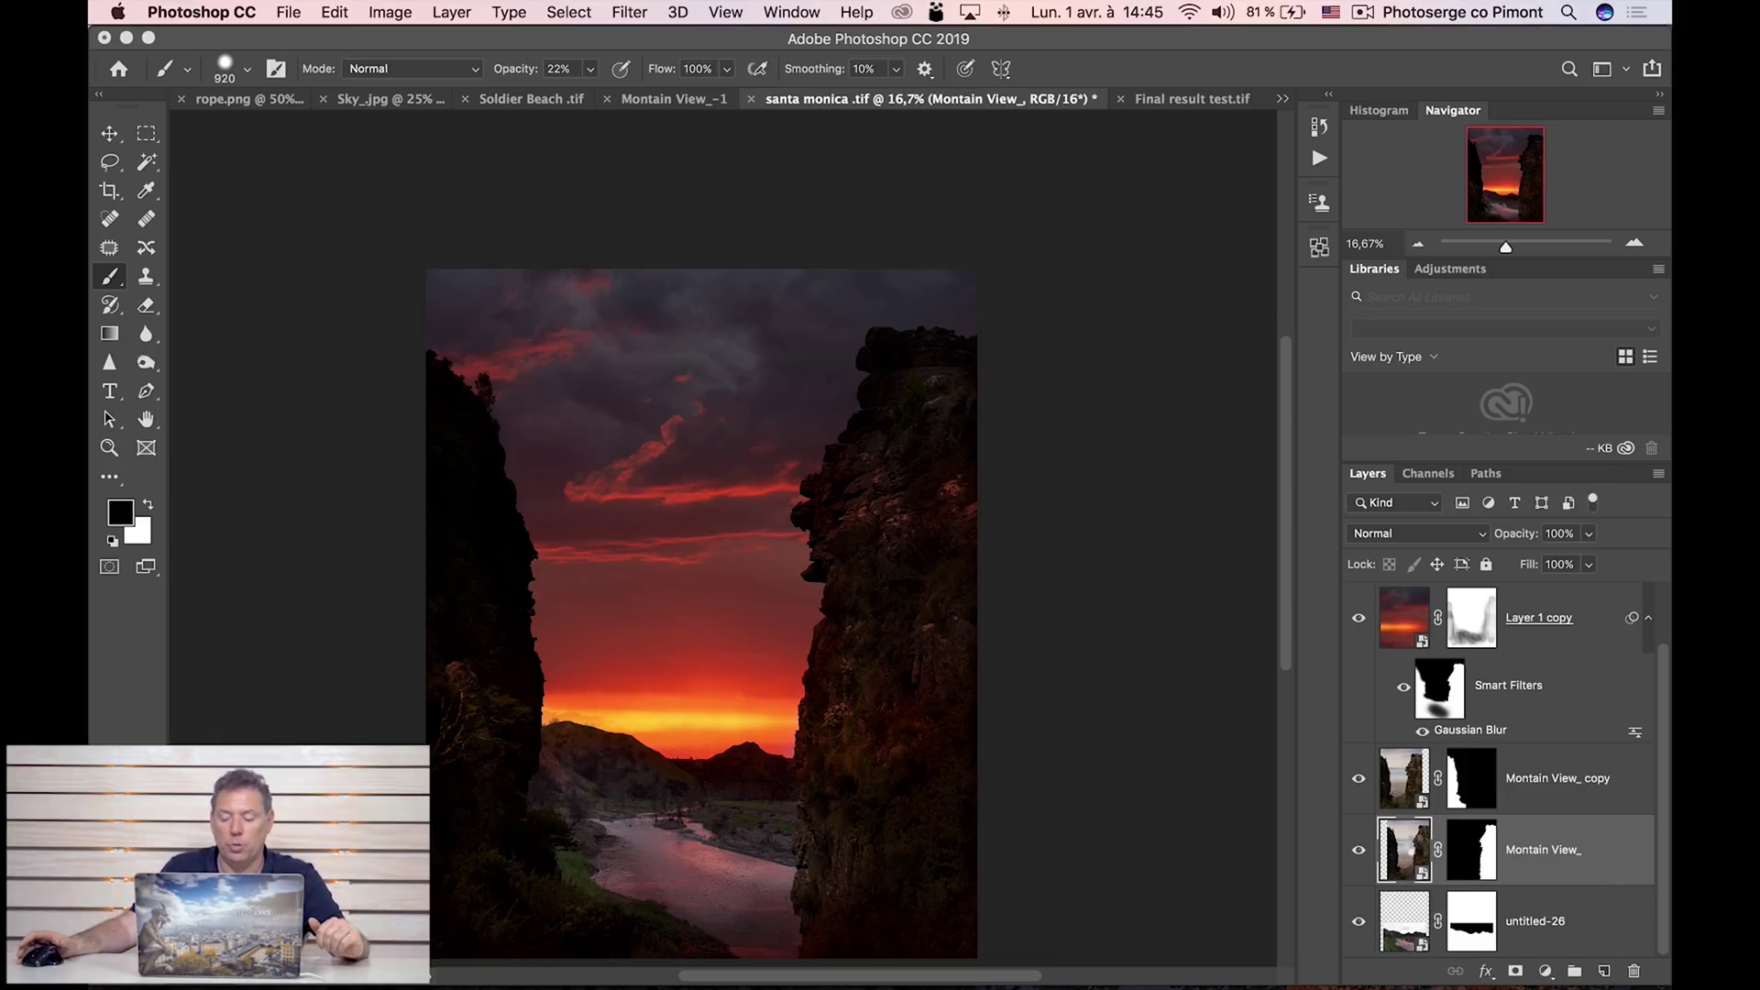
pyautogui.doubleClick(1417, 853)
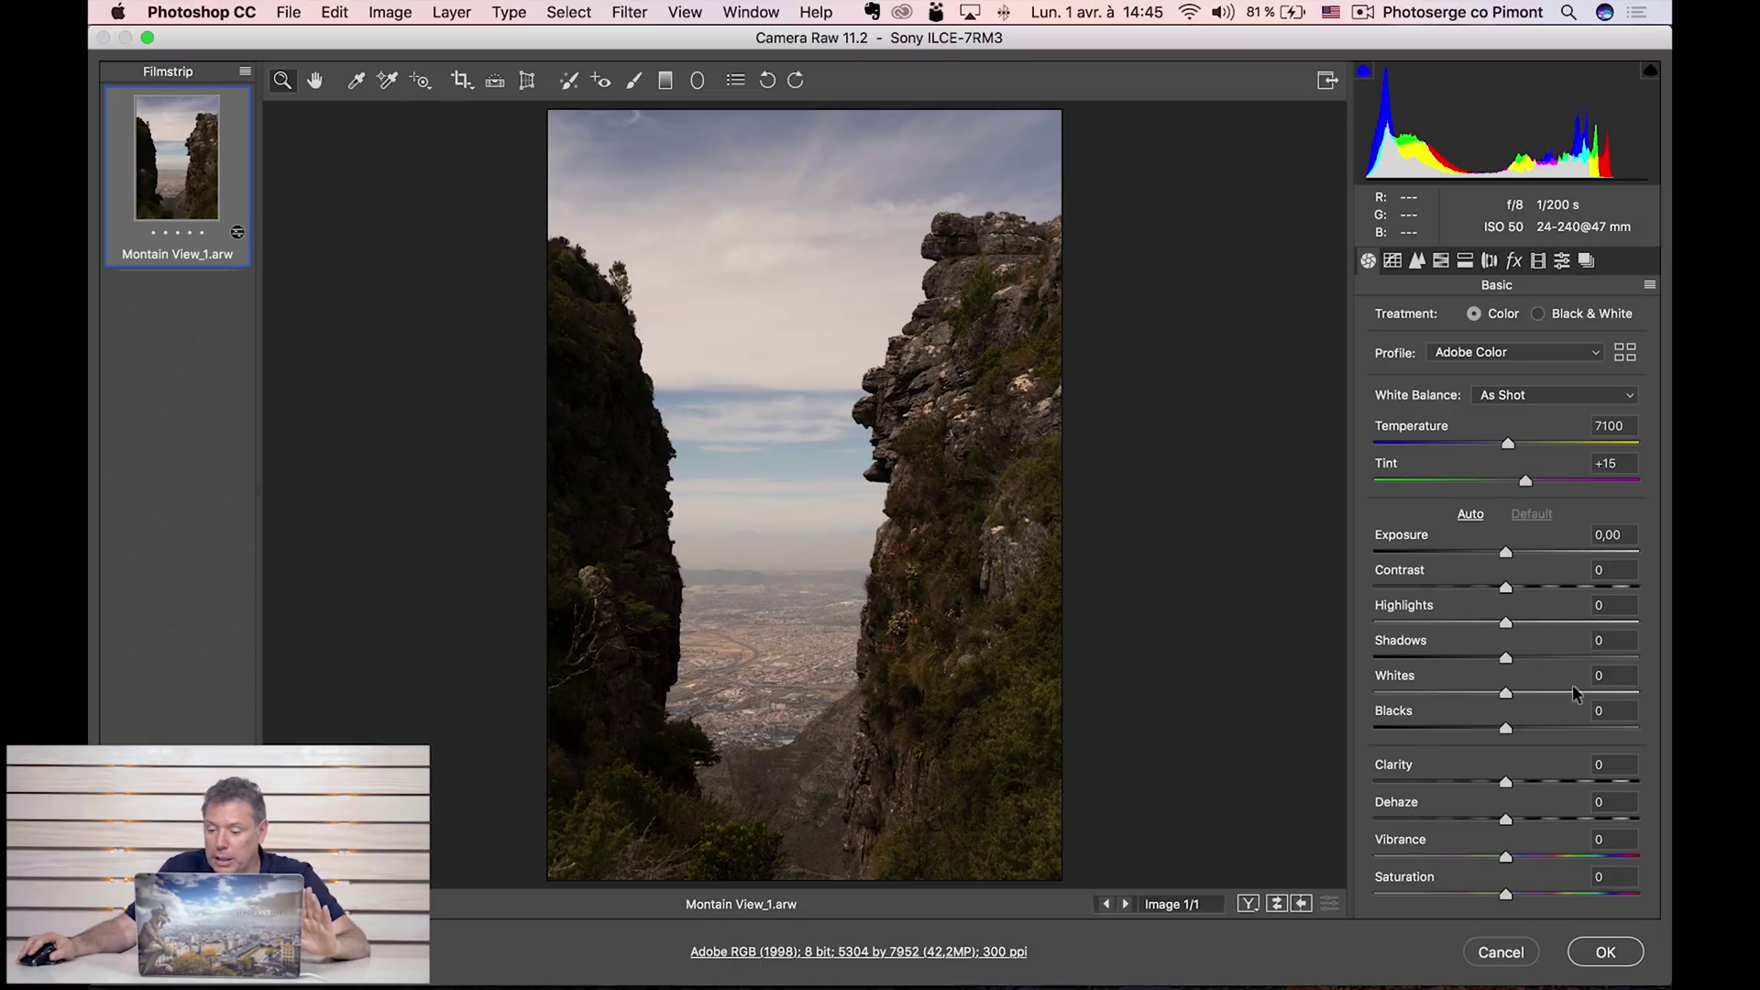
pyautogui.click(1560, 657)
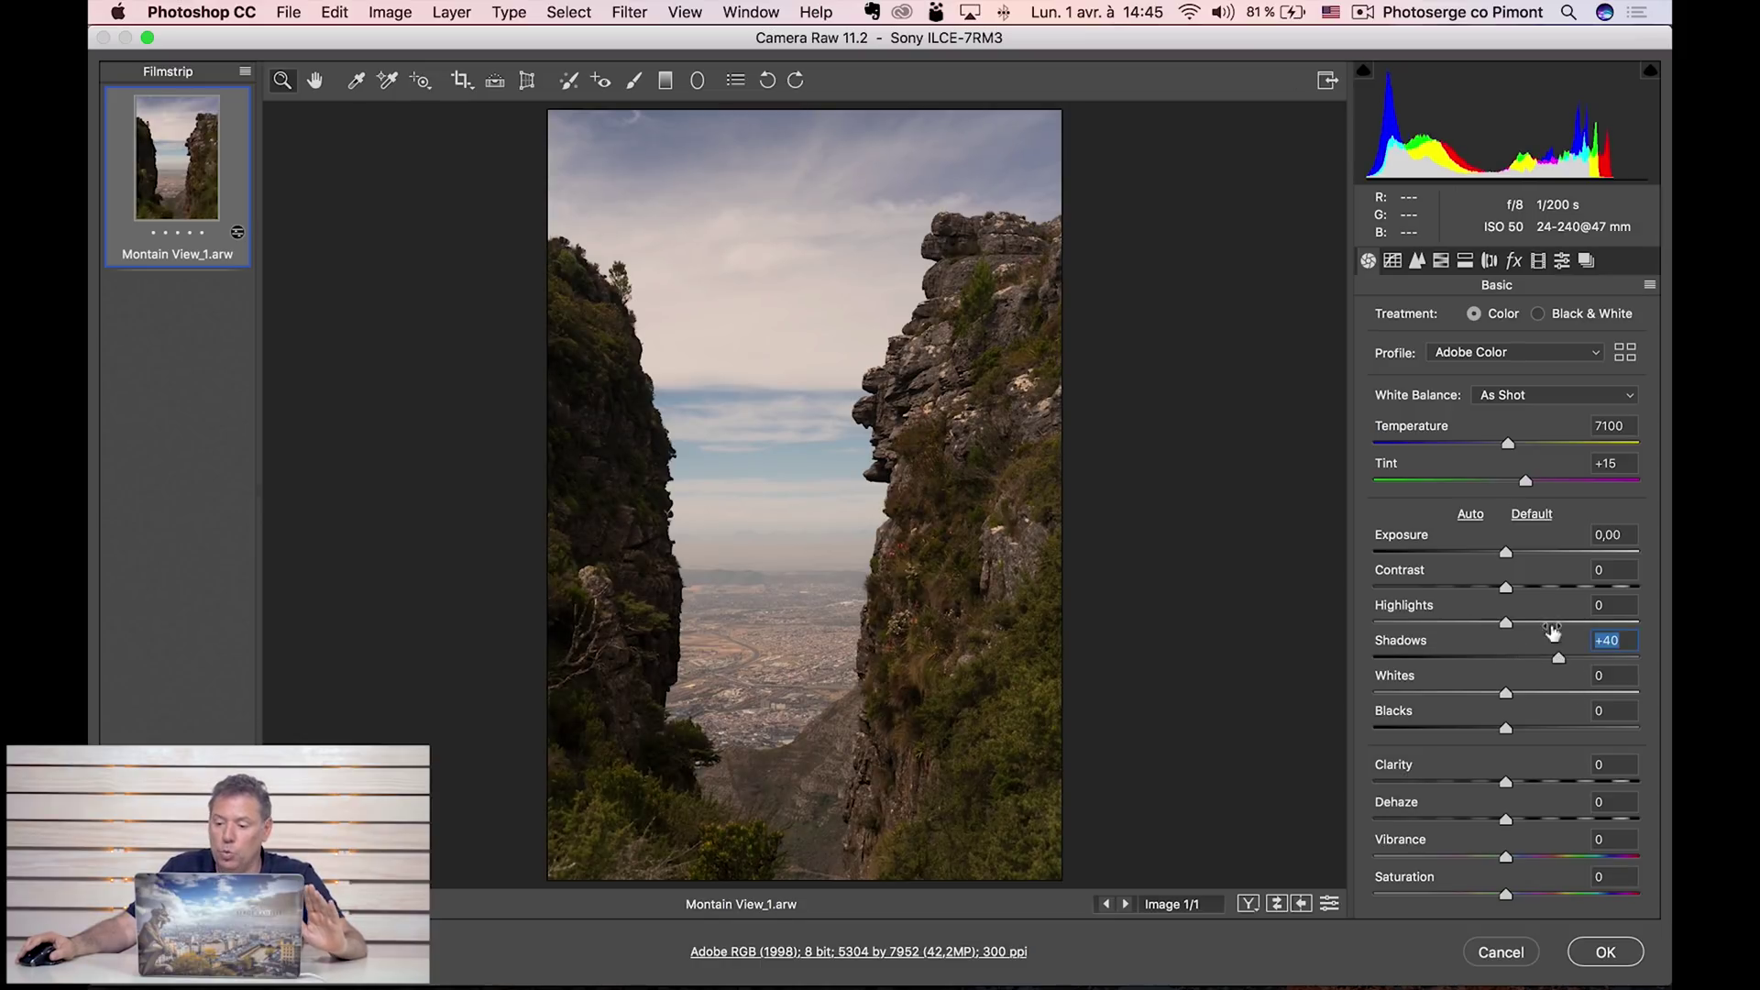
pyautogui.click(1576, 658)
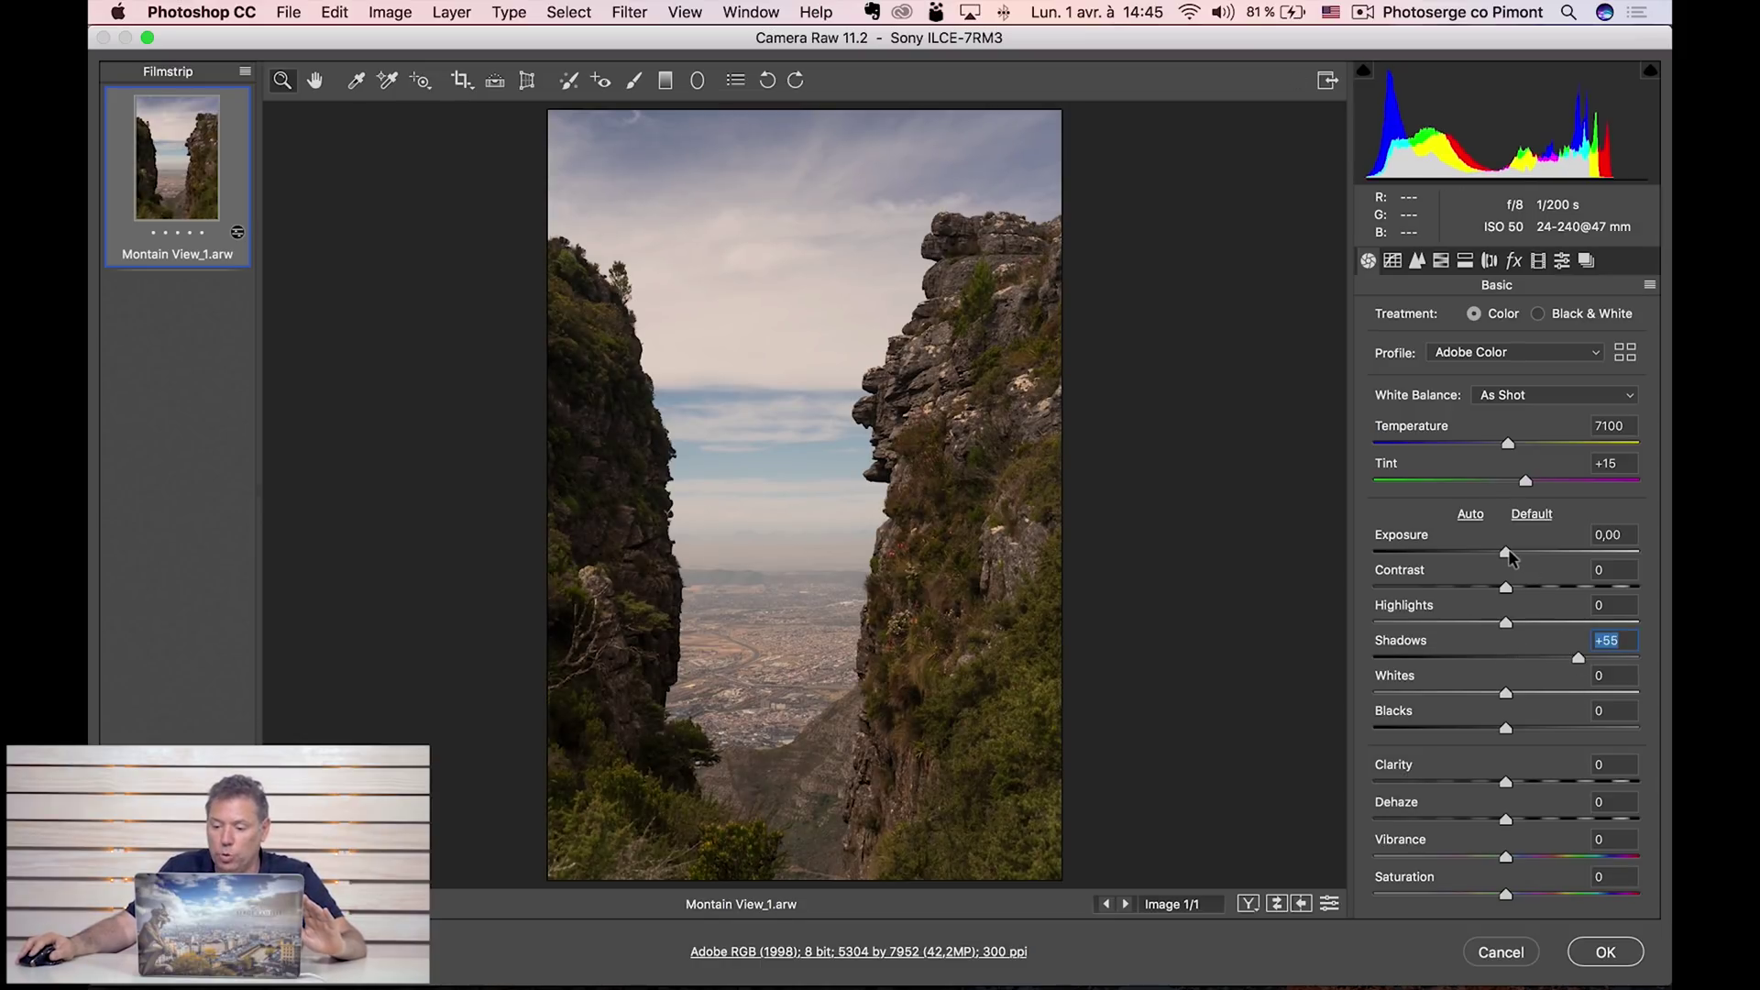
pyautogui.moveTo(1509, 555); pyautogui.dragTo(1518, 557)
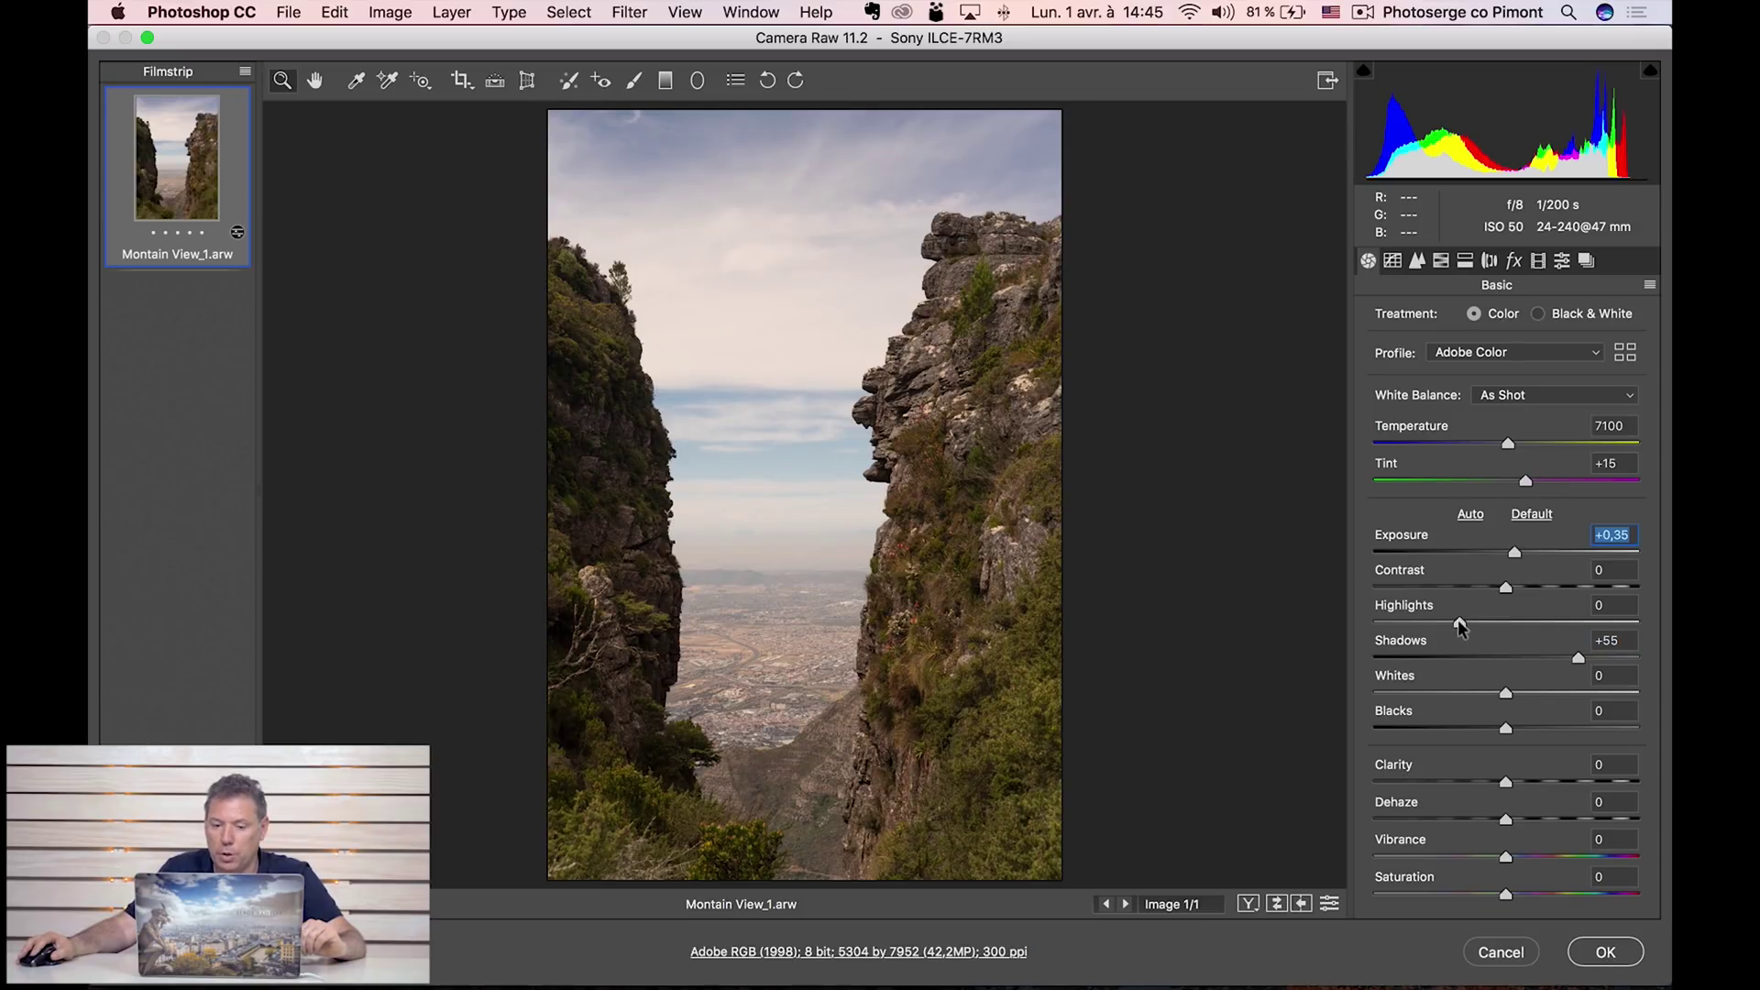
pyautogui.moveTo(1459, 624); pyautogui.dragTo(1379, 623)
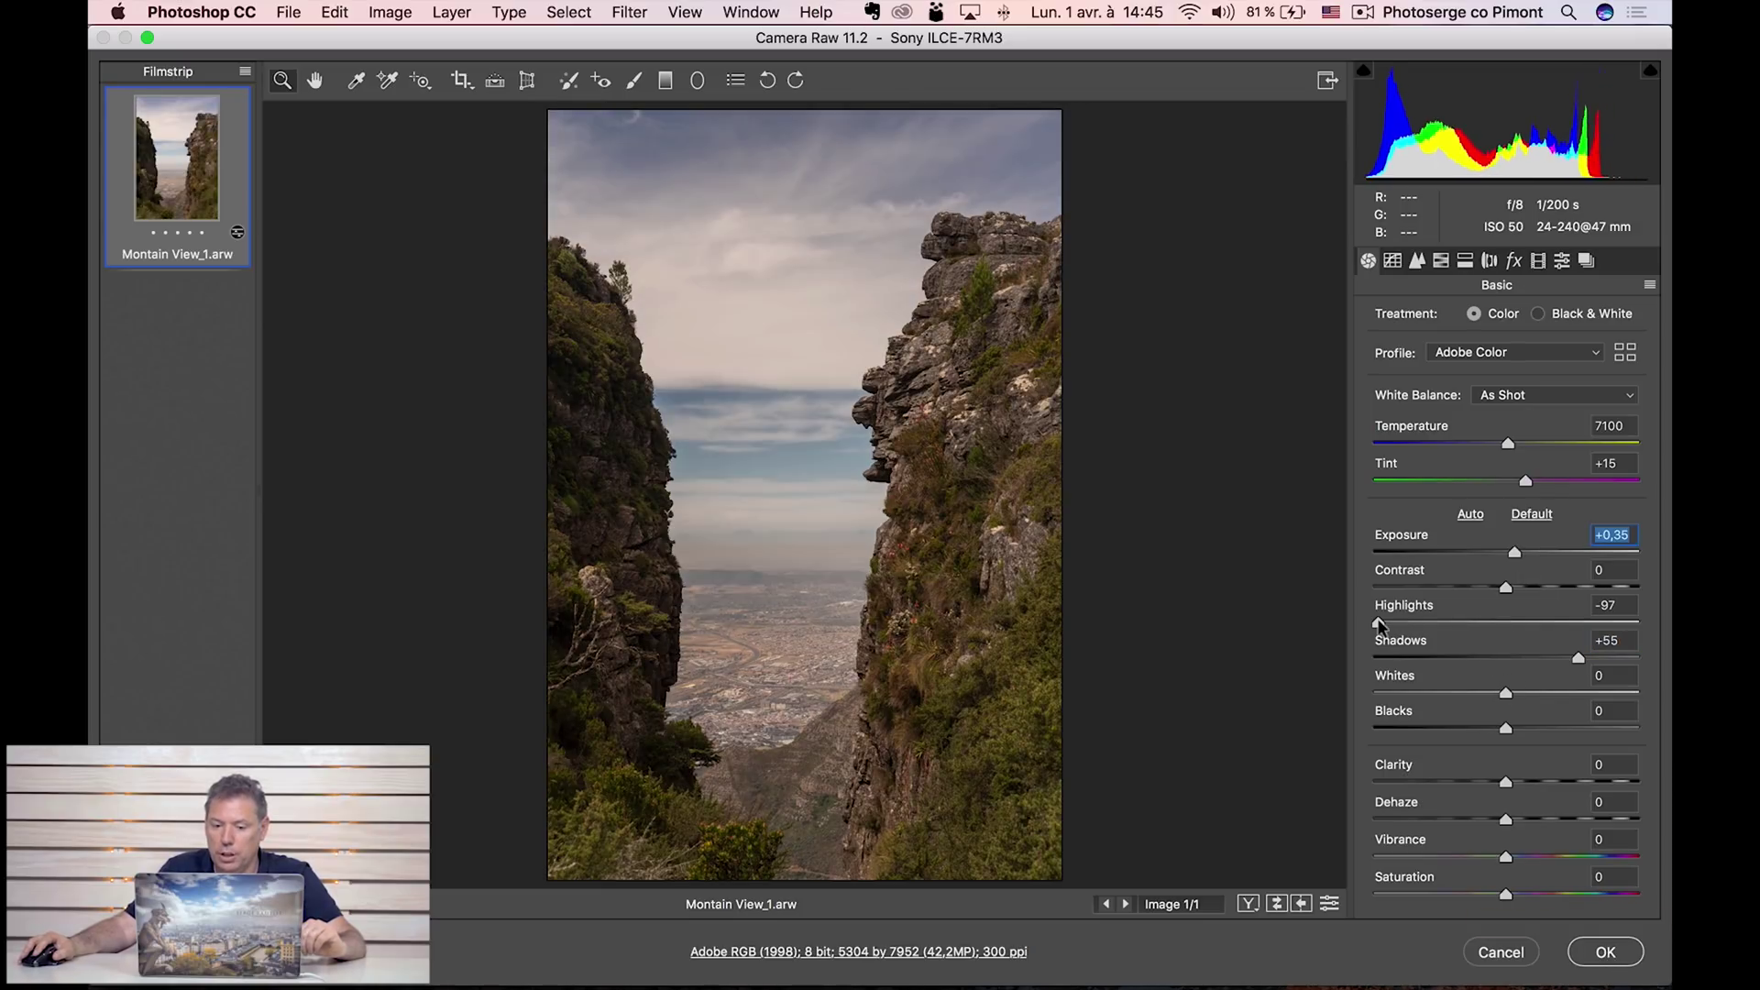
pyautogui.moveTo(1526, 483); pyautogui.dragTo(1533, 483)
pyautogui.click(1607, 954)
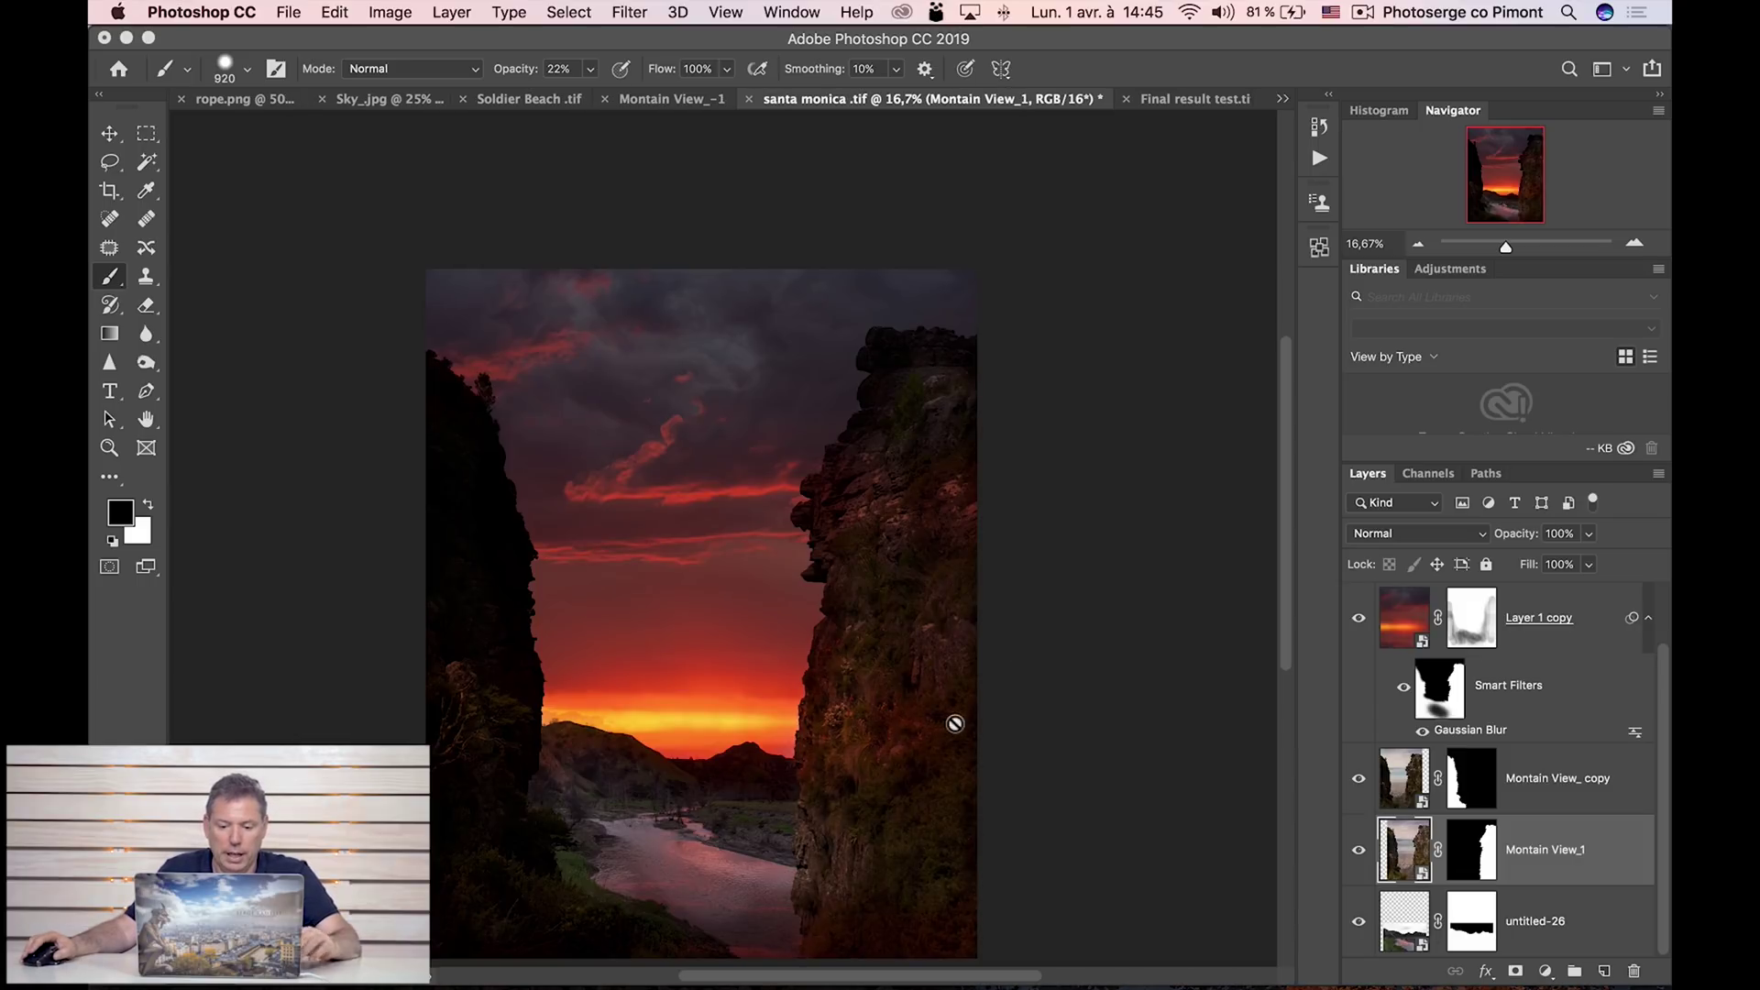
# Compare the whole composite with the finished reference in Final result test.tif and return to santa monica .tif.
pyautogui.press('z')
pyautogui.click(754, 718)
pyautogui.keyDown('alt'); pyautogui.click(750, 711); pyautogui.keyUp('alt')
pyautogui.keyDown('alt'); pyautogui.click(719, 597); pyautogui.keyUp('alt')
pyautogui.click(688, 440)
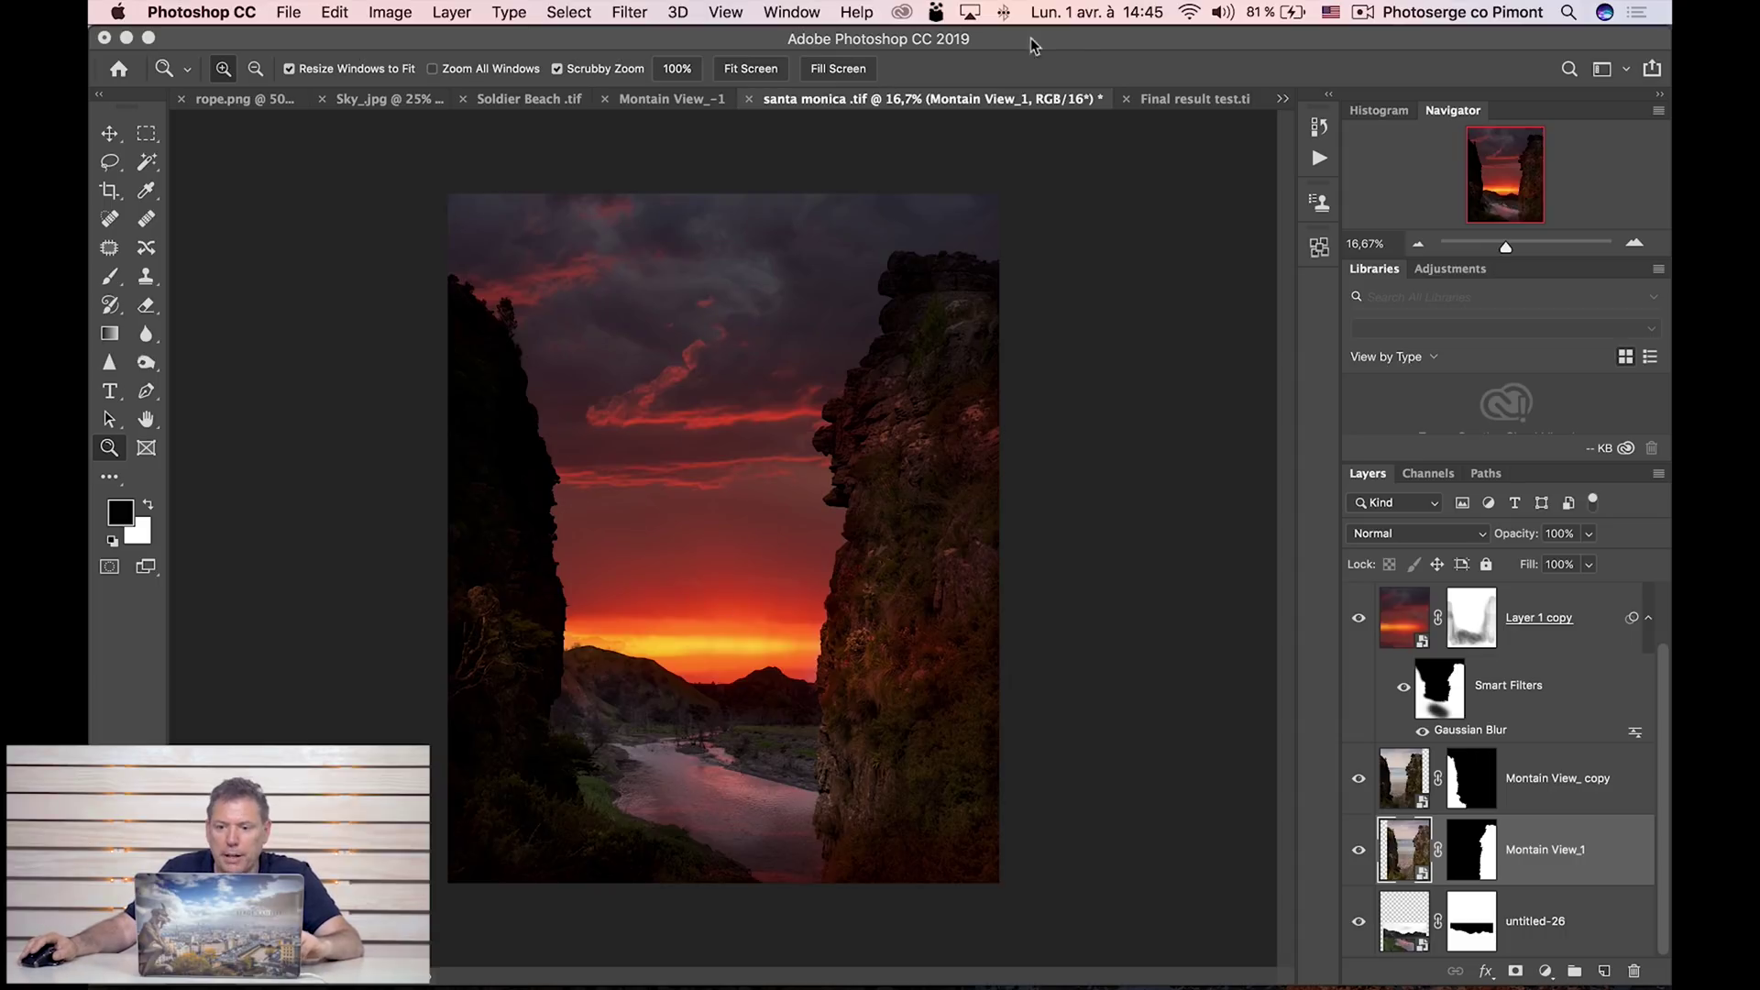
pyautogui.click(1202, 98)
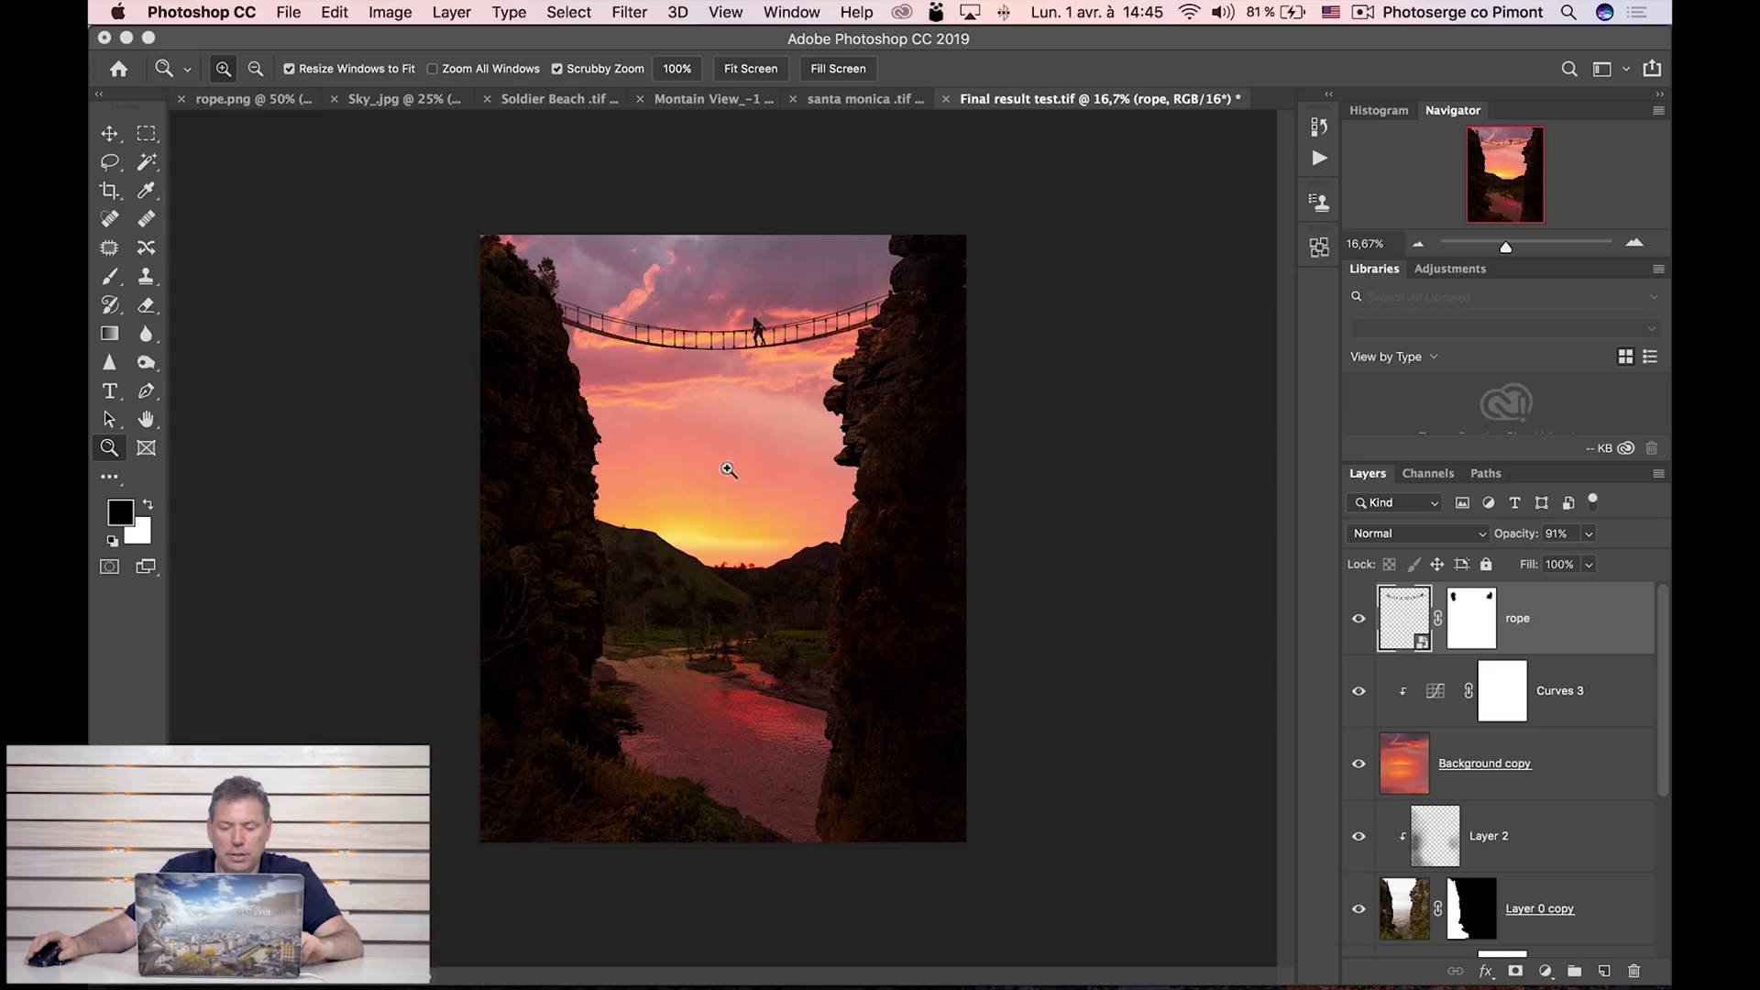
pyautogui.click(843, 97)
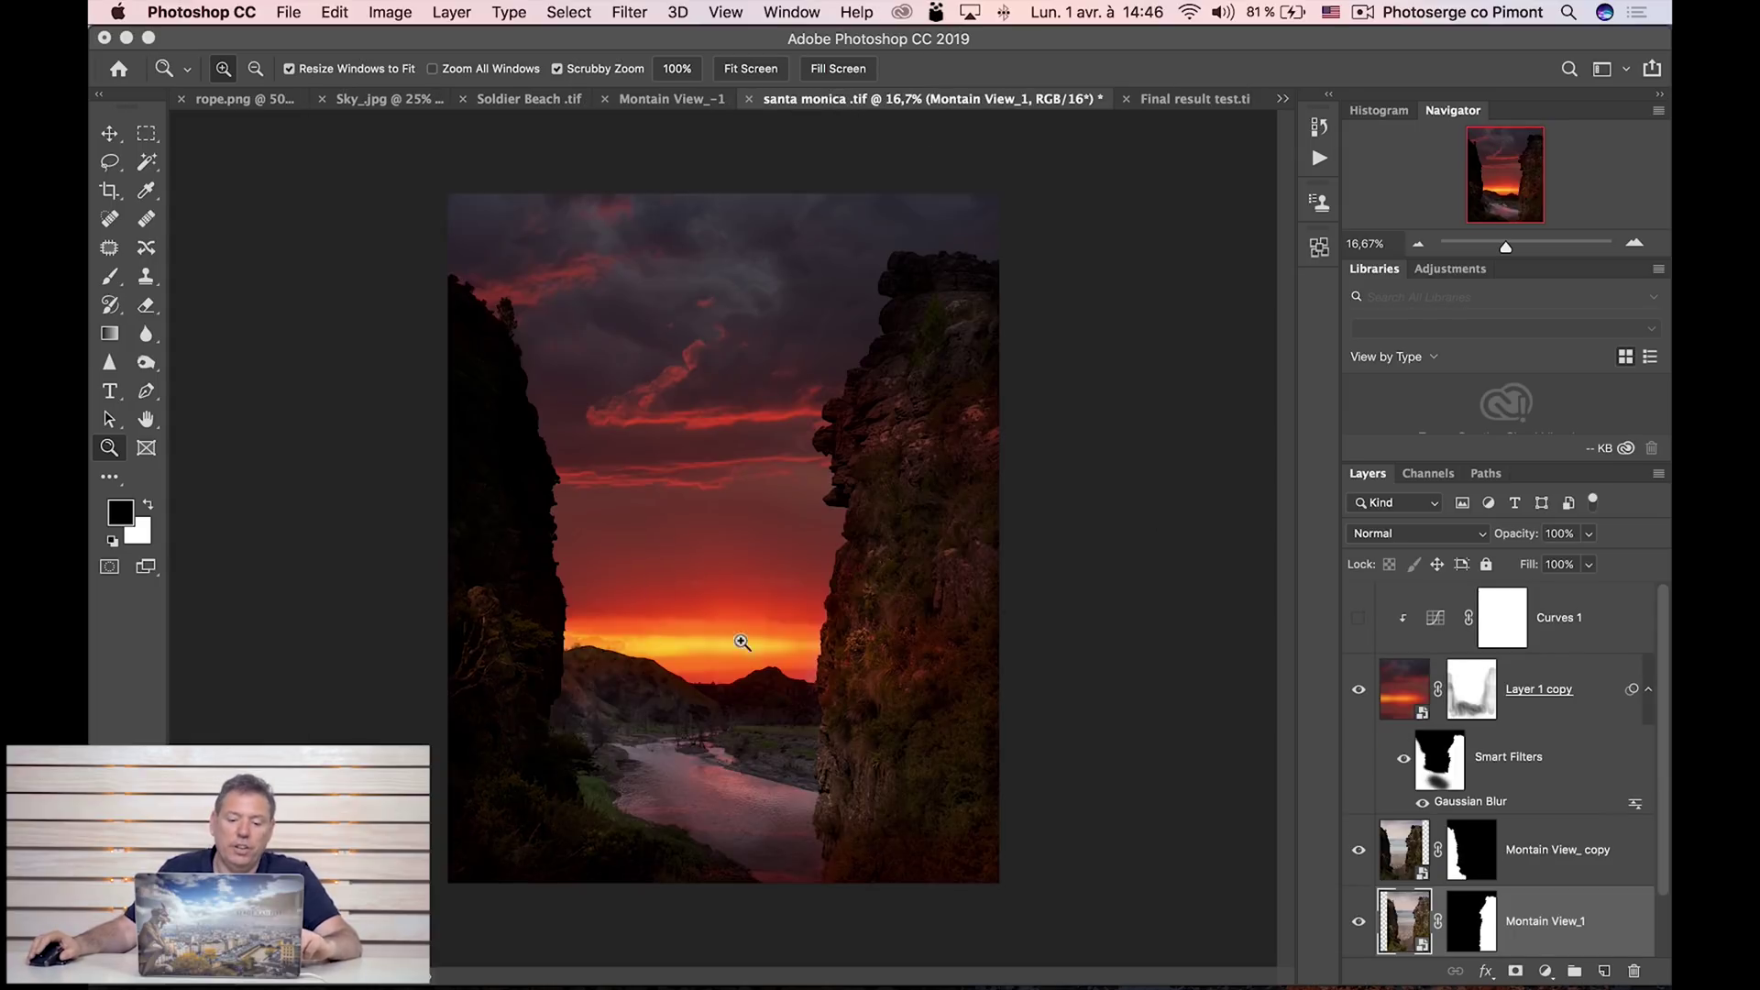
# Turn on the Curves 1 adjustment clipped to the sky layer and select its mask.
pyautogui.click(1616, 678)
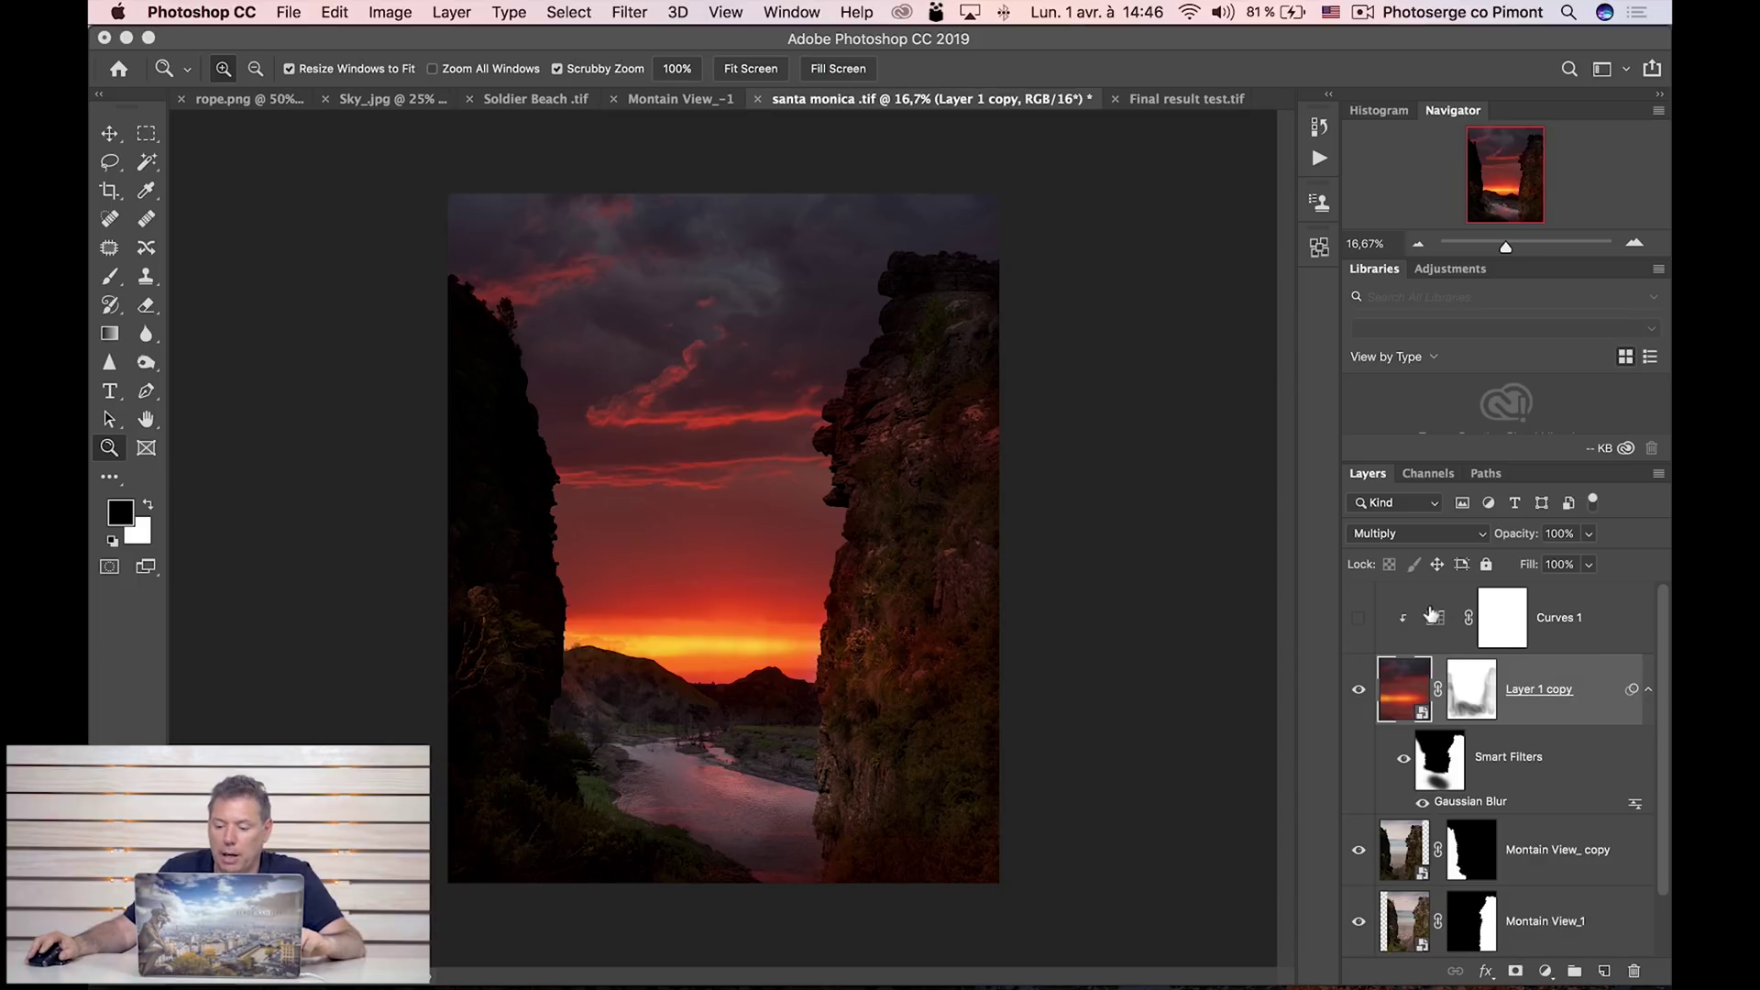
pyautogui.click(1354, 621)
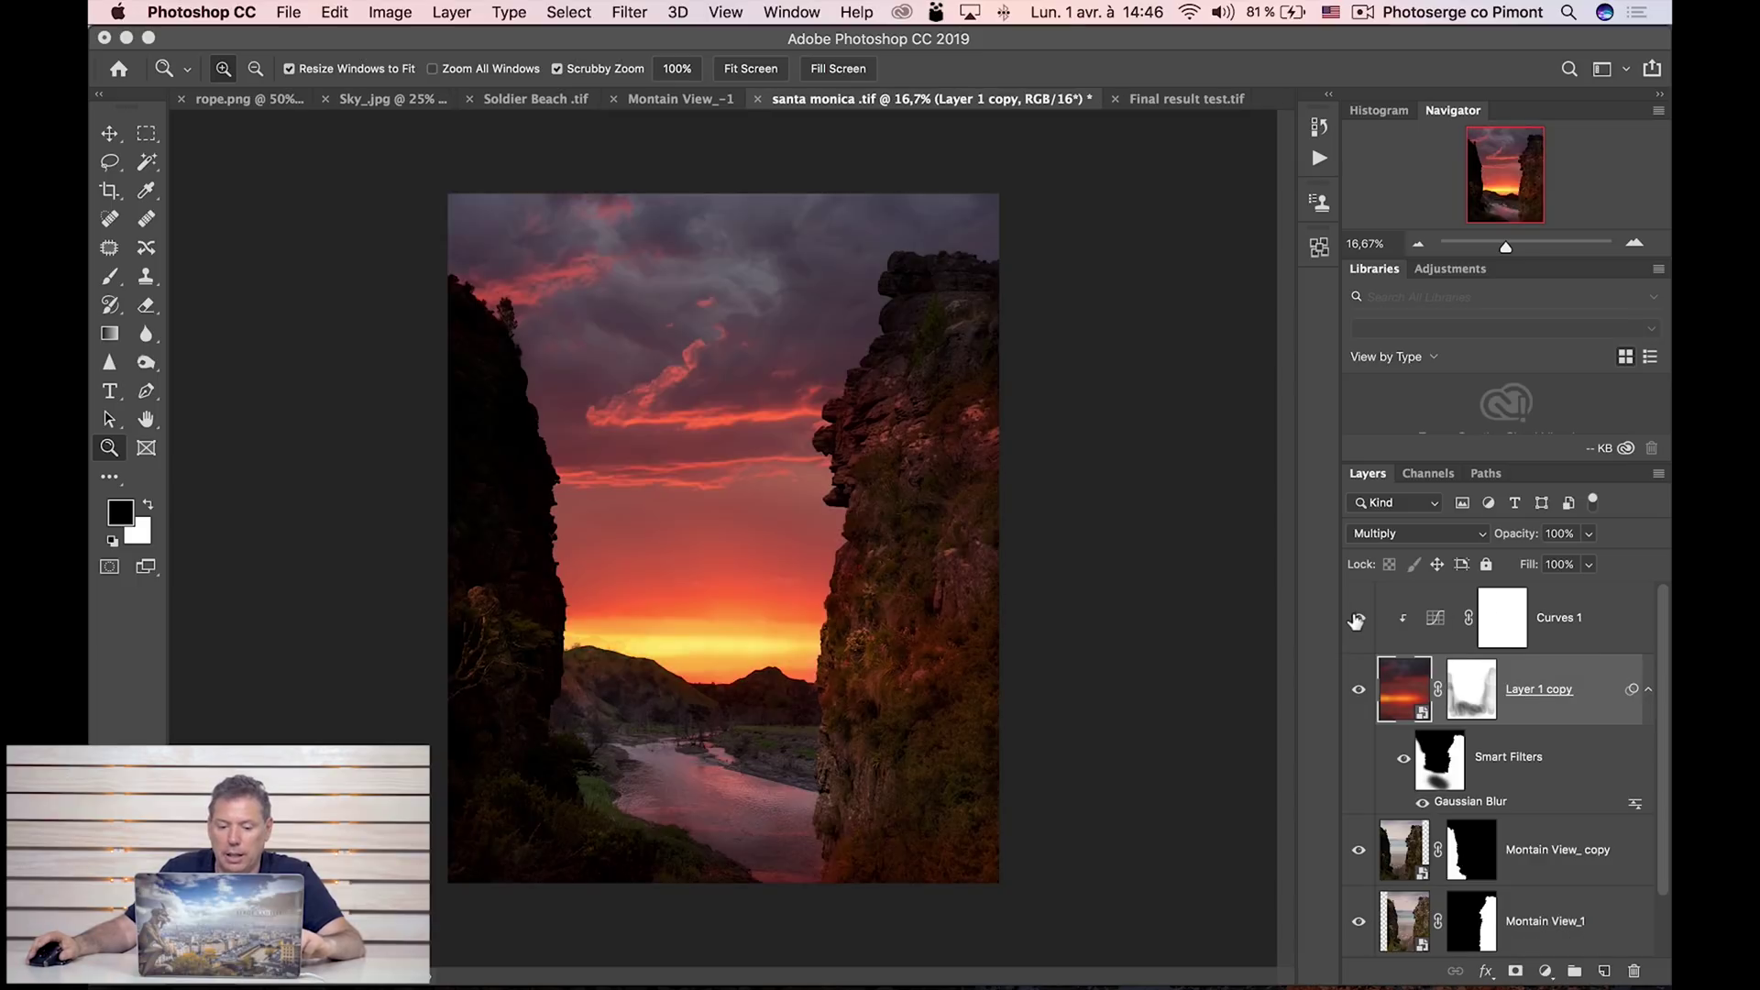
pyautogui.click(1437, 622)
pyautogui.press('x')
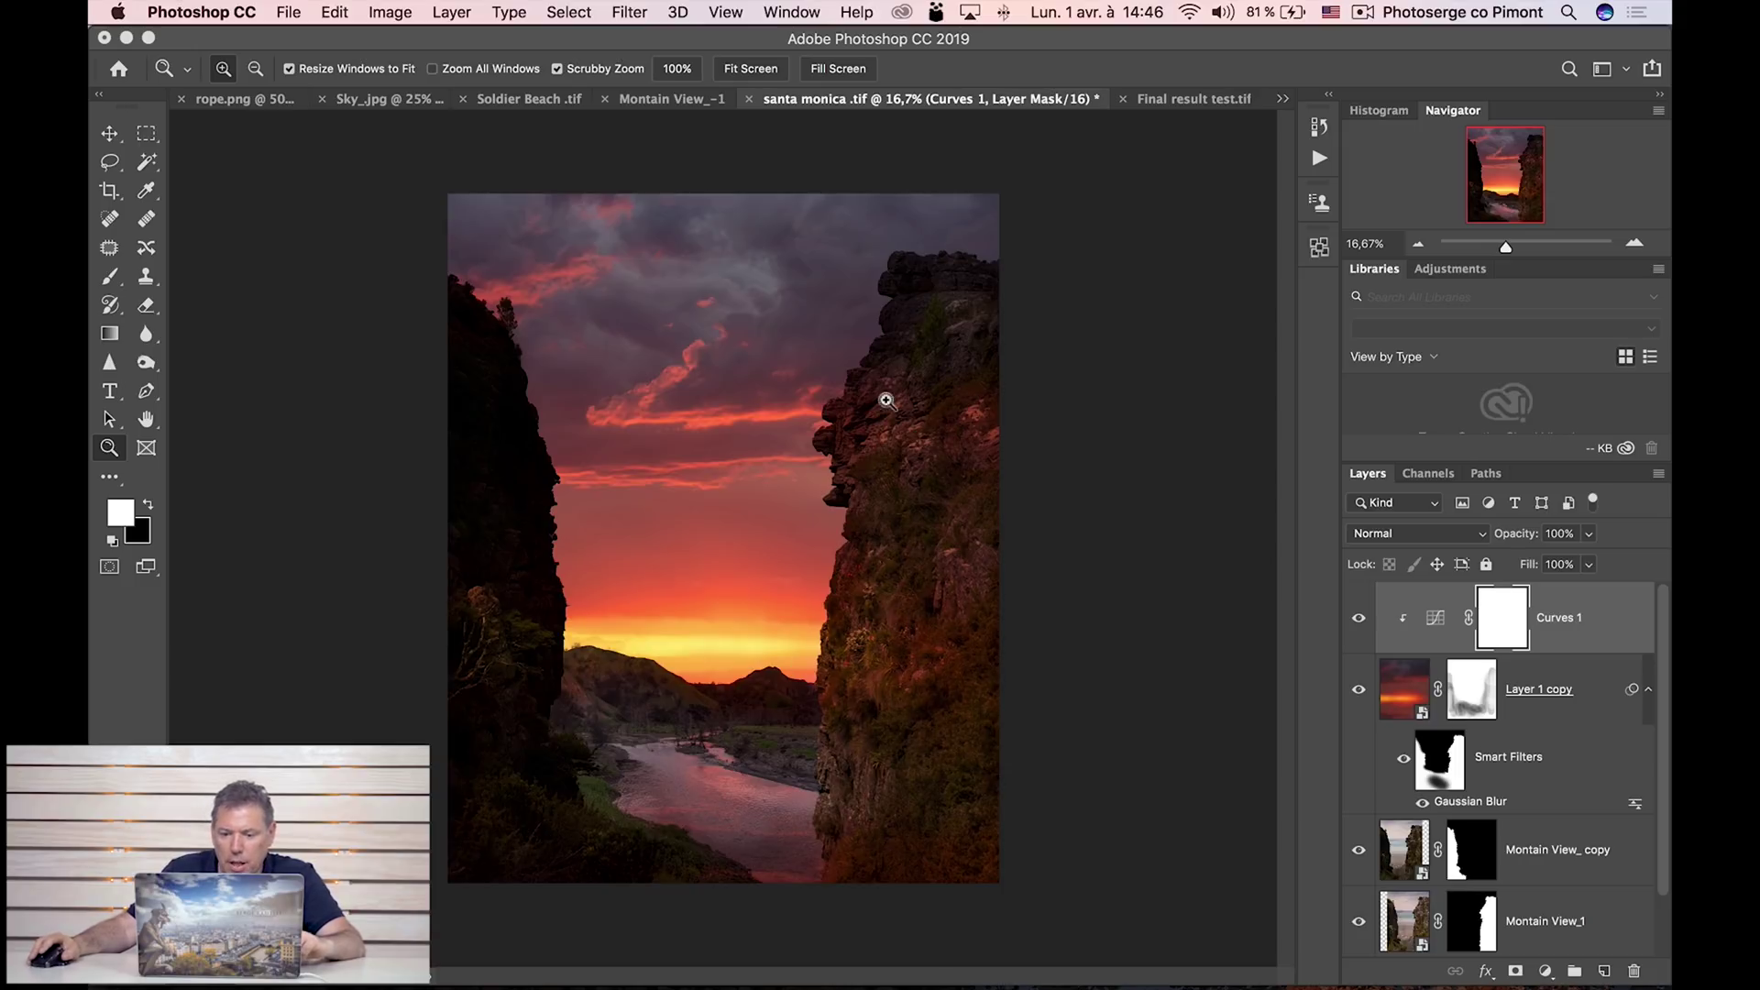
# Target the sky layer's mask with the Brush at 11% opacity and black as the foreground color.
pyautogui.click(1478, 694)
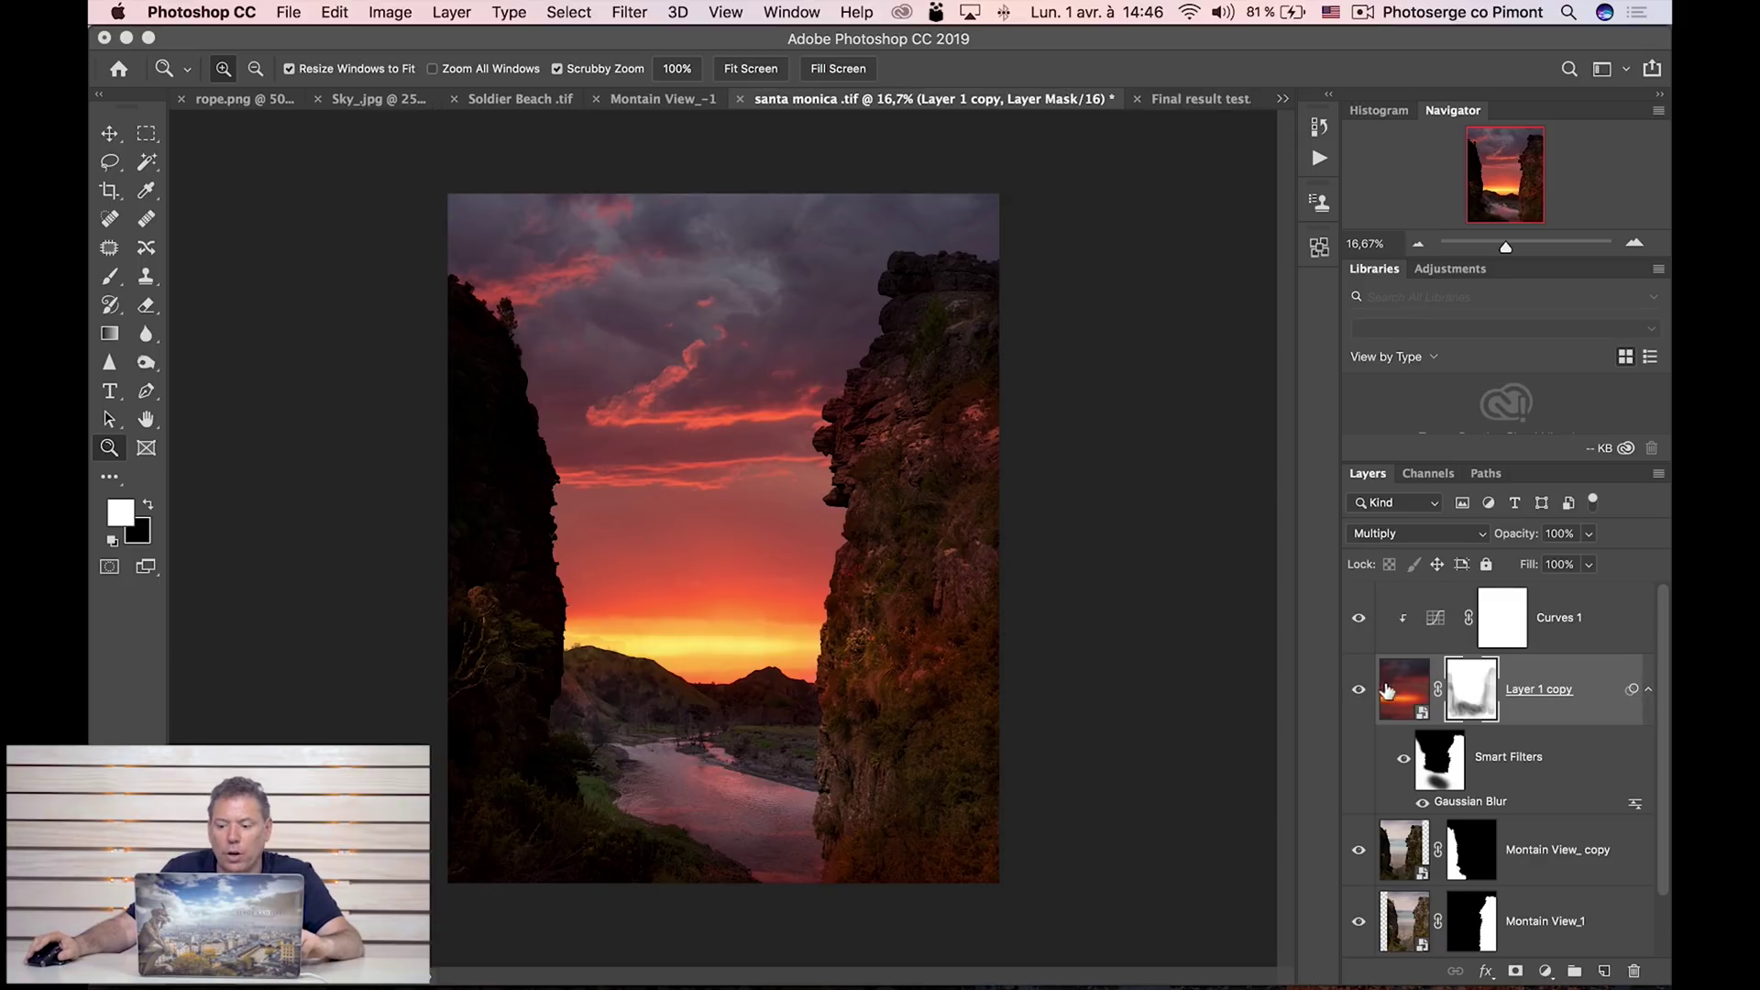
pyautogui.press('b')
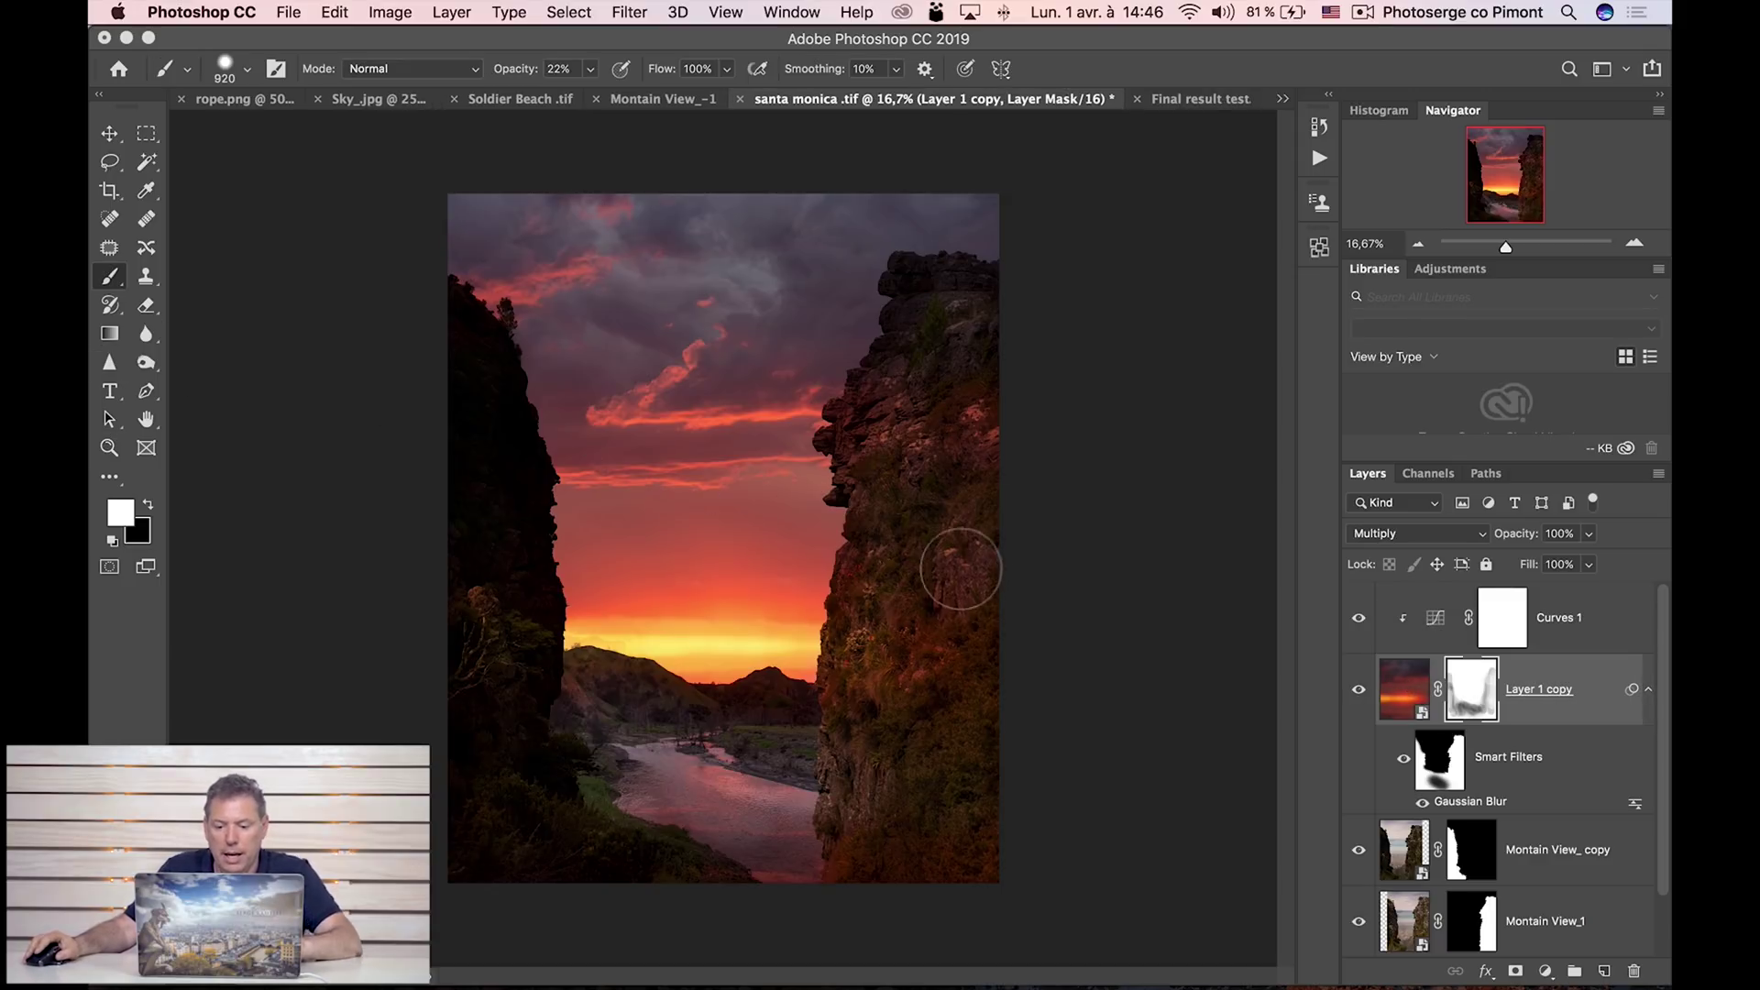
pyautogui.moveTo(504, 77); pyautogui.dragTo(487, 81)
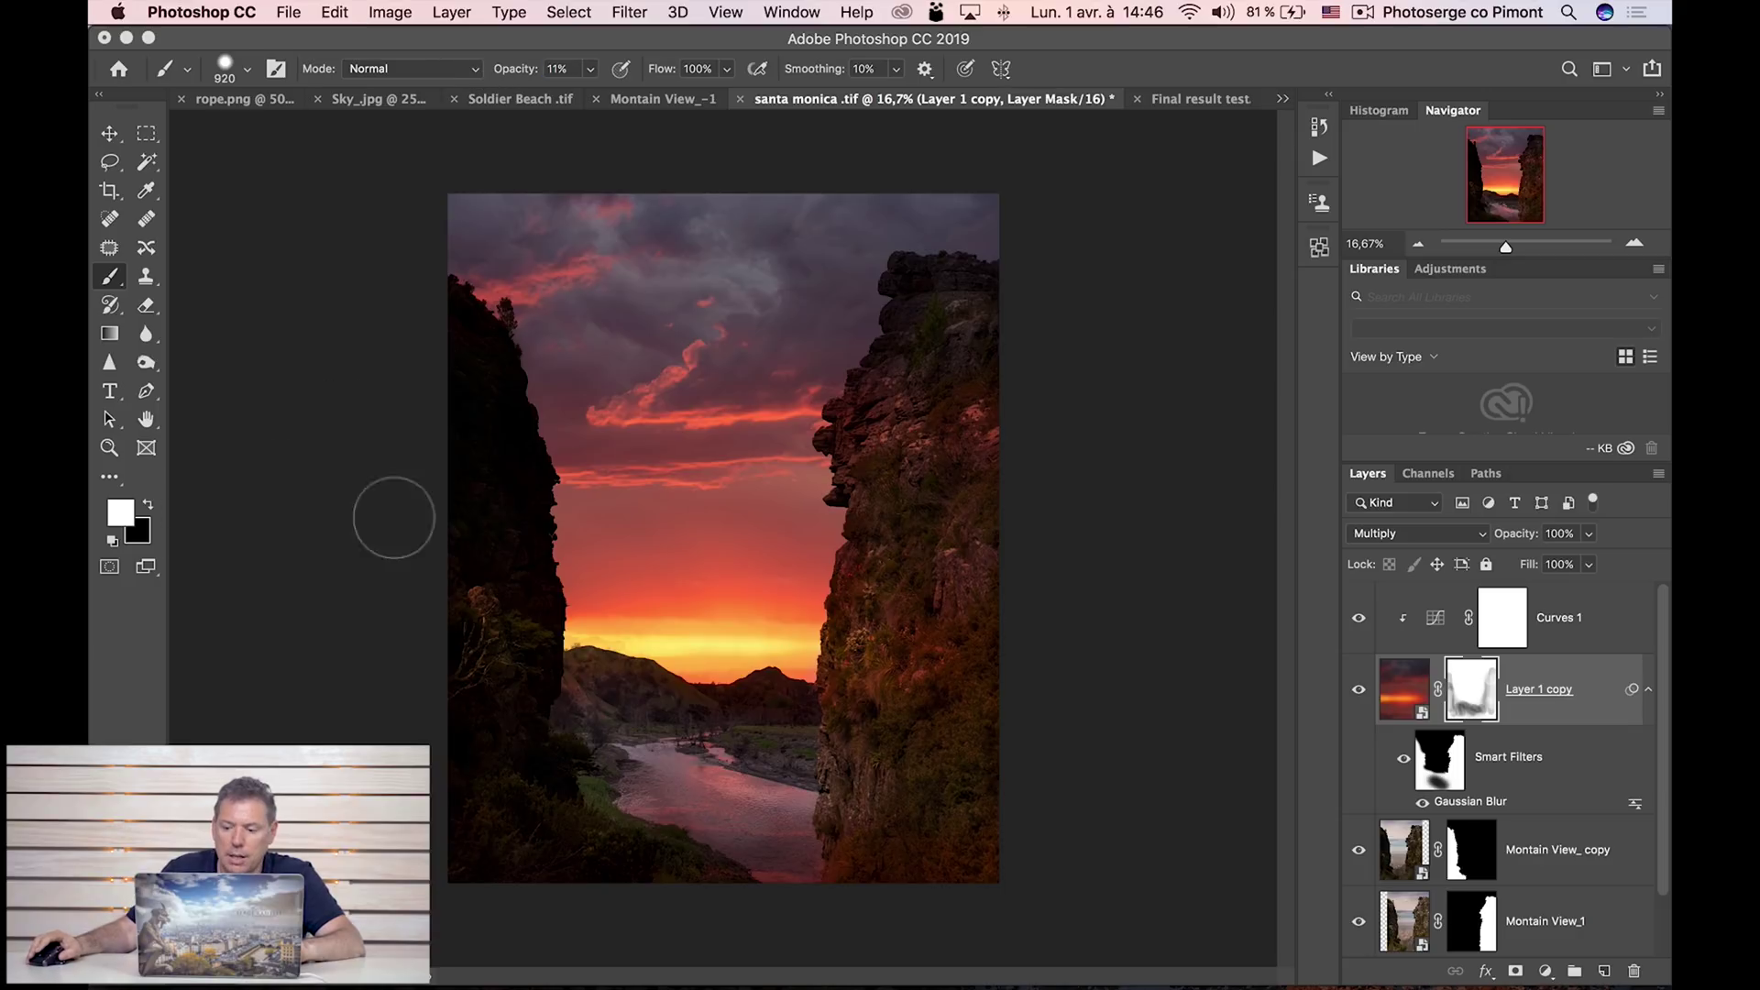
pyautogui.press('x')
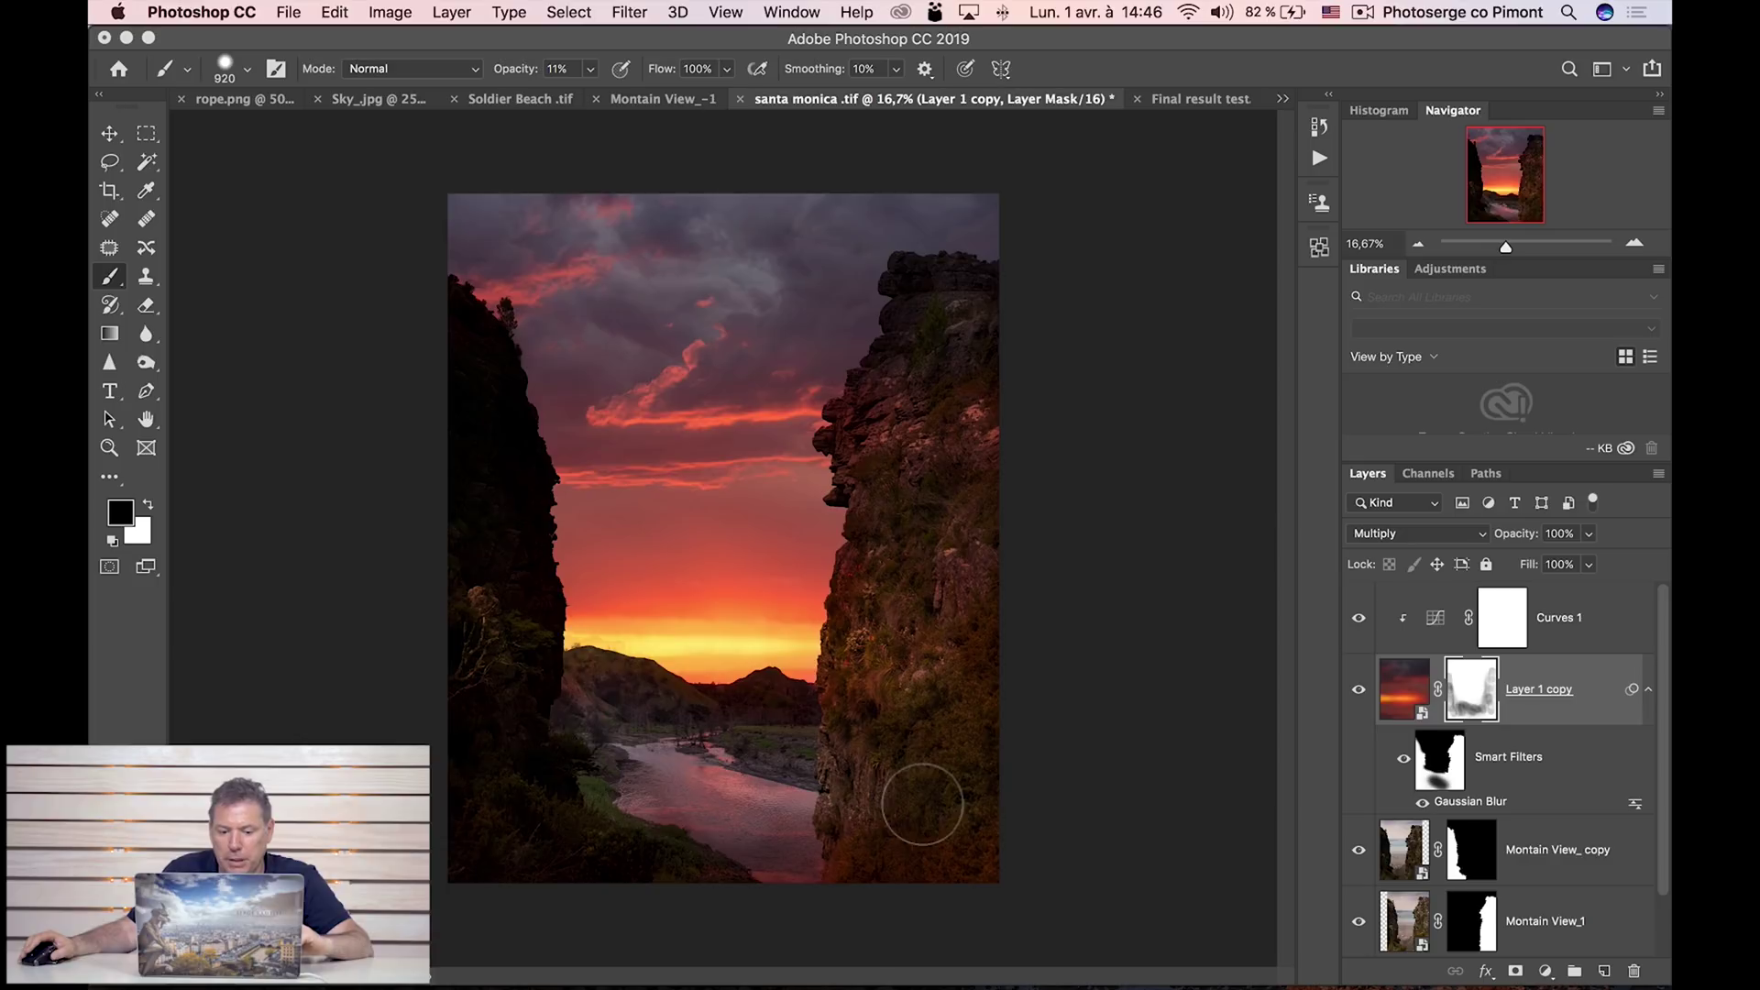
# Check the cliffs' brightness against those in Final result test.tif, switching between both documents.
pyautogui.click(1201, 99)
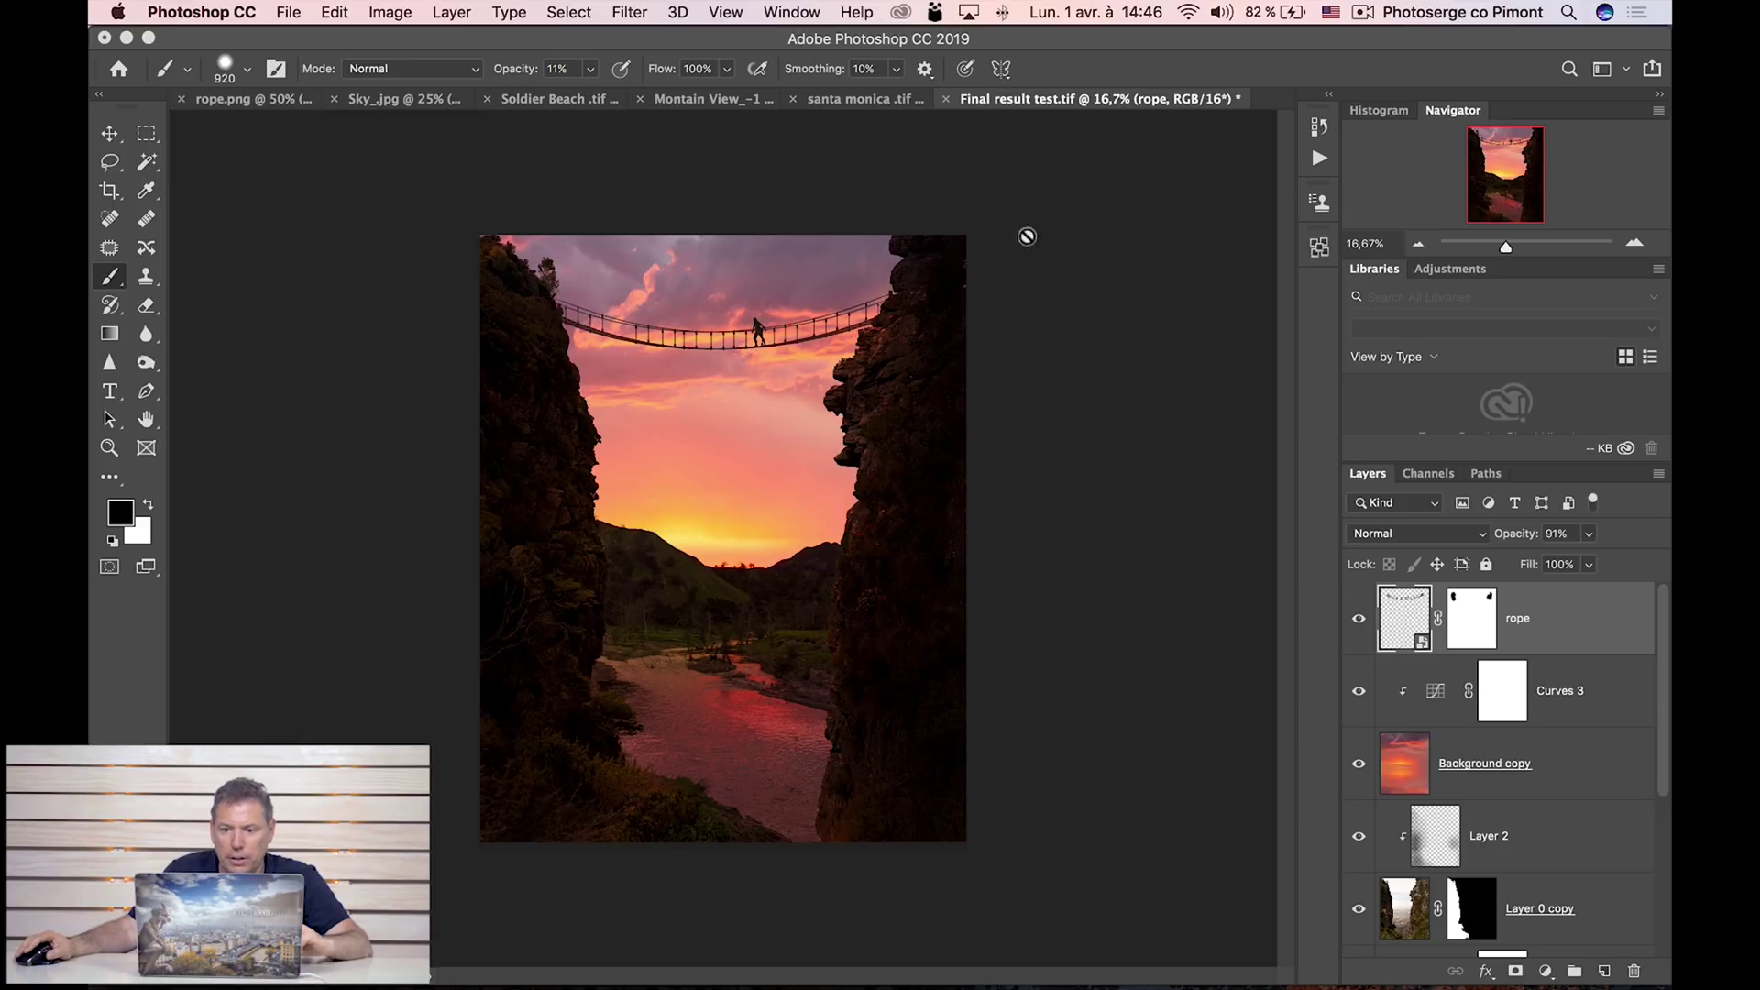
pyautogui.click(856, 99)
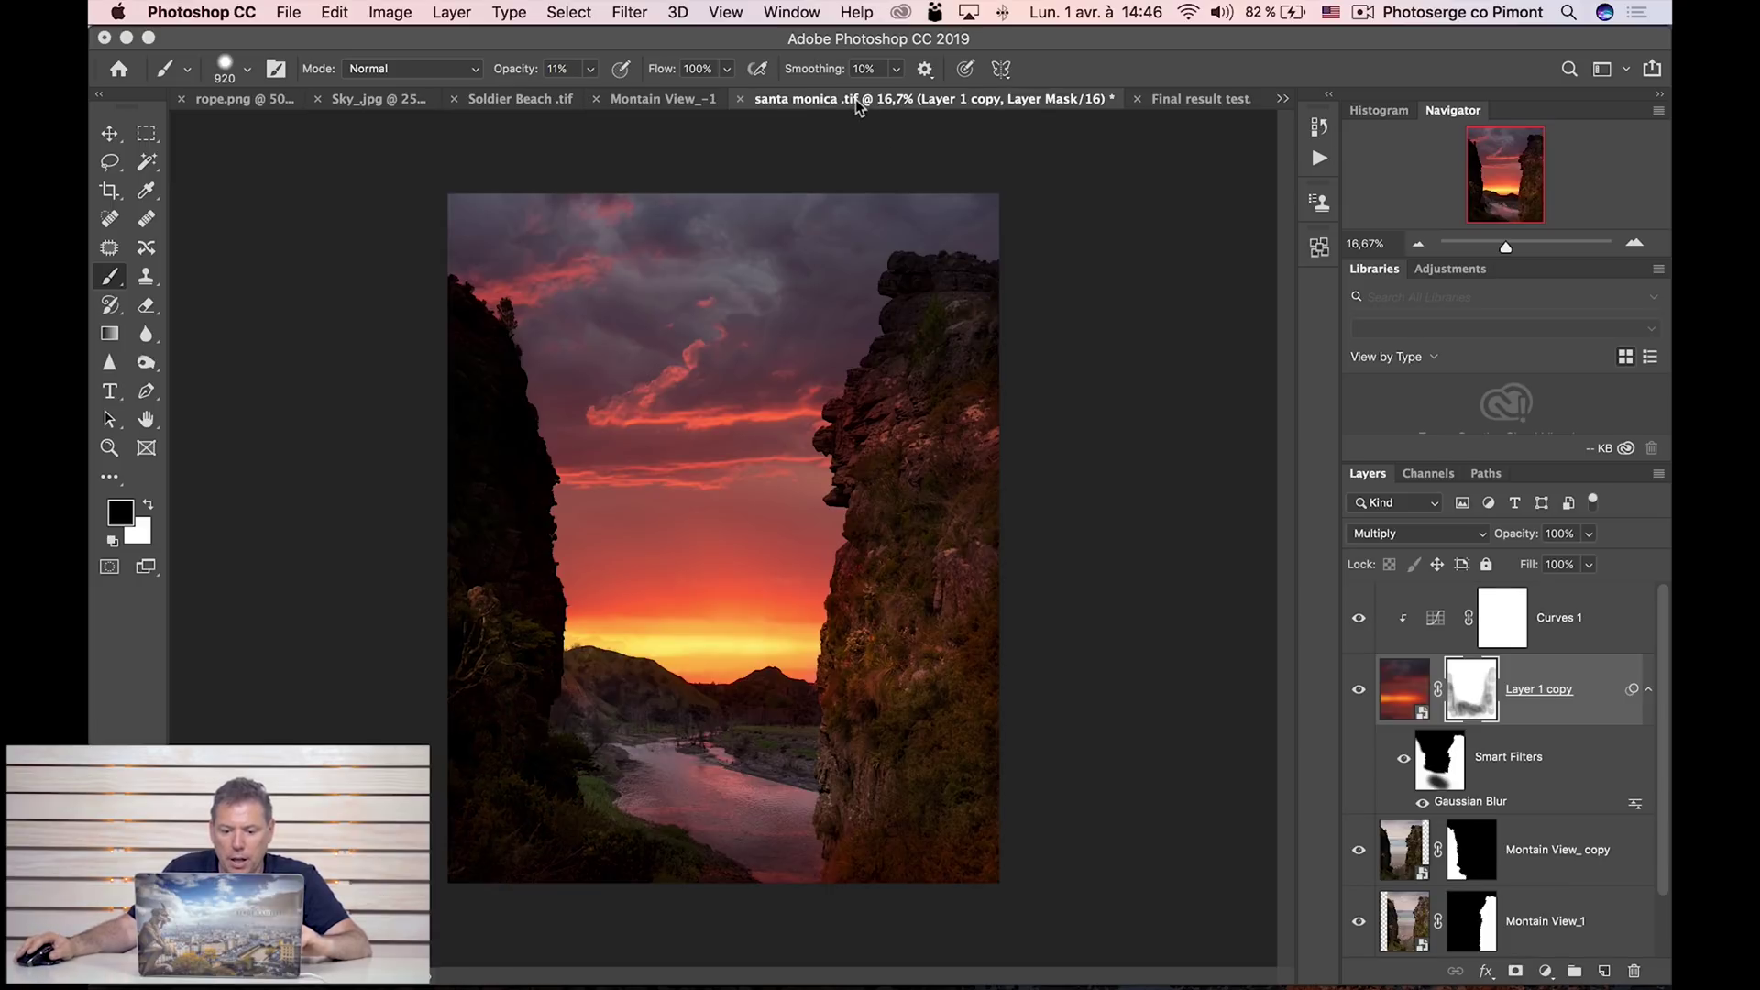
pyautogui.click(1203, 98)
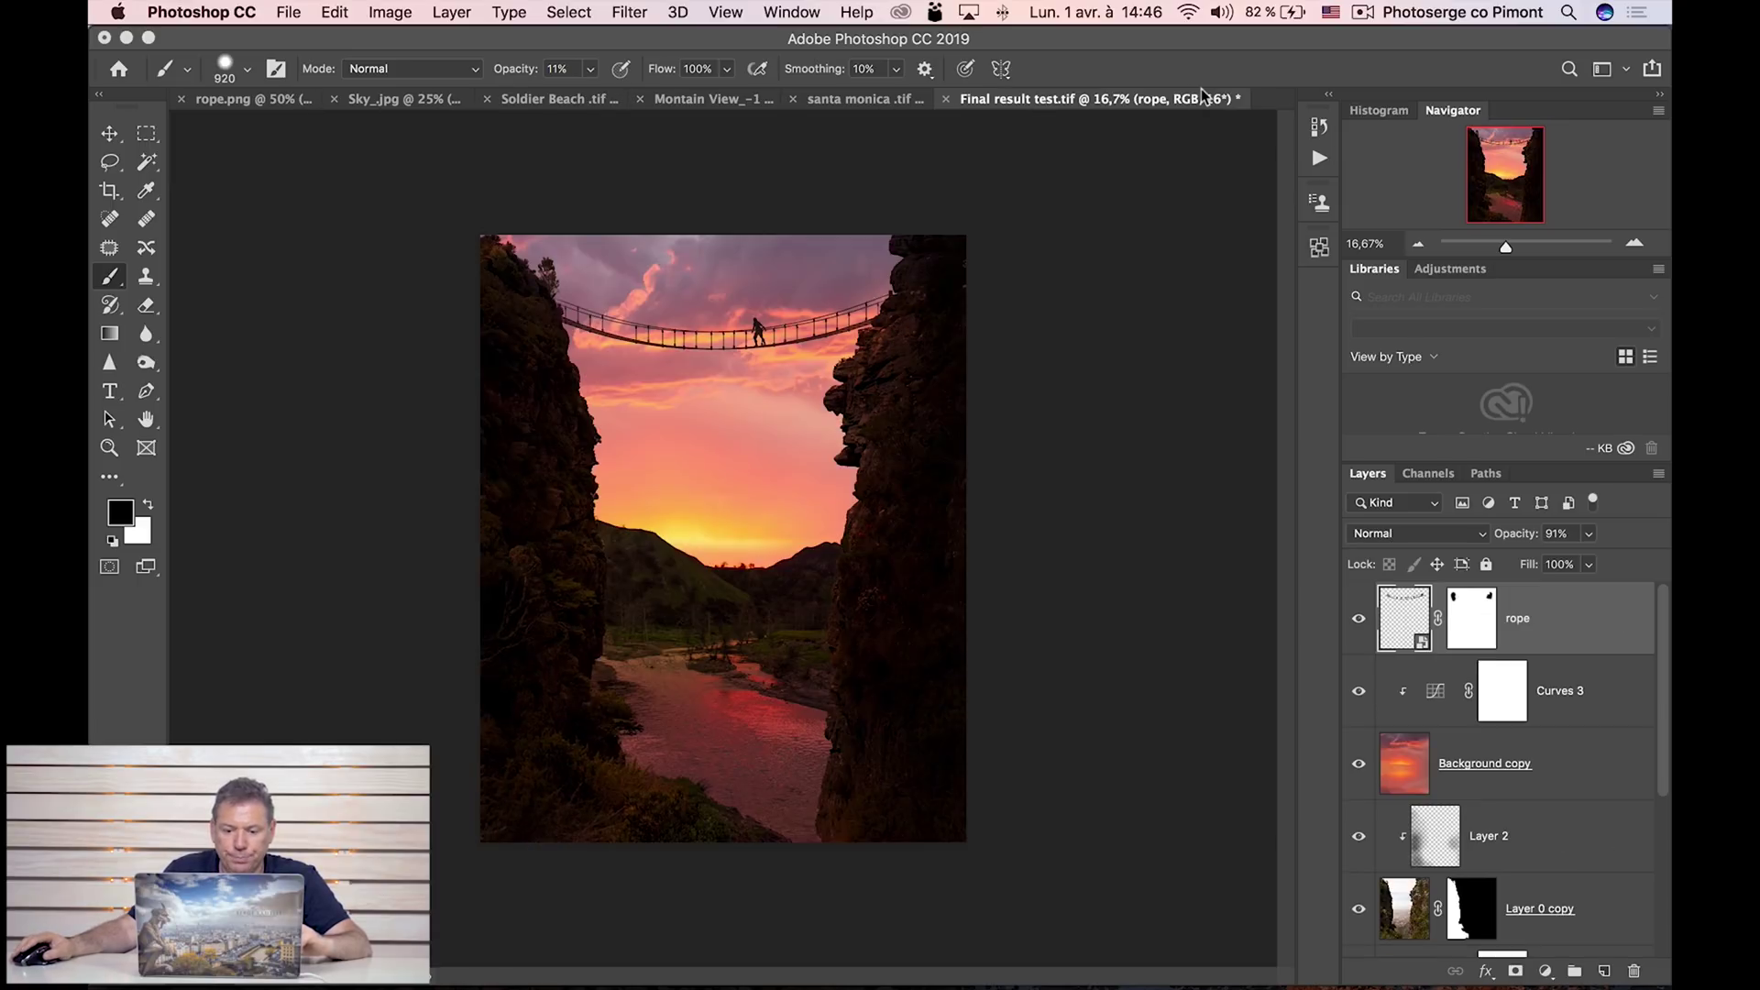
pyautogui.click(921, 100)
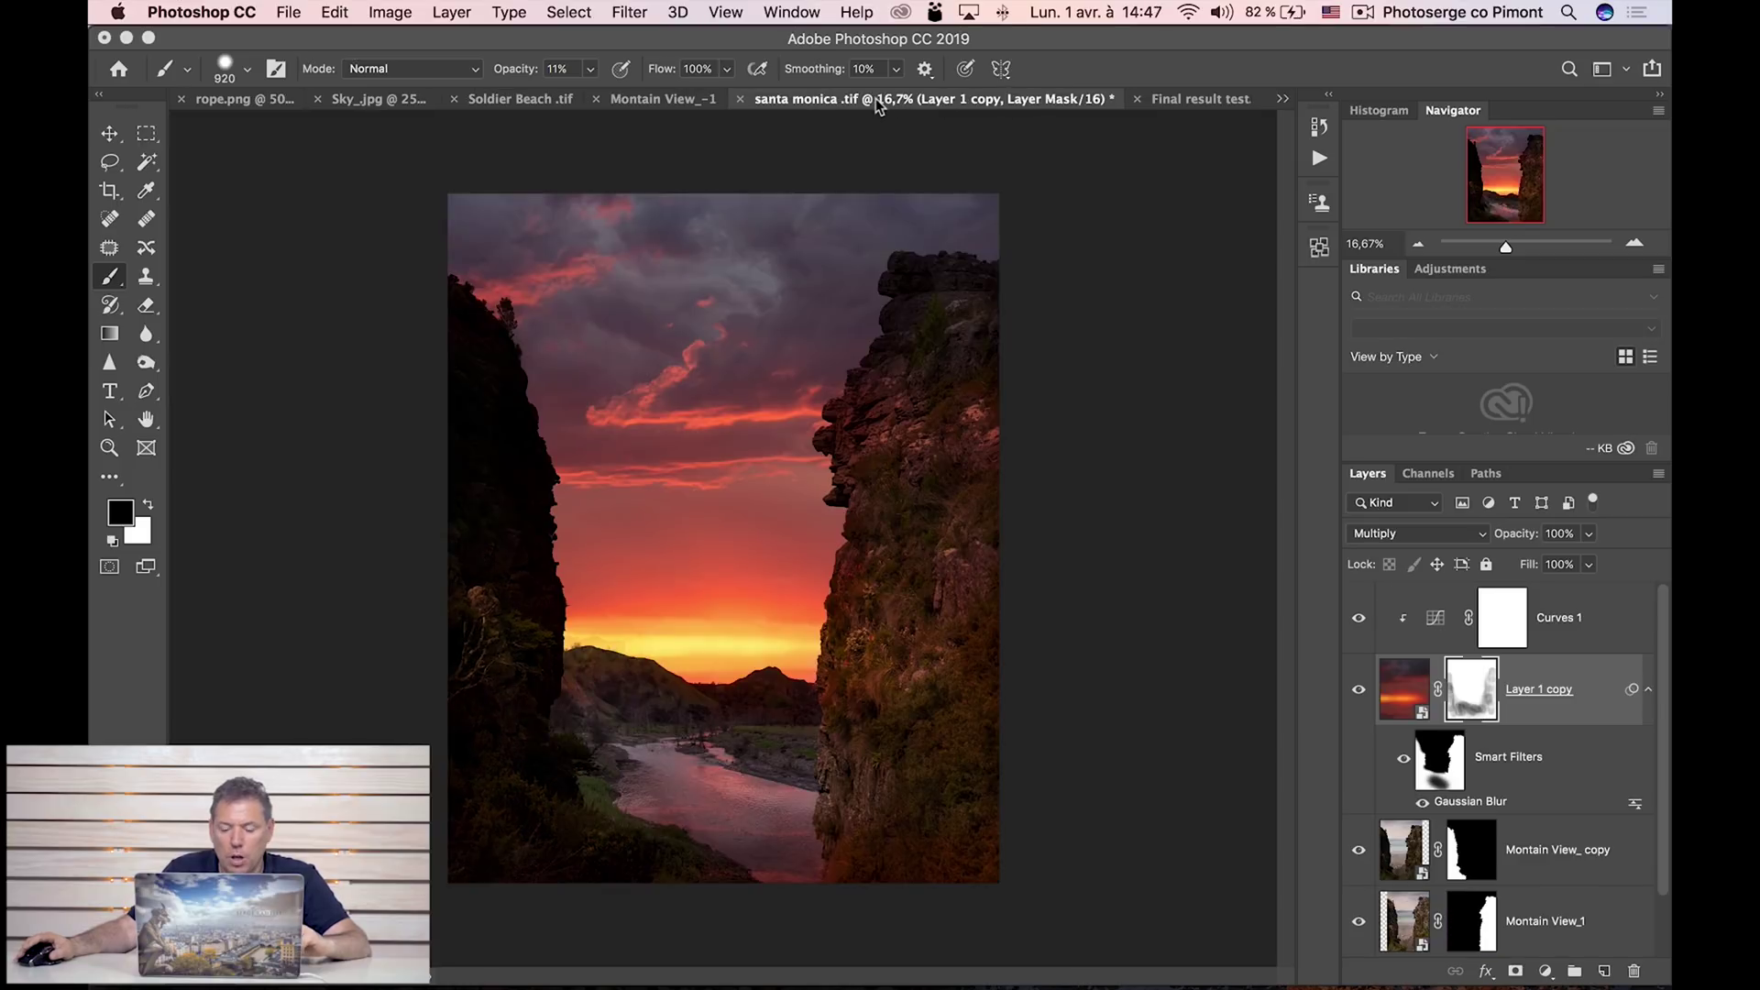
# Darken the right cliff's raw image in Camera Raw with Shadows about +23 and Exposure about -0.30.
pyautogui.doubleClick(1400, 849)
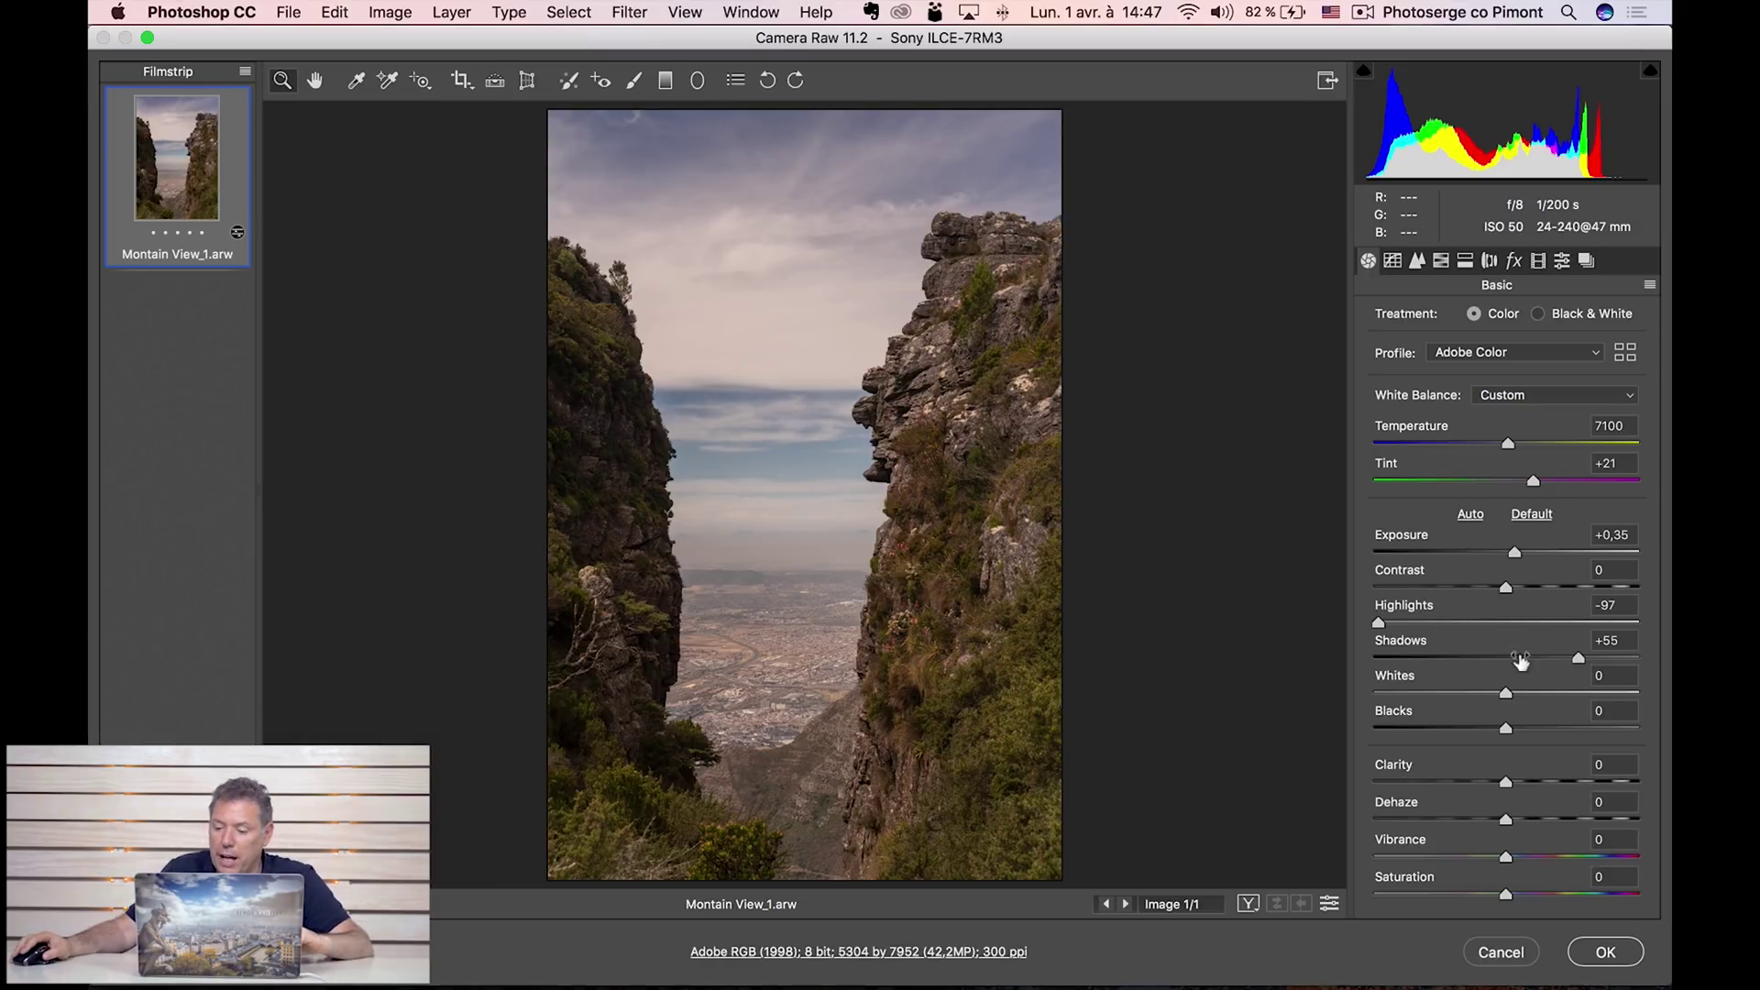
pyautogui.click(1546, 659)
pyautogui.moveTo(1545, 660); pyautogui.dragTo(1536, 659)
pyautogui.moveTo(1520, 555); pyautogui.dragTo(1505, 555)
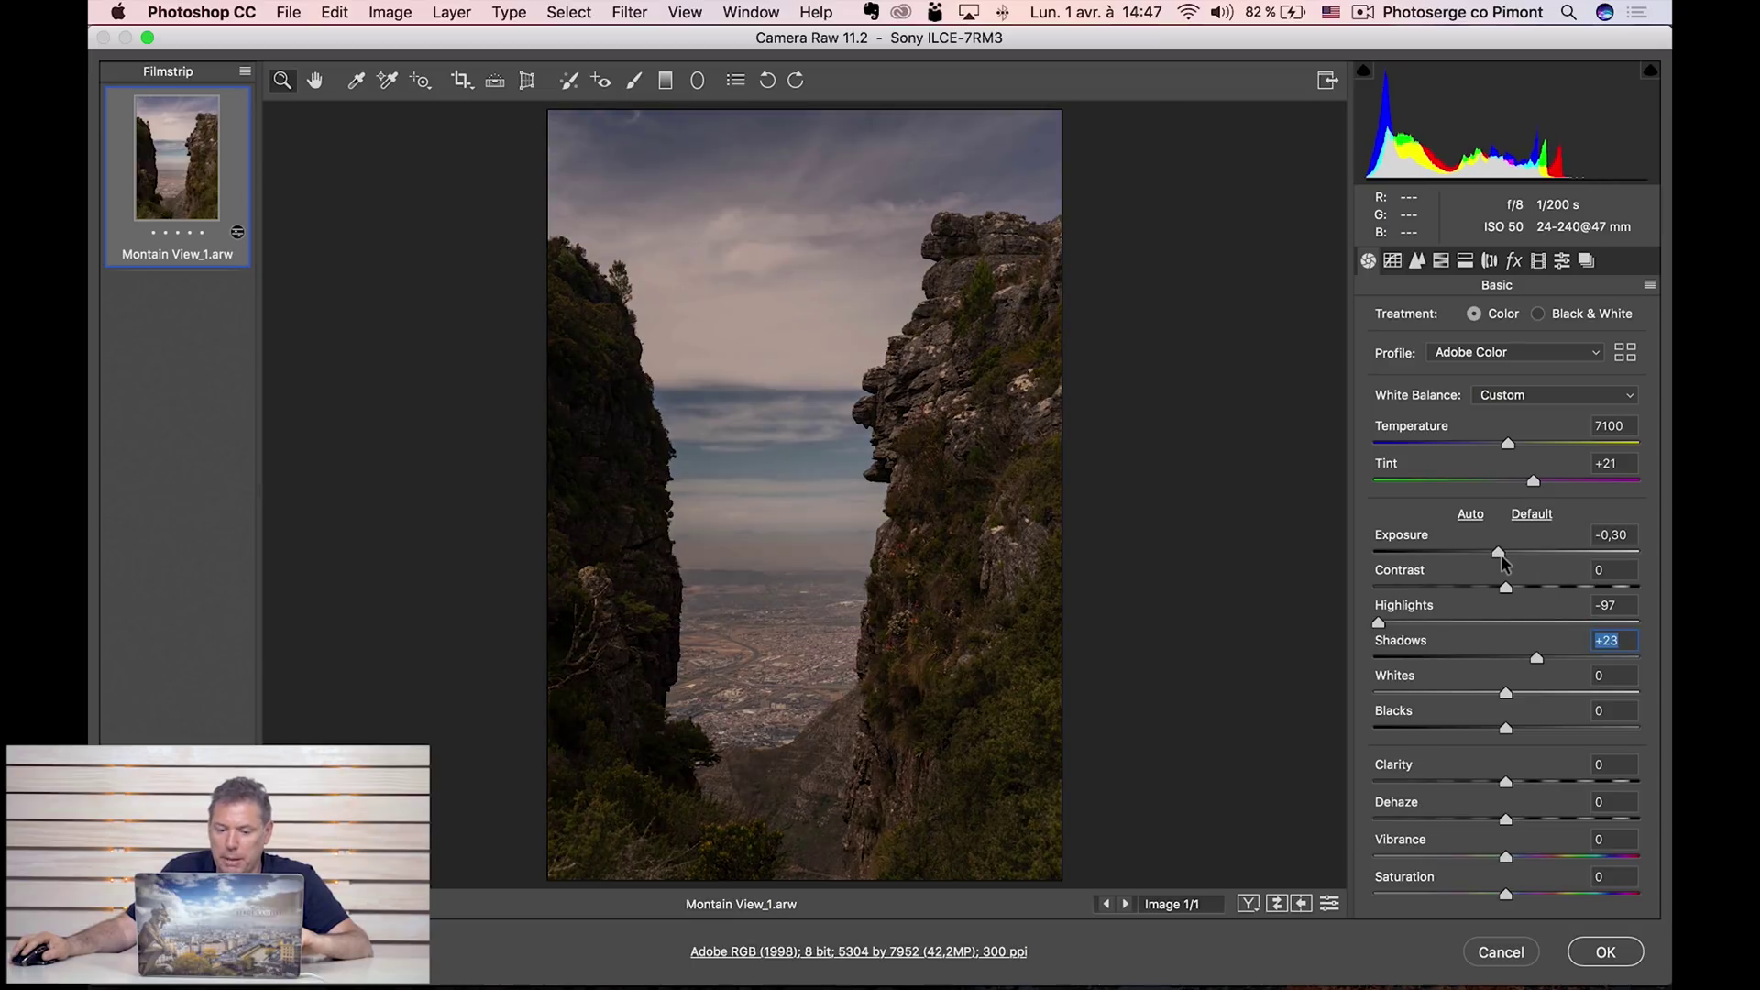
pyautogui.click(1534, 659)
pyautogui.click(1605, 952)
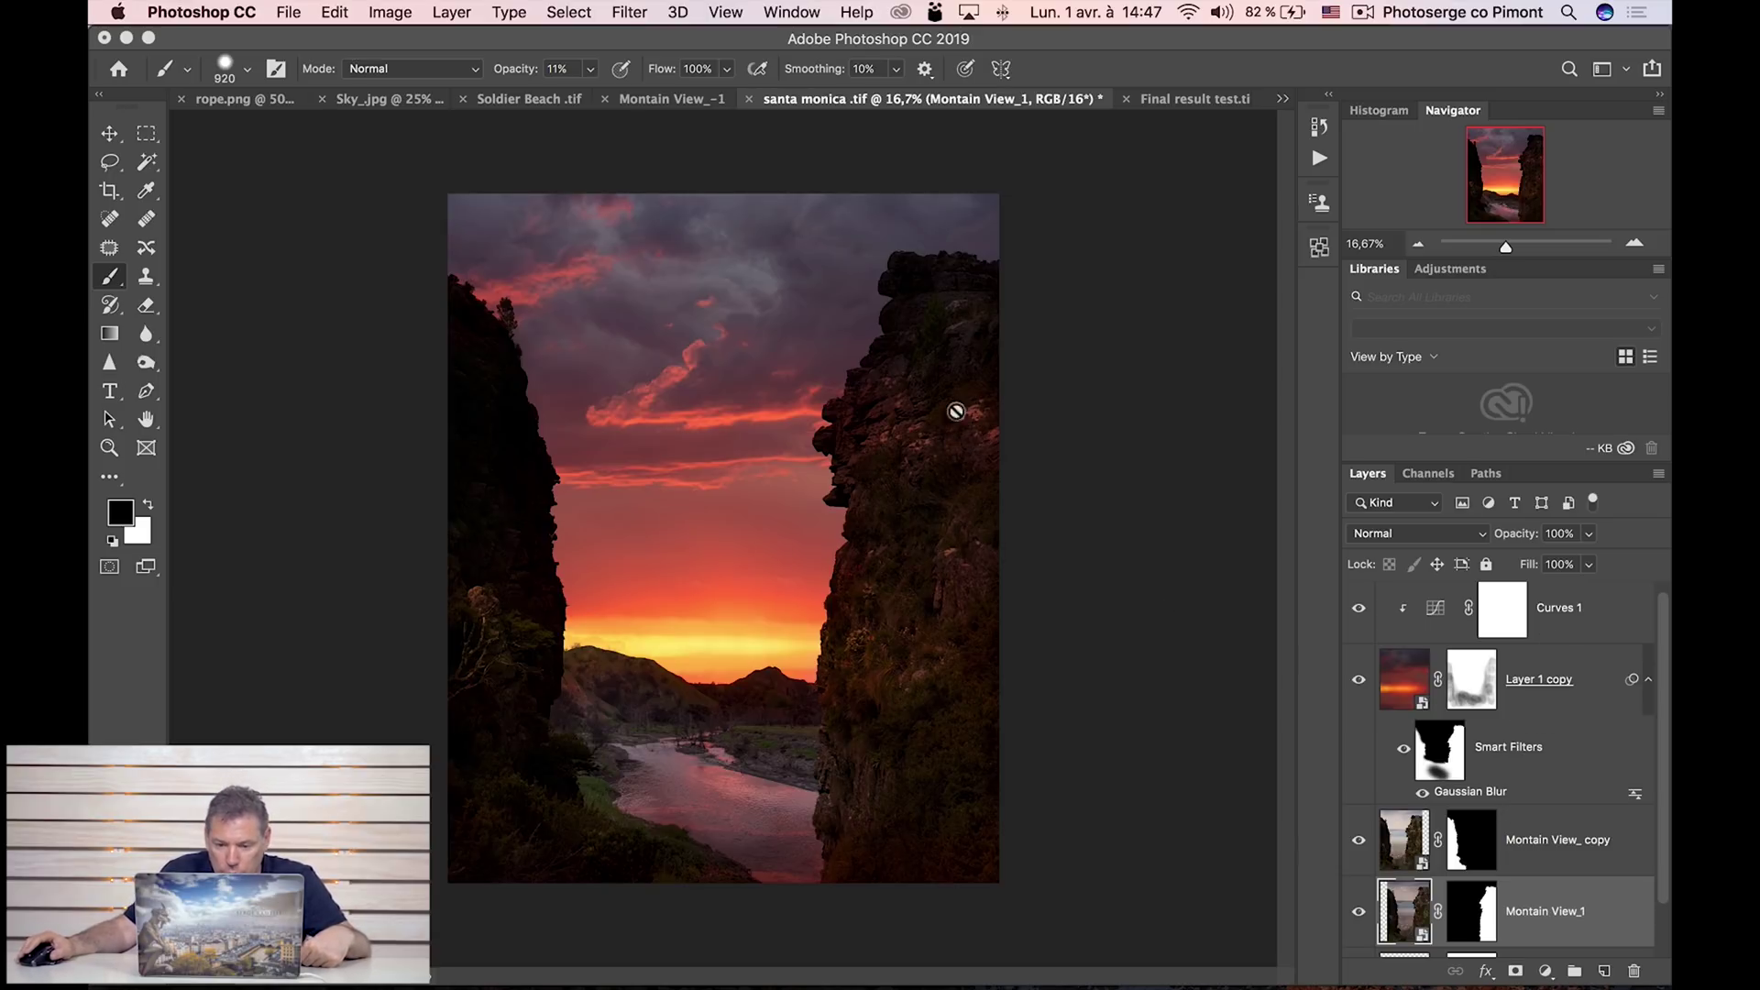
# Create a new layer named Burn directly above the right cliff layer Montain View_1.
pyautogui.click(1561, 829)
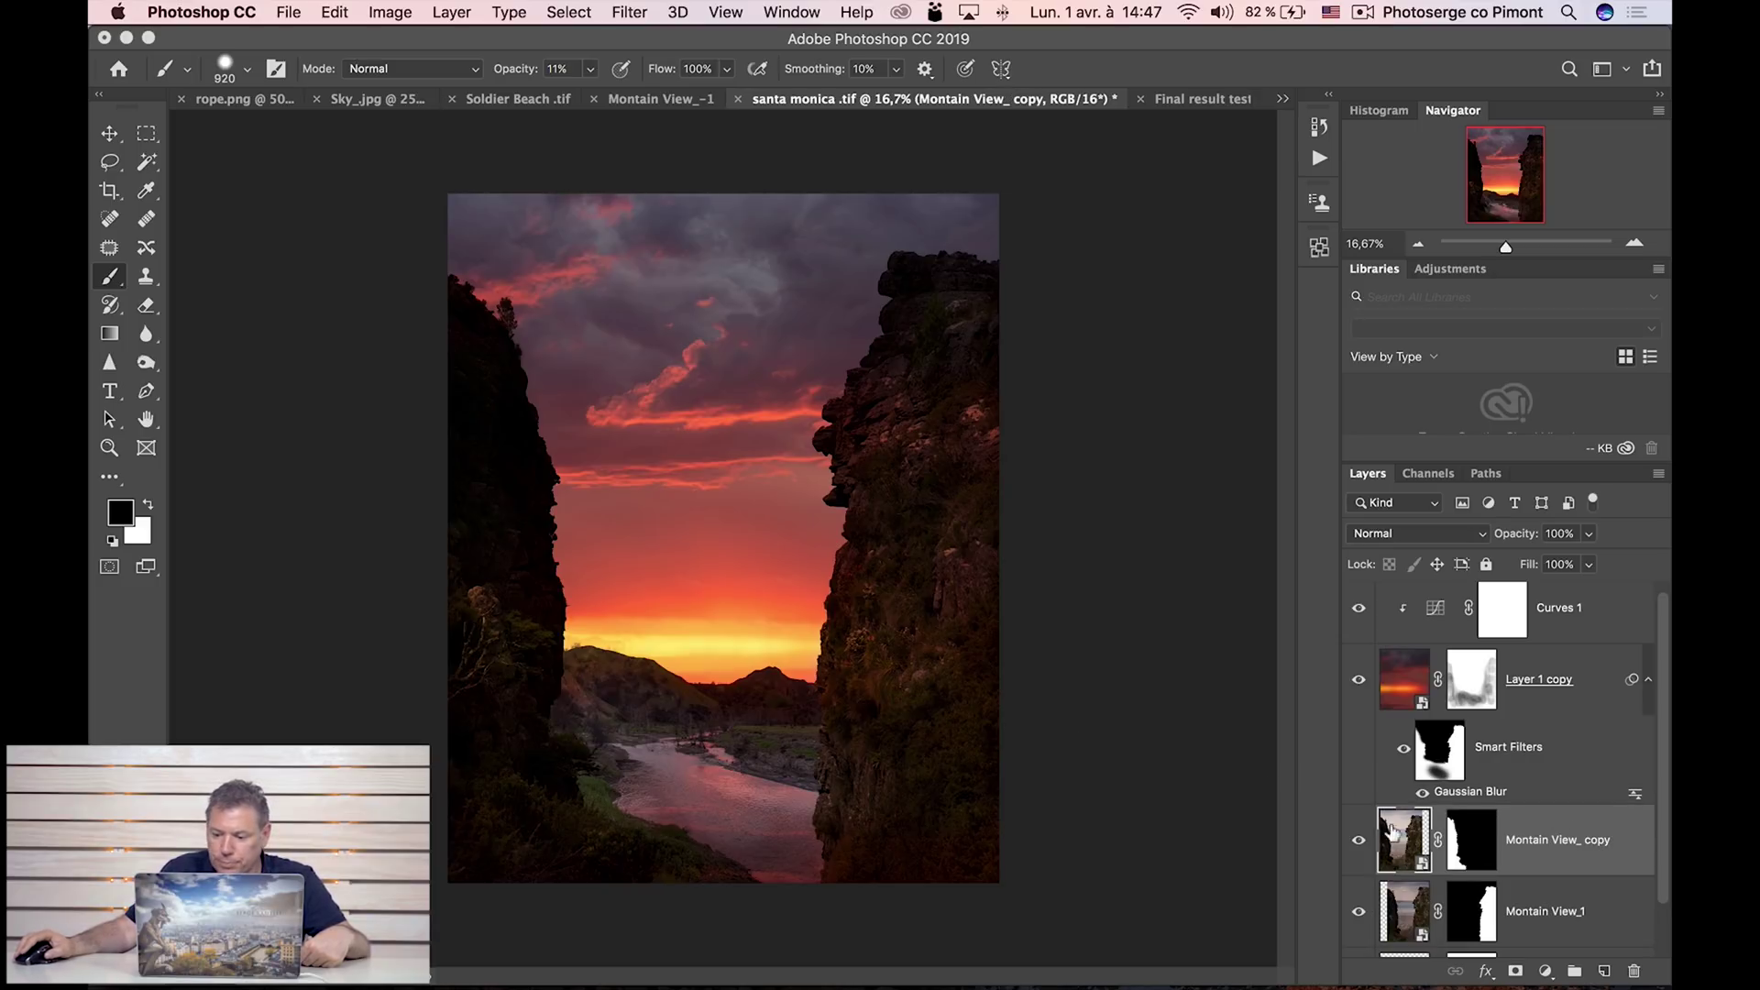
pyautogui.click(1611, 905)
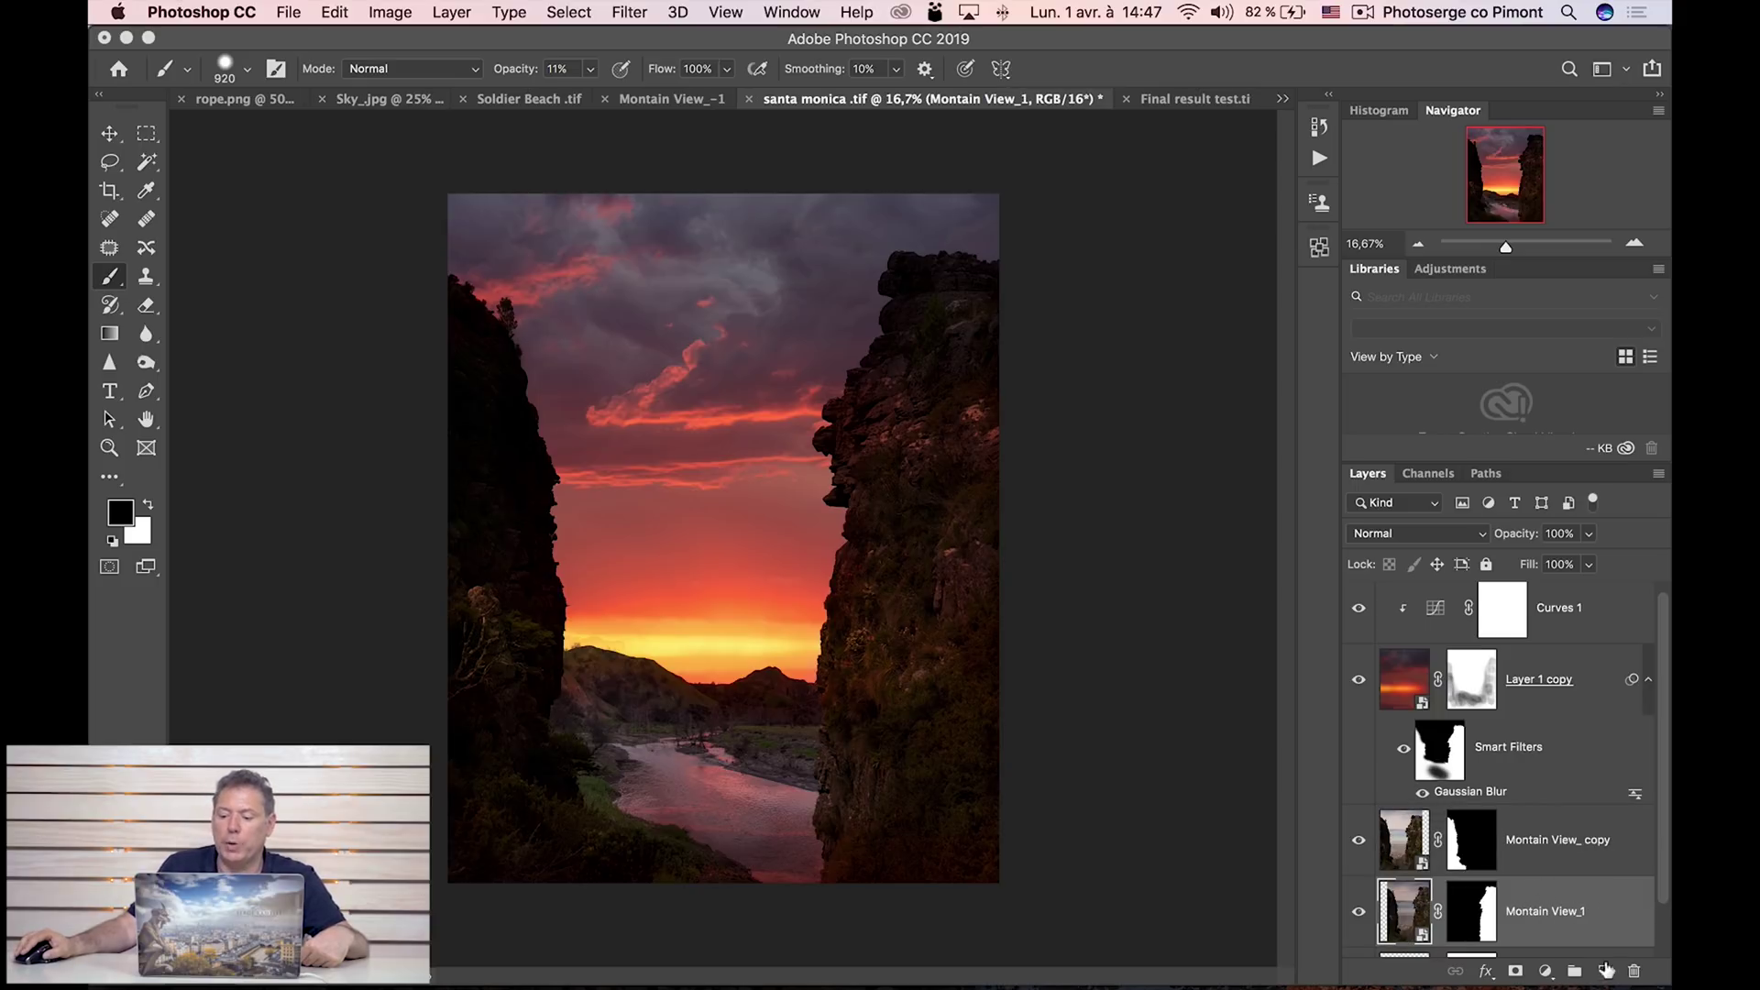
pyautogui.click(1605, 971)
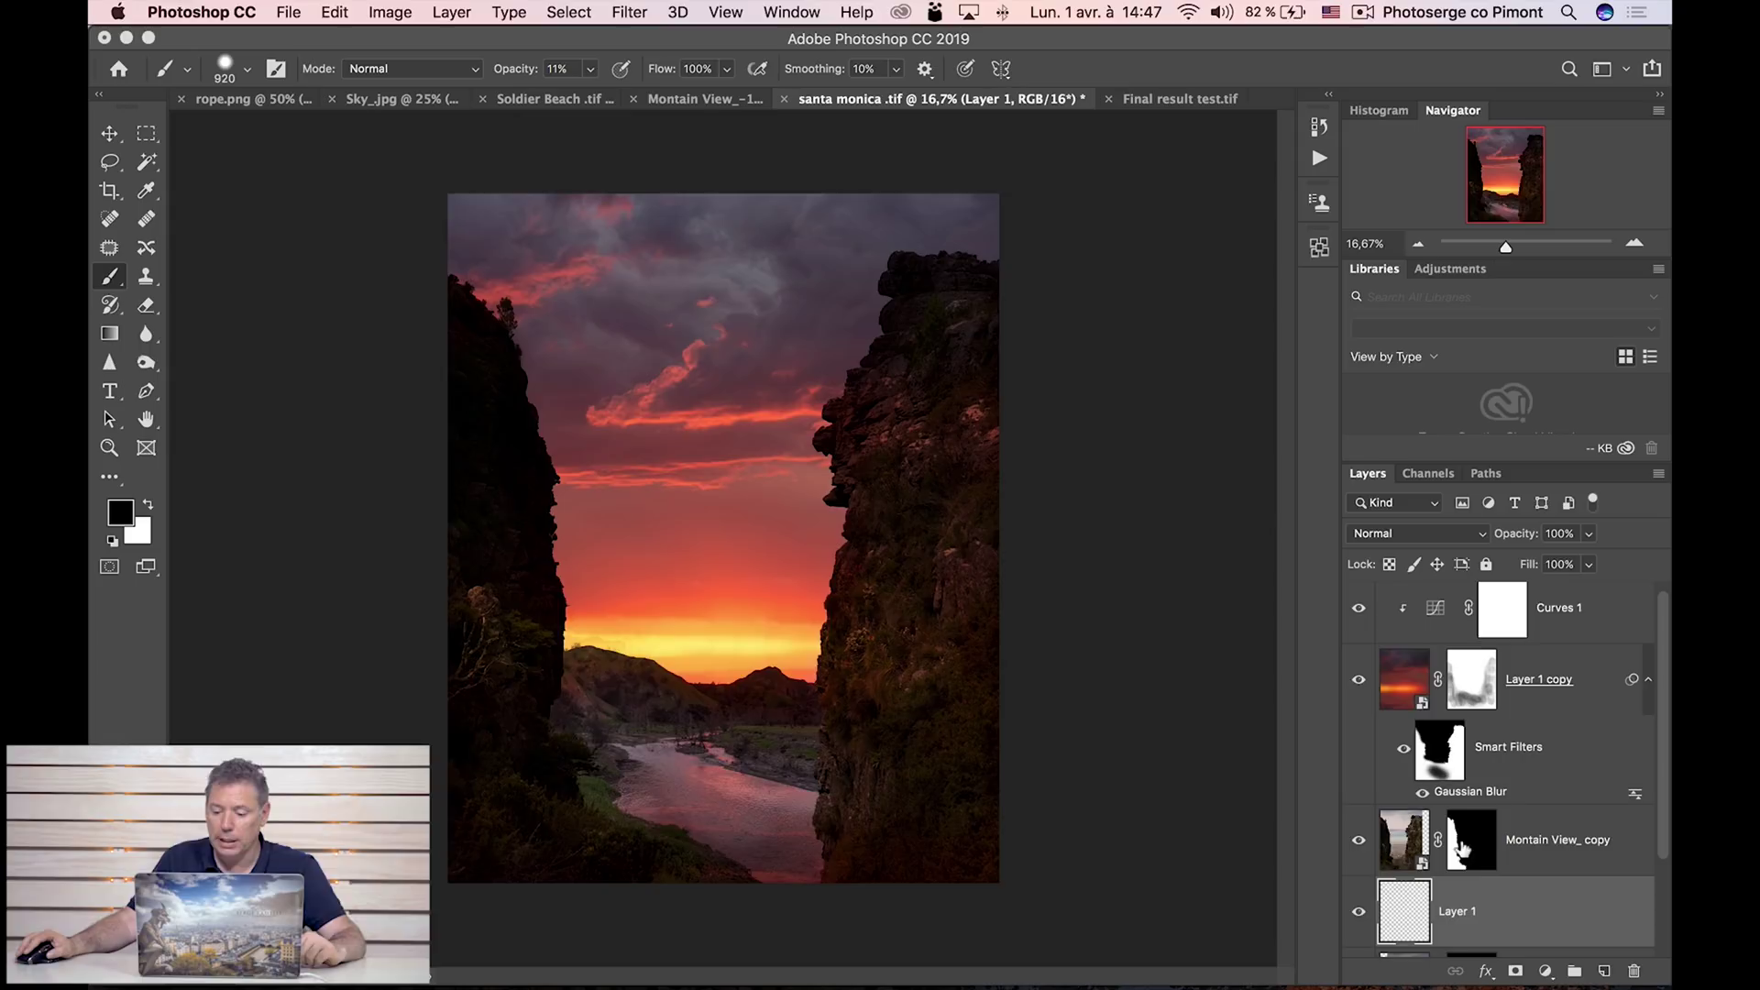
pyautogui.doubleClick(1457, 913)
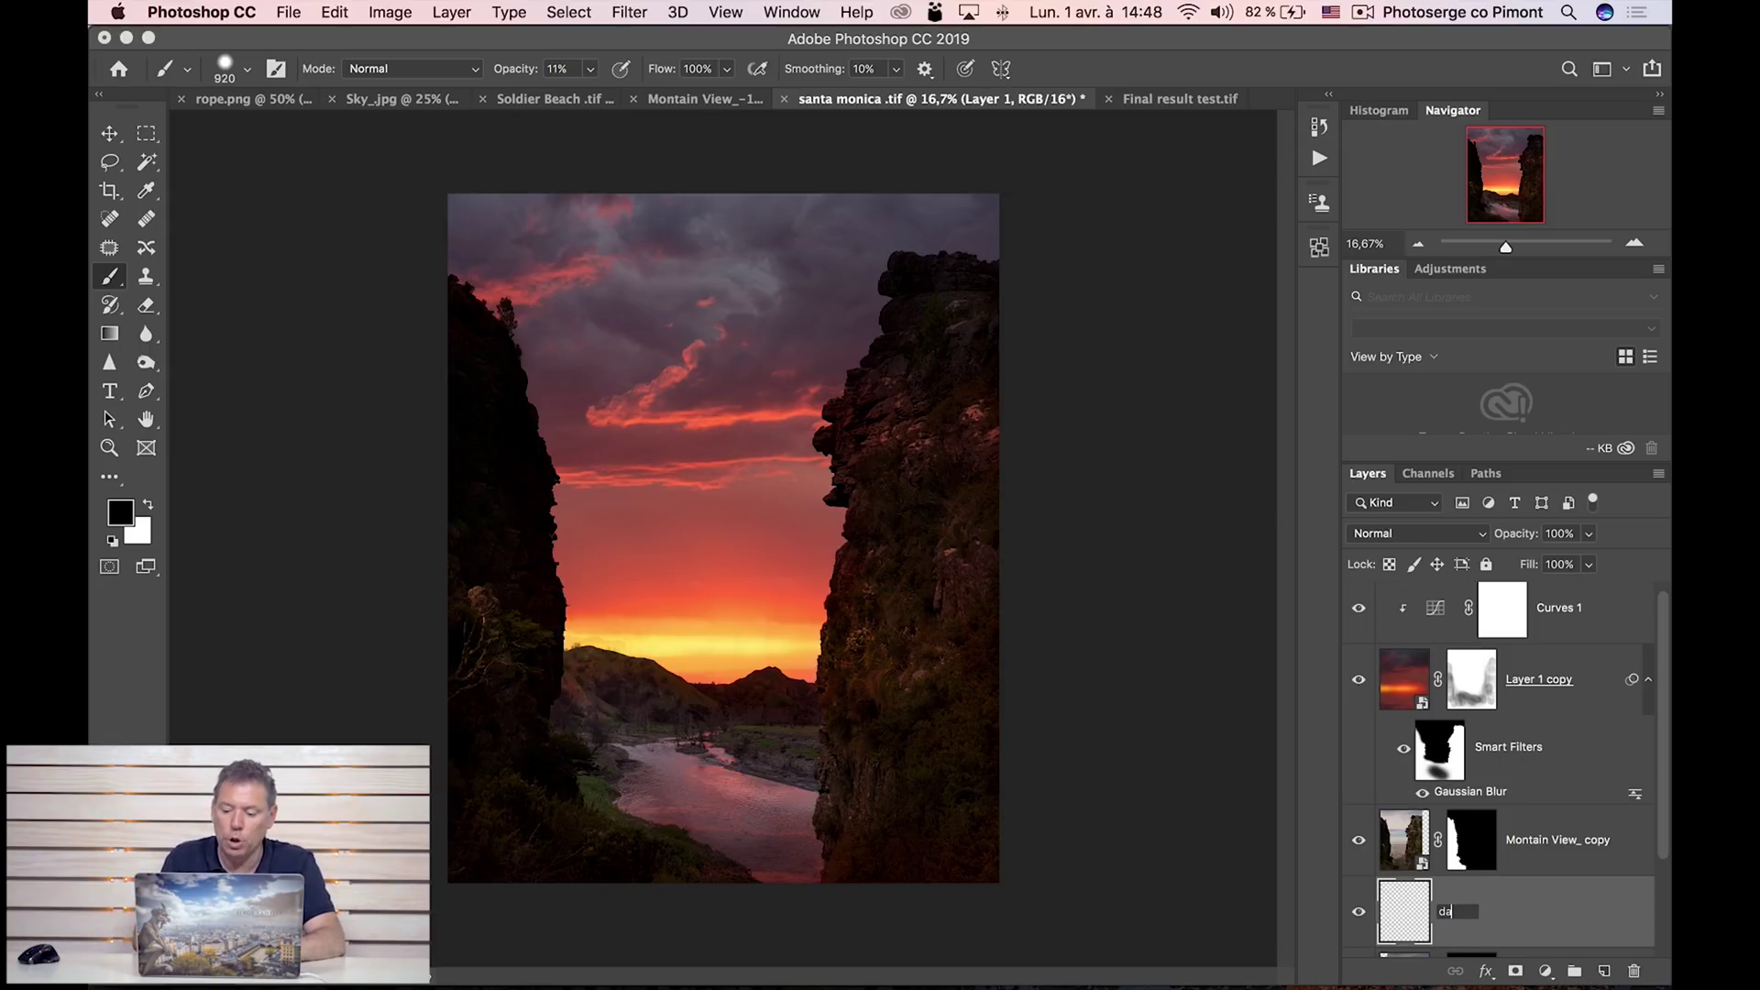
pyautogui.press('Return')
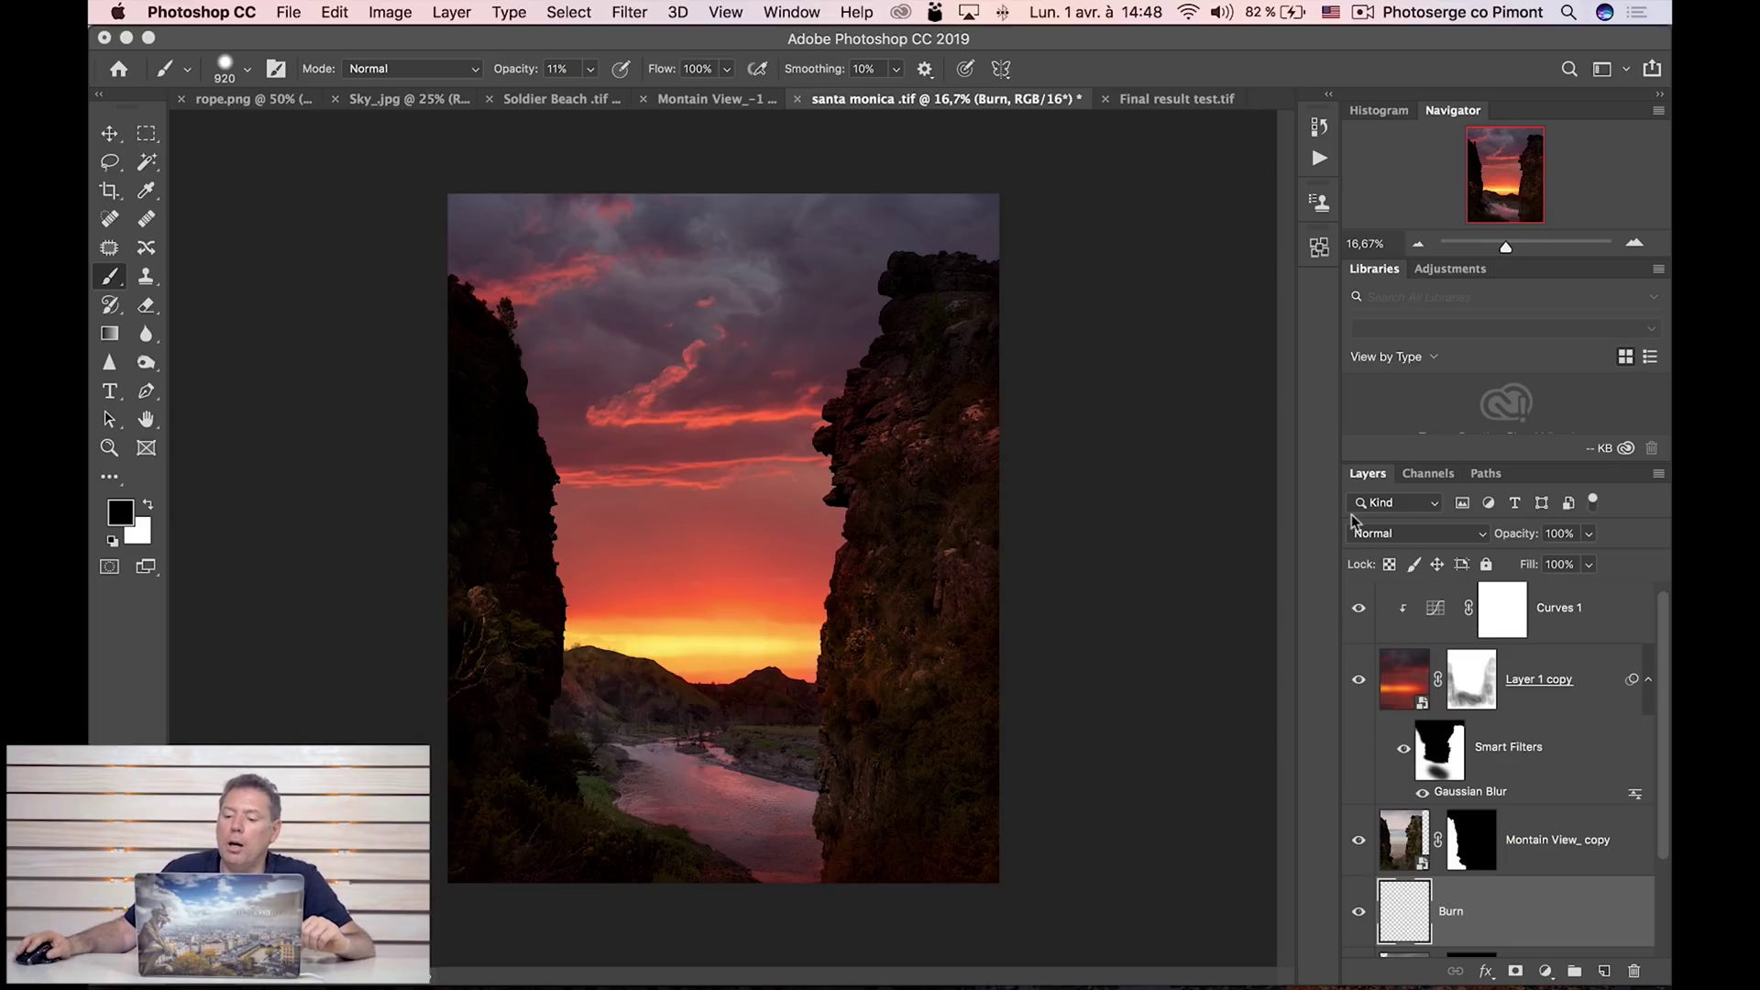
# Set the Burn layer to Overlay and paint the right cliff darker with a black Brush at 24% opacity.
pyautogui.click(1401, 534)
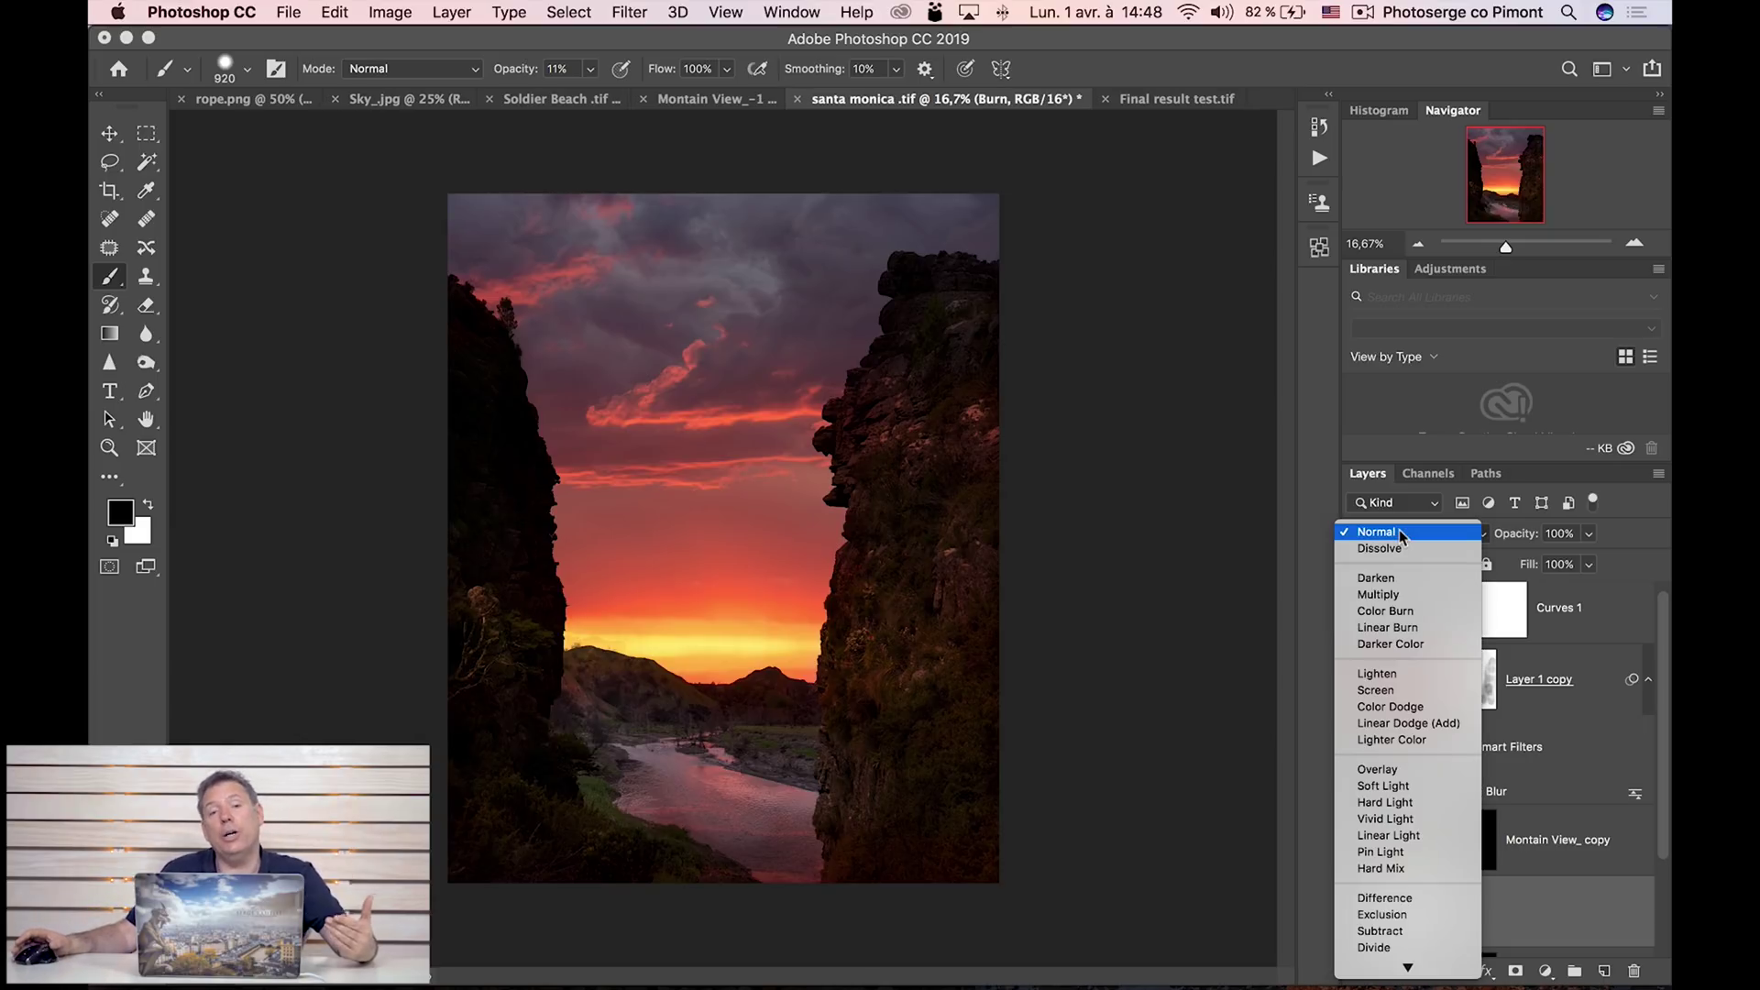
pyautogui.click(1399, 769)
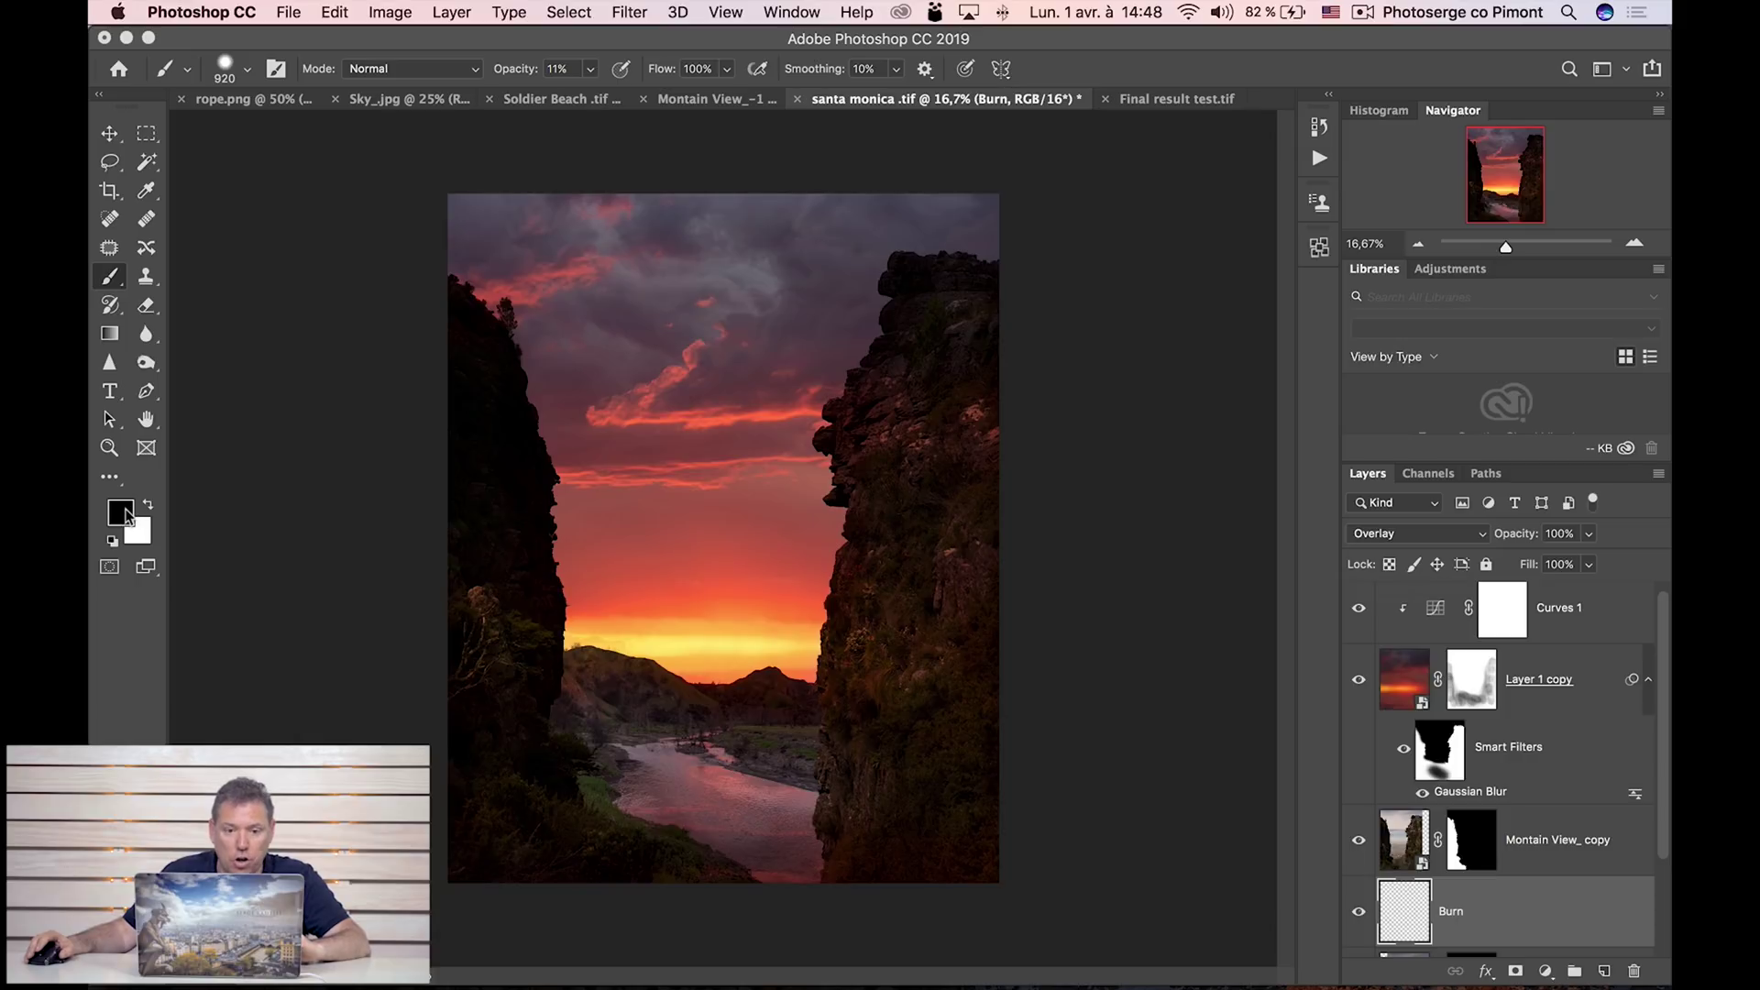
pyautogui.moveTo(518, 72); pyautogui.dragTo(537, 78)
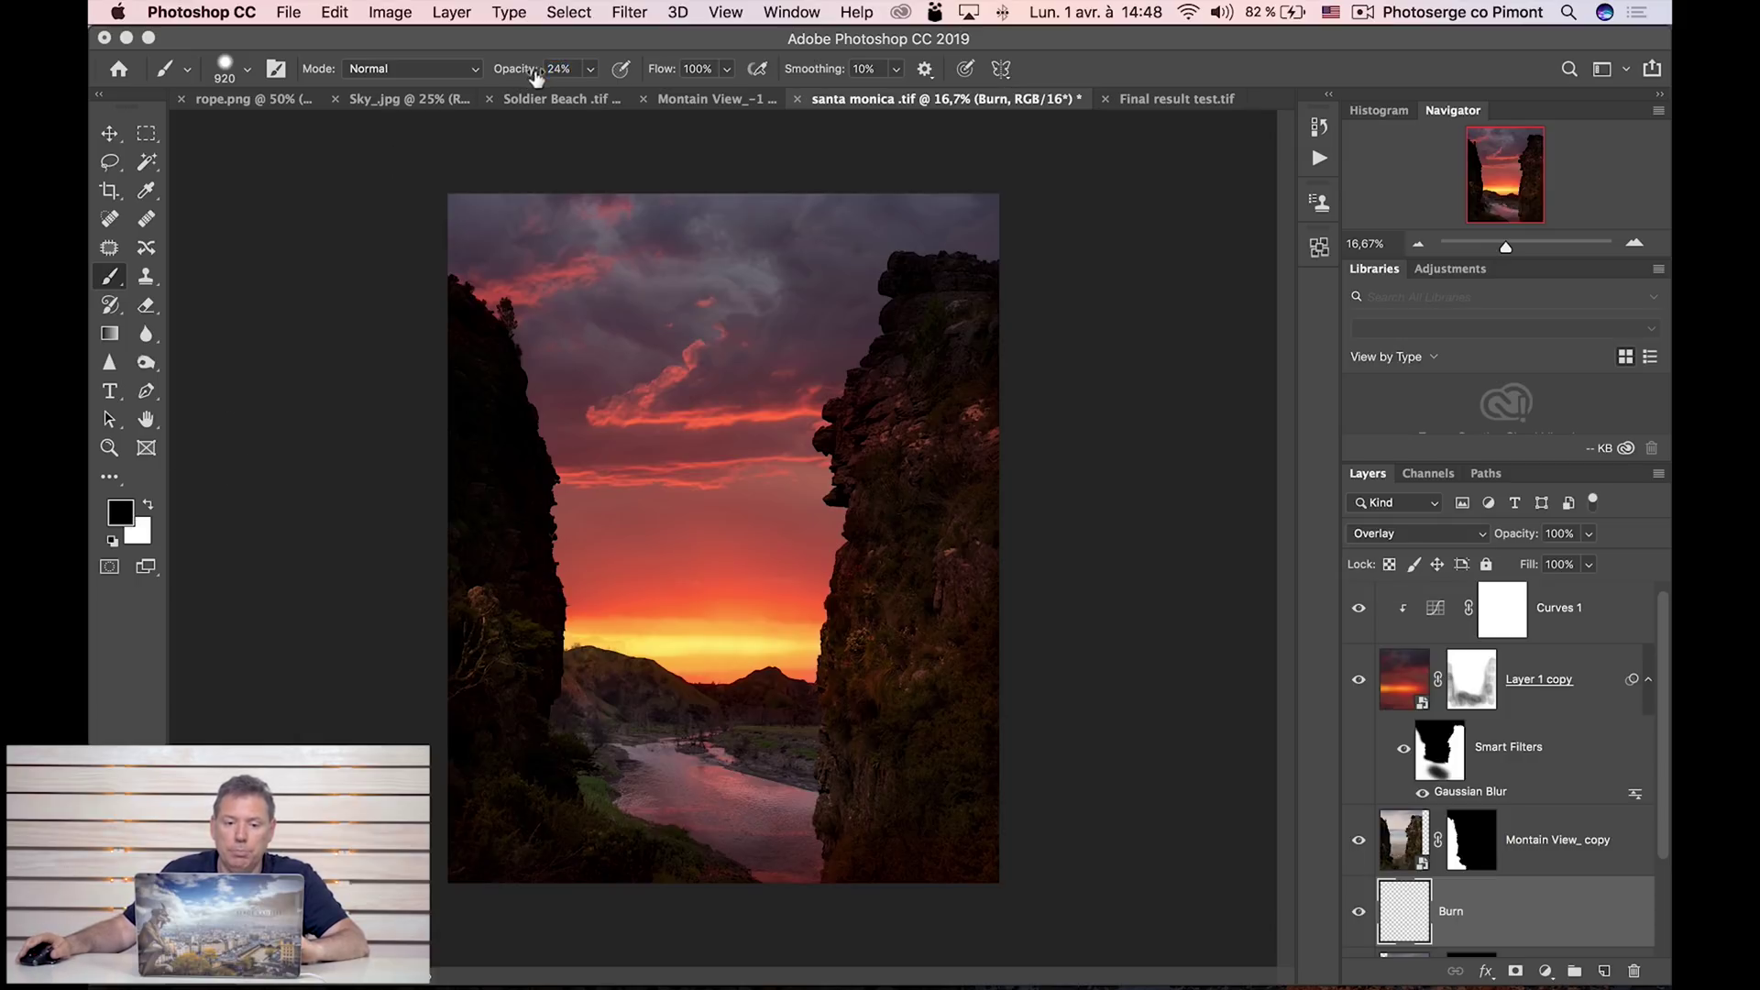
pyautogui.moveTo(937, 412)
pyautogui.mouseDown()
pyautogui.moveTo(925, 451)
pyautogui.moveTo(913, 415)
pyautogui.moveTo(895, 452)
pyautogui.moveTo(901, 683)
pyautogui.moveTo(921, 717)
pyautogui.moveTo(959, 498)
pyautogui.moveTo(909, 712)
pyautogui.moveTo(953, 357)
pyautogui.moveTo(990, 495)
pyautogui.moveTo(972, 334)
pyautogui.moveTo(970, 740)
pyautogui.moveTo(955, 647)
pyautogui.moveTo(903, 816)
pyautogui.moveTo(990, 385)
pyautogui.moveTo(974, 455)
pyautogui.moveTo(969, 427)
pyautogui.moveTo(909, 426)
pyautogui.mouseUp()
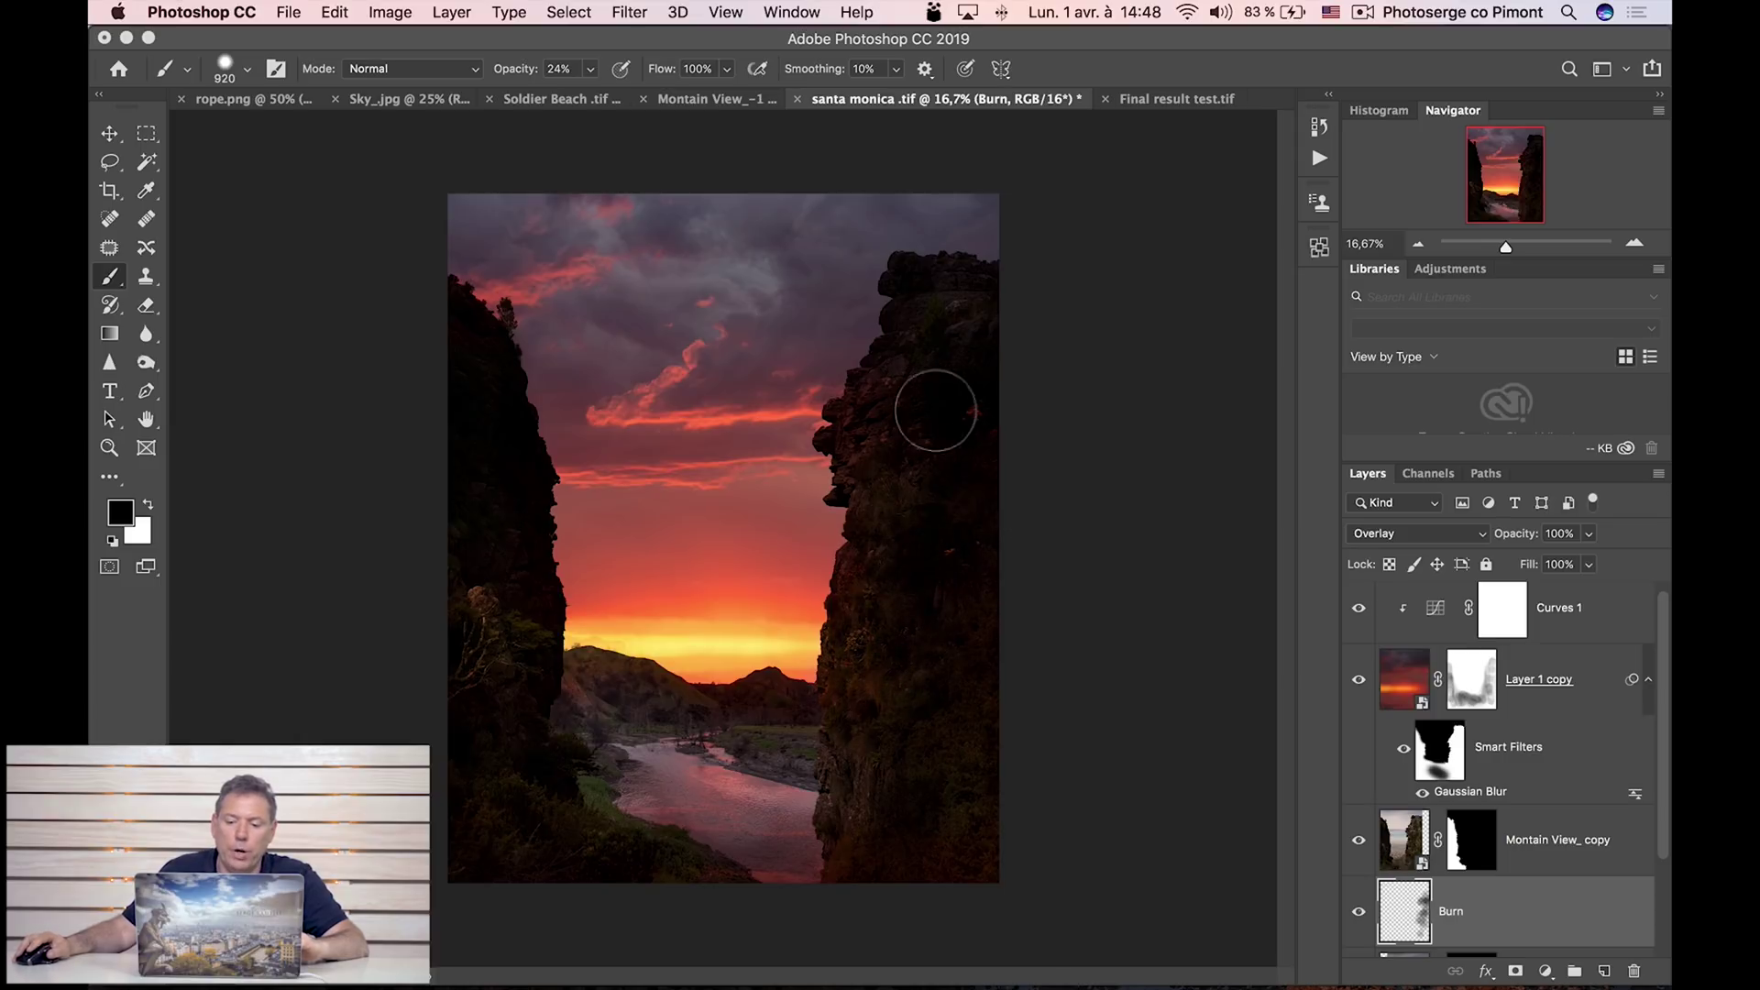
# Add an Overlay layer above Montain View_ copy and paint black on it to darken the left cliff.
pyautogui.click(1611, 840)
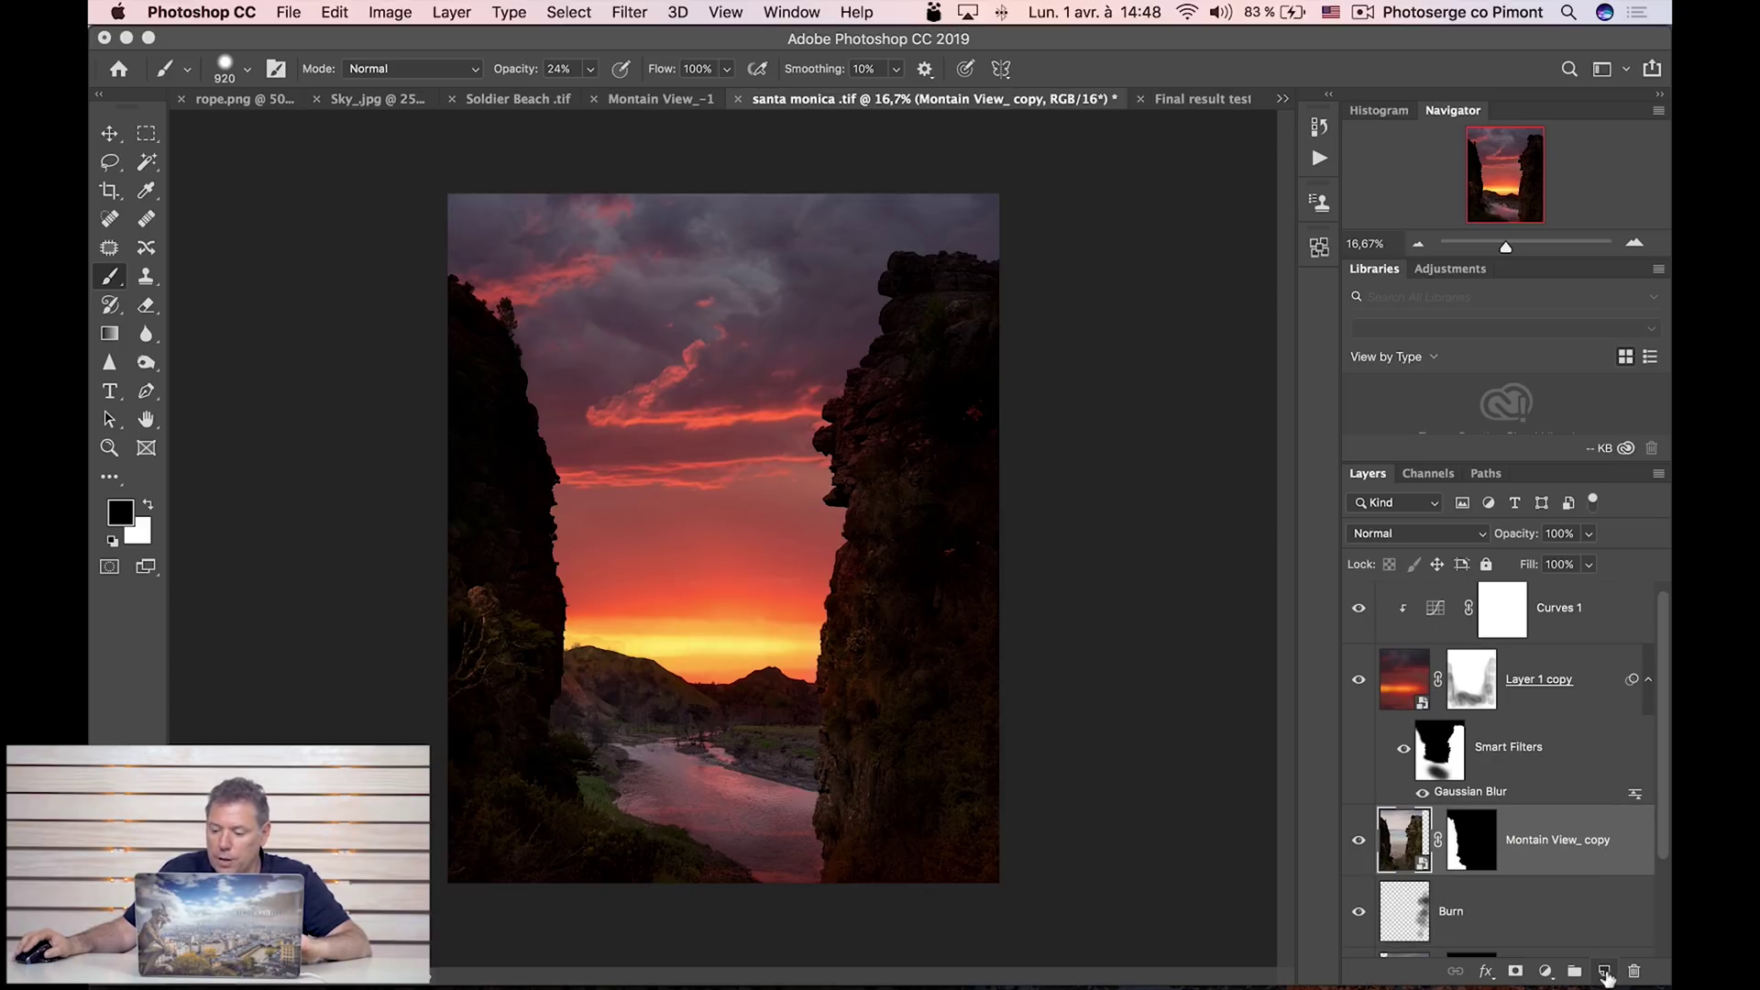
pyautogui.click(1604, 972)
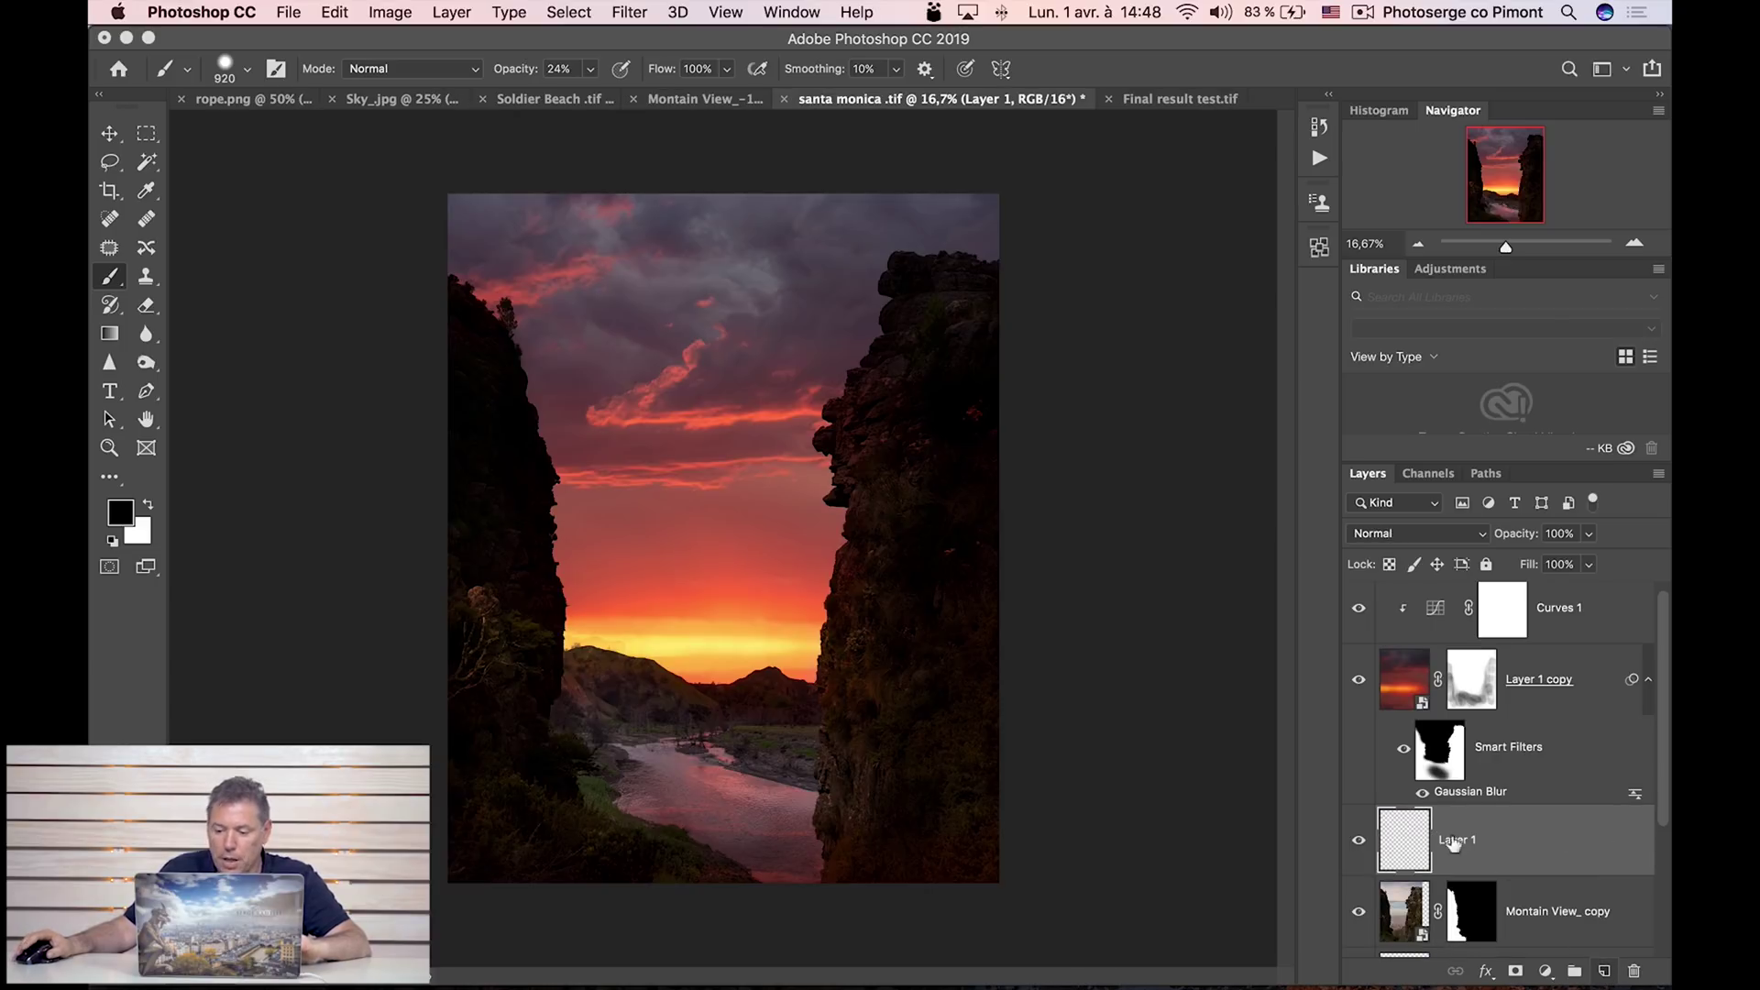
pyautogui.click(1442, 539)
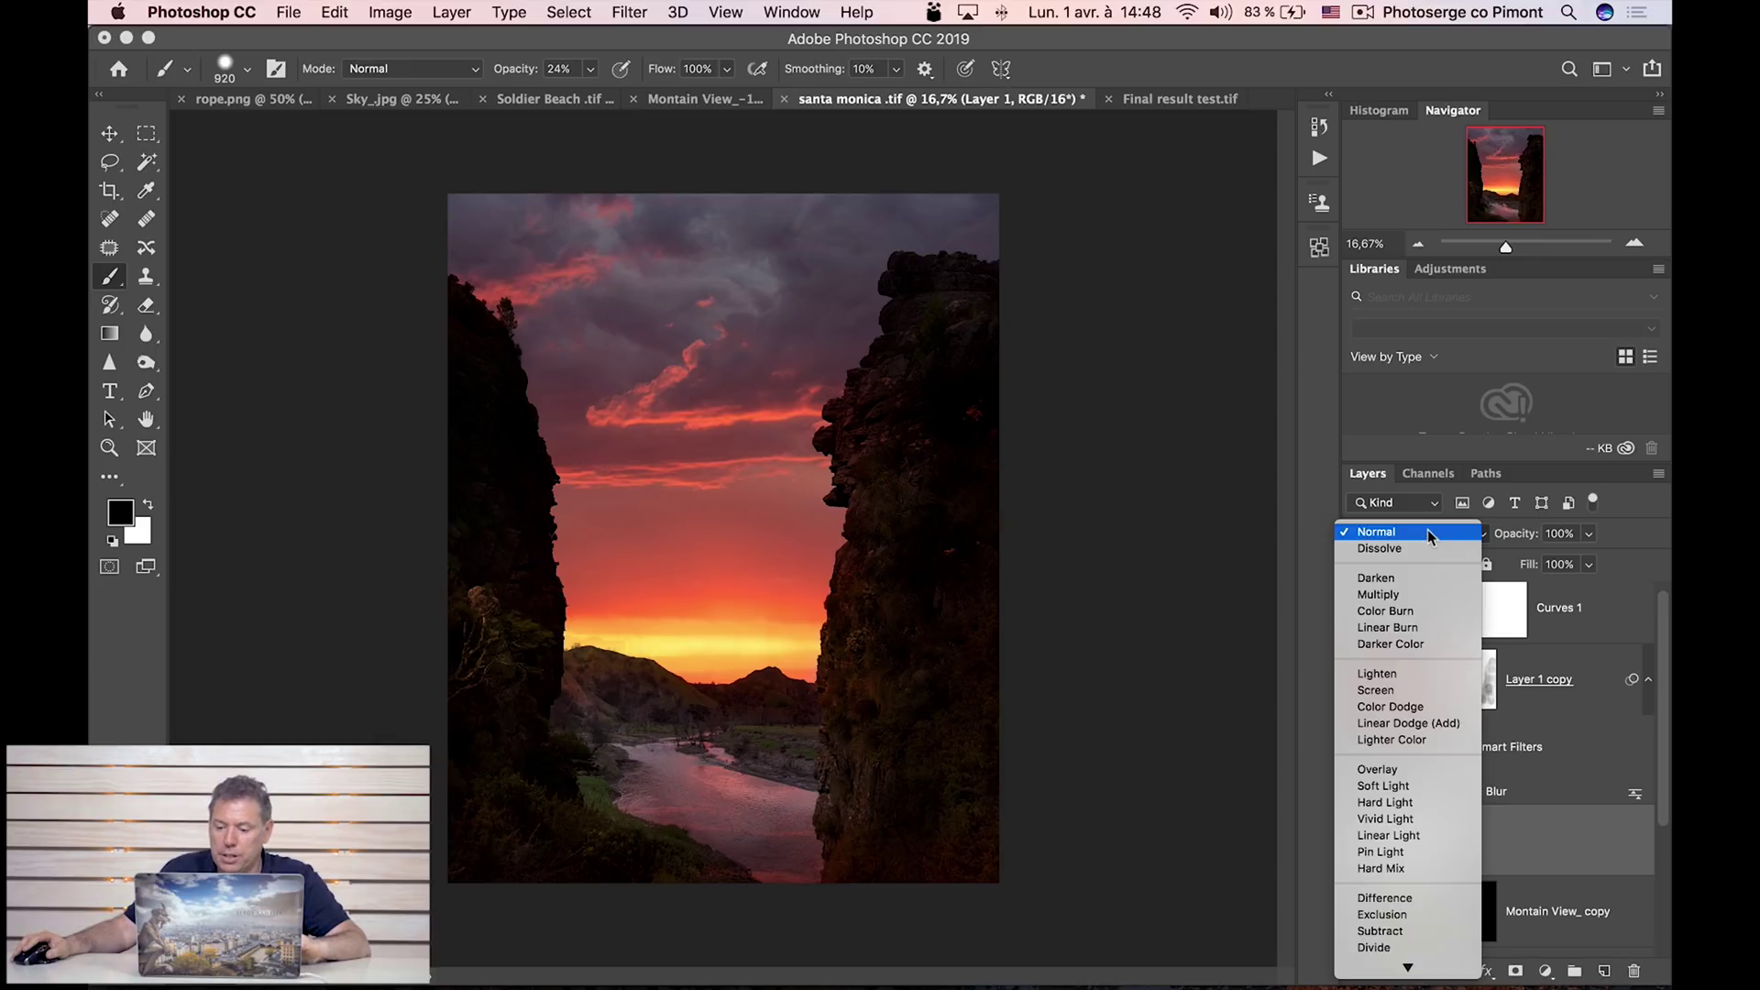
pyautogui.click(1422, 779)
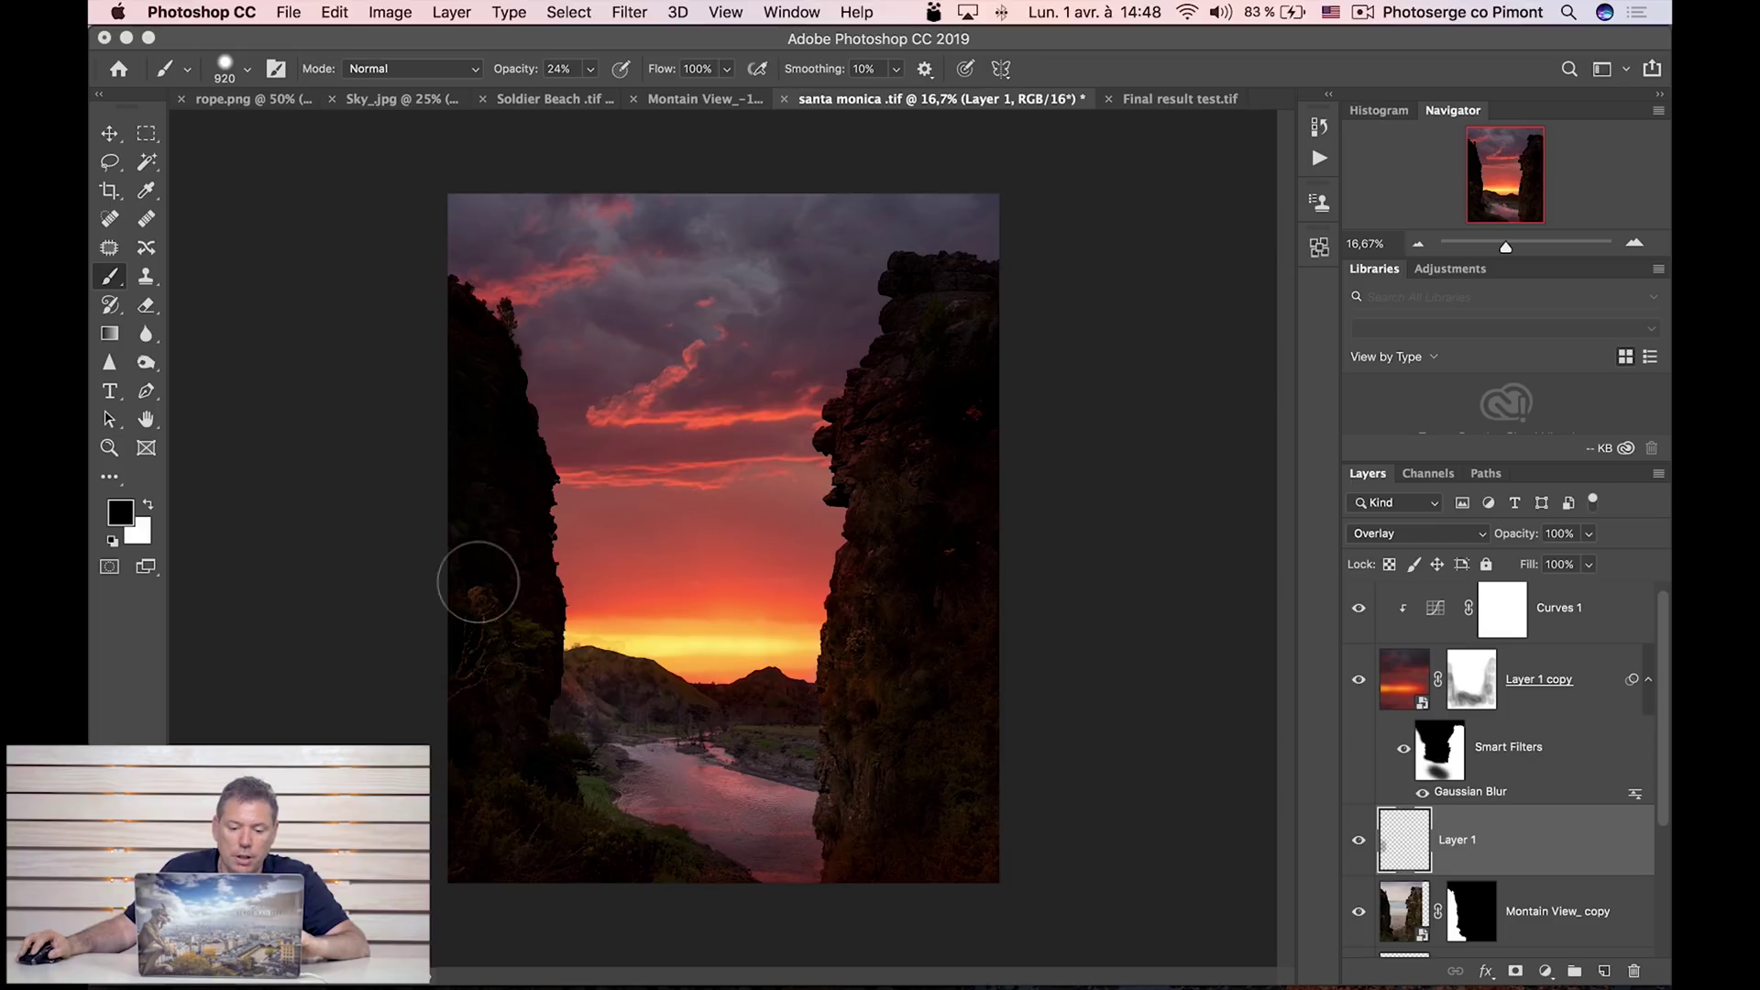
pyautogui.moveTo(479, 592)
pyautogui.mouseDown()
pyautogui.moveTo(497, 639)
pyautogui.moveTo(475, 592)
pyautogui.mouseUp()
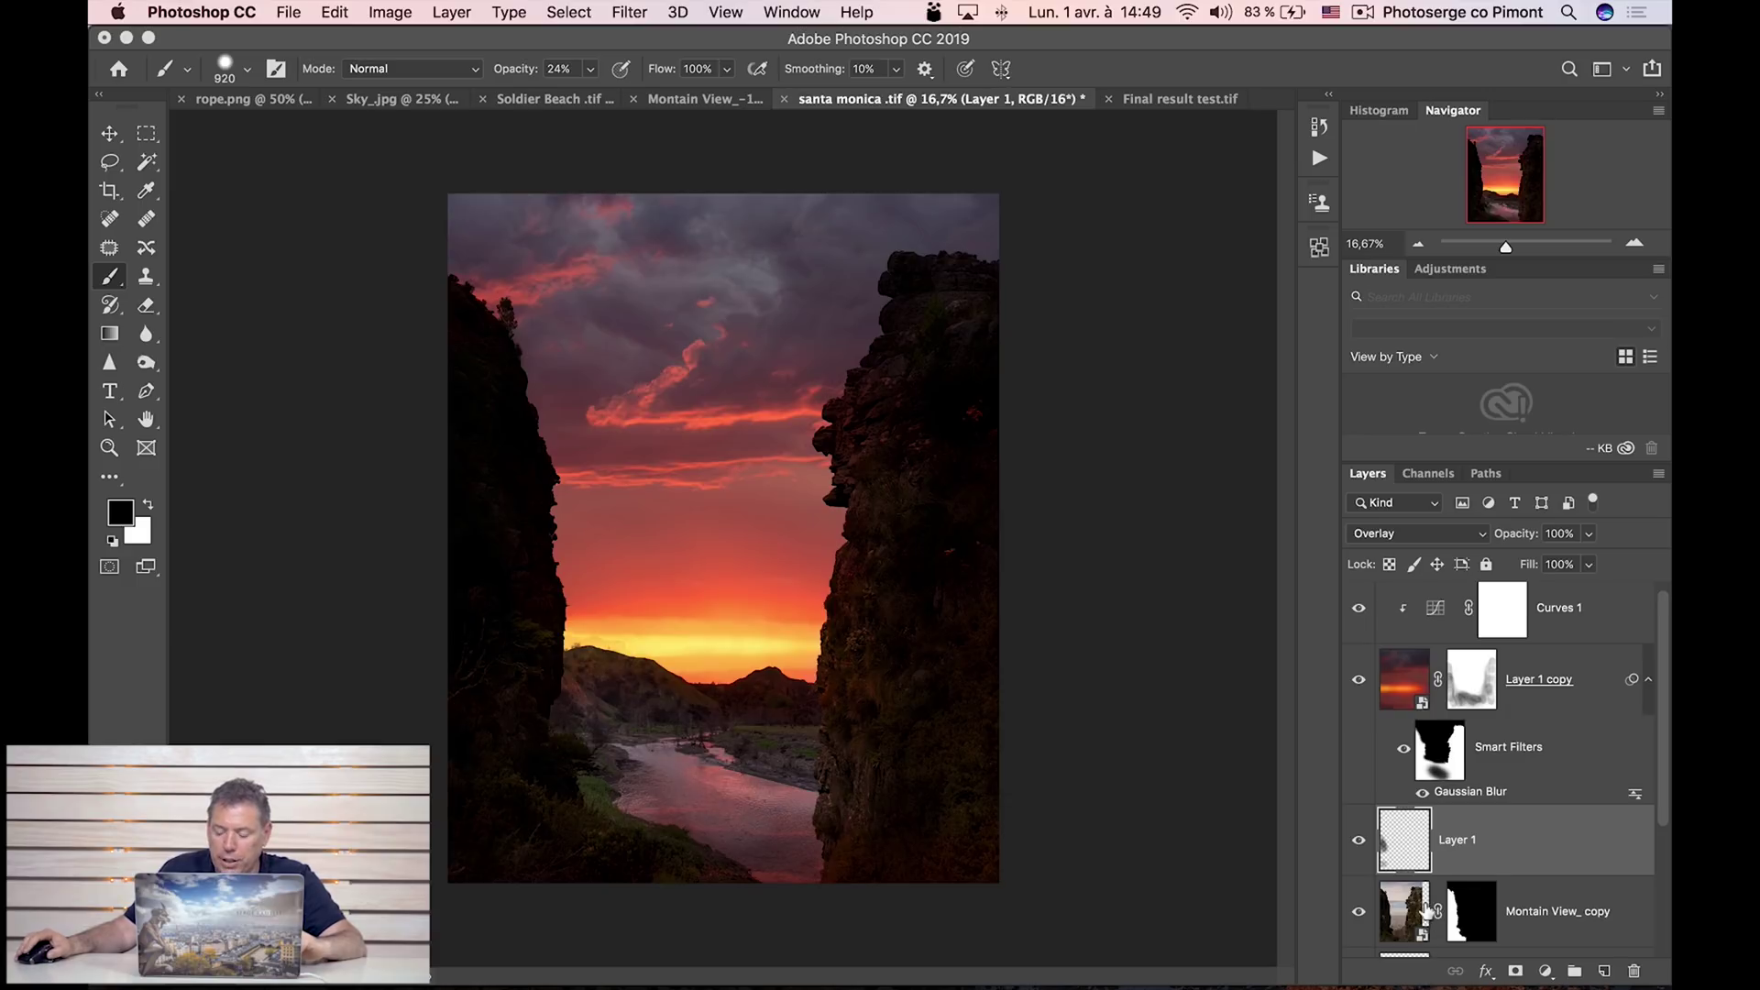
# Darken the river landscape layer untitled-26 in Camera Raw with Whites +29 and Exposure about +0.60.
pyautogui.scroll(-5, 1426, 910)
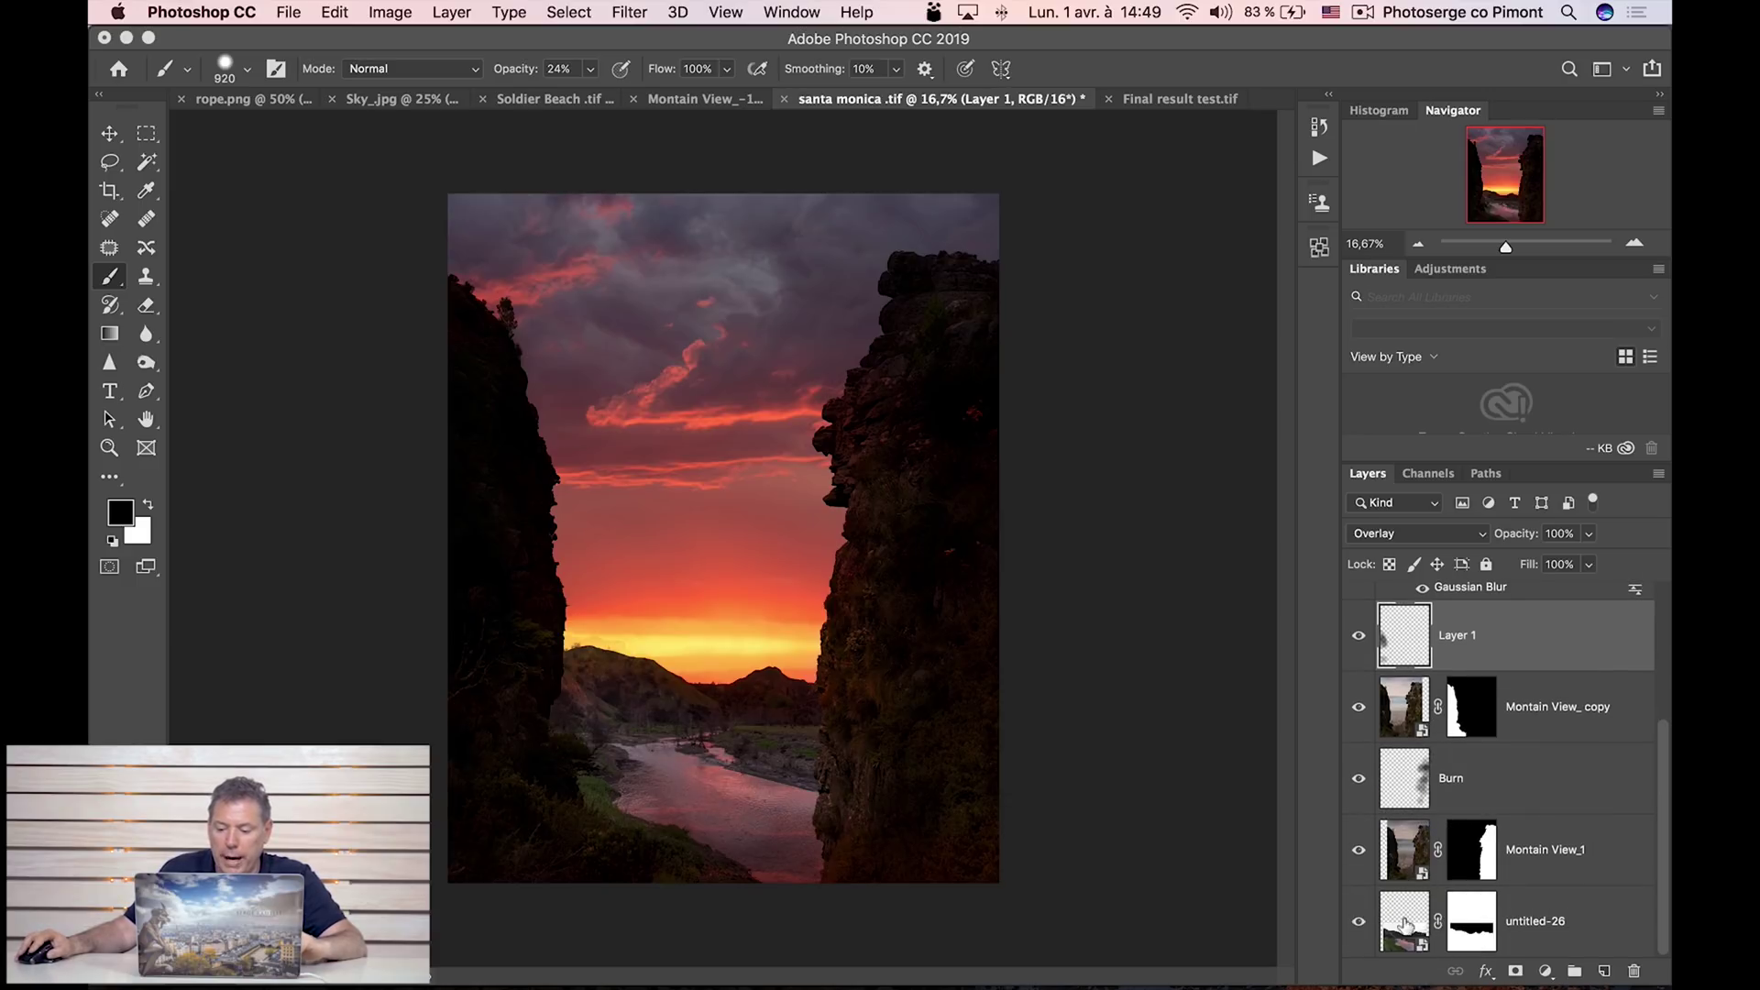
pyautogui.click(1407, 927)
pyautogui.doubleClick(1403, 935)
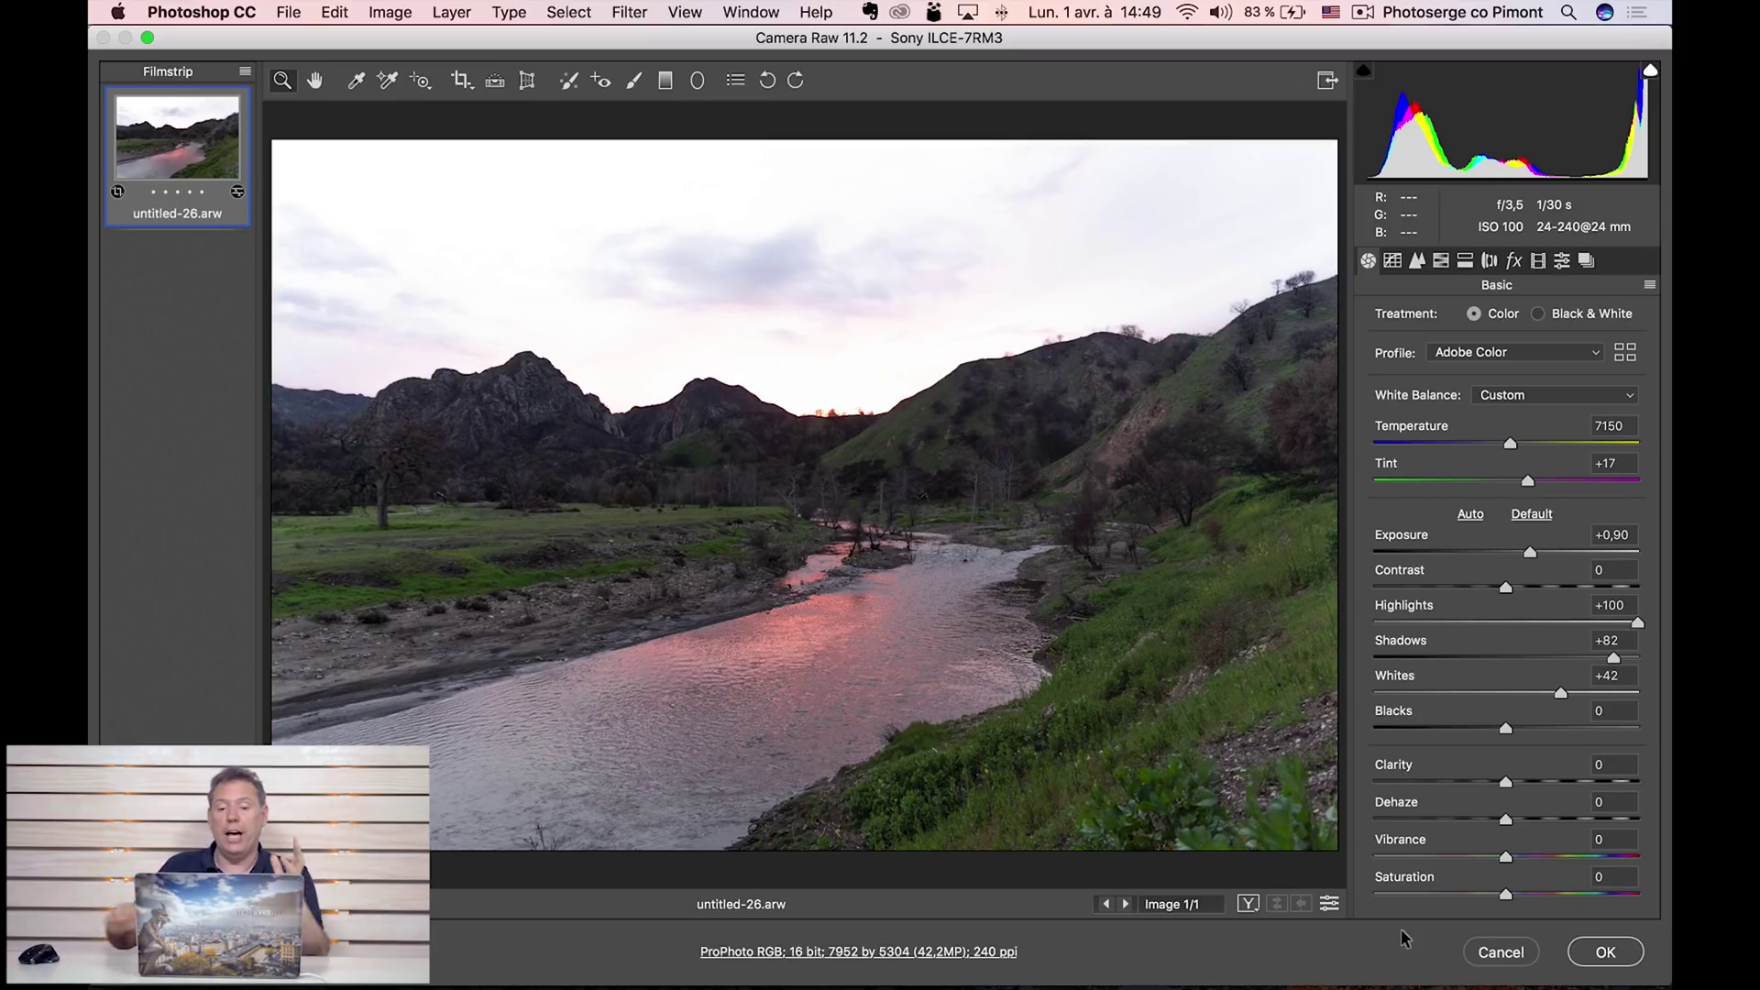
pyautogui.click(1546, 694)
pyautogui.moveTo(1528, 553); pyautogui.dragTo(1520, 555)
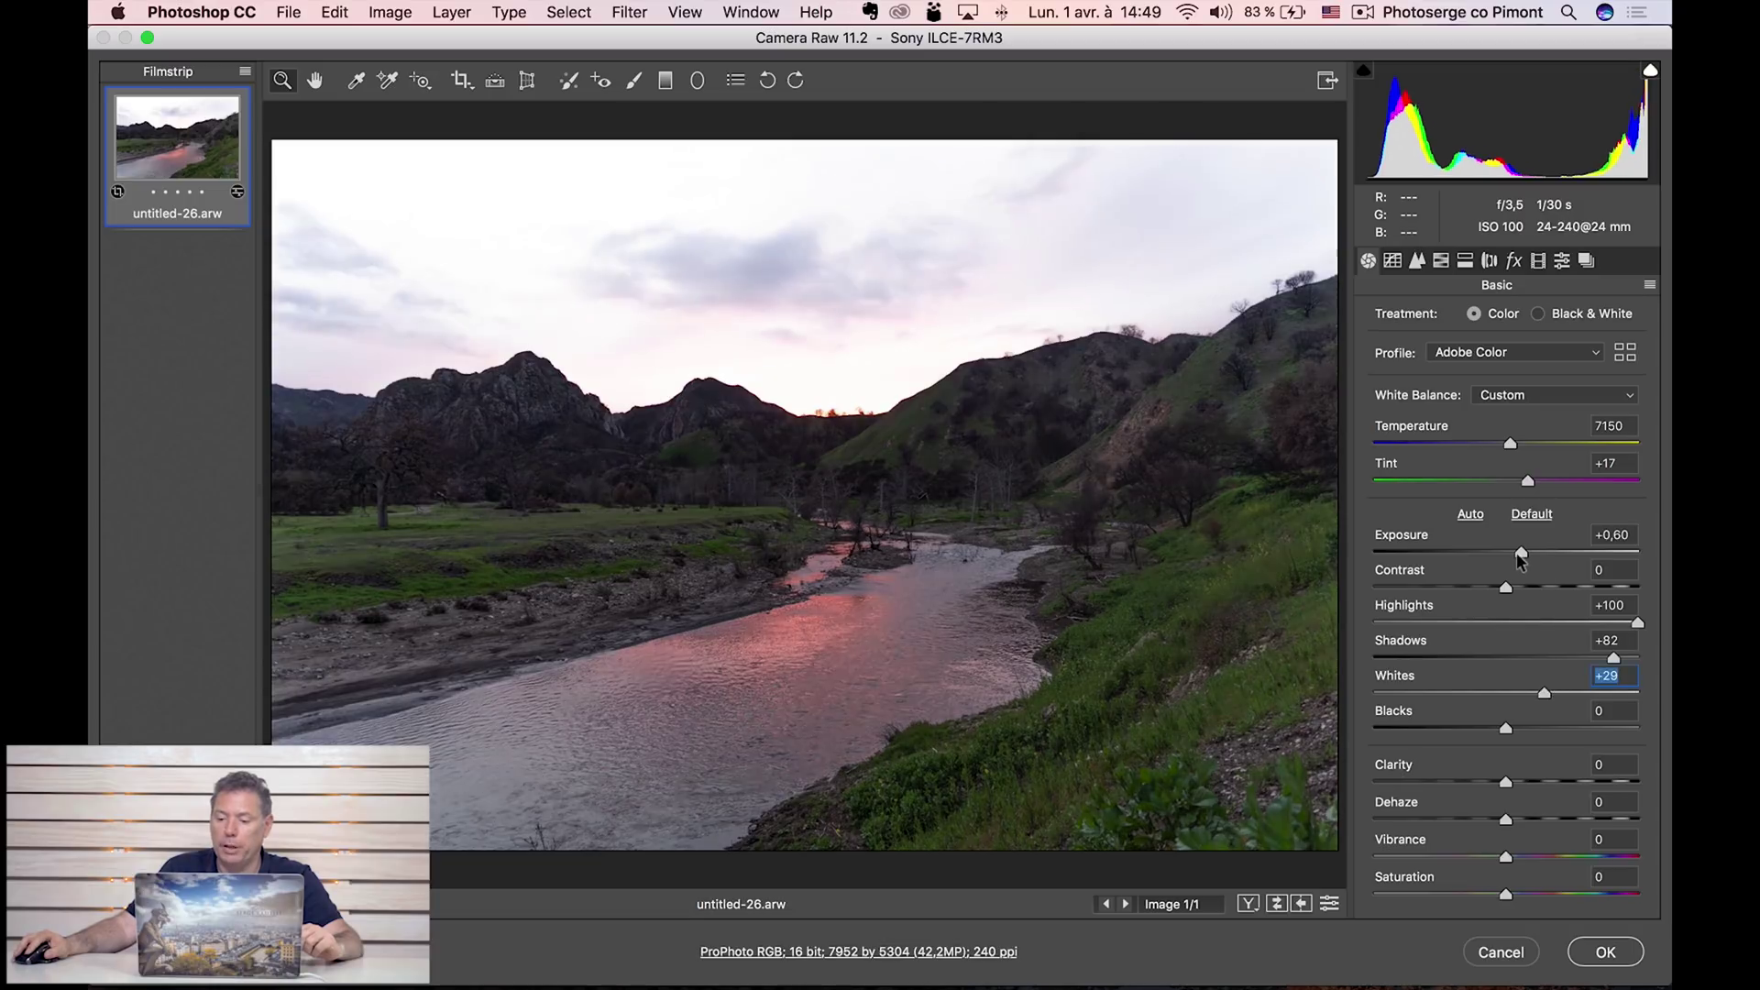
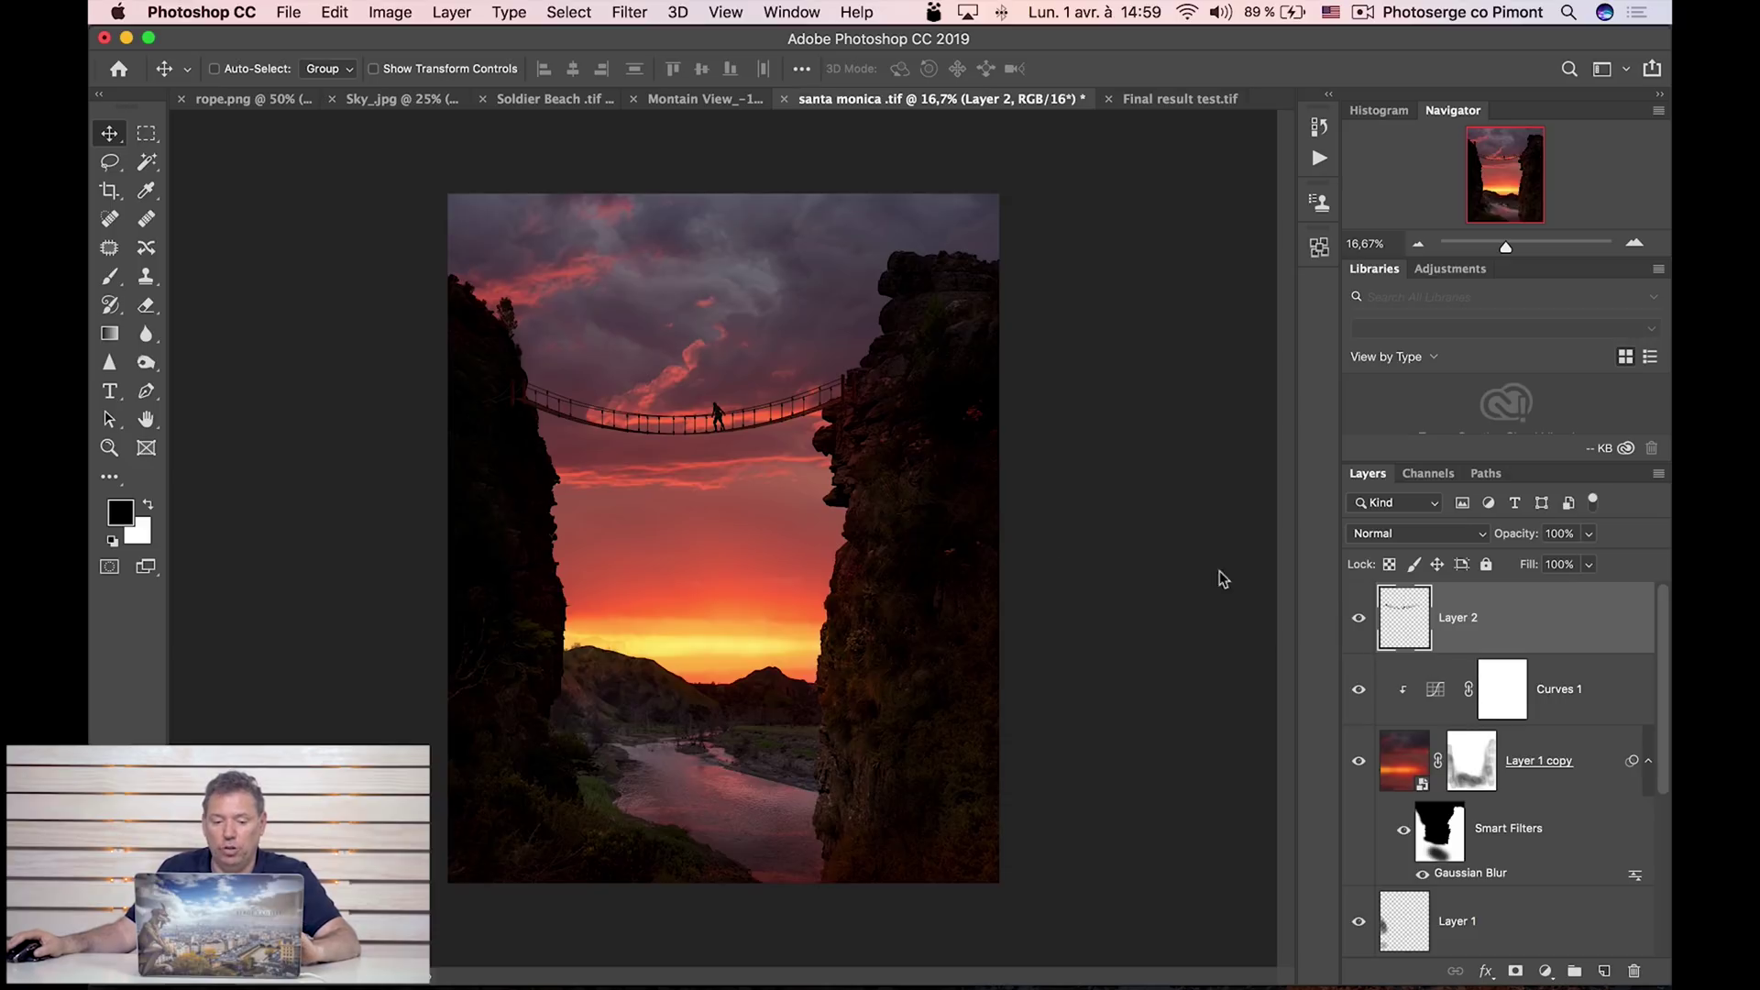
# Add a layer mask to the rope bridge layer and ready the Brush at the bridge's left end.
pyautogui.click(1515, 972)
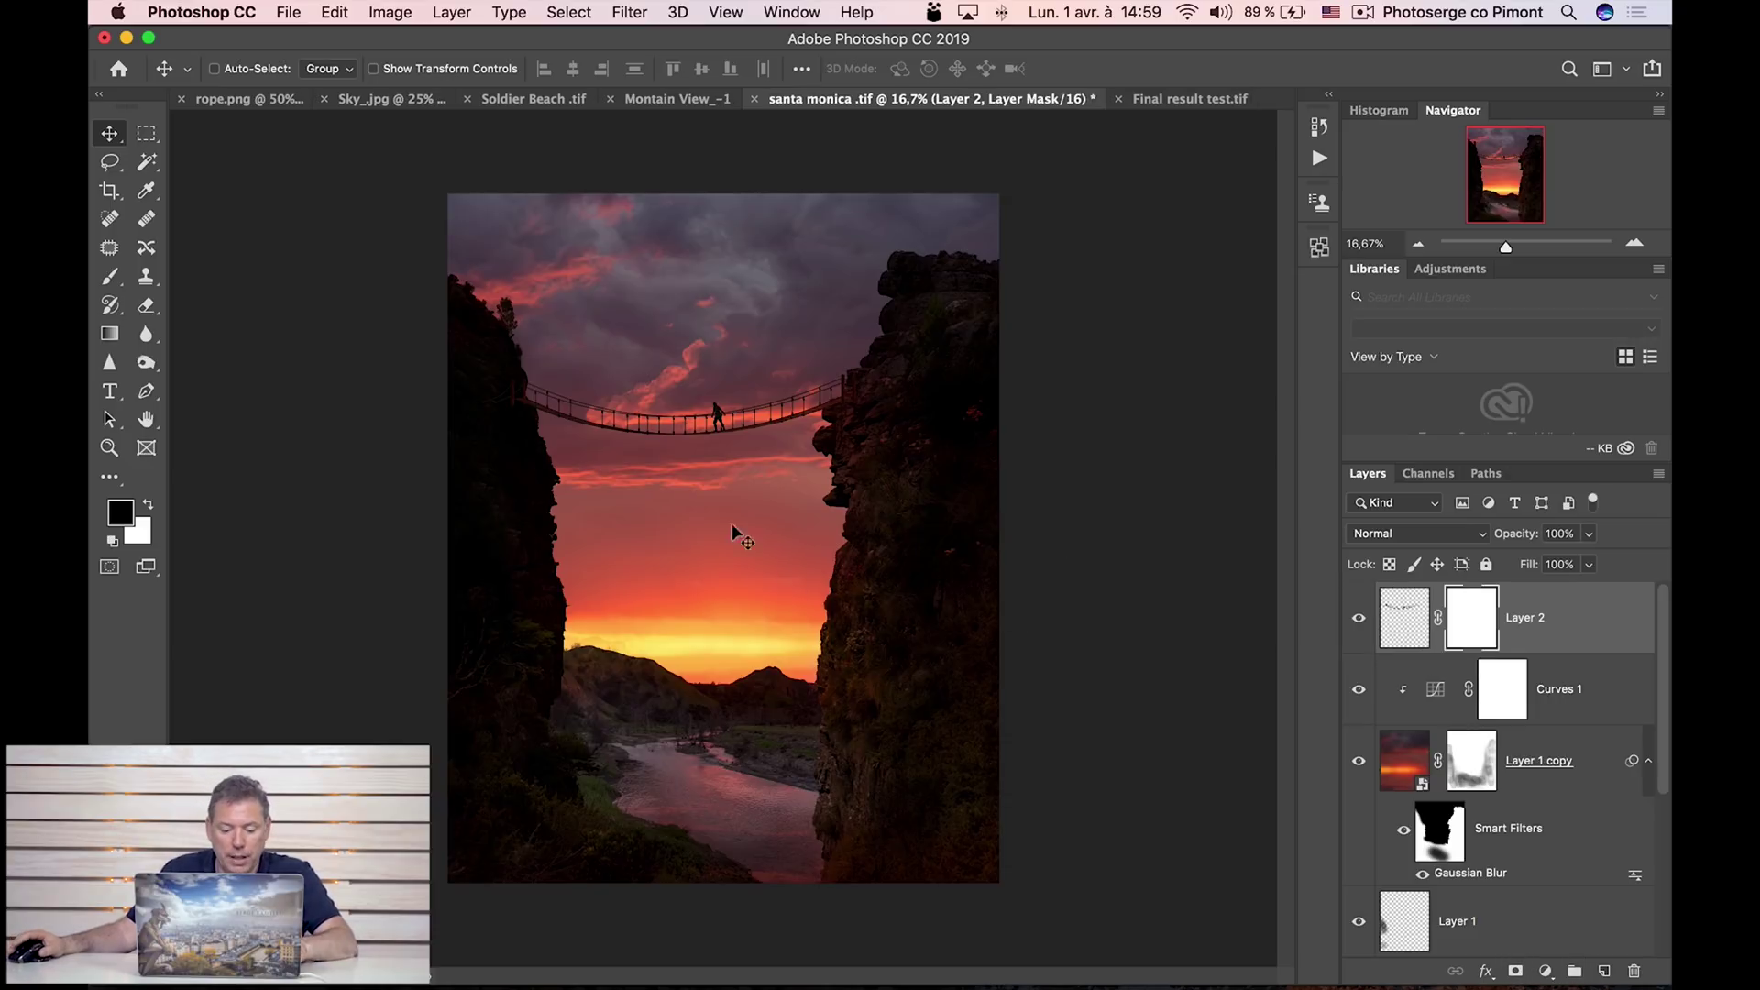
pyautogui.press('z')
pyautogui.click(548, 407)
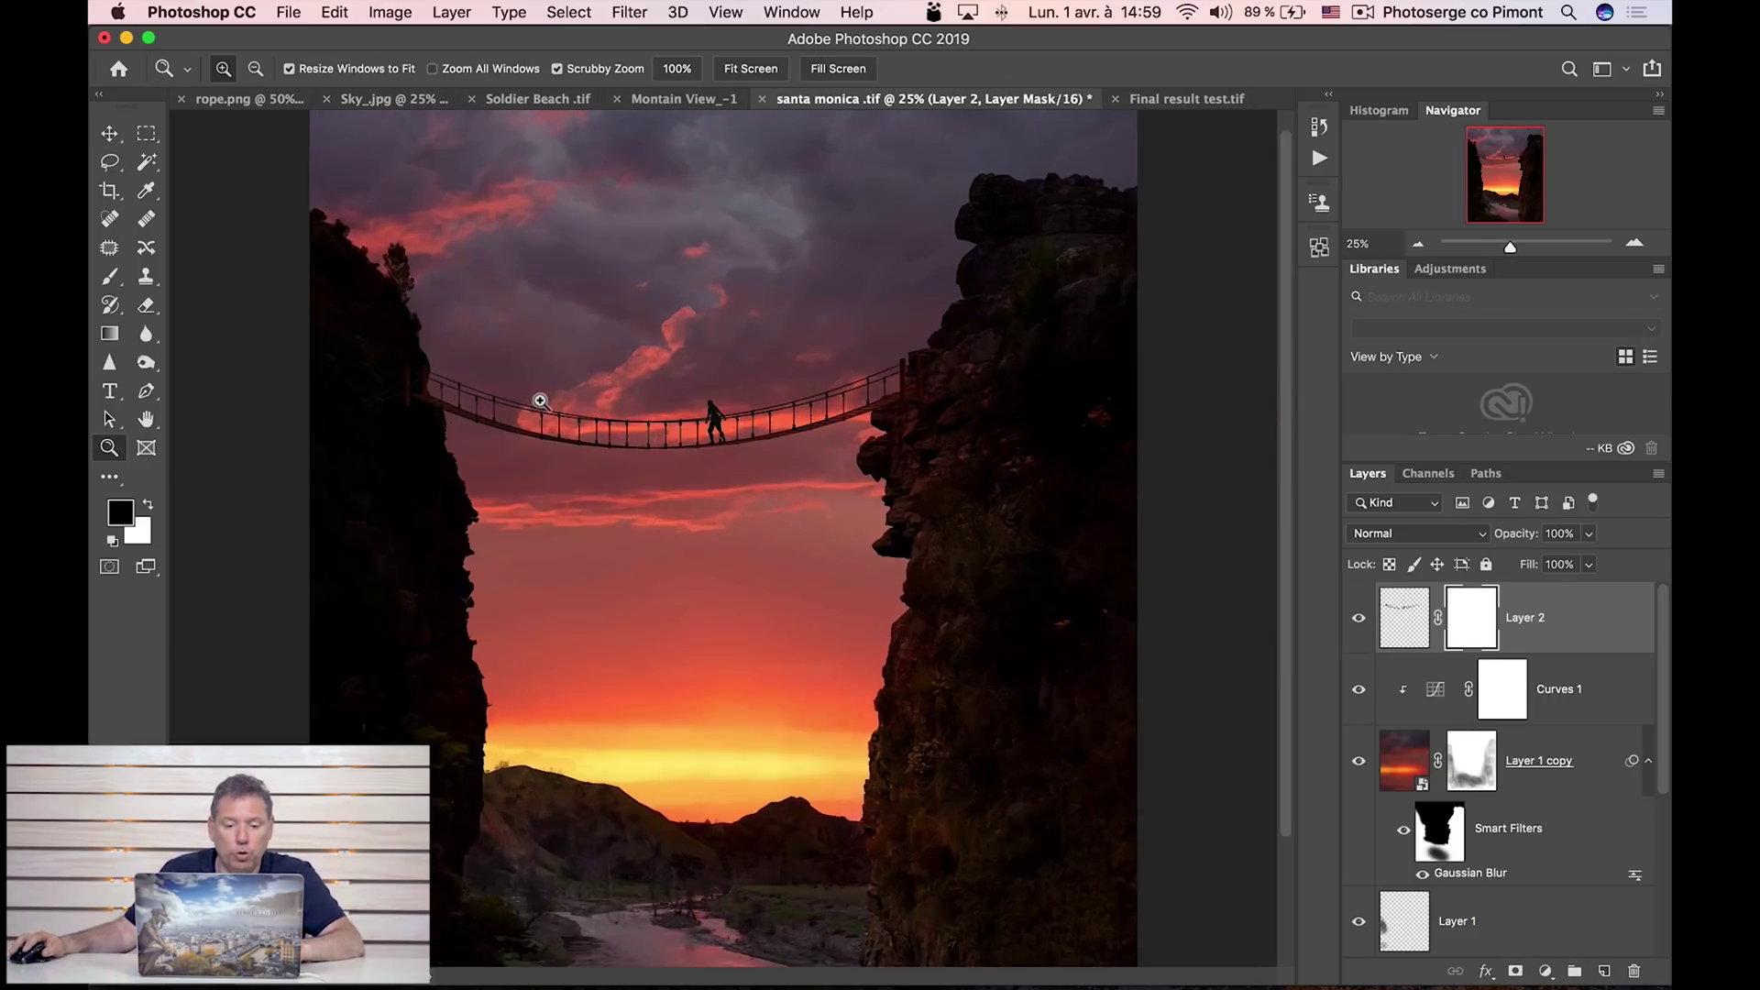
pyautogui.click(495, 412)
pyautogui.click(441, 421)
pyautogui.click(472, 427)
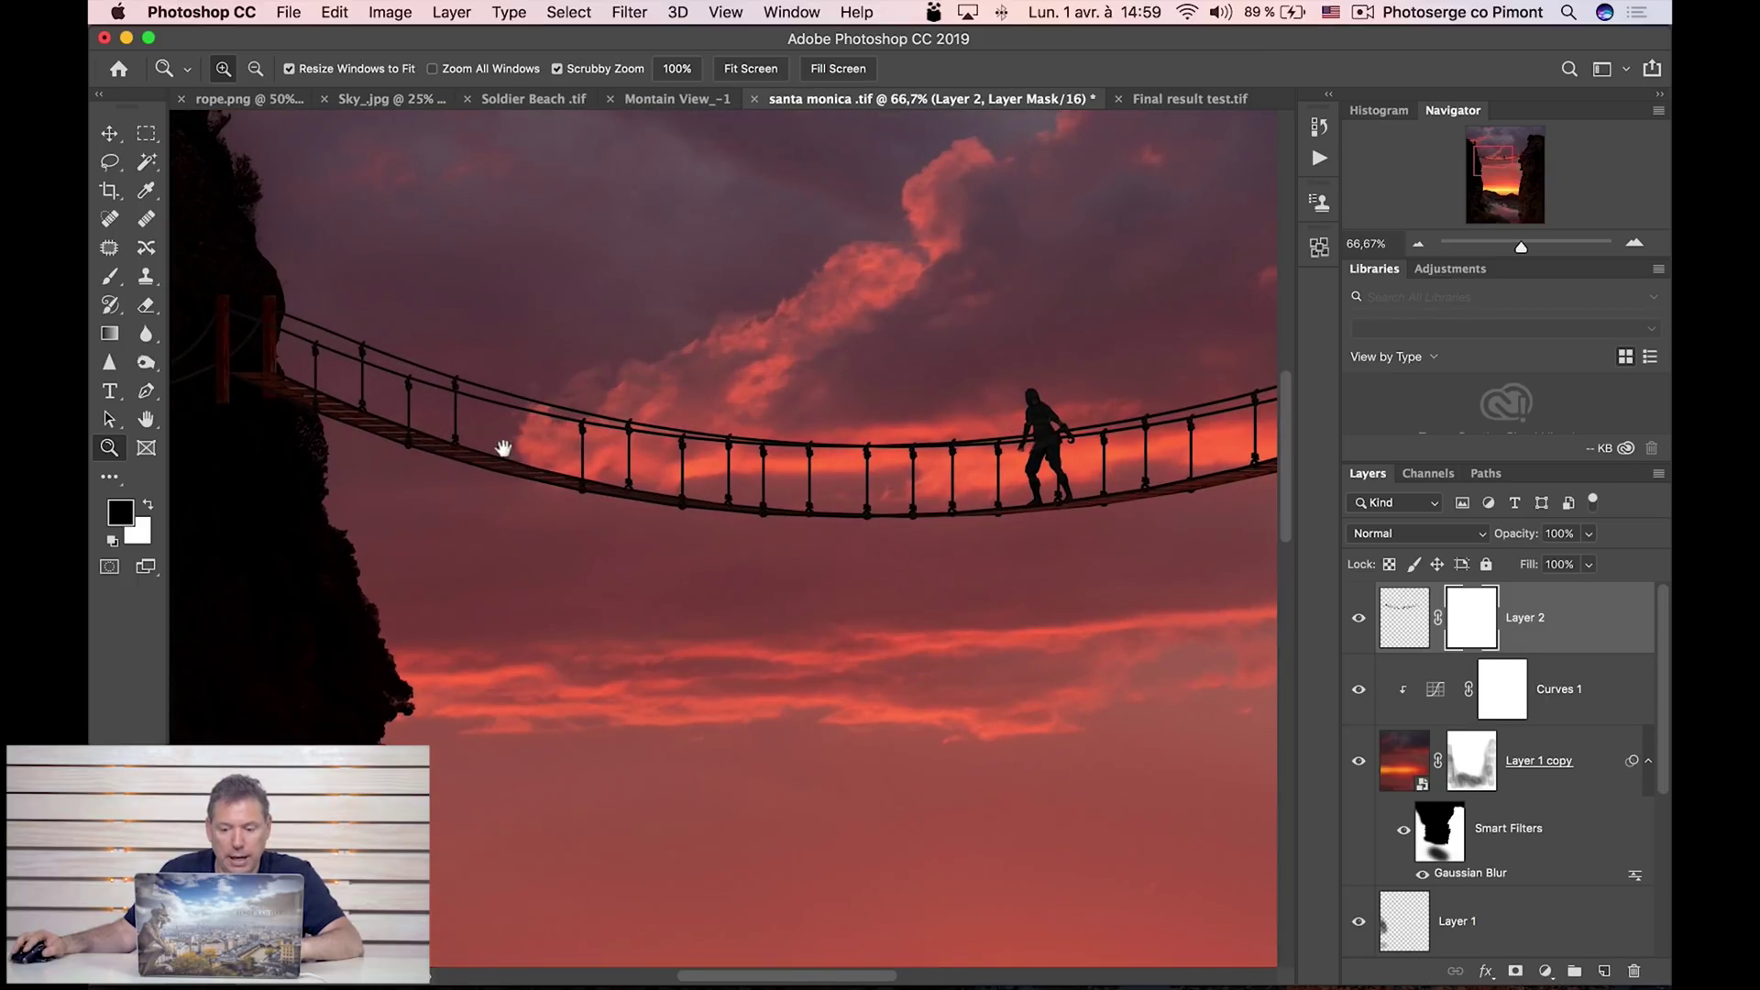
pyautogui.moveTo(505, 449); pyautogui.dragTo(722, 499)
pyautogui.press('b')
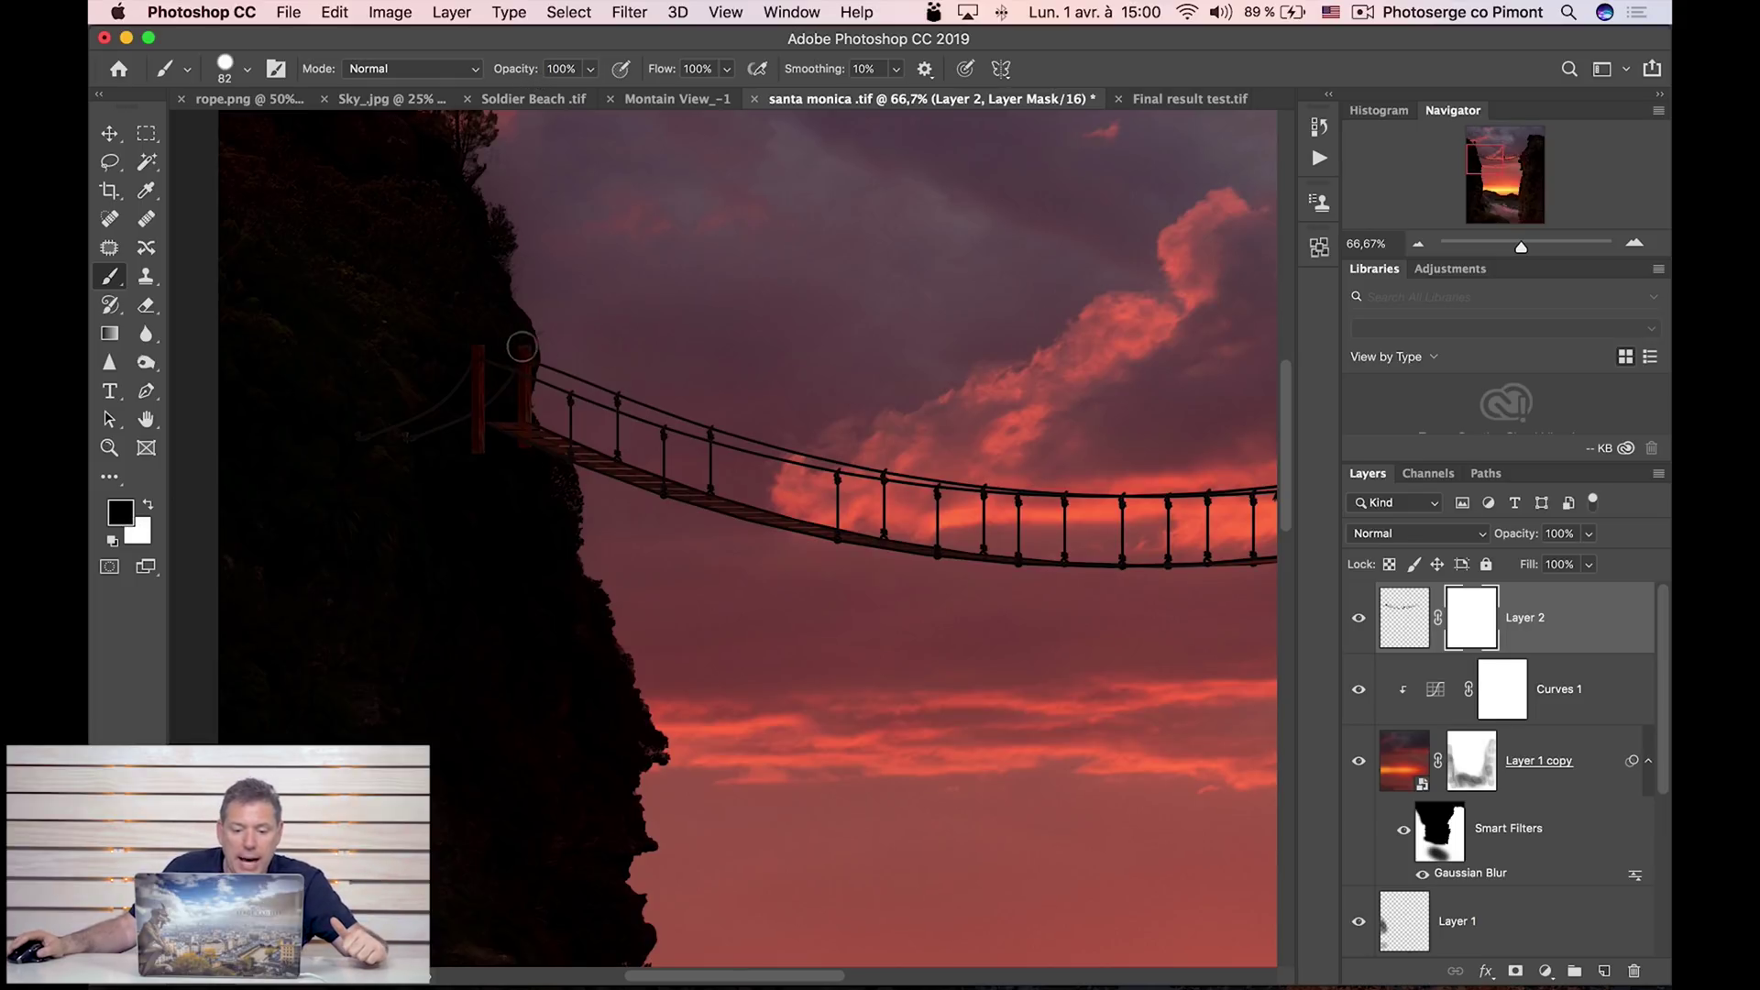
# Try to mask the bridge's left end with a large brush of reduced hardness, then undo the strokes.
pyautogui.rightClick(558, 365)
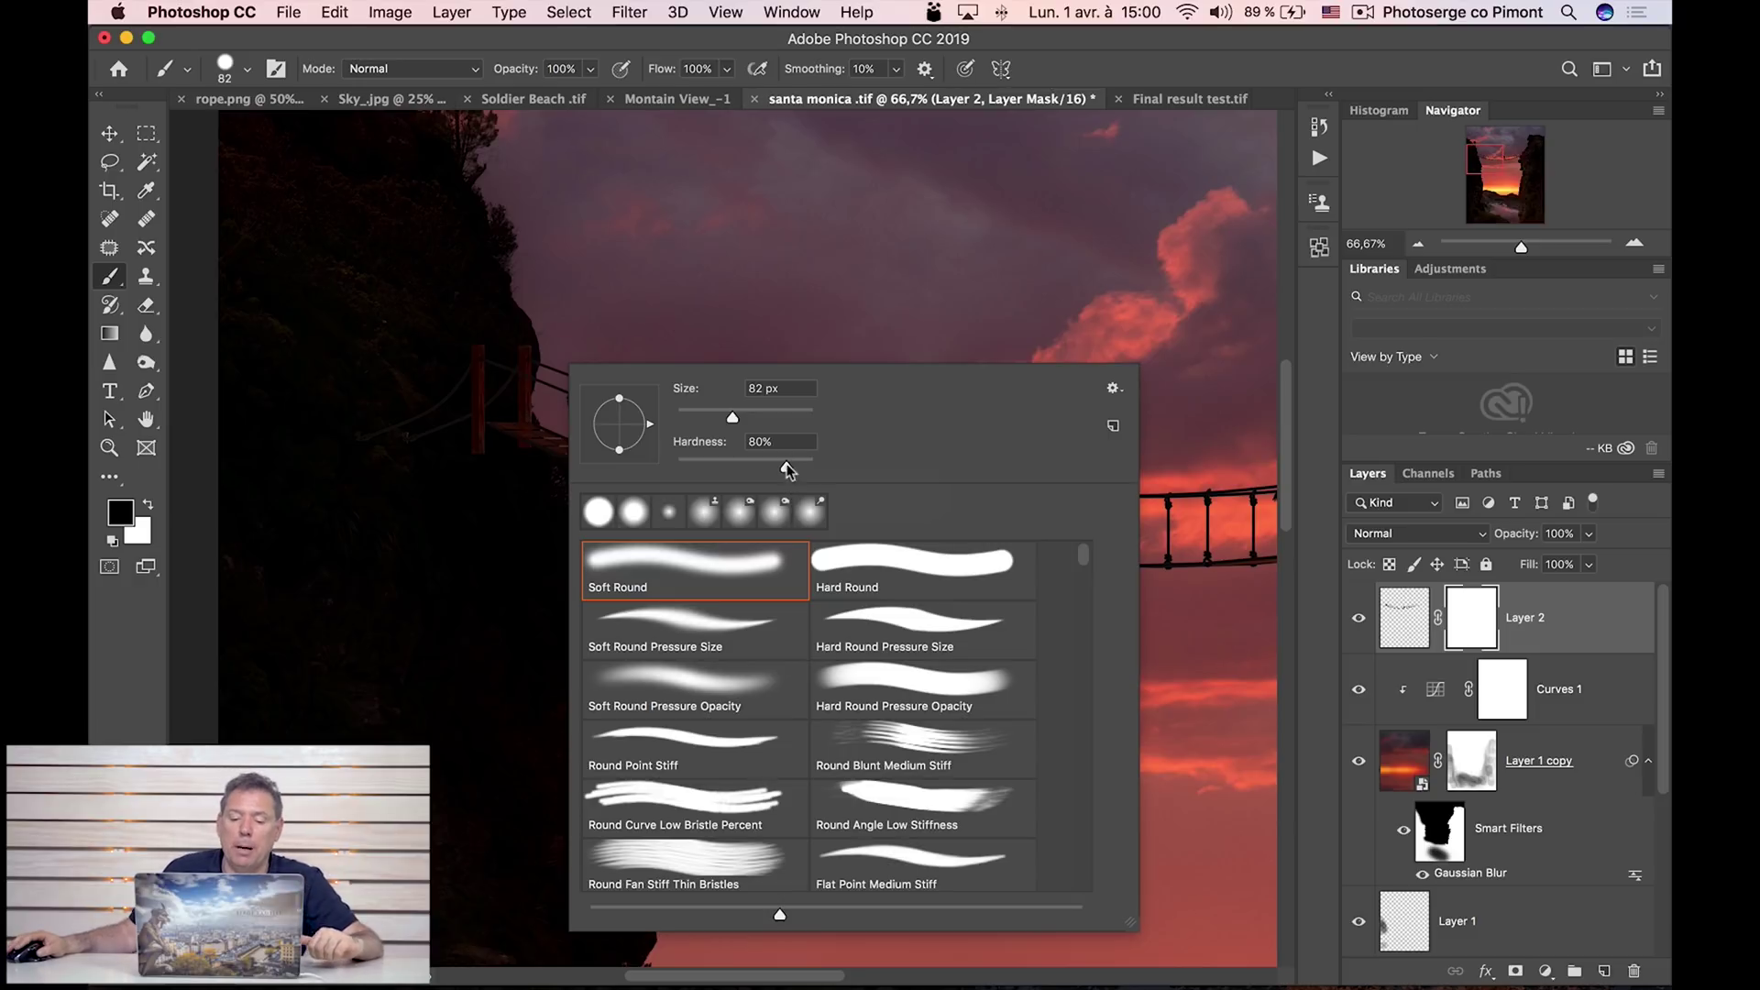
pyautogui.moveTo(788, 468); pyautogui.dragTo(578, 470)
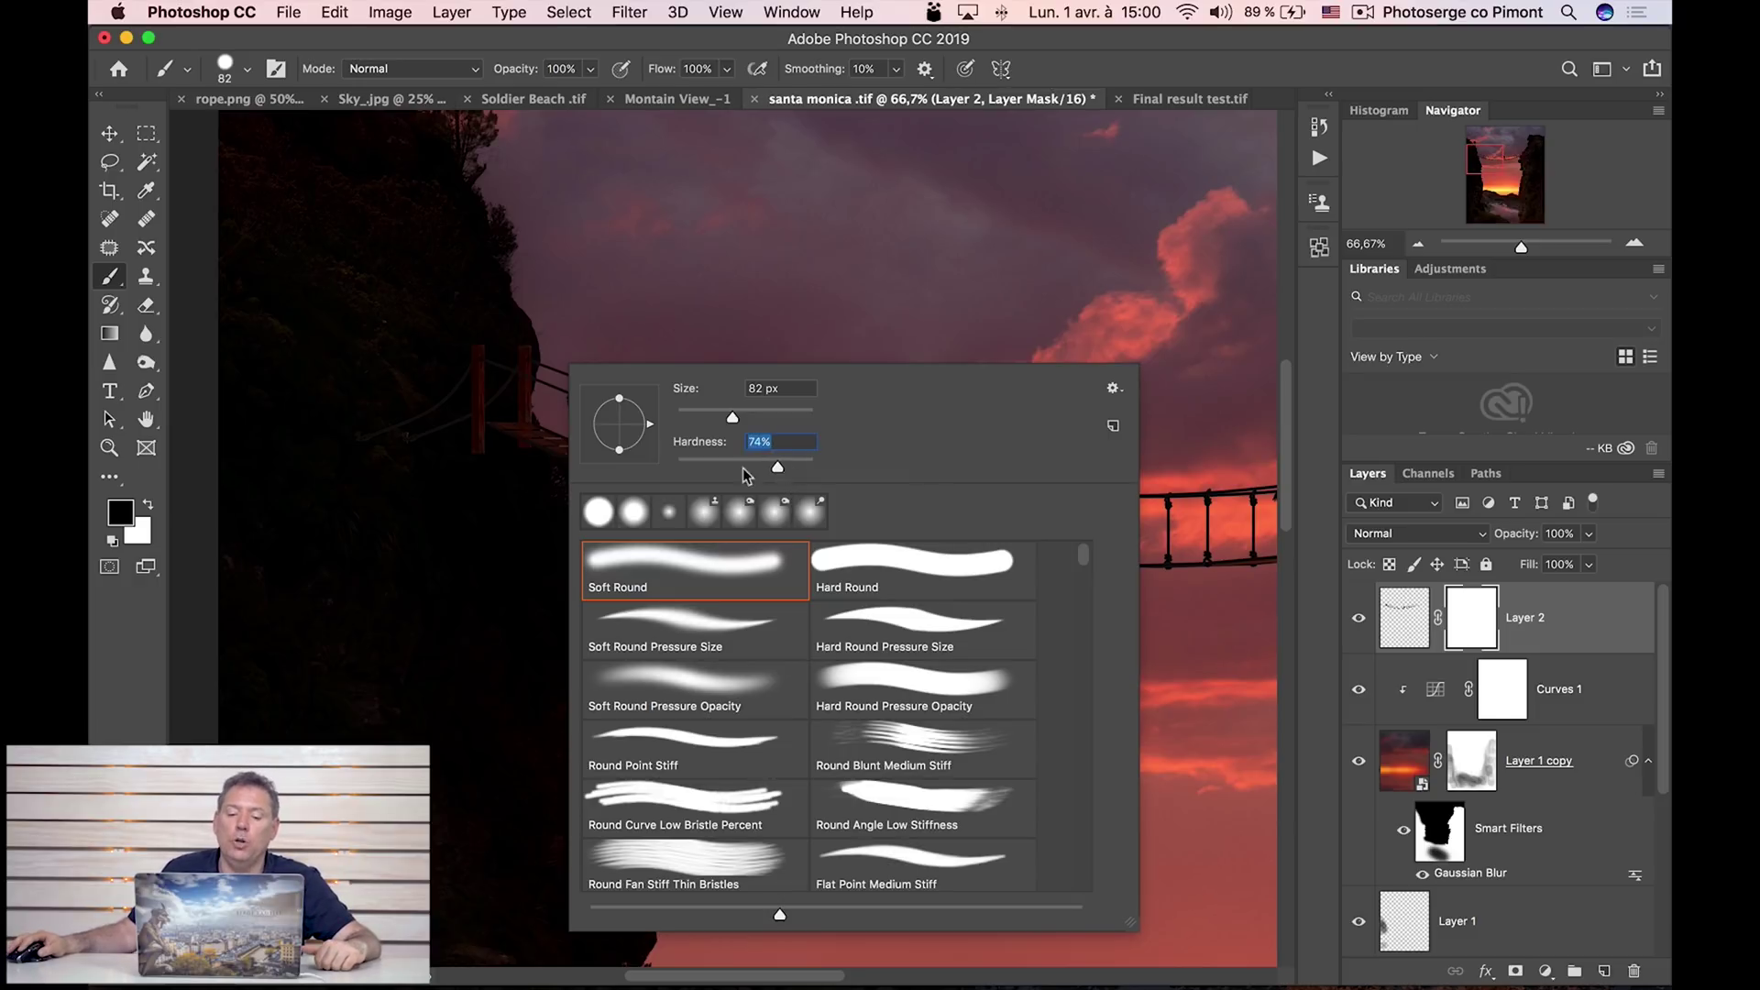
pyautogui.click(426, 382)
pyautogui.moveTo(426, 381)
pyautogui.mouseDown()
pyautogui.moveTo(488, 378)
pyautogui.moveTo(503, 440)
pyautogui.moveTo(499, 362)
pyautogui.moveTo(515, 467)
pyautogui.moveTo(528, 451)
pyautogui.mouseUp()
pyautogui.keyDown('super'); pyautogui.click(556, 464); pyautogui.keyUp('super')
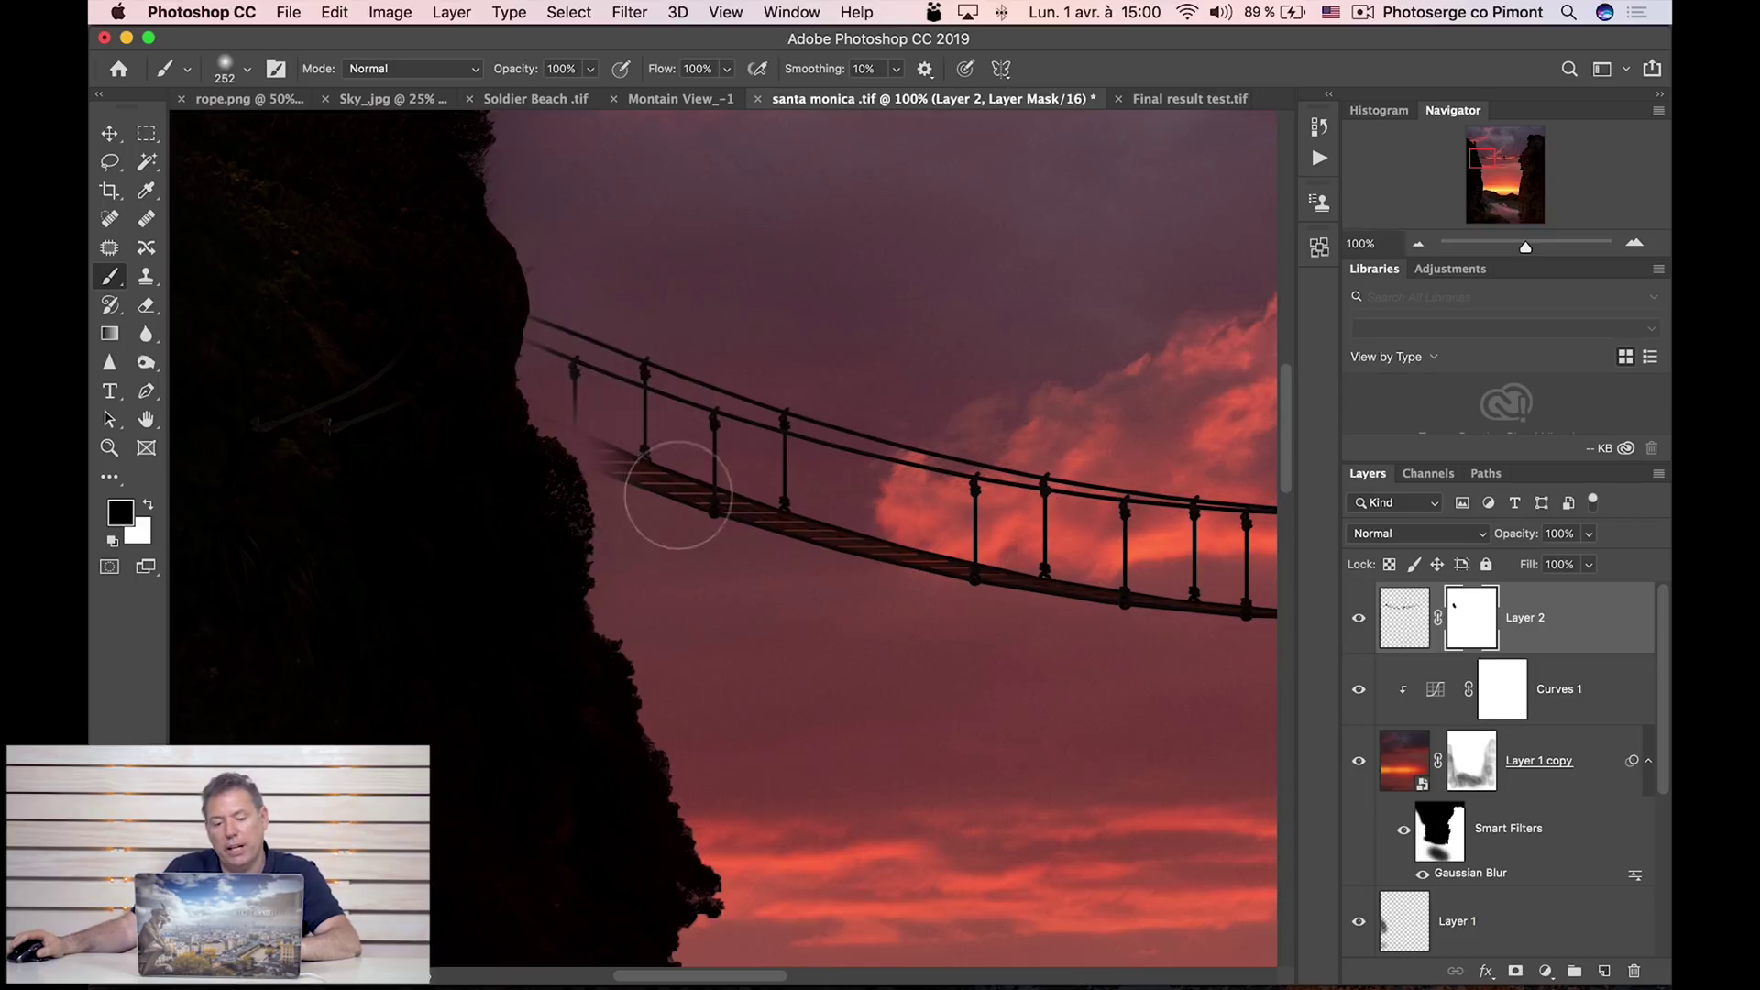
pyautogui.press('super+z')
pyautogui.press('super+z')
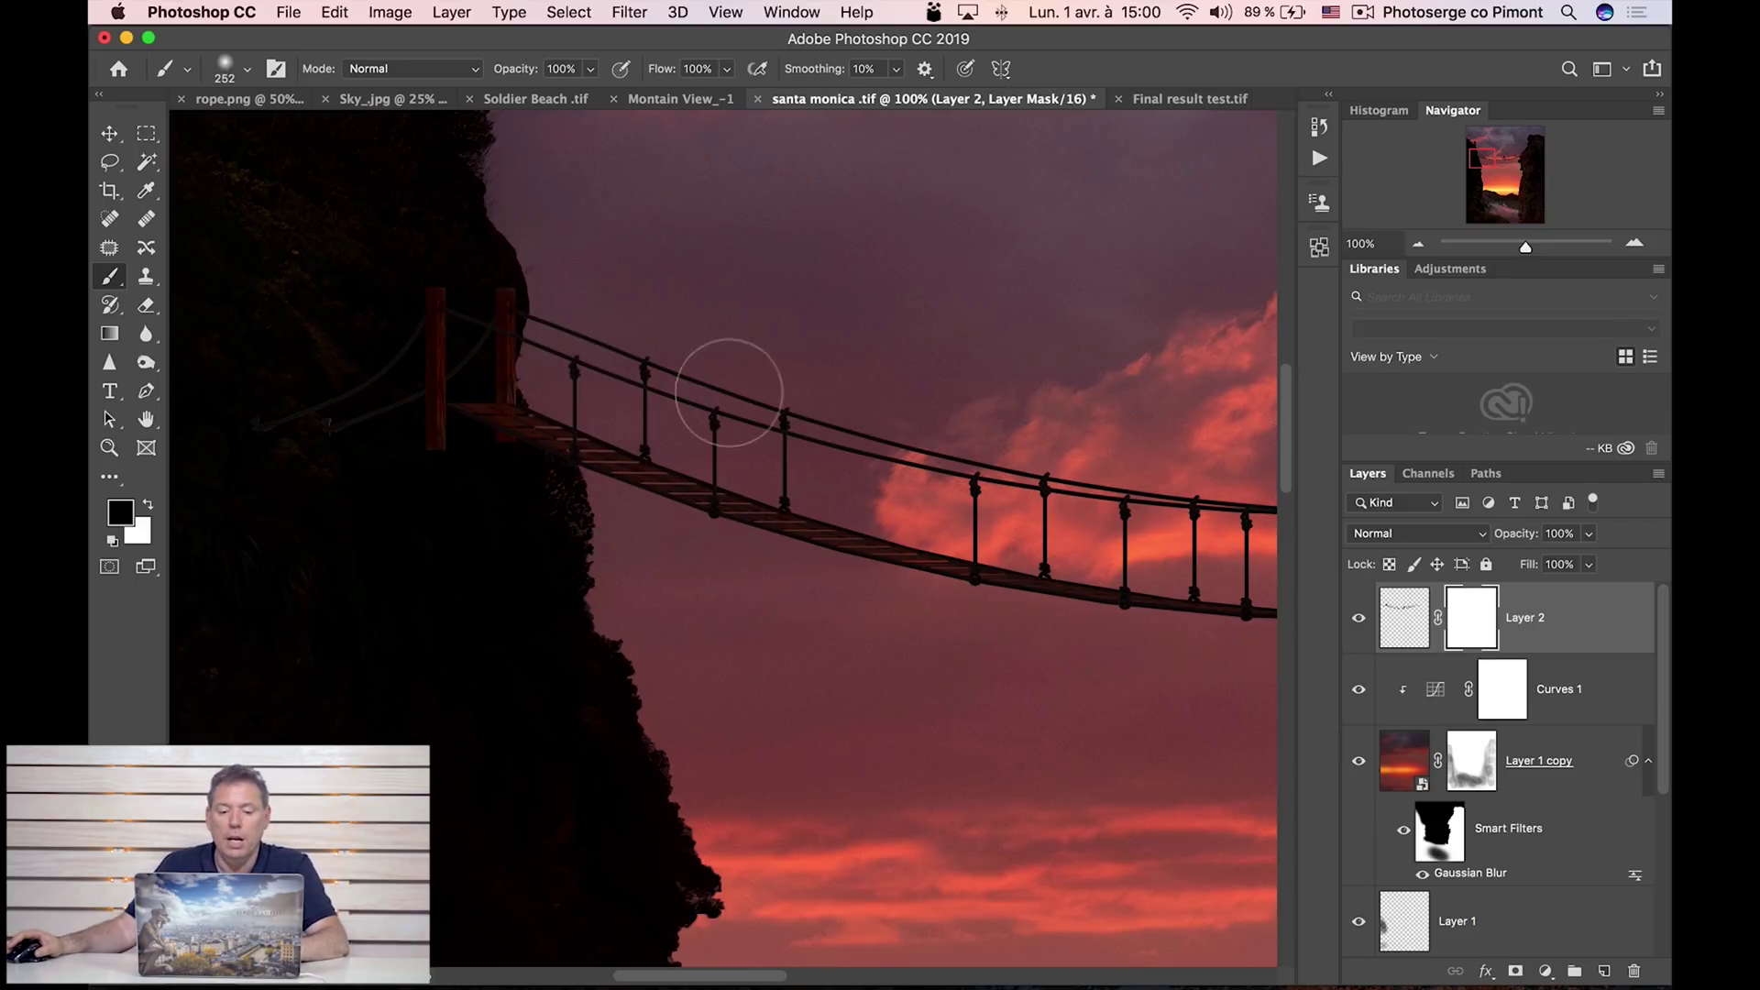
# Try to mask the bridge's left end with a 252 px brush at 74% hardness, then undo the stroke.
pyautogui.rightClick(729, 385)
pyautogui.click(950, 488)
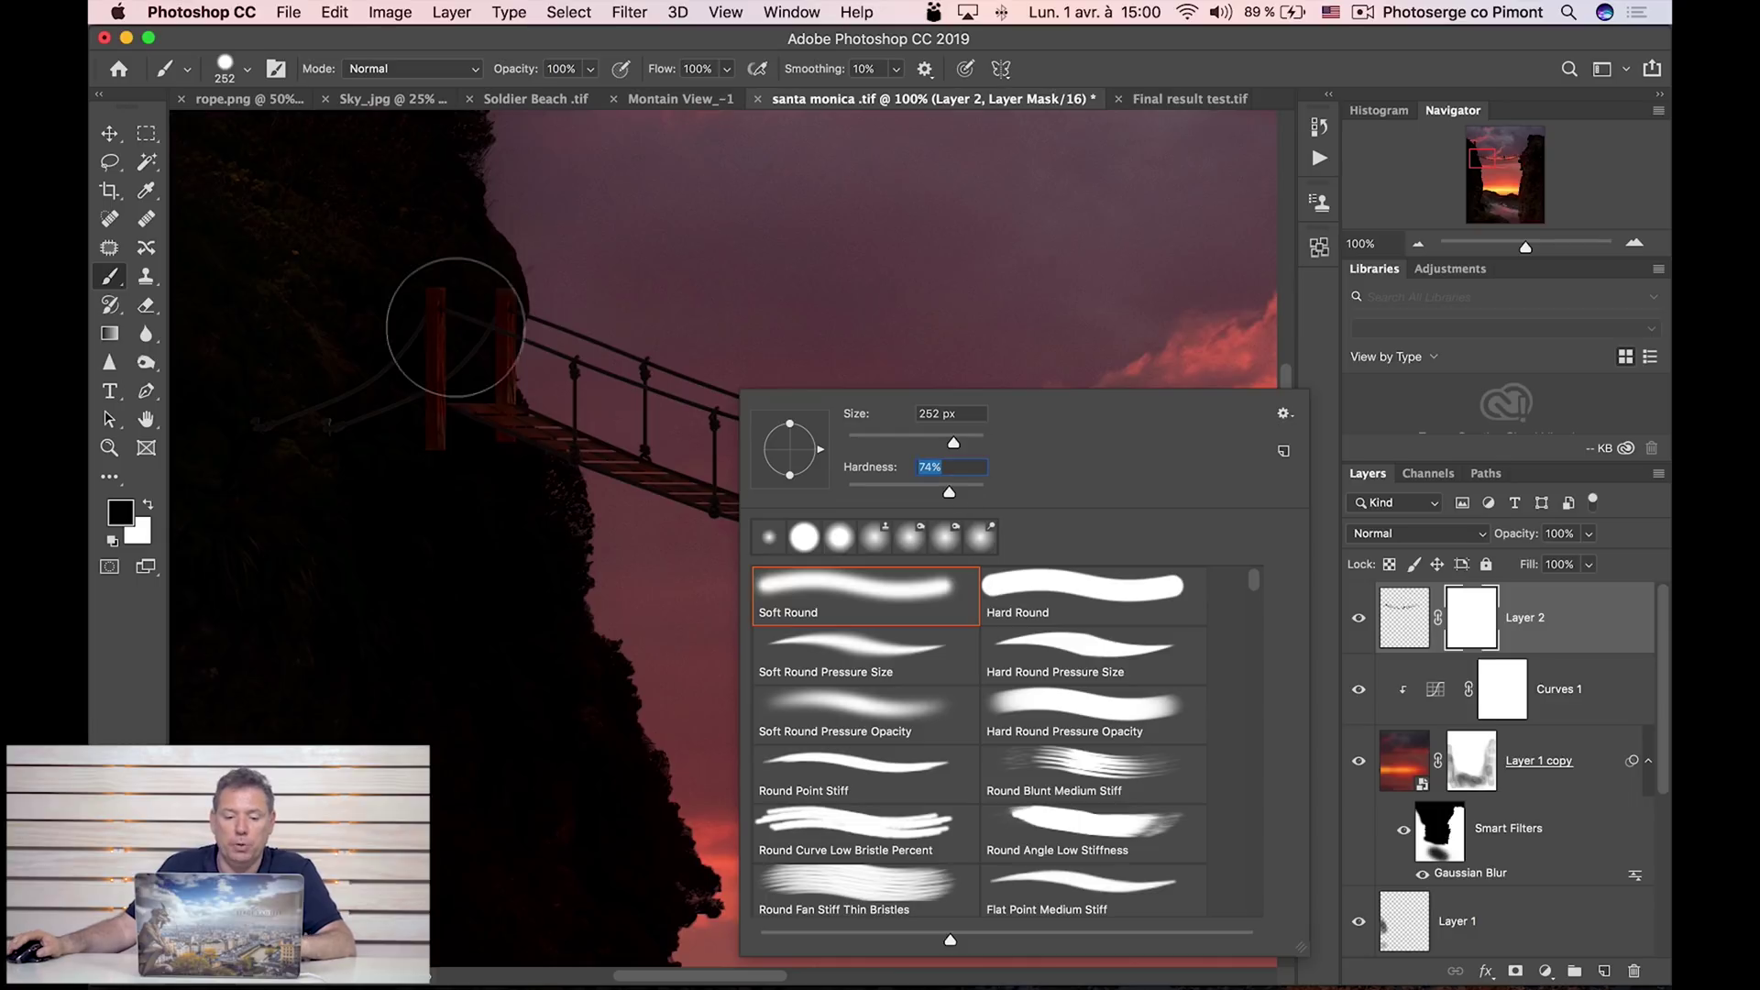
pyautogui.moveTo(493, 443); pyautogui.dragTo(421, 435)
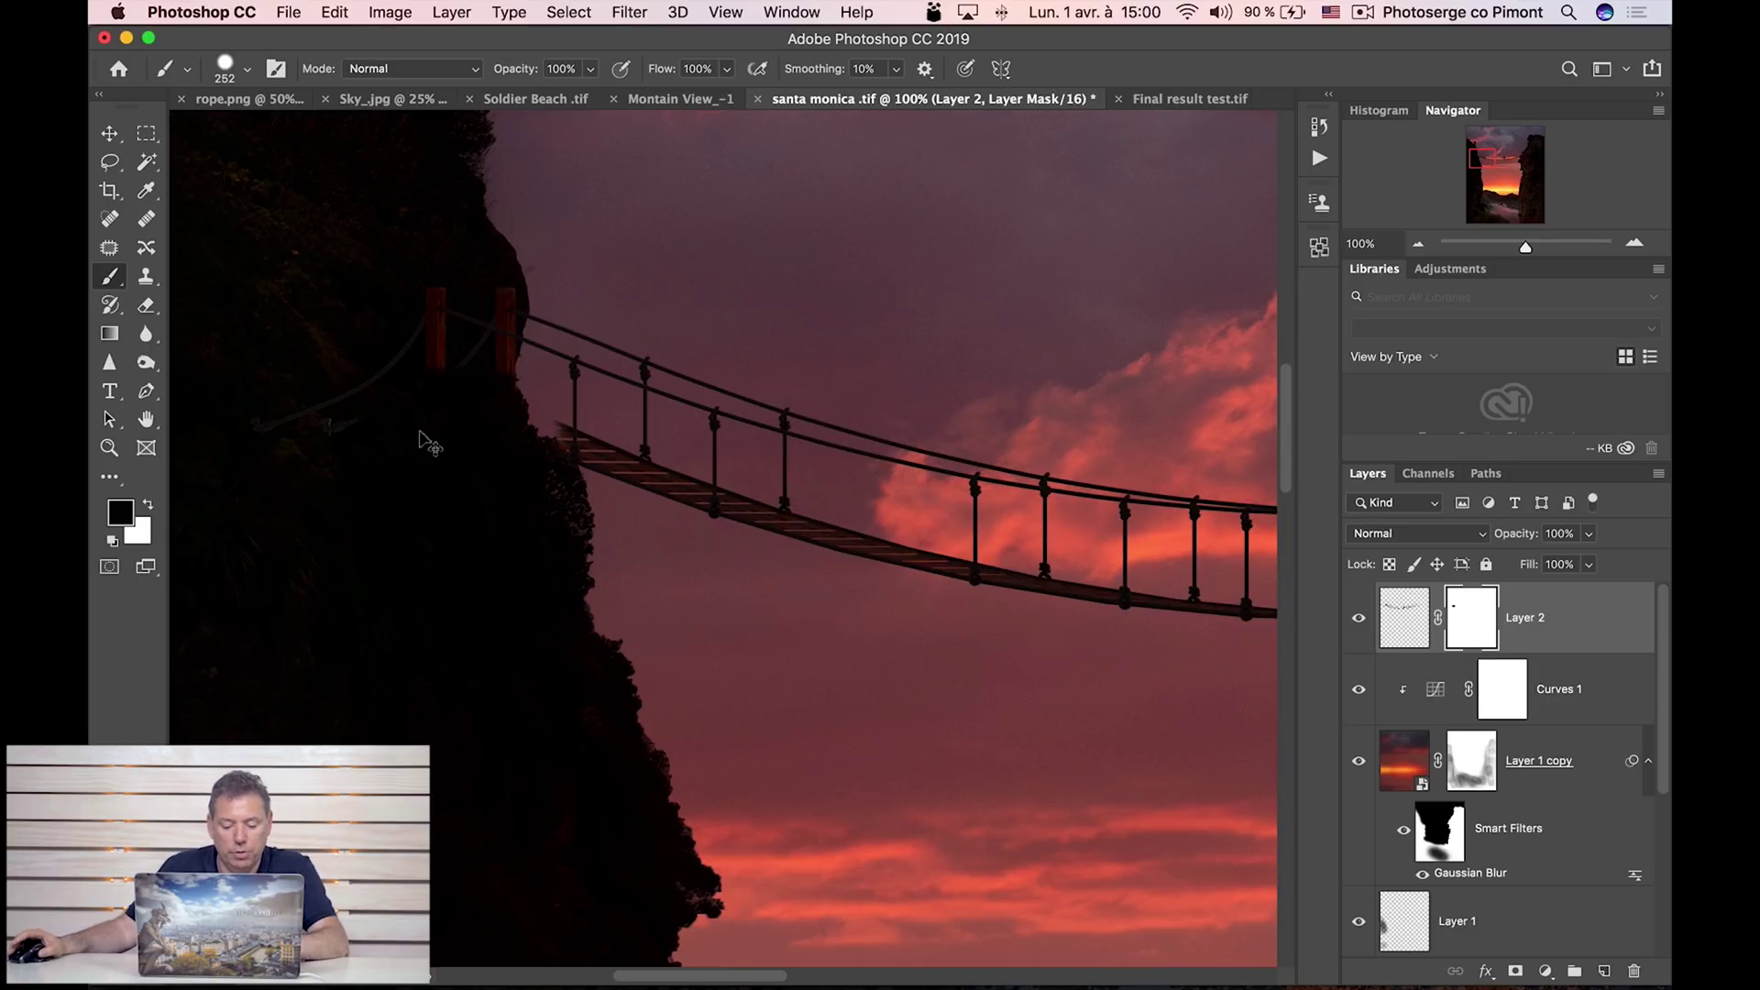
pyautogui.press('super+z')
# Set the brush hardness to 82% and mask out the bridge's outer post and anchor ropes over the left cliff.
pyautogui.rightClick(821, 395)
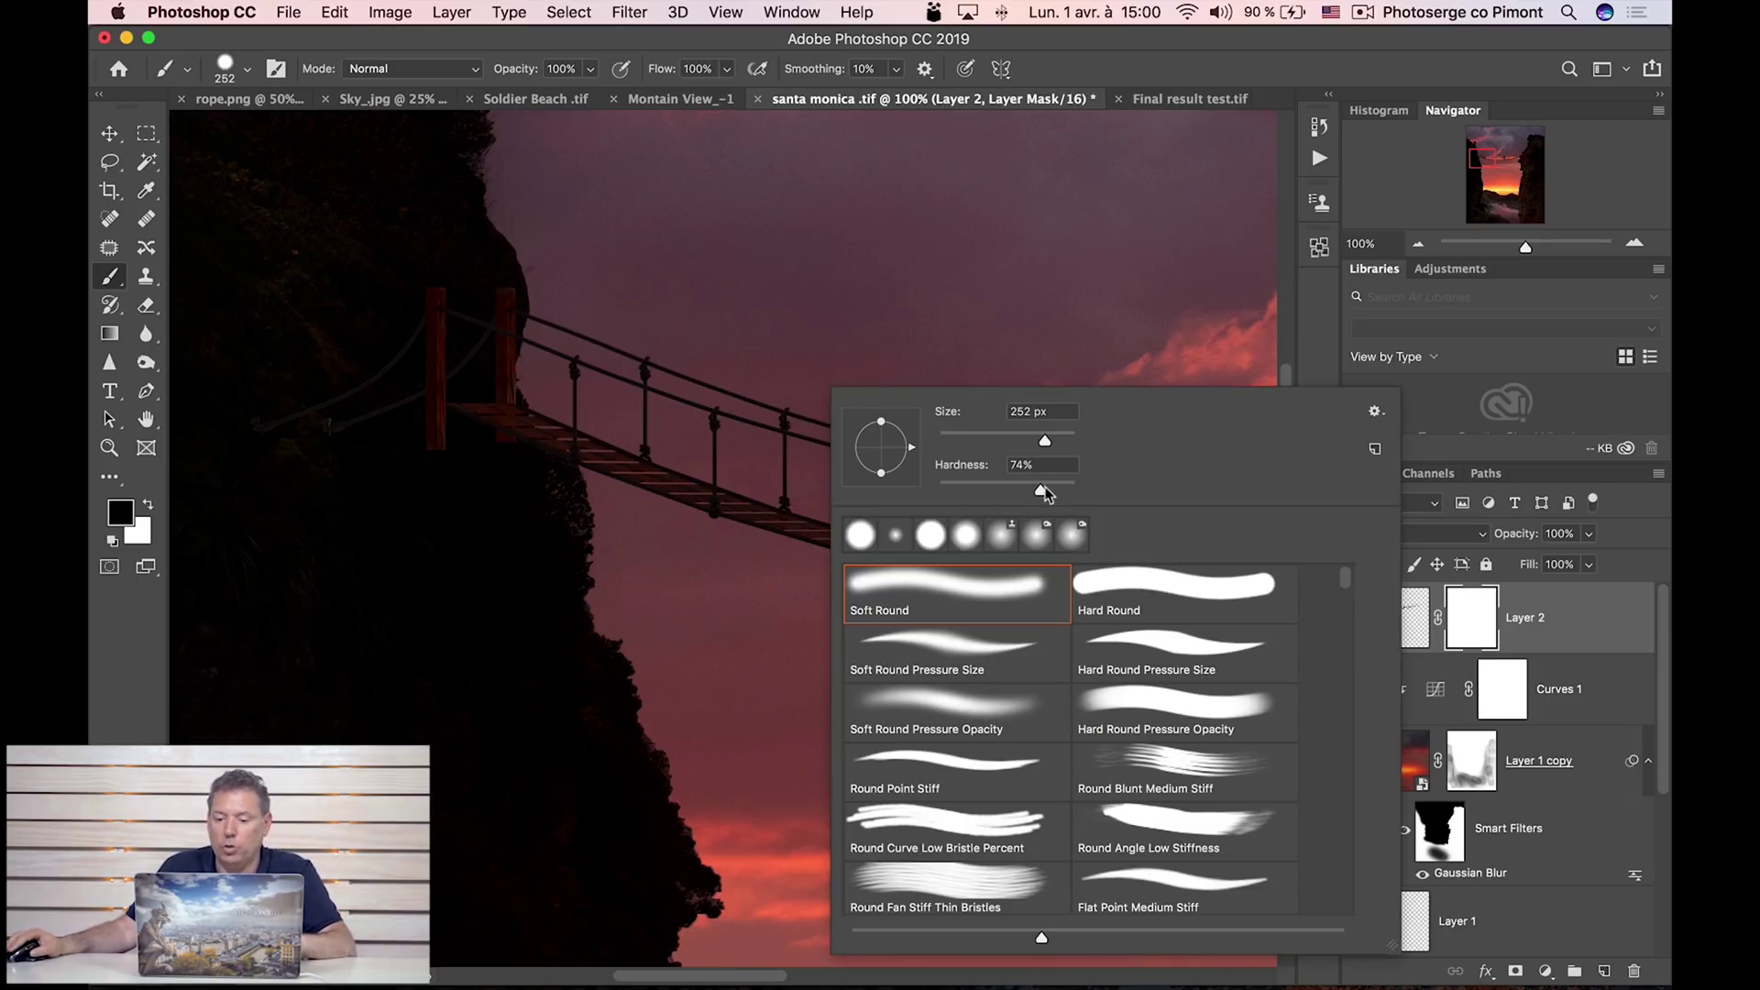
pyautogui.moveTo(1047, 492); pyautogui.dragTo(1051, 491)
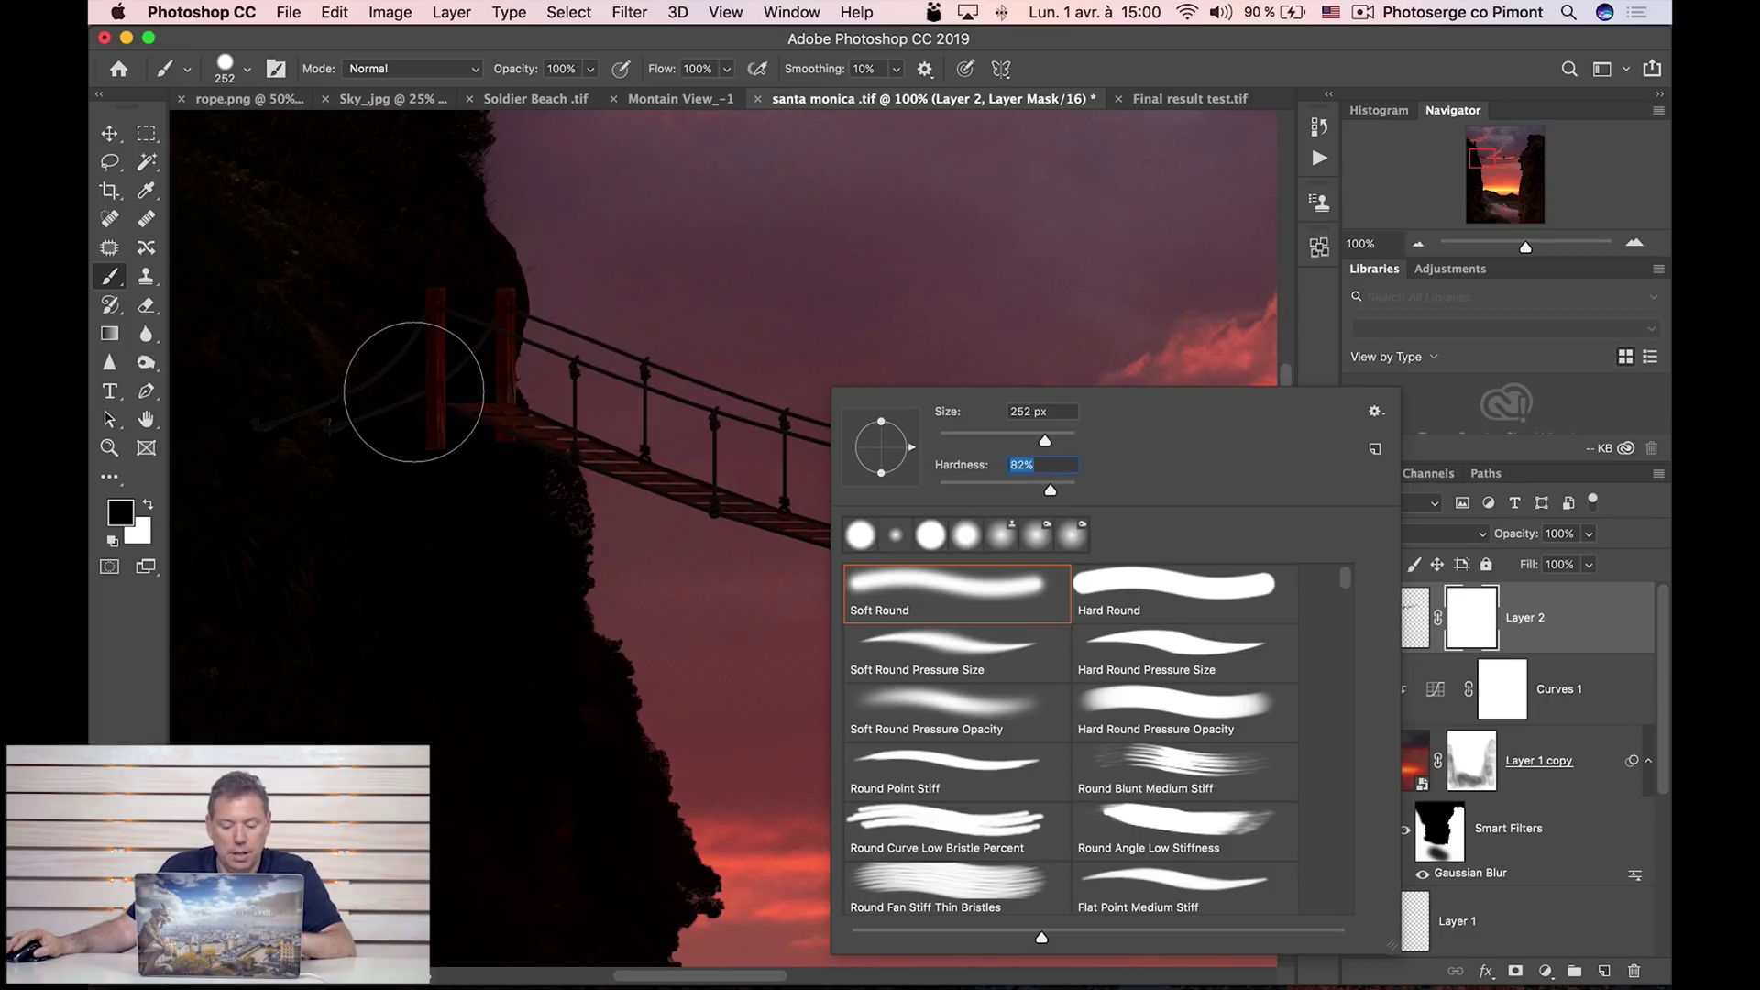
pyautogui.moveTo(399, 379); pyautogui.dragTo(396, 315)
pyautogui.moveTo(405, 415); pyautogui.dragTo(320, 413)
# Mask out the remaining post and the planks overlapping the left cliff with an 80 px brush.
pyautogui.press('z')
pyautogui.click(473, 296)
pyautogui.click(474, 297)
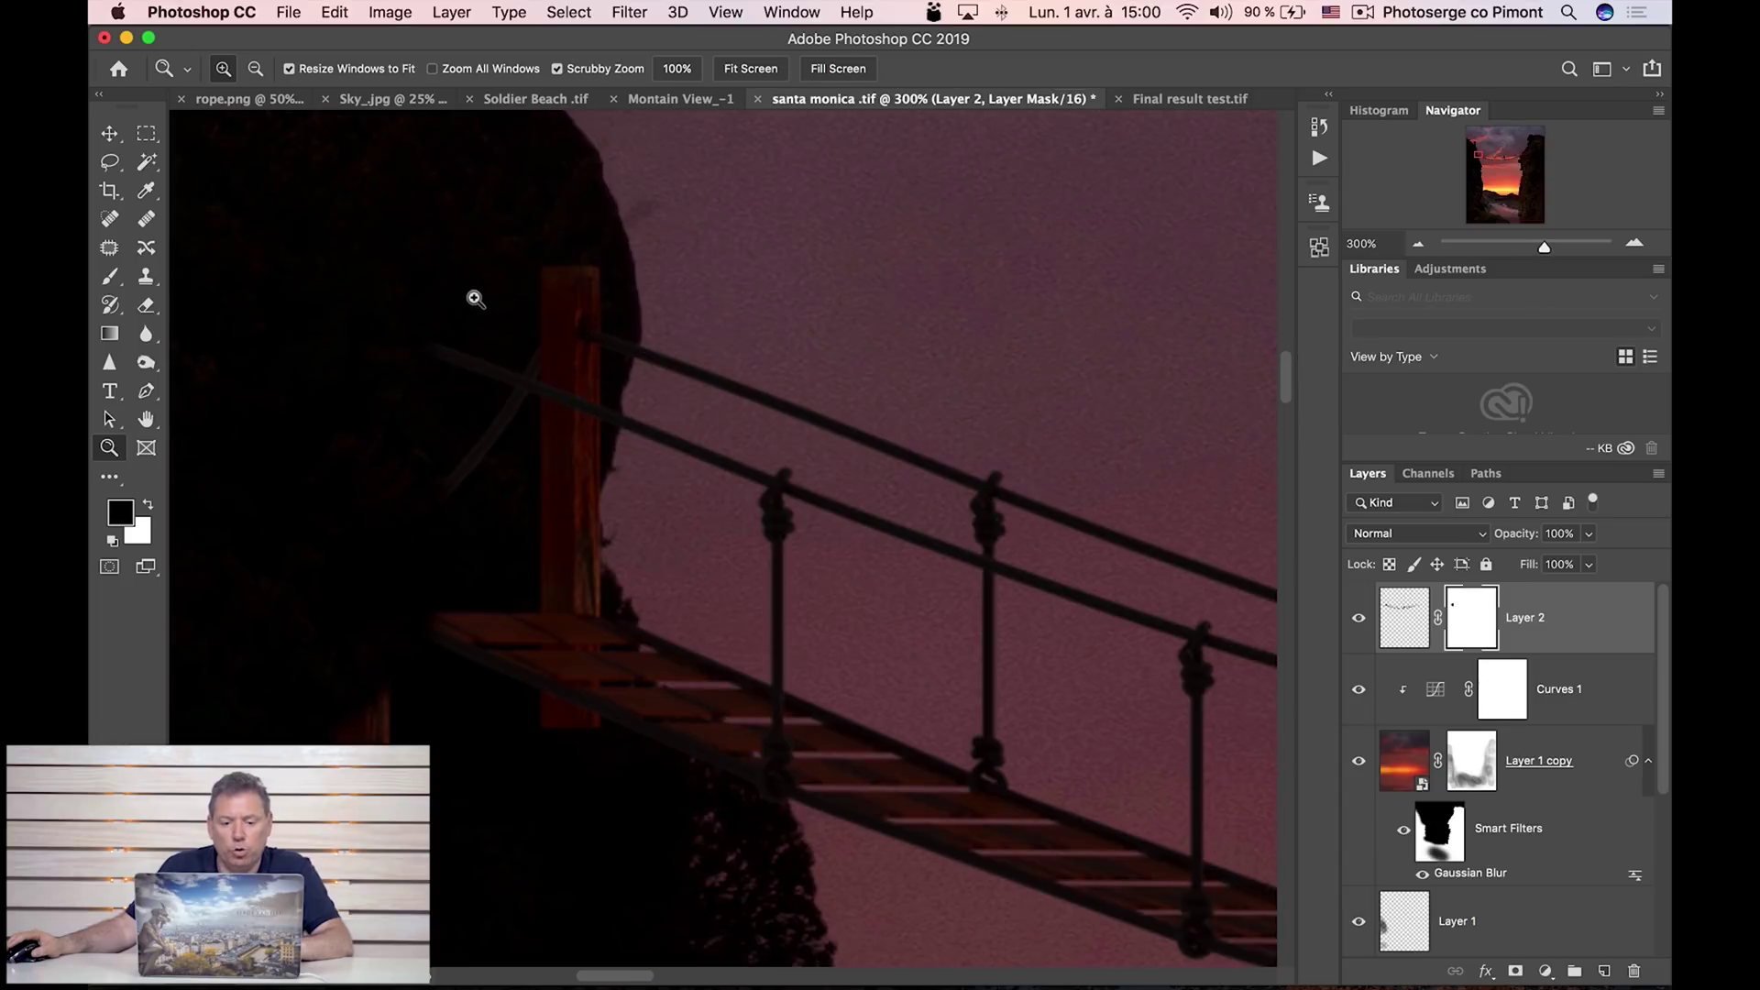
pyautogui.press('b')
pyautogui.moveTo(535, 310)
pyautogui.mouseDown()
pyautogui.moveTo(550, 325)
pyautogui.moveTo(558, 306)
pyautogui.moveTo(522, 581)
pyautogui.moveTo(547, 627)
pyautogui.moveTo(527, 503)
pyautogui.moveTo(581, 700)
pyautogui.moveTo(347, 741)
pyautogui.moveTo(545, 848)
pyautogui.mouseUp()
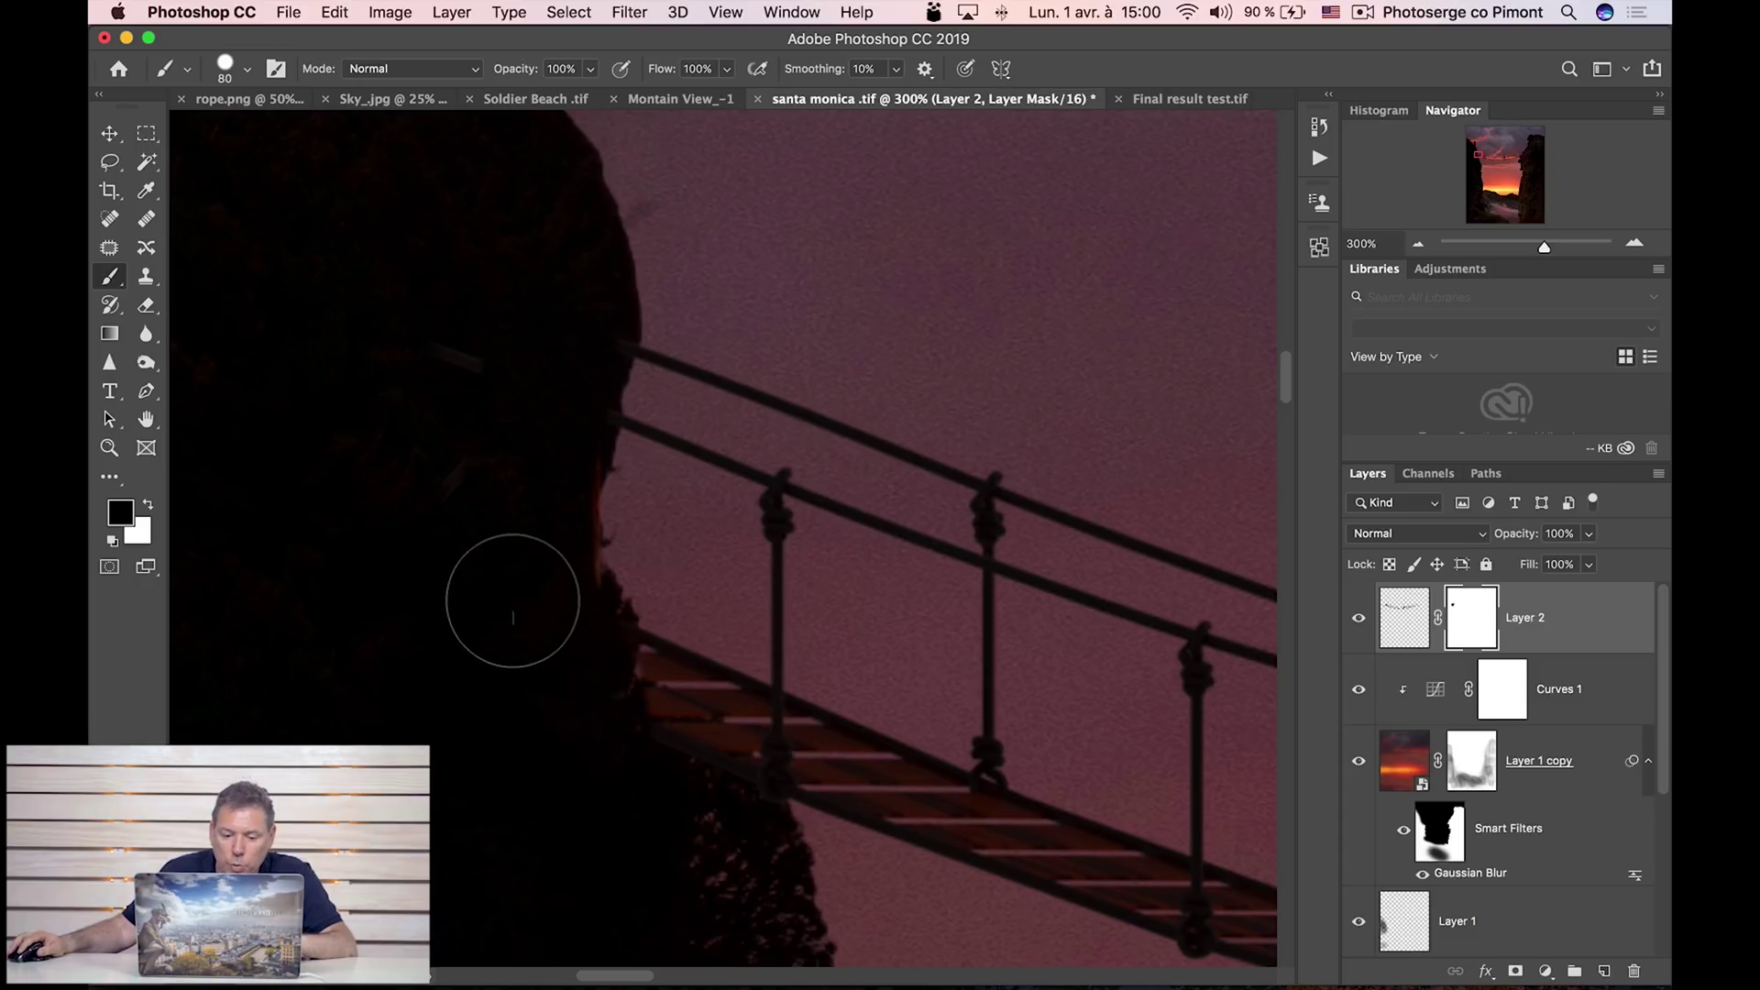
# Refine the mask where the bridge deck meets the left cliff, alternating black to hide and white to restore planks.
pyautogui.moveTo(542, 629)
pyautogui.mouseDown()
pyautogui.moveTo(770, 761)
pyautogui.moveTo(641, 700)
pyautogui.mouseUp()
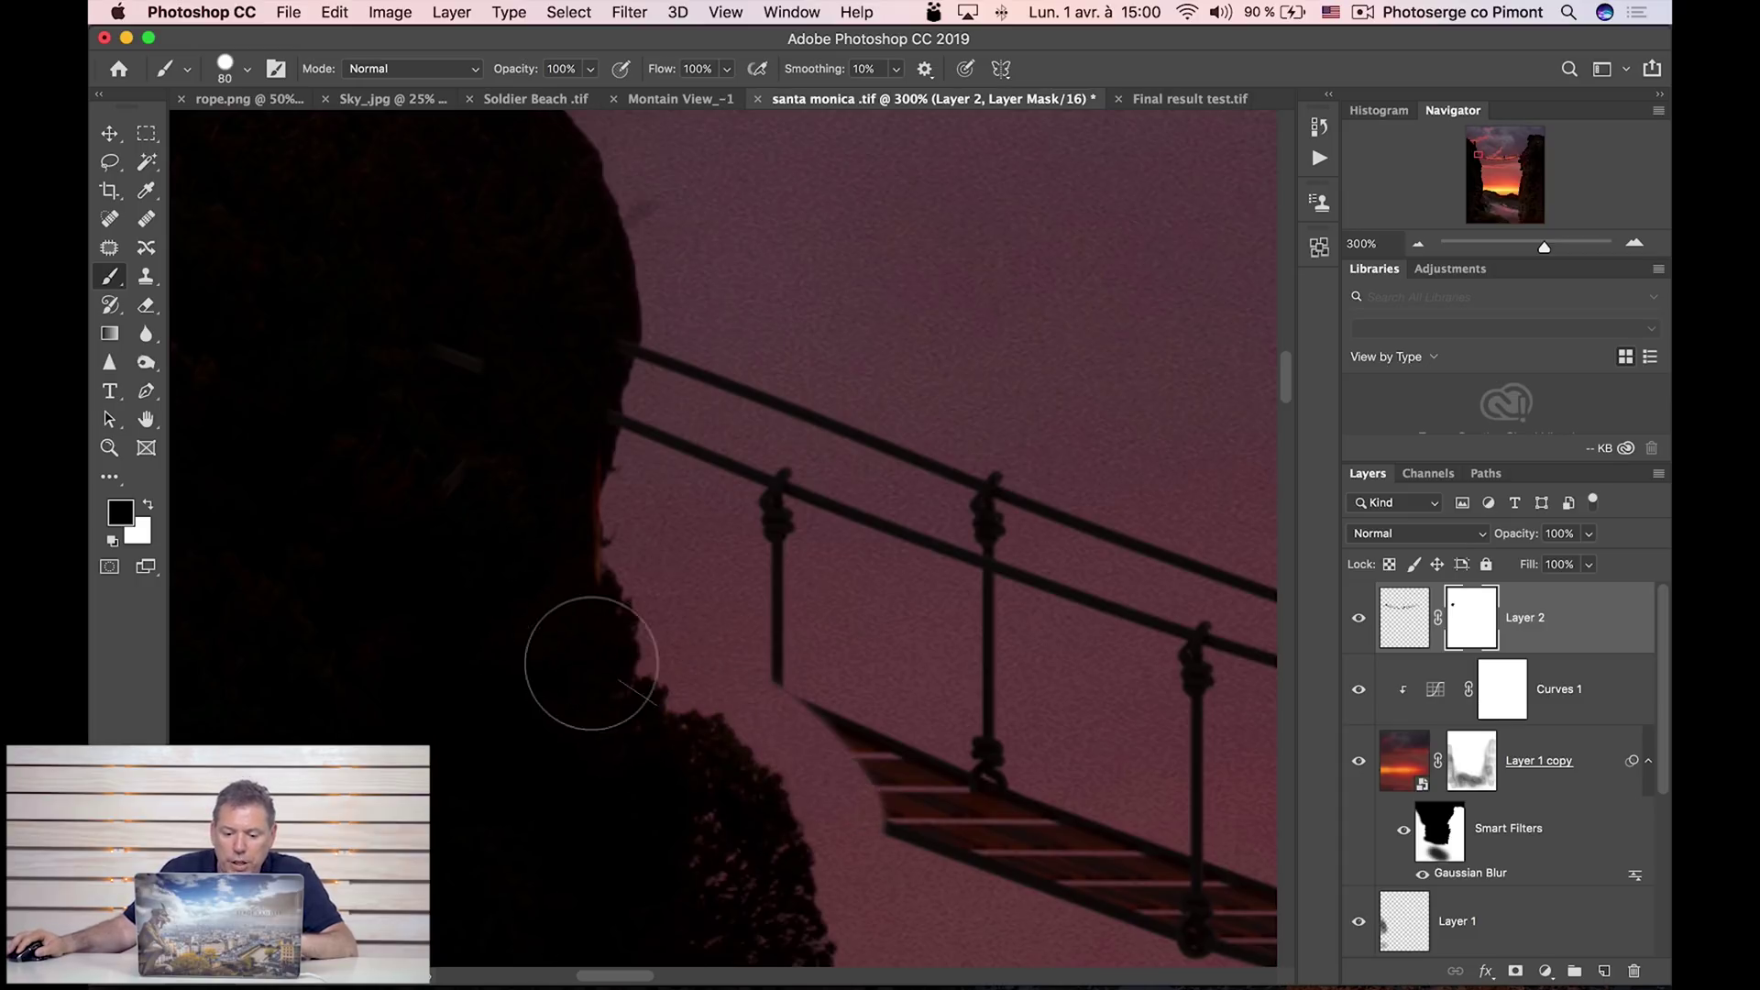
pyautogui.press('x')
pyautogui.moveTo(761, 715)
pyautogui.mouseDown()
pyautogui.moveTo(825, 727)
pyautogui.moveTo(806, 700)
pyautogui.moveTo(786, 727)
pyautogui.moveTo(656, 718)
pyautogui.moveTo(806, 774)
pyautogui.moveTo(881, 827)
pyautogui.mouseUp()
pyautogui.press('x')
pyautogui.moveTo(640, 786)
pyautogui.mouseDown()
pyautogui.moveTo(618, 745)
pyautogui.moveTo(666, 758)
pyautogui.moveTo(664, 824)
pyautogui.moveTo(701, 751)
pyautogui.moveTo(694, 692)
pyautogui.moveTo(716, 677)
pyautogui.moveTo(774, 748)
pyautogui.moveTo(704, 761)
pyautogui.mouseUp()
pyautogui.press('x')
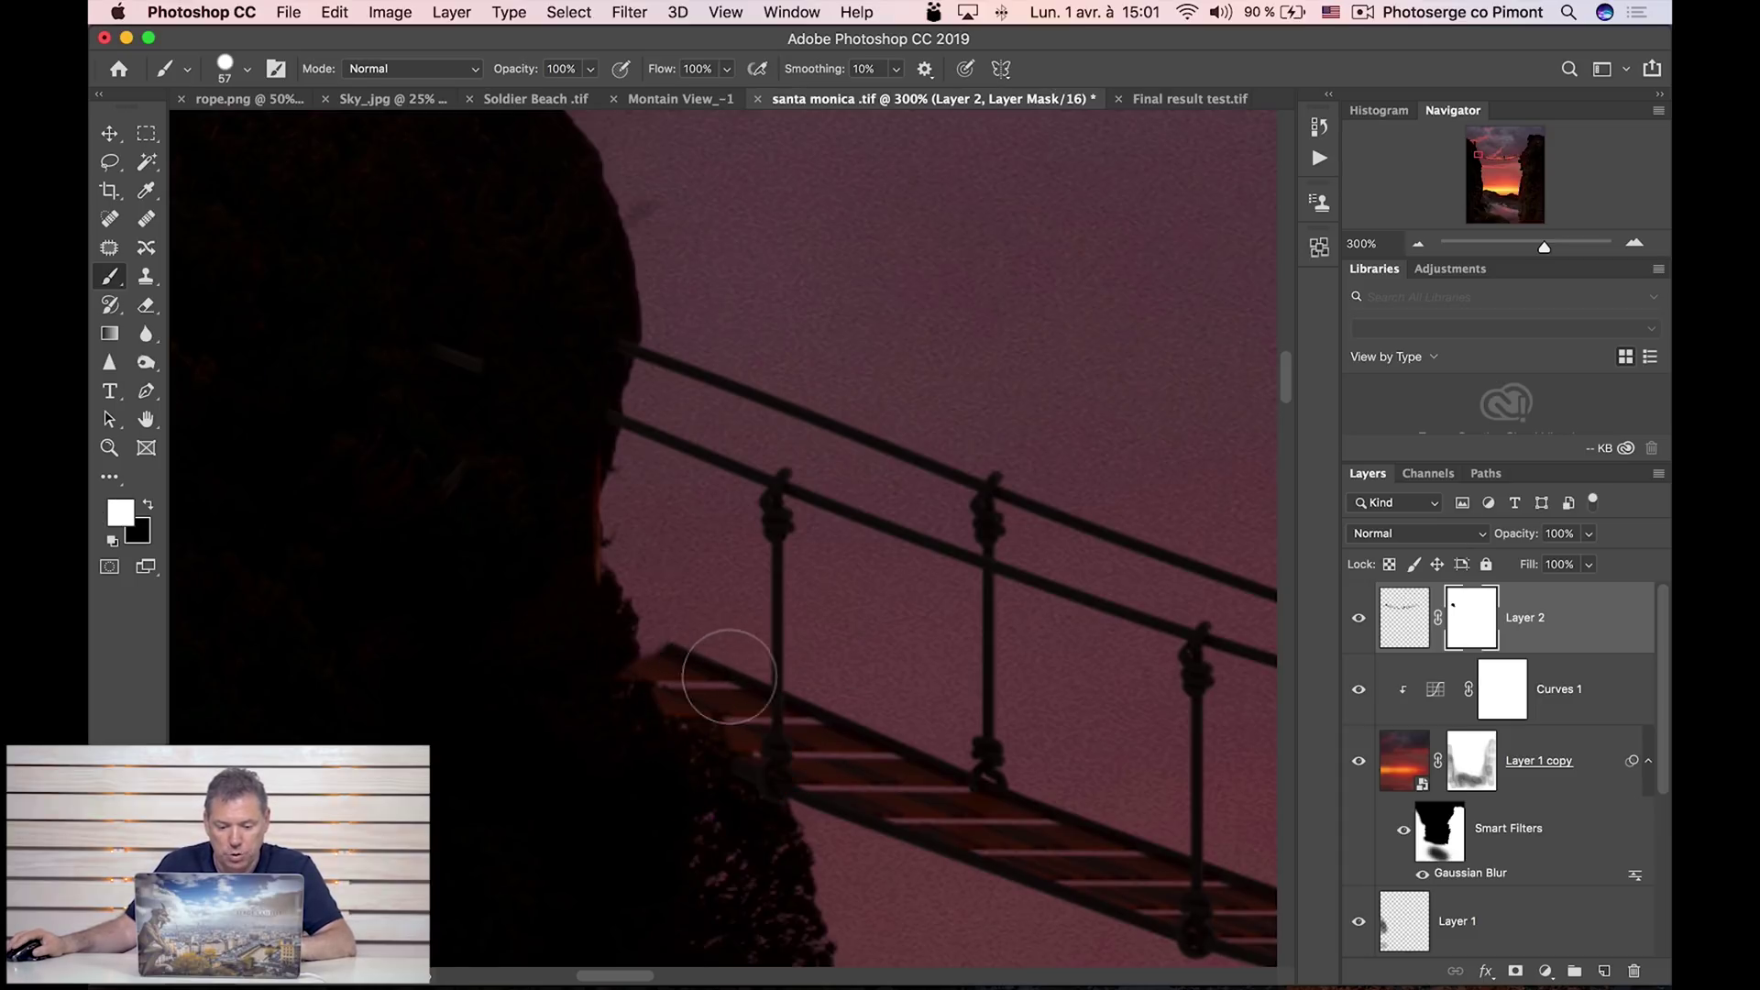
pyautogui.moveTo(659, 663)
pyautogui.mouseDown()
pyautogui.moveTo(637, 660)
pyautogui.moveTo(656, 660)
pyautogui.moveTo(617, 731)
pyautogui.moveTo(648, 758)
pyautogui.moveTo(656, 746)
pyautogui.moveTo(589, 739)
pyautogui.moveTo(571, 668)
pyautogui.moveTo(582, 637)
pyautogui.moveTo(543, 590)
pyautogui.moveTo(561, 576)
pyautogui.mouseUp()
pyautogui.press('x')
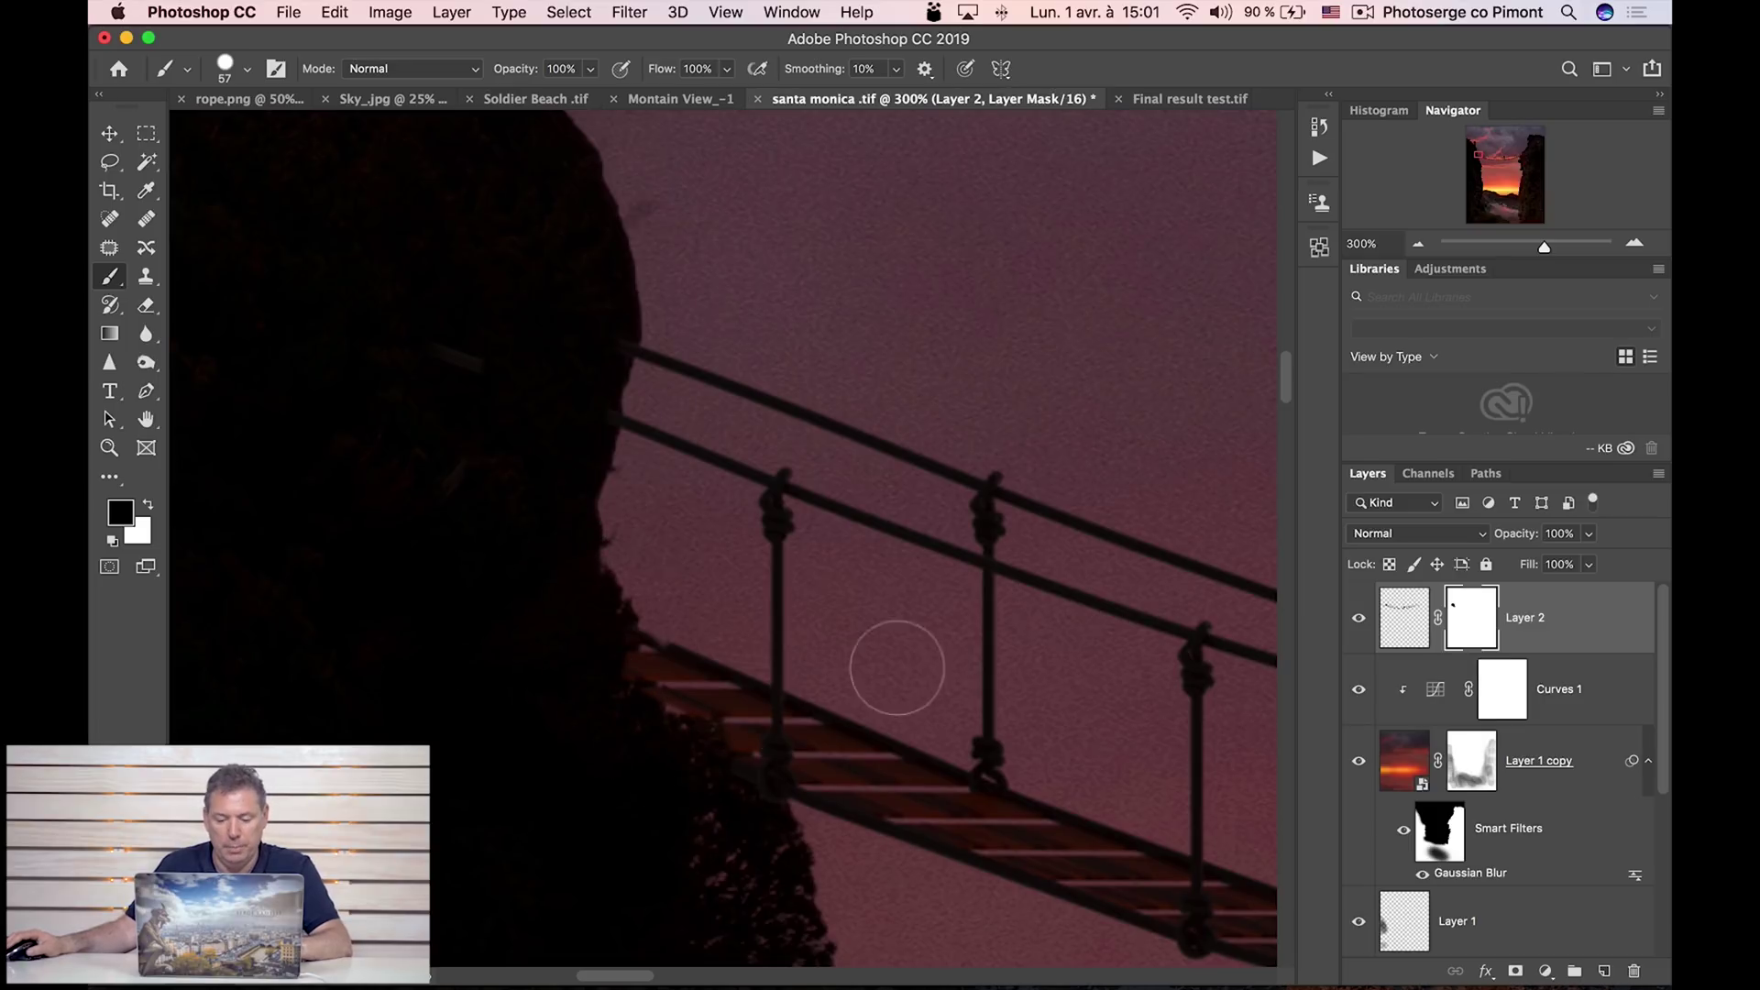
# Mask out the bridge's outer post, anchor ropes and deck planks where they overlap the right cliff.
pyautogui.press('z')
pyautogui.click(877, 644)
pyautogui.keyDown('alt'); pyautogui.click(876, 644); pyautogui.keyUp('alt')
pyautogui.keyDown('alt'); pyautogui.click(1014, 653); pyautogui.keyUp('alt')
pyautogui.keyDown('alt'); pyautogui.click(1014, 653); pyautogui.keyUp('alt')
pyautogui.keyDown('alt'); pyautogui.click(1014, 653); pyautogui.keyUp('alt')
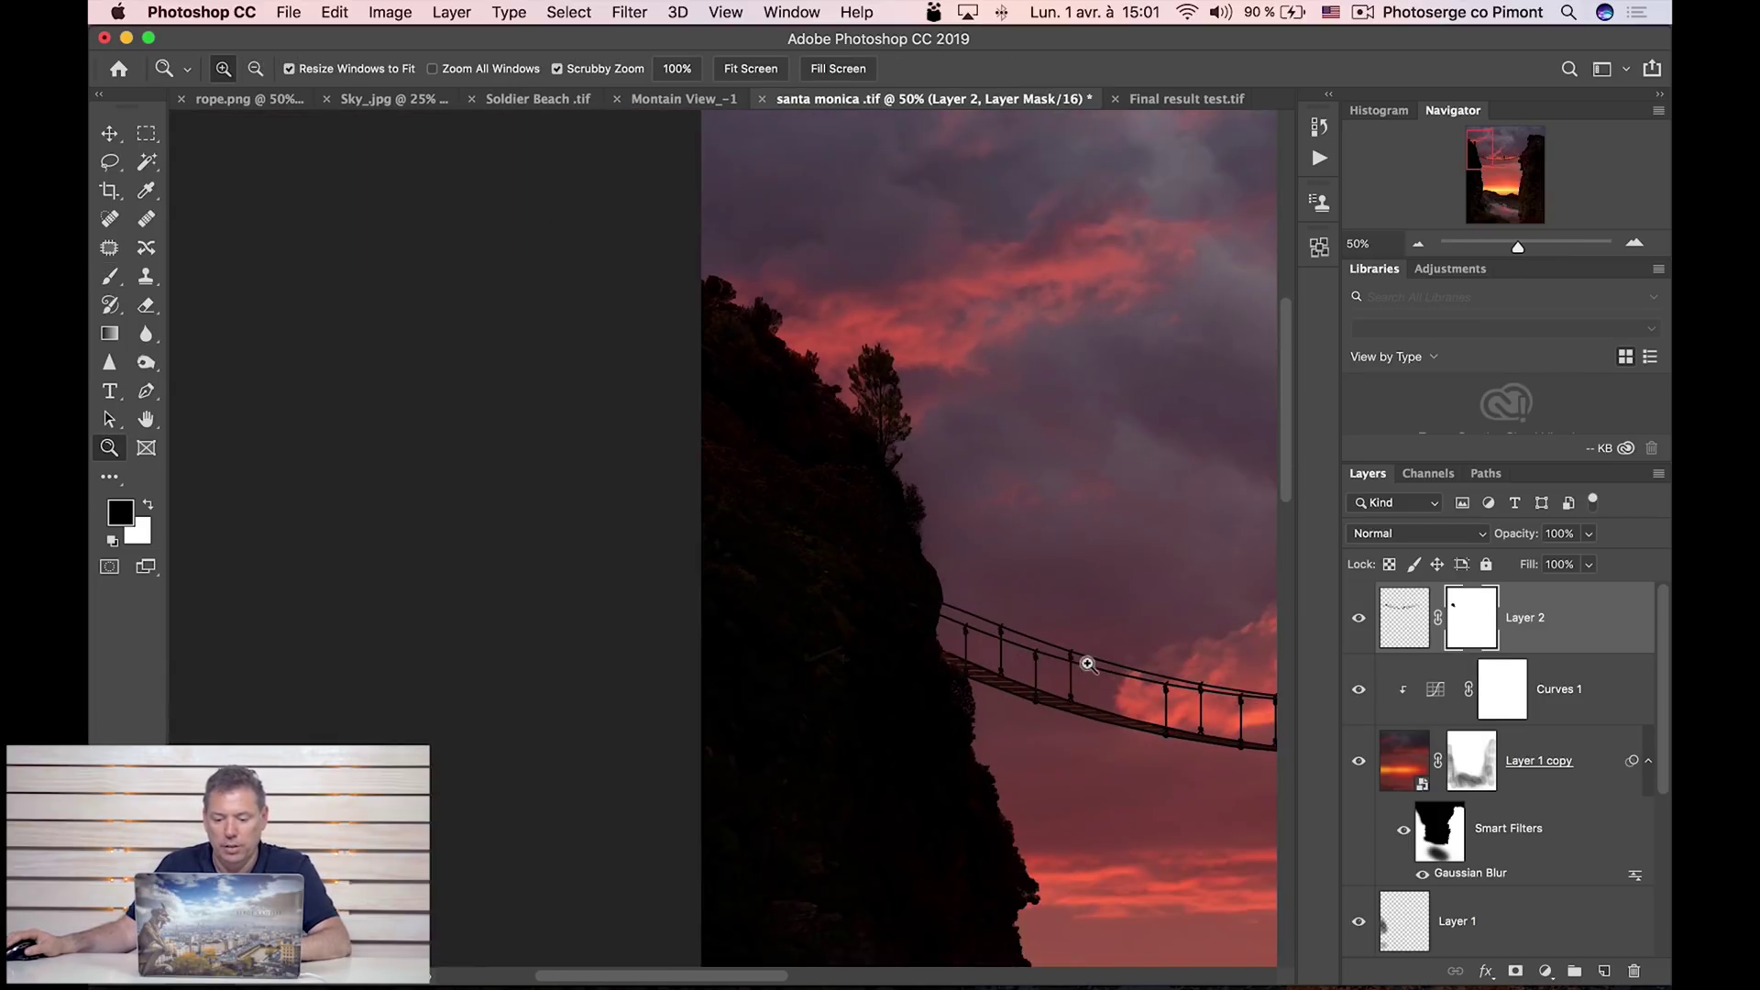
pyautogui.moveTo(1056, 643); pyautogui.dragTo(639, 612)
pyautogui.moveTo(990, 601); pyautogui.dragTo(596, 623)
pyautogui.click(816, 612)
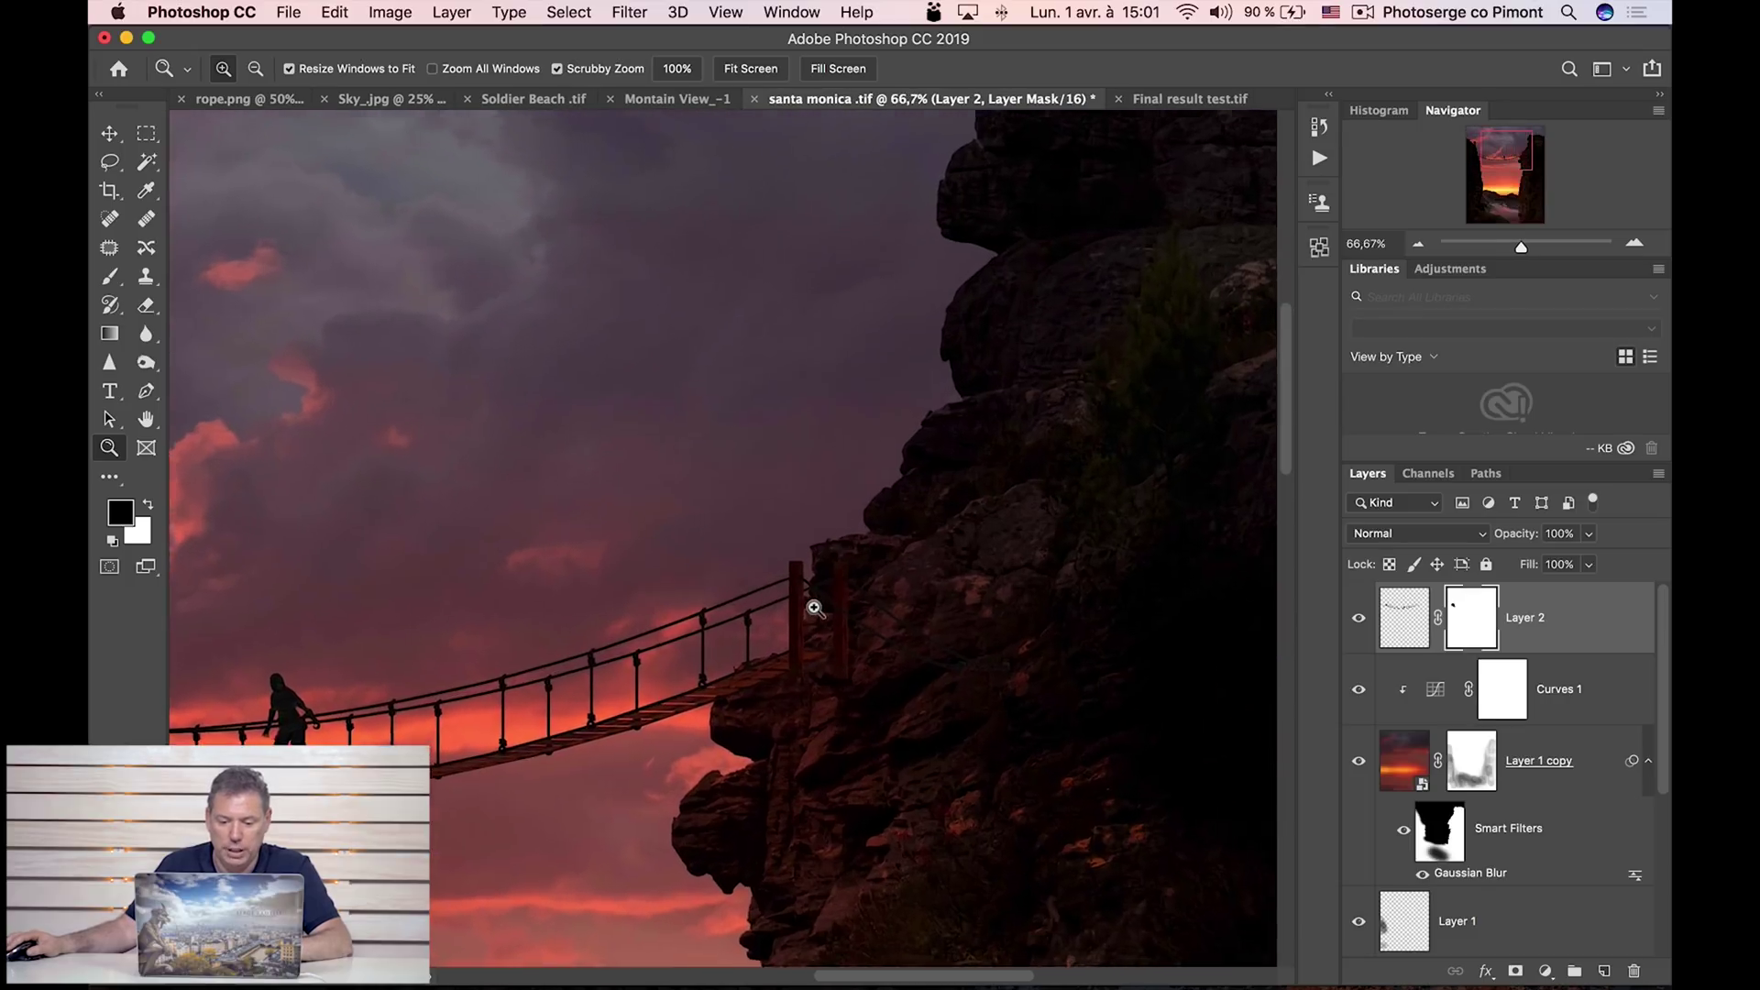
pyautogui.click(818, 611)
pyautogui.click(818, 612)
pyautogui.press('b')
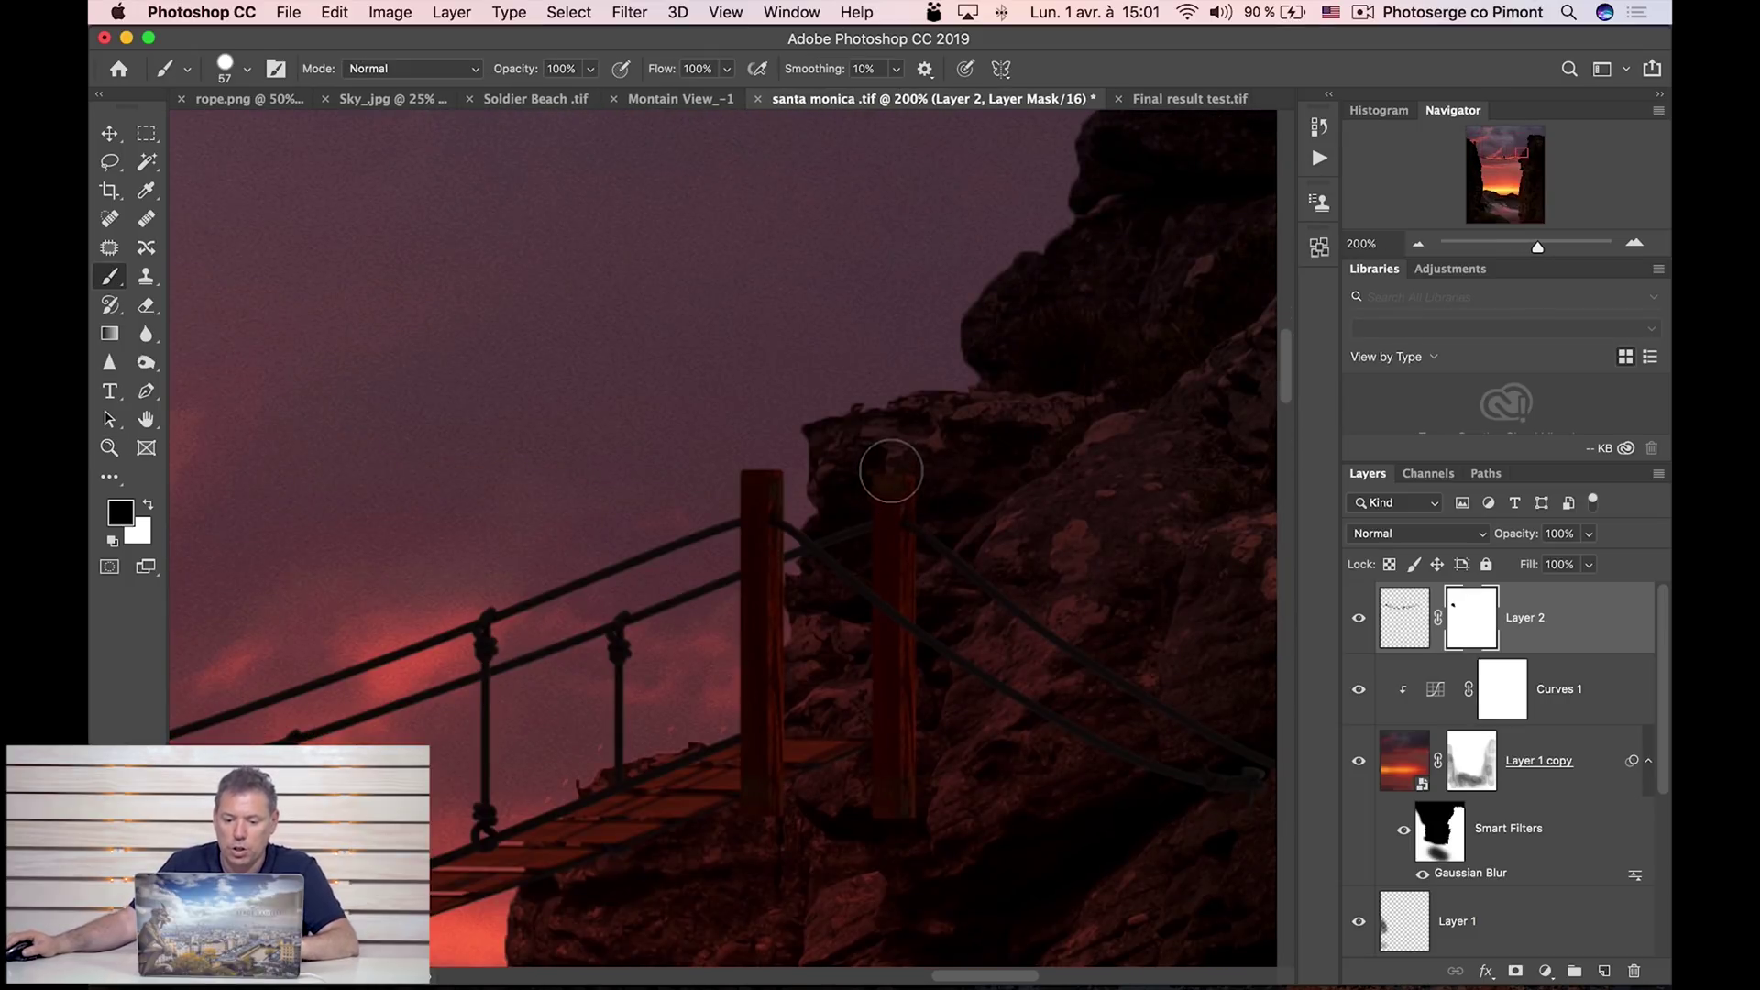
pyautogui.moveTo(895, 647); pyautogui.dragTo(908, 828)
pyautogui.moveTo(954, 724); pyautogui.dragTo(972, 723)
pyautogui.moveTo(935, 592)
pyautogui.mouseDown()
pyautogui.moveTo(1109, 756)
pyautogui.moveTo(1022, 614)
pyautogui.moveTo(930, 708)
pyautogui.moveTo(886, 704)
pyautogui.moveTo(837, 745)
pyautogui.moveTo(614, 836)
pyautogui.moveTo(802, 784)
pyautogui.moveTo(787, 725)
pyautogui.moveTo(798, 754)
pyautogui.moveTo(854, 757)
pyautogui.moveTo(834, 754)
pyautogui.moveTo(835, 777)
pyautogui.moveTo(796, 771)
pyautogui.moveTo(841, 759)
pyautogui.mouseUp()
# Mask out the leftover rope beyond the inner post and the planks over the right rocks with a 91 px brush.
pyautogui.press('x')
pyautogui.press('x')
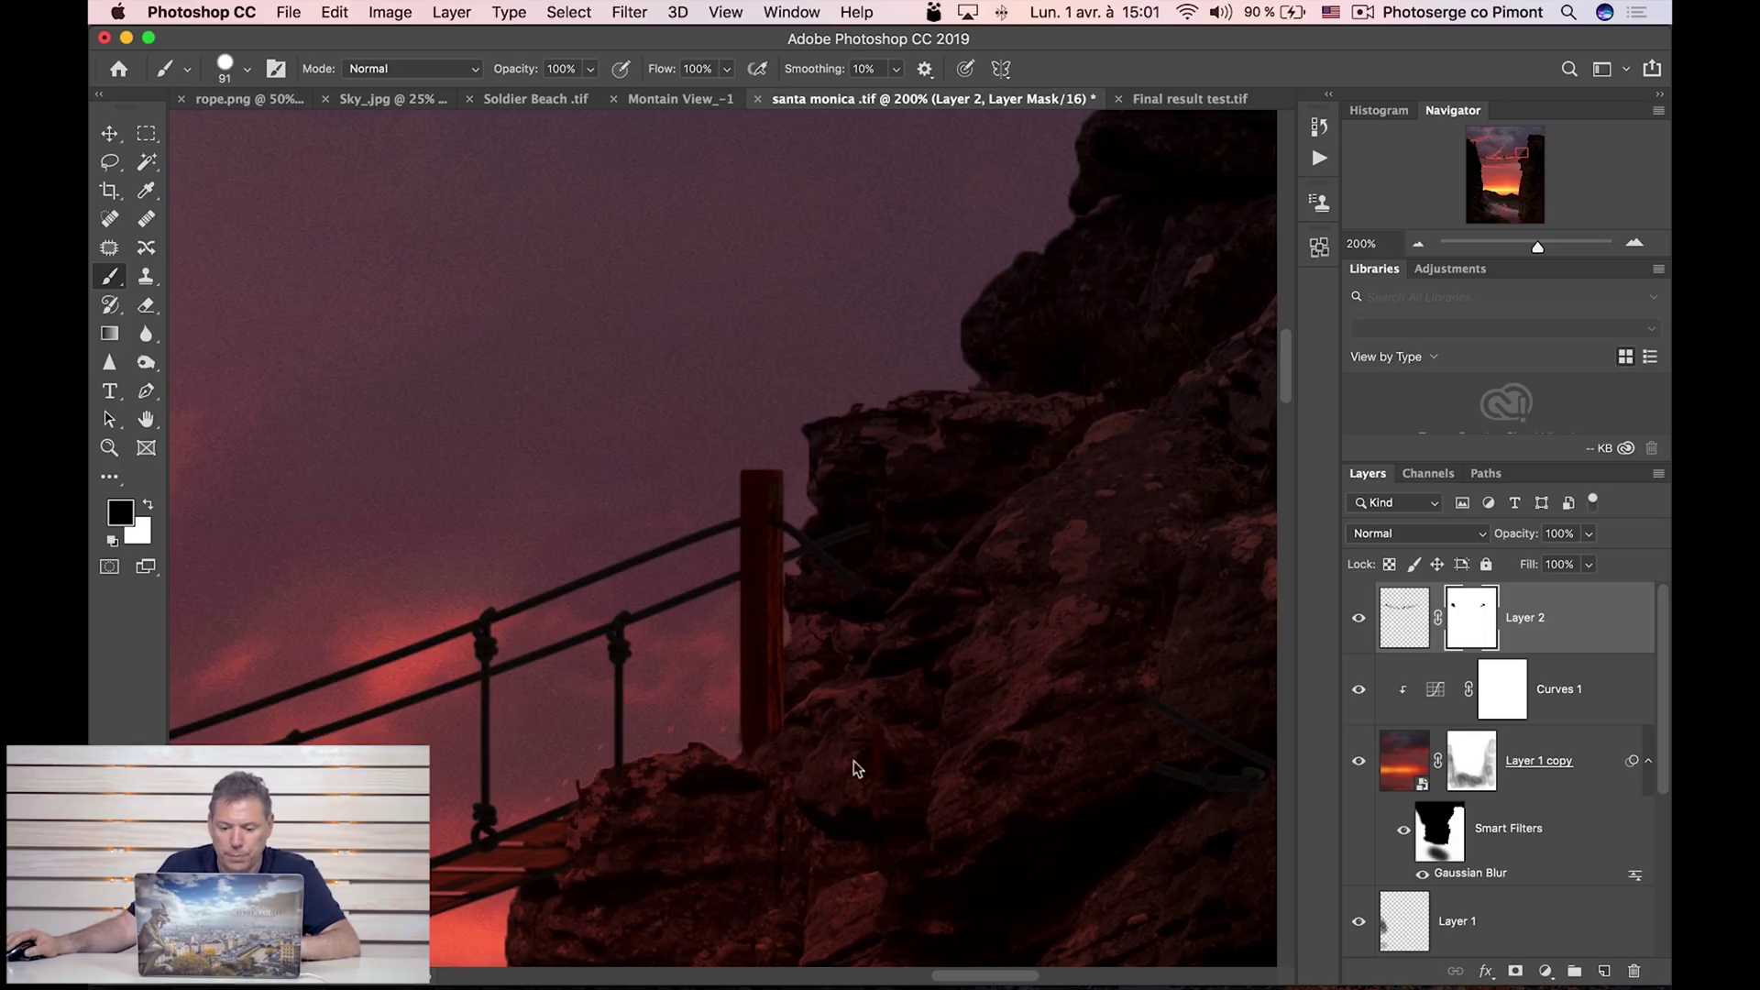
pyautogui.moveTo(857, 653)
pyautogui.mouseDown()
pyautogui.moveTo(854, 565)
pyautogui.moveTo(891, 575)
pyautogui.moveTo(852, 550)
pyautogui.mouseUp()
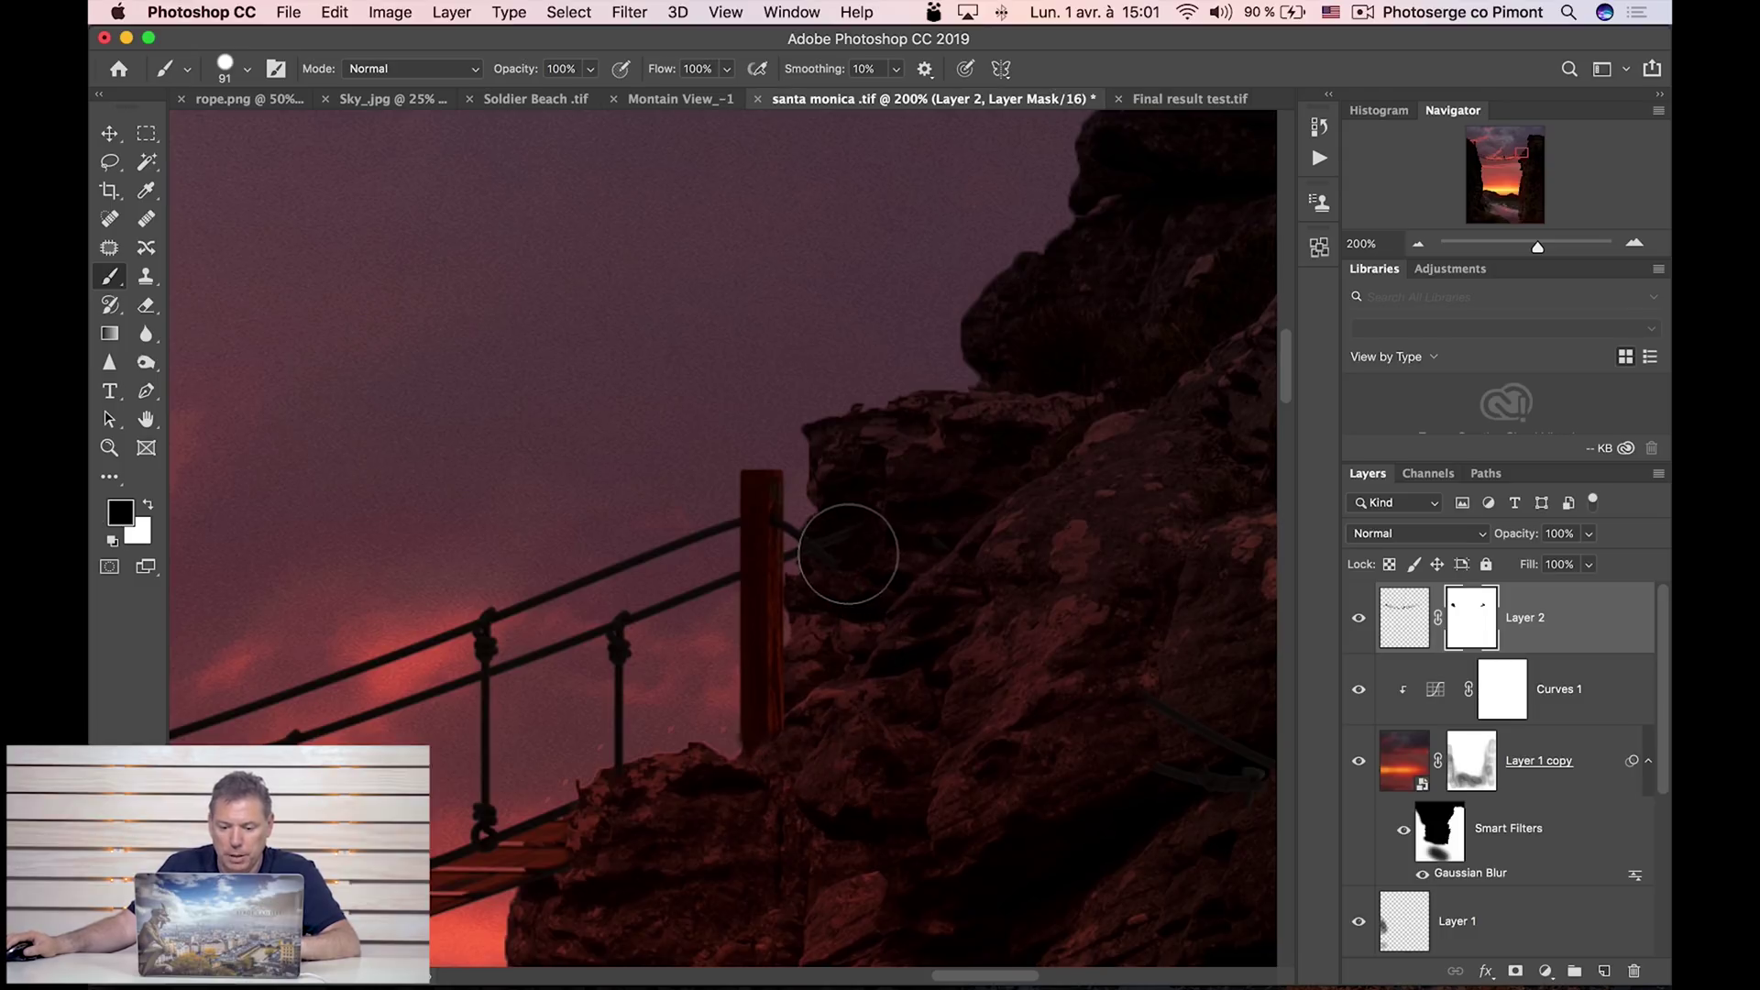
pyautogui.moveTo(608, 870)
pyautogui.mouseDown()
pyautogui.moveTo(577, 863)
pyautogui.moveTo(621, 842)
pyautogui.mouseUp()
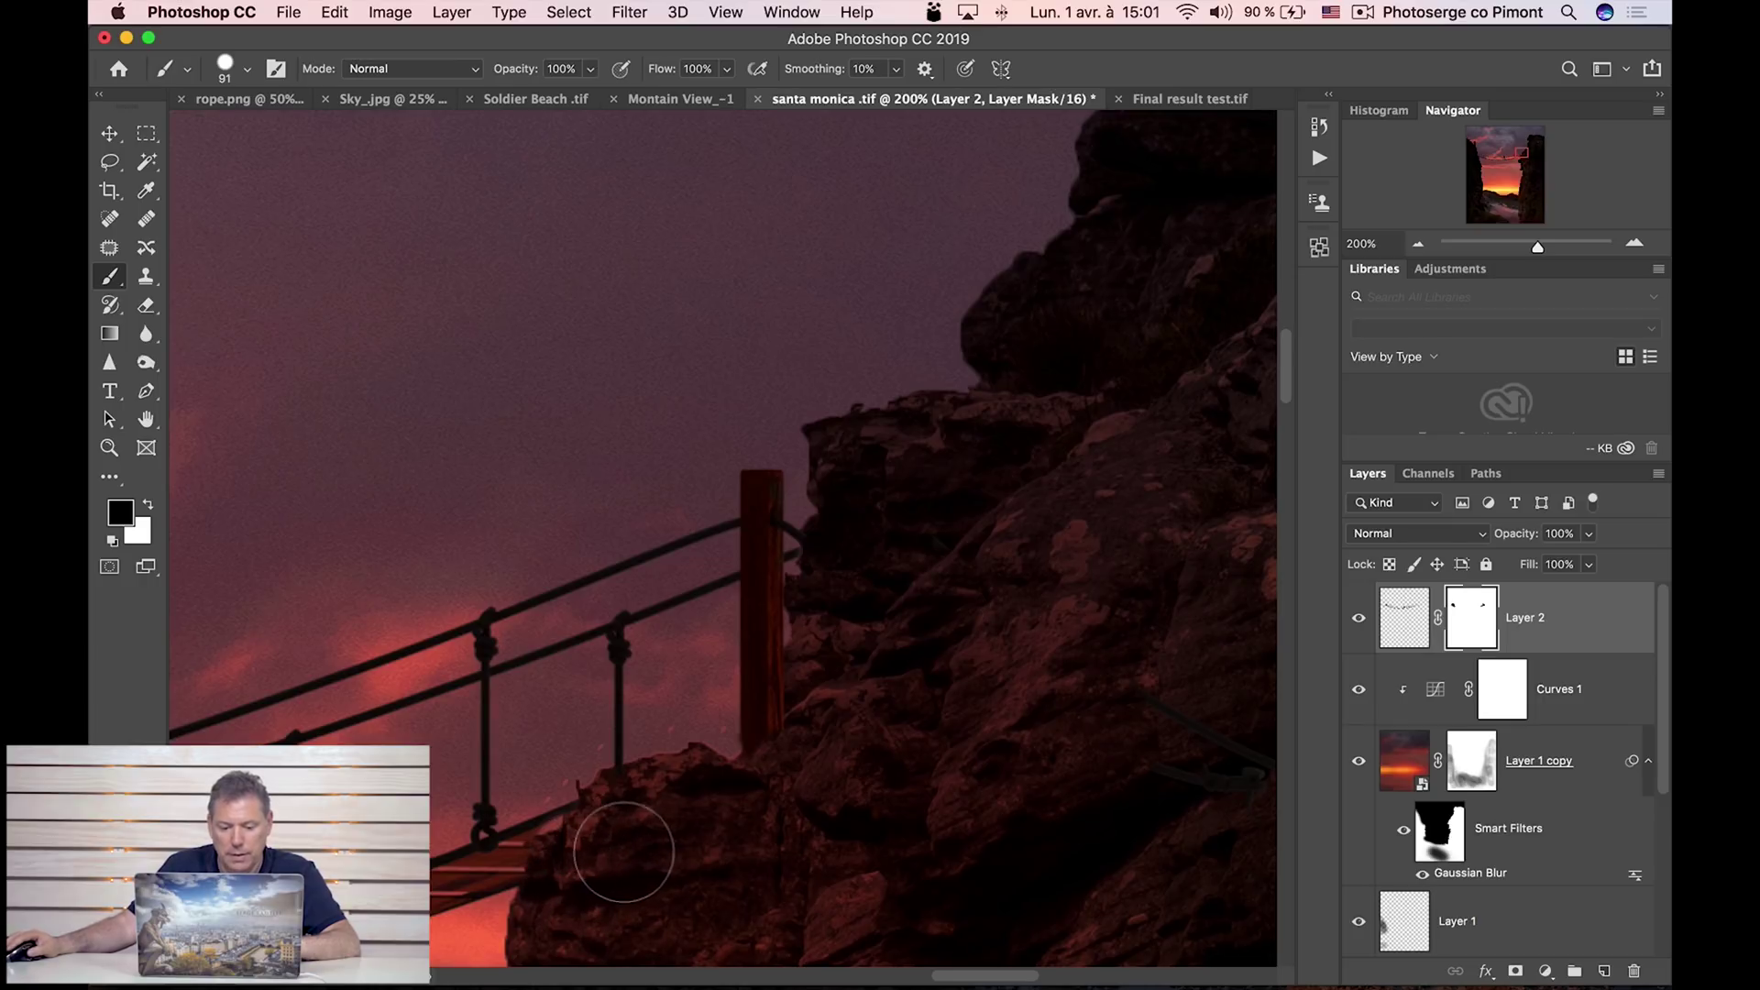
# Inspect the left cliff's edge from the bridge down to the hill for blending flaws.
pyautogui.press('z')
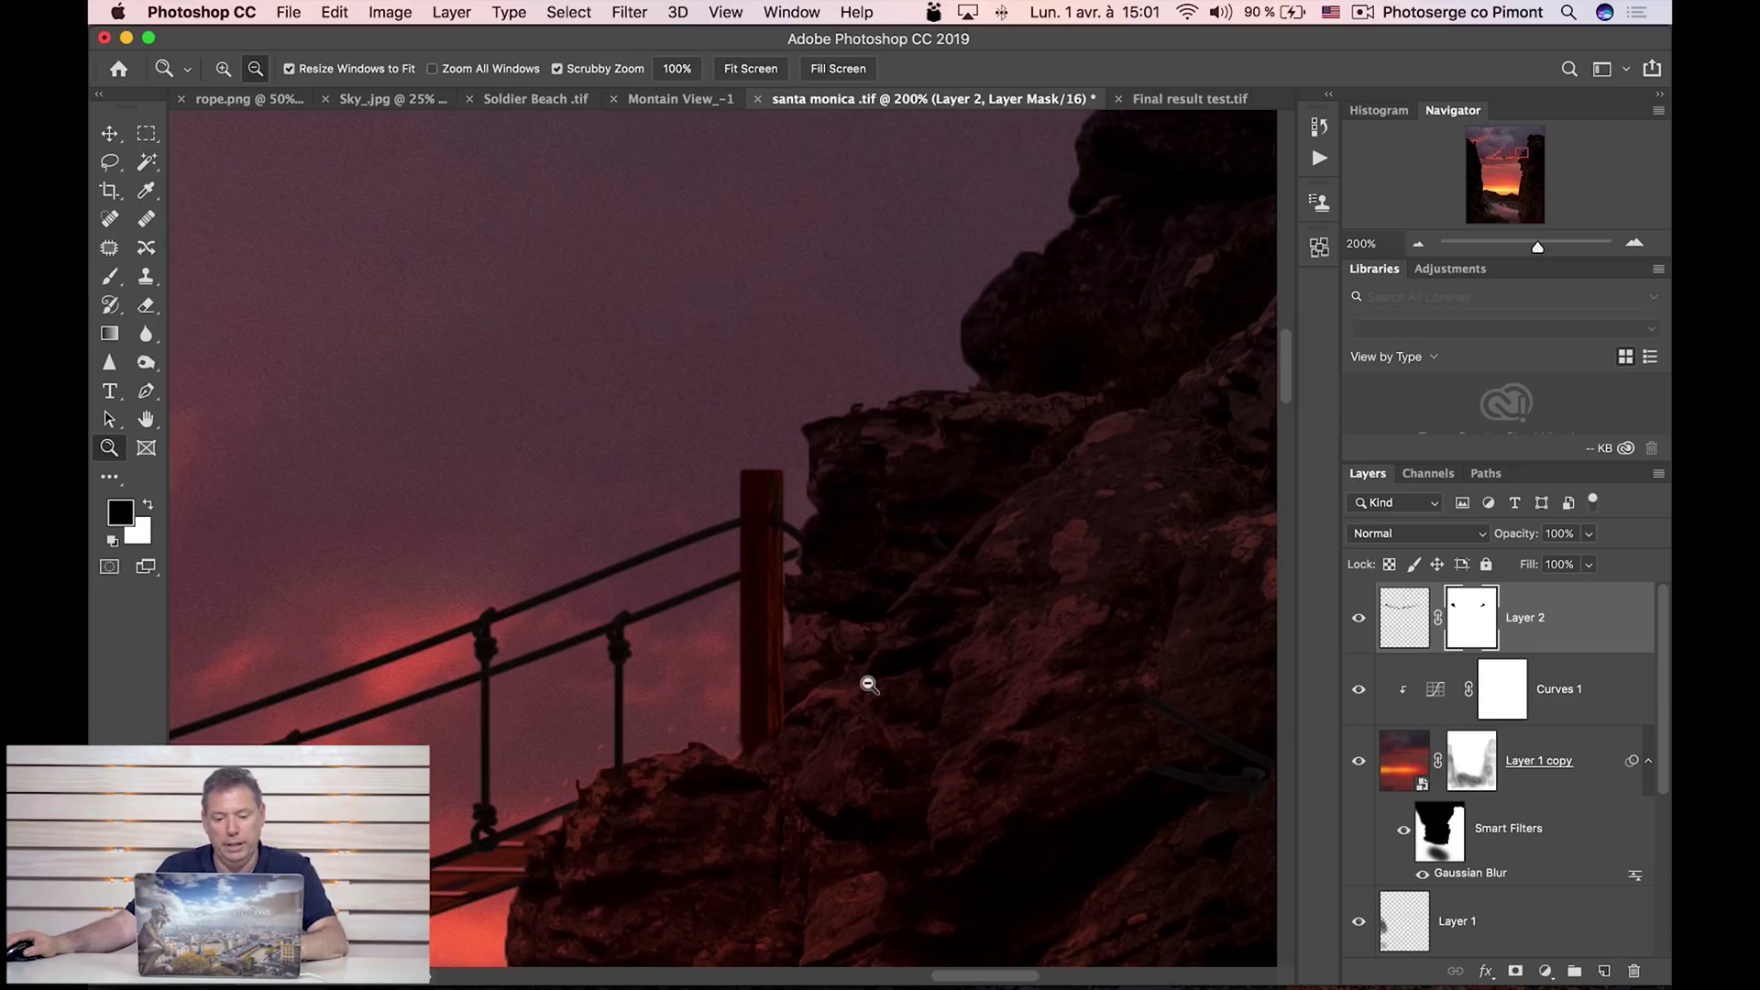
pyautogui.keyDown('alt'); pyautogui.click(865, 688); pyautogui.keyUp('alt')
pyautogui.keyDown('alt'); pyautogui.click(599, 719); pyautogui.keyUp('alt')
pyautogui.keyDown('alt'); pyautogui.click(336, 704); pyautogui.keyUp('alt')
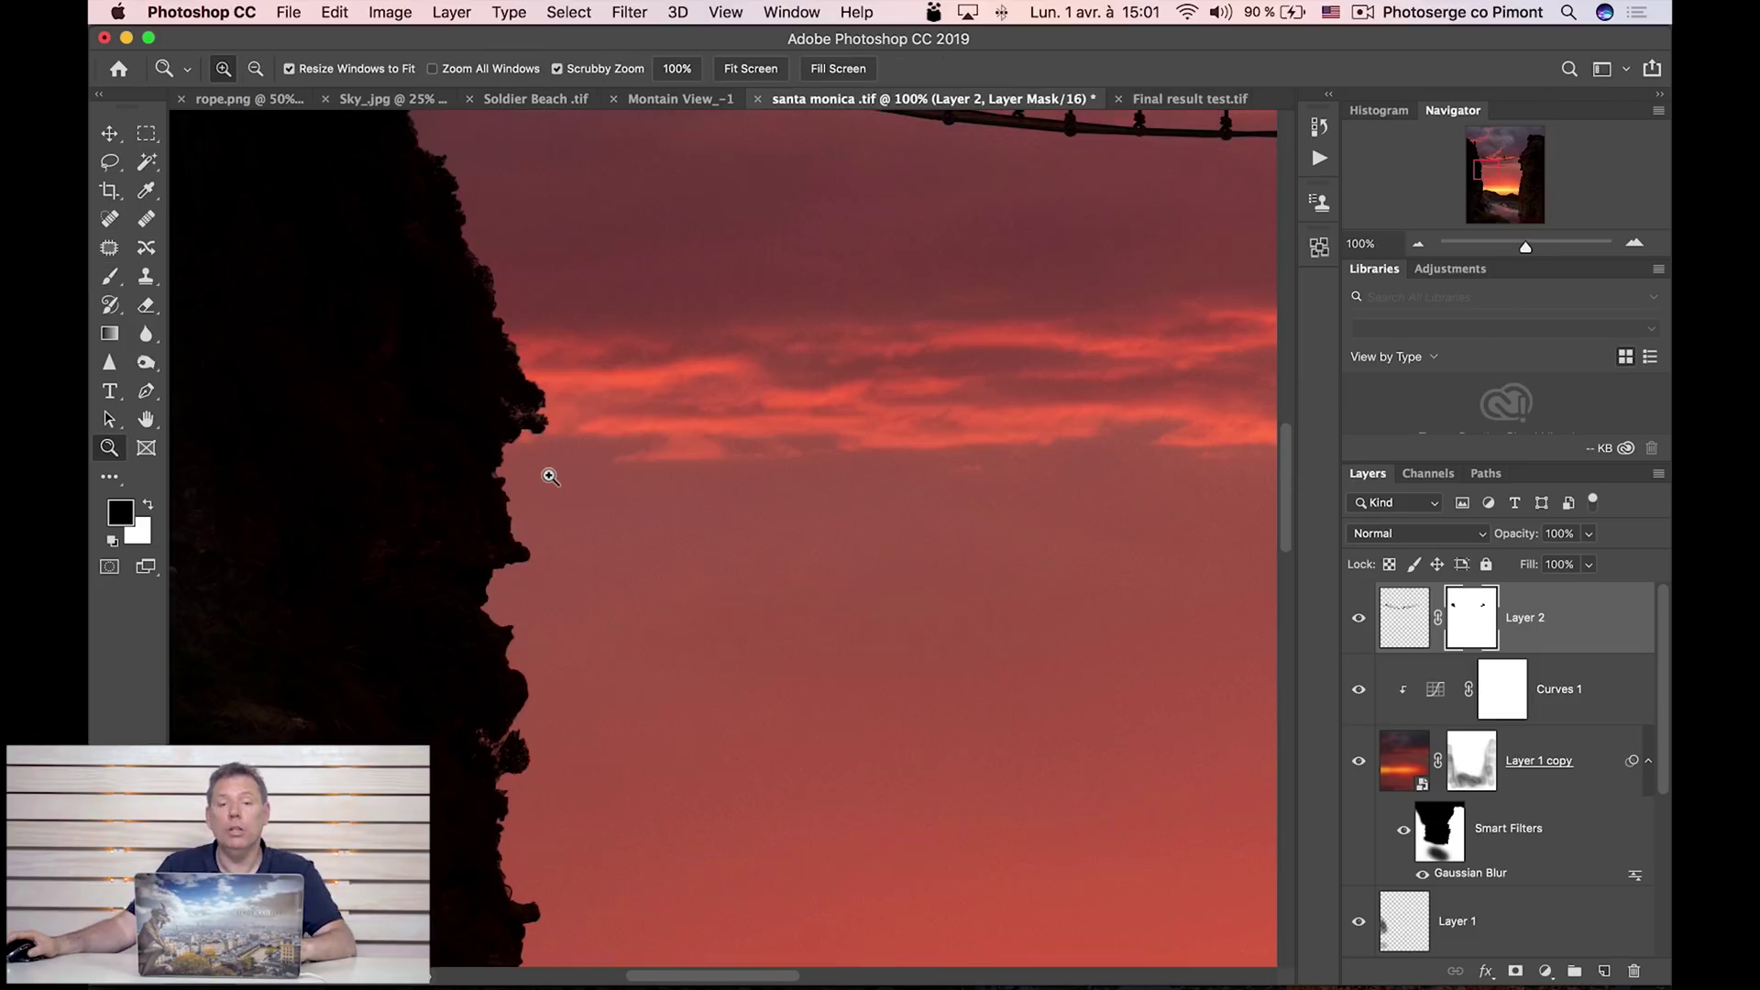
pyautogui.click(612, 386)
pyautogui.press('space')
pyautogui.moveTo(605, 687); pyautogui.dragTo(557, 476)
pyautogui.moveTo(656, 774); pyautogui.dragTo(629, 403)
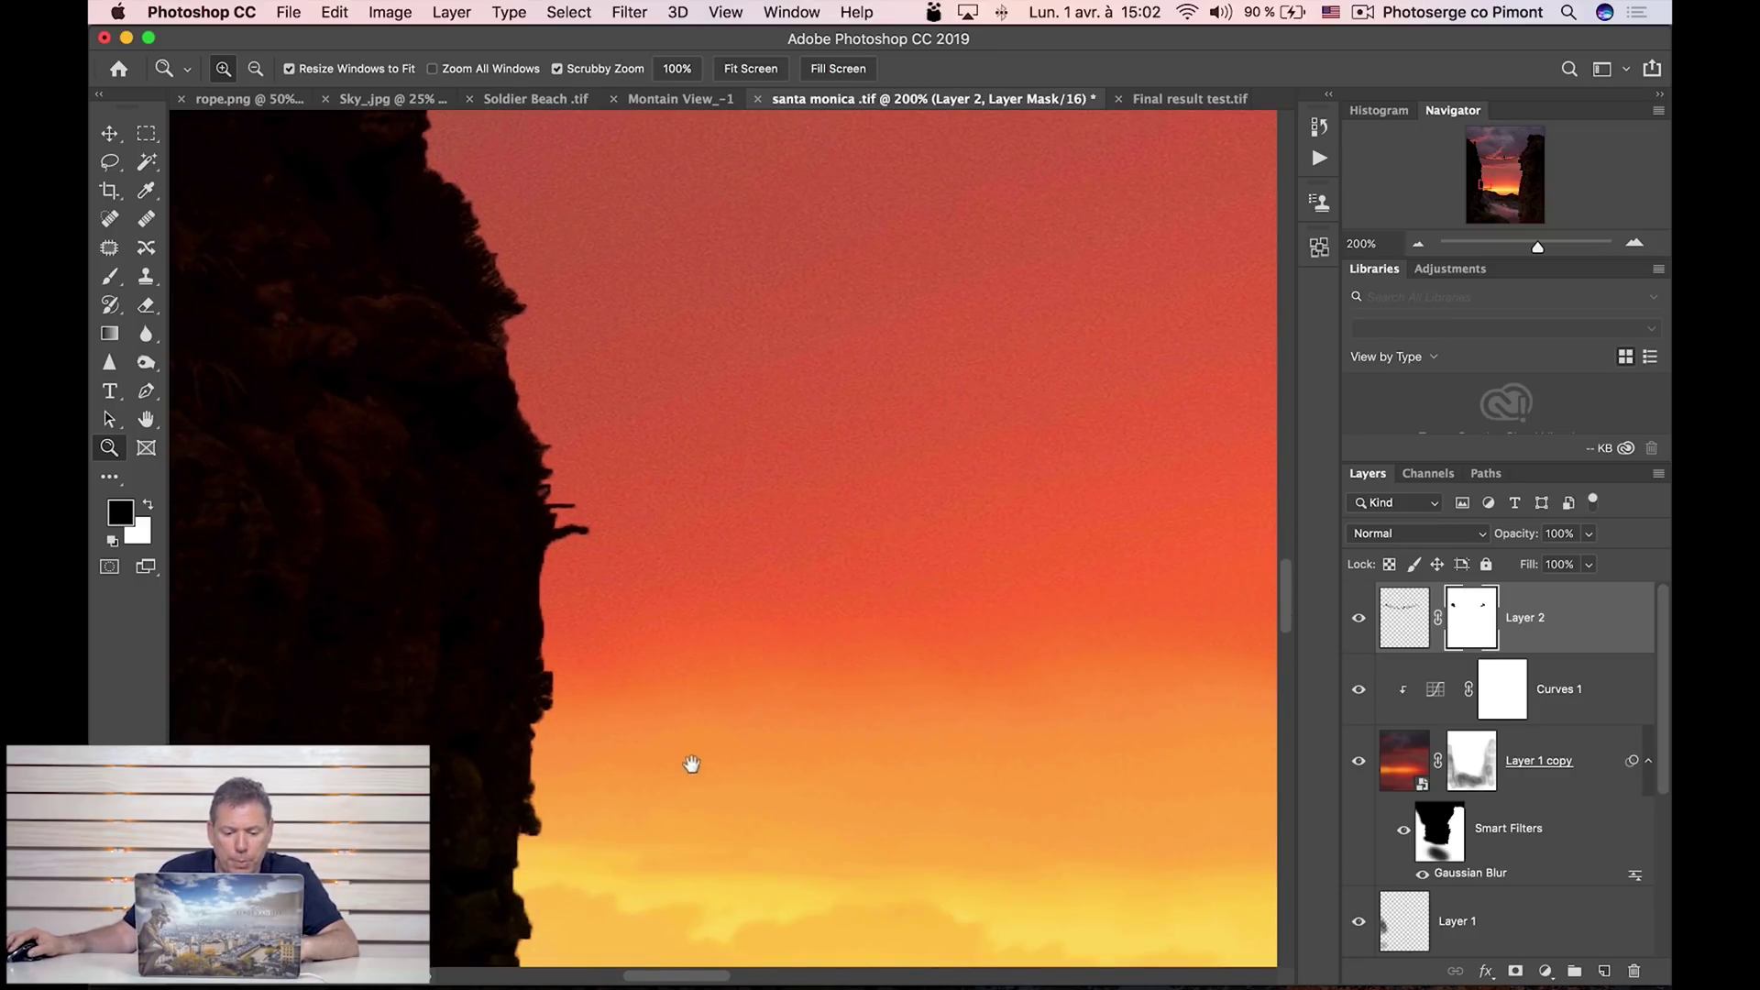
pyautogui.moveTo(692, 763); pyautogui.dragTo(630, 485)
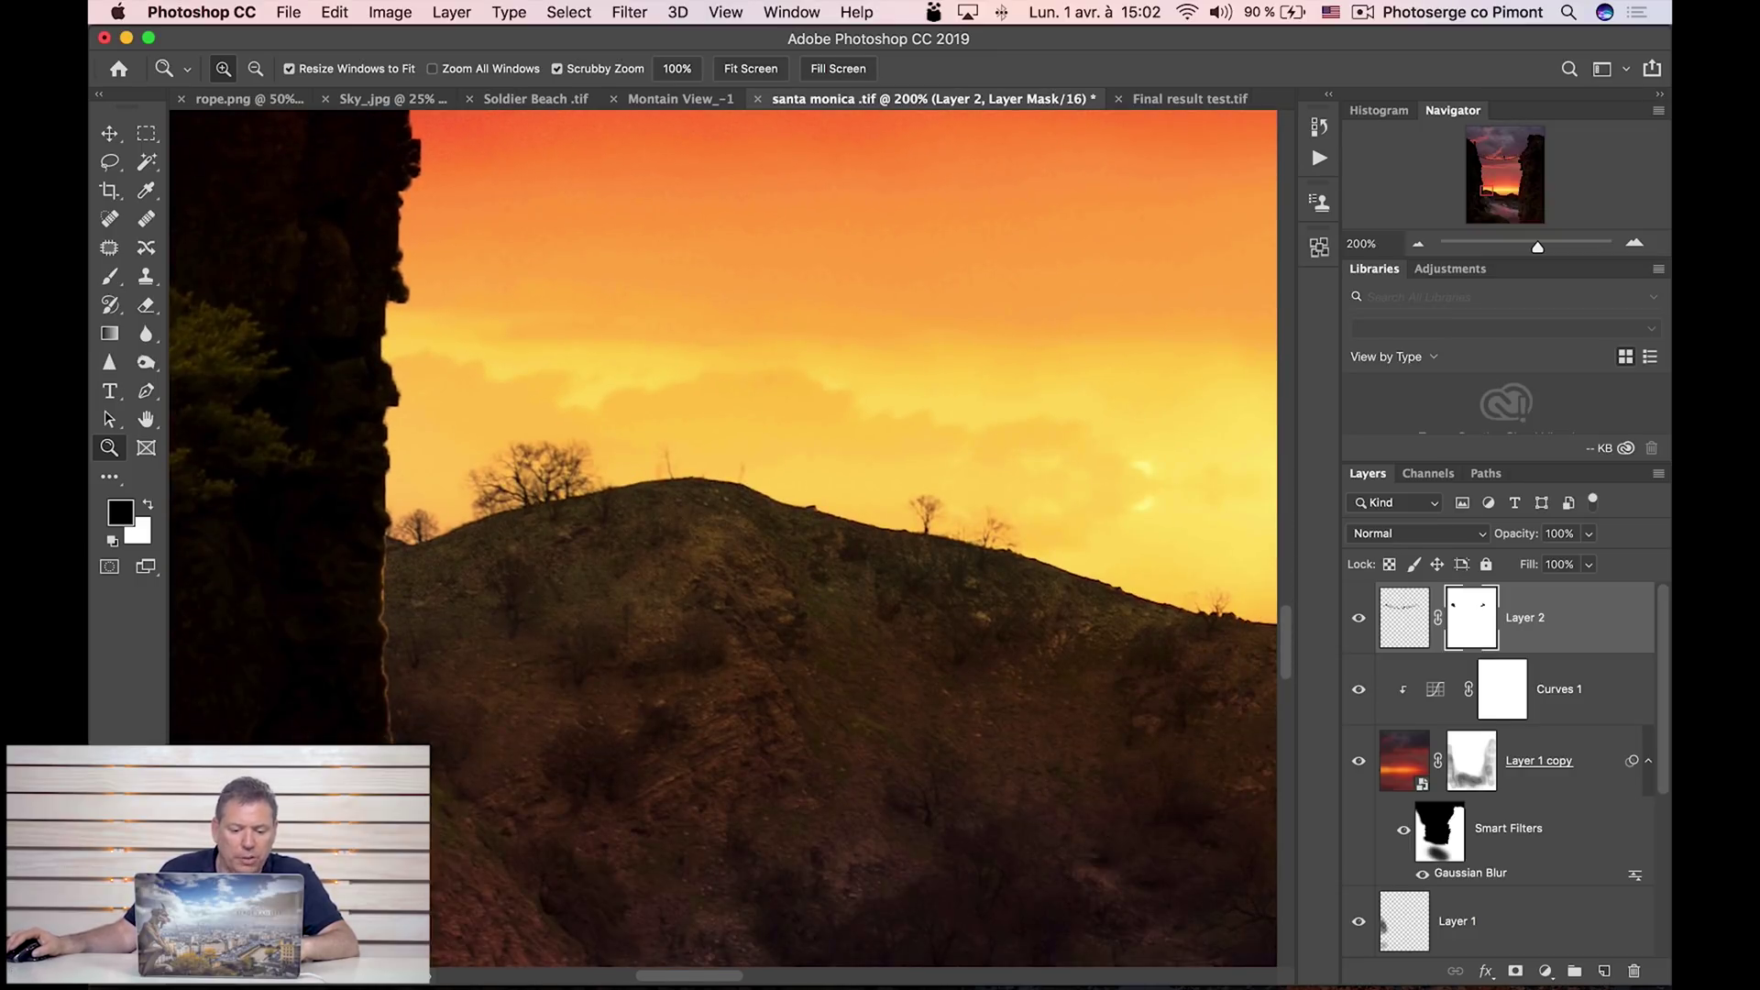
pyautogui.moveTo(473, 773); pyautogui.dragTo(688, 641)
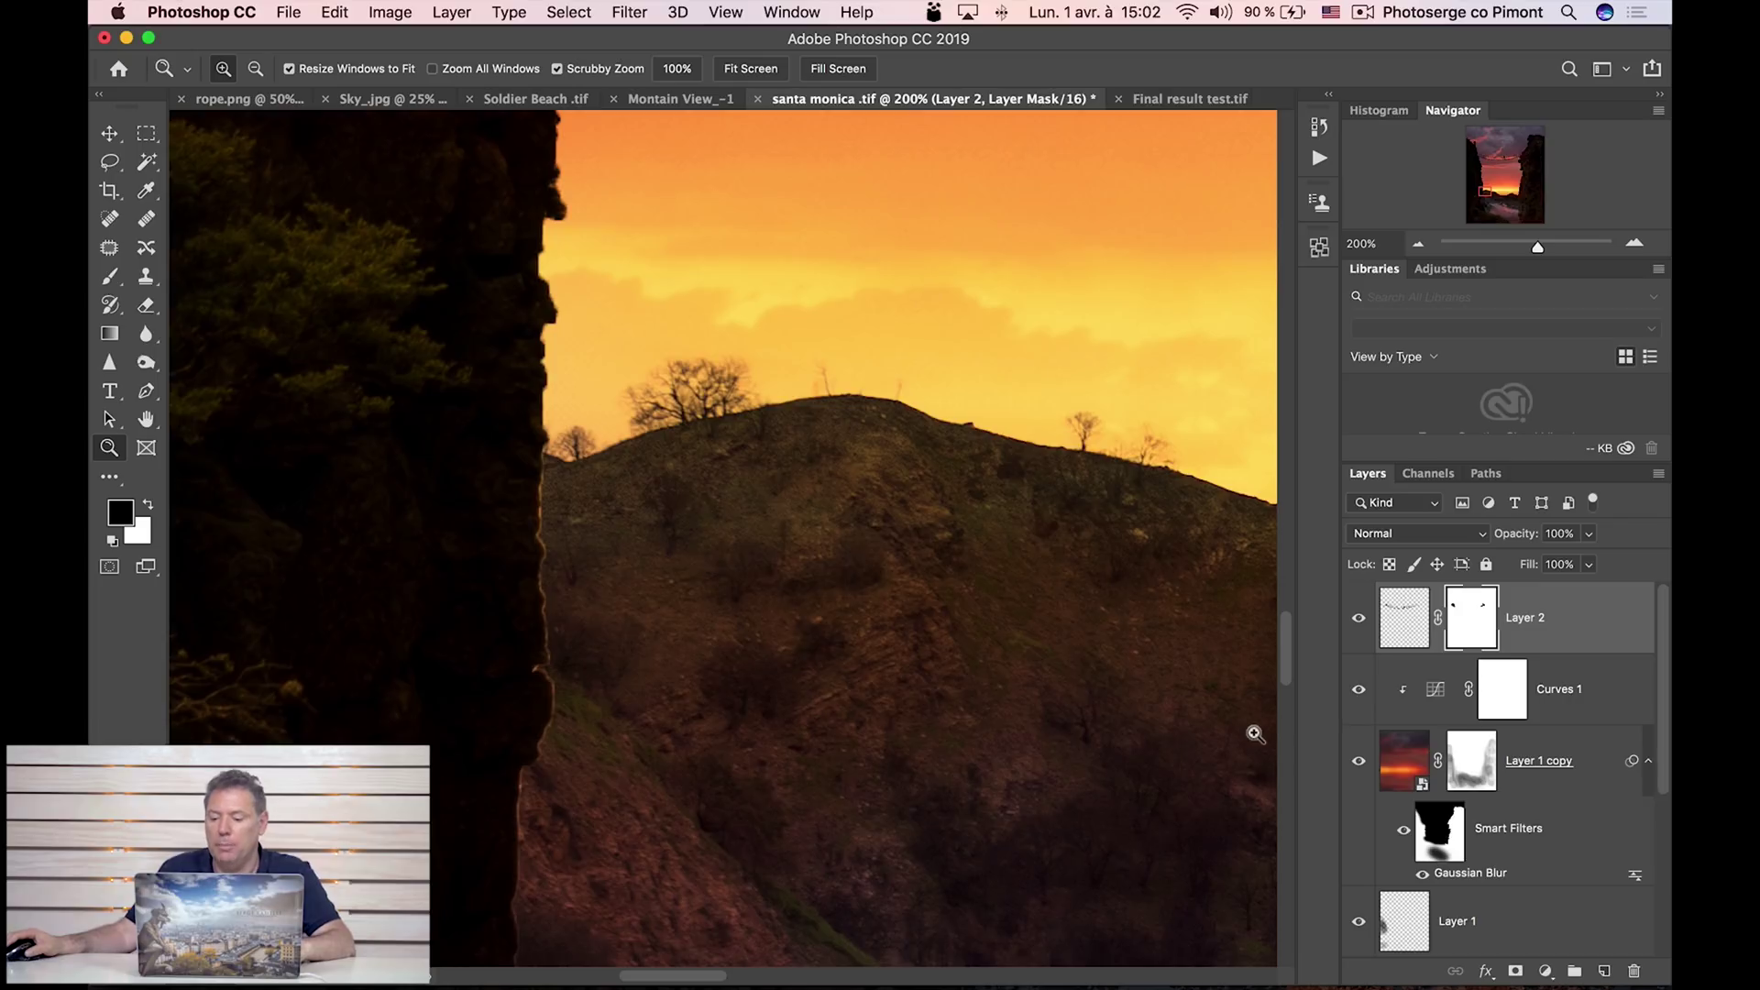
# Try to lasso the left cliff's bright edge beside the hill on the Montain View_ copy layer with a 100 px feather.
pyautogui.moveTo(1661, 733); pyautogui.dragTo(1666, 907)
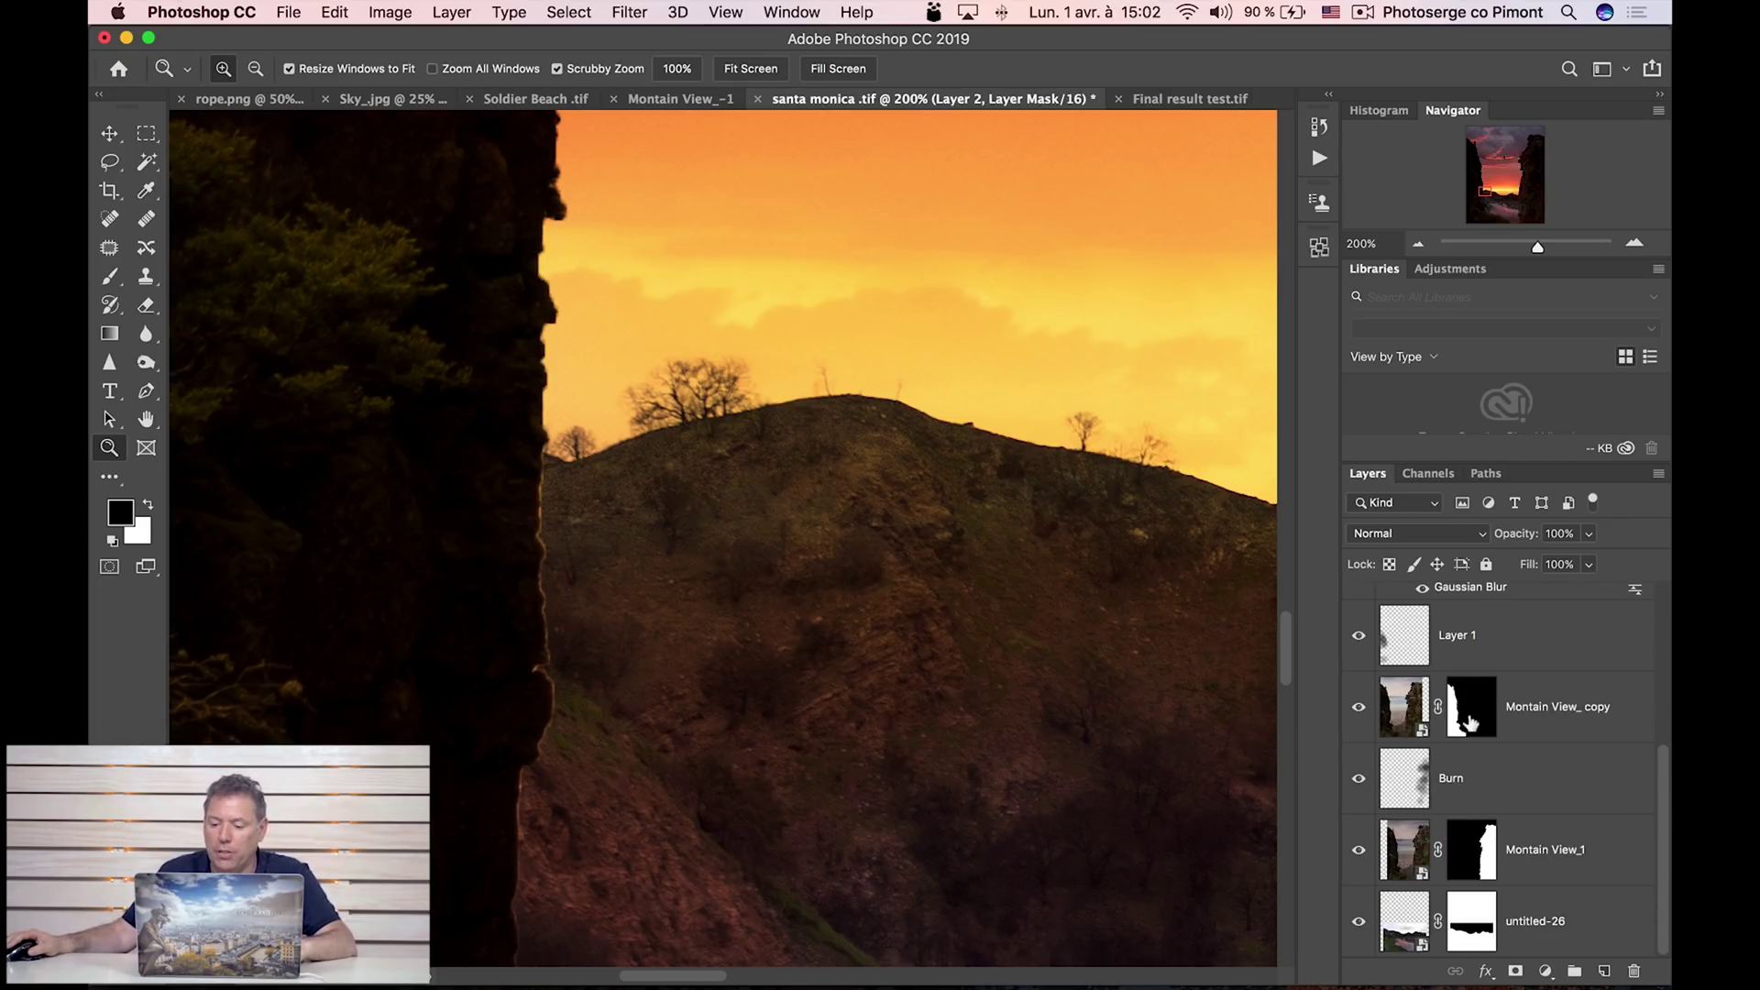
pyautogui.click(1408, 715)
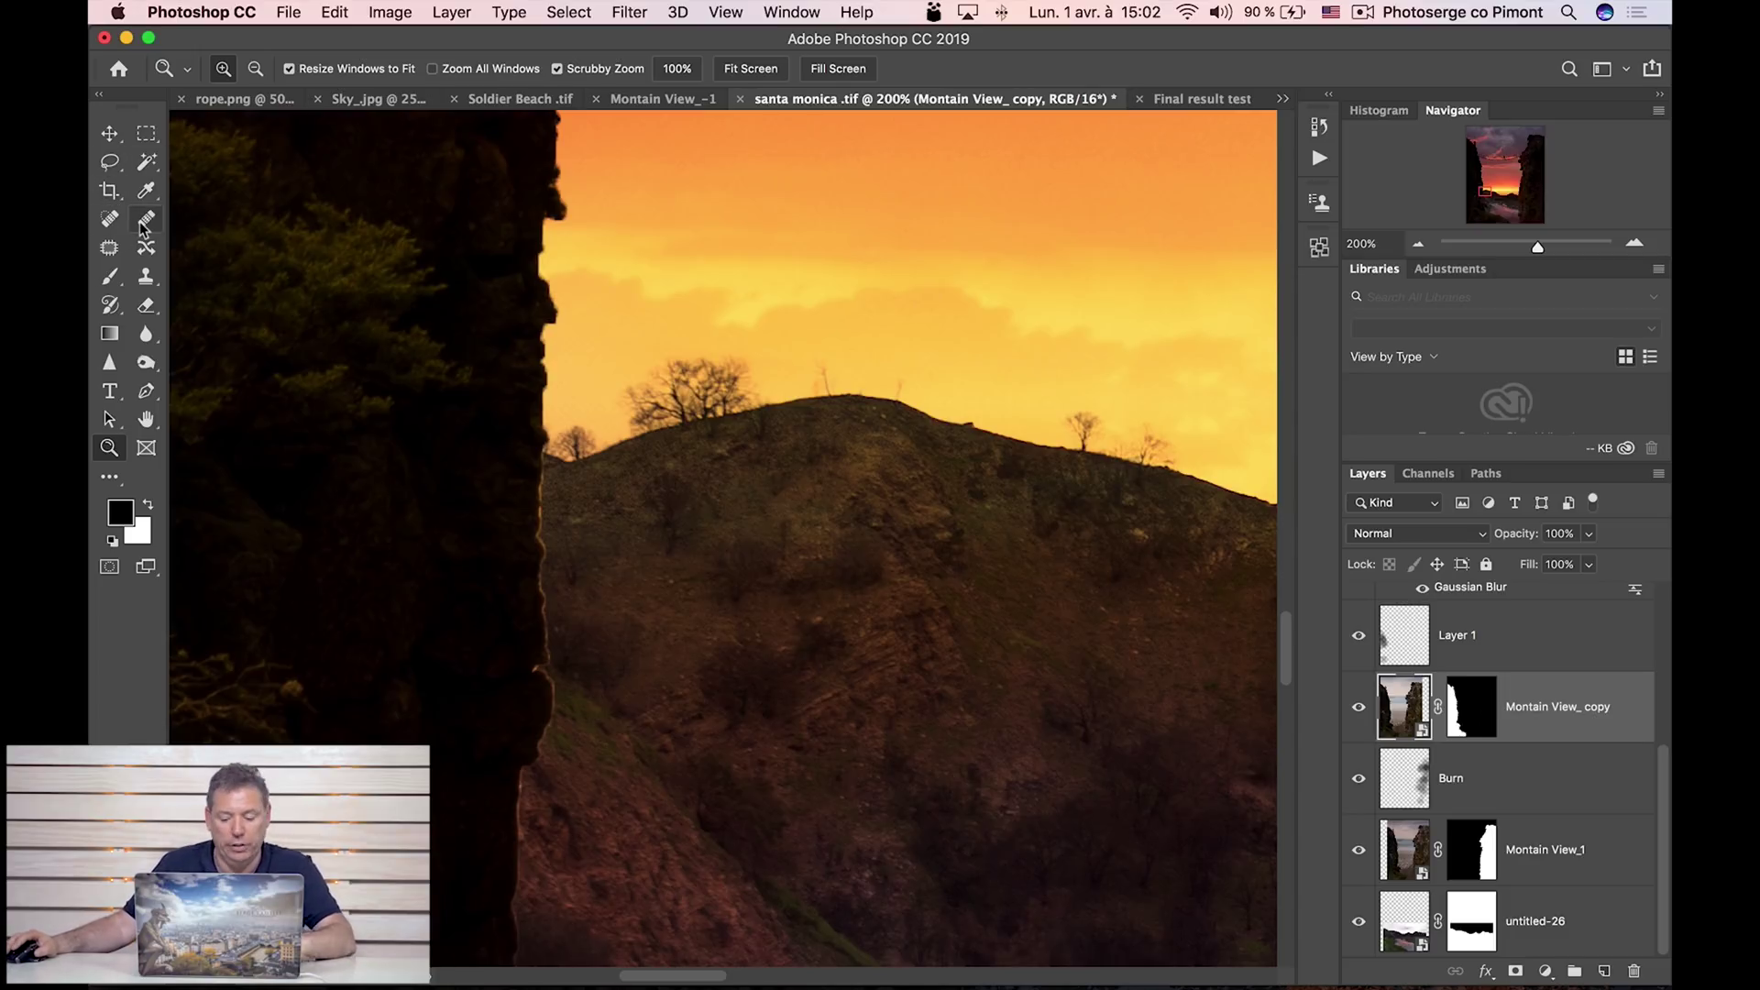
pyautogui.press('l')
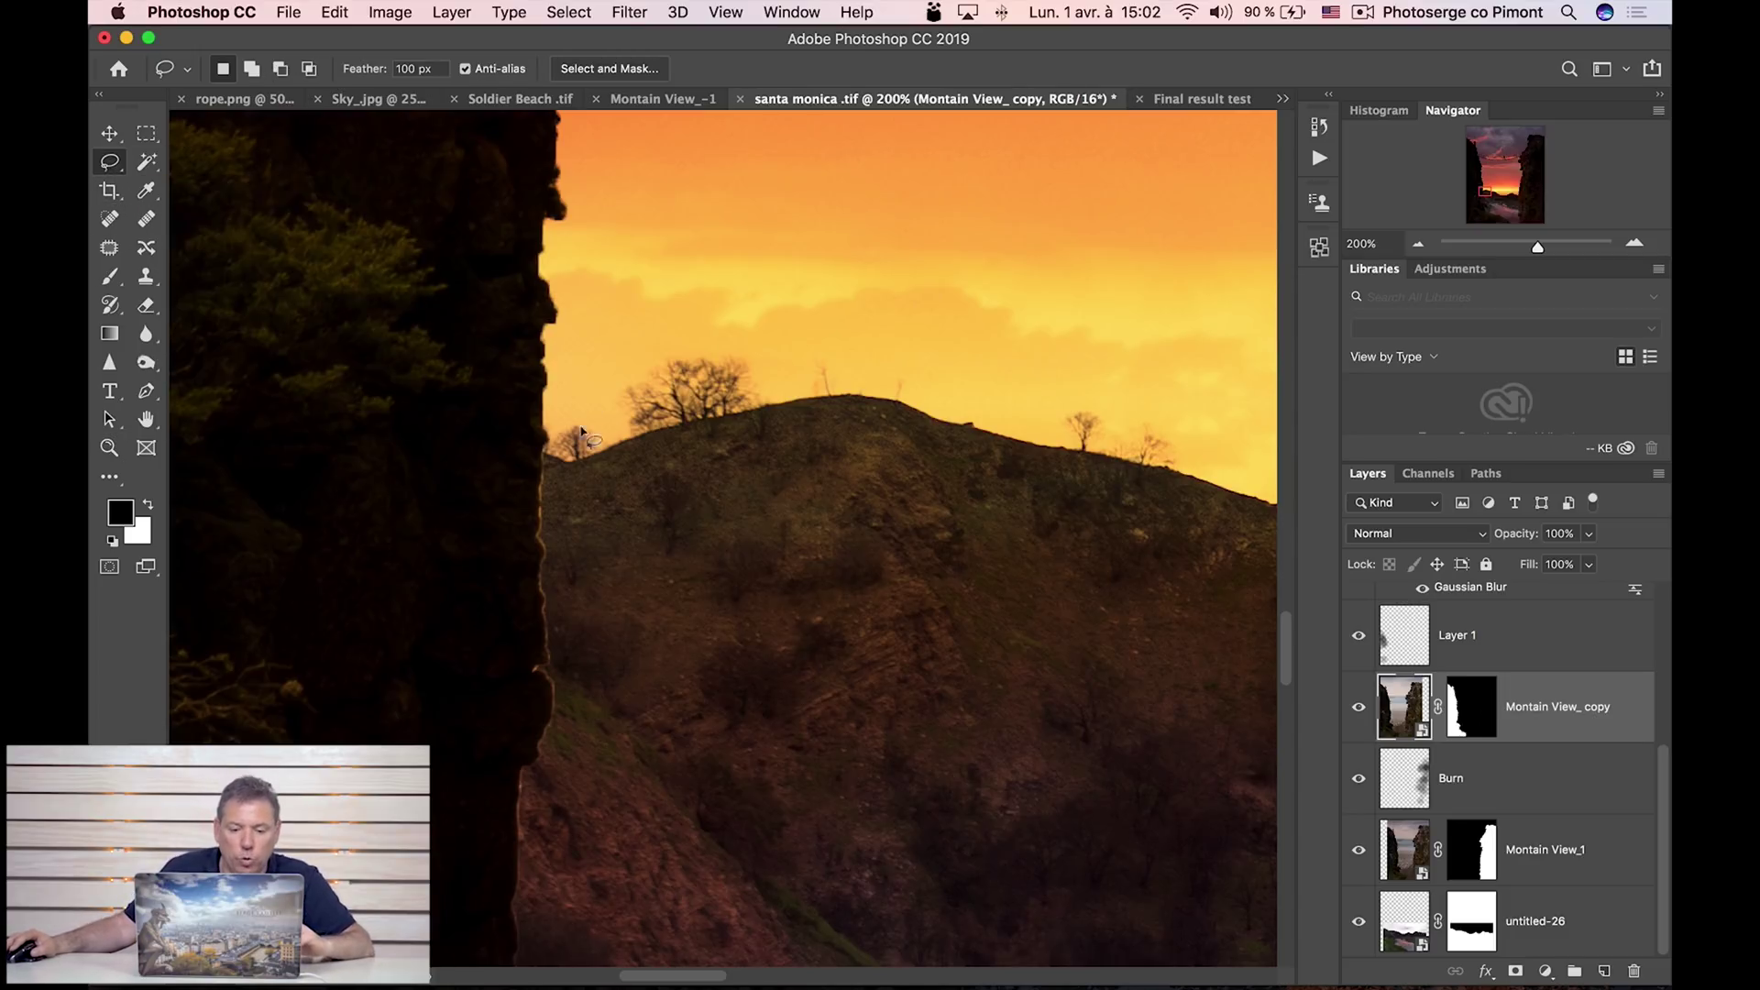
pyautogui.moveTo(427, 496); pyautogui.dragTo(410, 792)
pyautogui.click(1033, 359)
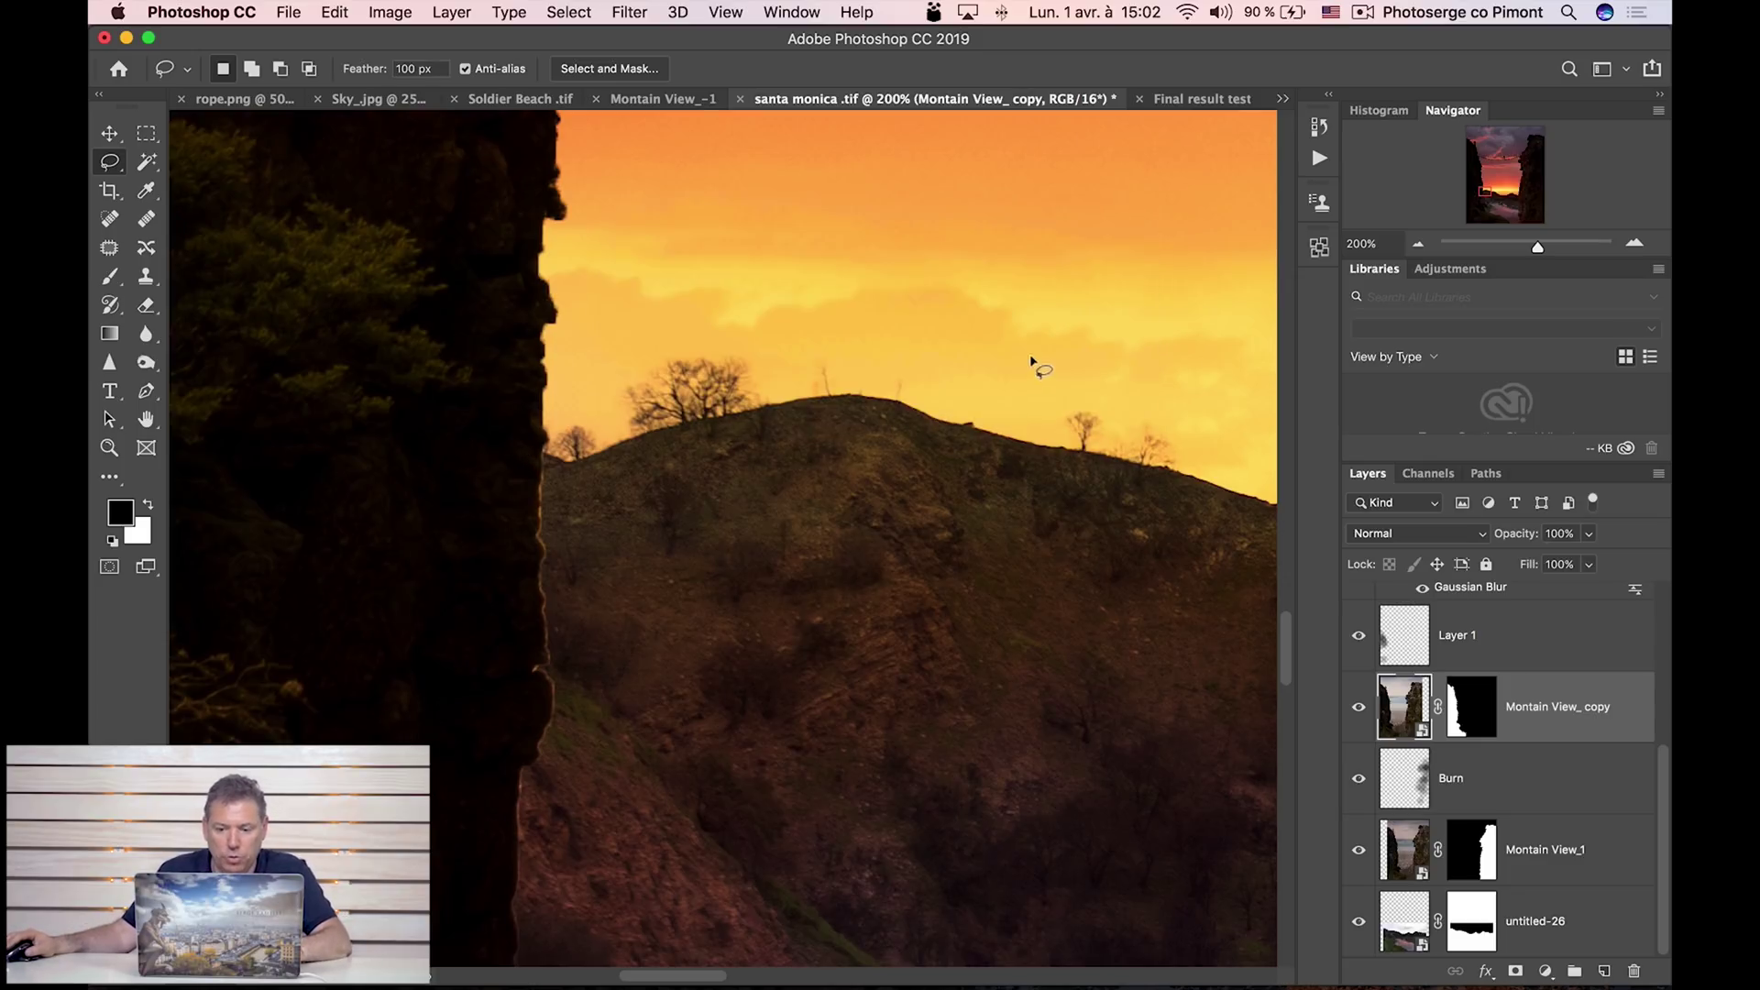
pyautogui.press('z')
pyautogui.keyDown('alt'); pyautogui.click(885, 503); pyautogui.keyUp('alt')
pyautogui.keyDown('alt'); pyautogui.click(885, 503); pyautogui.keyUp('alt')
pyautogui.click(811, 599)
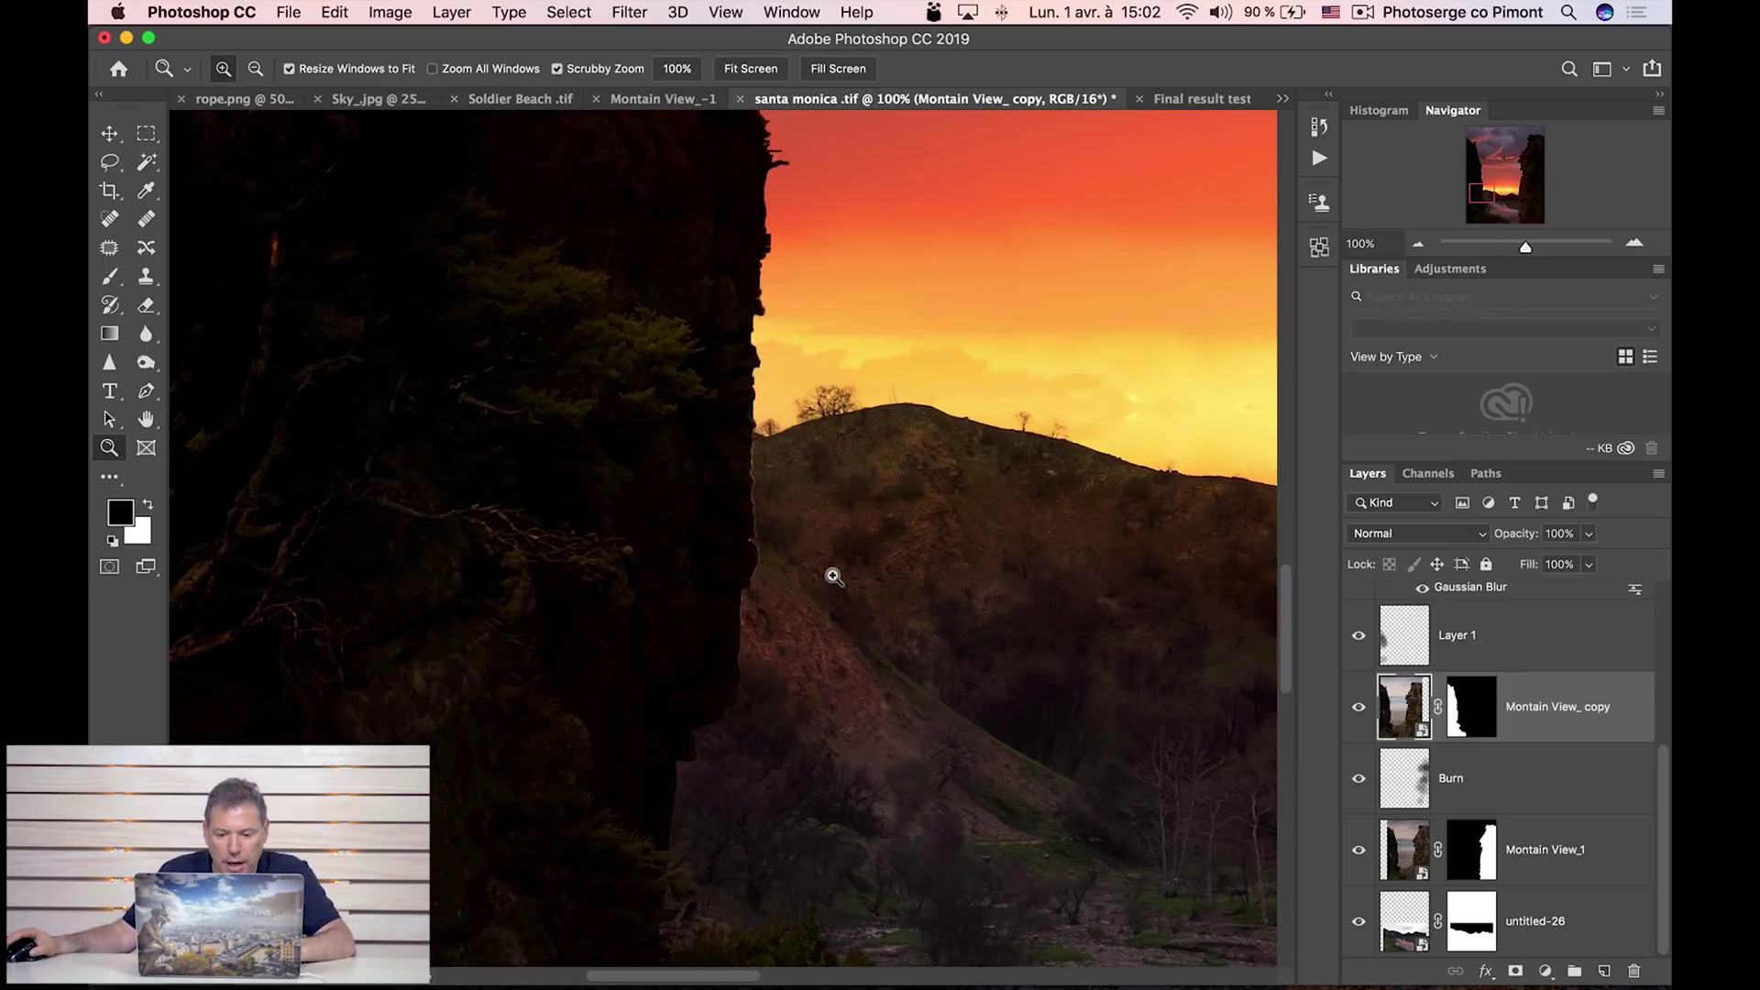
pyautogui.press('l')
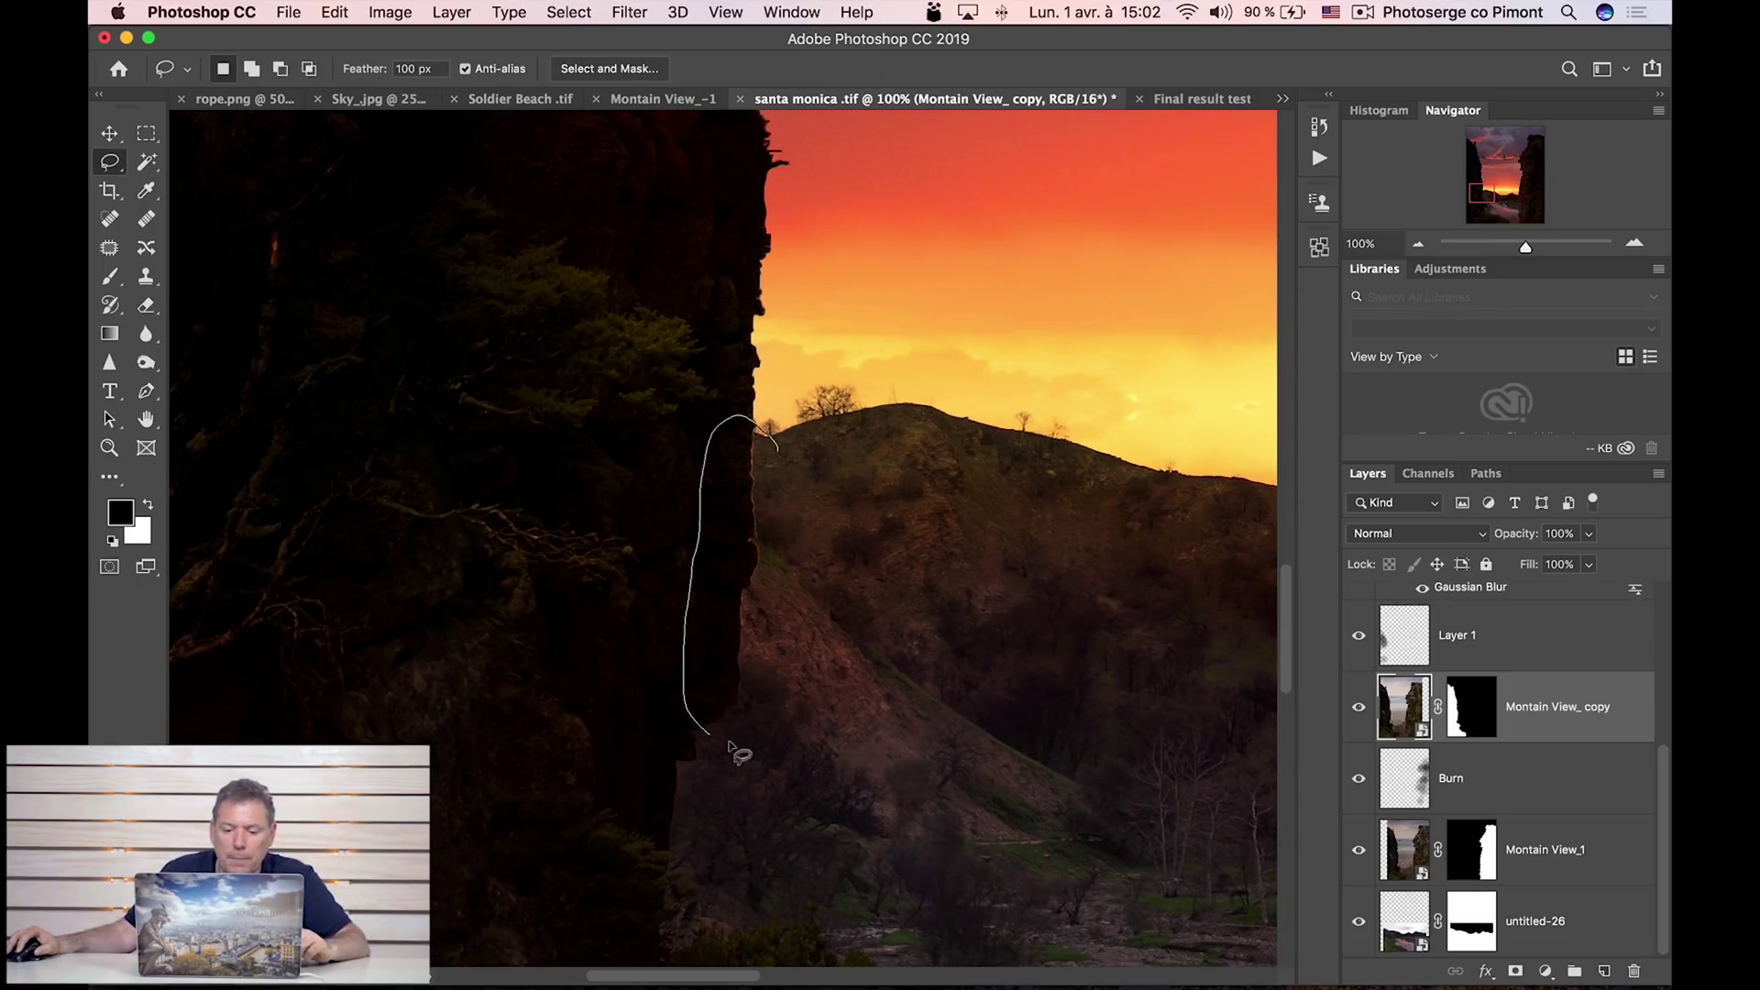
pyautogui.moveTo(830, 576)
pyautogui.mouseDown()
pyautogui.moveTo(831, 469)
pyautogui.moveTo(779, 449)
pyautogui.mouseUp()
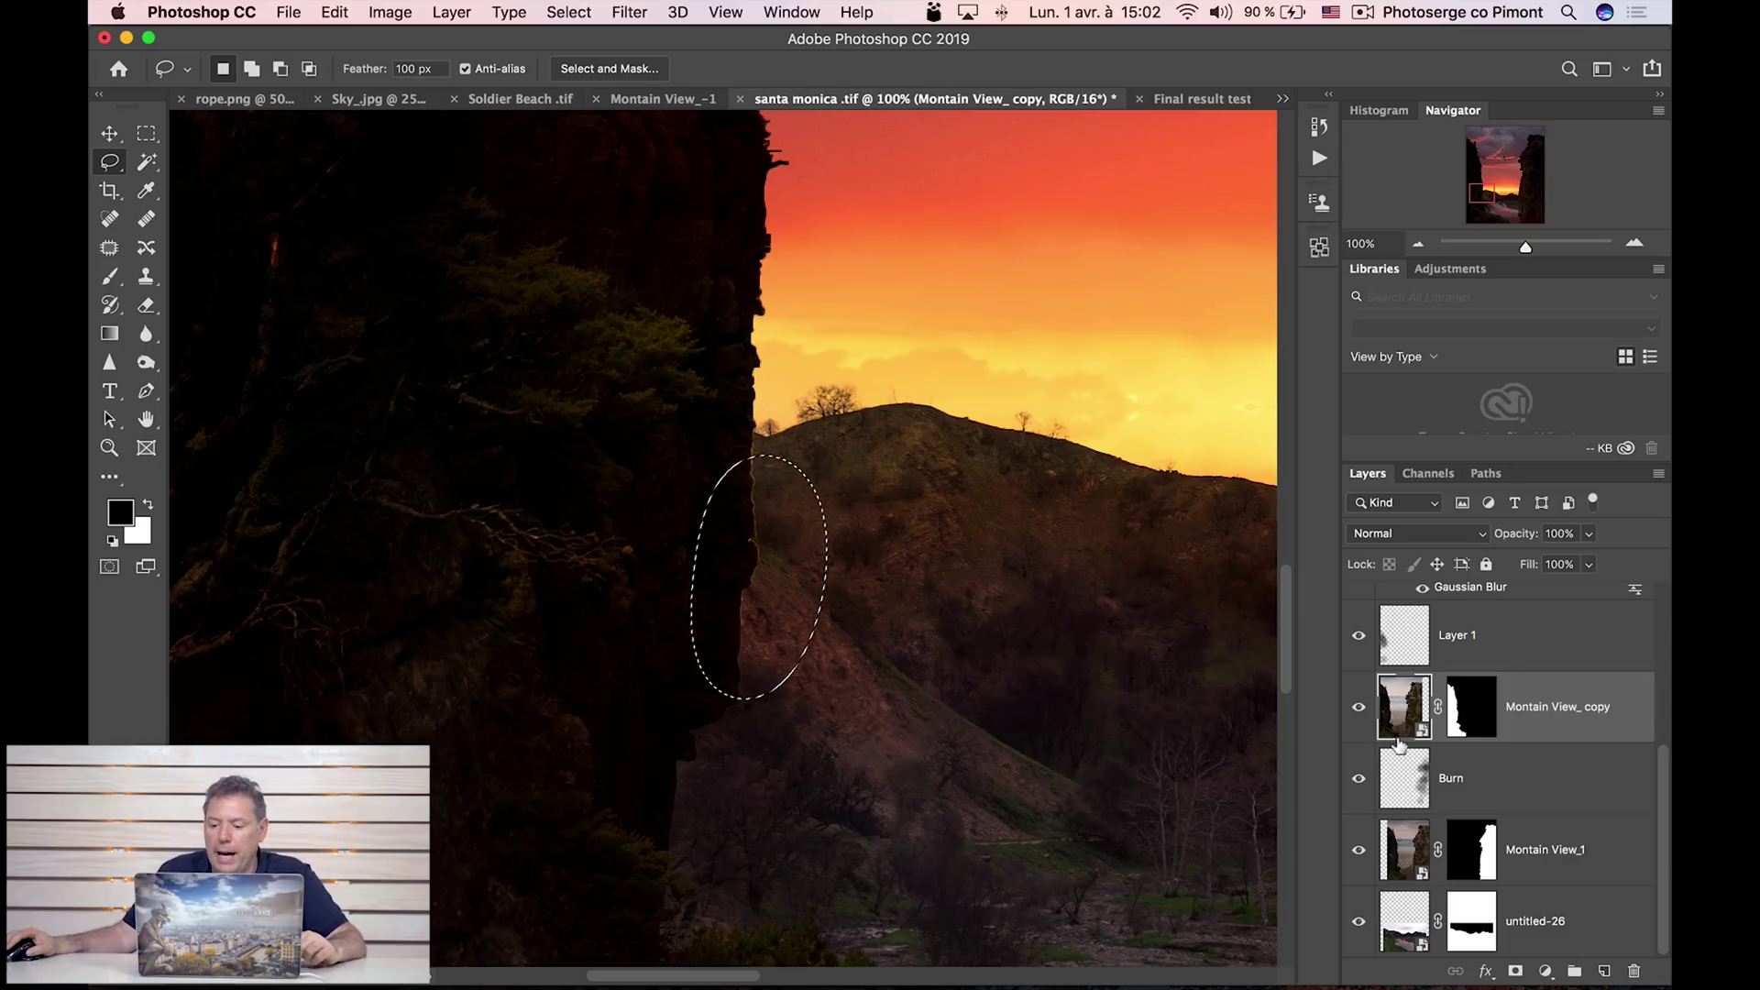
# Target the Montain View_ copy mask, lasso the cliff edge beside the hill with 100 px feather, and apply a 0.7 px Gaussian Blur.
pyautogui.click(1487, 715)
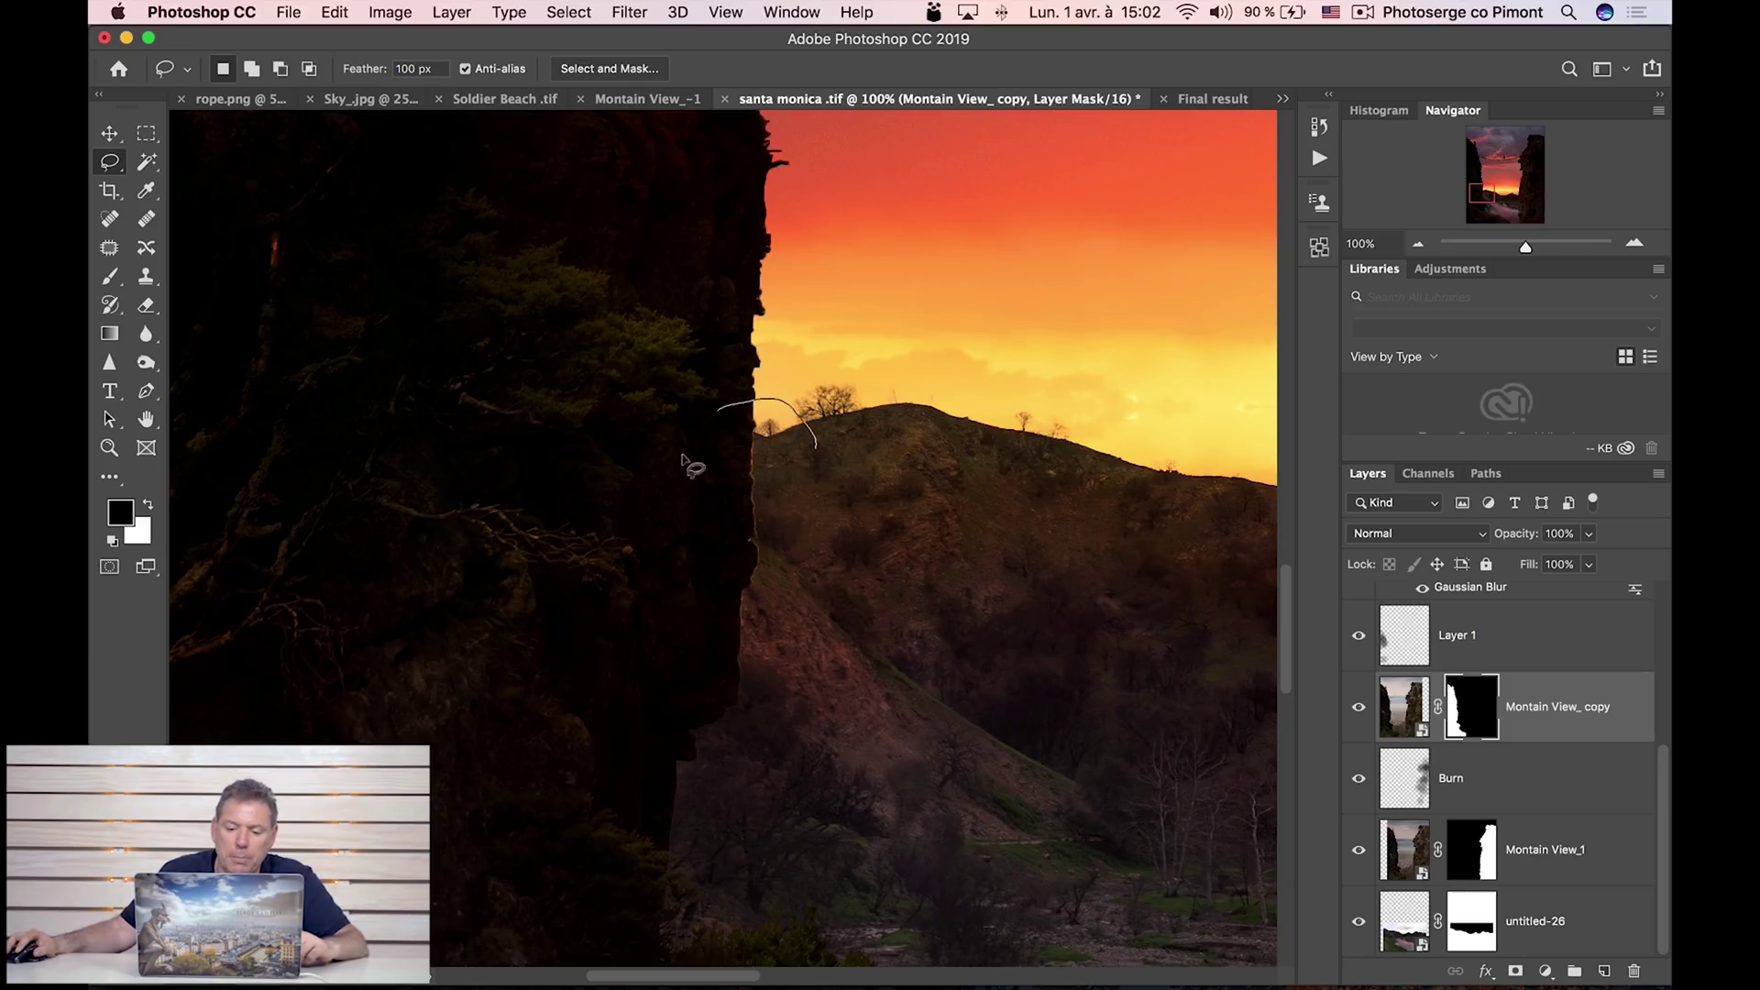
pyautogui.moveTo(734, 802)
pyautogui.mouseDown()
pyautogui.moveTo(839, 623)
pyautogui.moveTo(830, 442)
pyautogui.mouseUp()
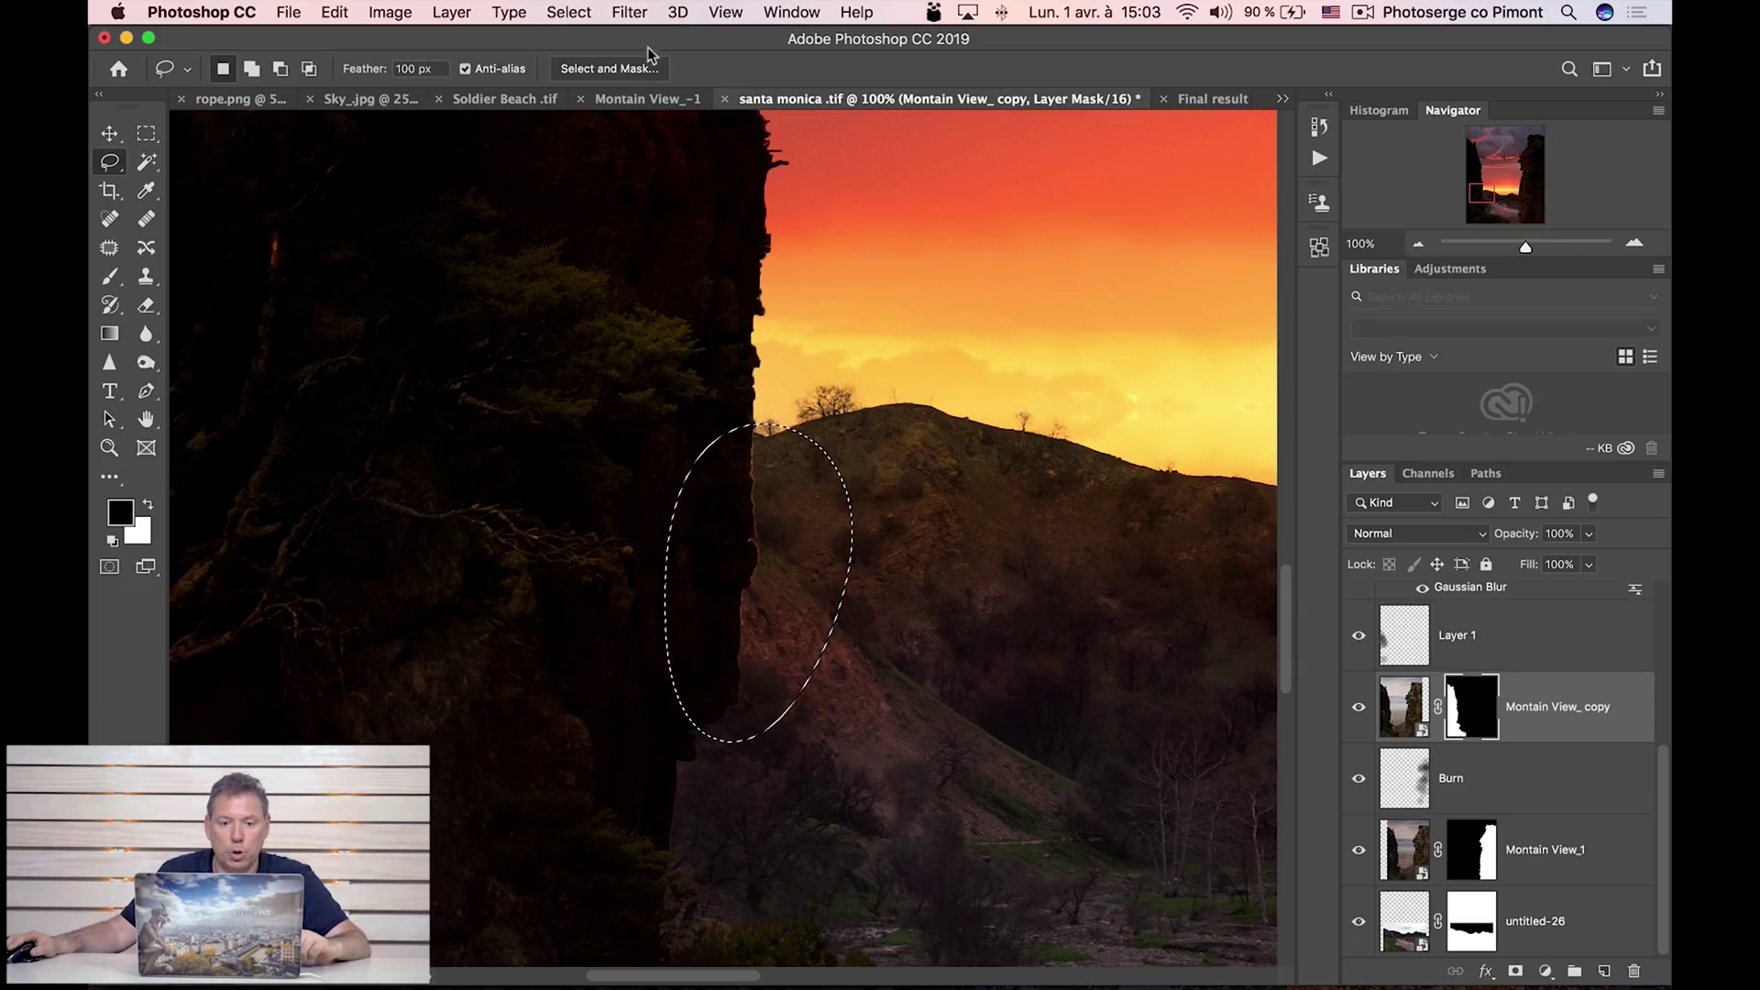
pyautogui.click(633, 13)
pyautogui.moveTo(731, 280)
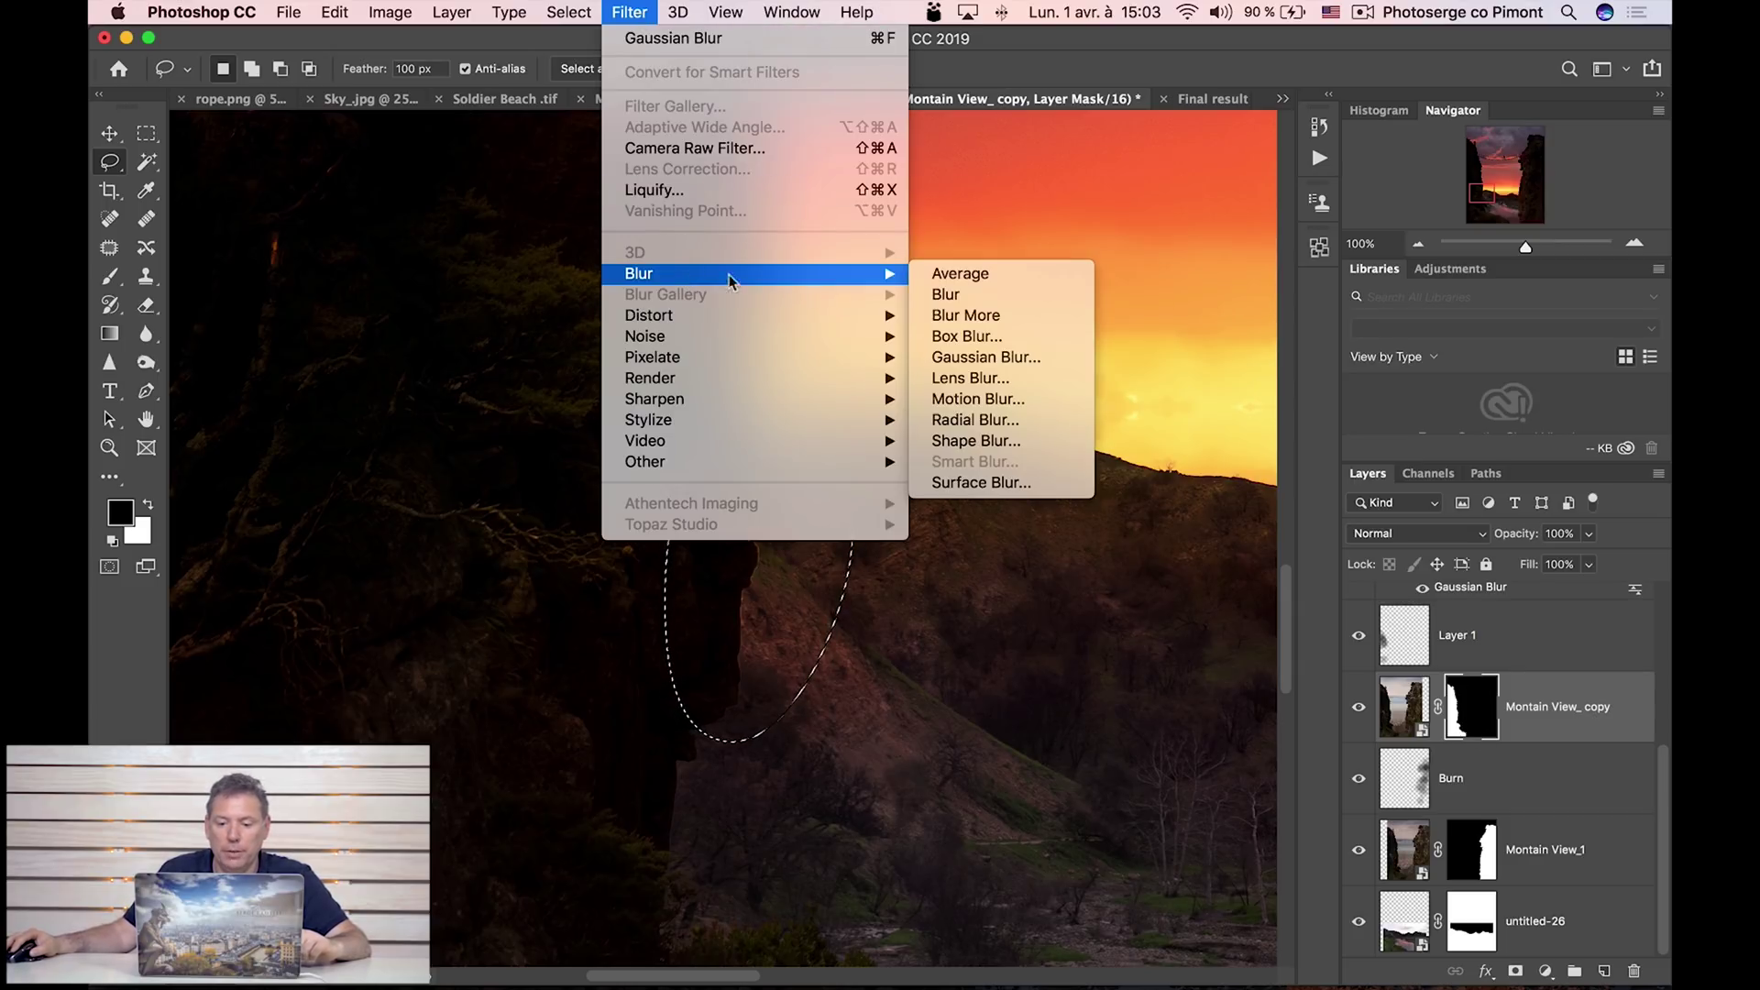
pyautogui.click(1013, 357)
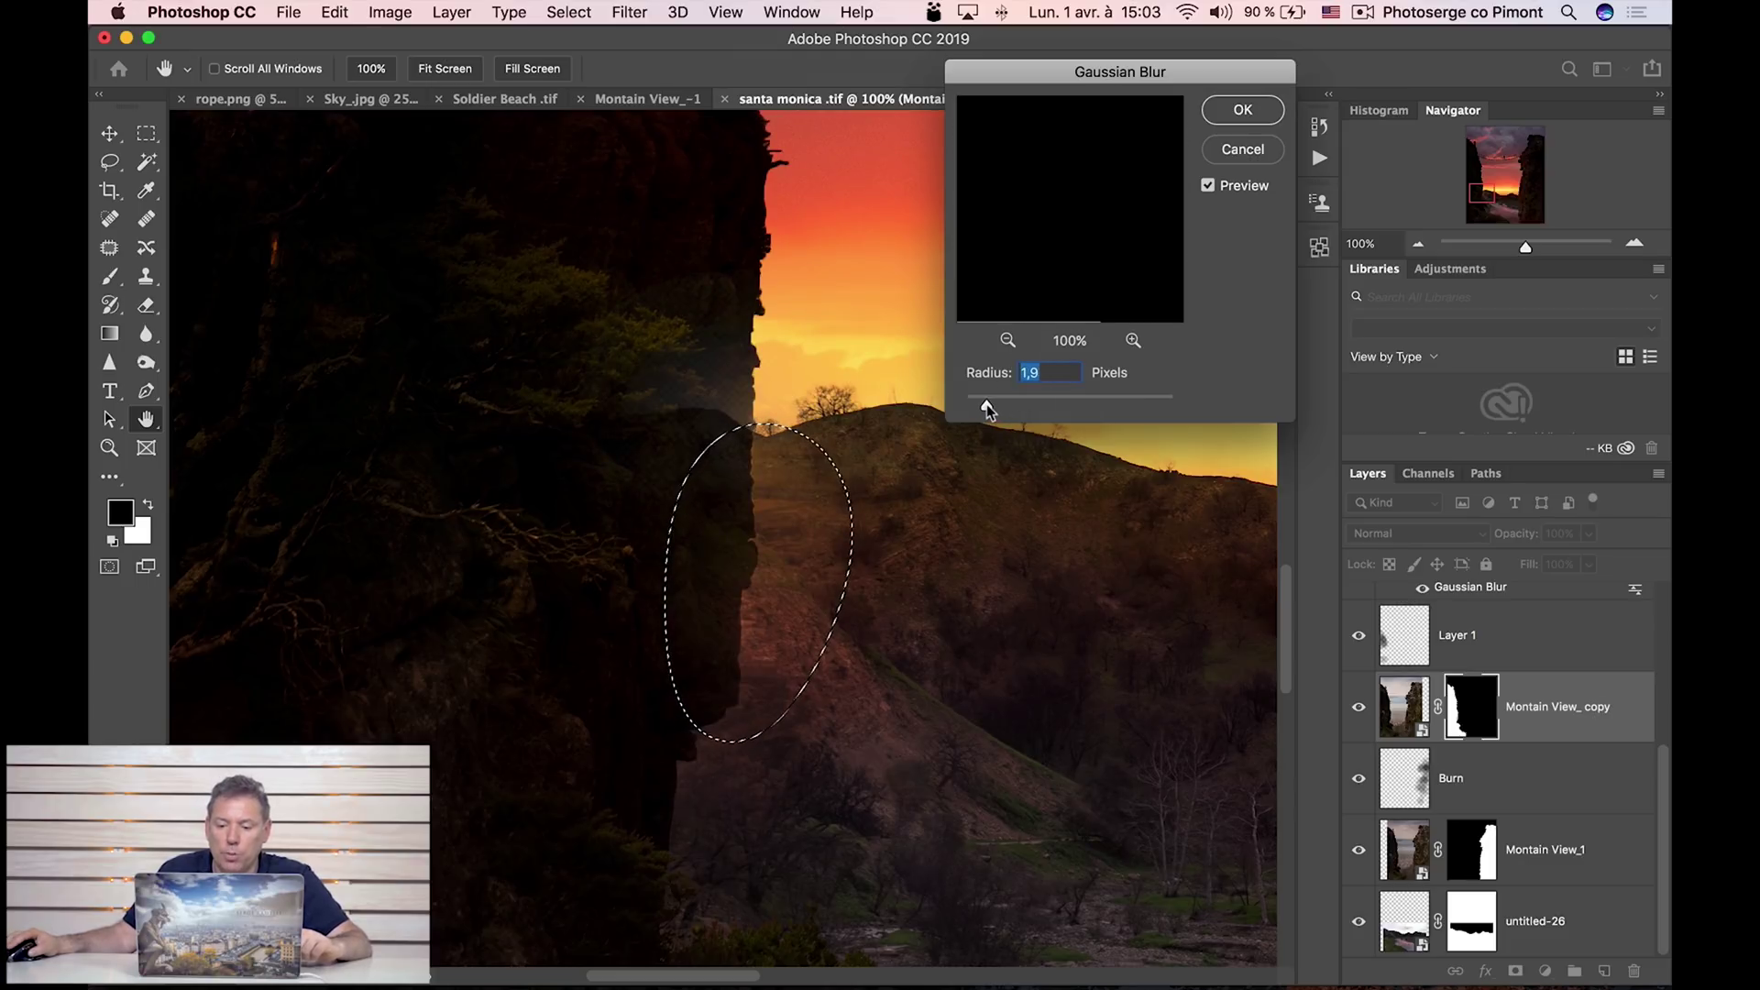
pyautogui.moveTo(985, 404); pyautogui.dragTo(978, 401)
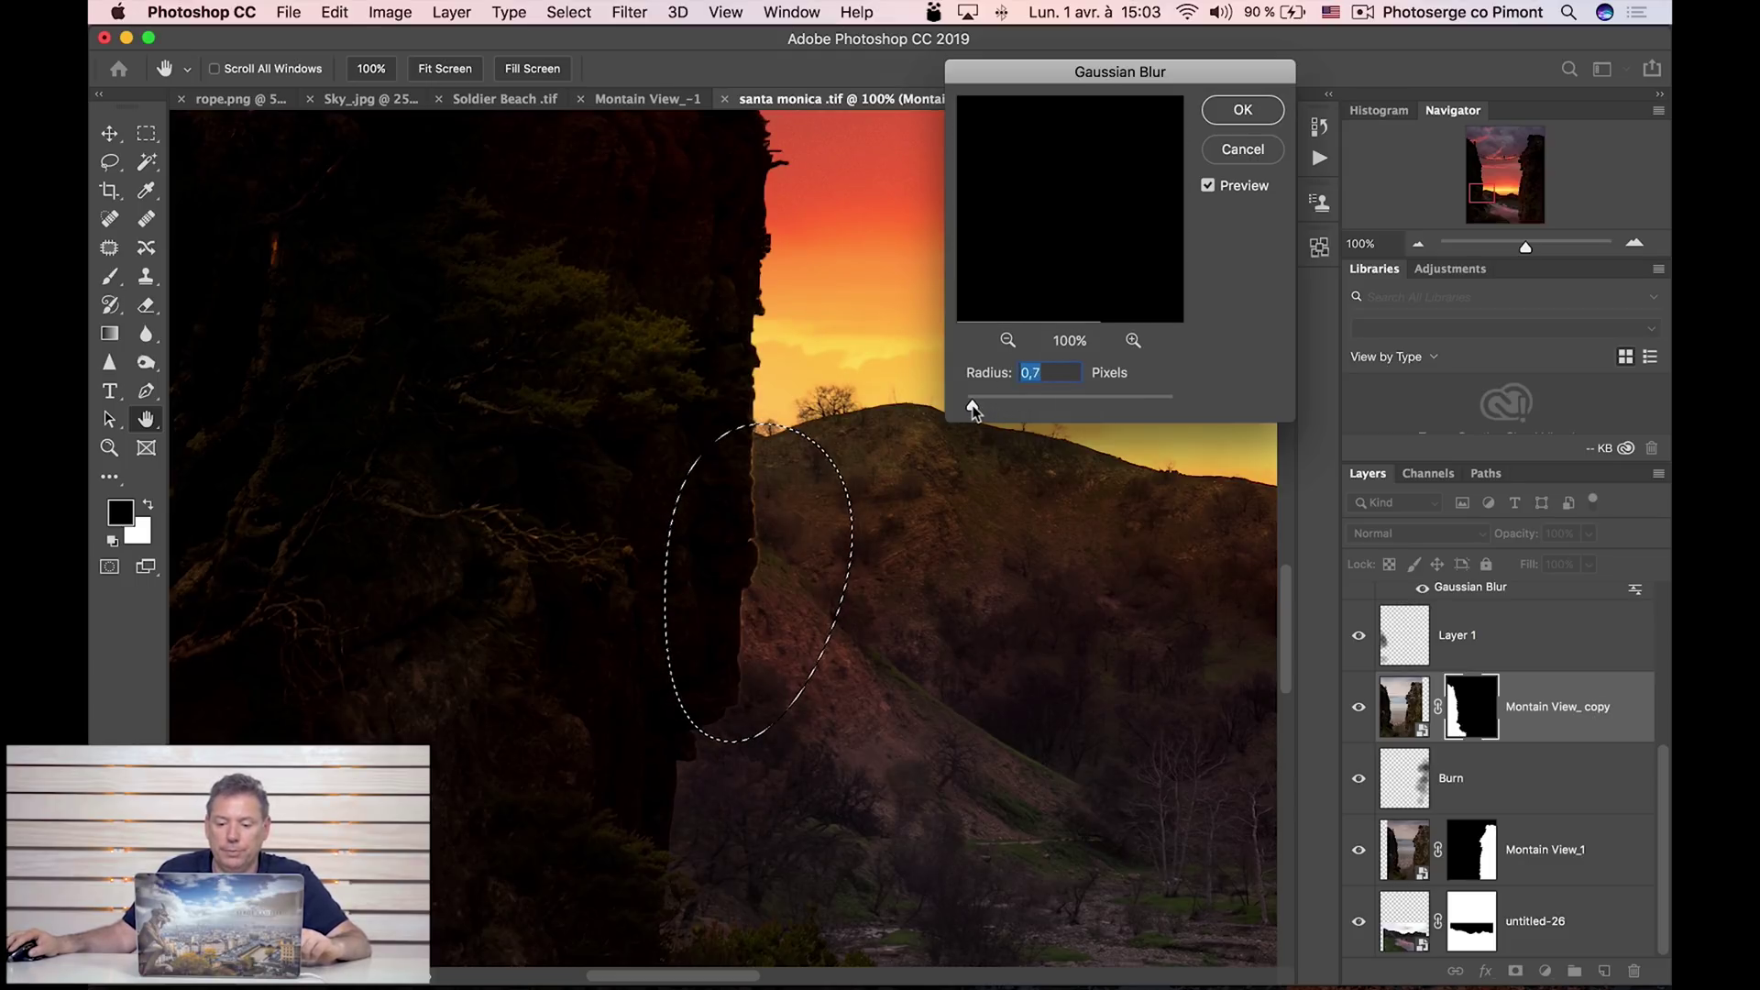
pyautogui.click(1243, 111)
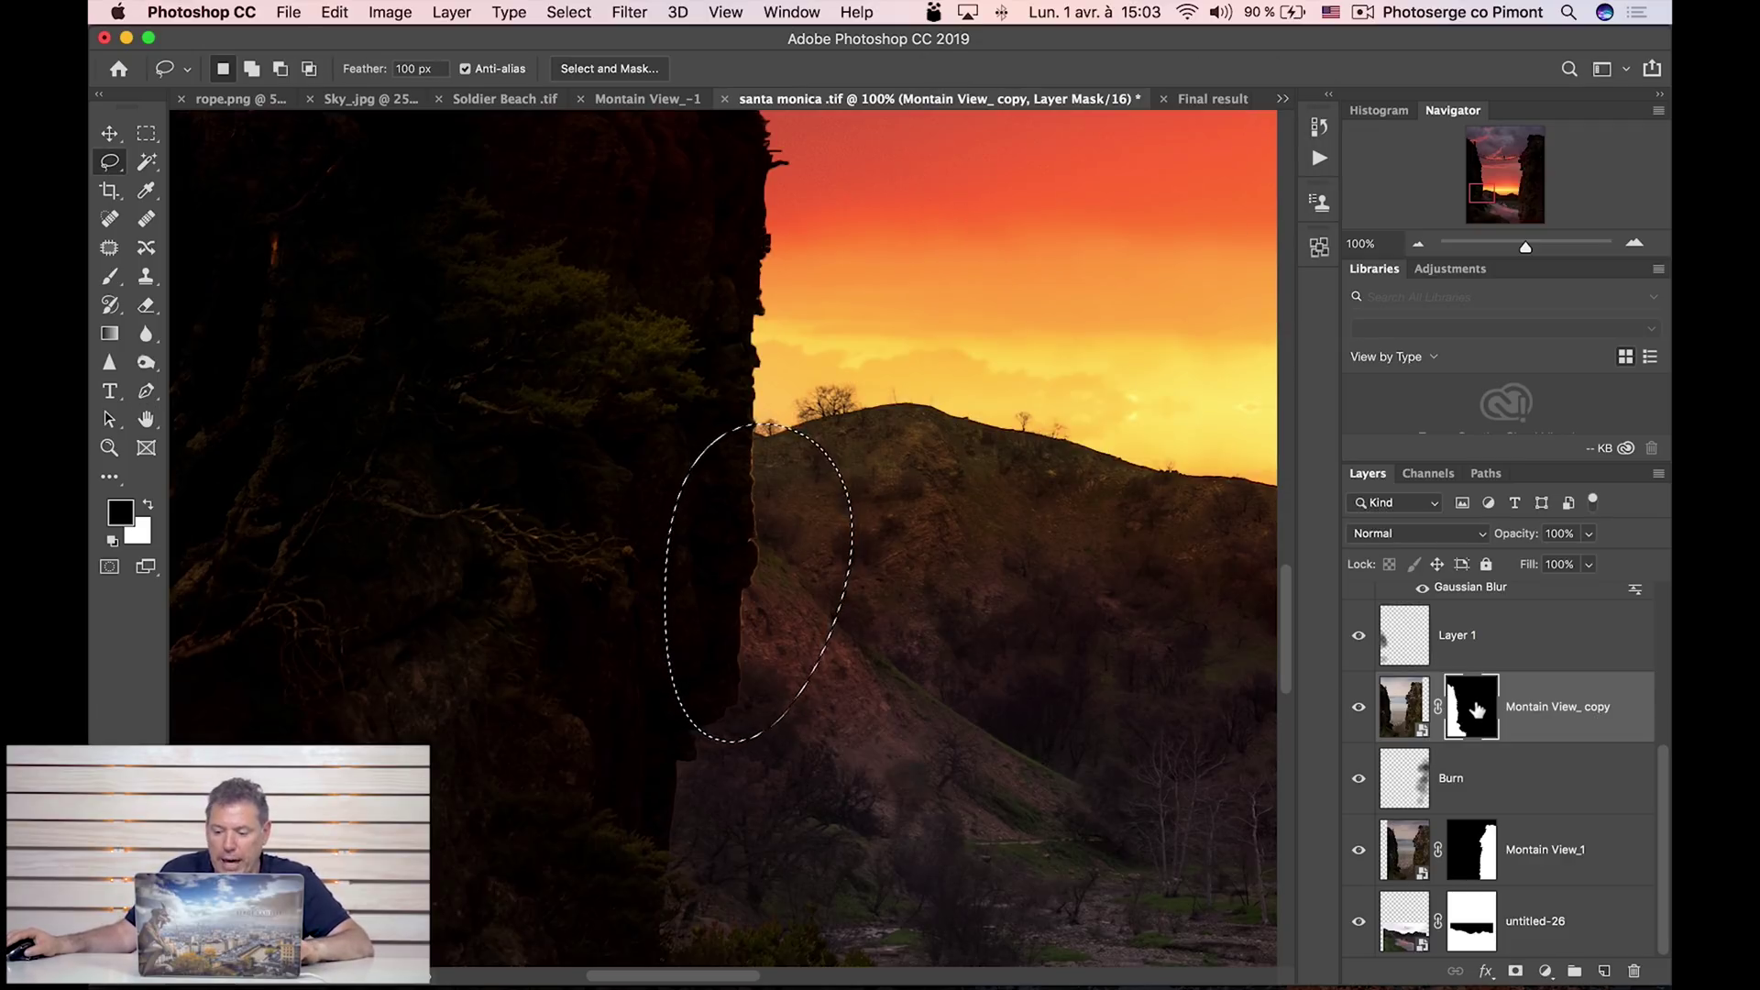
# Check the mask on its own, then darken the selected cliff edge on the Montain View_ copy image using Levels with midtones at 0.22.
pyautogui.keyDown('alt'); pyautogui.click(1477, 707); pyautogui.keyUp('alt')
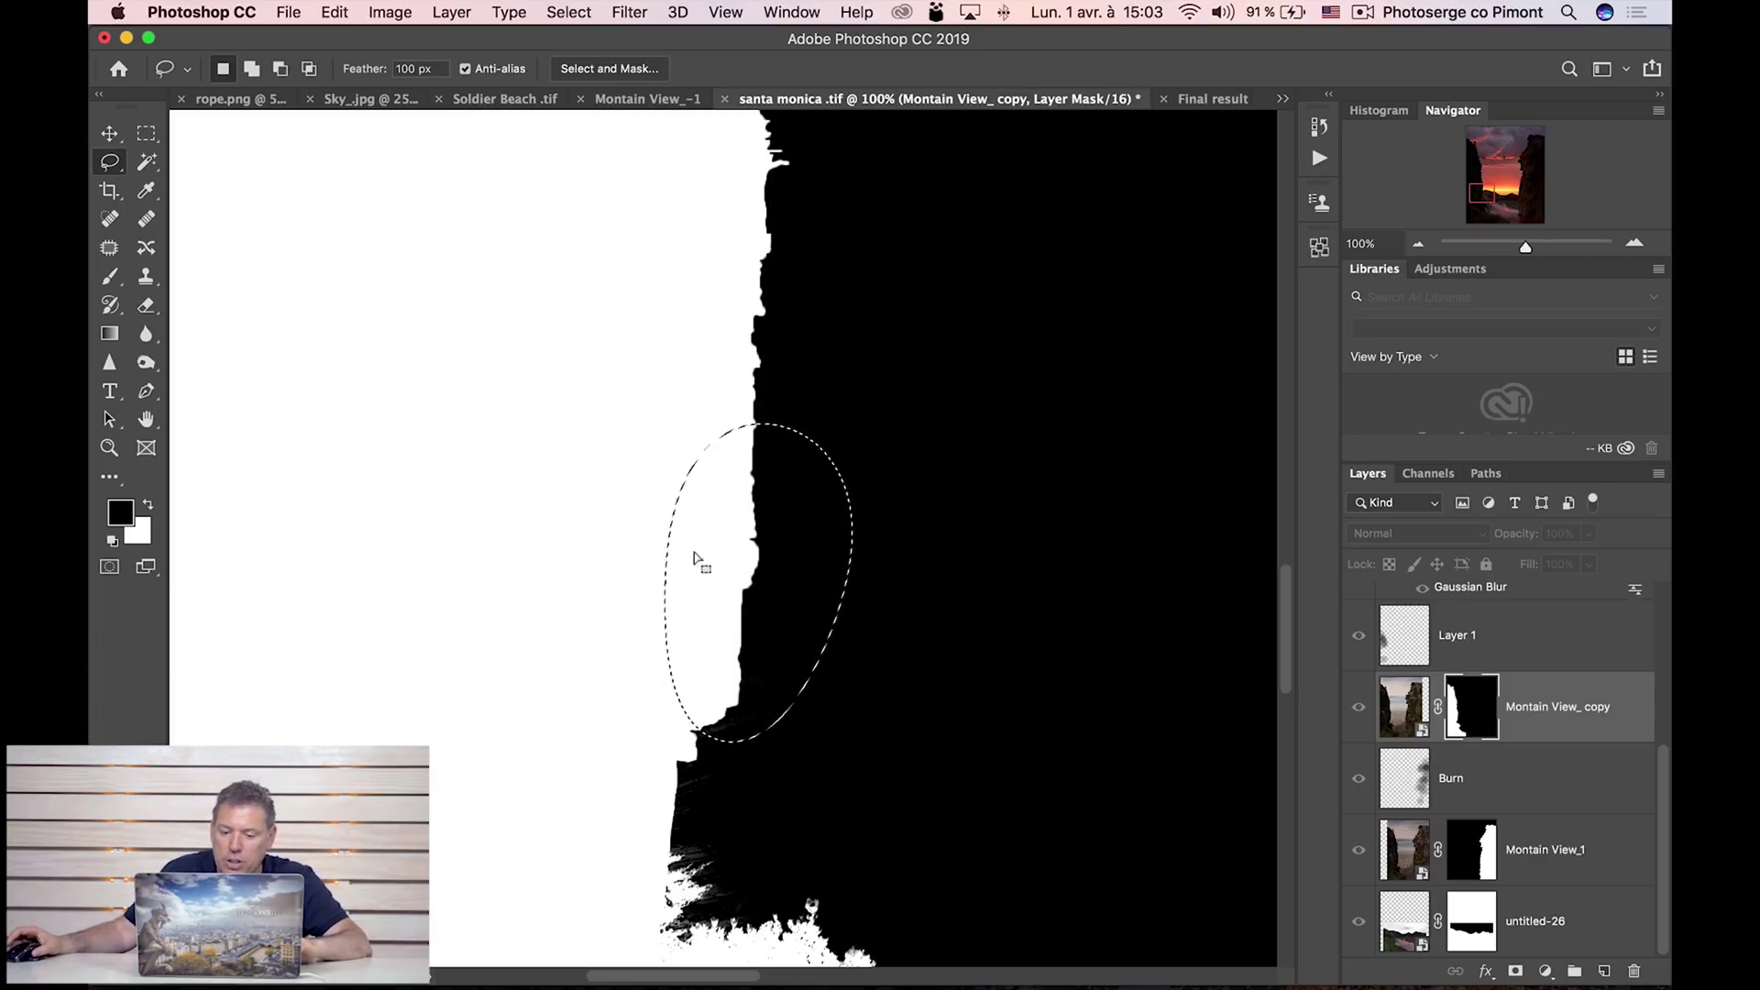
pyautogui.click(1400, 718)
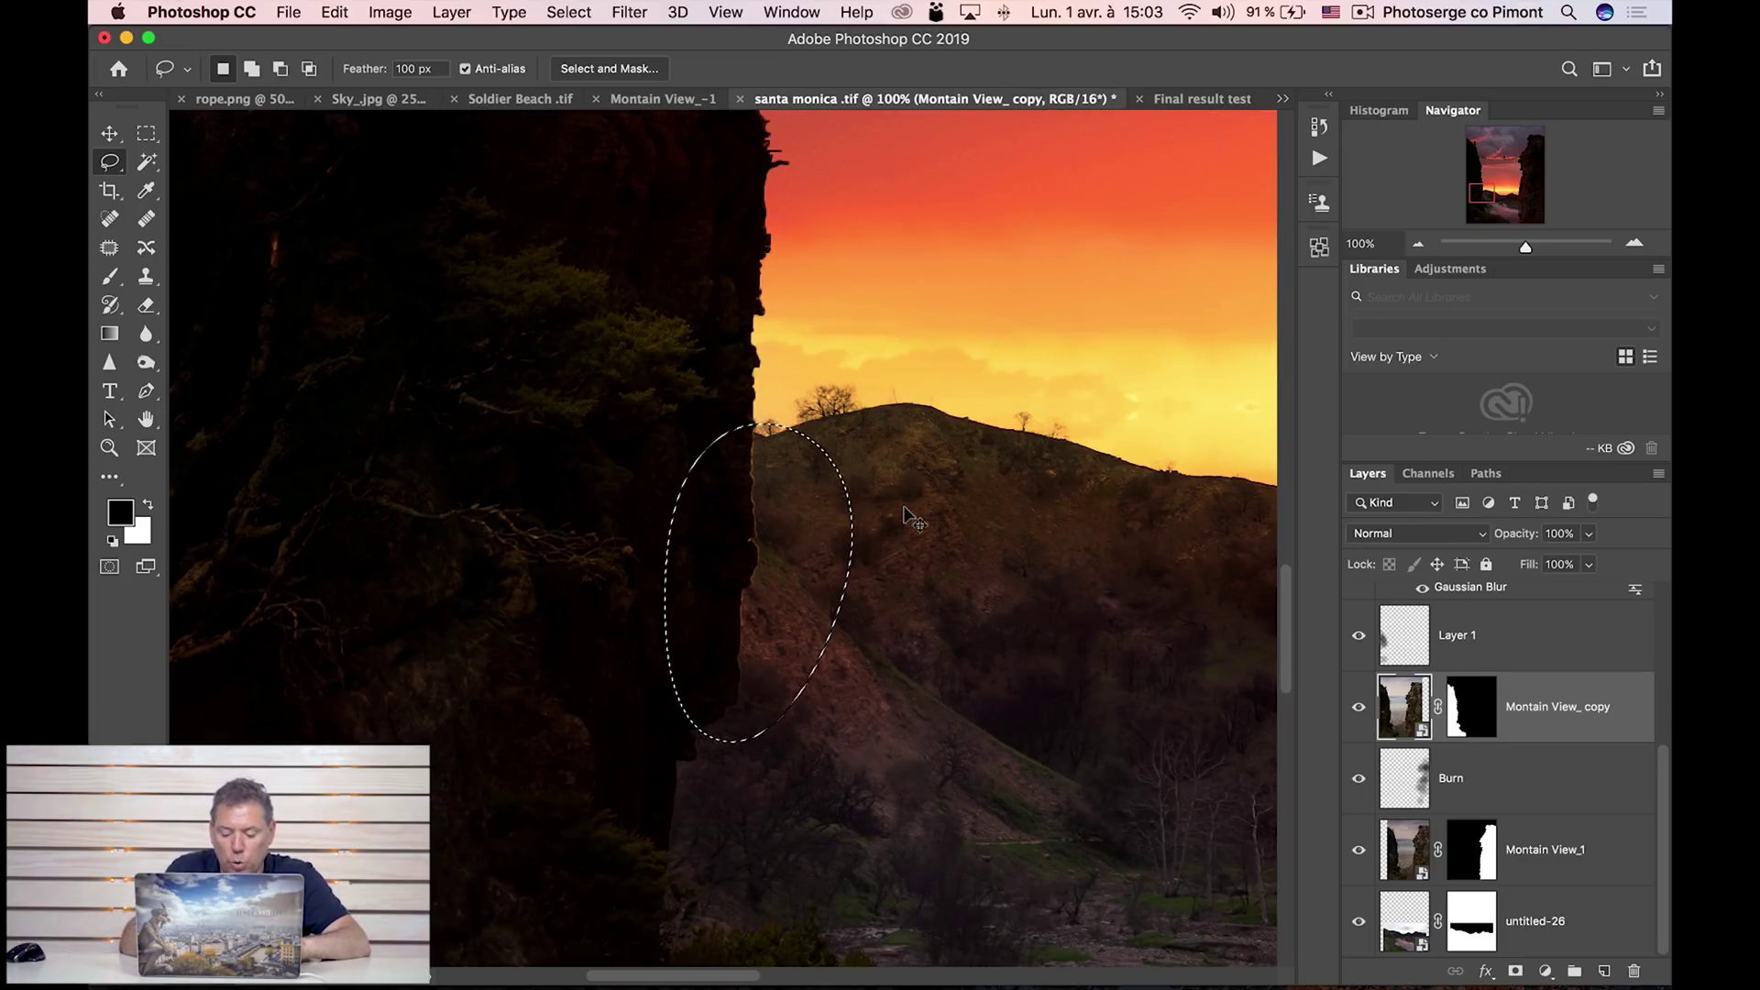
pyautogui.press('super+l')
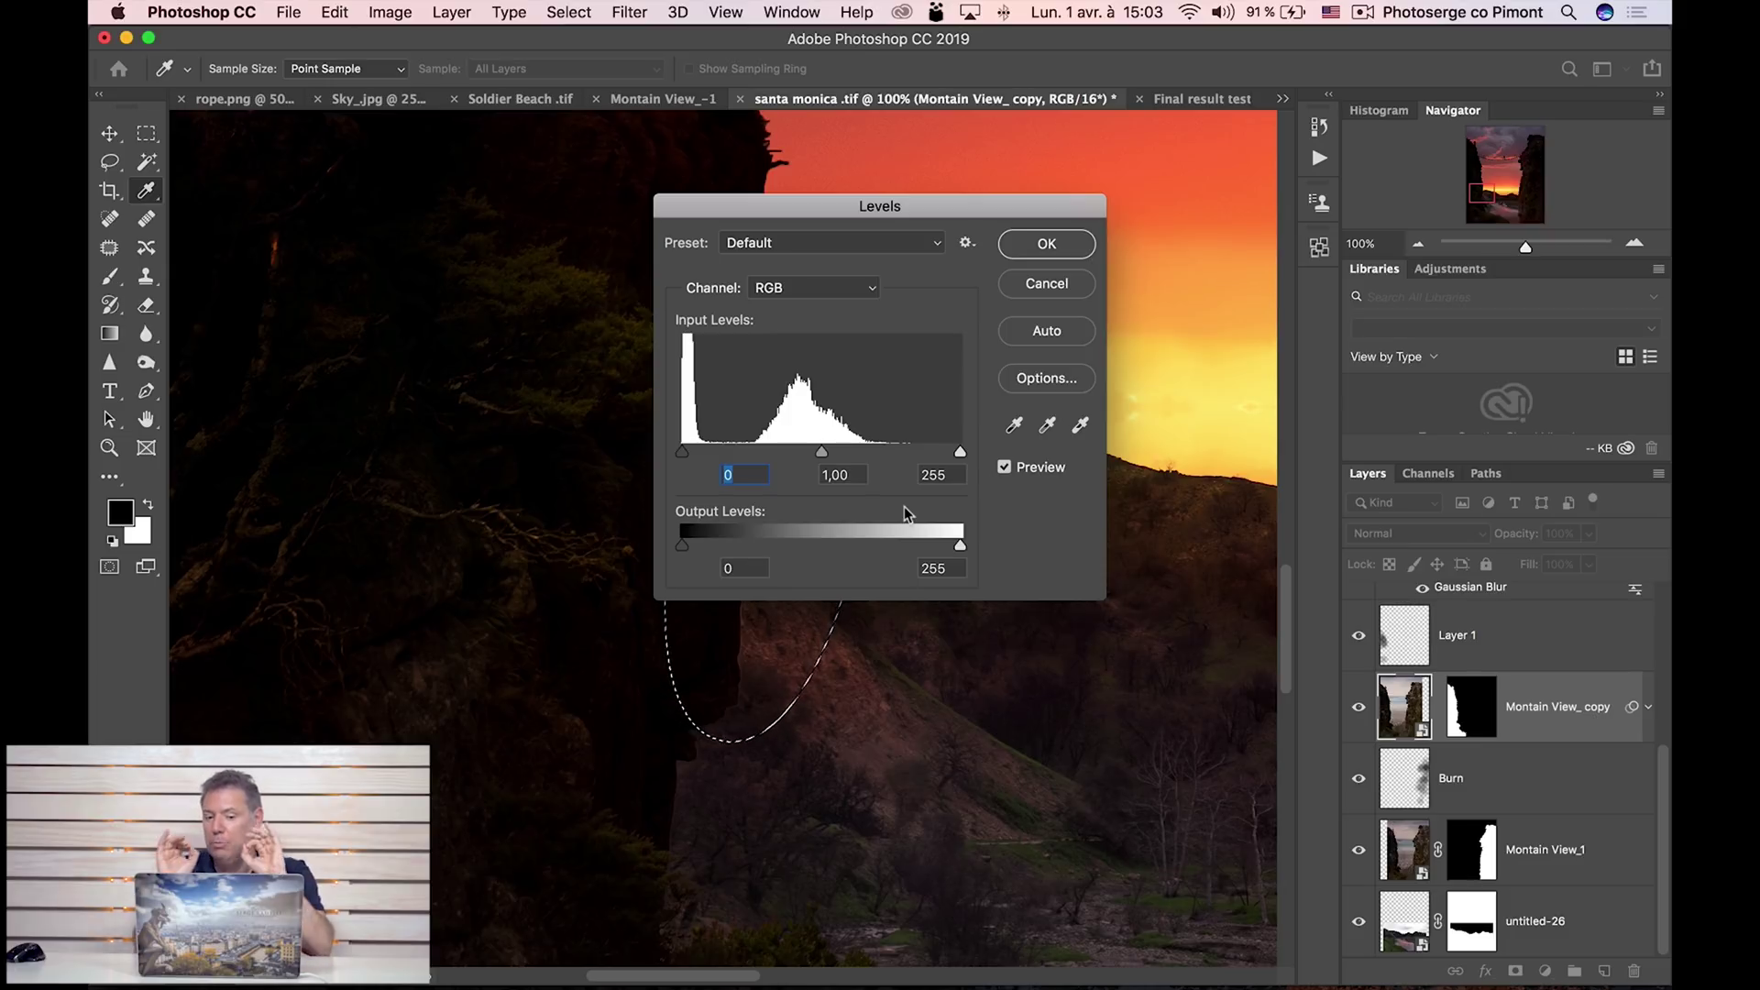
pyautogui.moveTo(858, 201); pyautogui.dragTo(1124, 185)
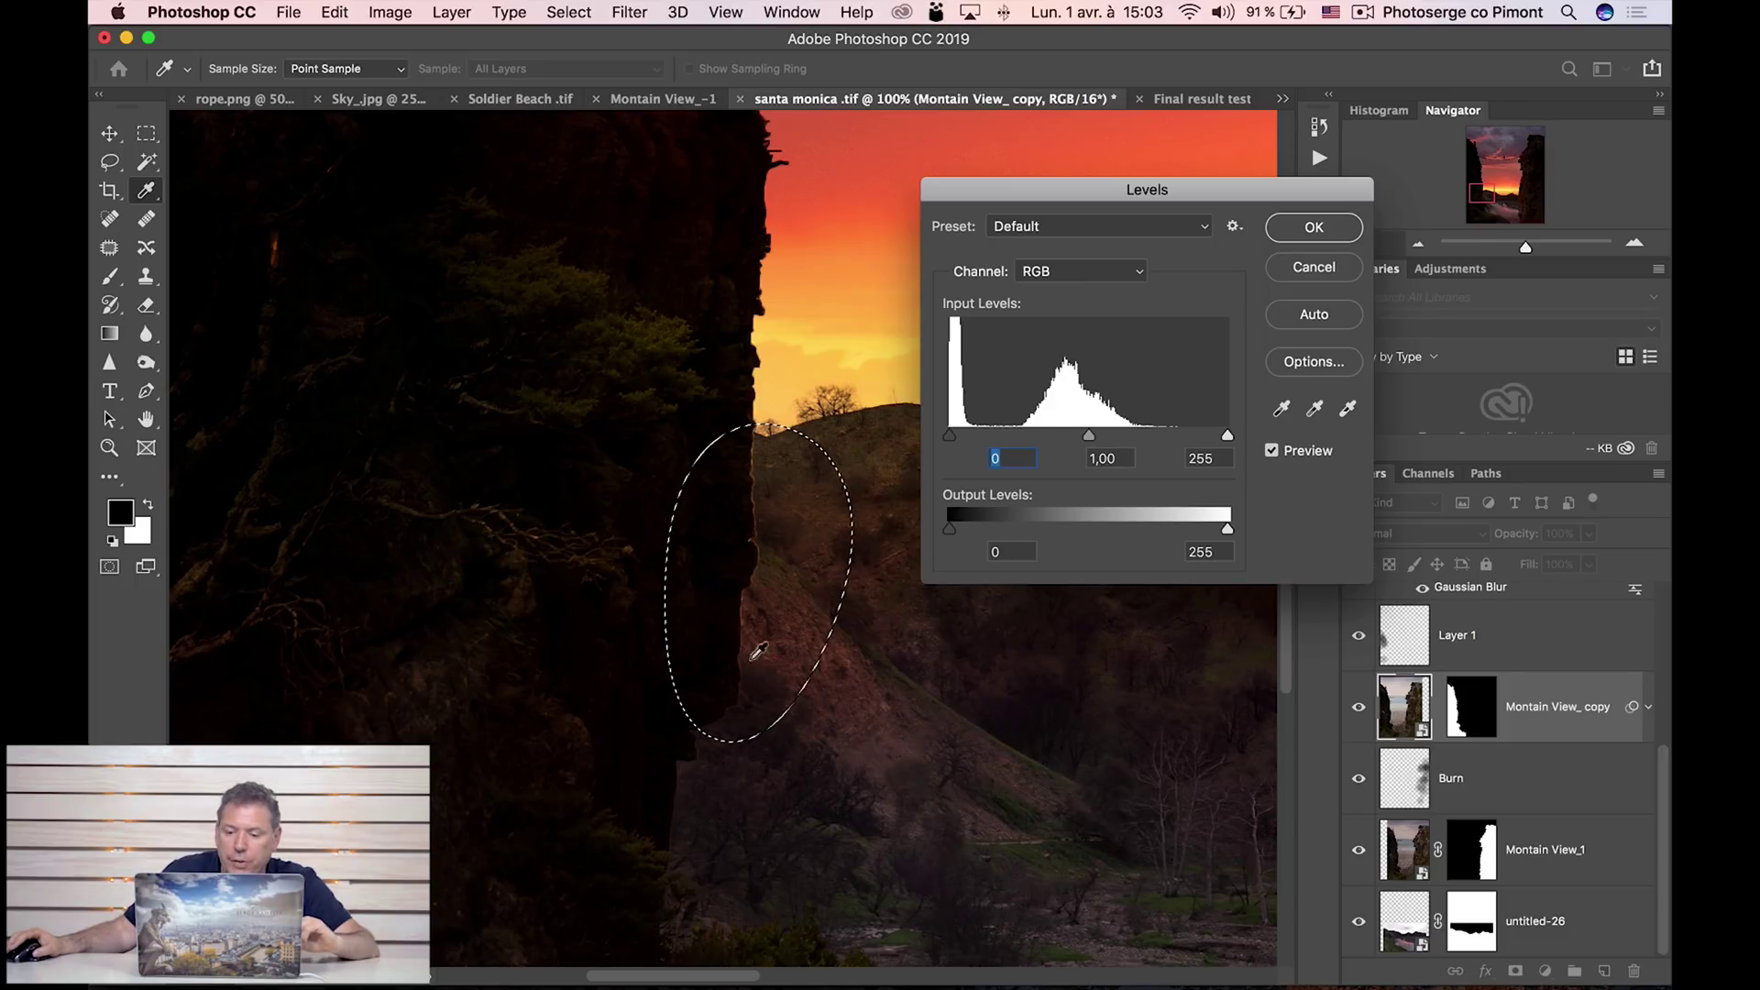
pyautogui.moveTo(1089, 436); pyautogui.dragTo(1188, 435)
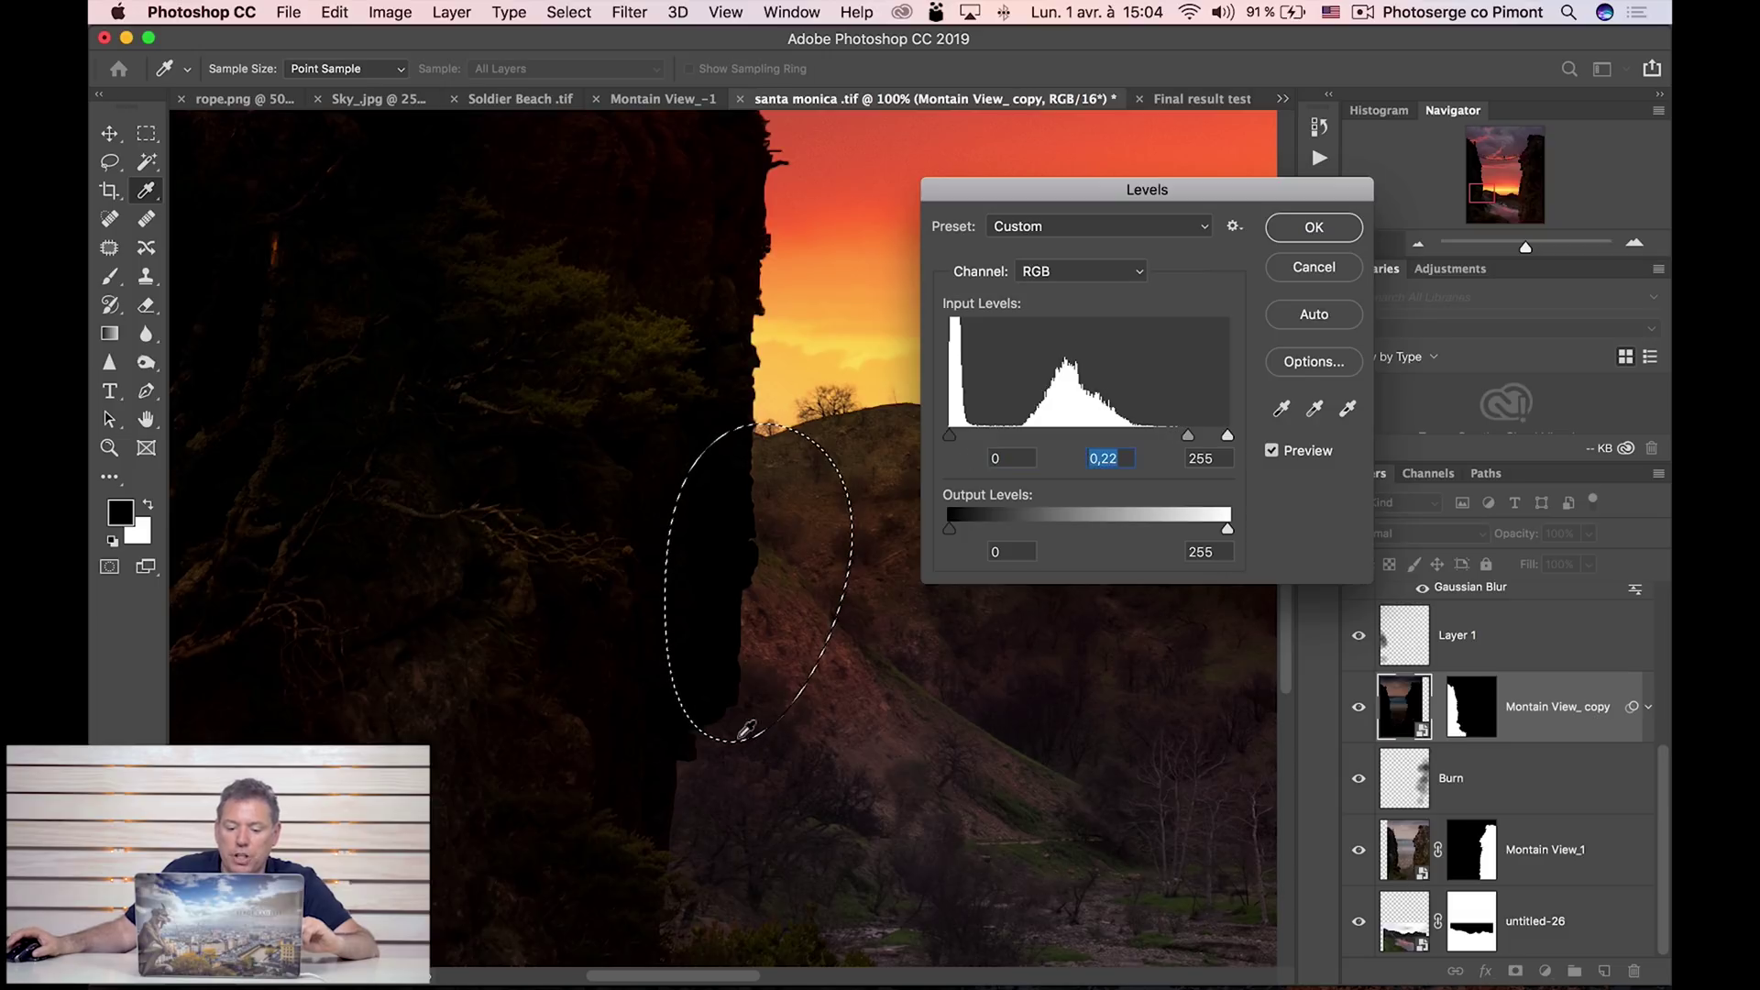
pyautogui.click(1317, 229)
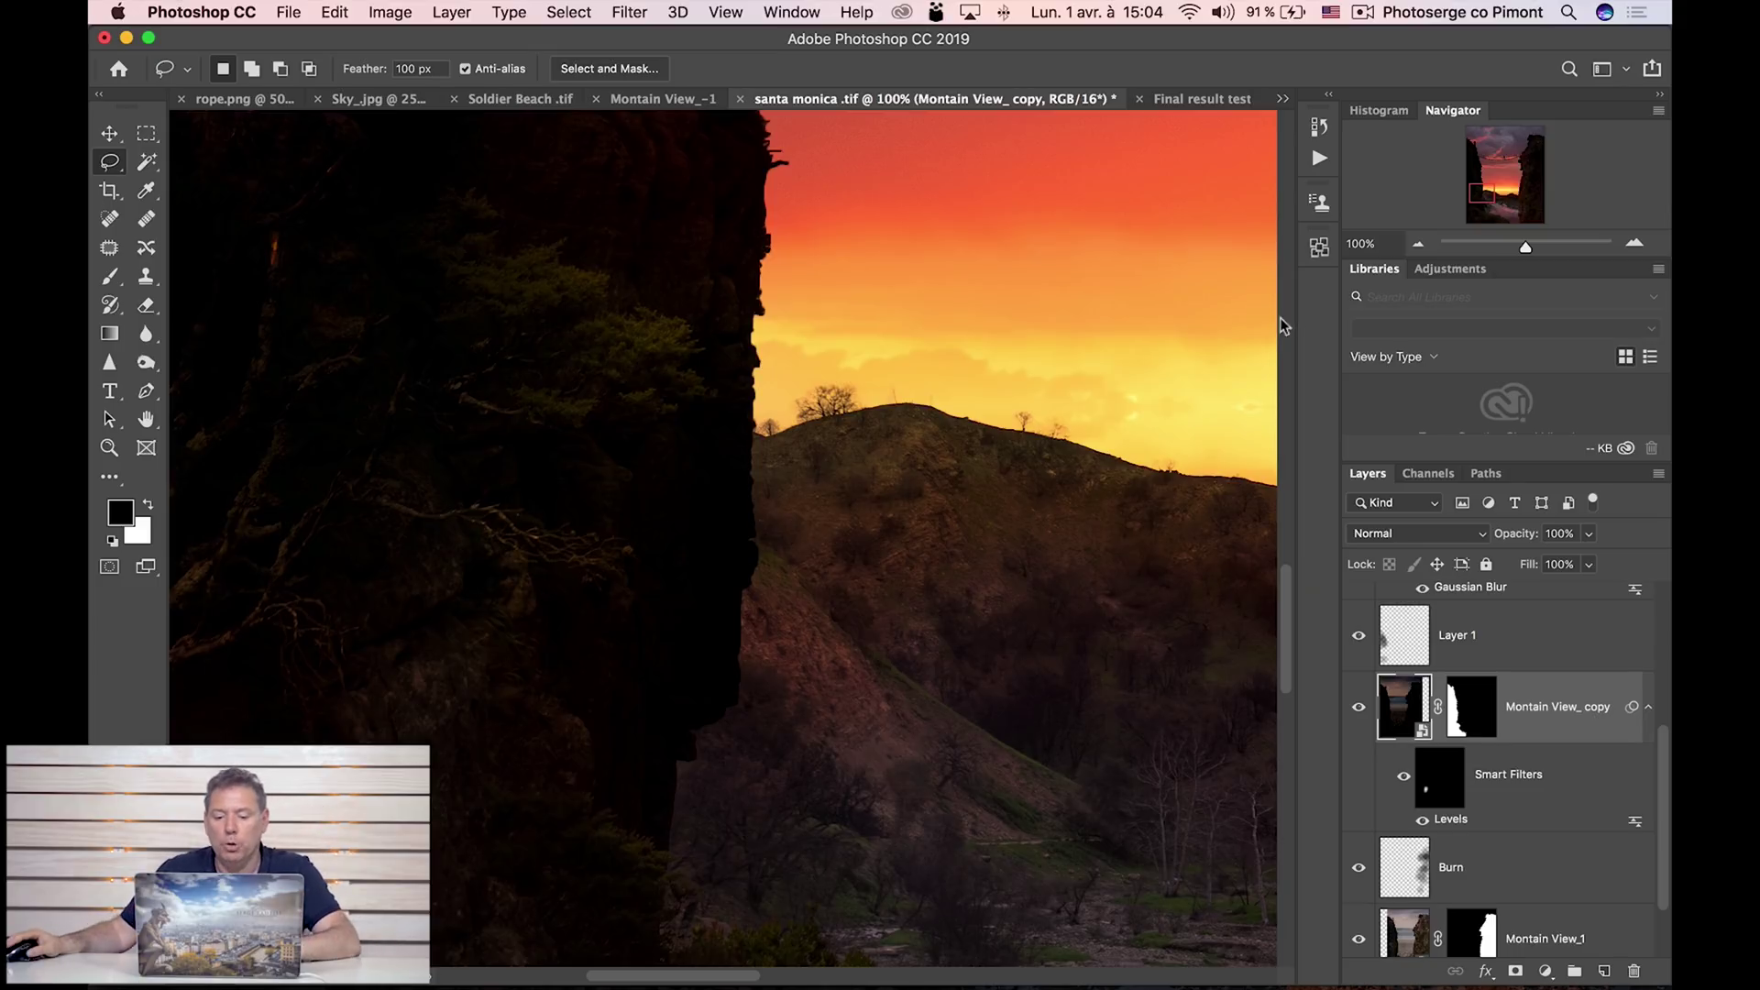
# Check the valley hills and the right cliff's lower edge, and target the mask of Layer 1 copy.
pyautogui.moveTo(1045, 605); pyautogui.dragTo(876, 429)
pyautogui.moveTo(739, 508); pyautogui.dragTo(458, 542)
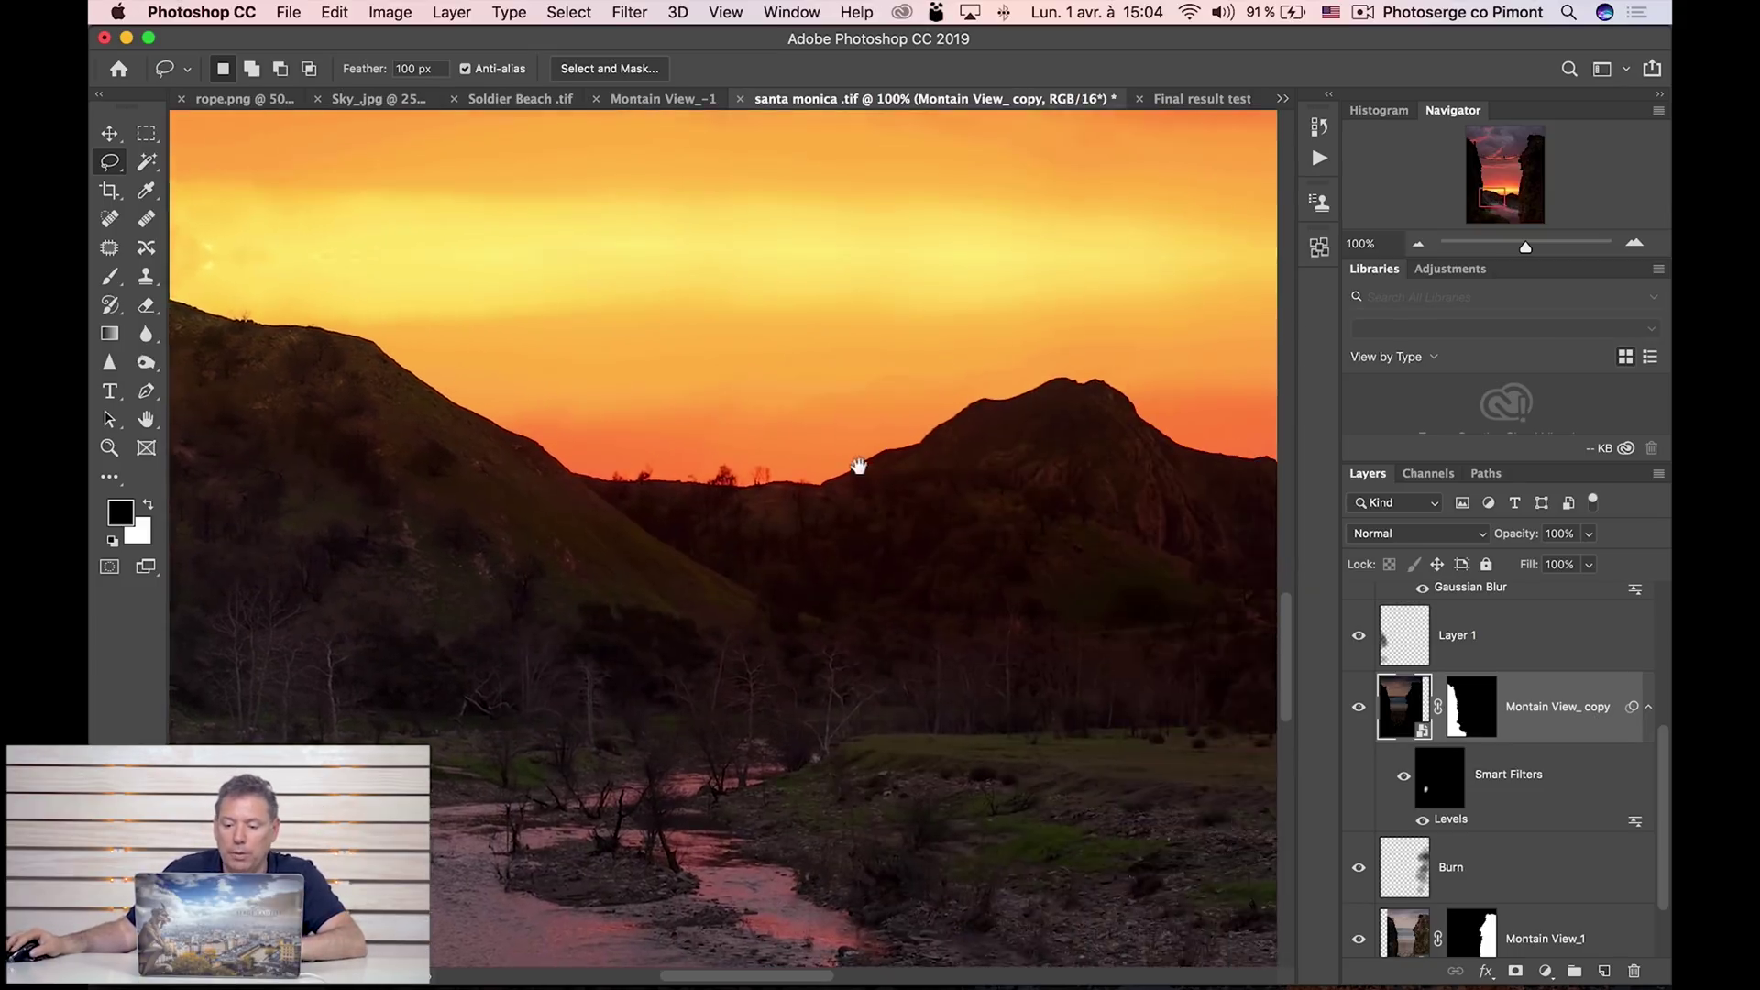
pyautogui.moveTo(935, 444); pyautogui.dragTo(642, 532)
pyautogui.moveTo(981, 568); pyautogui.dragTo(903, 788)
pyautogui.moveTo(912, 687); pyautogui.dragTo(983, 435)
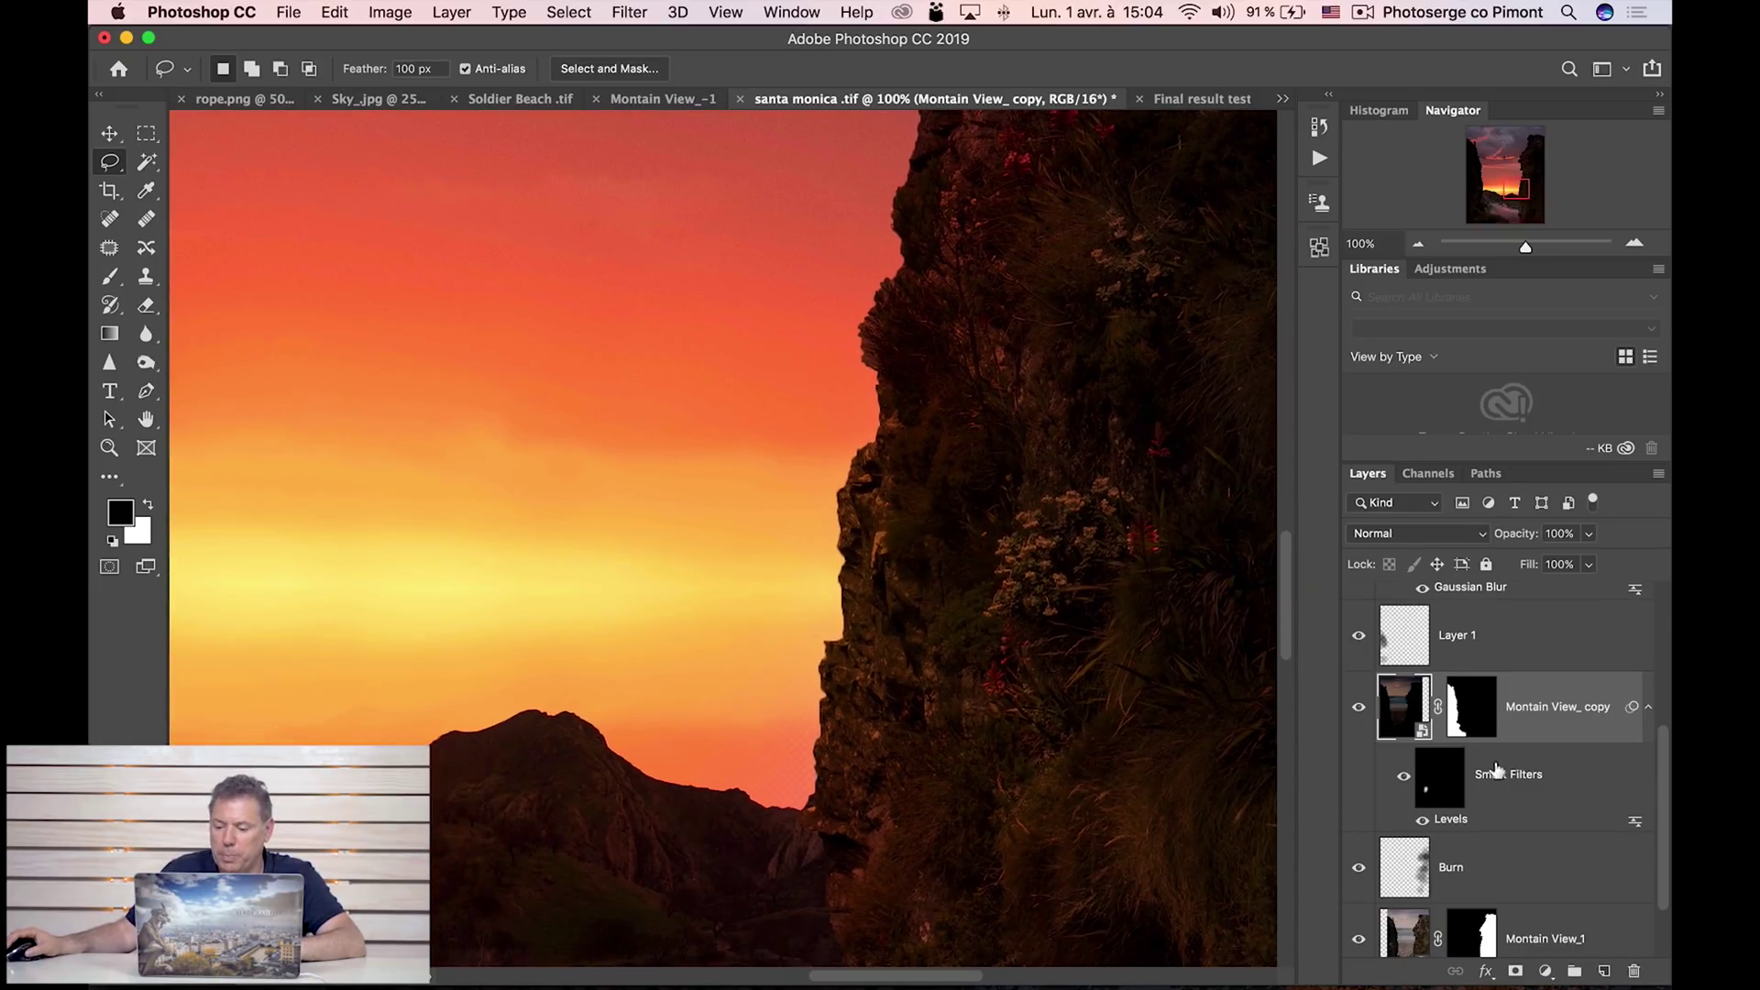
pyautogui.scroll(-2, 1497, 770)
pyautogui.scroll(8, 1500, 768)
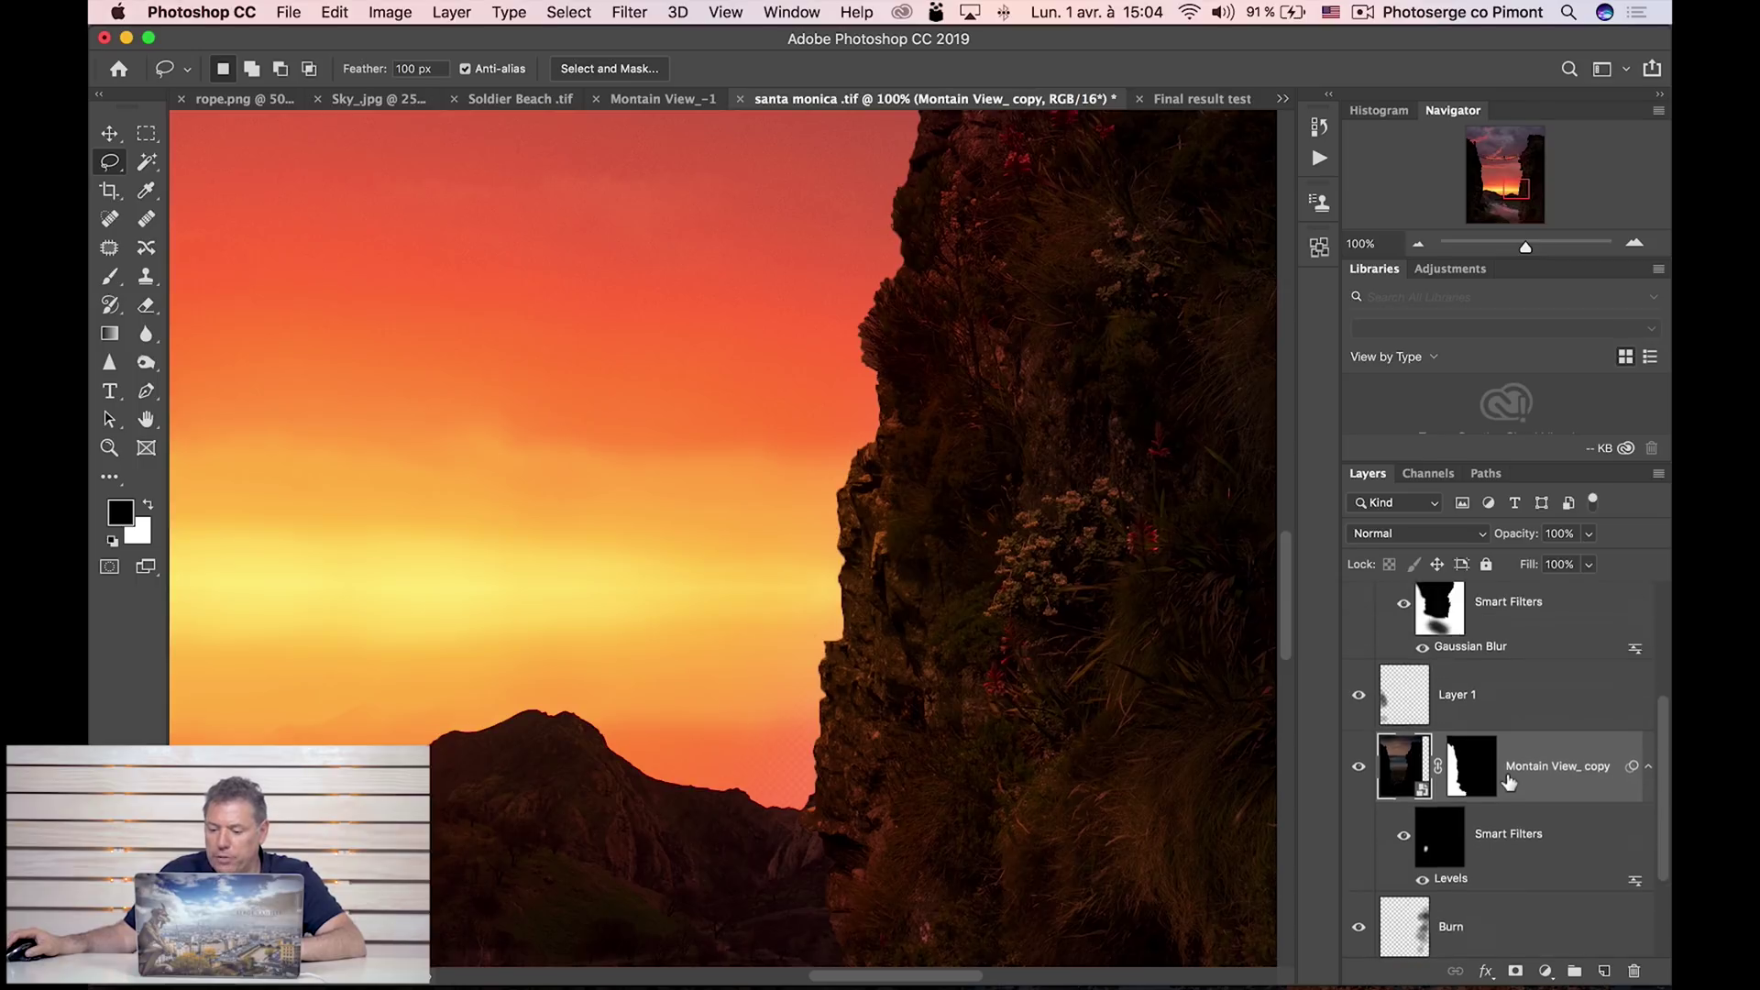
pyautogui.click(1485, 733)
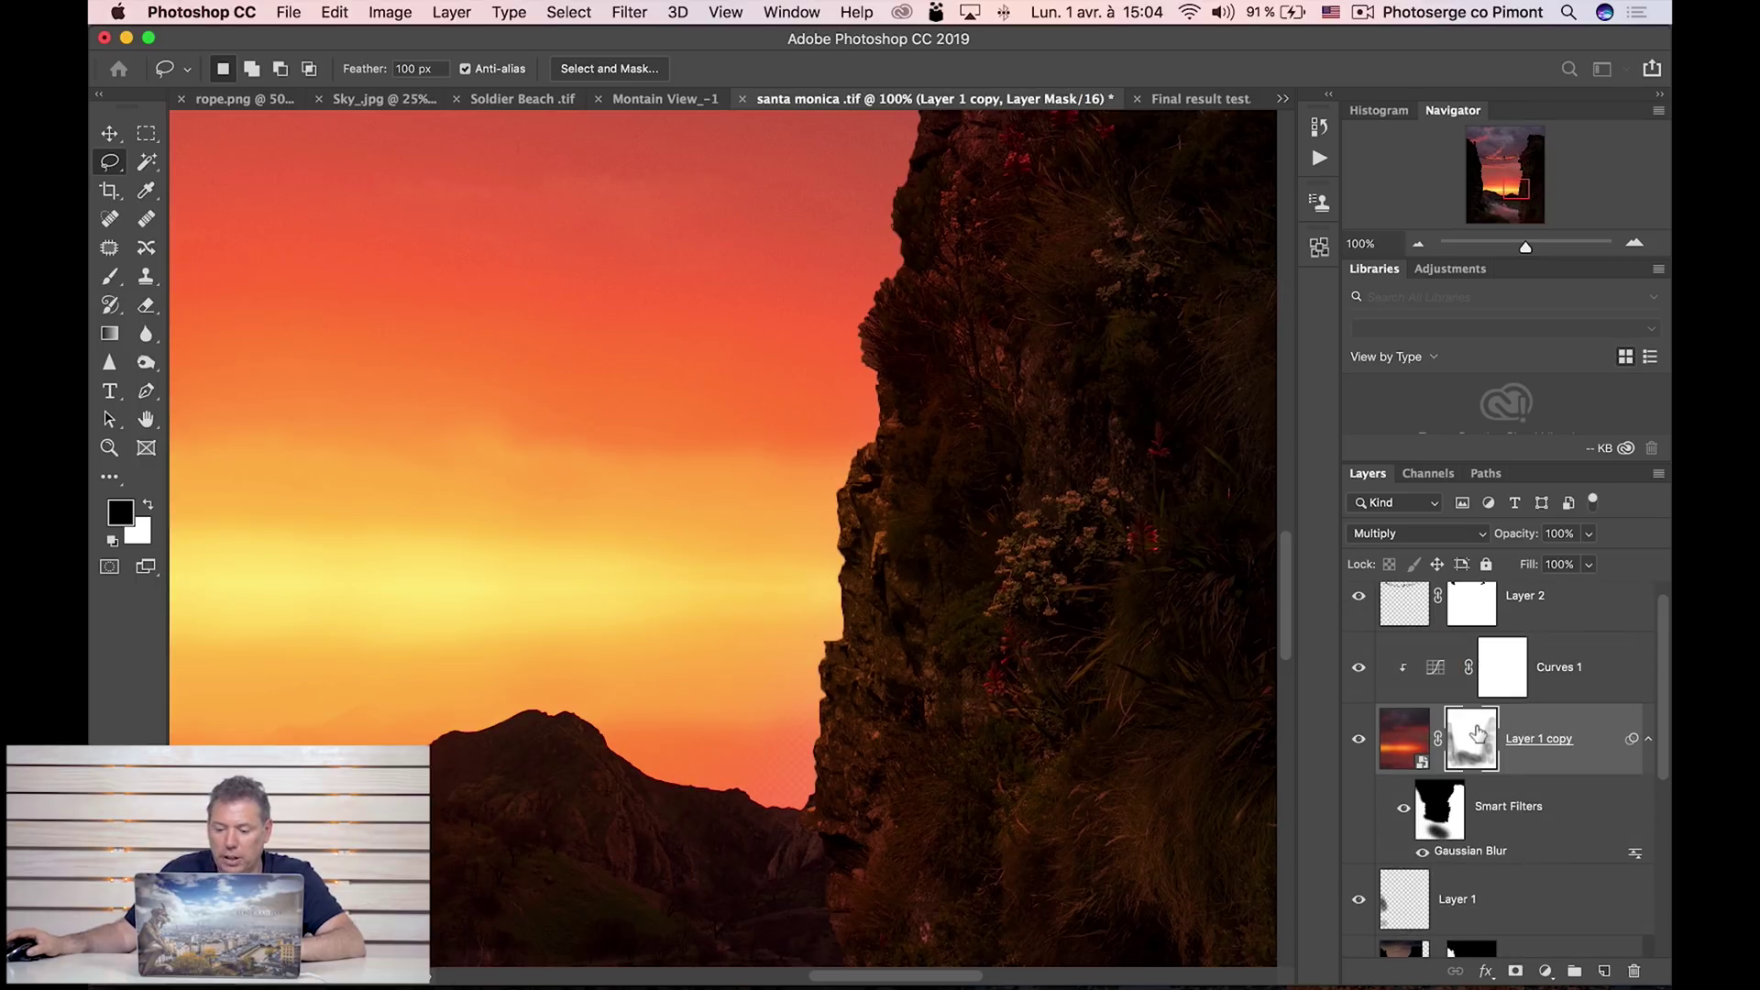
# Brush the Layer 1 copy mask at the right cliff's base, setting the brush hardness to 0% and the foreground to white.
pyautogui.press('b')
pyautogui.moveTo(805, 734); pyautogui.dragTo(866, 706)
pyautogui.rightClick(869, 705)
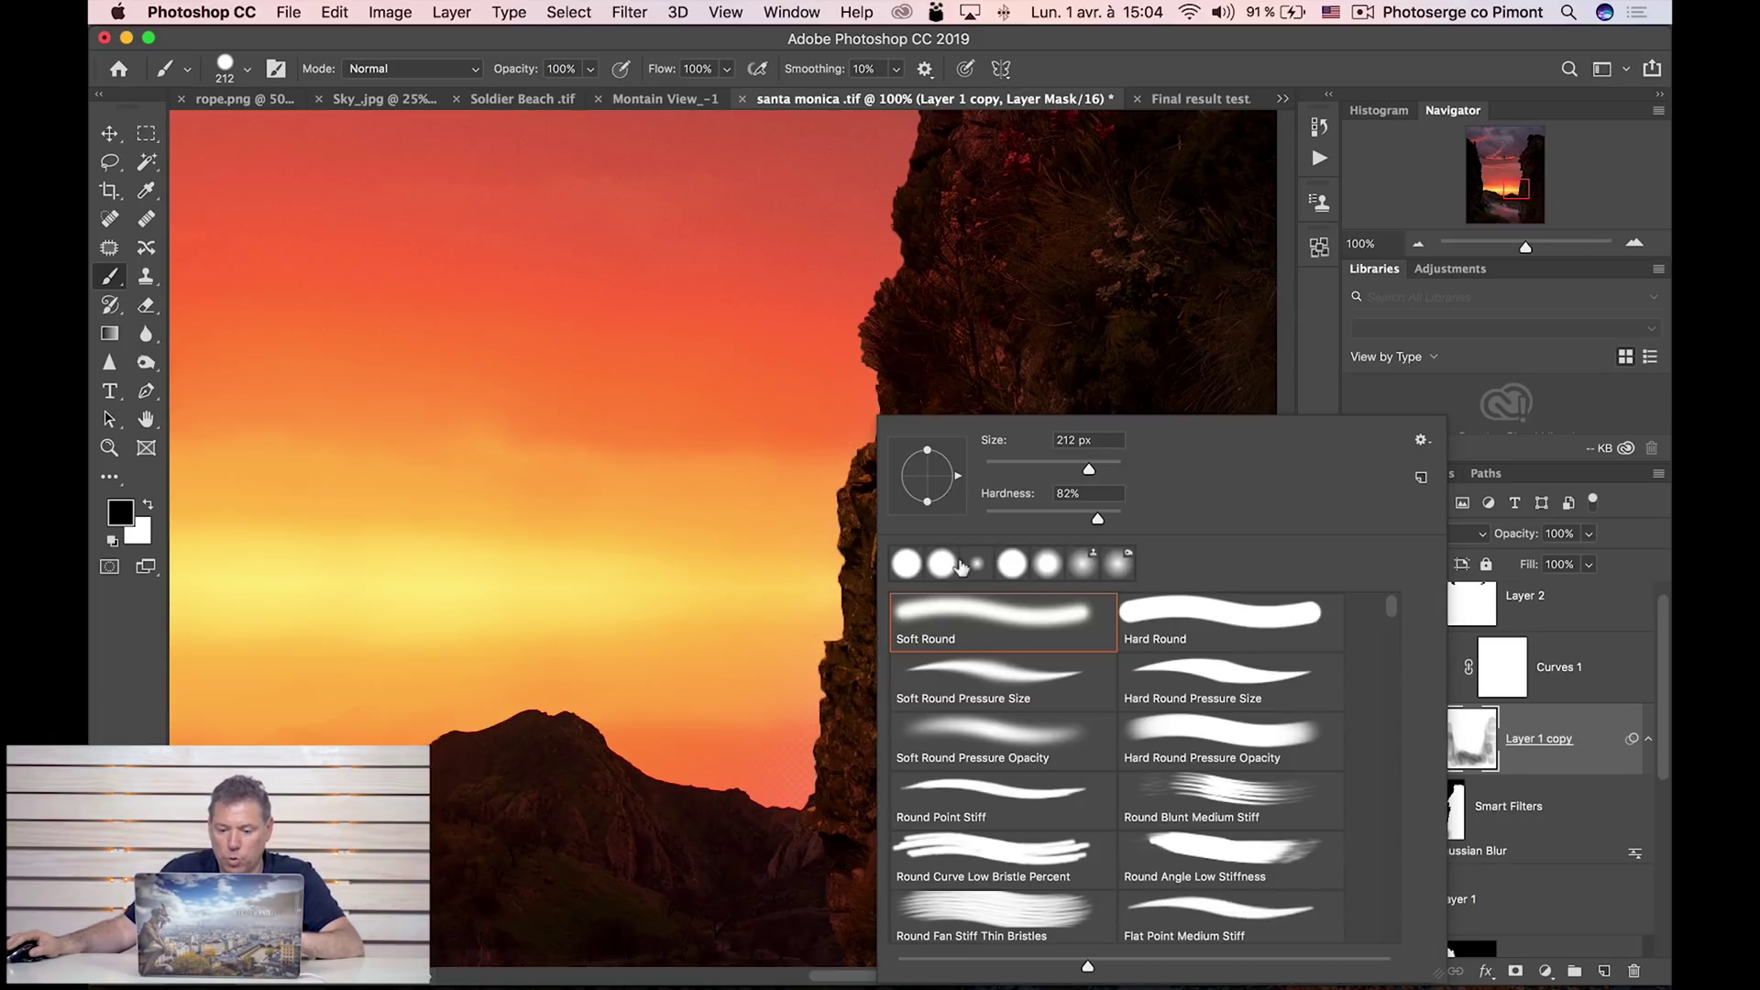
pyautogui.moveTo(1006, 527); pyautogui.dragTo(967, 523)
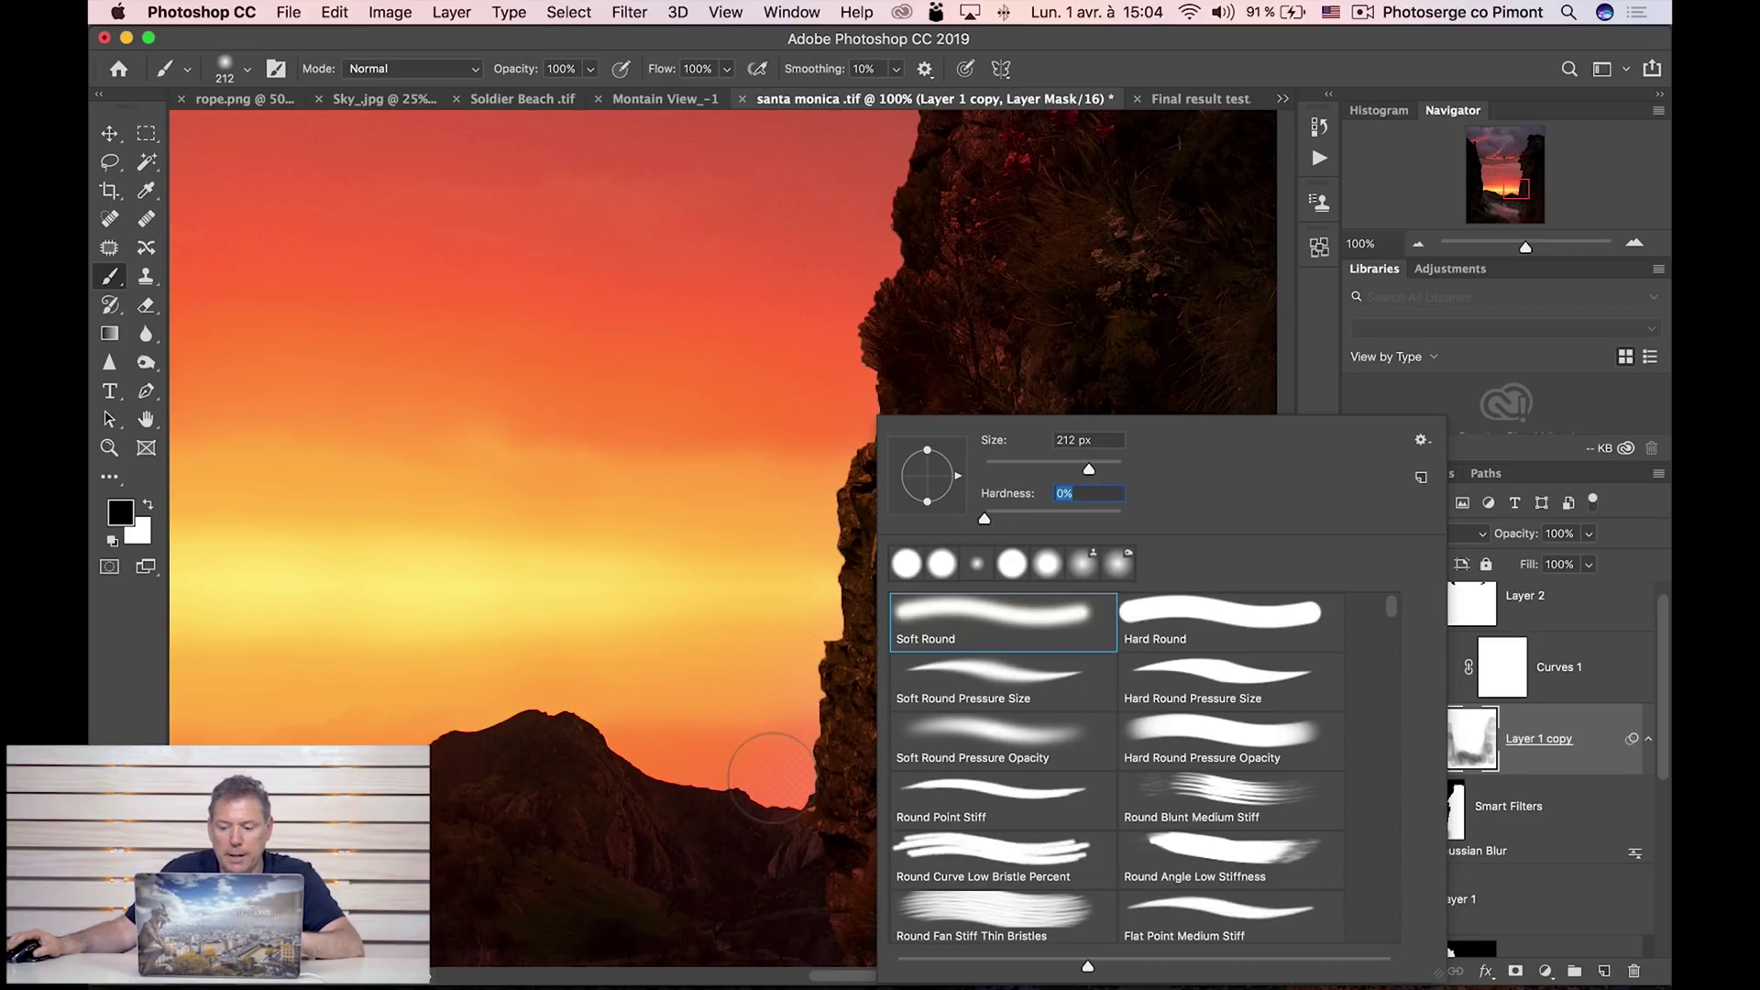
pyautogui.click(1477, 741)
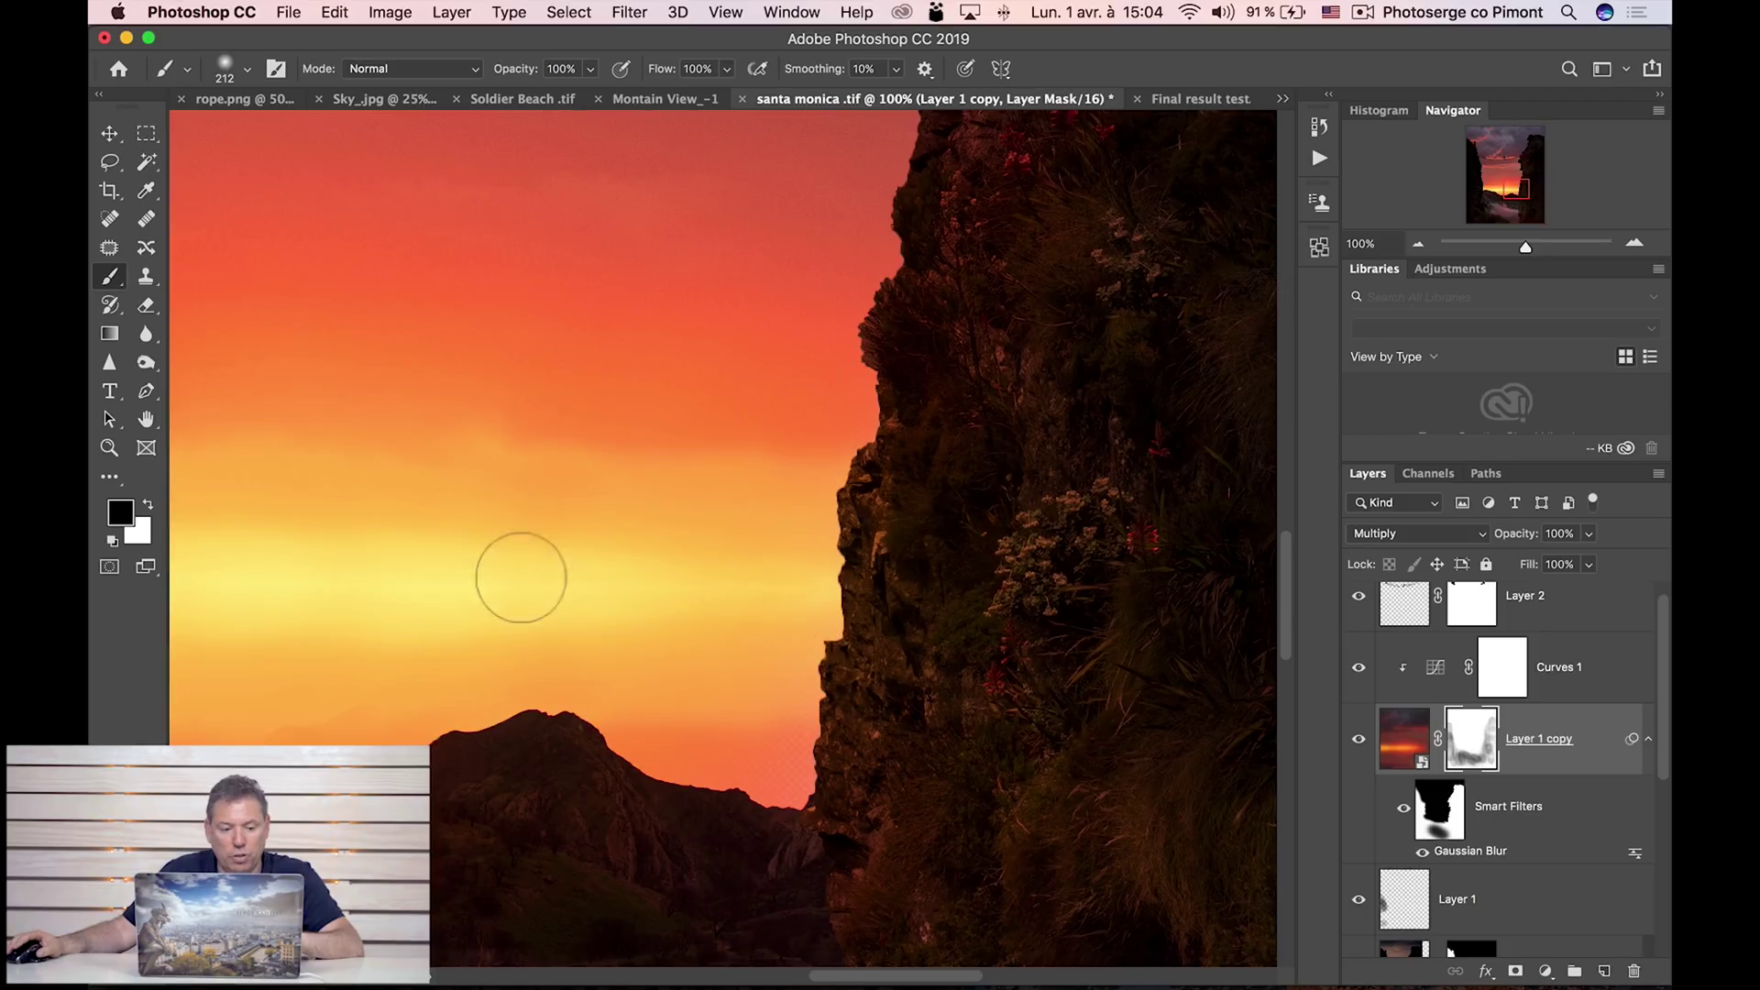
pyautogui.press('x')
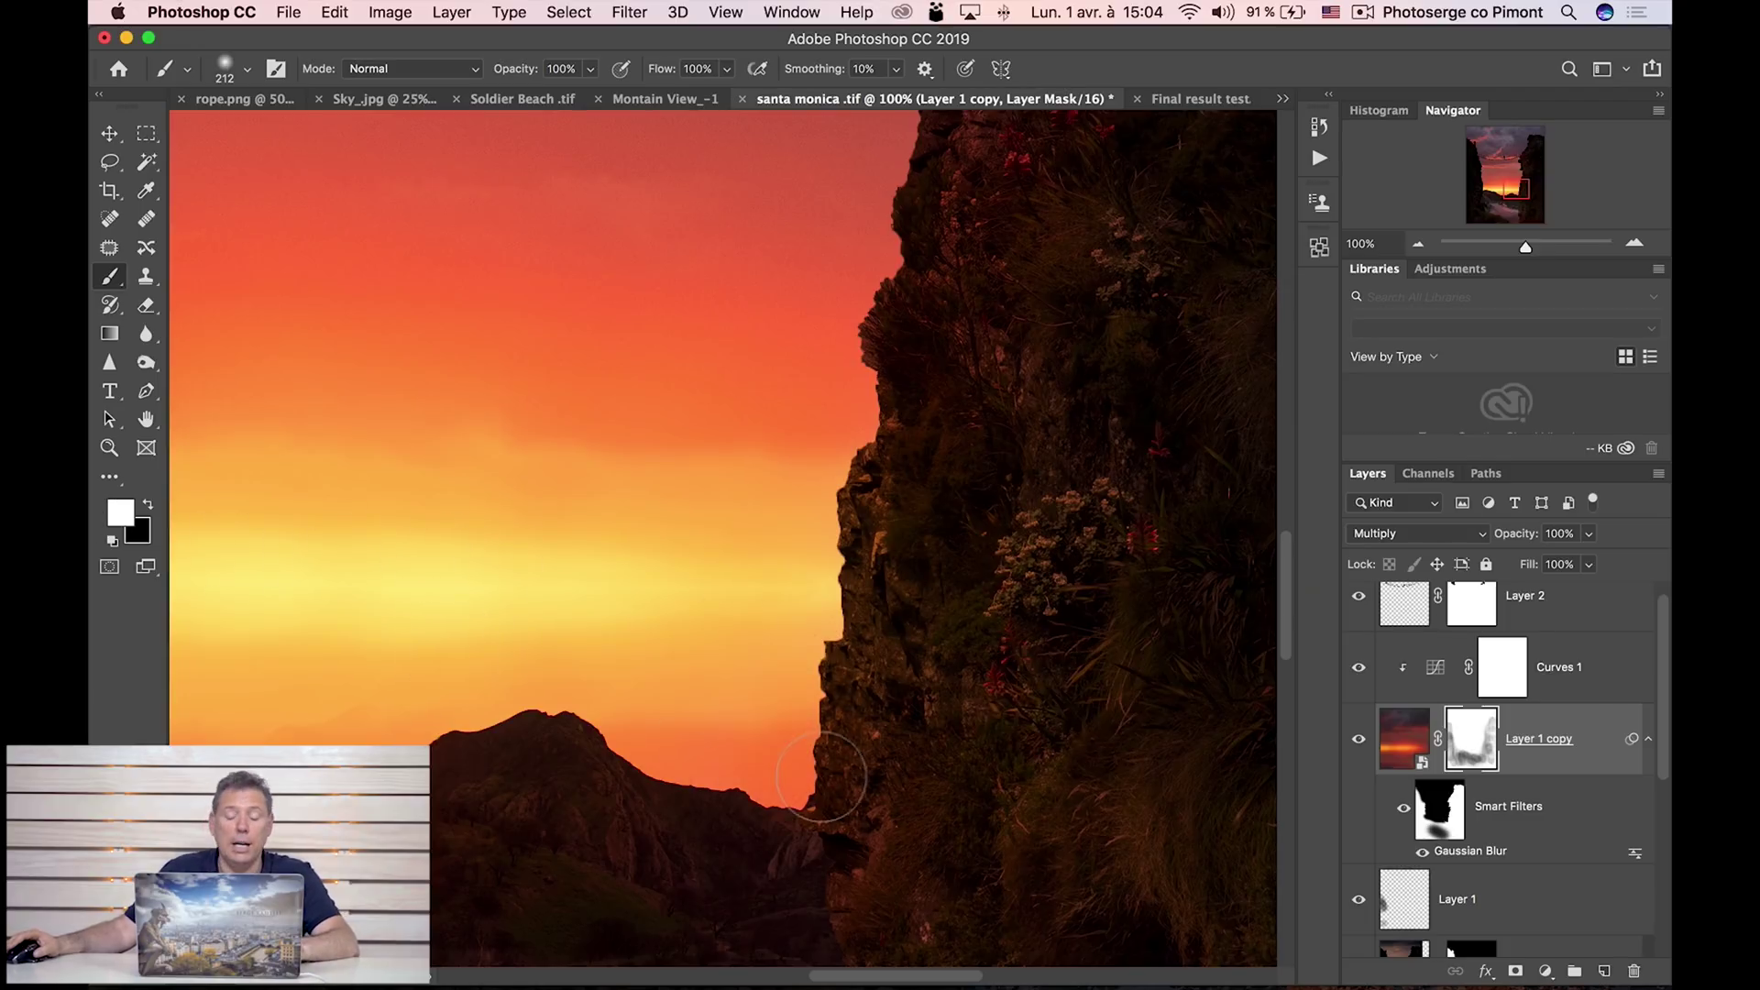
# Inspect the right cliff's edge up to the rope bridge and its walking figure, and review the whole composite.
pyautogui.moveTo(1011, 413); pyautogui.dragTo(963, 825)
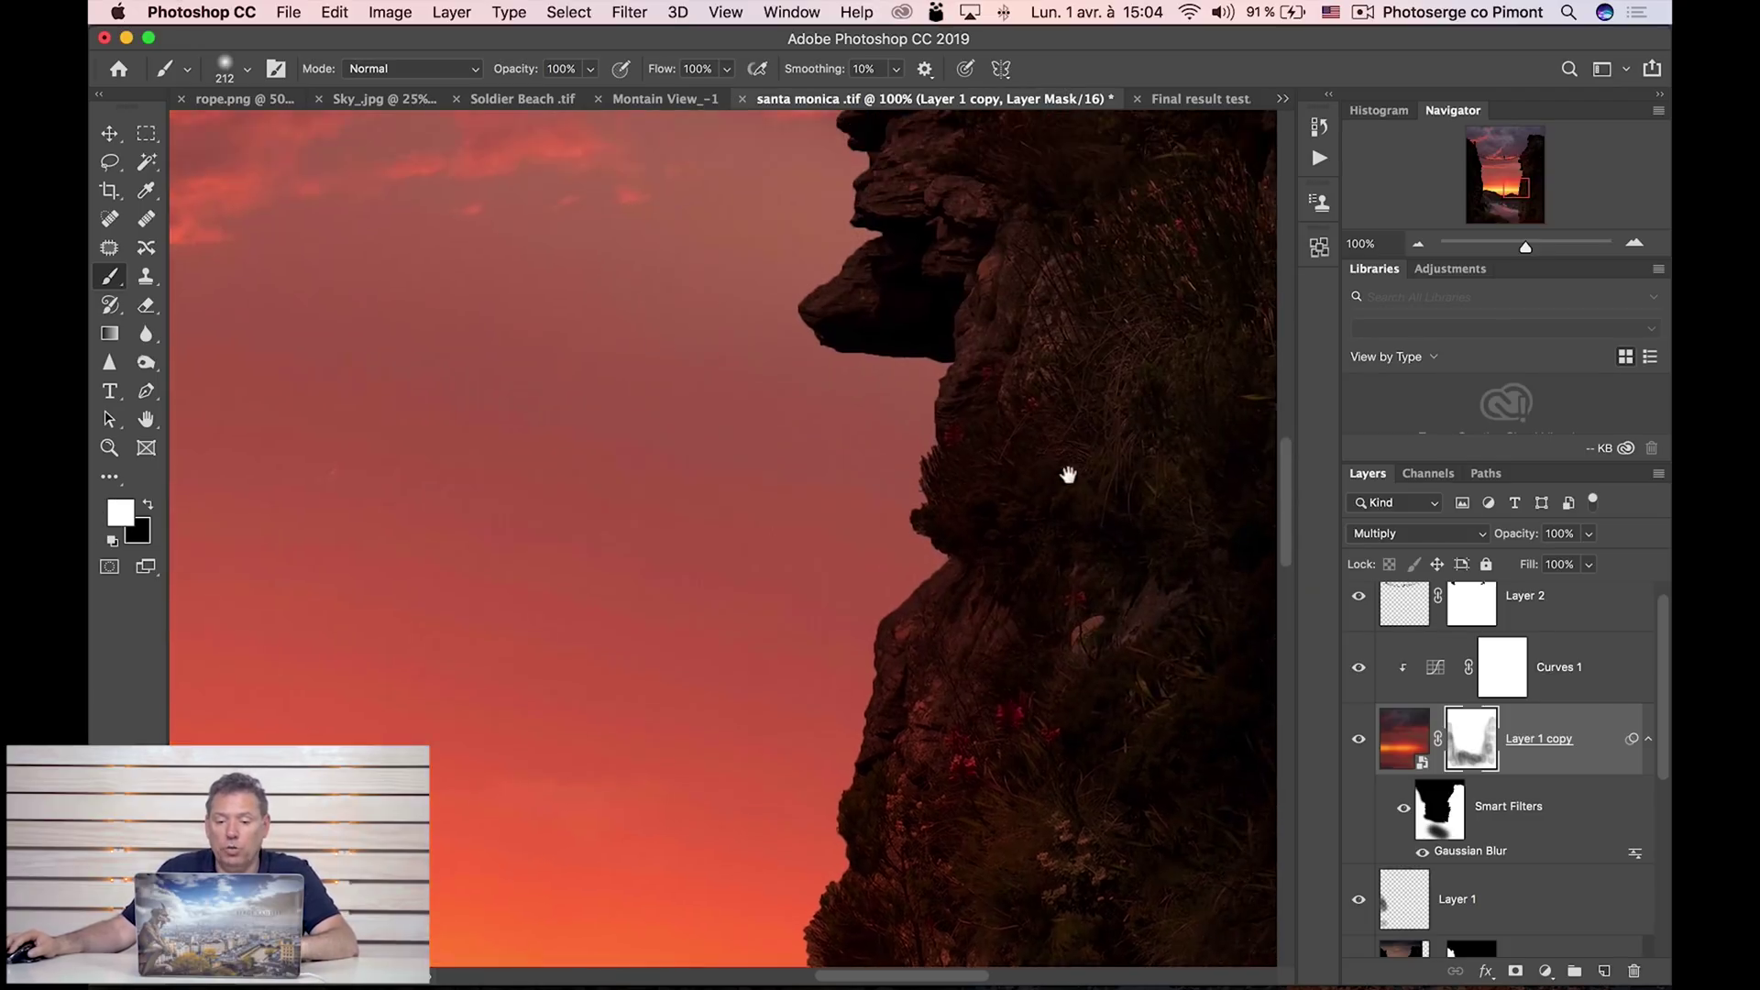
pyautogui.moveTo(1064, 467); pyautogui.dragTo(1055, 715)
pyautogui.moveTo(1054, 421); pyautogui.dragTo(1080, 624)
pyautogui.moveTo(1022, 514); pyautogui.dragTo(1328, 627)
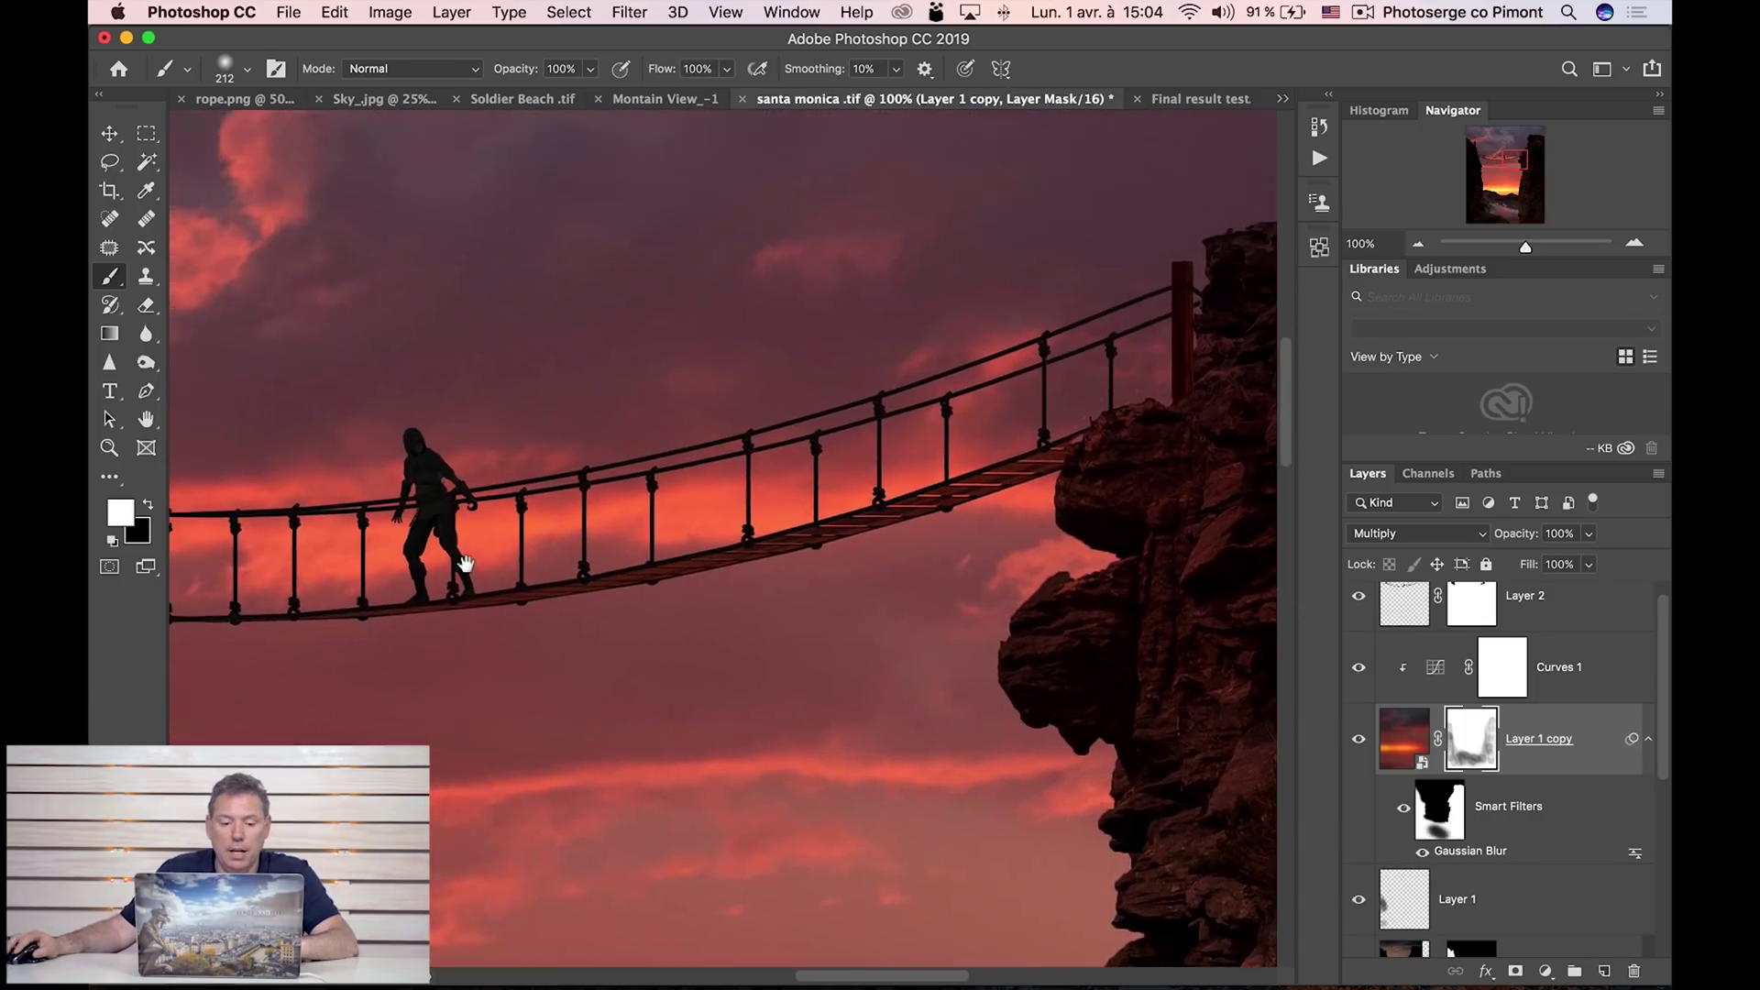
pyautogui.moveTo(409, 565); pyautogui.dragTo(770, 541)
pyautogui.press('z')
pyautogui.keyDown('alt'); pyautogui.click(653, 544); pyautogui.keyUp('alt')
pyautogui.keyDown('alt'); pyautogui.click(652, 544); pyautogui.keyUp('alt')
pyautogui.keyDown('alt'); pyautogui.click(652, 548); pyautogui.keyUp('alt')
pyautogui.keyDown('alt'); pyautogui.click(642, 591); pyautogui.keyUp('alt')
pyautogui.keyDown('alt'); pyautogui.click(648, 632); pyautogui.keyUp('alt')
pyautogui.keyDown('alt'); pyautogui.click(775, 669); pyautogui.keyUp('alt')
pyautogui.click(717, 507)
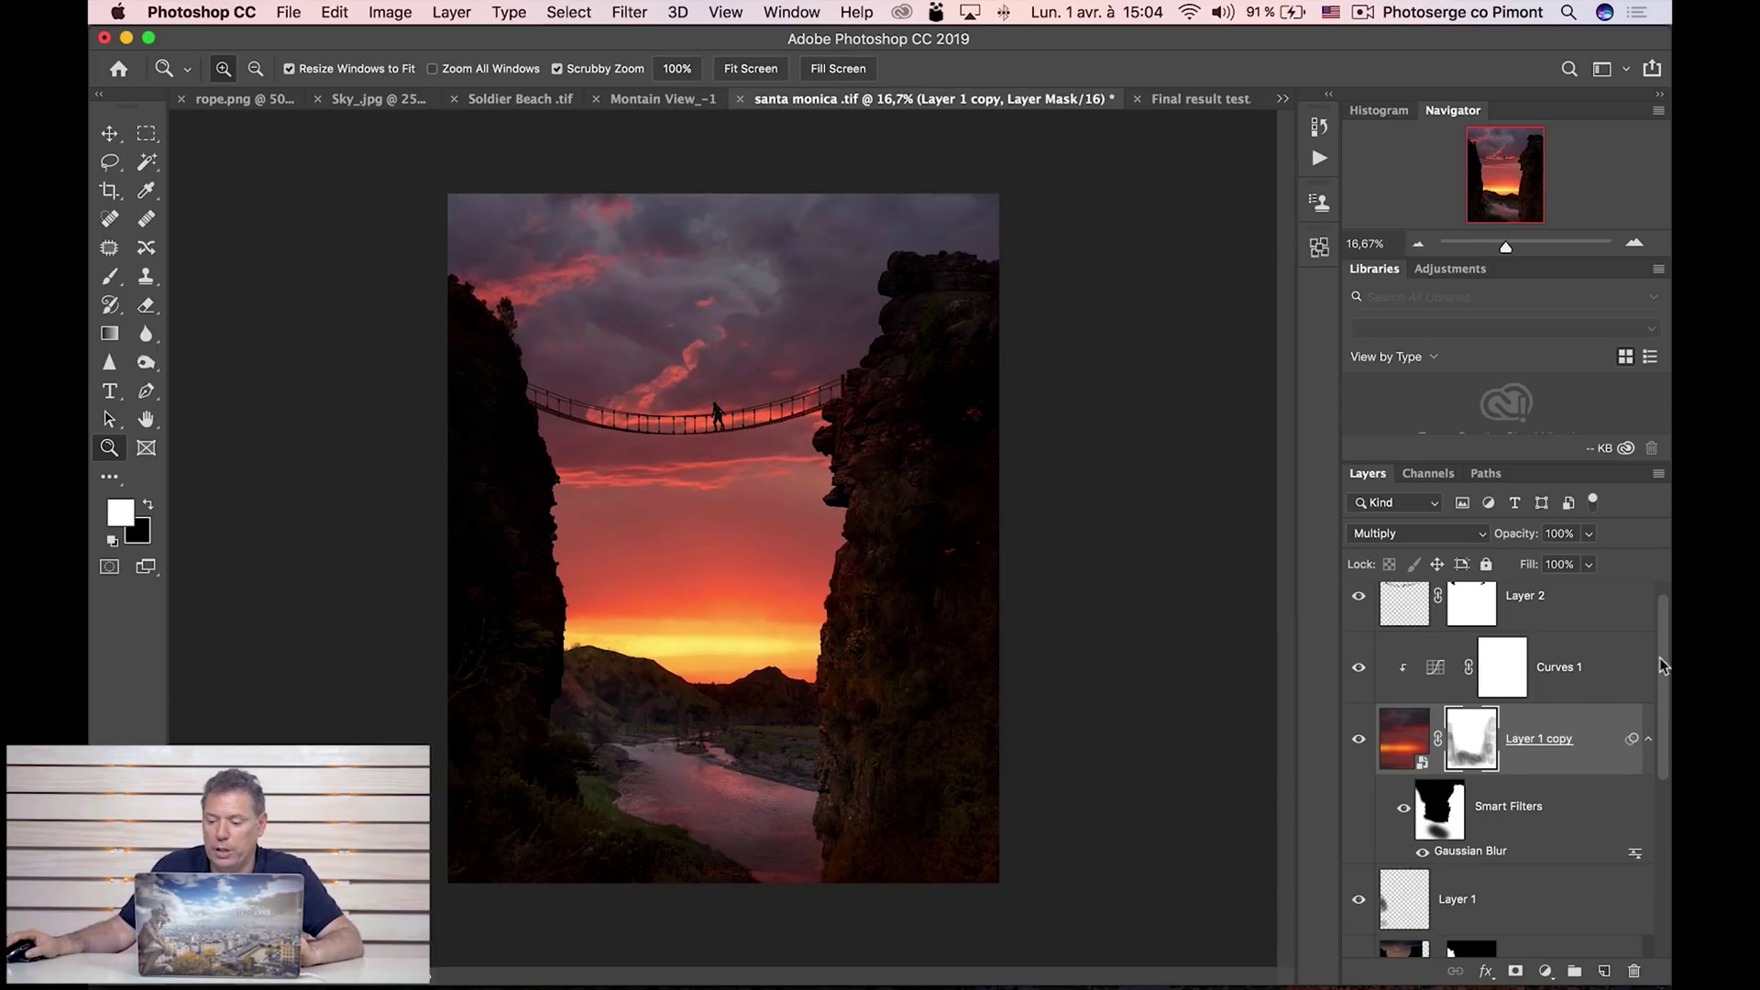
# Stamp all visible layers onto a new layer above Layer 2 and open it in the Camera Raw Filter.
pyautogui.scroll(1, 1656, 674)
pyautogui.click(1595, 626)
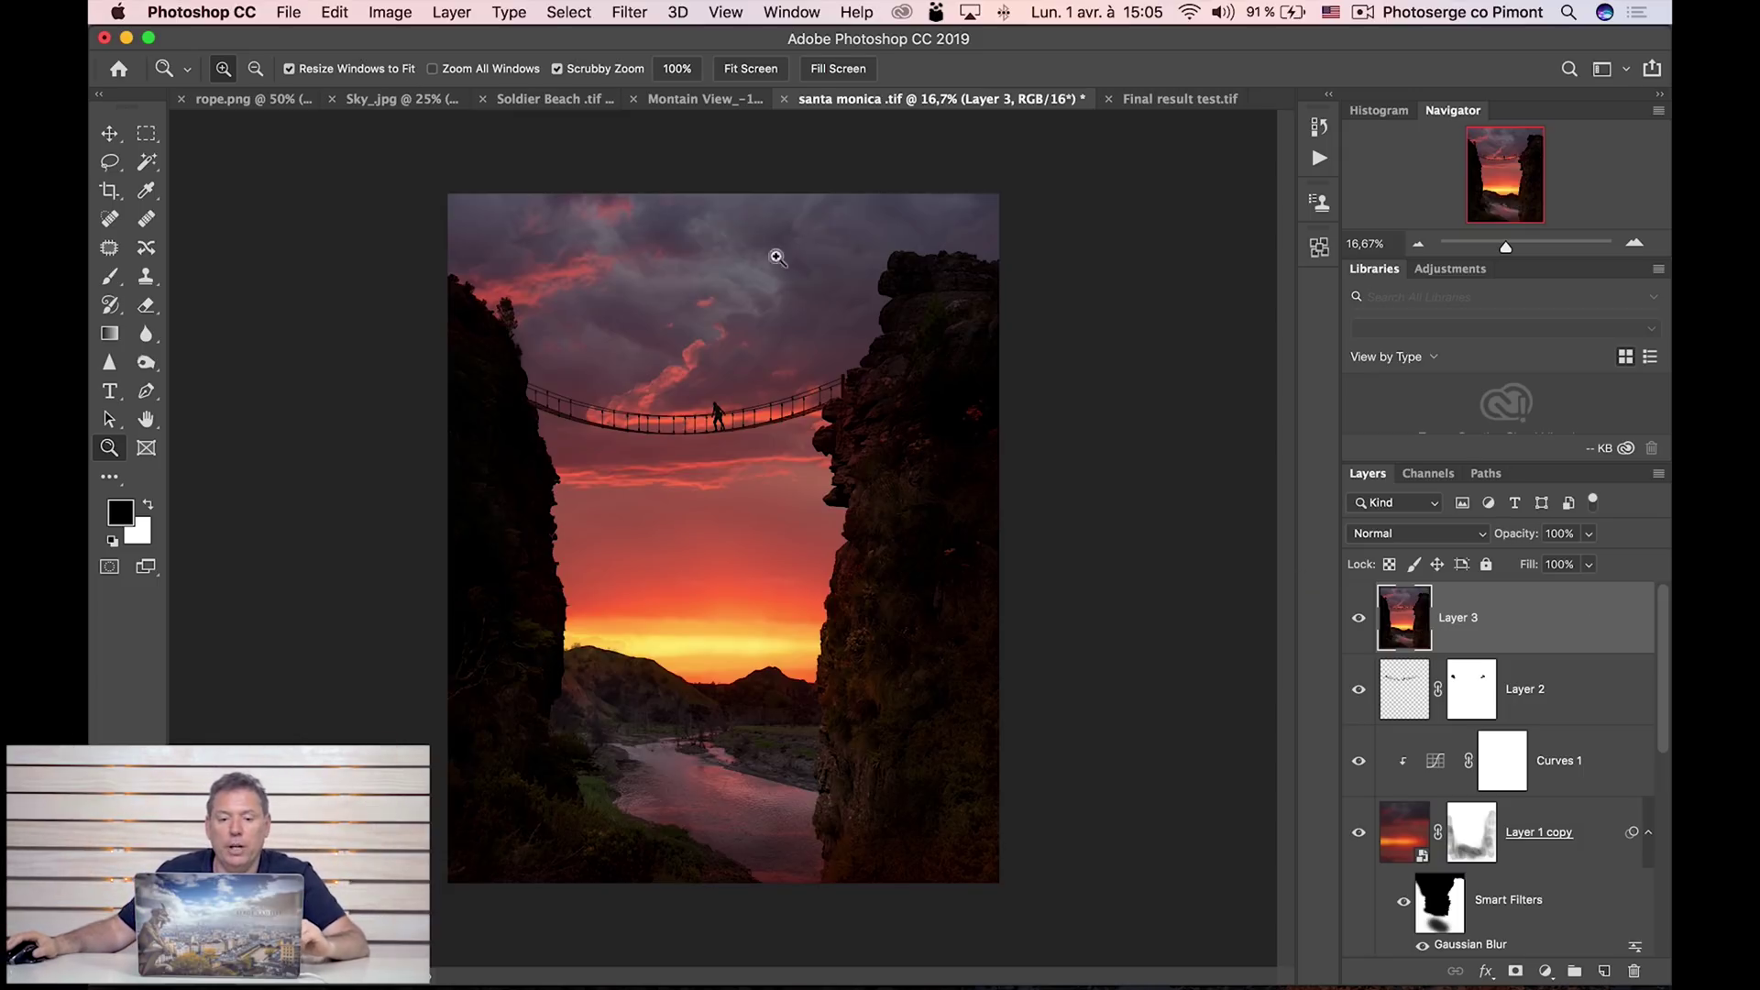
pyautogui.click(629, 13)
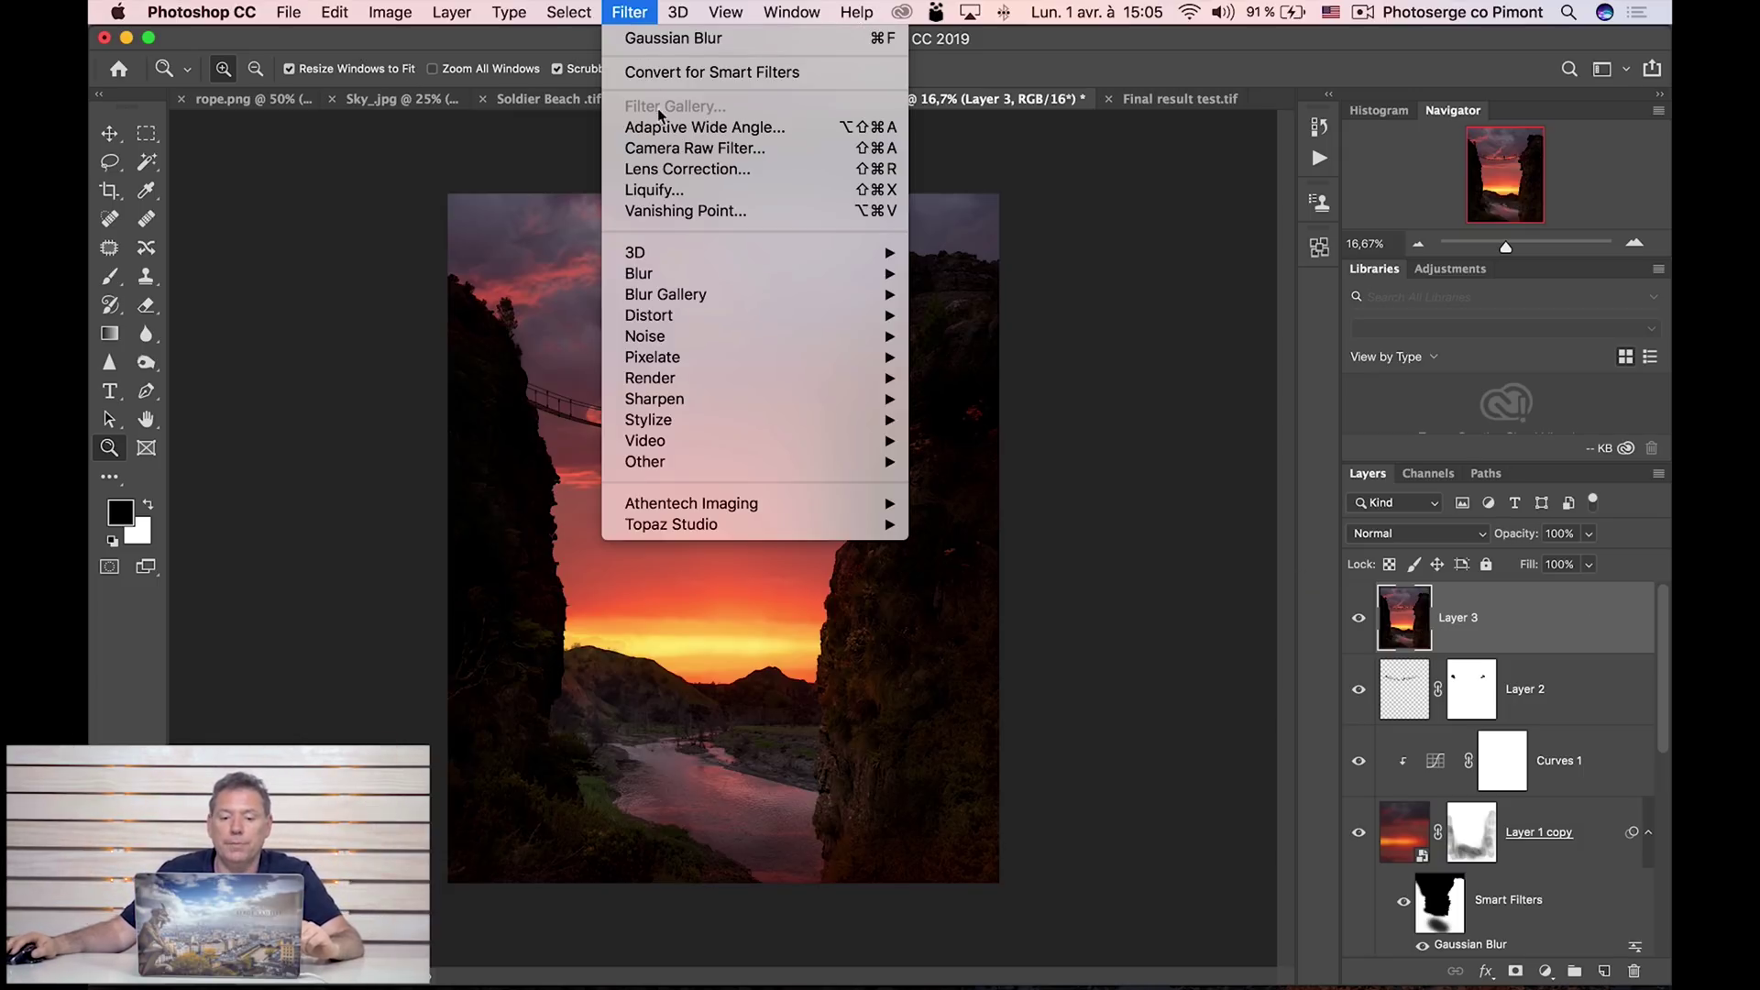
pyautogui.click(664, 151)
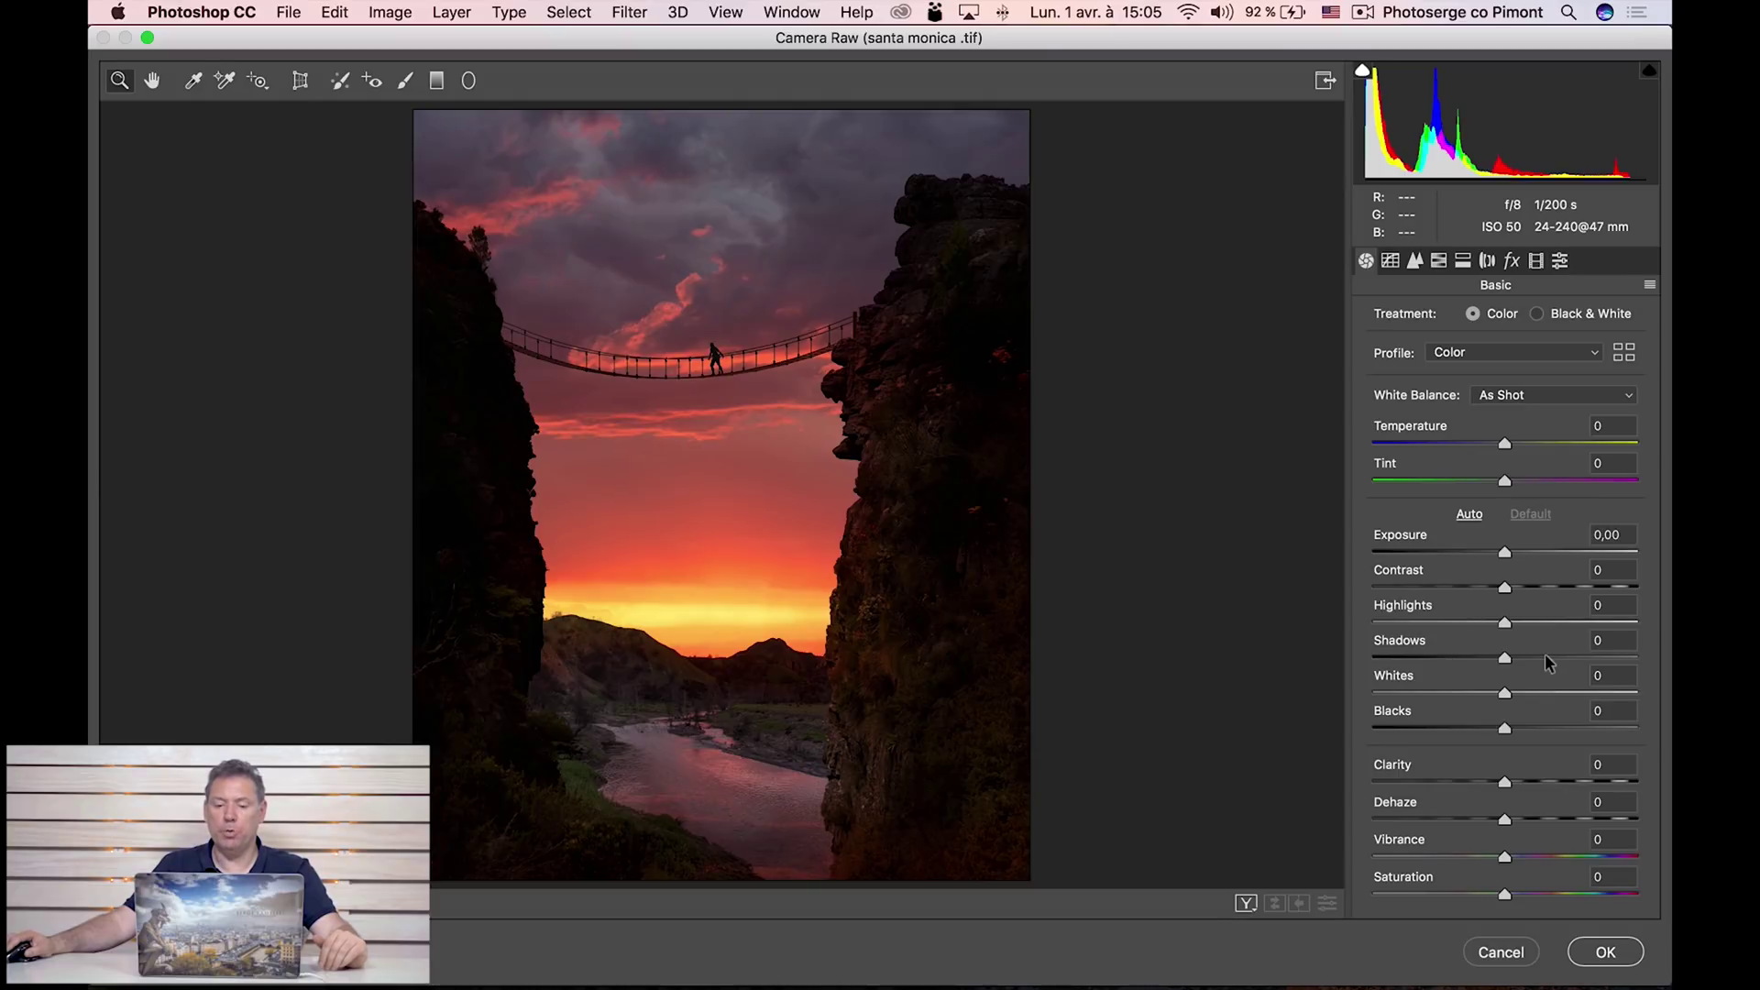
# Set Shadows to +31, Highlights to -30, Blacks to -19 and Whites to +22 in the basic Camera Raw adjustments.
pyautogui.click(1546, 657)
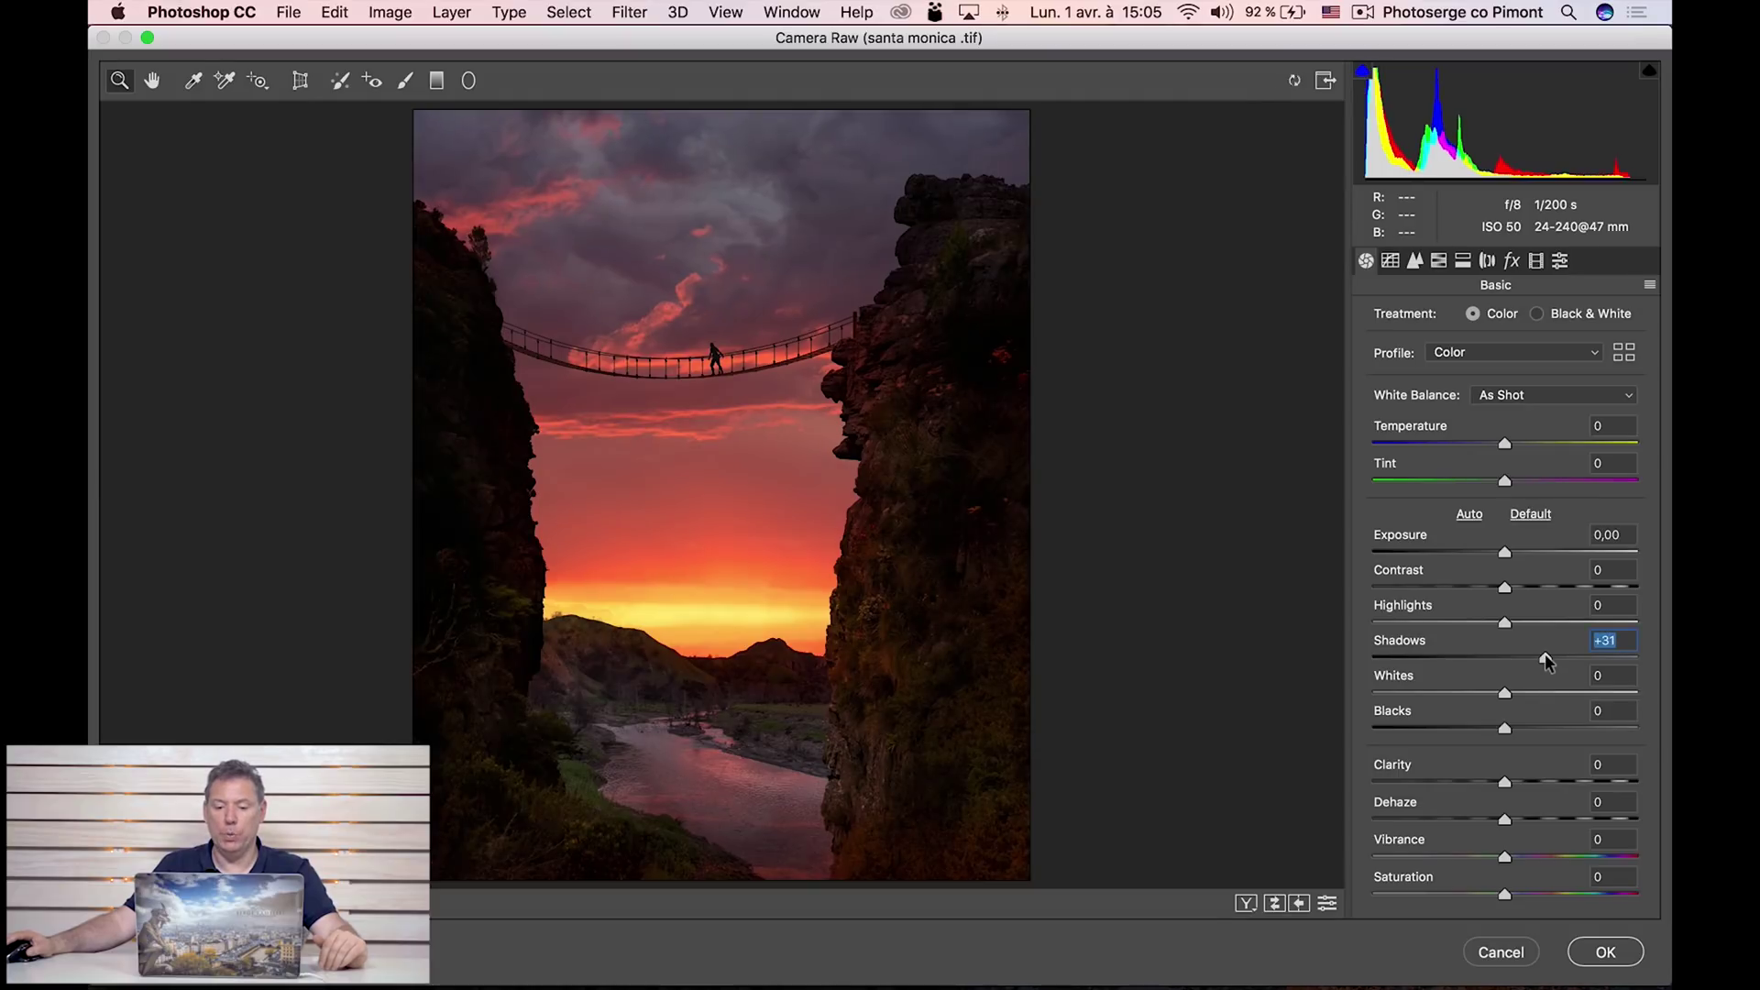
pyautogui.click(1466, 624)
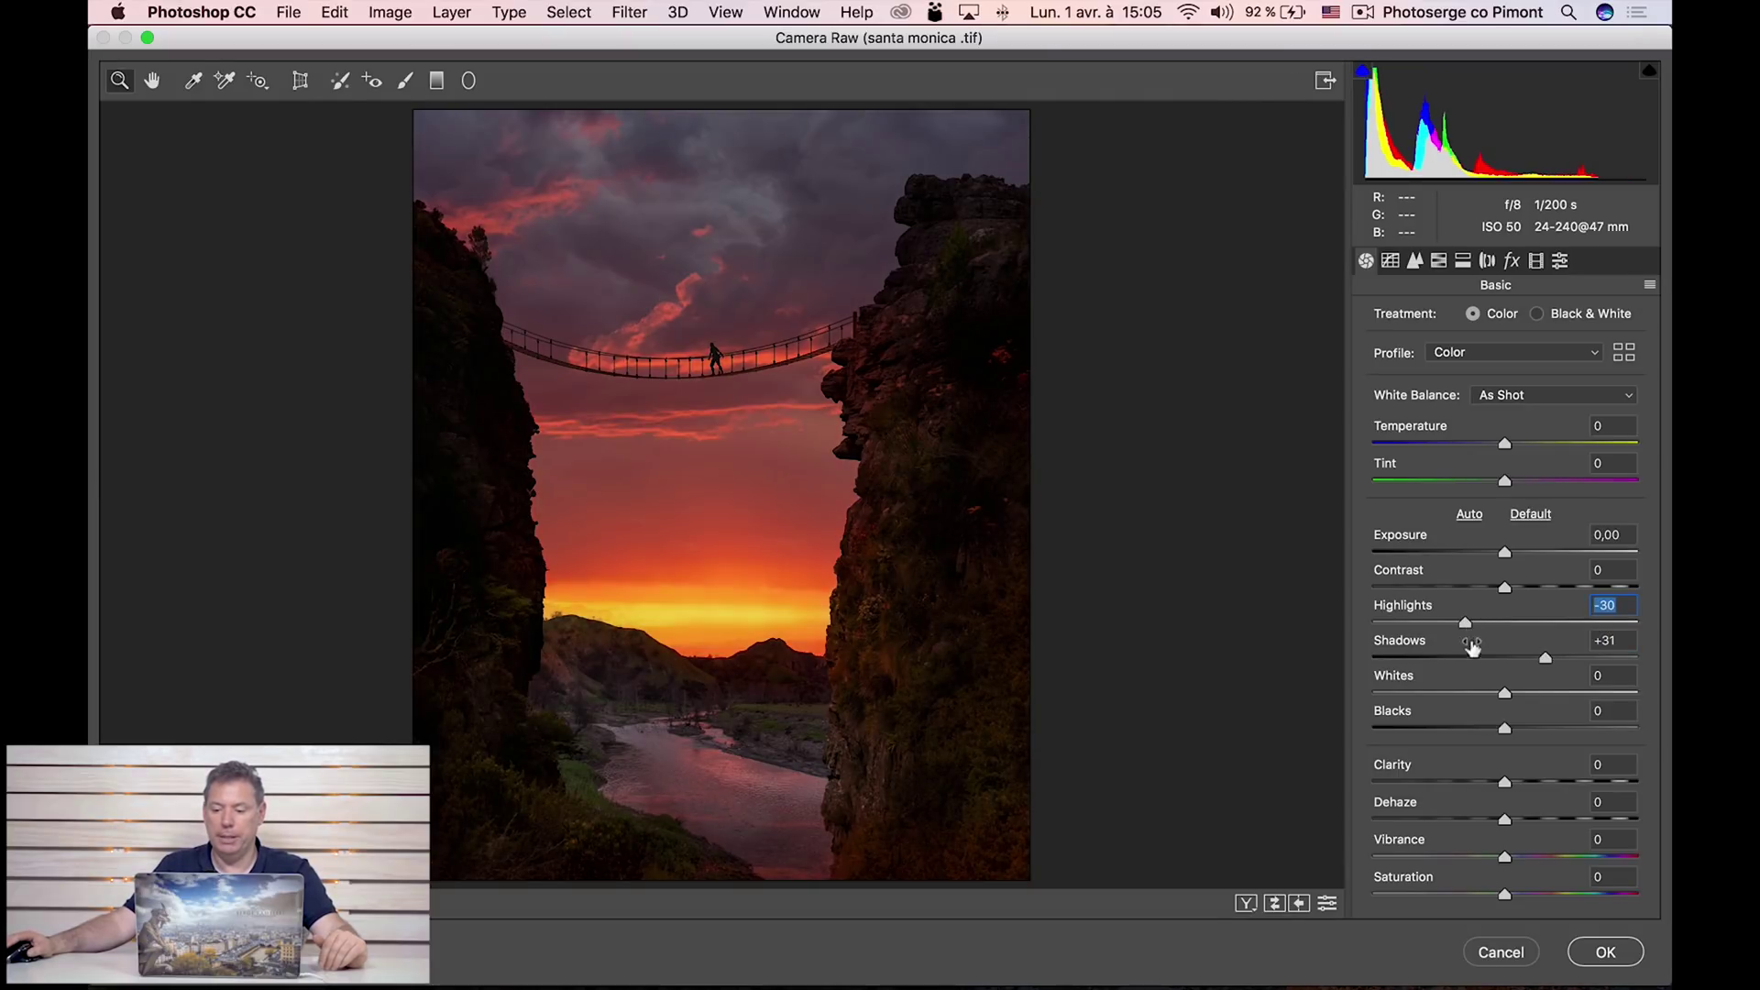
pyautogui.moveTo(1506, 731); pyautogui.dragTo(1537, 695)
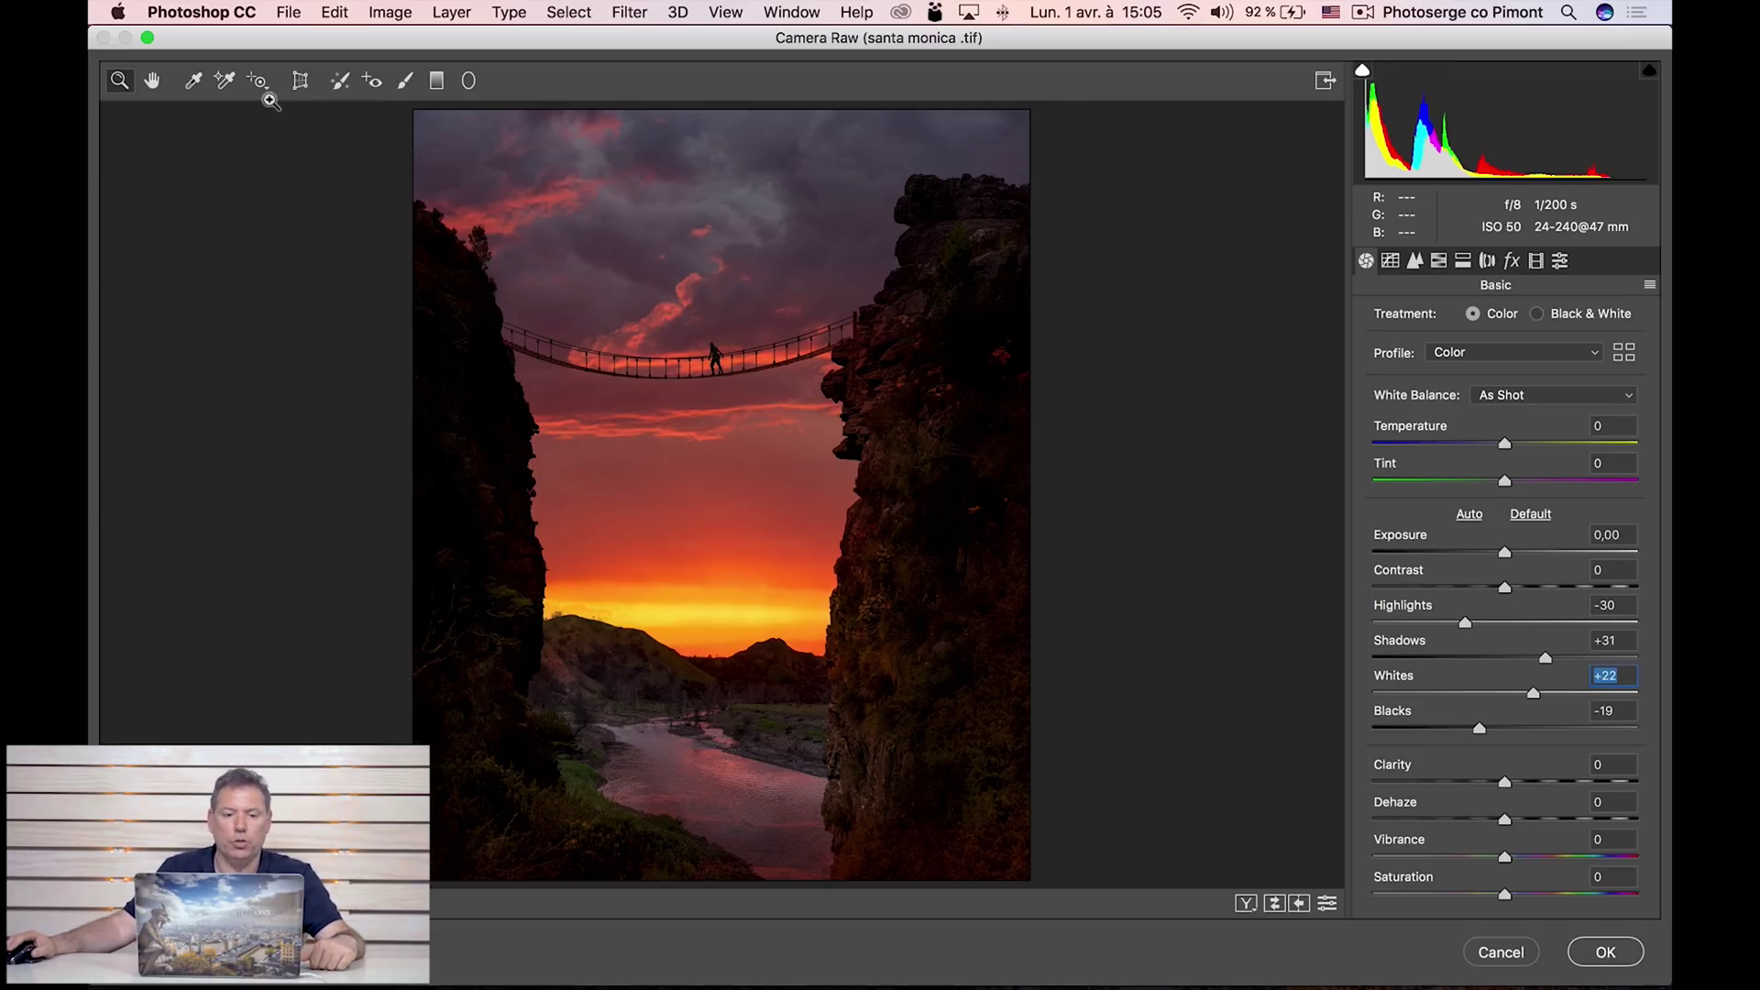
# Desaturate the right cliff with the Adjustment Brush at Saturation -25, painting from its upper part down to its base.
pyautogui.click(405, 81)
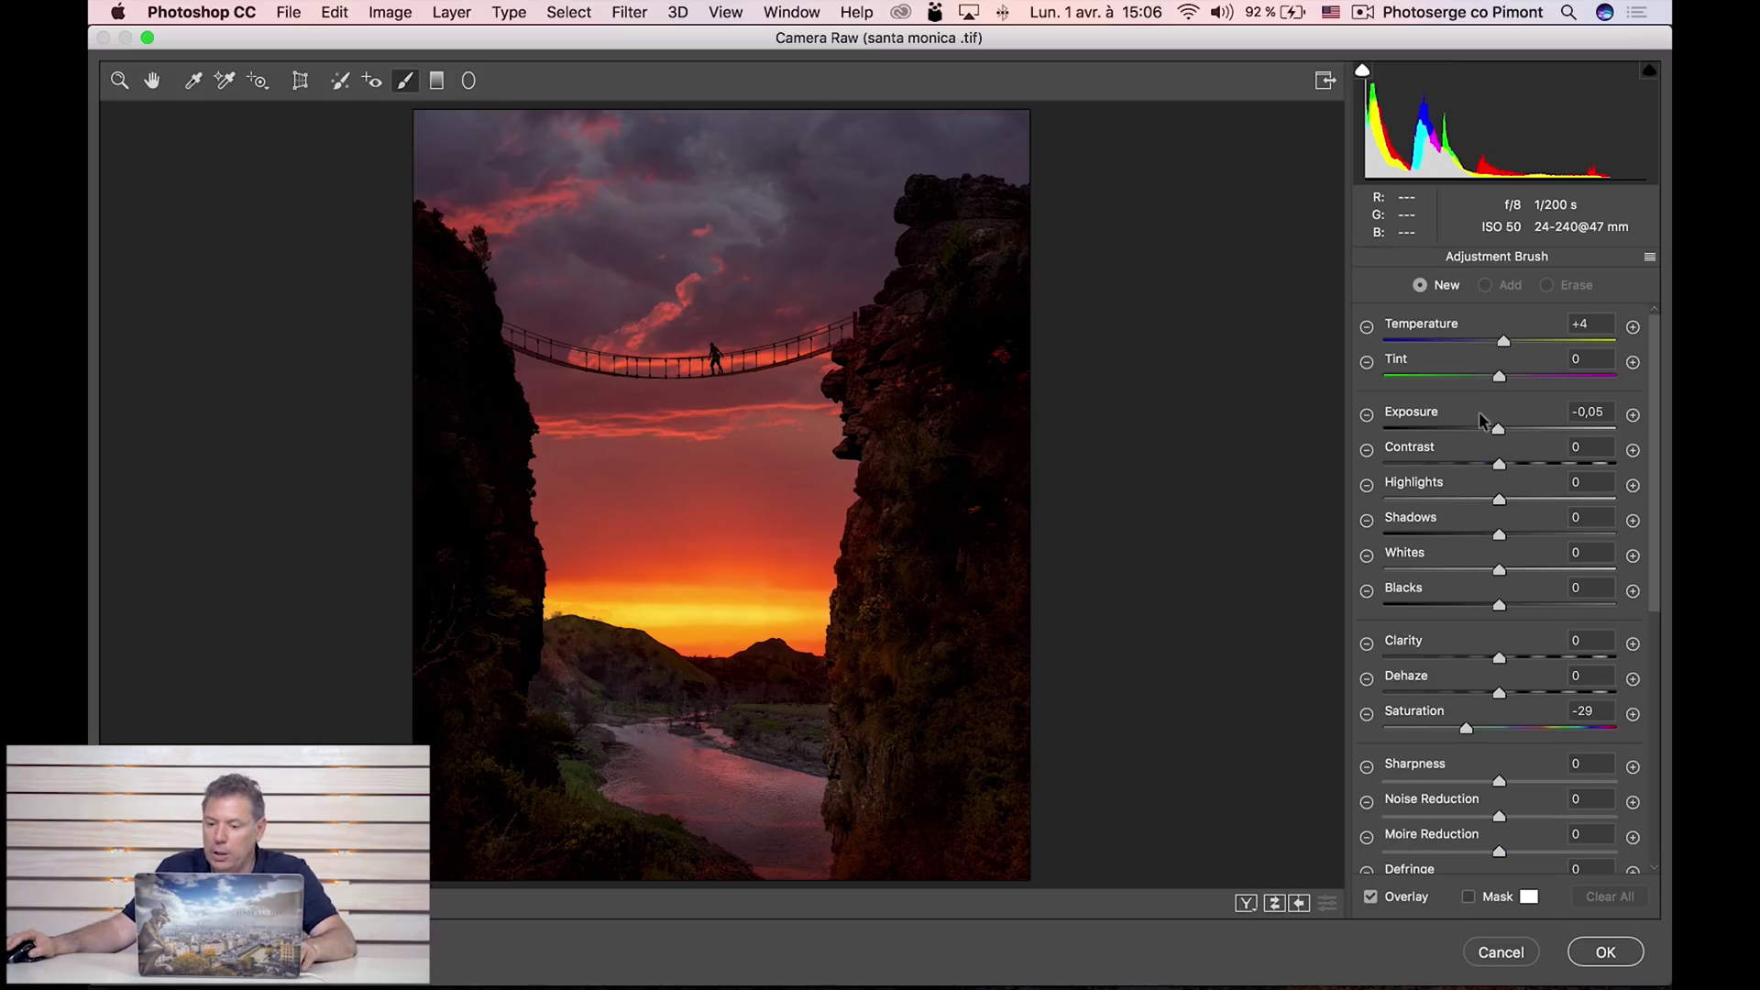
pyautogui.click(1367, 714)
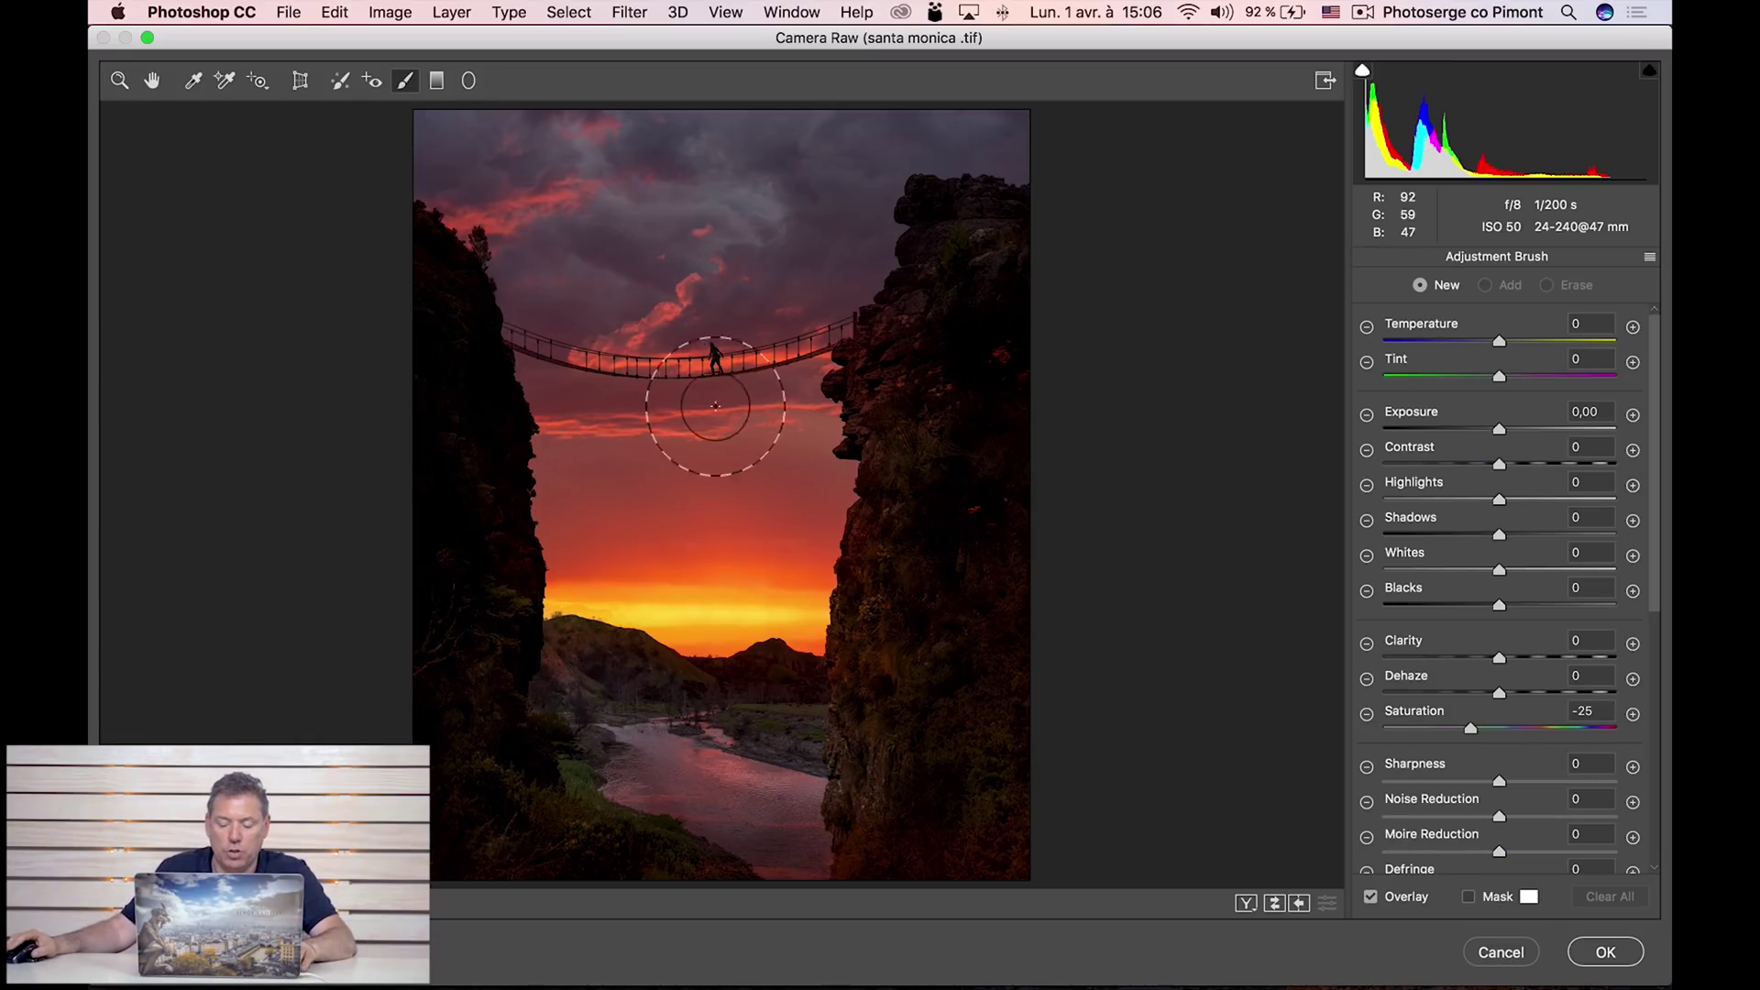
pyautogui.click(988, 319)
pyautogui.moveTo(989, 319)
pyautogui.mouseDown()
pyautogui.moveTo(945, 440)
pyautogui.moveTo(923, 774)
pyautogui.moveTo(950, 838)
pyautogui.mouseUp()
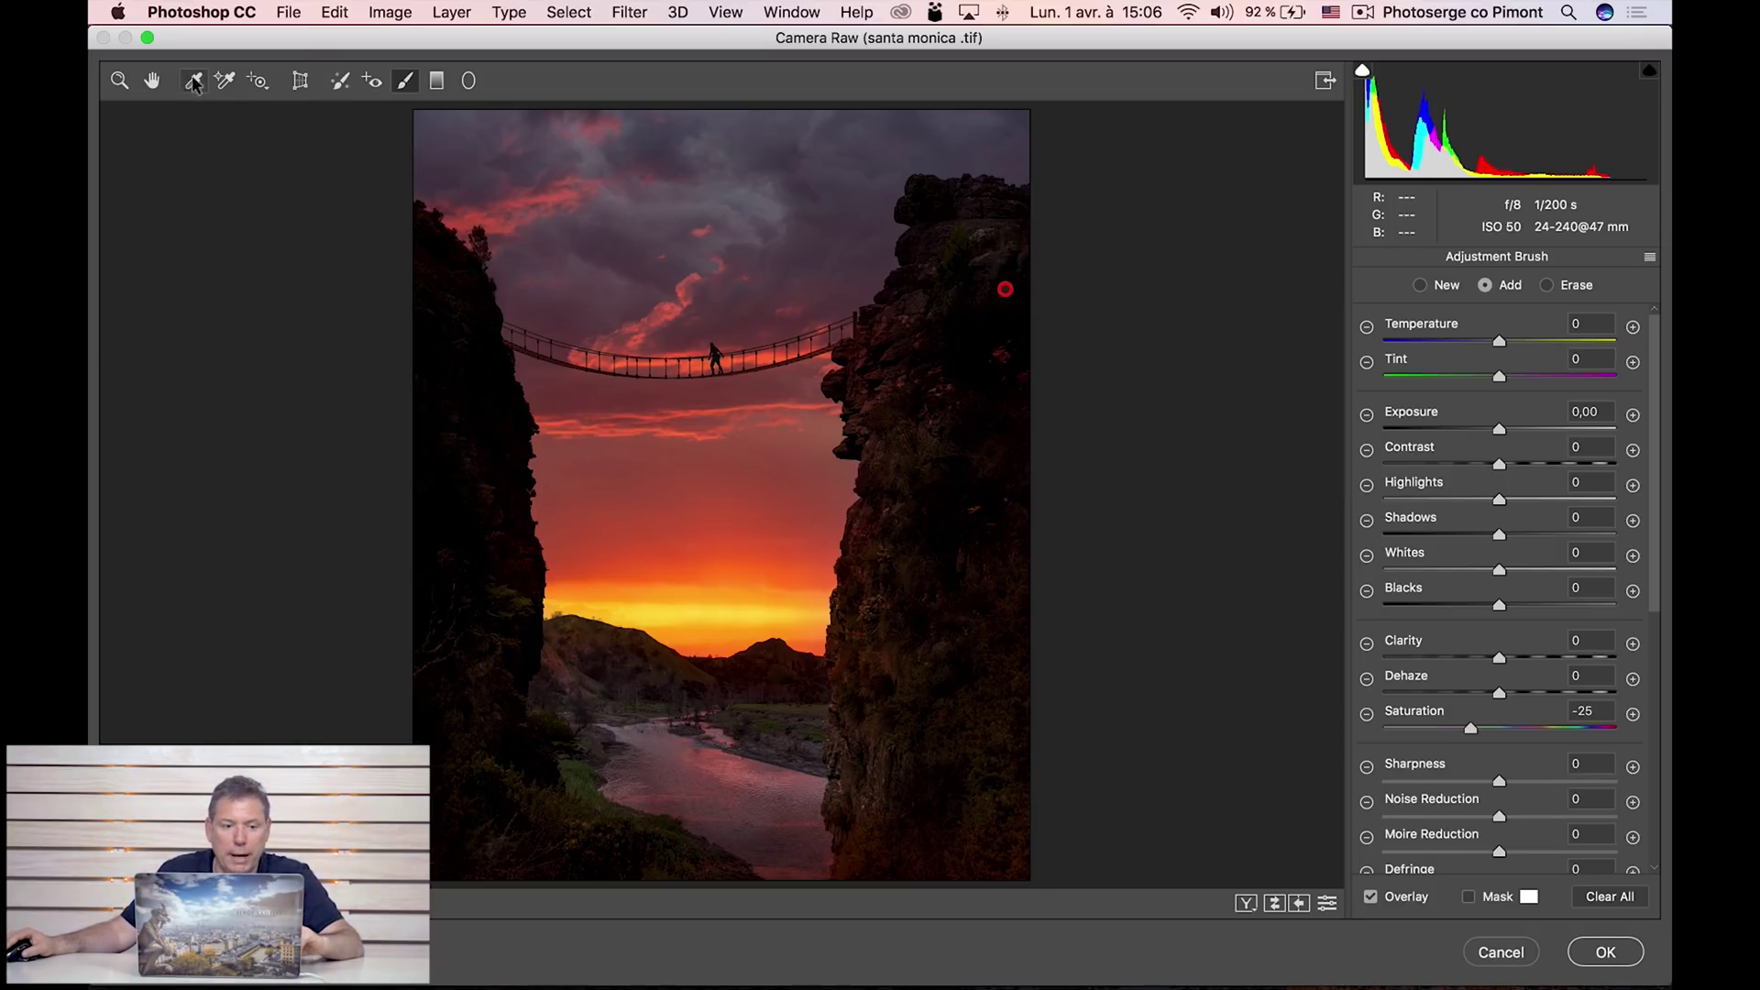
# Set Exposure to +0,20, Contrast to +23 and Vibrance to +25, apply Camera Raw, and compare the layer's before and after.
pyautogui.click(152, 80)
pyautogui.moveTo(1501, 578)
pyautogui.mouseDown()
pyautogui.moveTo(1523, 572)
pyautogui.moveTo(1513, 560)
pyautogui.mouseUp()
pyautogui.moveTo(1529, 858)
pyautogui.mouseDown()
pyautogui.moveTo(1575, 859)
pyautogui.moveTo(1456, 868)
pyautogui.moveTo(1572, 854)
pyautogui.moveTo(1473, 862)
pyautogui.moveTo(1556, 859)
pyautogui.moveTo(1541, 859)
pyautogui.mouseUp()
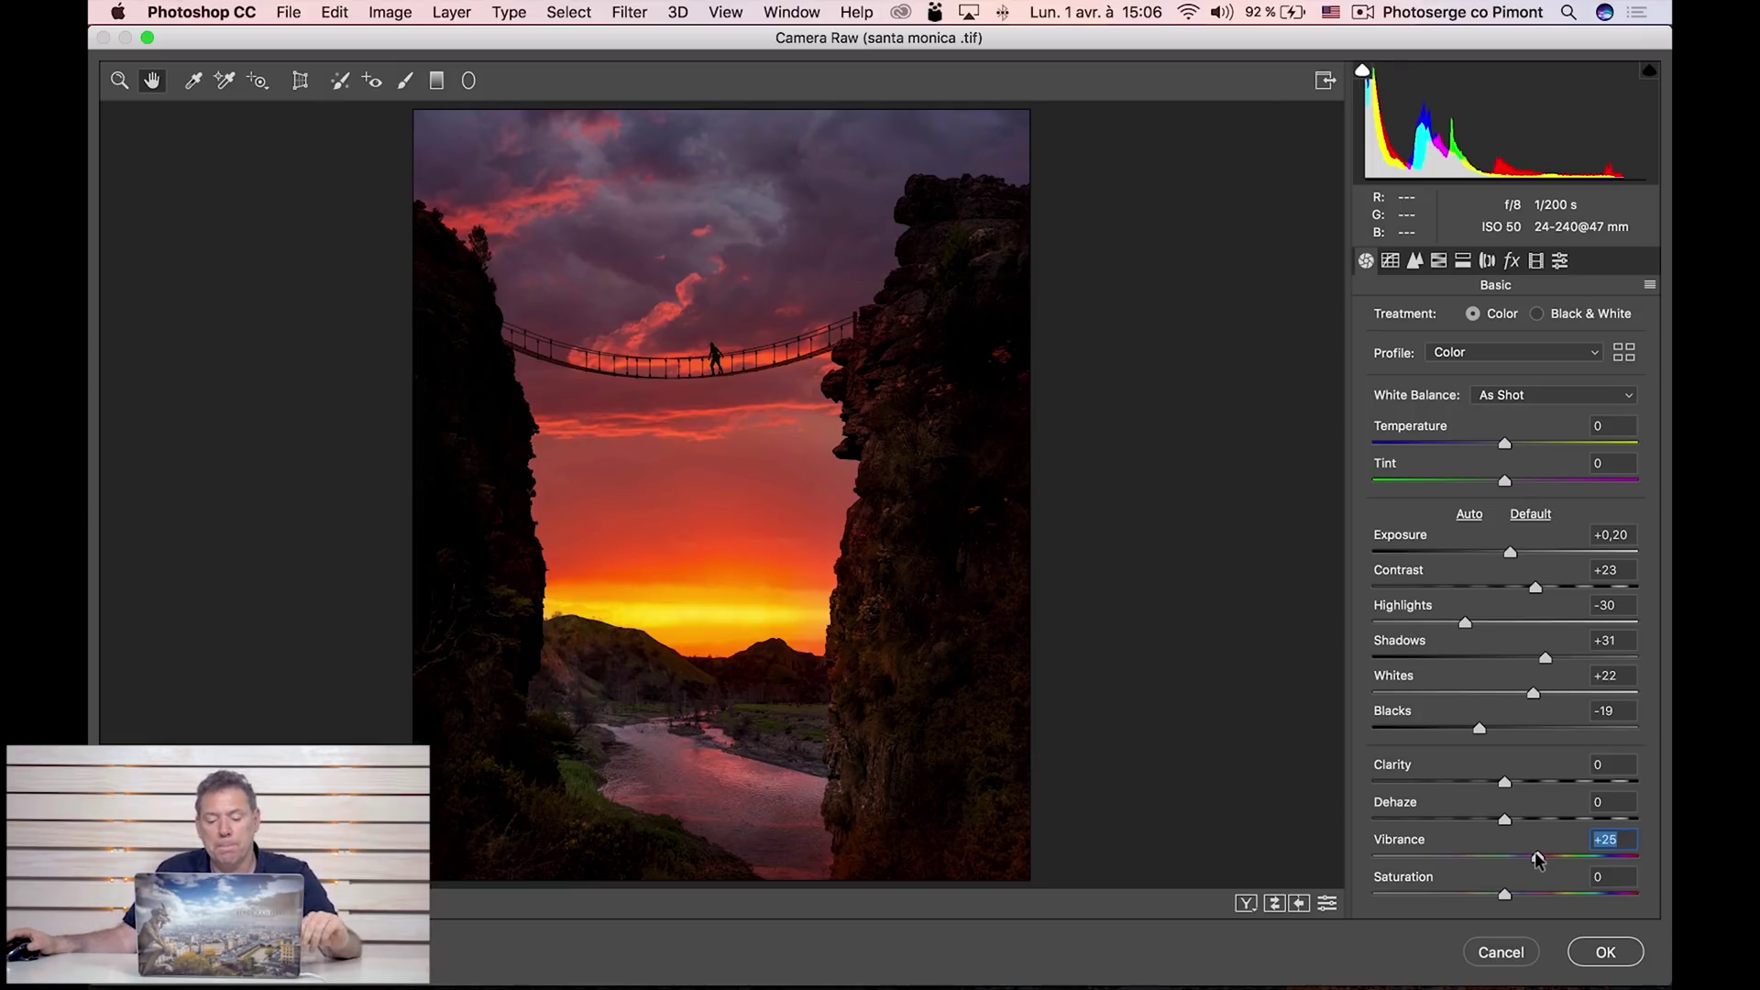
pyautogui.click(1613, 953)
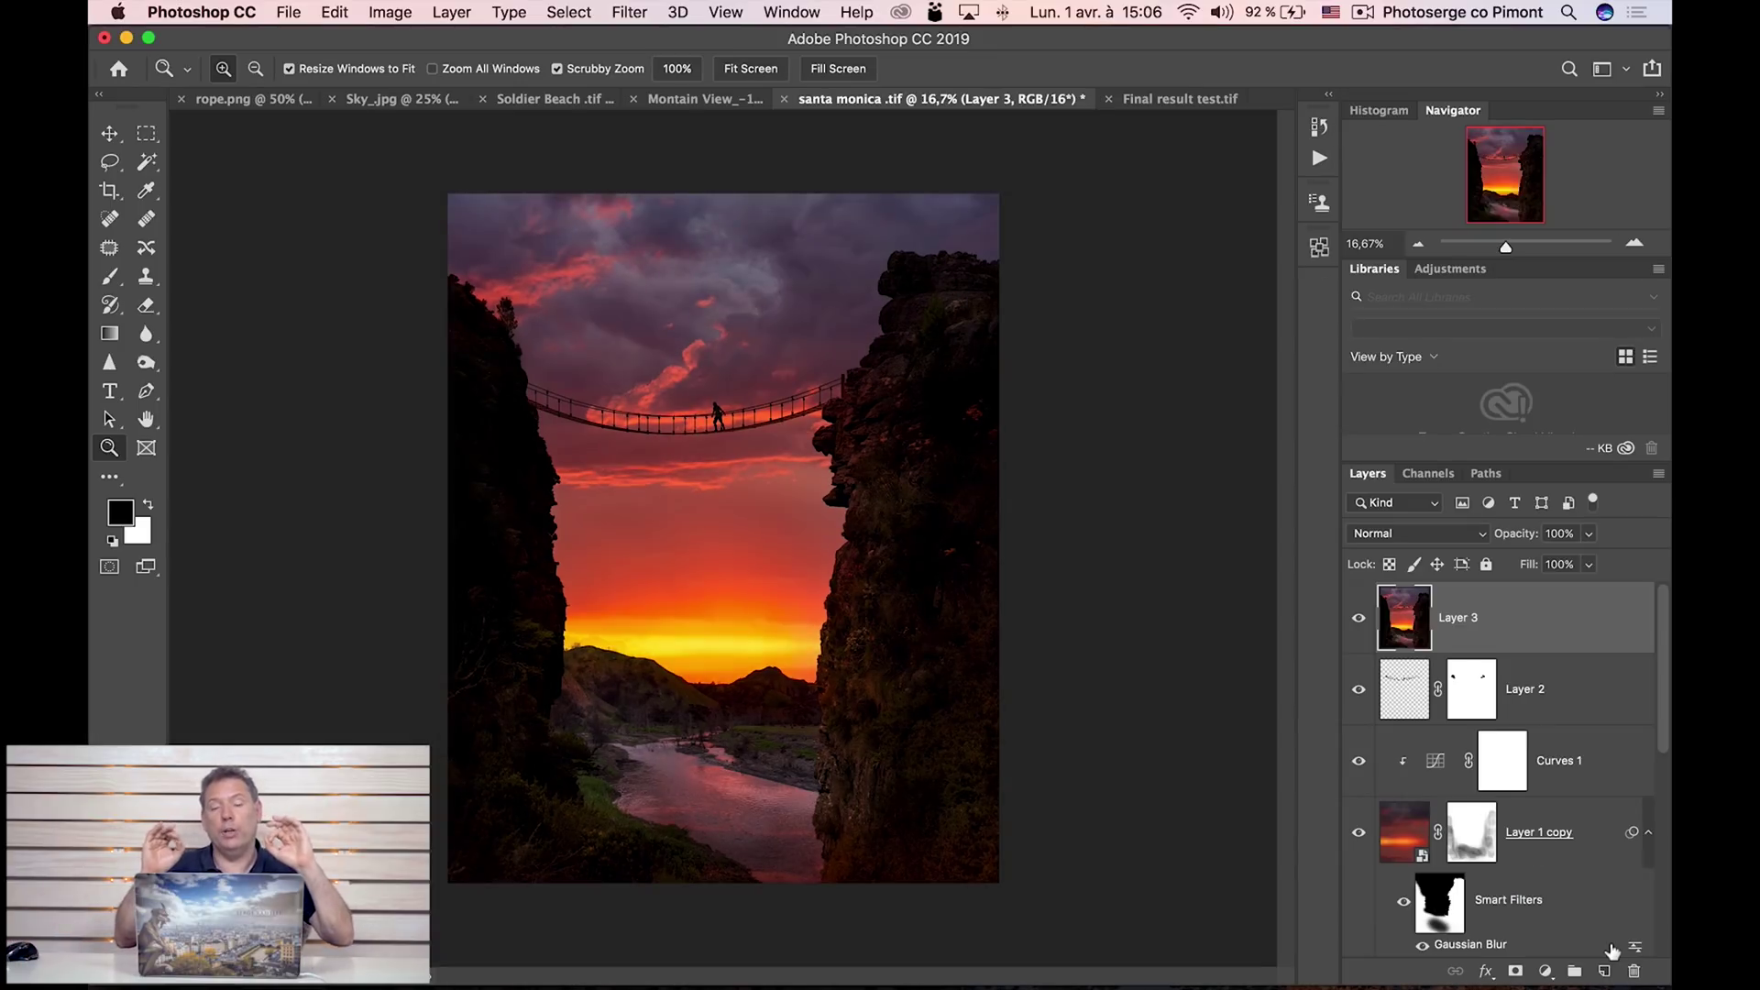
pyautogui.click(1360, 618)
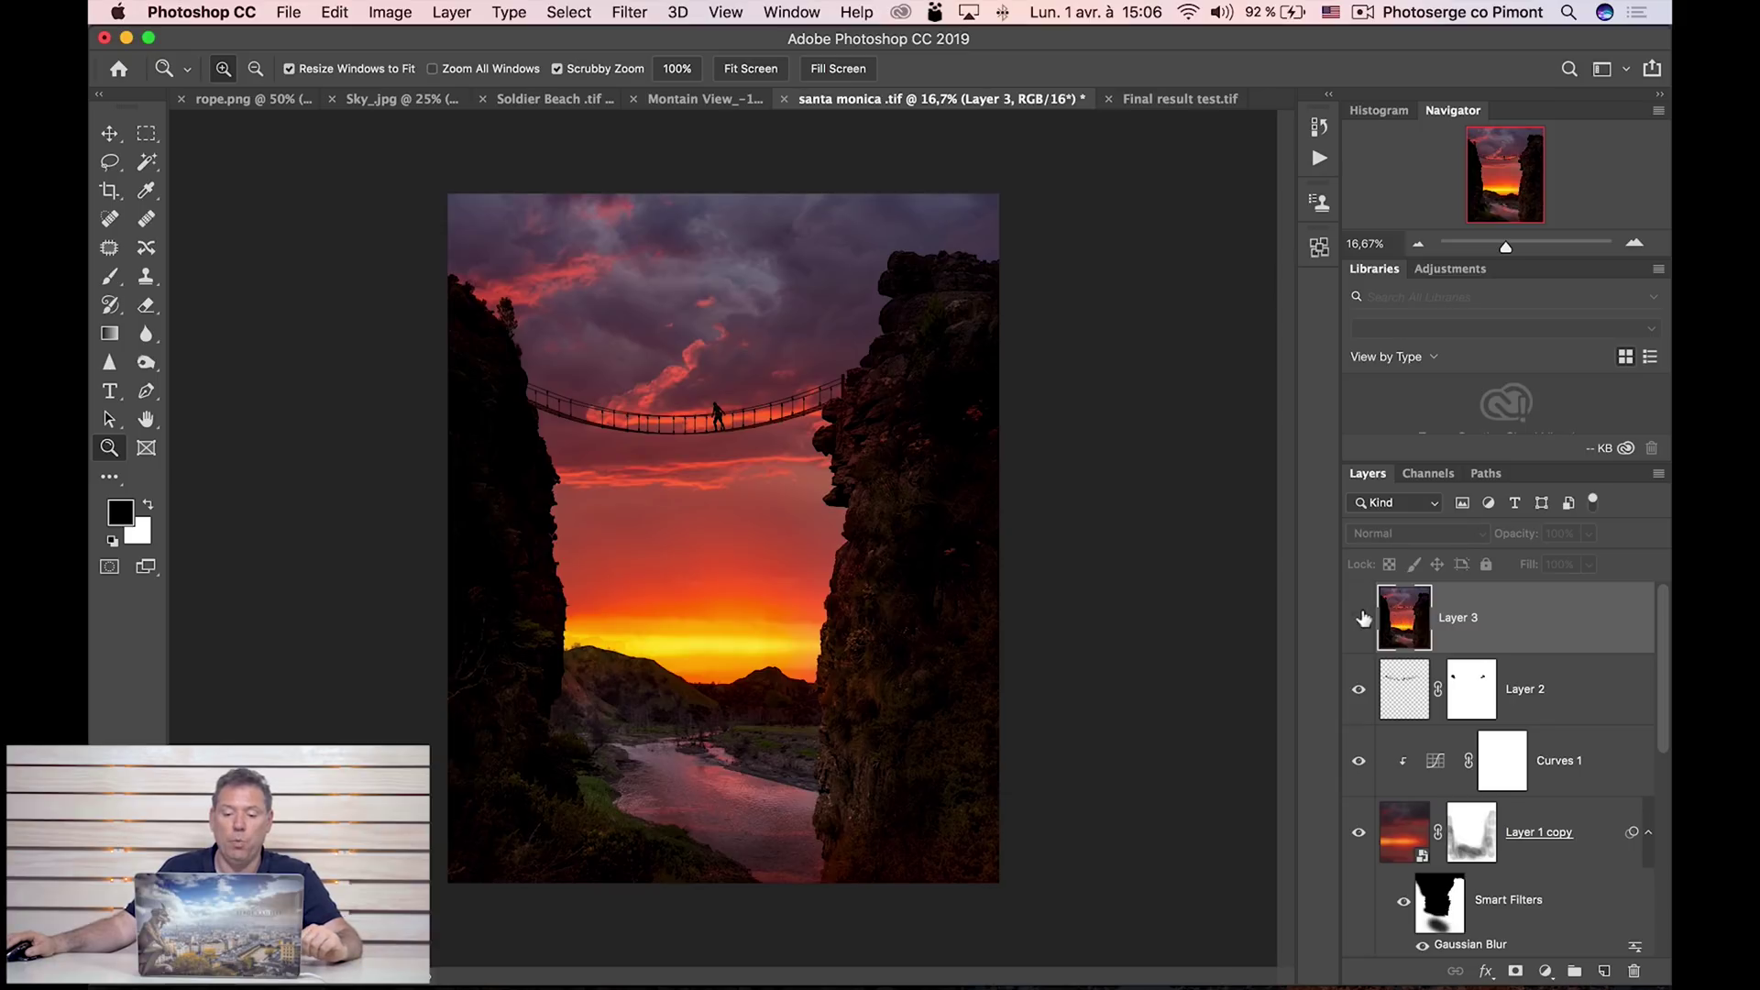
pyautogui.click(1362, 618)
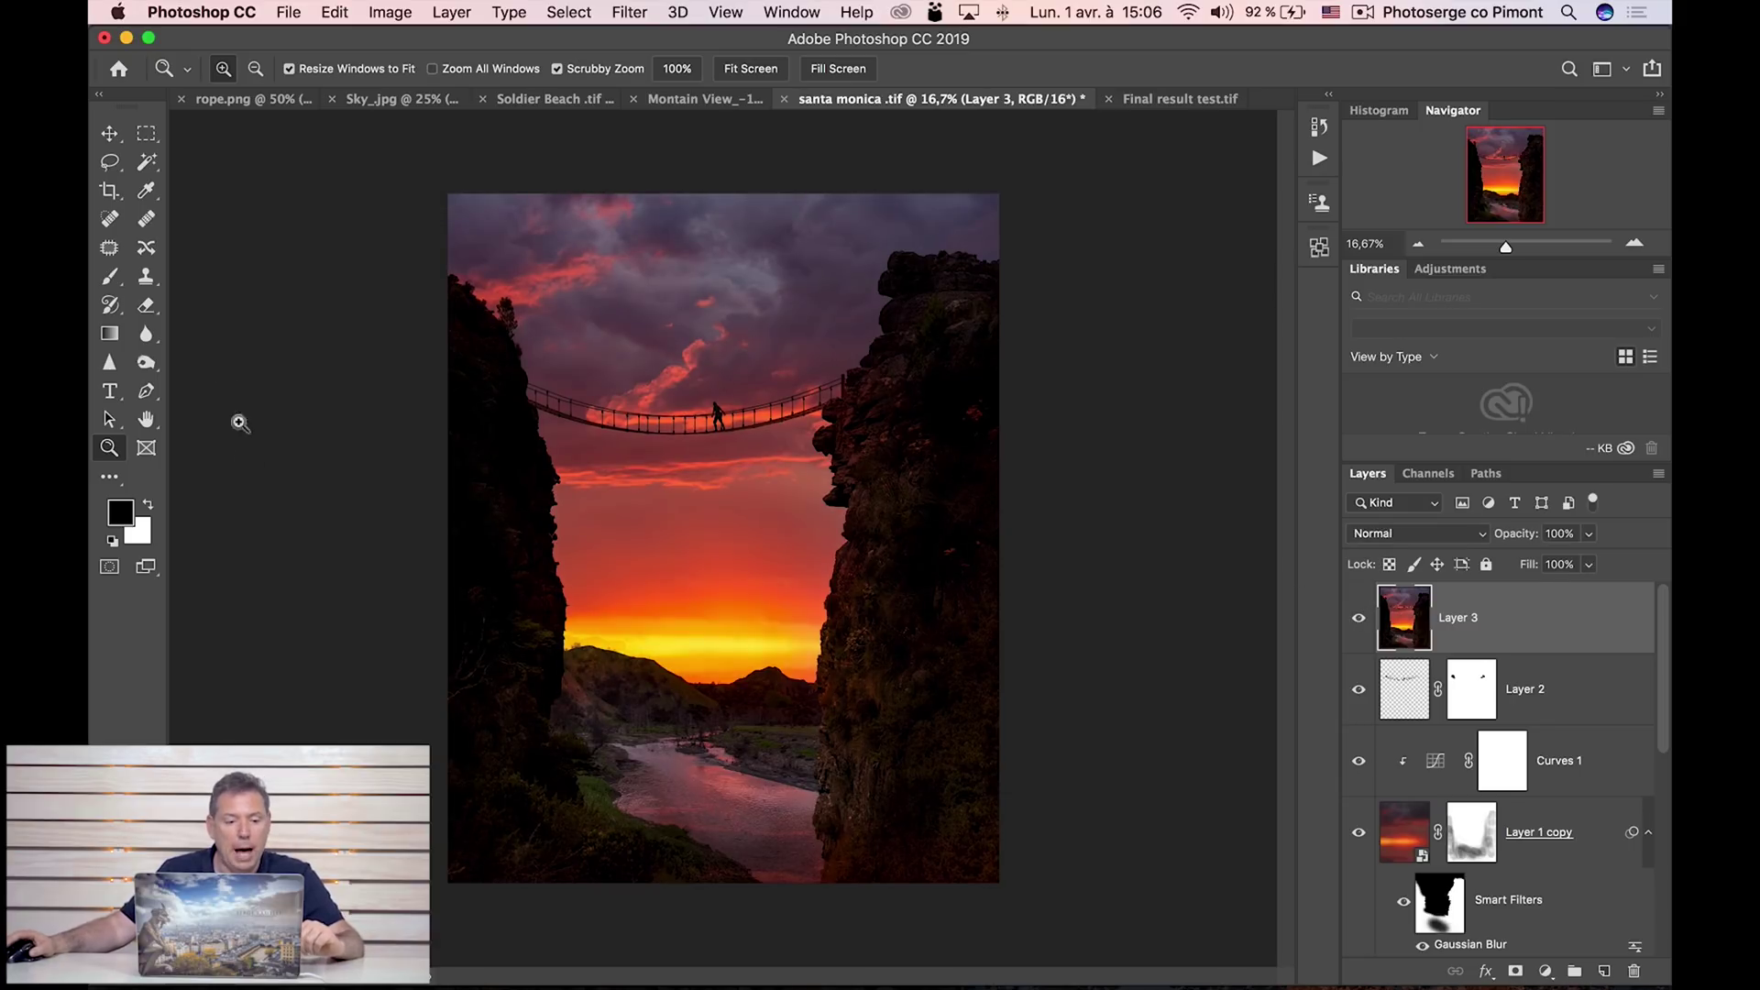
# Remove the distracting bright and red spots on the right cliff of the stamped layer with the content-aware Spot Healing Brush.
pyautogui.click(107, 221)
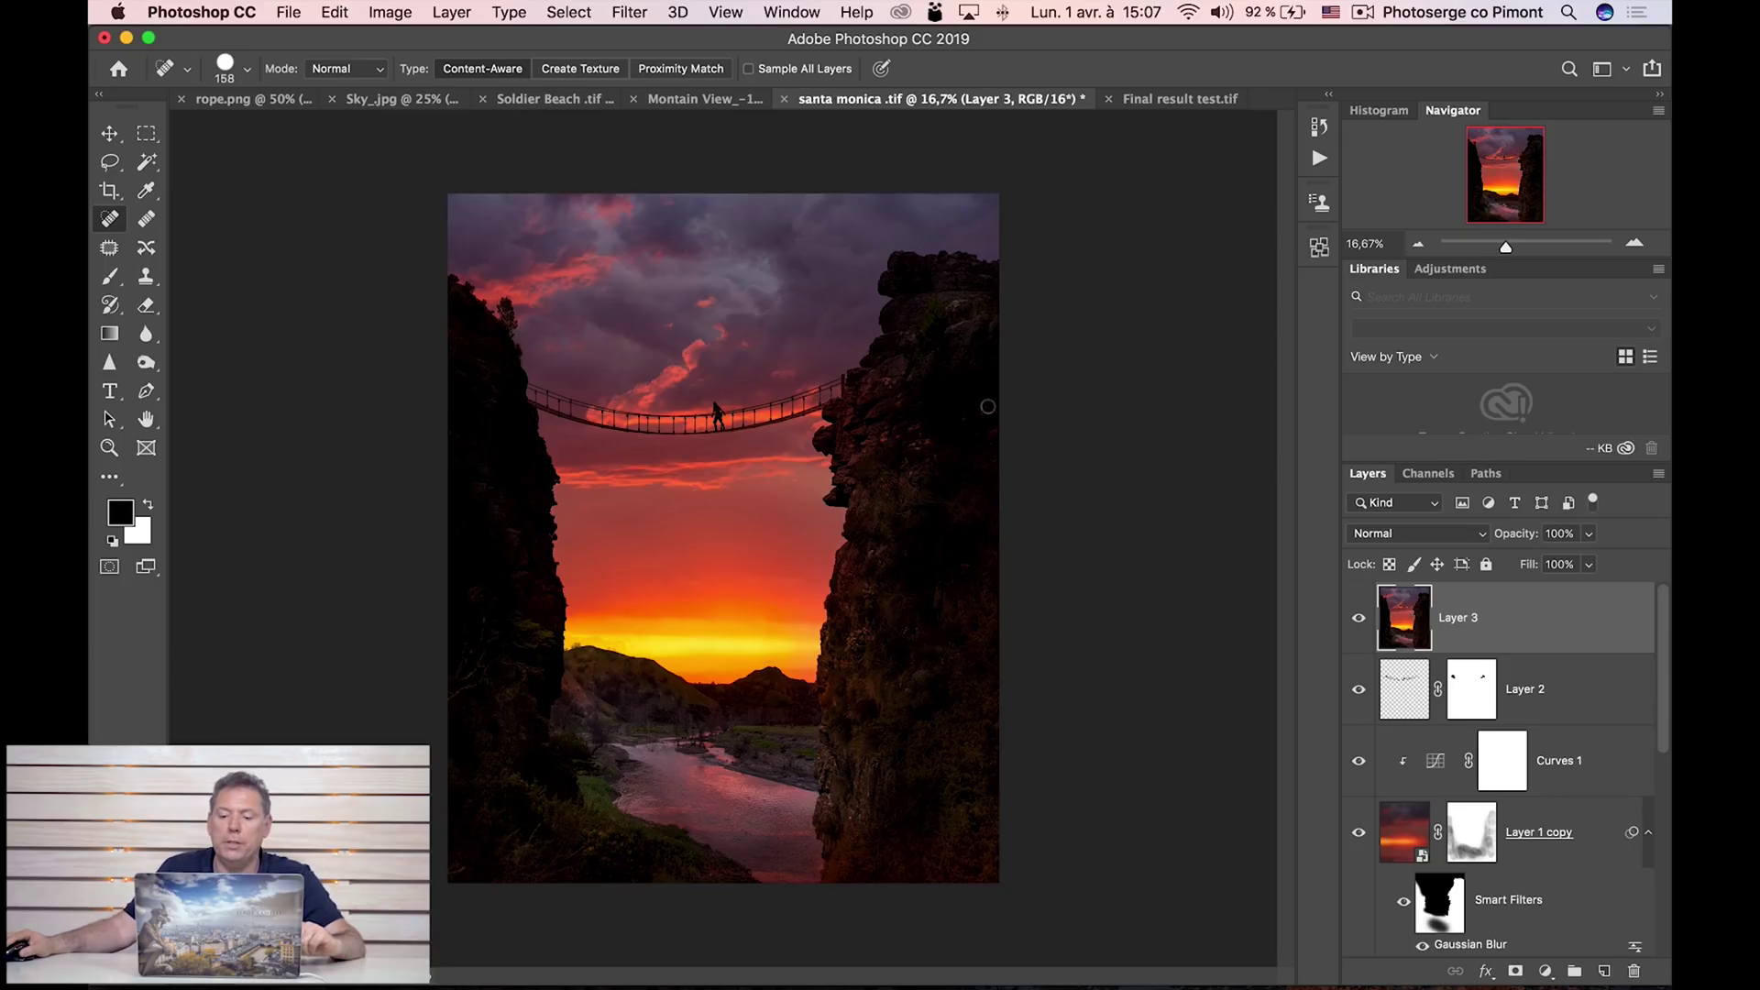
pyautogui.press('z')
pyautogui.click(905, 426)
pyautogui.click(906, 425)
pyautogui.click(905, 425)
pyautogui.click(908, 426)
pyautogui.moveTo(1106, 456); pyautogui.dragTo(610, 434)
pyautogui.press('j')
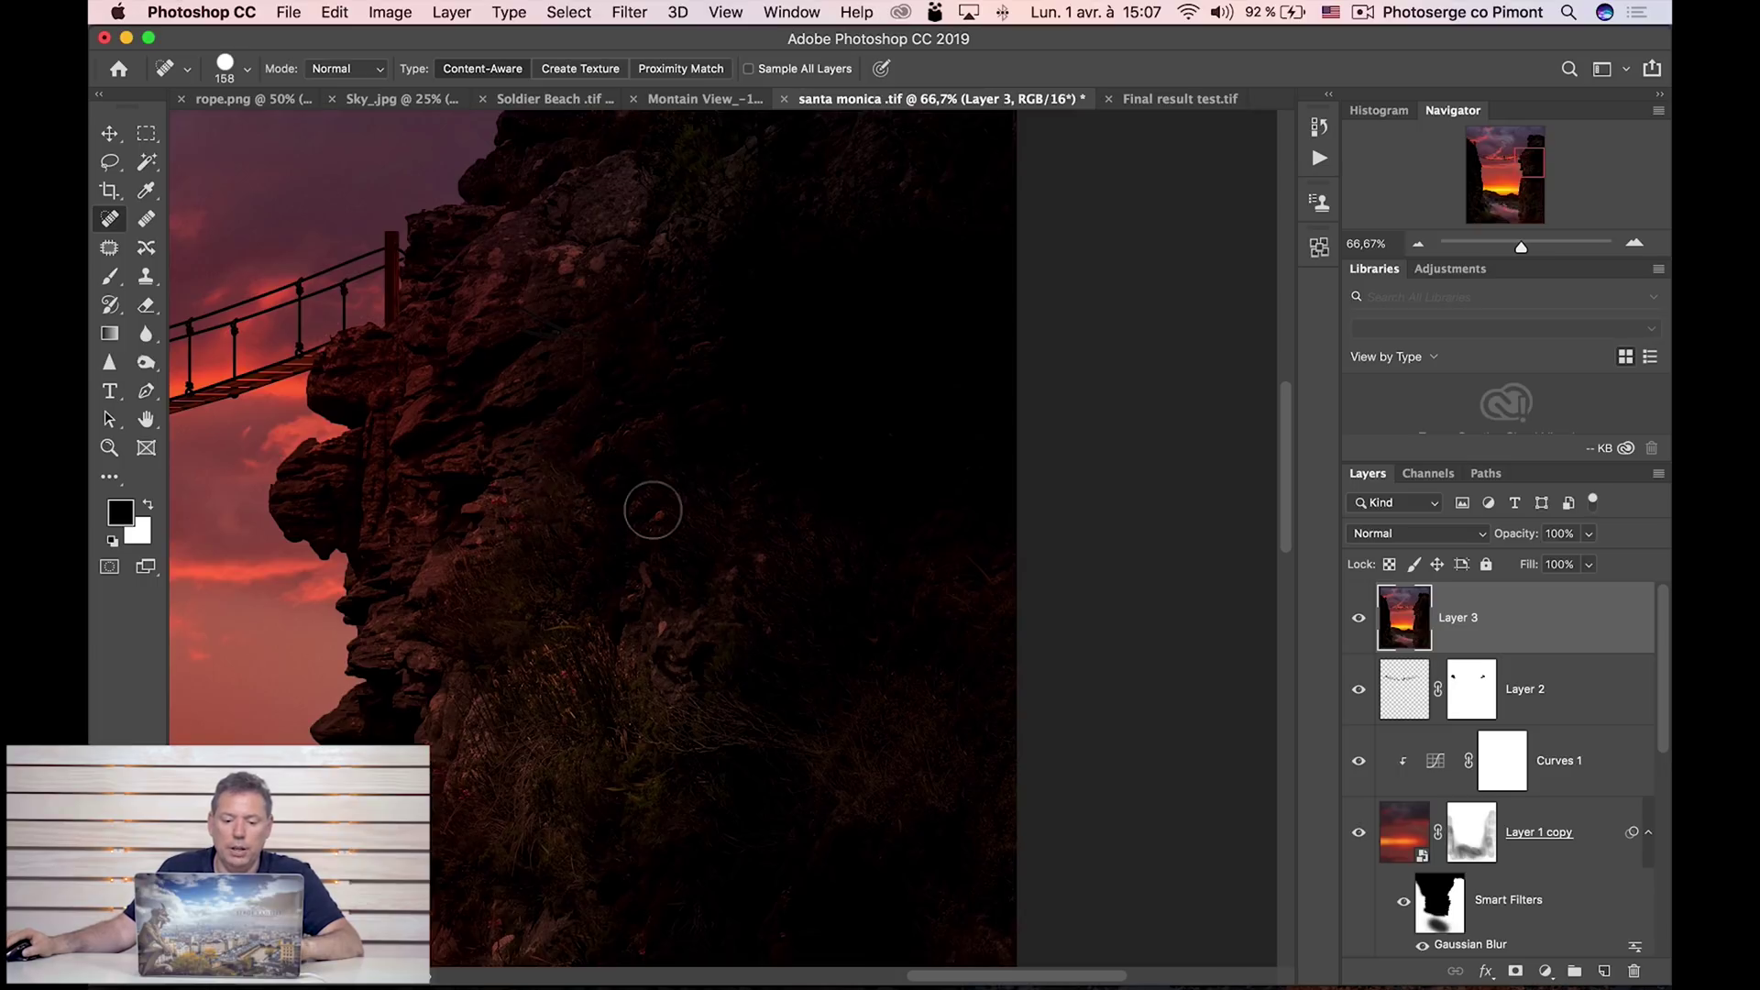
pyautogui.scroll(-15, 790, 654)
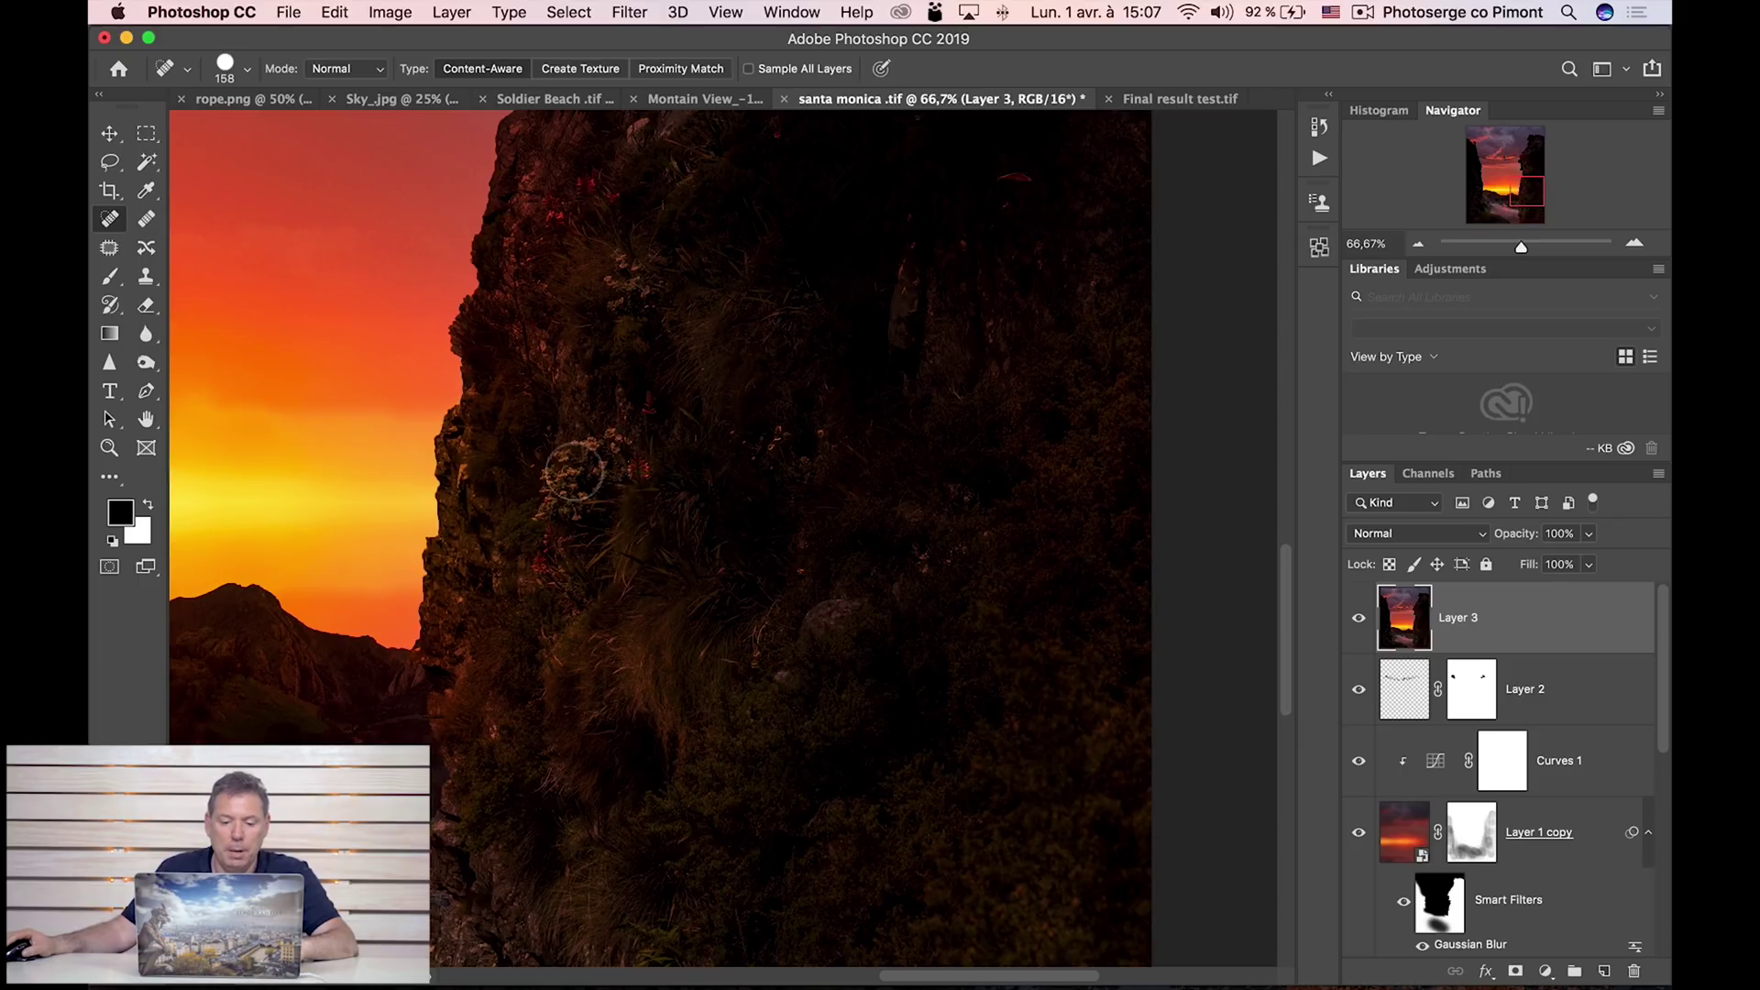
pyautogui.moveTo(896, 549); pyautogui.dragTo(980, 520)
pyautogui.click(963, 392)
pyautogui.click(982, 334)
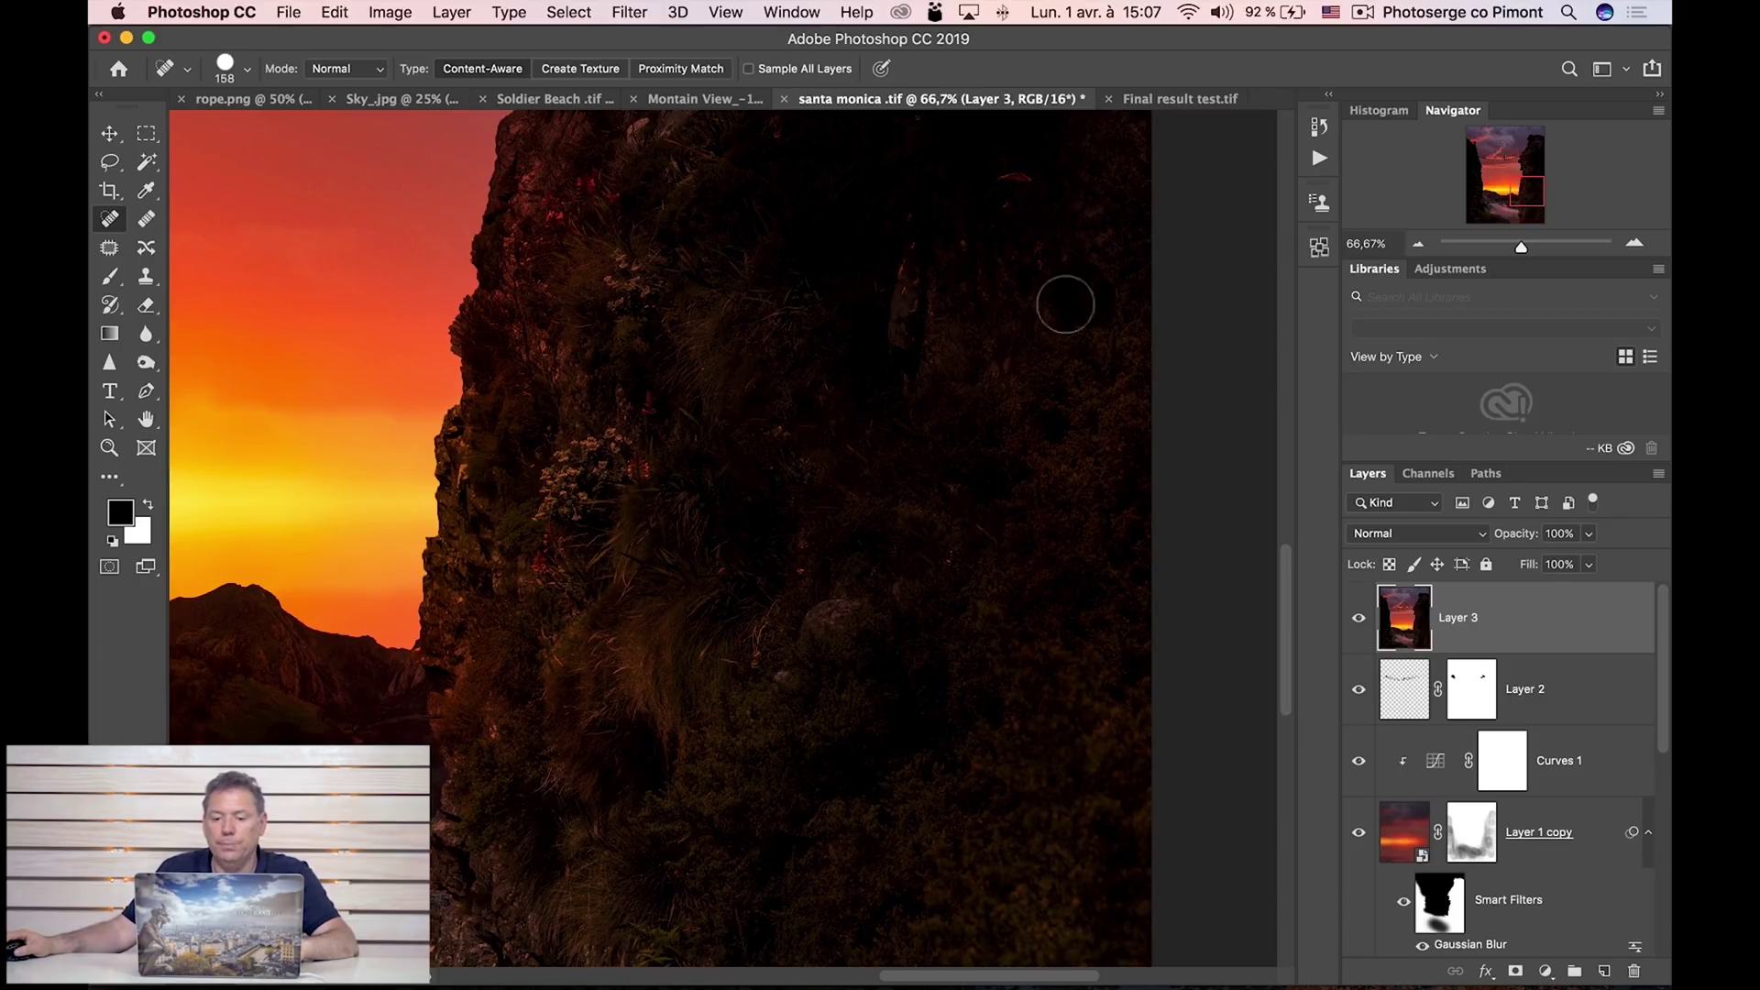
pyautogui.click(1016, 189)
pyautogui.moveTo(901, 495); pyautogui.dragTo(909, 496)
# Heal the bright branches and trunks on the left cliff, and check the cliff's upper part for remaining spots.
pyautogui.hscroll(-15, 597, 519)
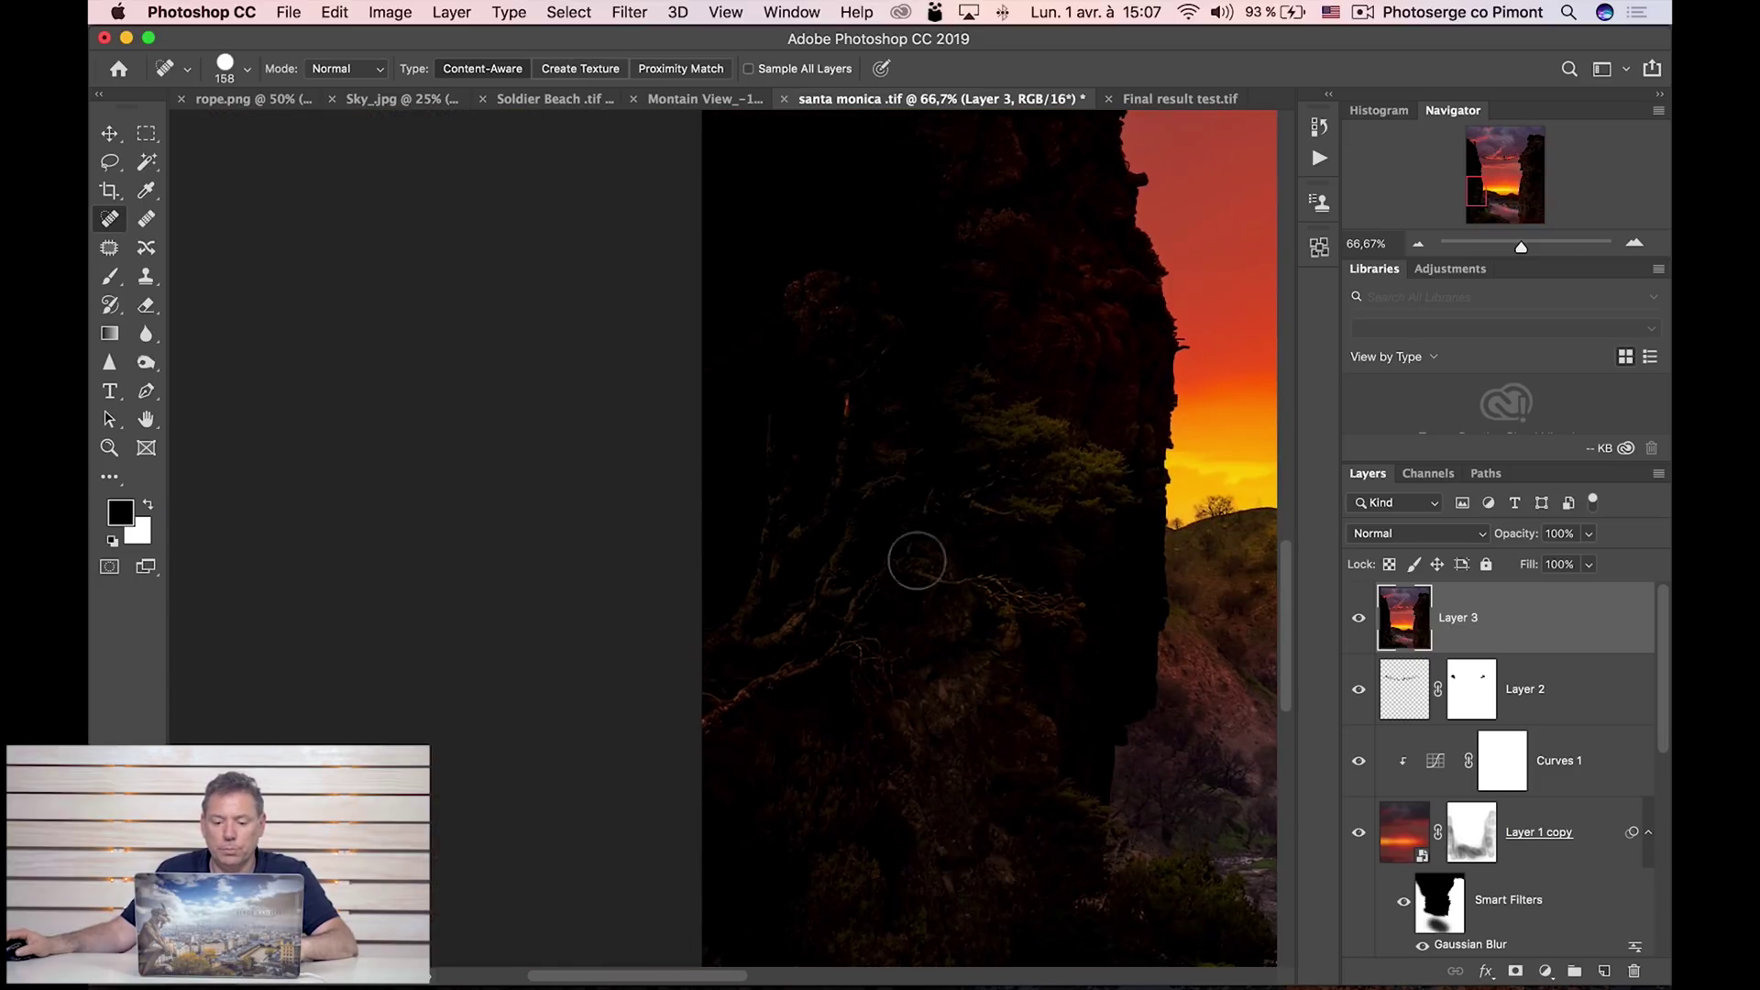
pyautogui.click(853, 416)
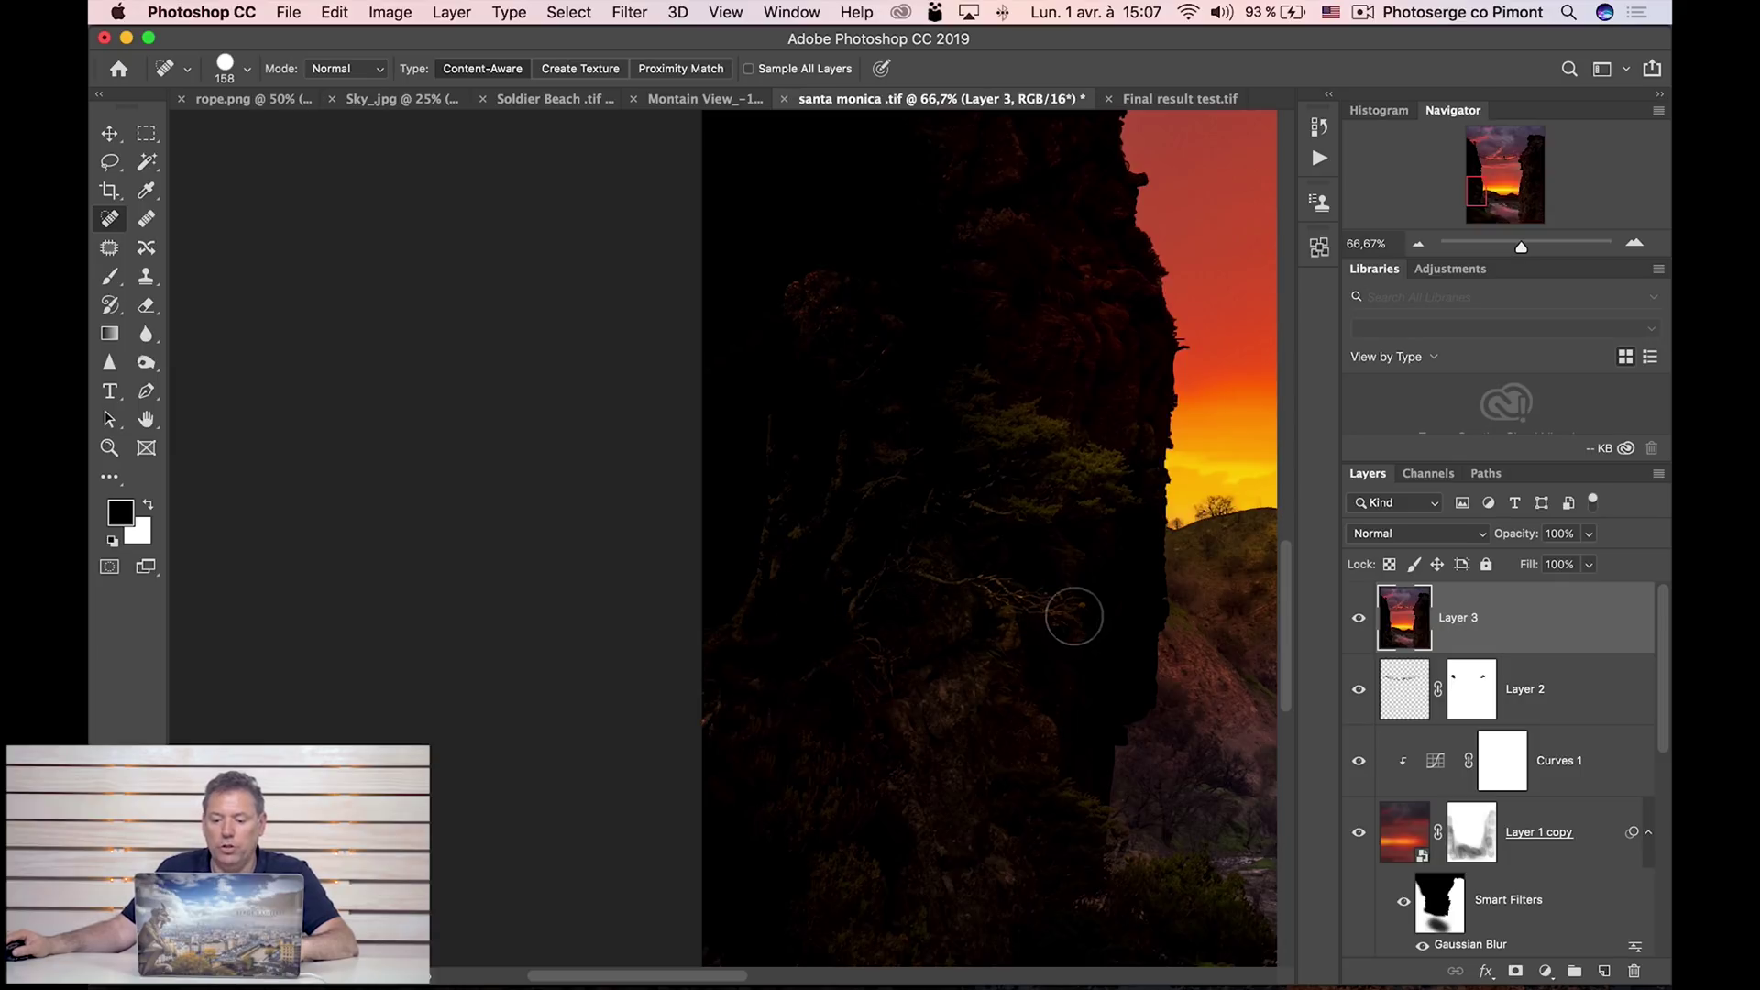
pyautogui.moveTo(678, 367); pyautogui.dragTo(864, 782)
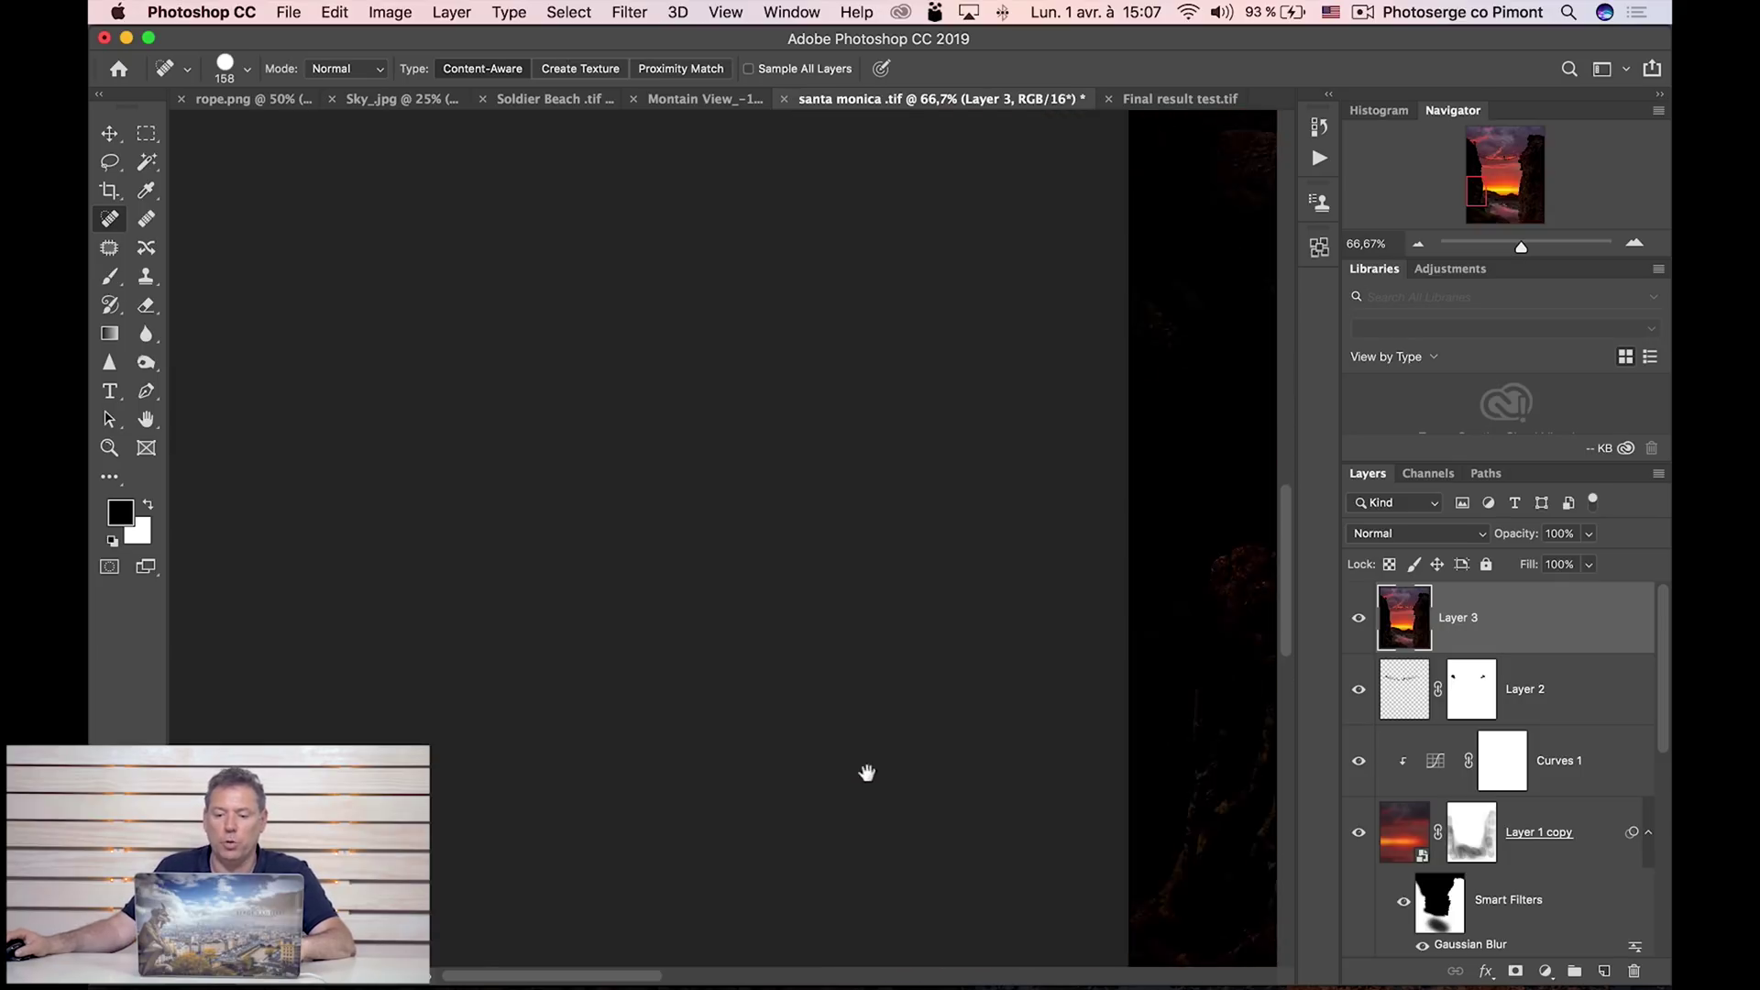
pyautogui.moveTo(1168, 489); pyautogui.dragTo(741, 599)
pyautogui.moveTo(734, 424); pyautogui.dragTo(684, 442)
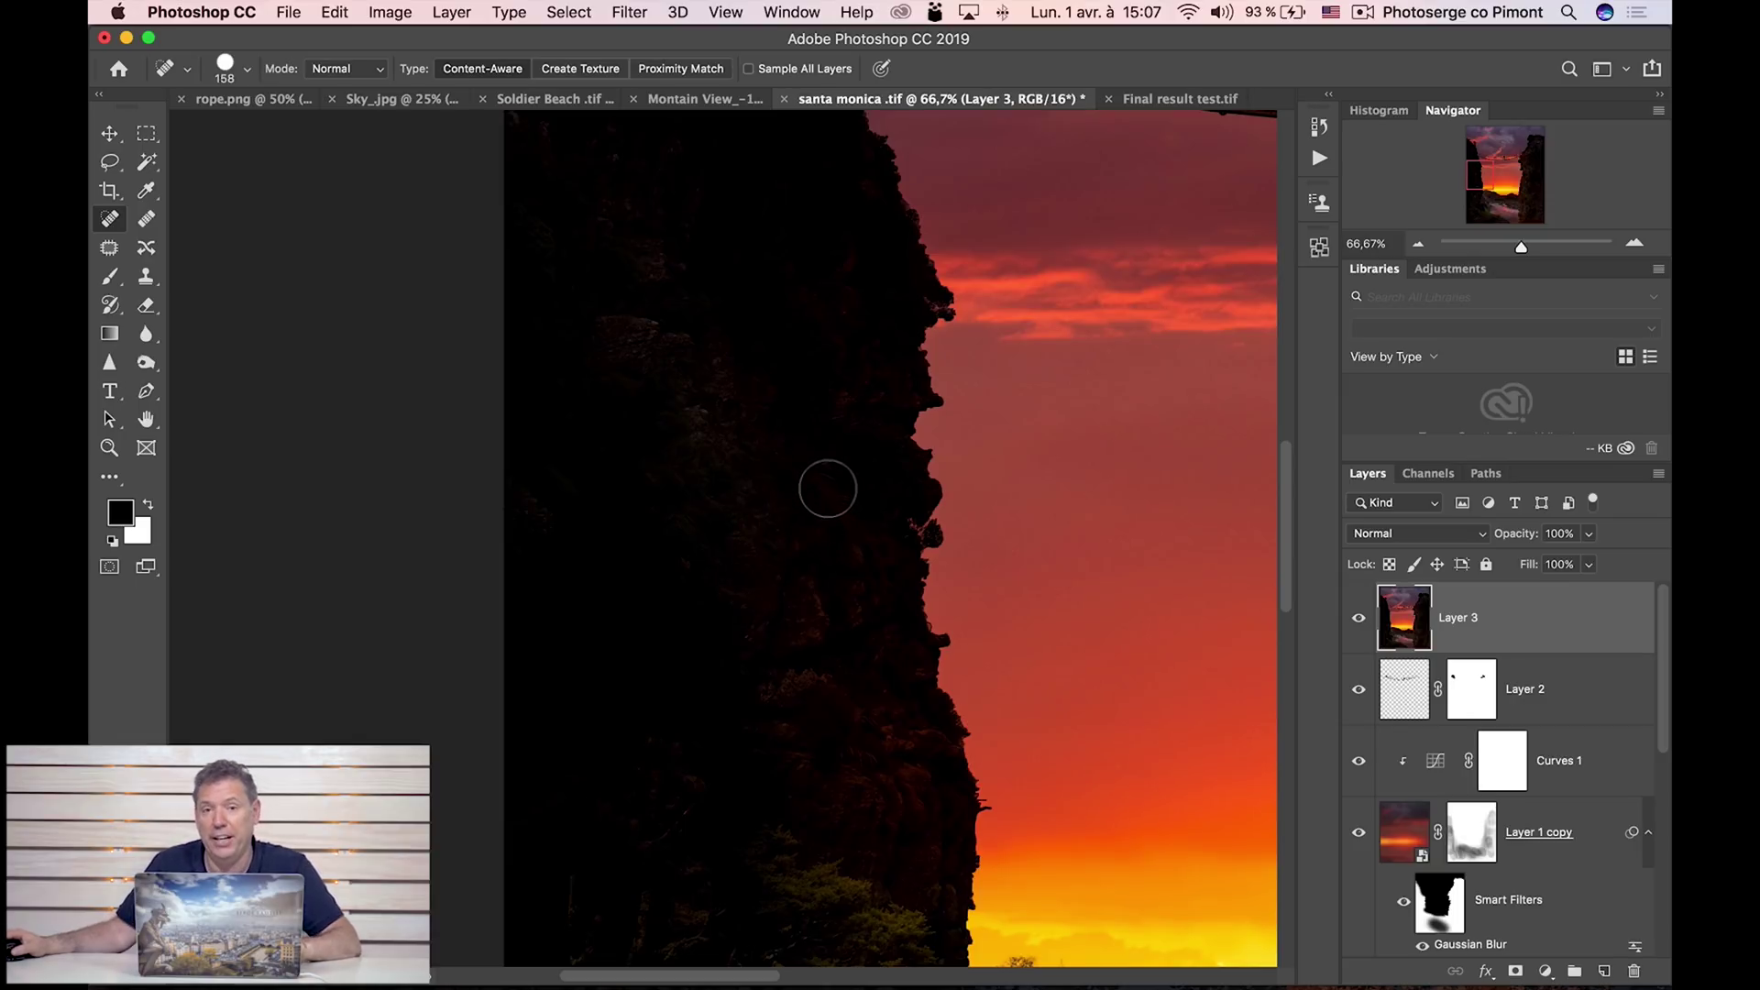
# Hide every layer of the composite, from Layer 3 down to untitled-26, with the whole image in view.
pyautogui.press('z')
pyautogui.keyDown('alt'); pyautogui.click(865, 524); pyautogui.keyUp('alt')
pyautogui.keyDown('alt'); pyautogui.click(871, 525); pyautogui.keyUp('alt')
pyautogui.keyDown('alt'); pyautogui.click(887, 528); pyautogui.keyUp('alt')
pyautogui.keyDown('alt'); pyautogui.click(902, 532); pyautogui.keyUp('alt')
pyautogui.click(866, 550)
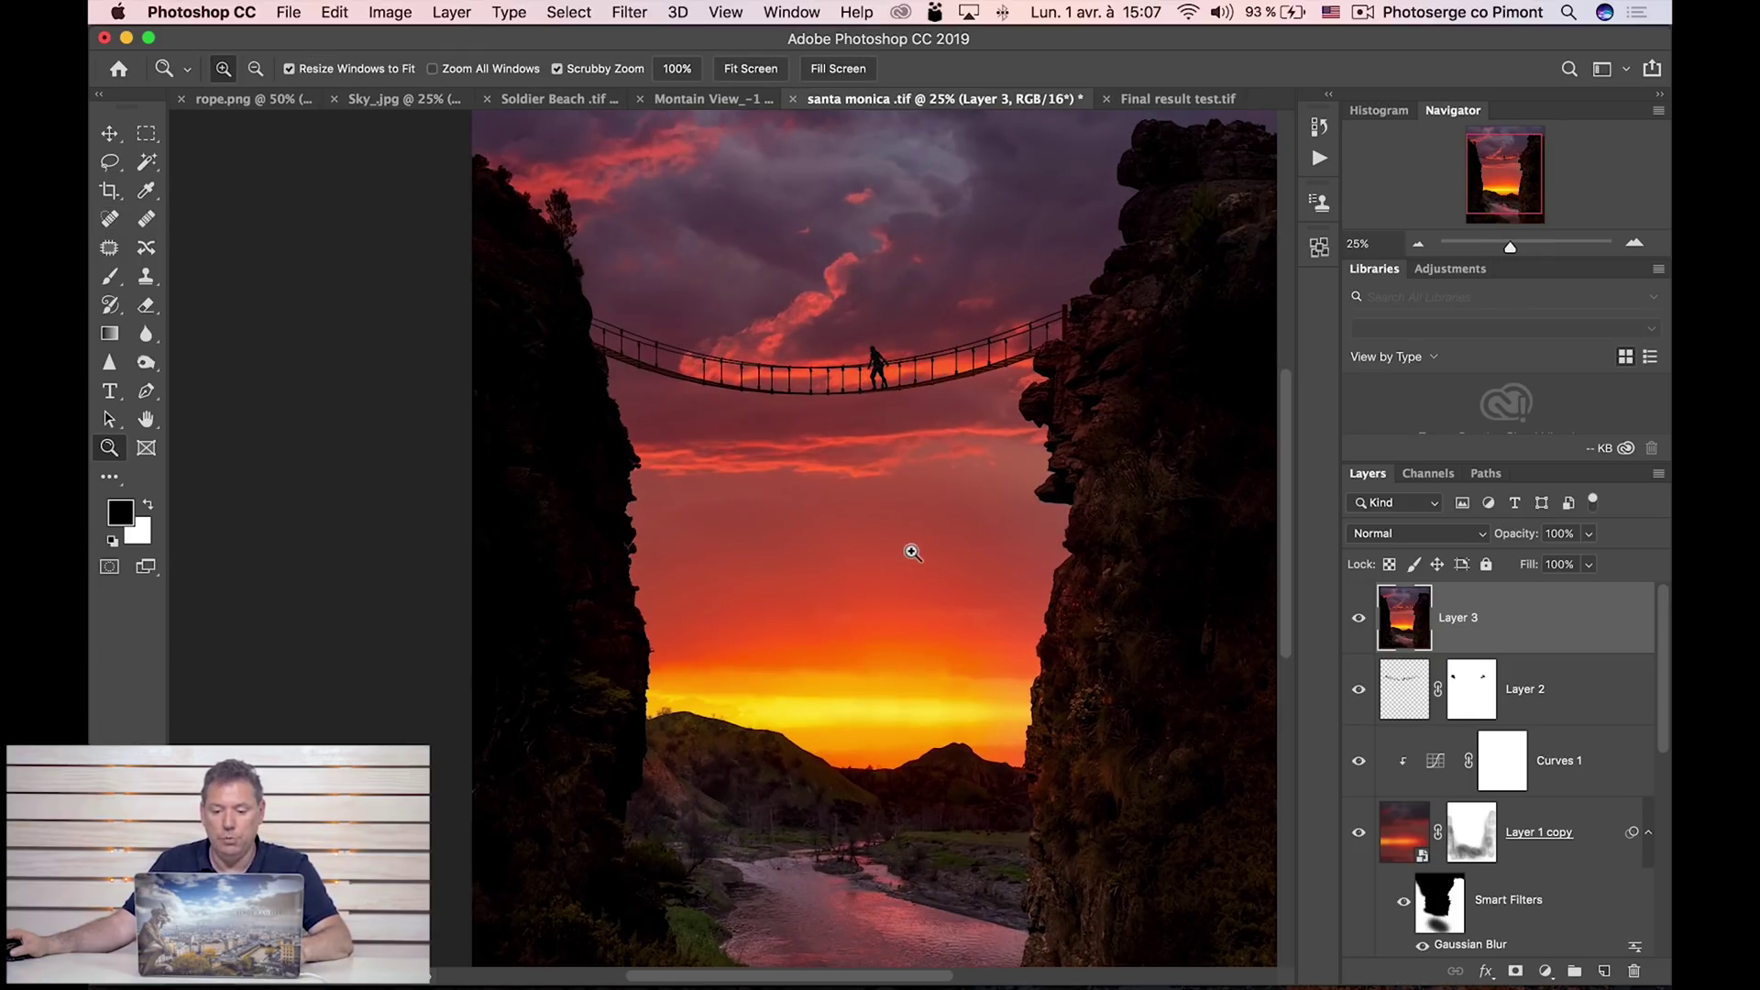
pyautogui.keyDown('alt'); pyautogui.click(912, 553); pyautogui.keyUp('alt')
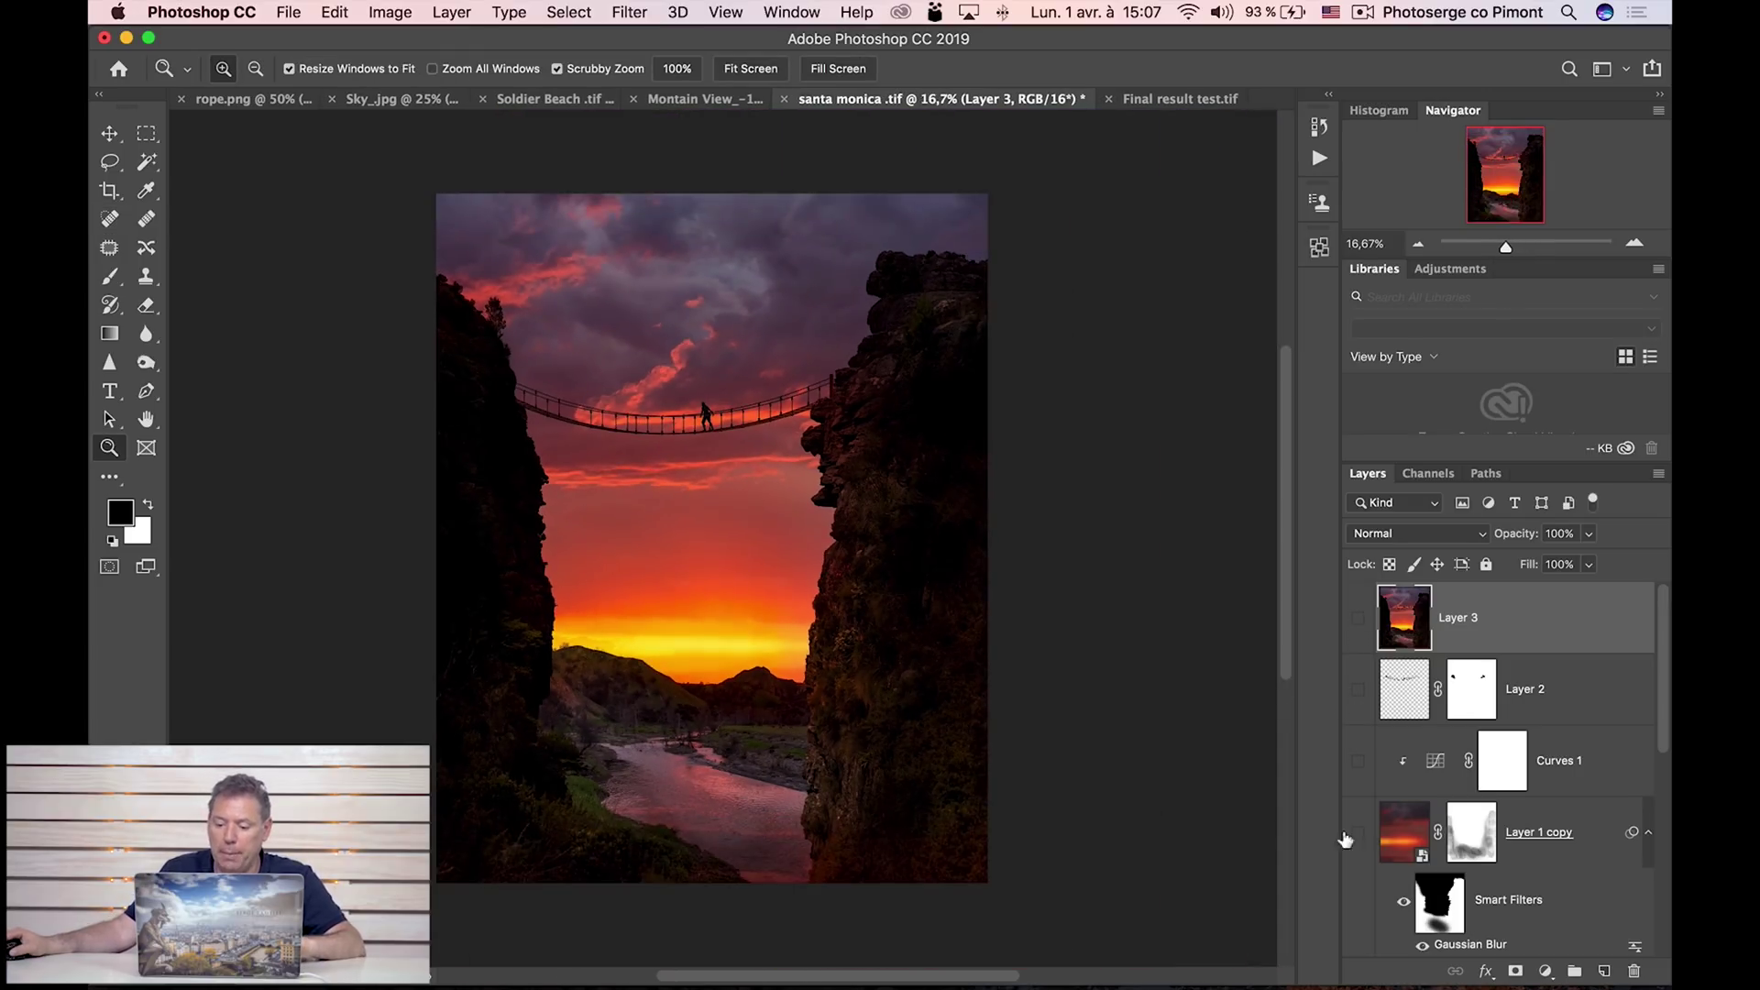
pyautogui.click(1355, 834)
pyautogui.scroll(-5, 1366, 734)
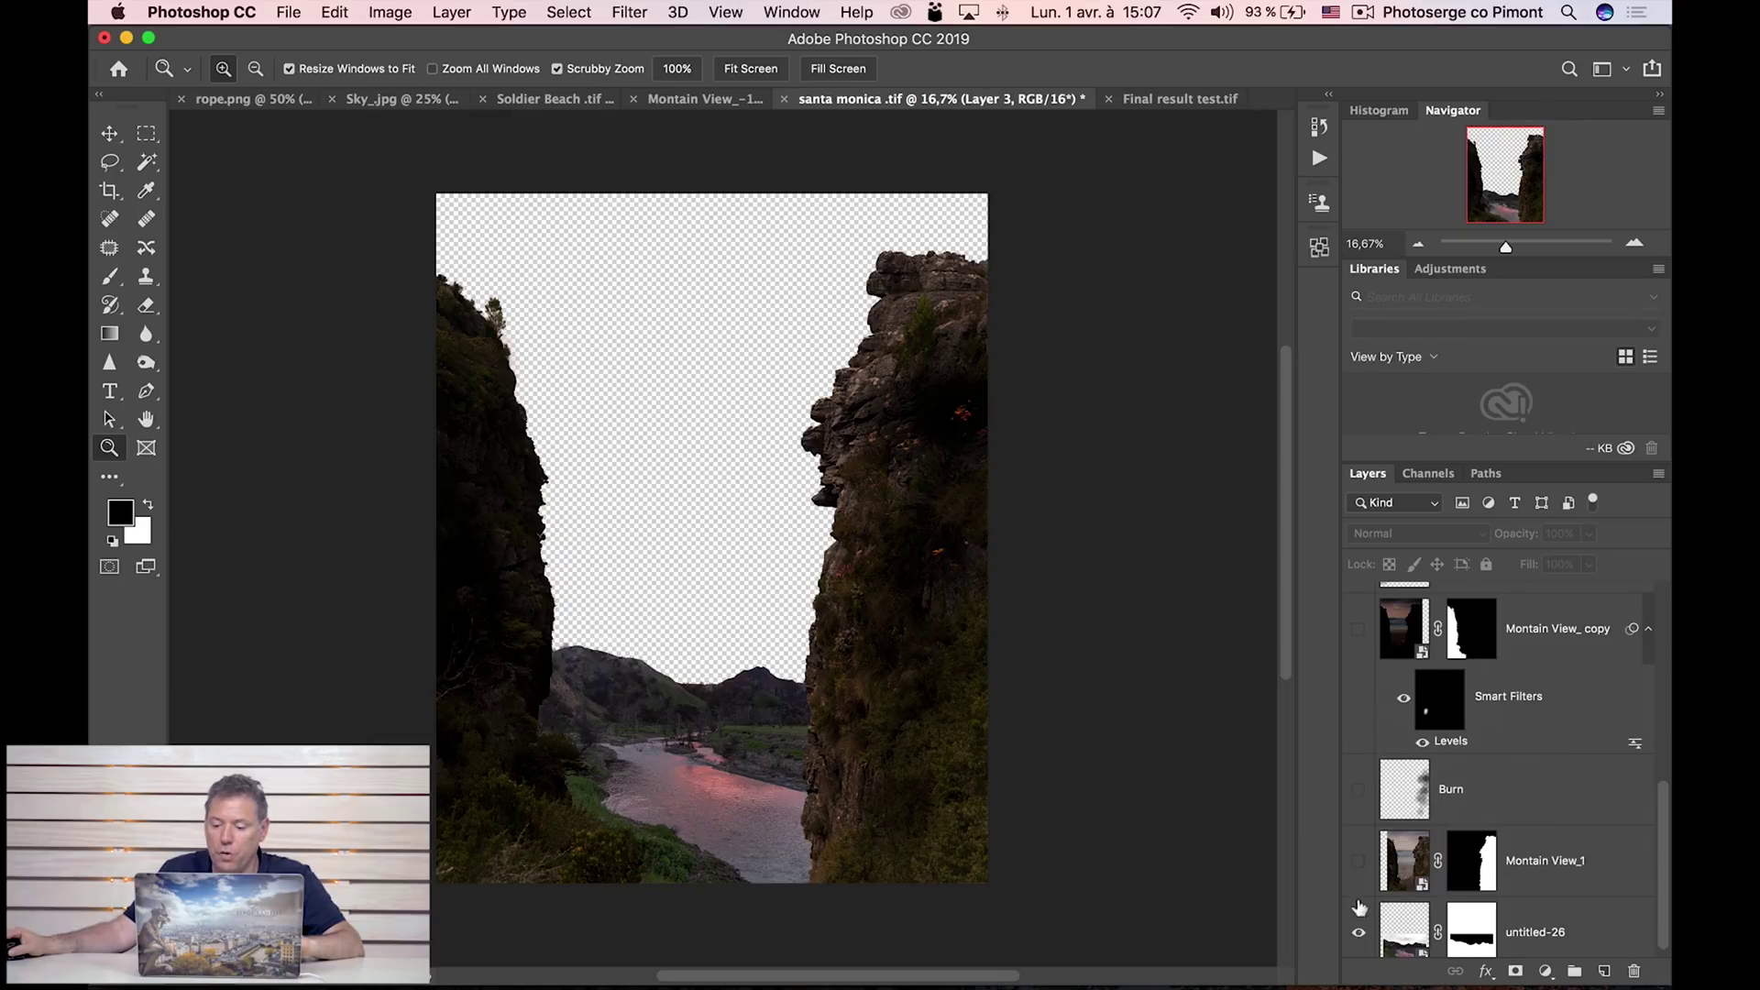
pyautogui.click(1360, 907)
pyautogui.scroll(4, 1388, 834)
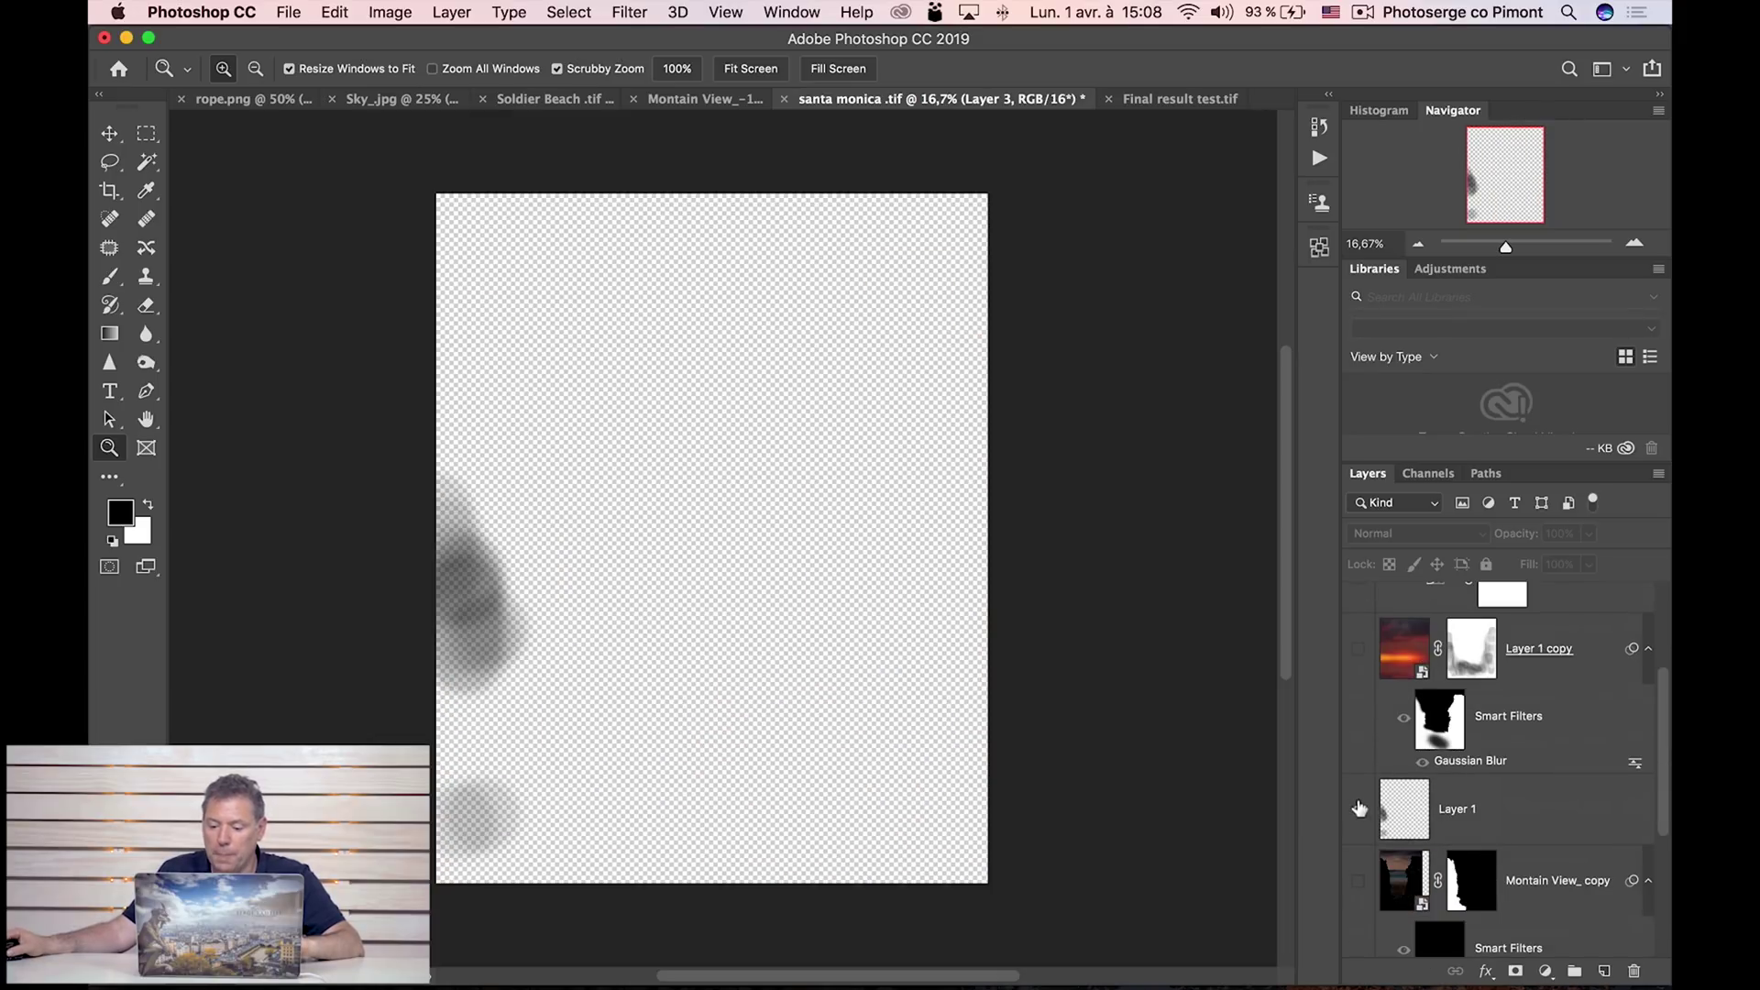
pyautogui.click(1359, 809)
# Show the base layers again one by one from the lowest up: untitled-26, Montain View_1, Burn, Montain View_ copy and Layer 1.
pyautogui.scroll(-3, 1367, 805)
pyautogui.click(1360, 924)
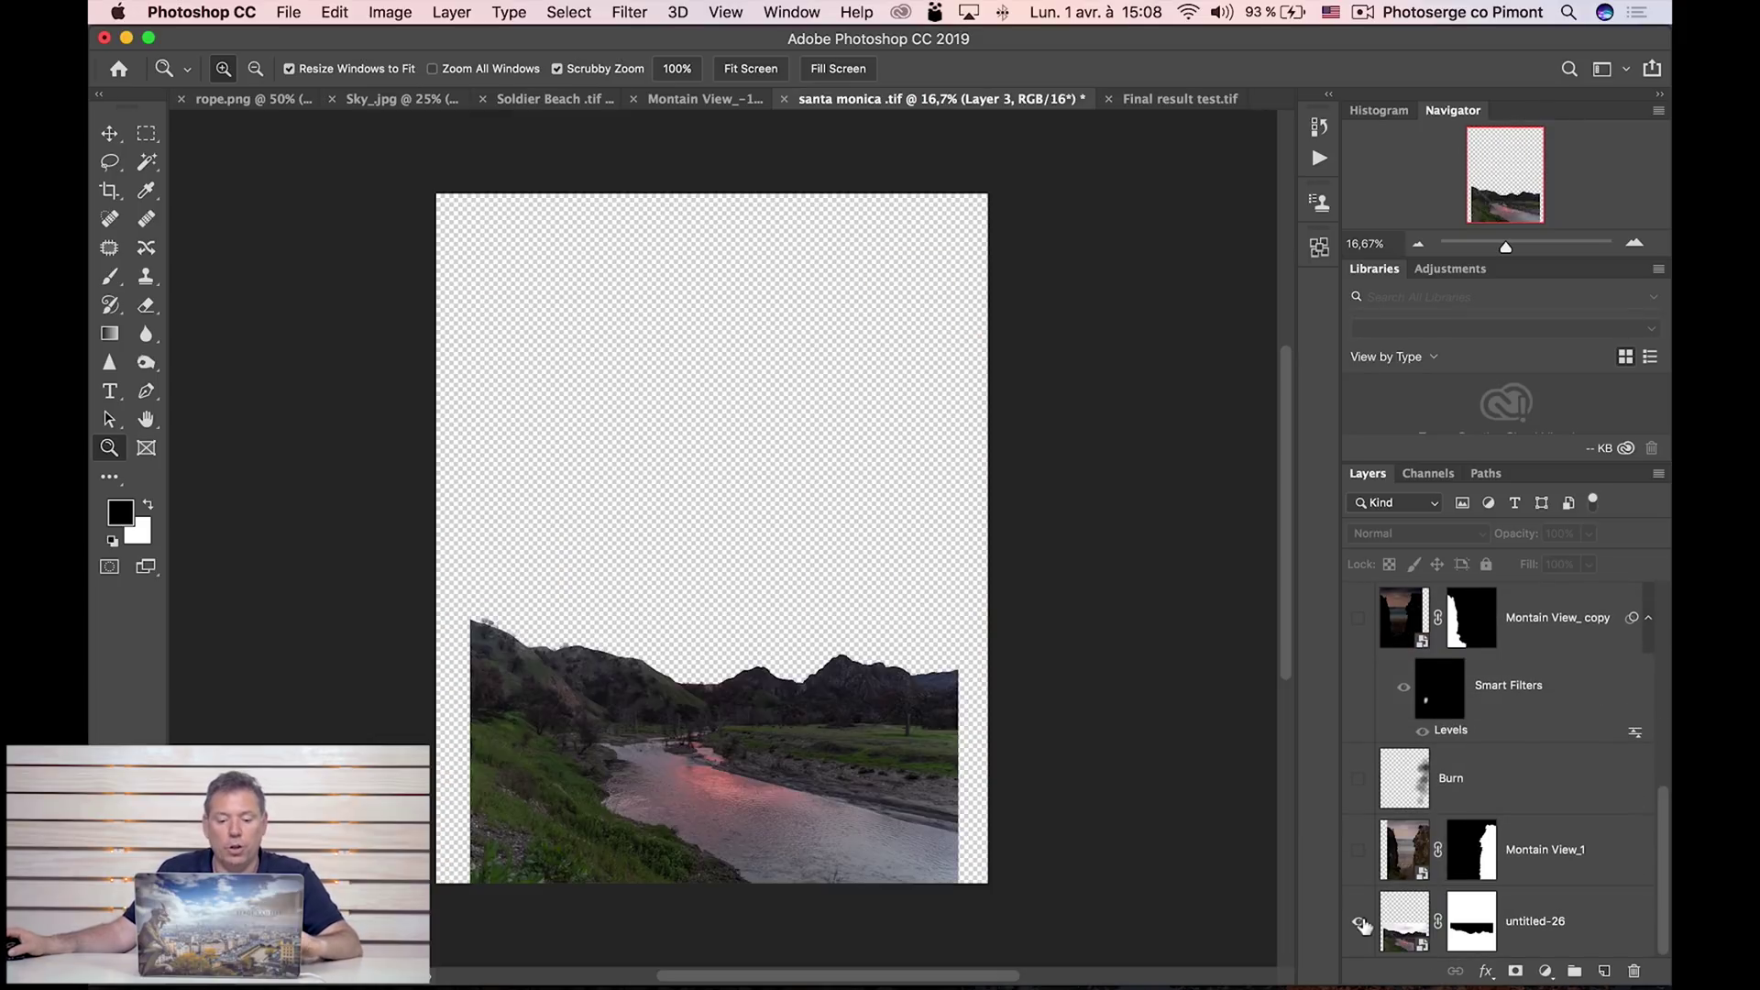
pyautogui.click(1359, 851)
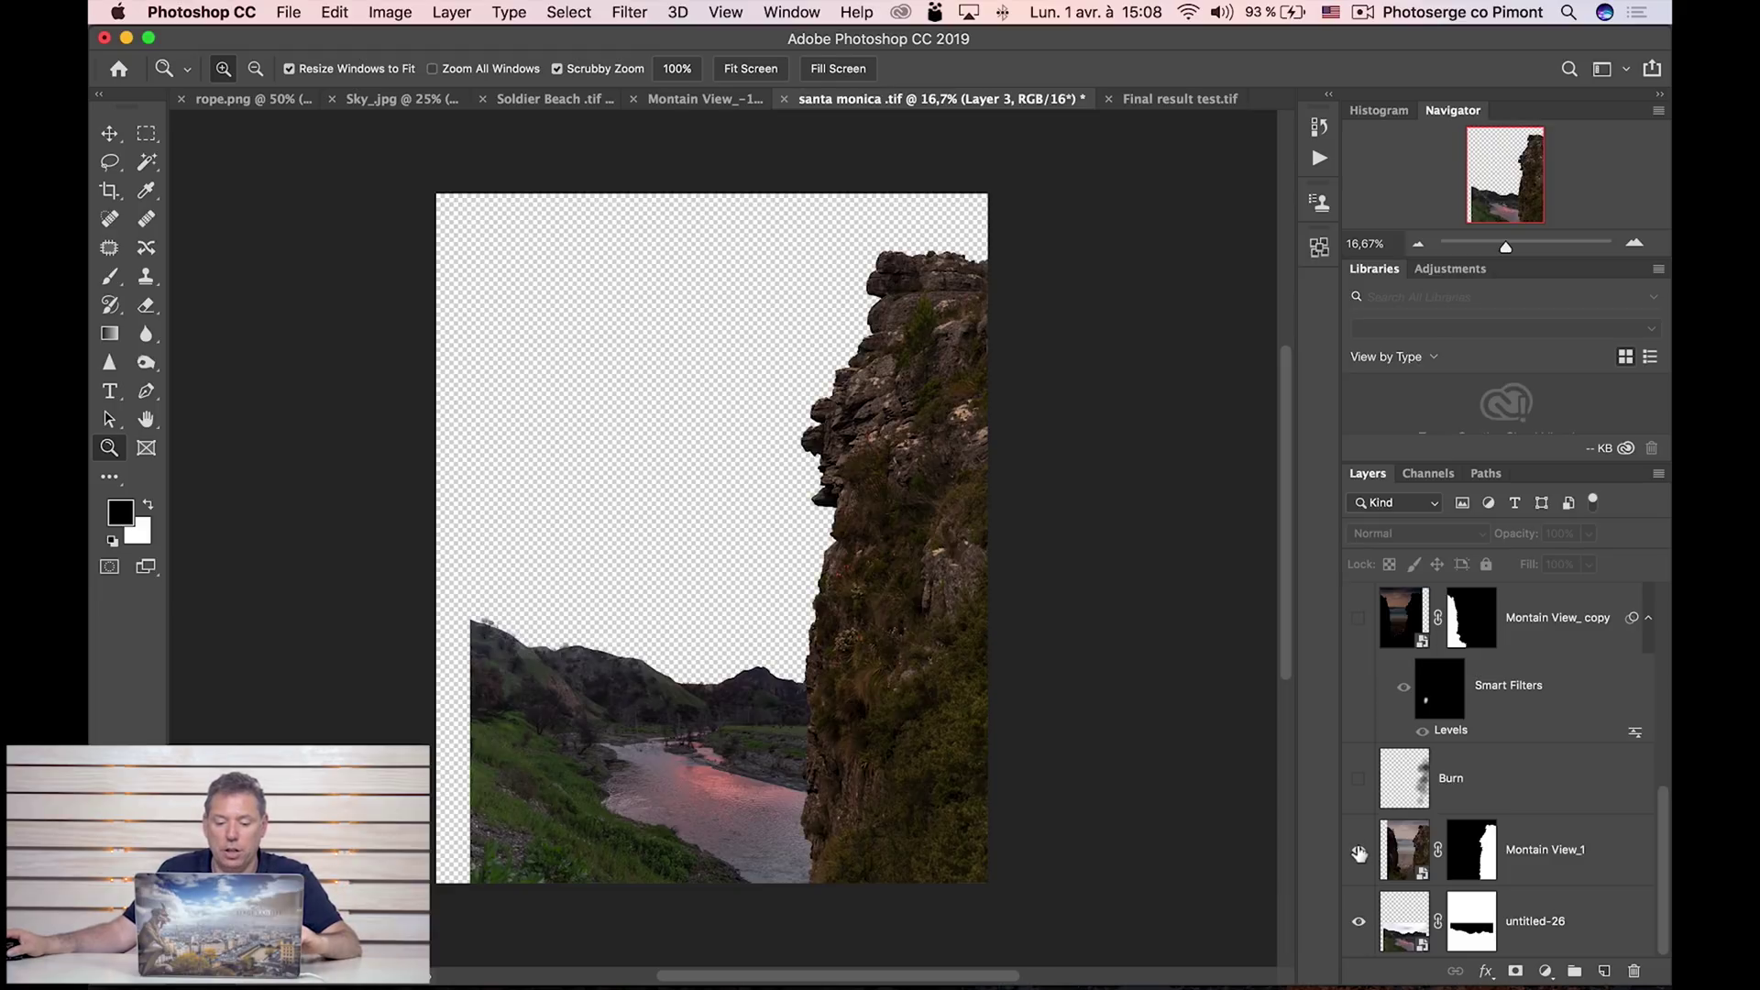
pyautogui.click(1359, 778)
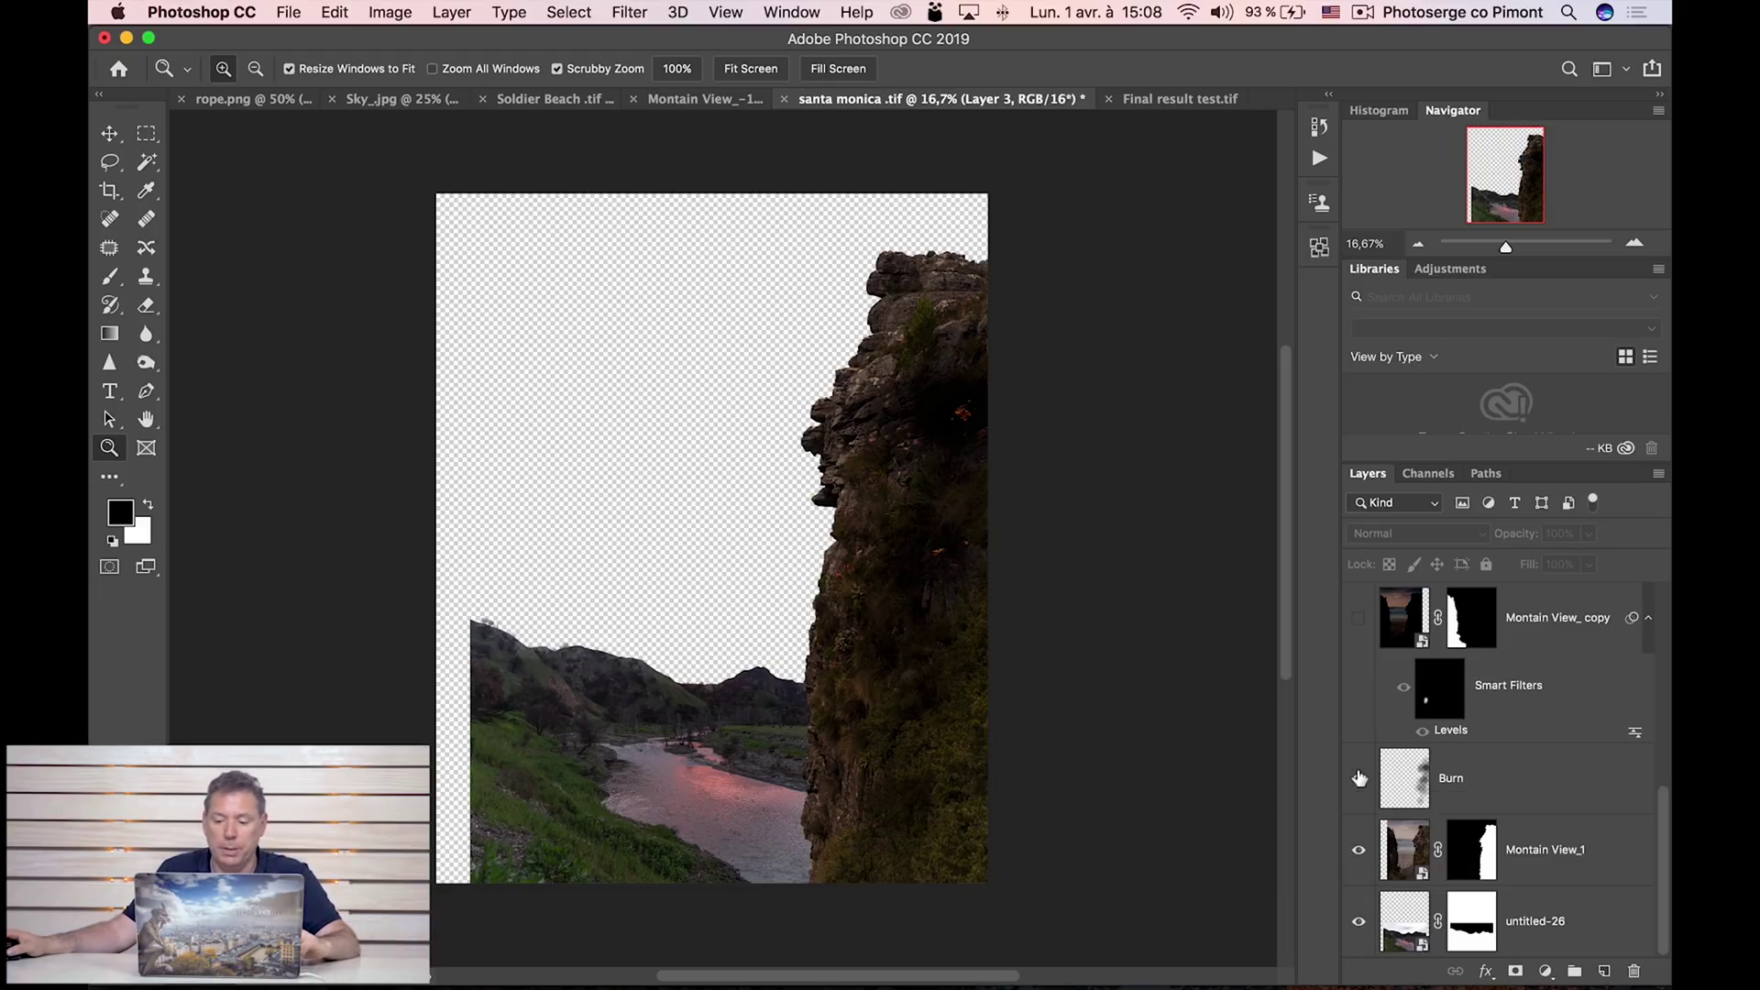
pyautogui.click(1360, 619)
pyautogui.scroll(3, 1380, 675)
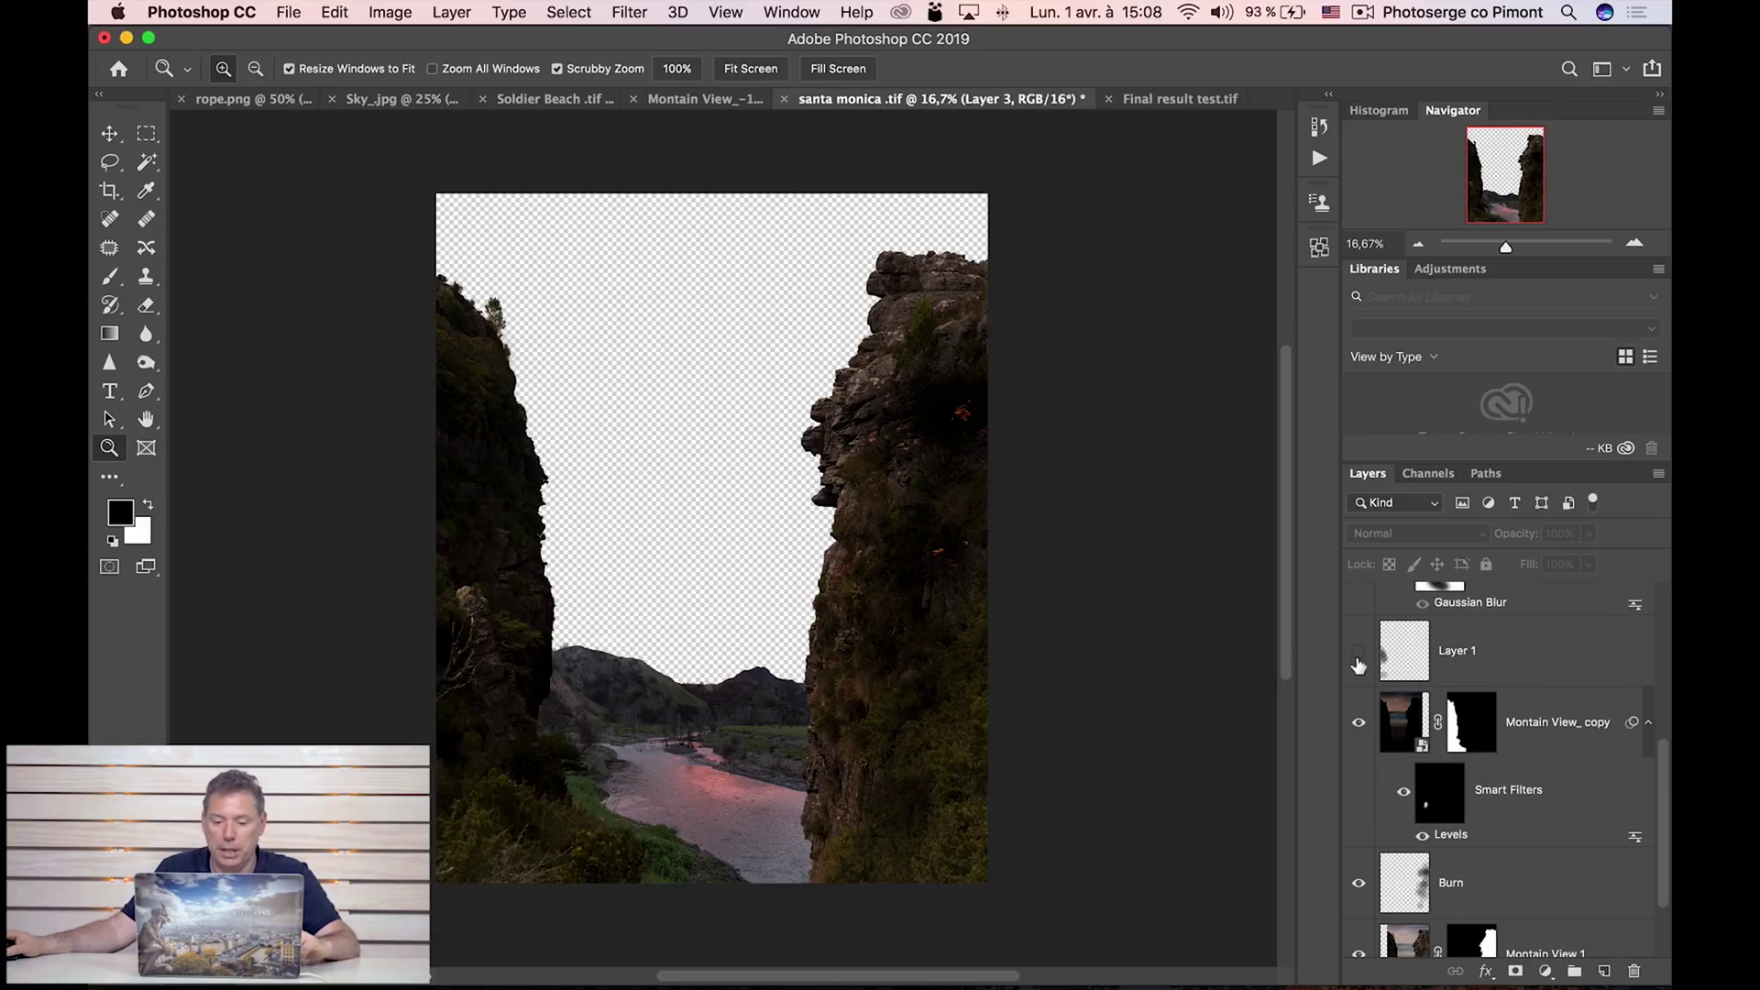
pyautogui.click(1359, 651)
# Turn the remaining layers back on in order: Layer 1 copy with the sky, Curves 1, Layer 2 with the bridge, and Layer 3.
pyautogui.scroll(1, 1384, 683)
pyautogui.scroll(2, 1380, 674)
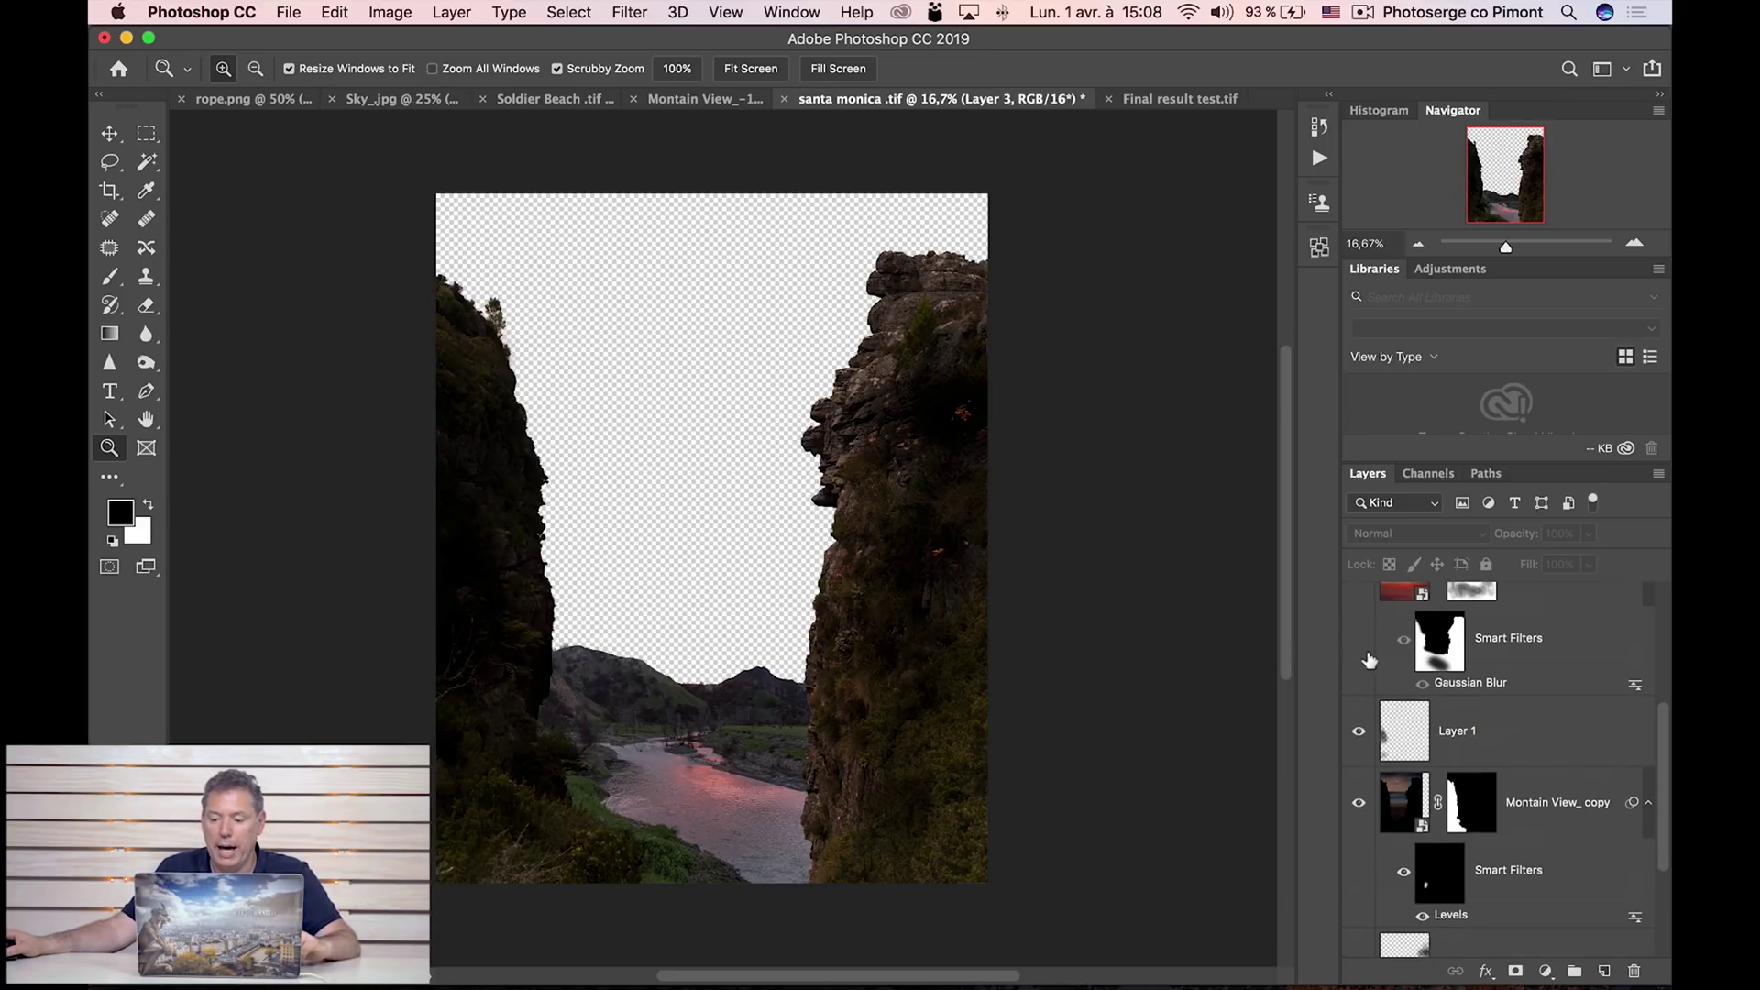
pyautogui.click(1360, 621)
pyautogui.scroll(3, 1361, 641)
pyautogui.click(1361, 679)
pyautogui.scroll(2, 1376, 692)
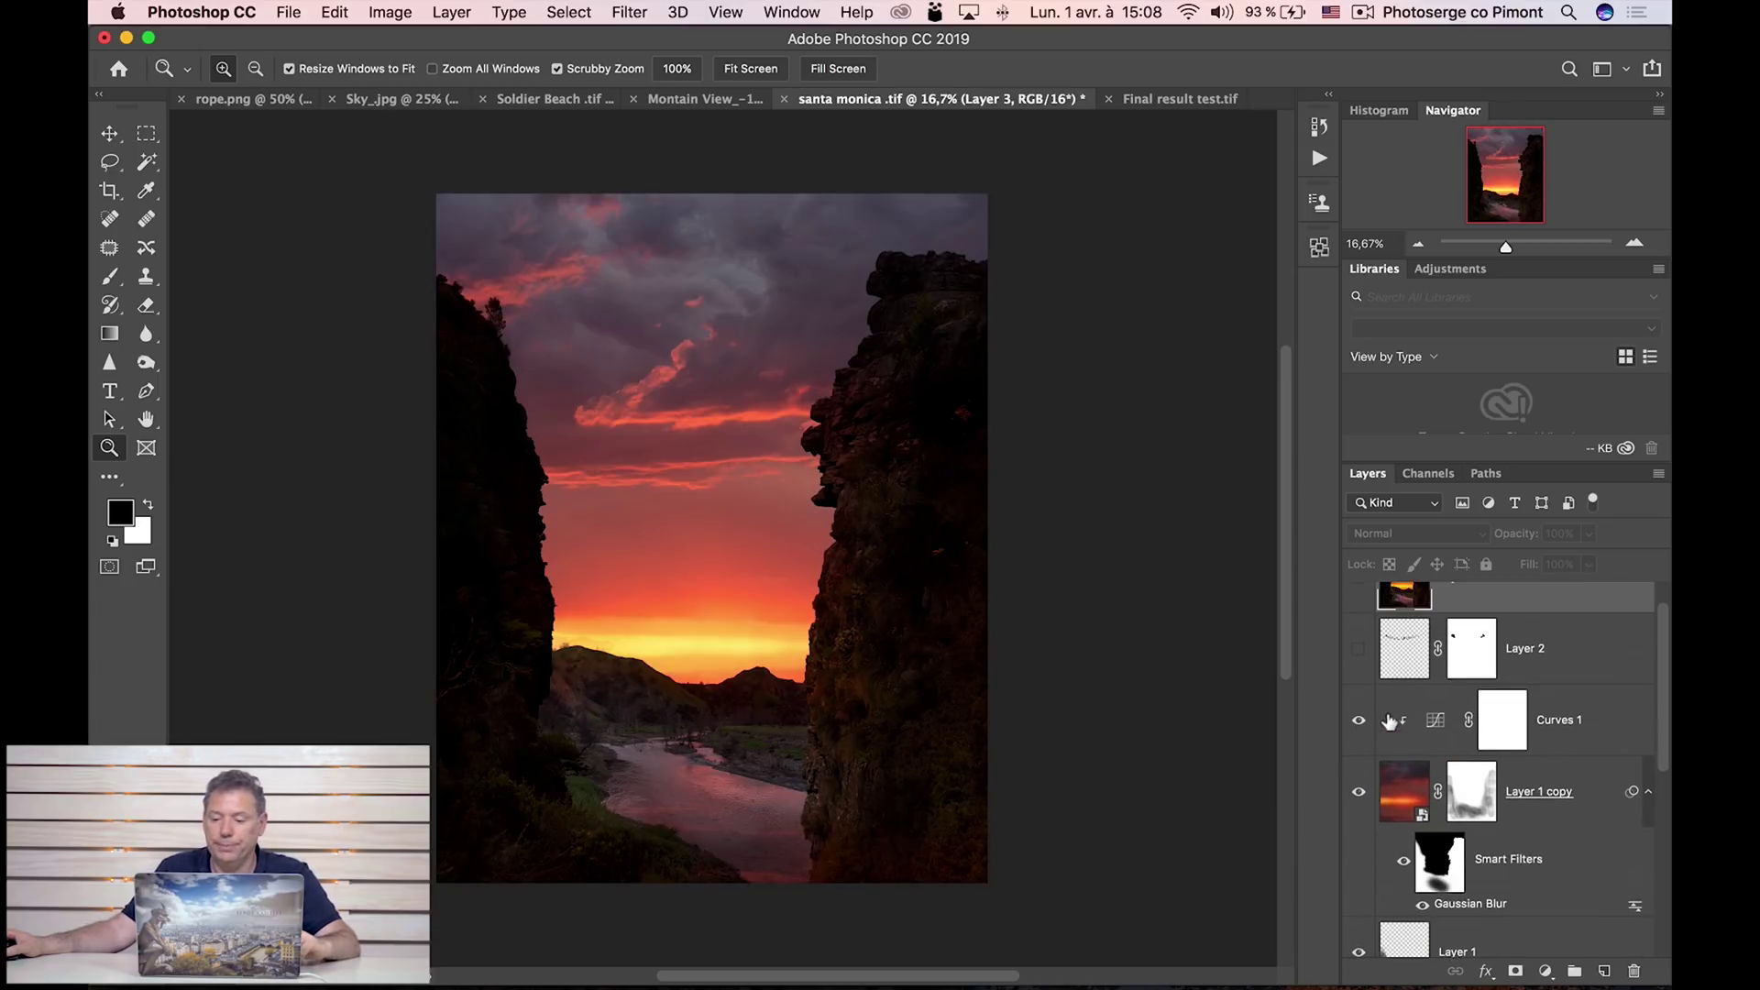
pyautogui.click(1360, 662)
pyautogui.scroll(1, 1366, 683)
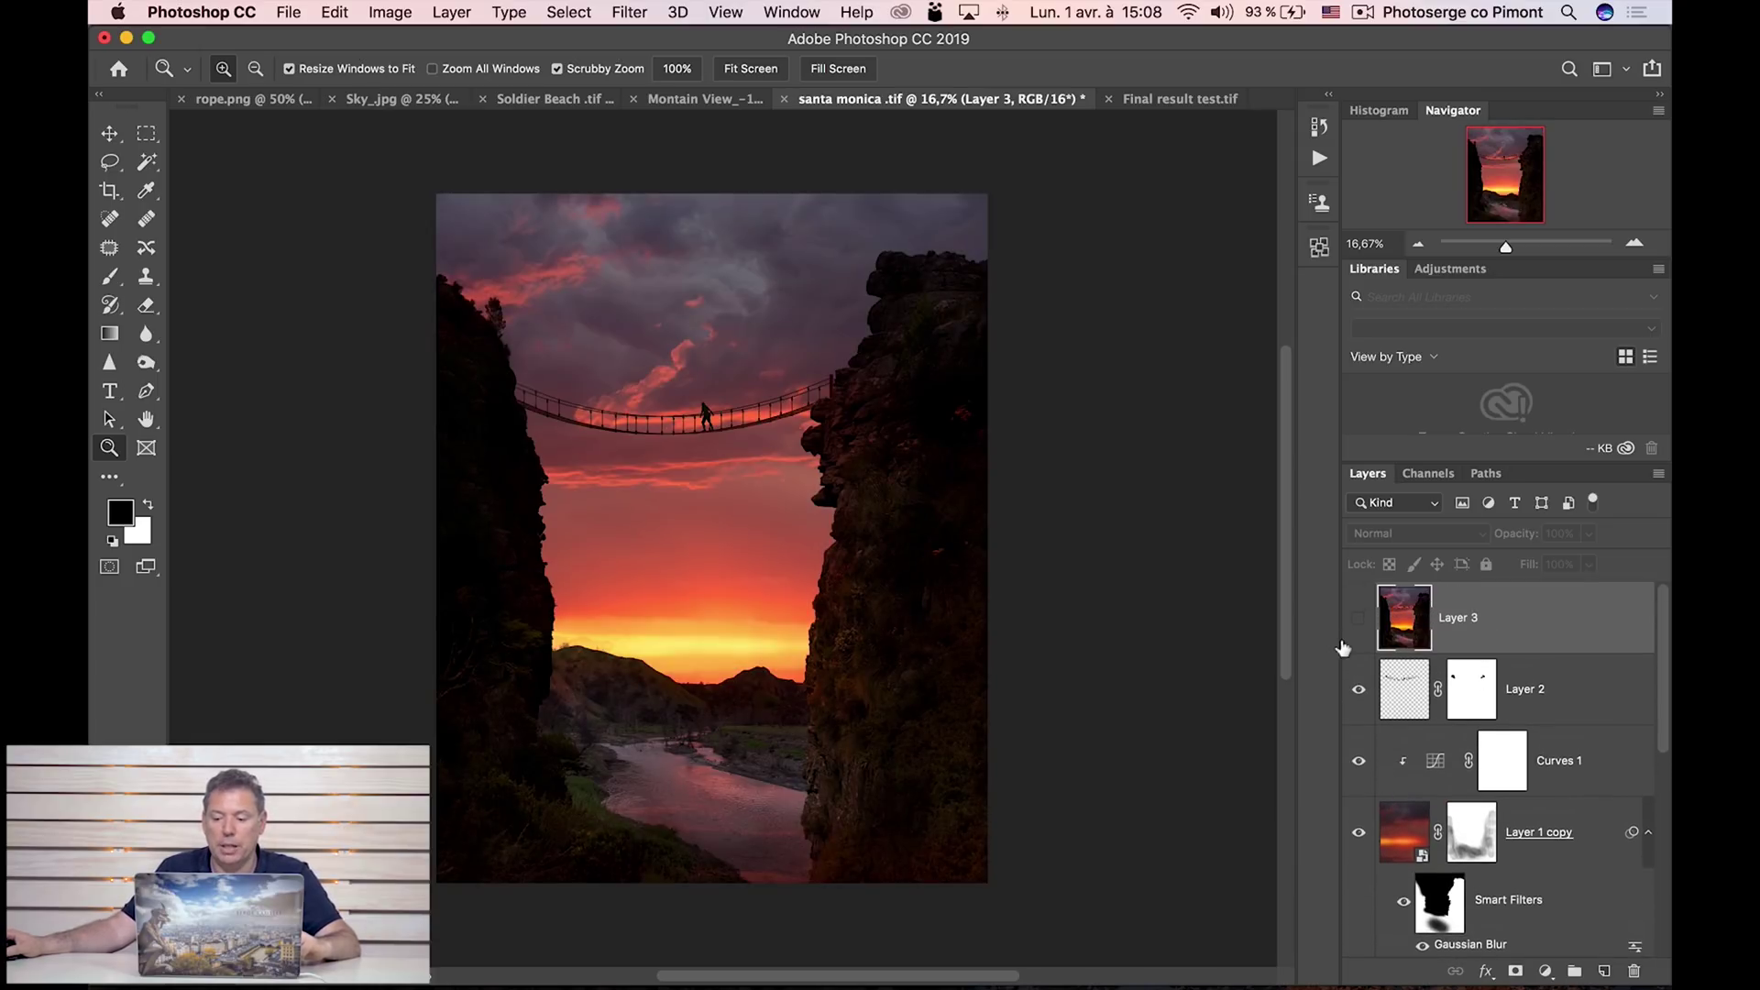
pyautogui.click(1359, 619)
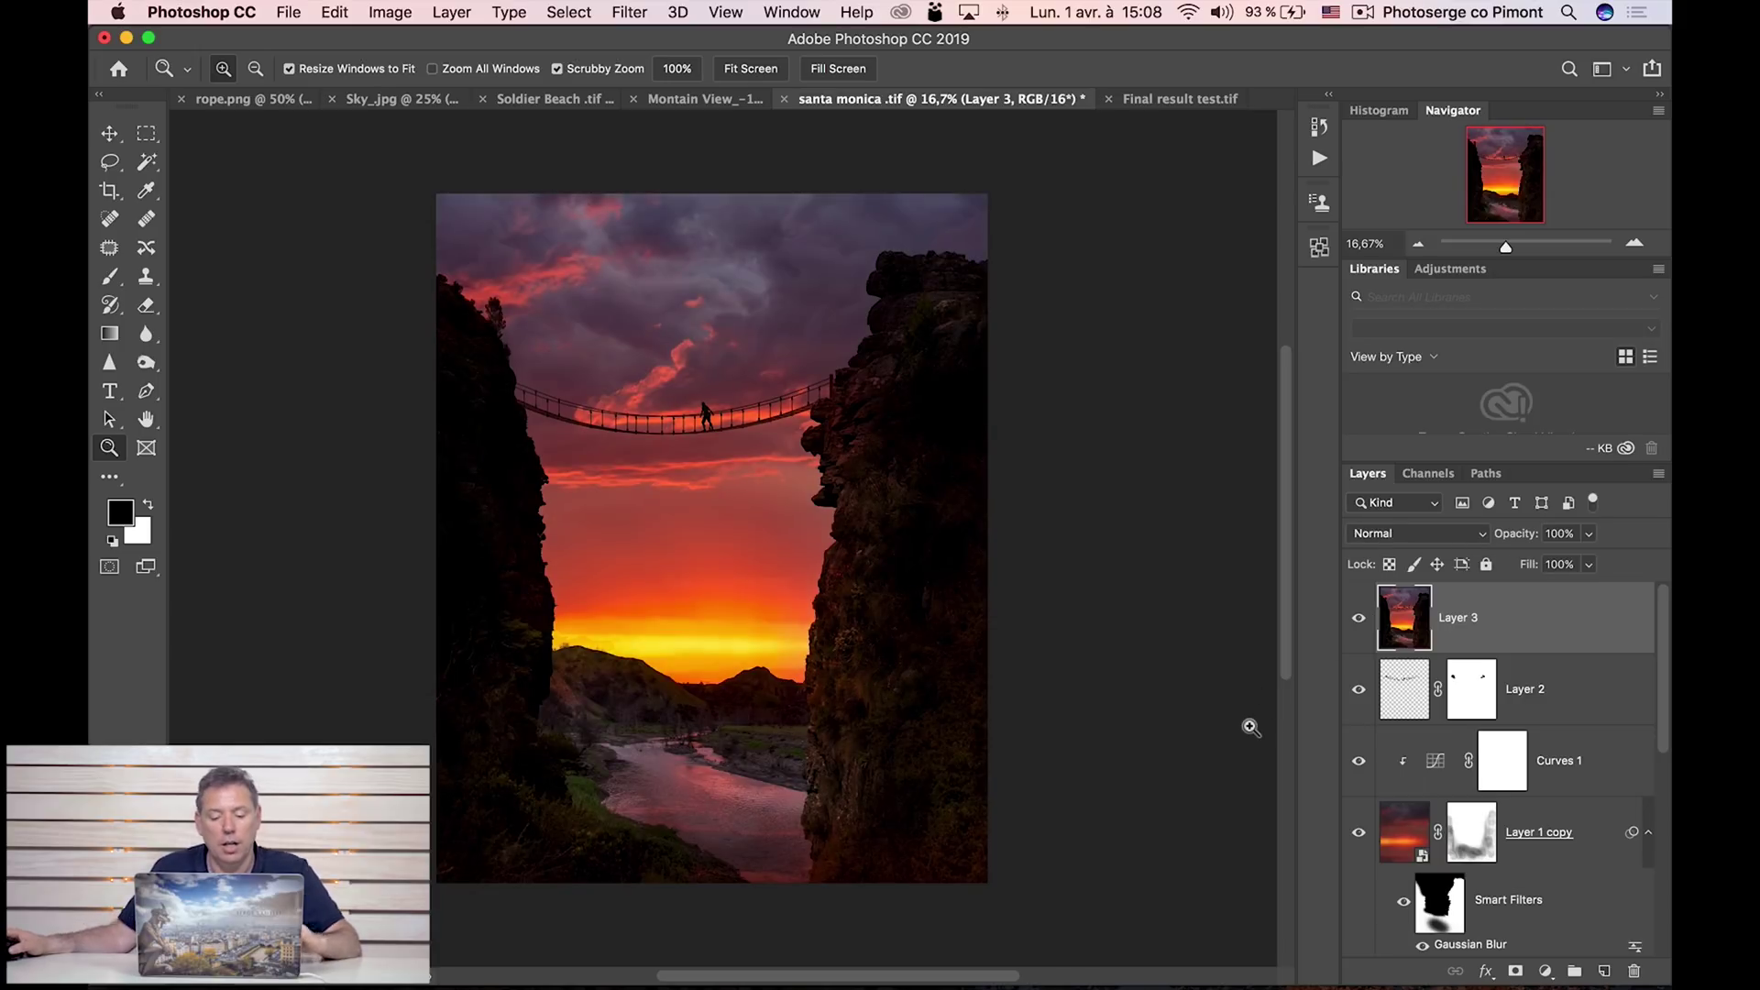